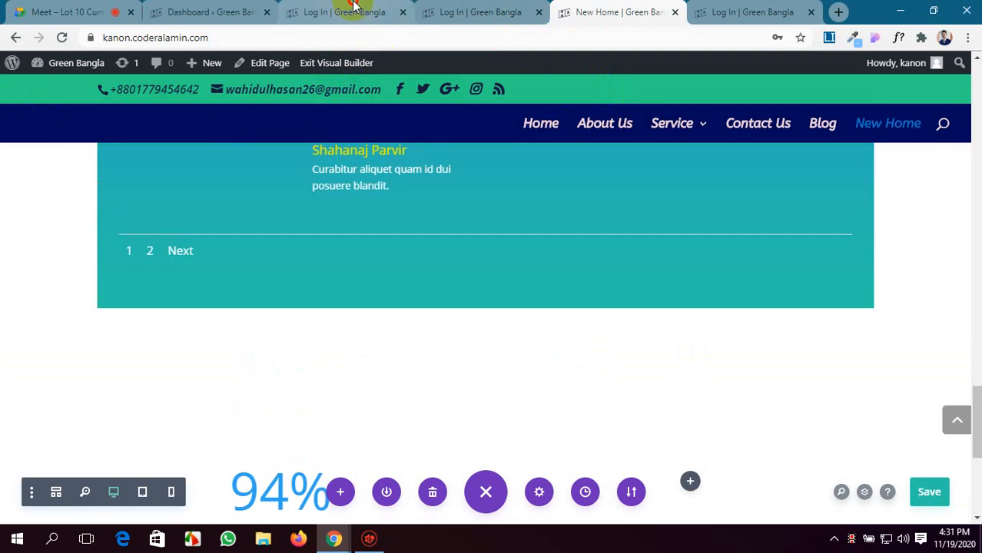
# Save the Log In page in the visual builder.
pyautogui.click(350, 9)
pyautogui.scroll(-3, 498, 292)
pyautogui.scroll(3, 500, 292)
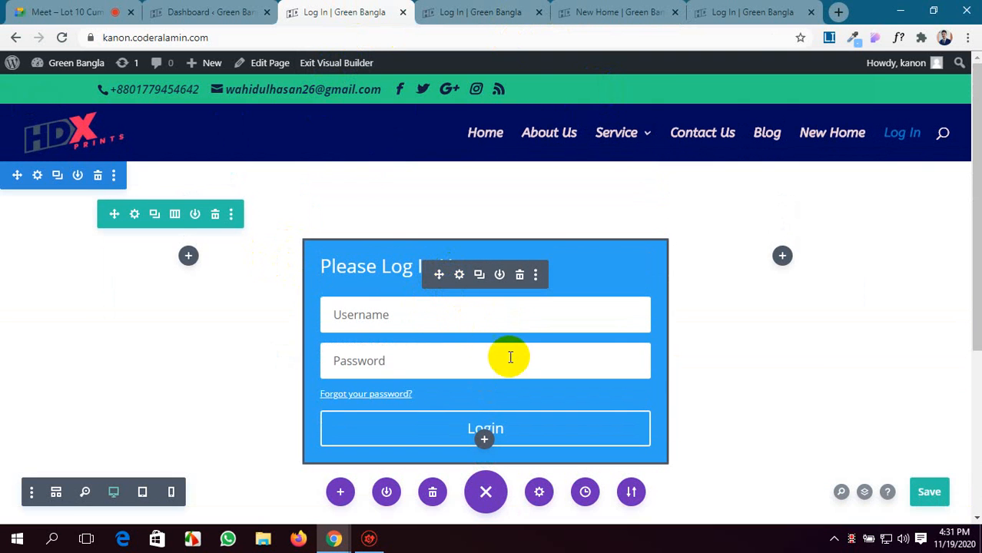
pyautogui.scroll(-1, 532, 370)
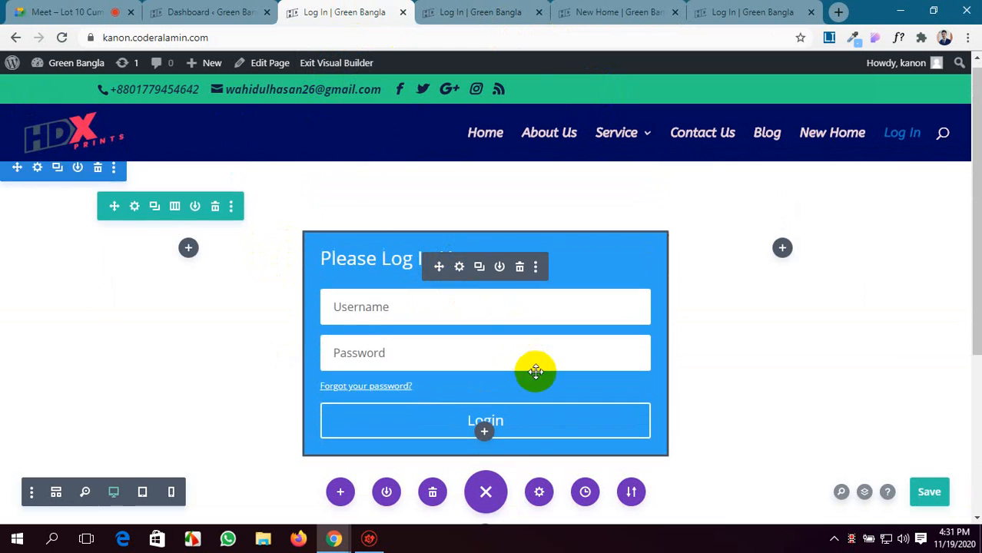
pyautogui.click(929, 492)
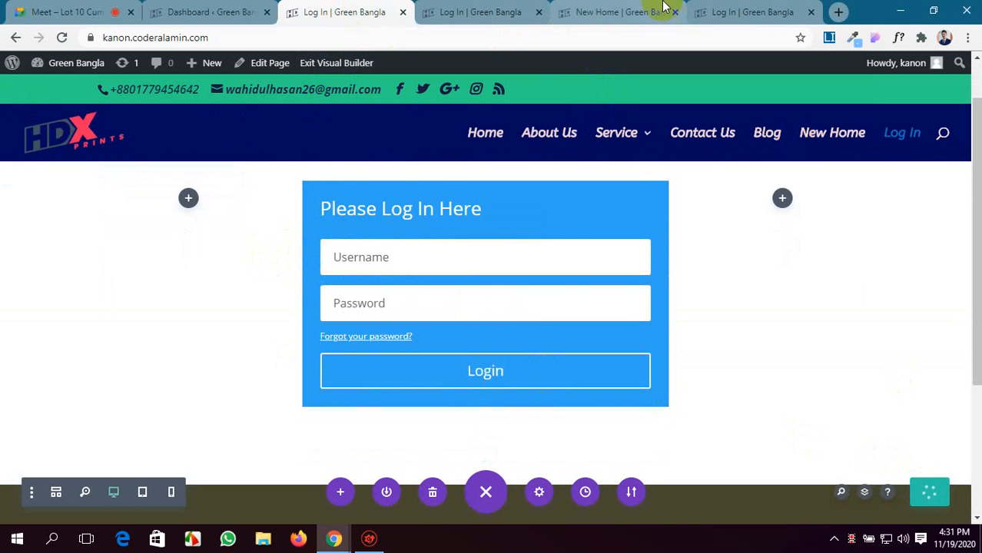
# Switch to the live Log In page and log out of the site.
pyautogui.click(714, 10)
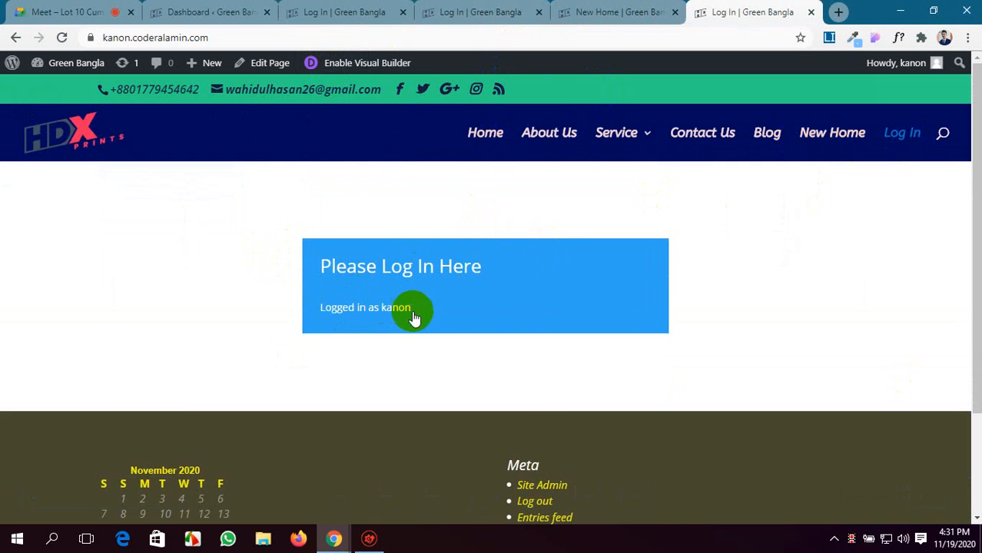
pyautogui.scroll(-2, 411, 316)
pyautogui.scroll(2, 411, 315)
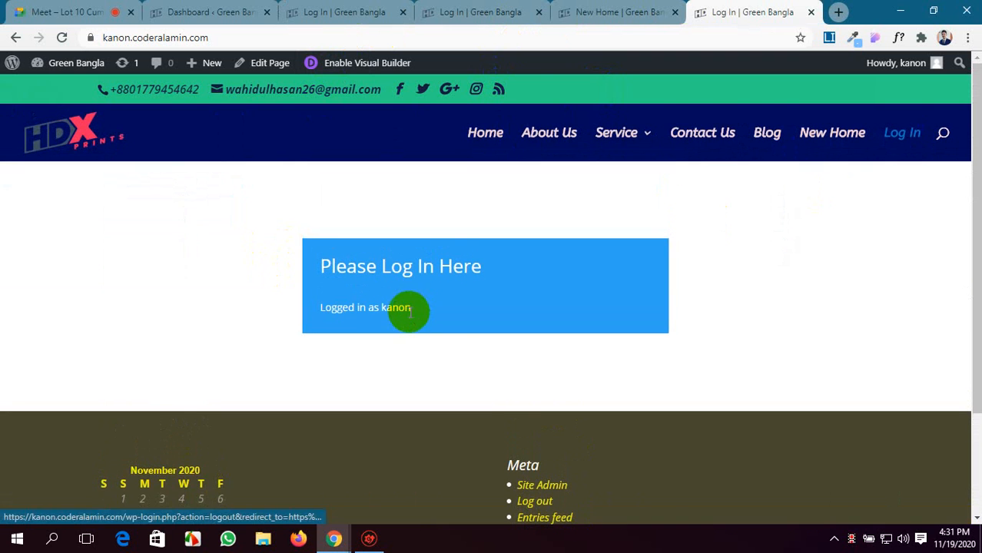
pyautogui.scroll(-2, 390, 308)
pyautogui.click(540, 368)
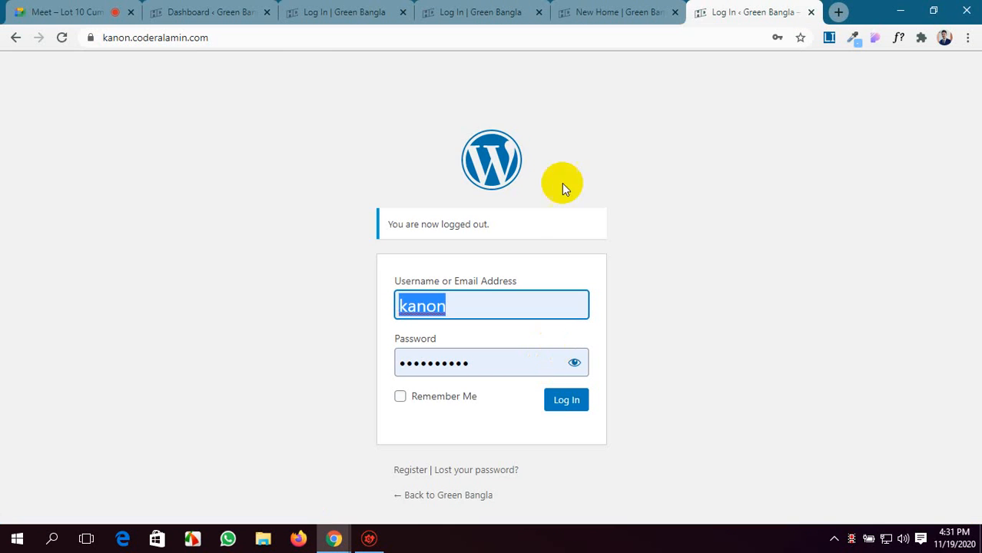
# Load the site's home page at kanon.coderalamin.com and open its Log In page.
pyautogui.click(222, 37)
pyautogui.click(192, 38)
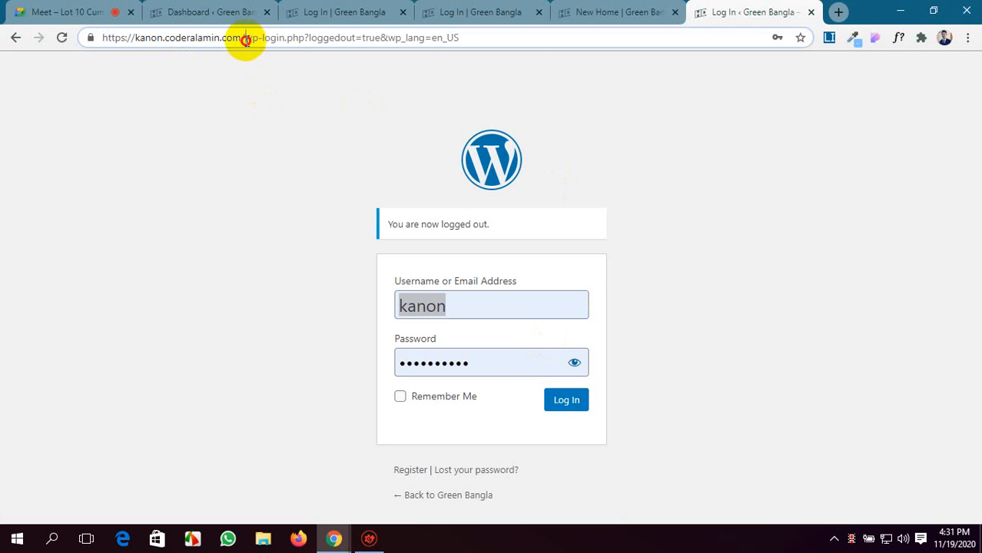
pyautogui.moveTo(245, 40); pyautogui.dragTo(531, 39)
pyautogui.press('BackSpace')
pyautogui.press('Return')
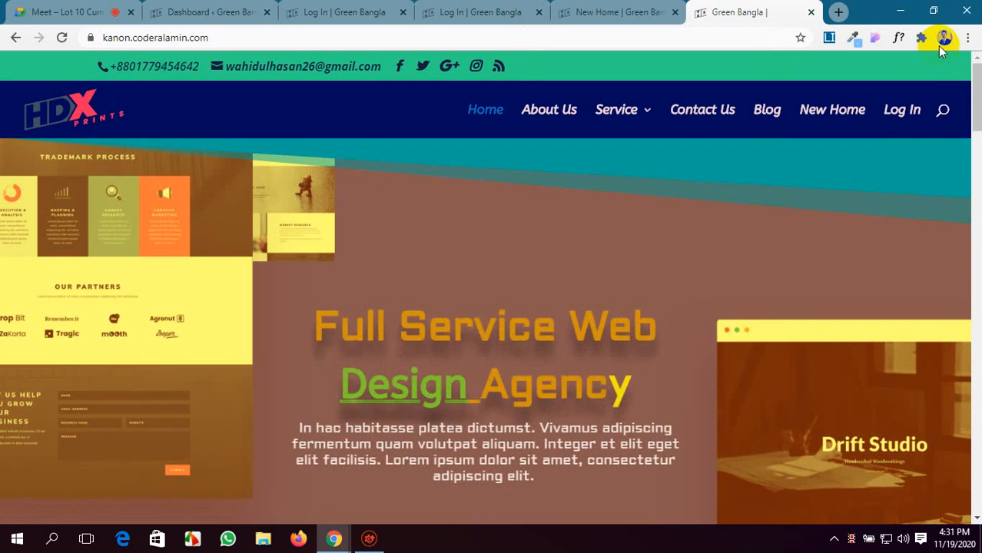
pyautogui.click(906, 110)
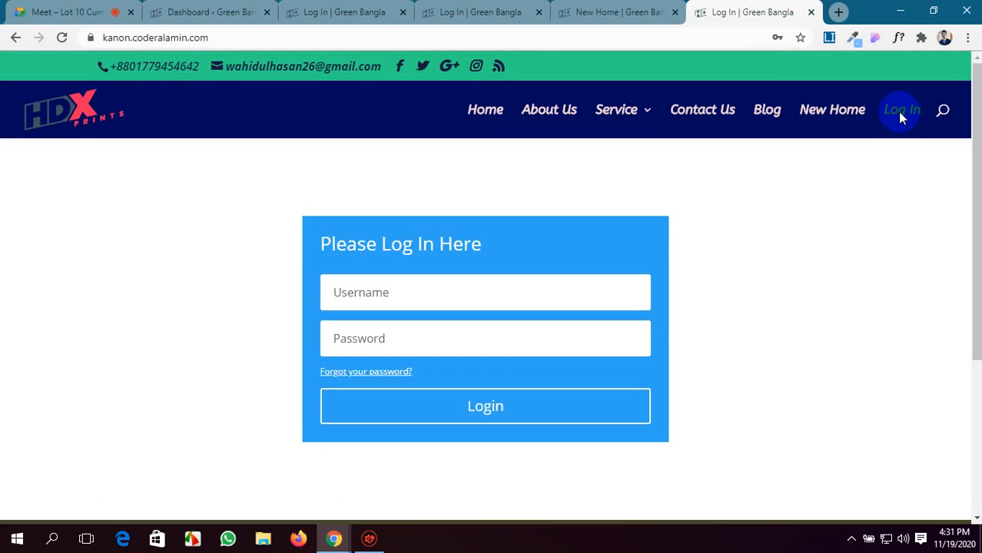
# Log in through the Please Log In Here form using the saved username and password.
pyautogui.scroll(-2, 559, 246)
pyautogui.scroll(2, 559, 258)
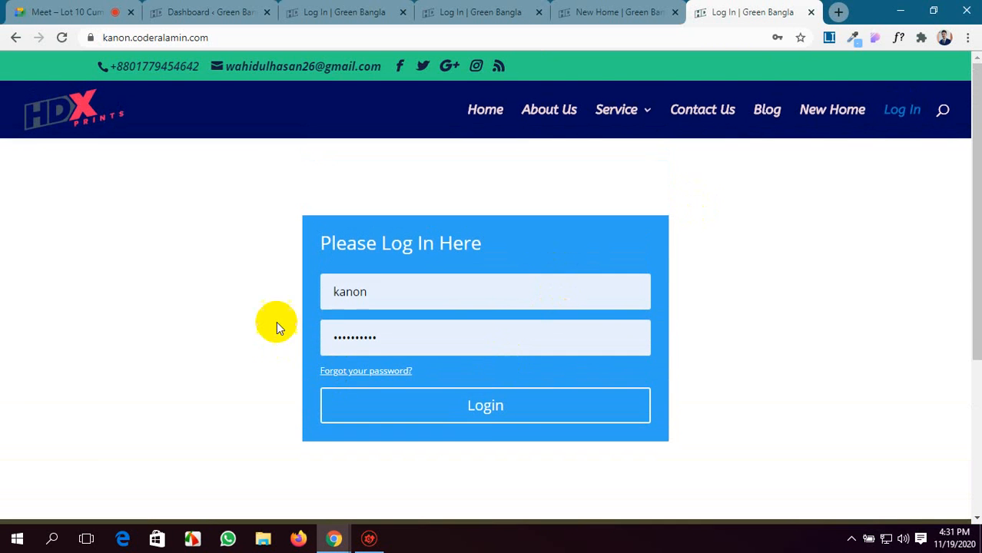
pyautogui.click(375, 293)
pyautogui.click(784, 332)
pyautogui.click(491, 416)
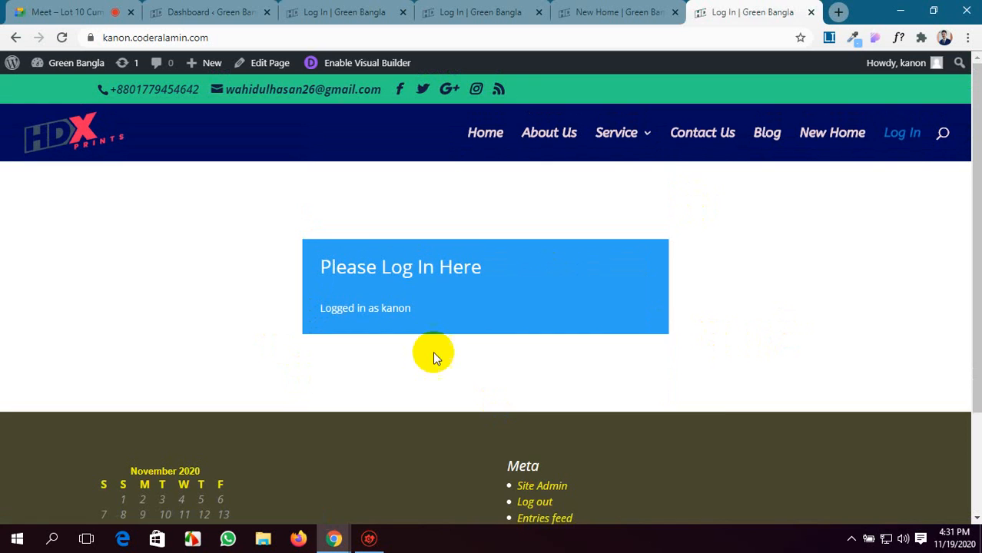
pyautogui.click(169, 8)
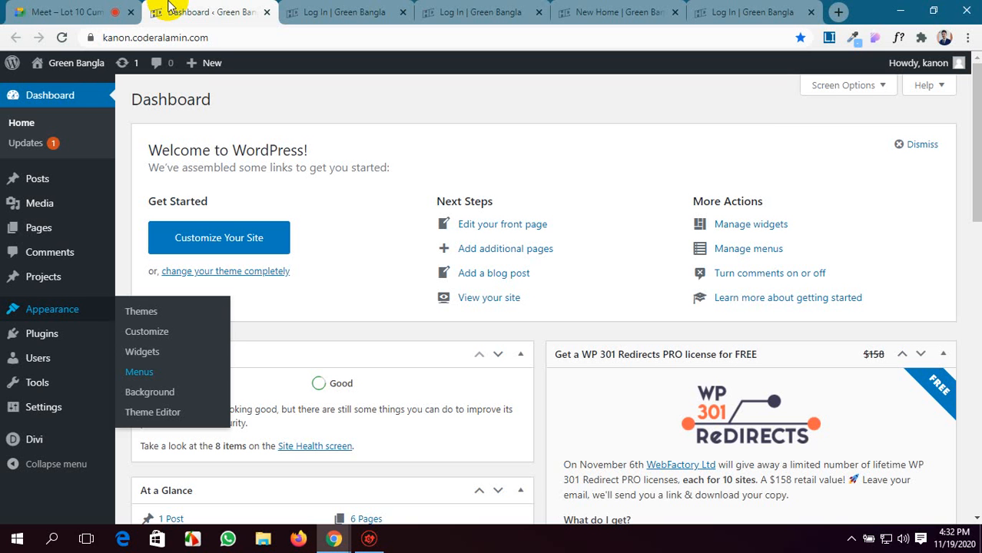
pyautogui.click(23, 12)
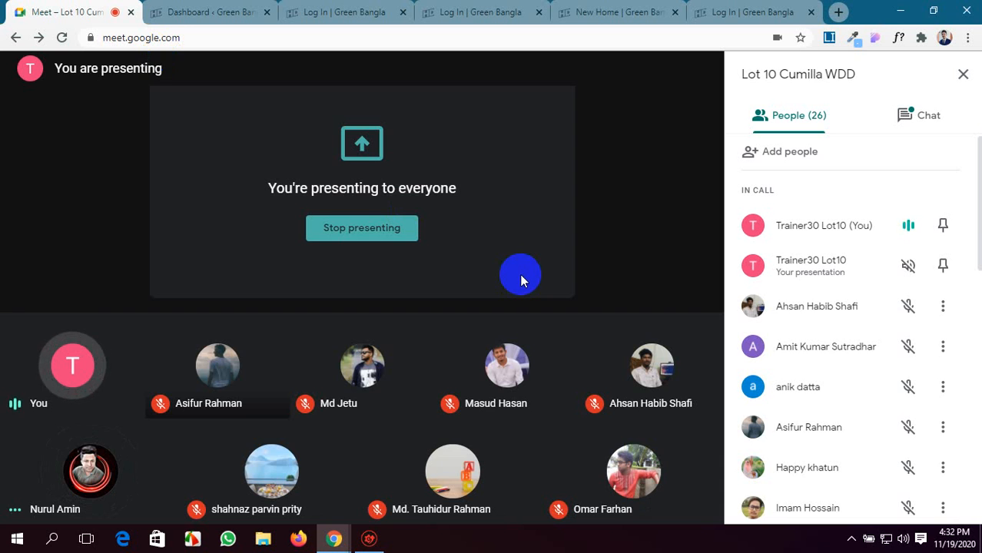
pyautogui.click(591, 11)
pyautogui.click(478, 8)
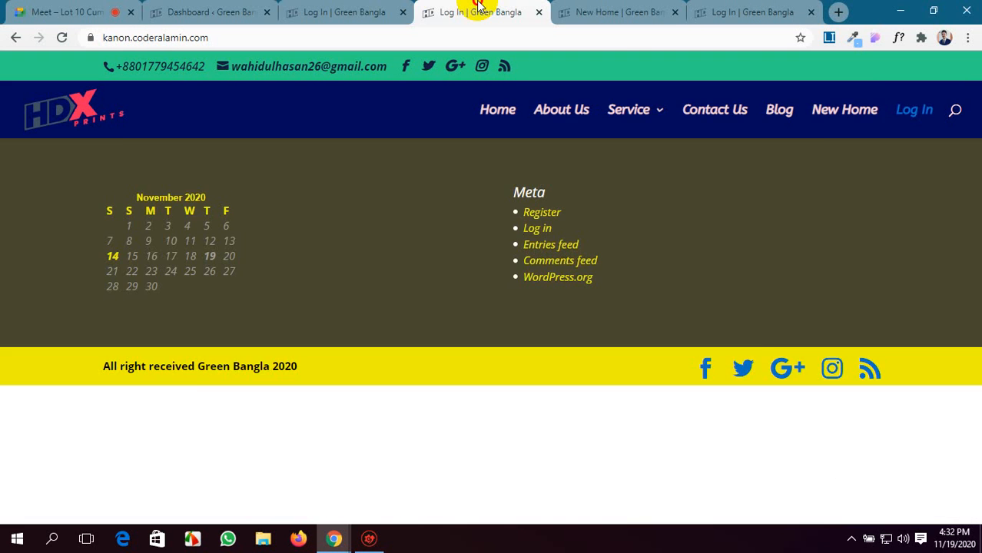
pyautogui.click(354, 11)
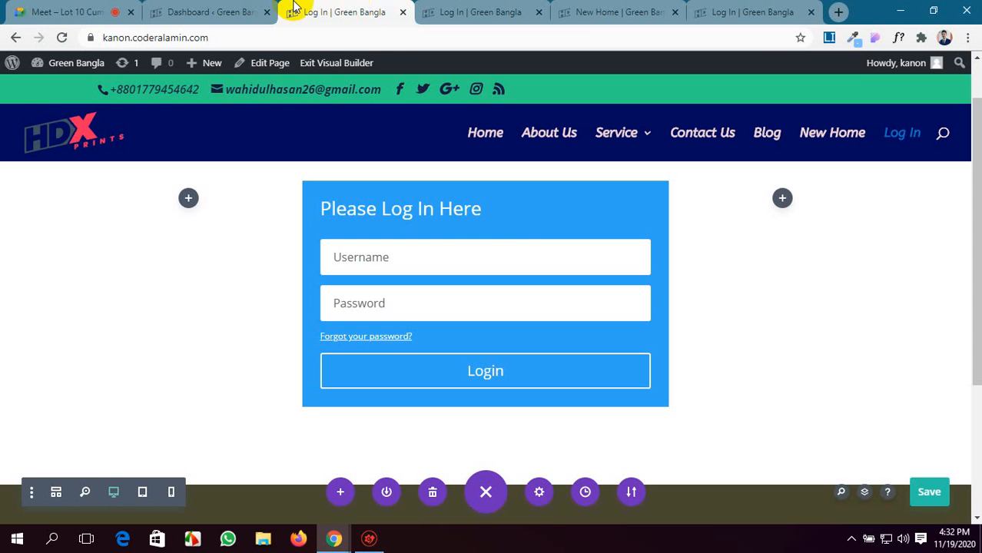
pyautogui.click(227, 11)
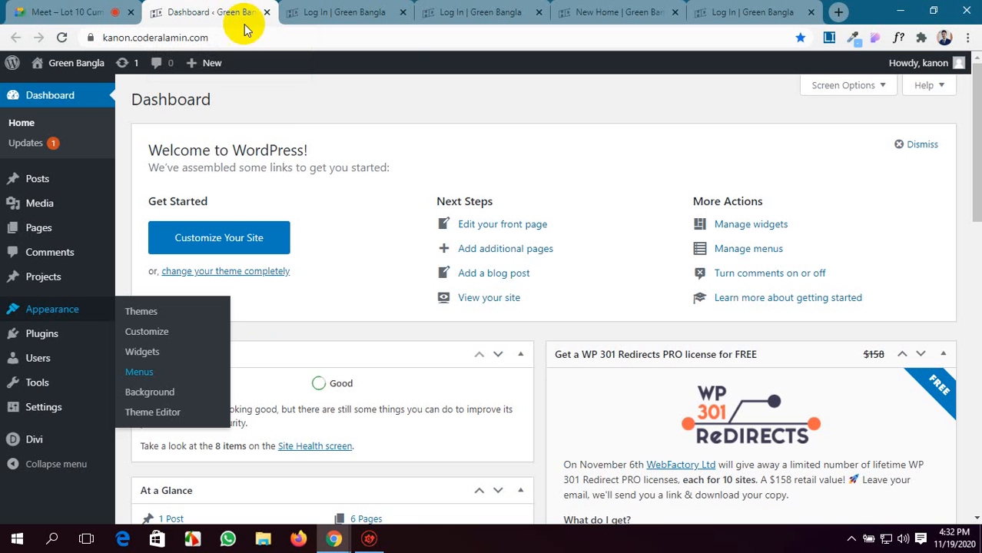
pyautogui.click(816, 6)
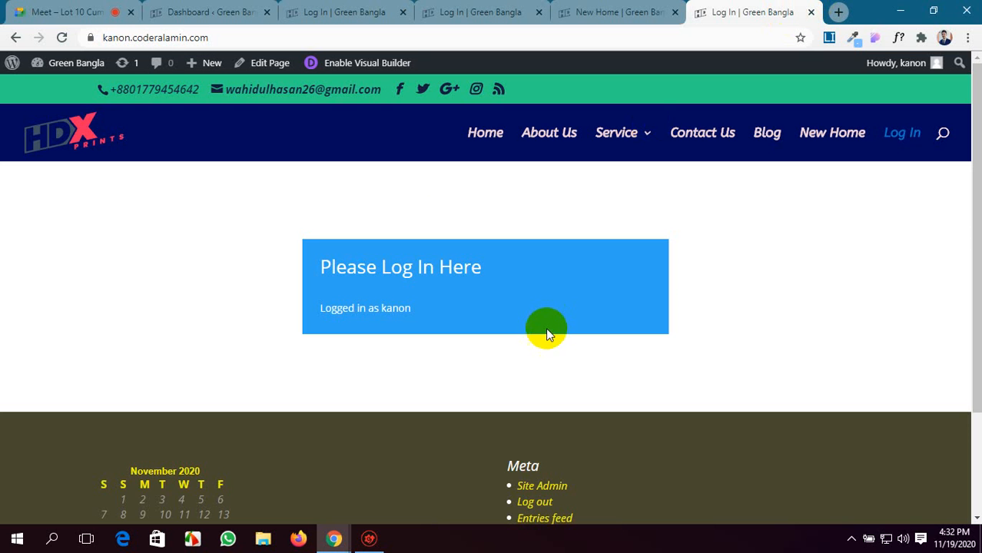
pyautogui.click(595, 11)
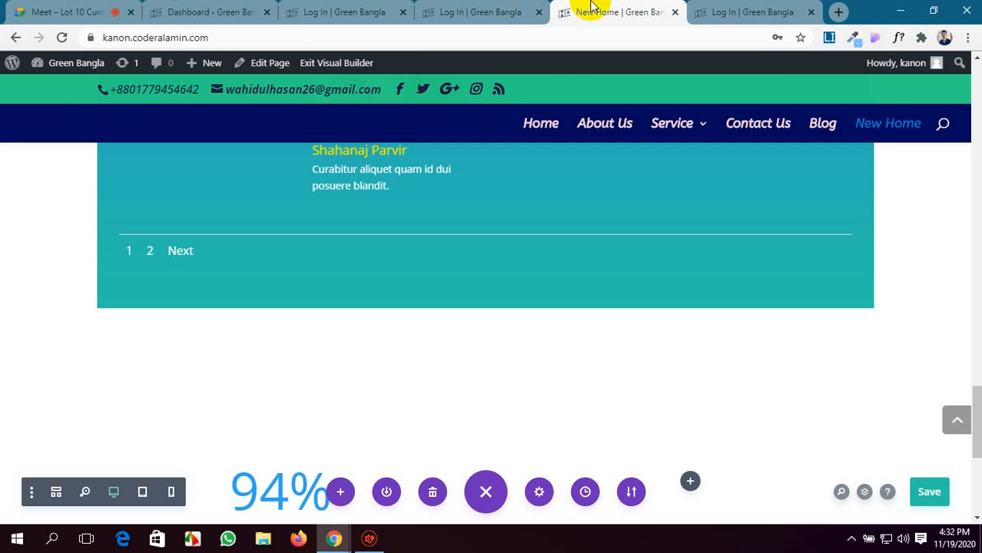
pyautogui.click(480, 11)
pyautogui.click(359, 10)
pyautogui.click(170, 9)
pyautogui.click(66, 10)
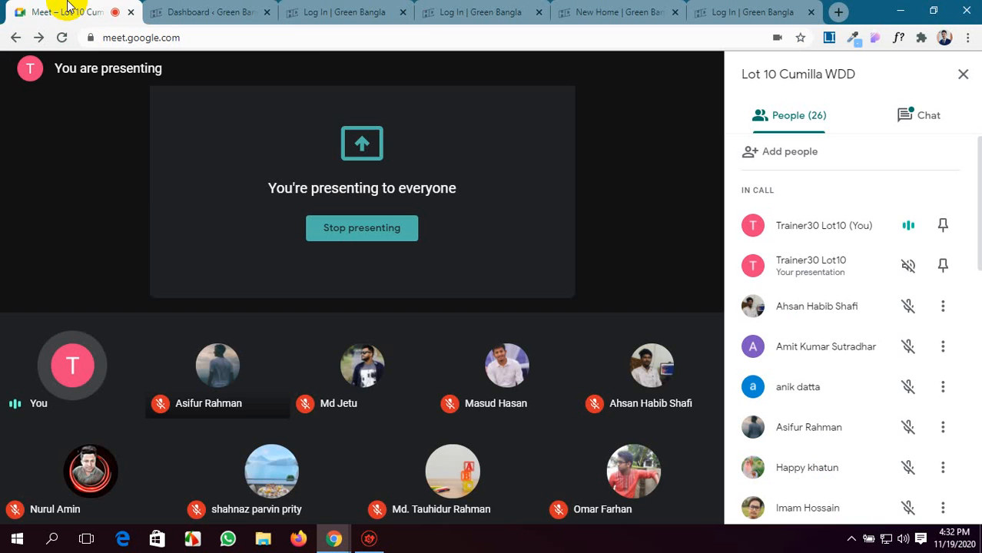
pyautogui.click(263, 9)
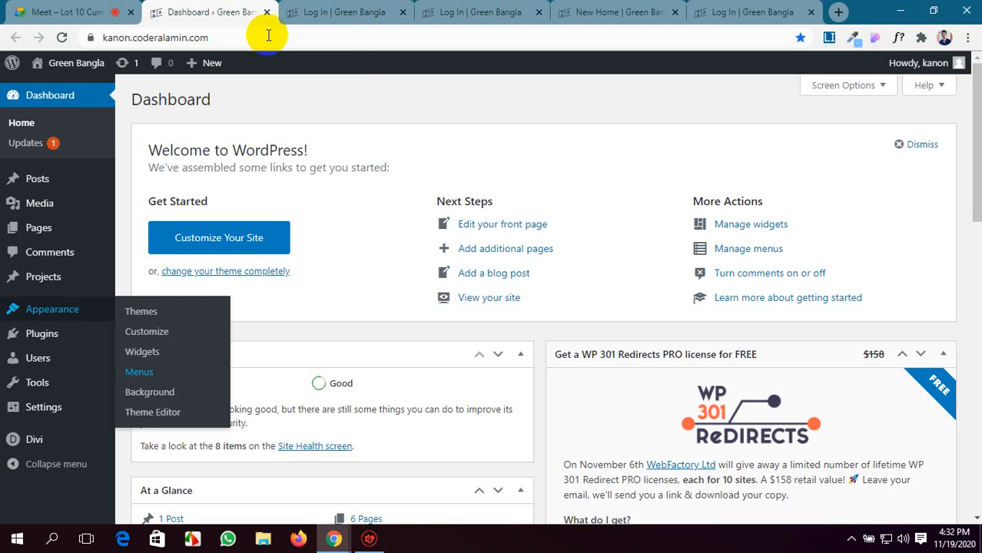
pyautogui.click(626, 11)
pyautogui.click(737, 11)
pyautogui.click(342, 7)
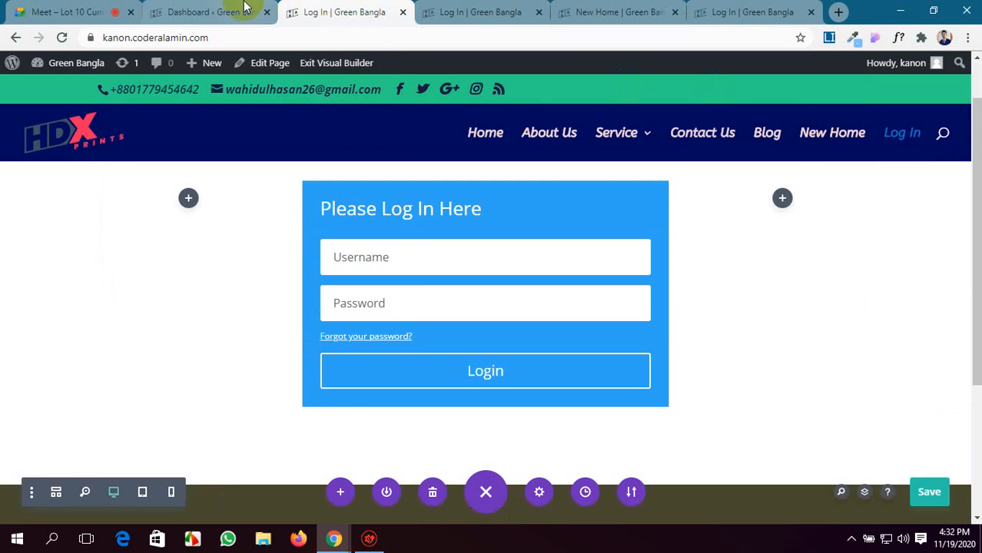
pyautogui.click(211, 11)
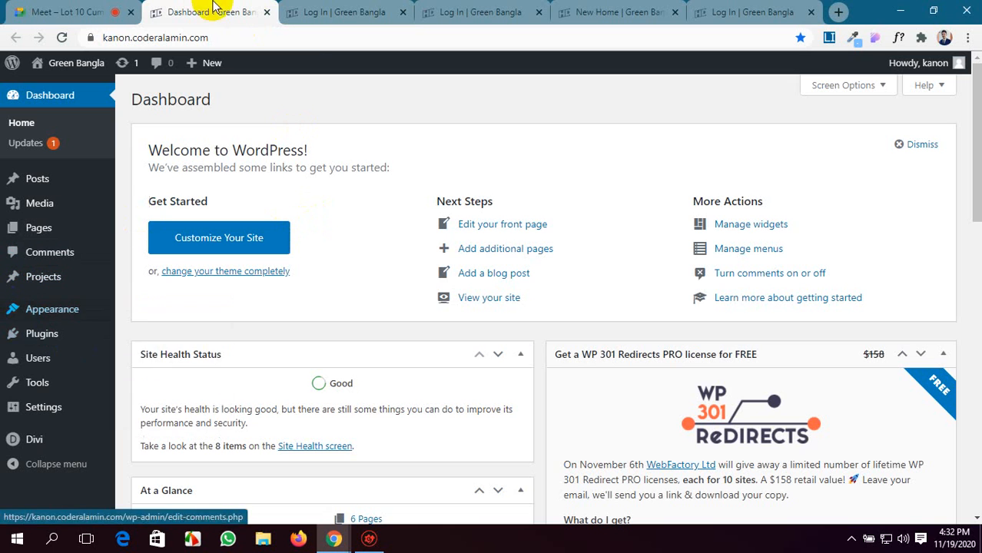
# Close the browser tab that shows the WordPress Dashboard.
pyautogui.click(267, 12)
pyautogui.click(361, 10)
pyautogui.click(461, 11)
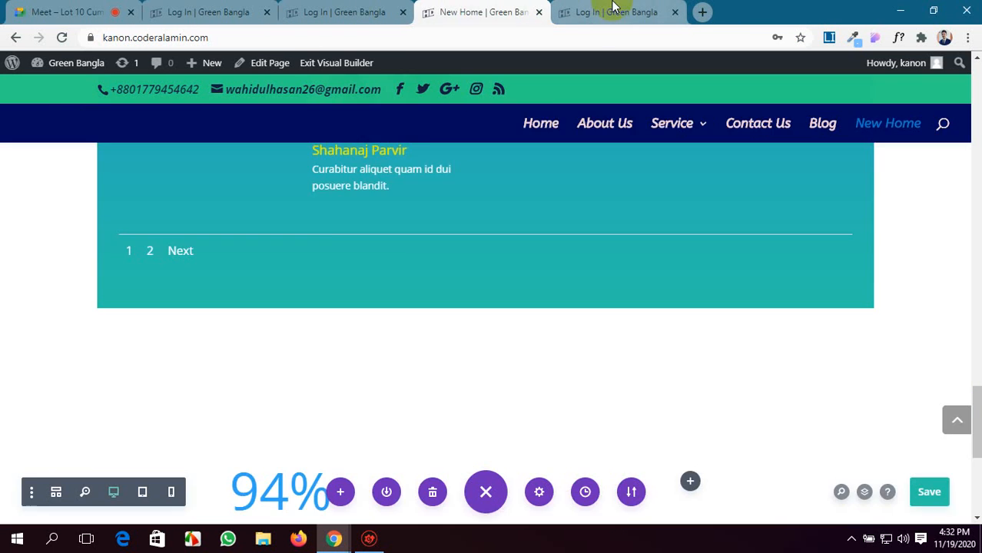
# Open the live New Home page in place of the live Log In page and look through its sections.
pyautogui.click(615, 11)
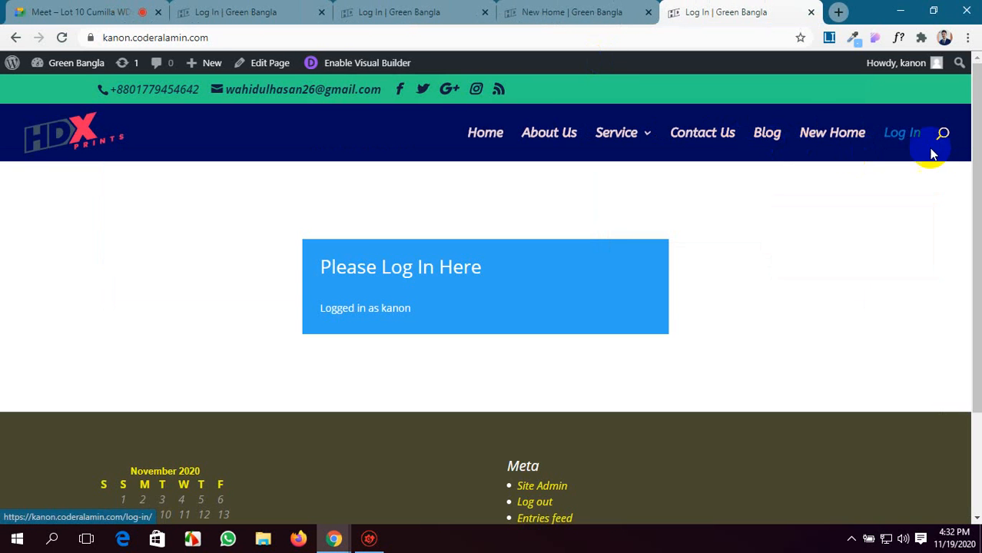
pyautogui.click(807, 130)
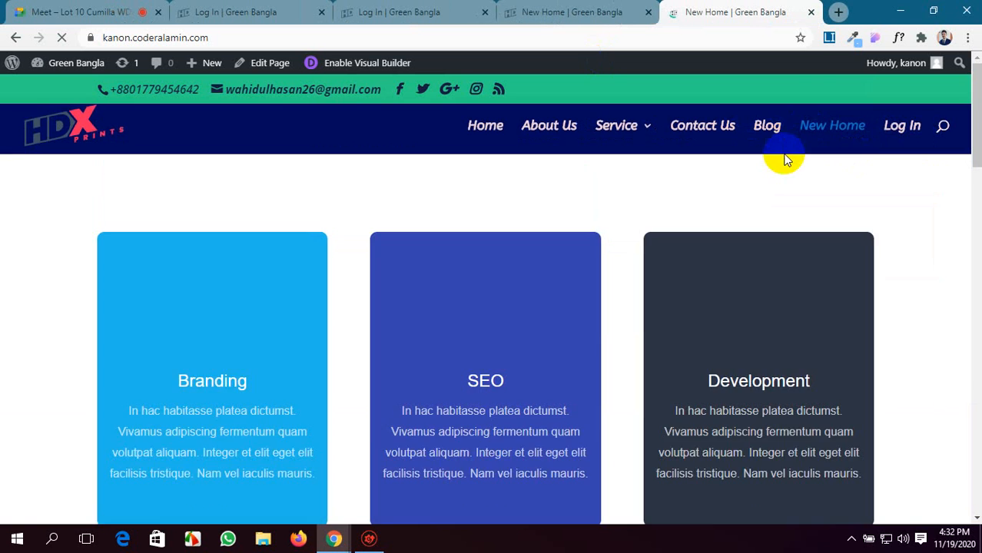
pyautogui.scroll(-20, 577, 292)
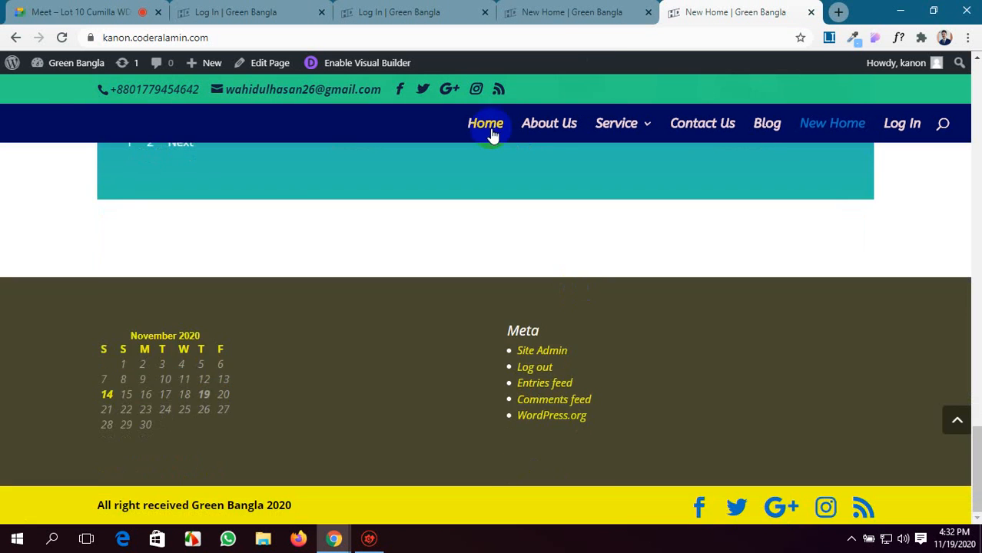
# Close the logged-out Log In page tab and the Log In page's visual builder tab.
pyautogui.click(401, 16)
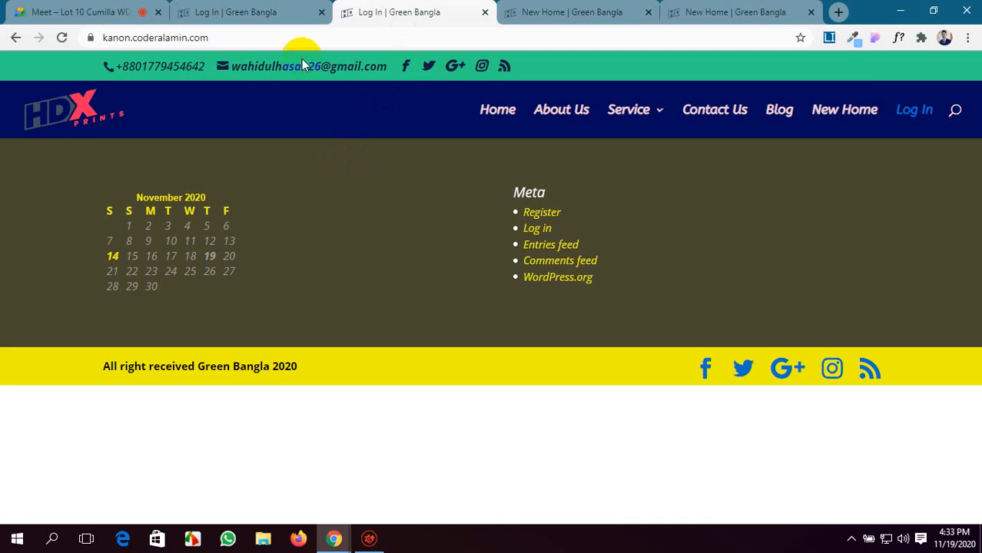
pyautogui.click(486, 12)
pyautogui.click(278, 12)
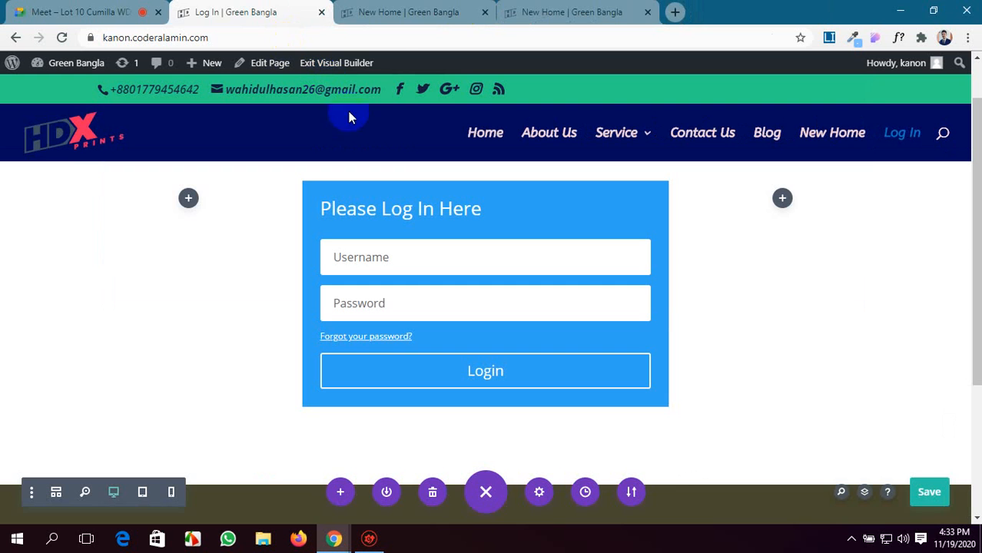
pyautogui.click(338, 12)
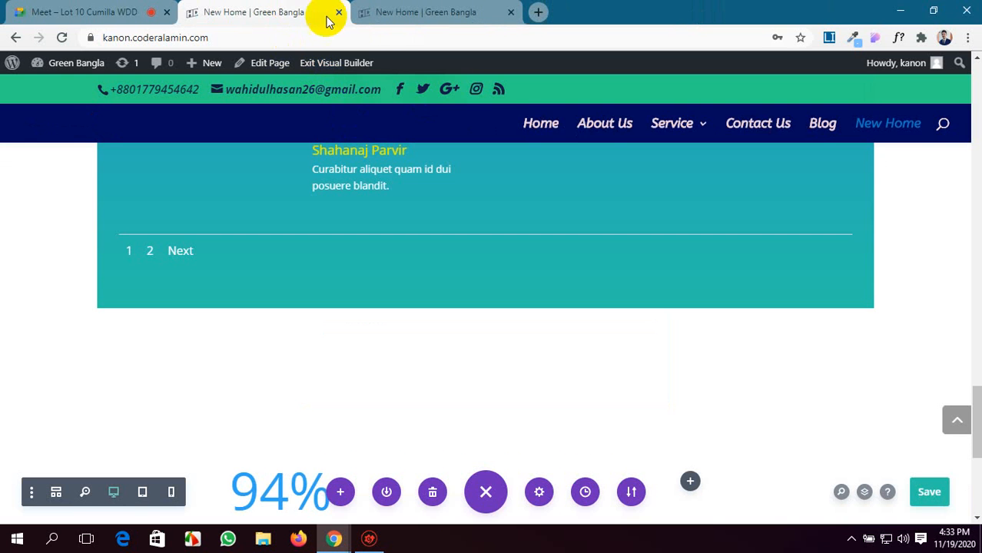
# Leave the New Home page's visual builder for the site Dashboard, saving the page.
pyautogui.click(384, 9)
pyautogui.click(269, 13)
pyautogui.moveTo(30, 63)
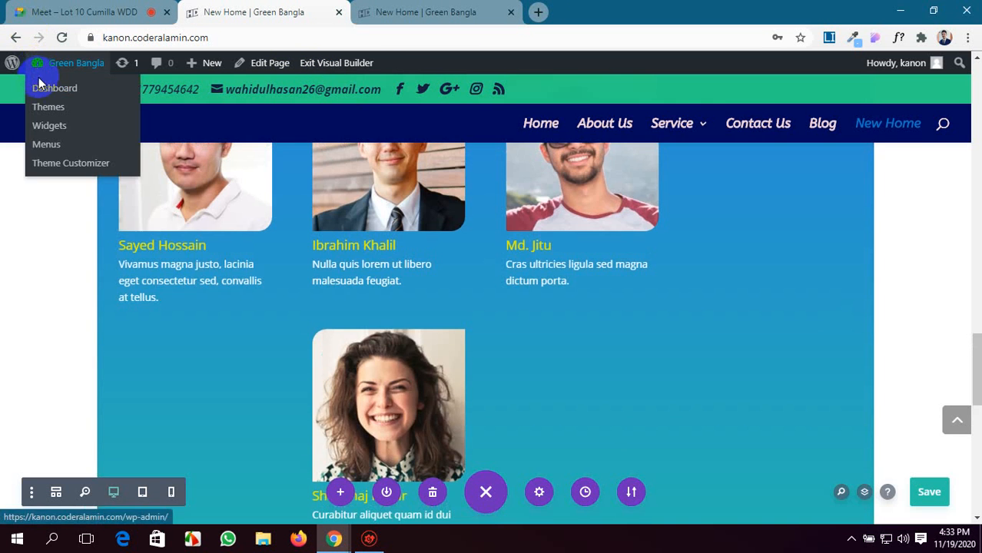
pyautogui.click(38, 86)
pyautogui.click(525, 372)
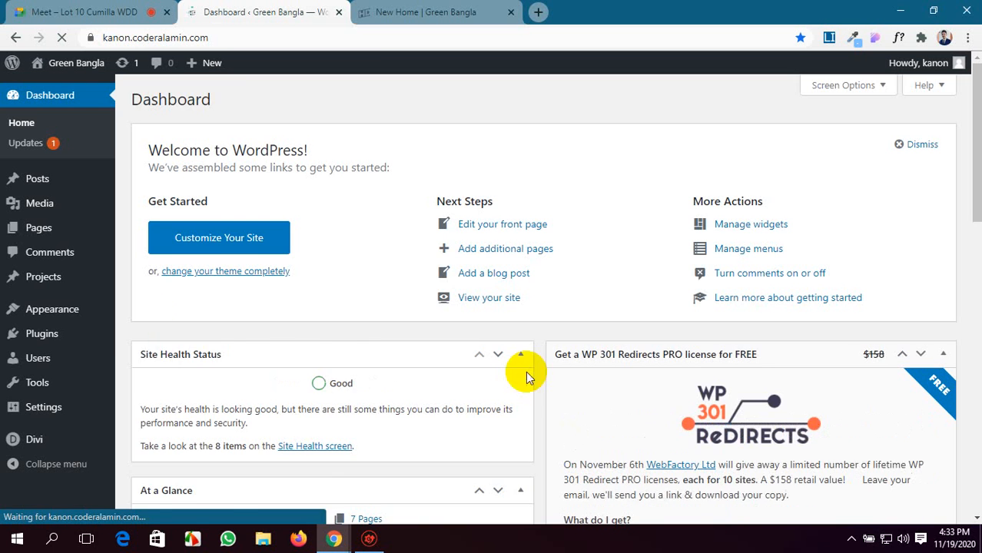
# Open the list of all pages in a new tab and open the New Home page for editing.
pyautogui.scroll(-1, 527, 371)
pyautogui.moveTo(31, 228)
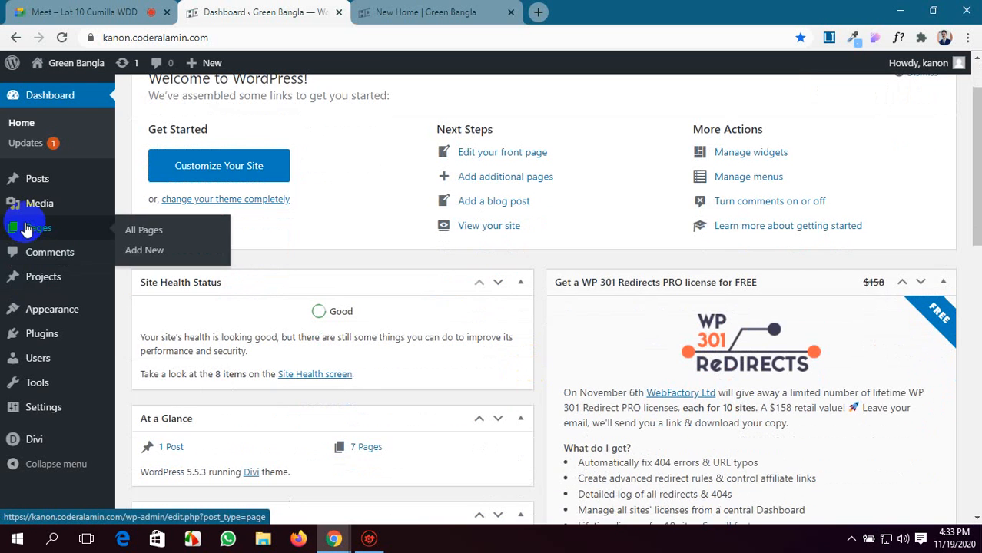
pyautogui.click(146, 232)
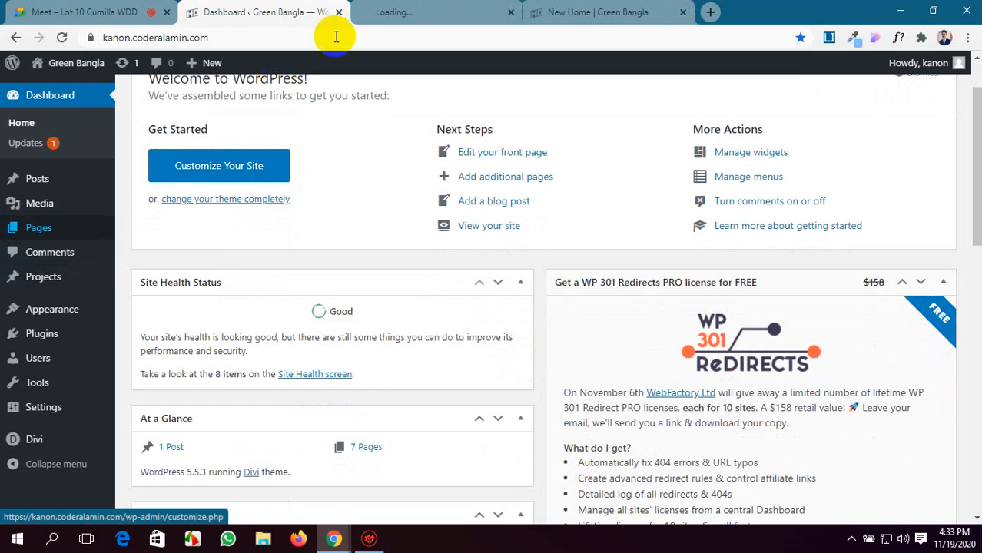
pyautogui.click(384, 11)
pyautogui.scroll(-2, 215, 319)
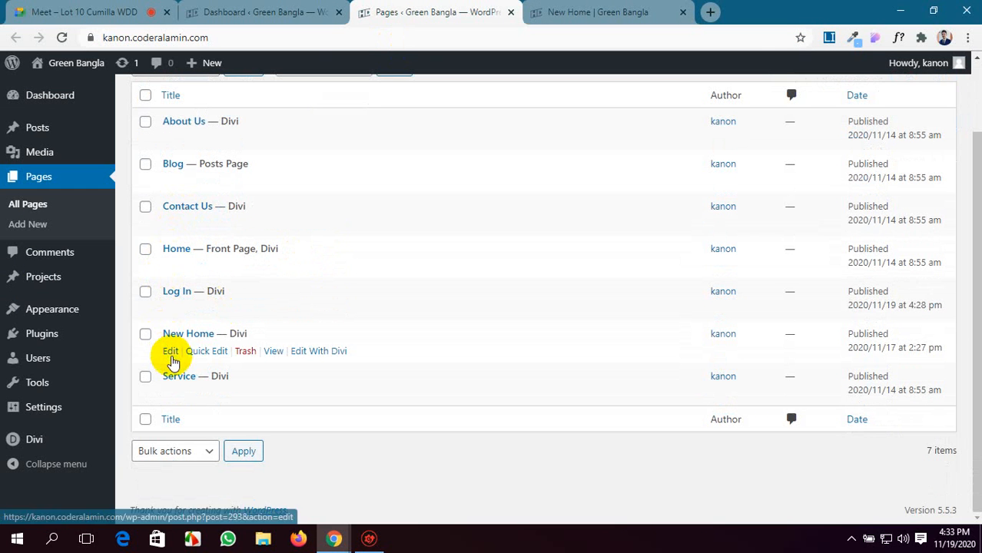
pyautogui.click(172, 351)
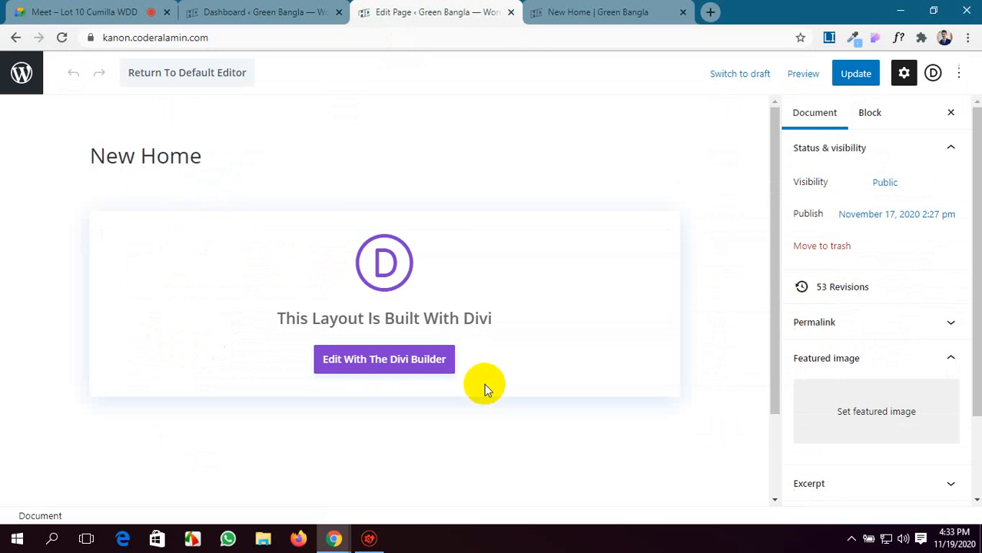
# Launch the Divi Builder on the New Home page and find the empty column beside the Success Rate counter.
pyautogui.scroll(-2, 482, 386)
pyautogui.click(428, 261)
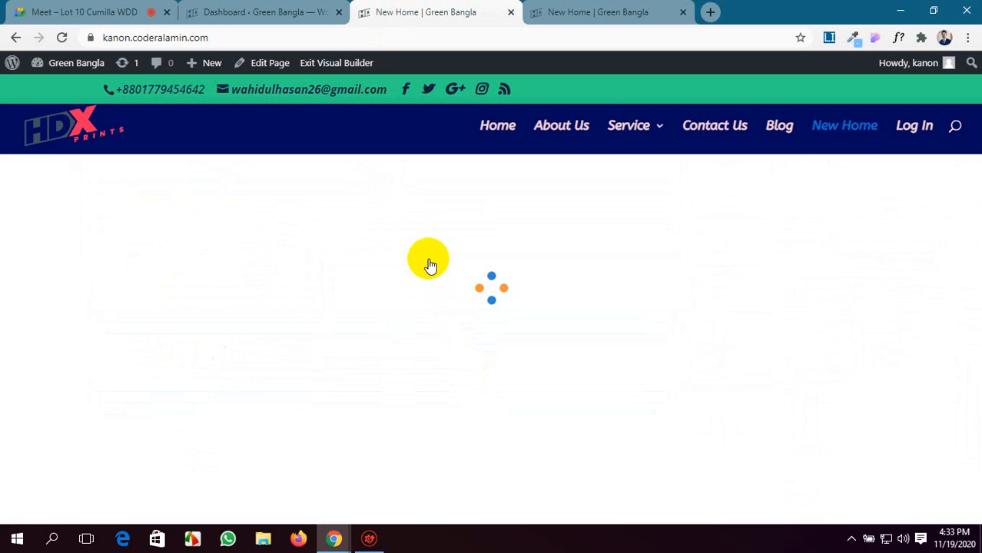
pyautogui.scroll(-15, 427, 265)
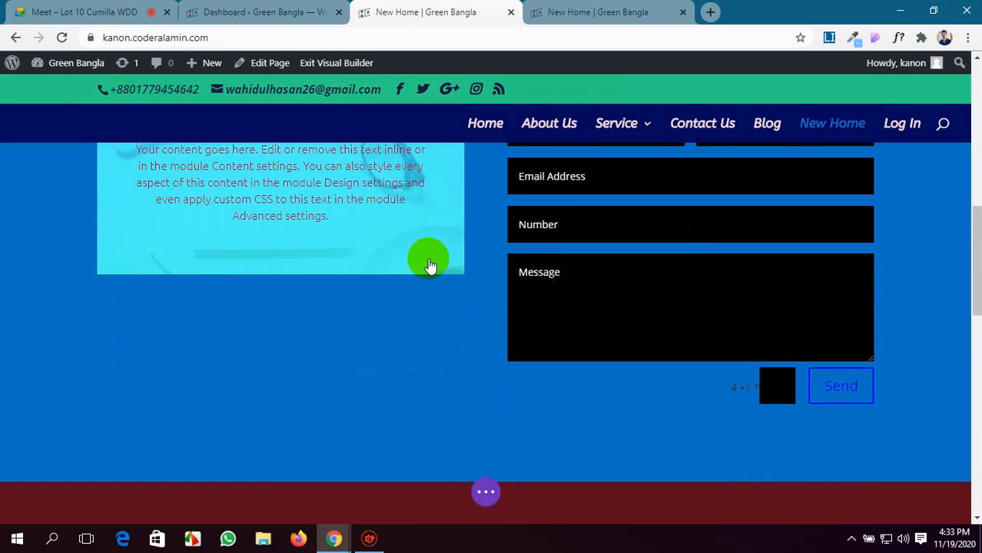
pyautogui.scroll(-8, 428, 265)
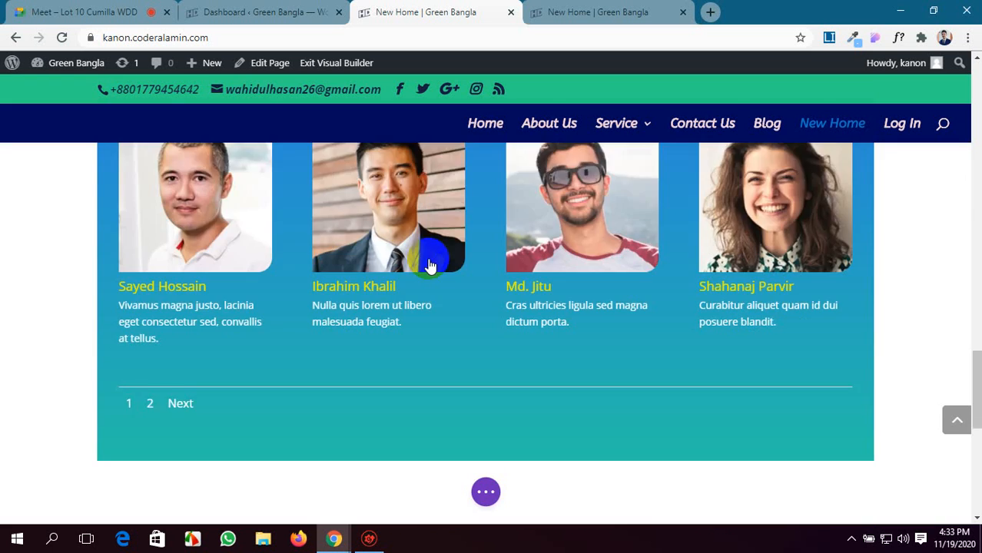
pyautogui.scroll(-3, 428, 261)
pyautogui.scroll(2, 428, 261)
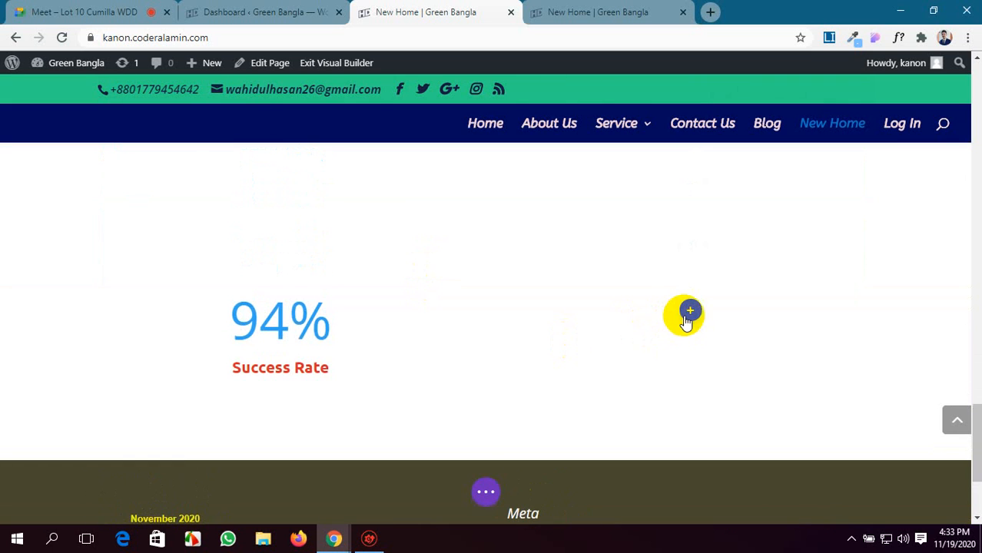
# Insert a Map module in the empty column beside the Success Rate counter and save its default settings.
pyautogui.click(690, 313)
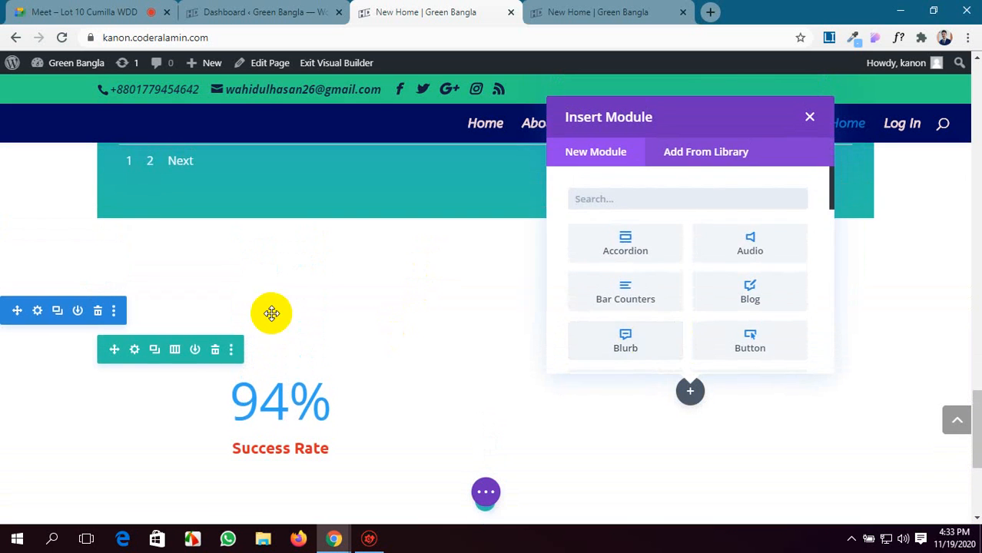
pyautogui.scroll(-5, 626, 340)
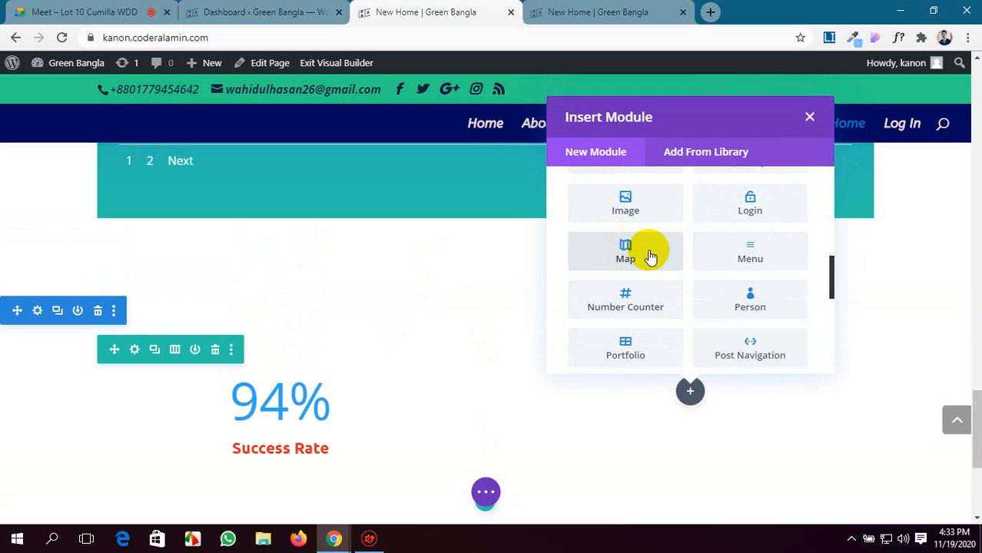
pyautogui.click(649, 256)
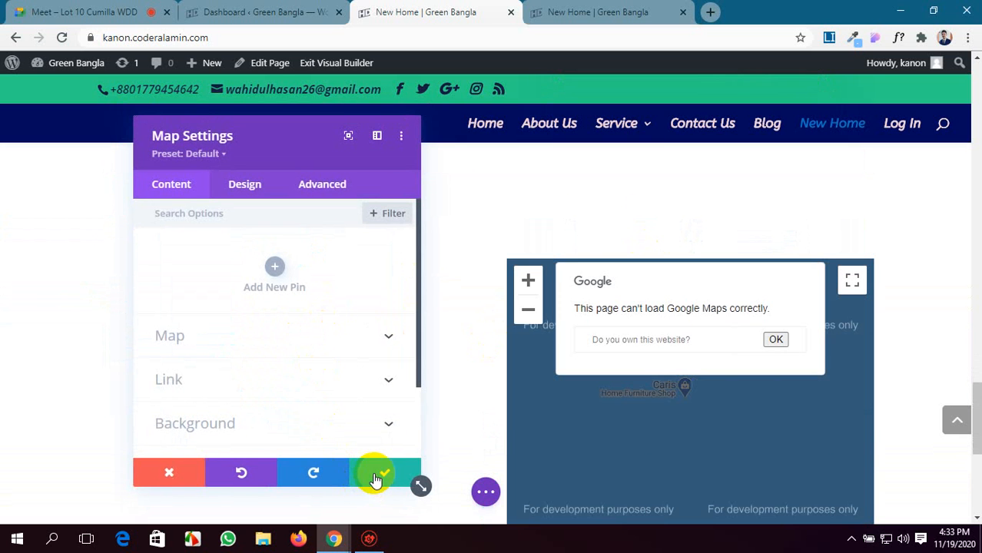
pyautogui.click(376, 479)
pyautogui.scroll(-2, 920, 428)
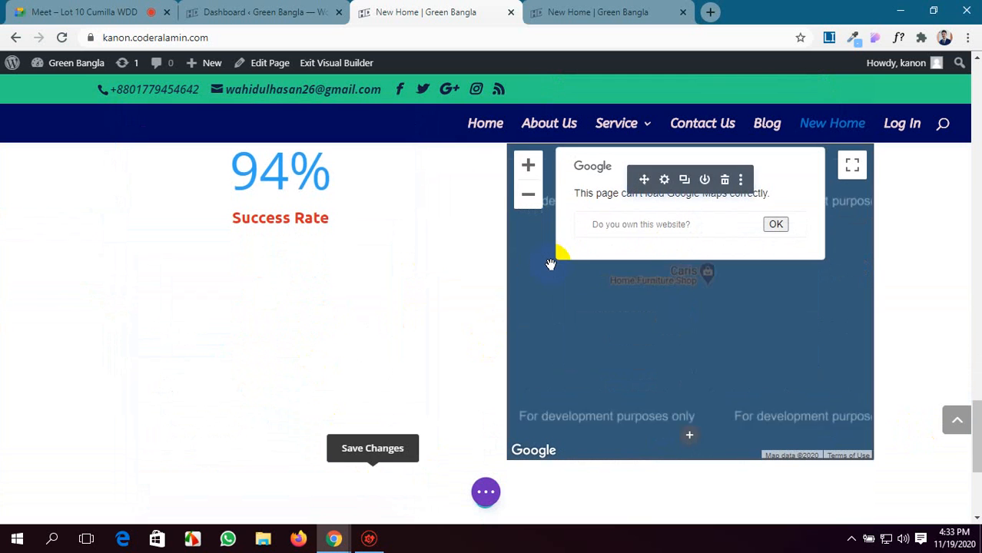
pyautogui.scroll(1, 936, 309)
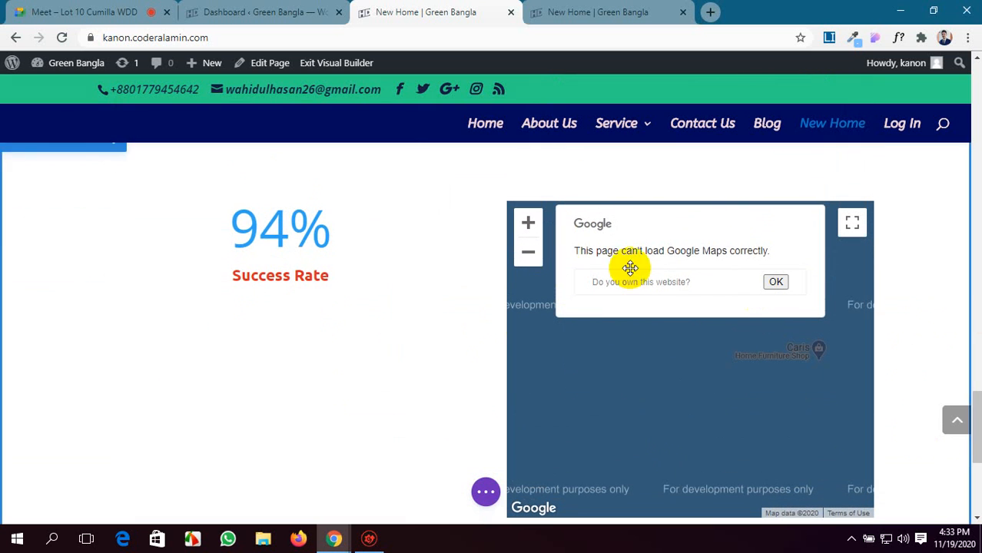
# Add a pin titled "Our Location" to the Map module and save the pin.
pyautogui.moveTo(627, 242)
pyautogui.click(662, 238)
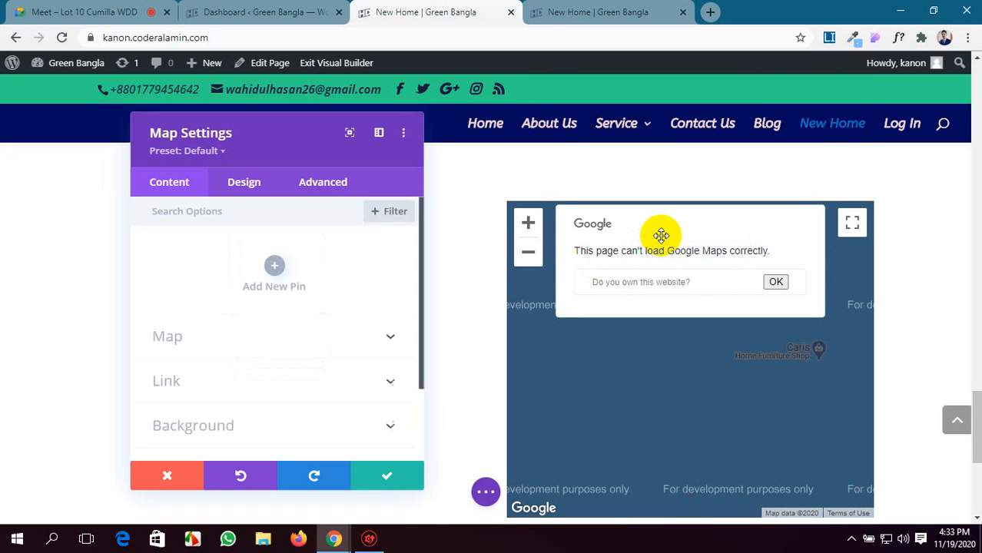
pyautogui.scroll(-2, 250, 325)
pyautogui.scroll(2, 249, 325)
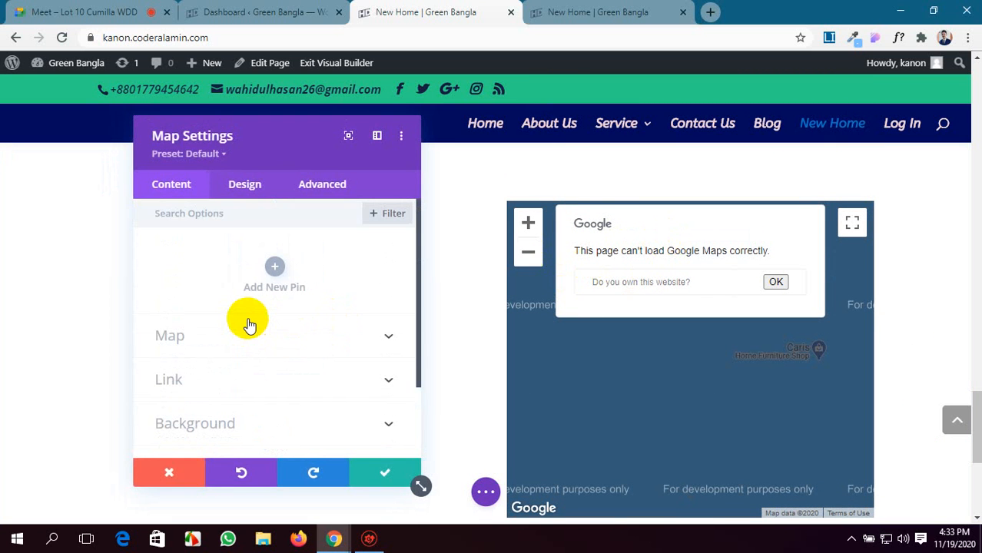
pyautogui.click(270, 274)
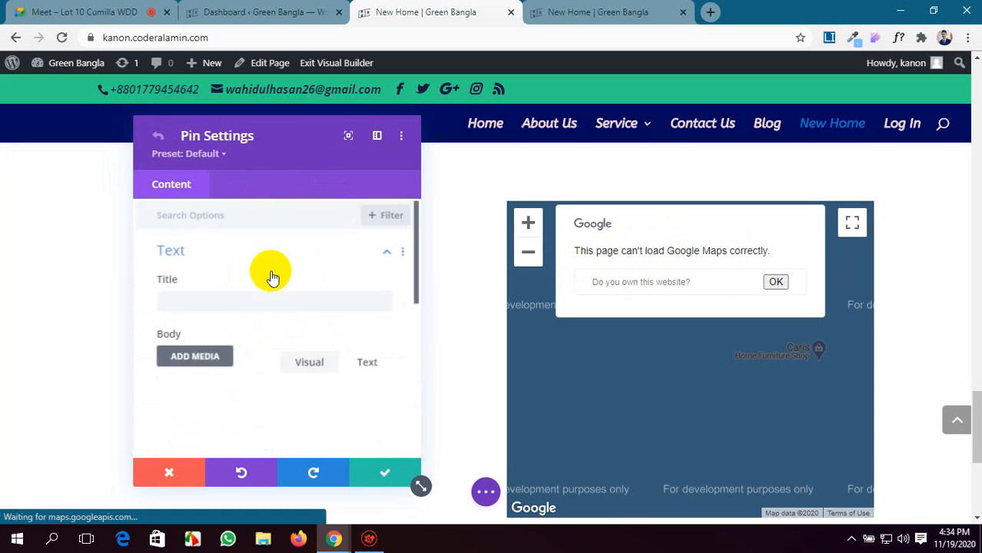
pyautogui.click(204, 301)
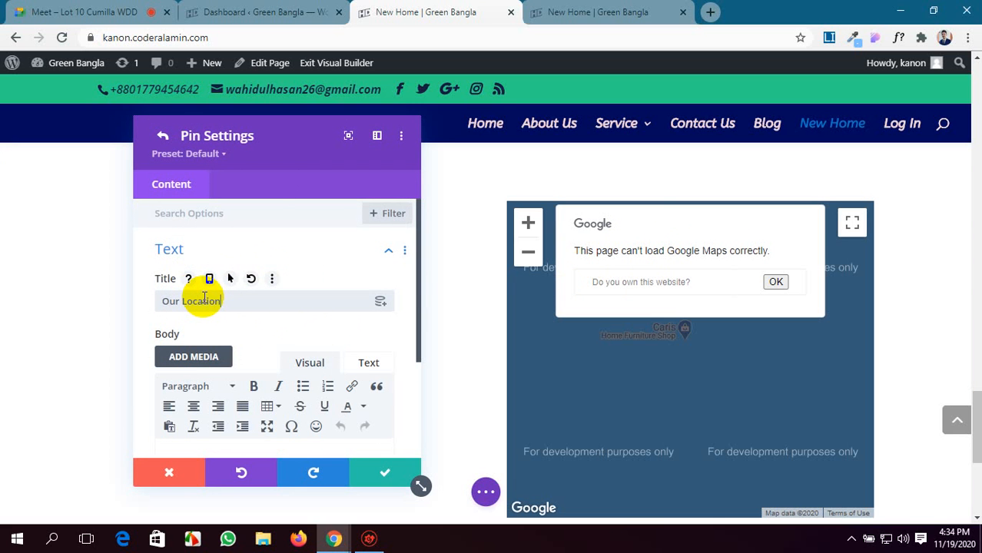
pyautogui.scroll(-2, 346, 423)
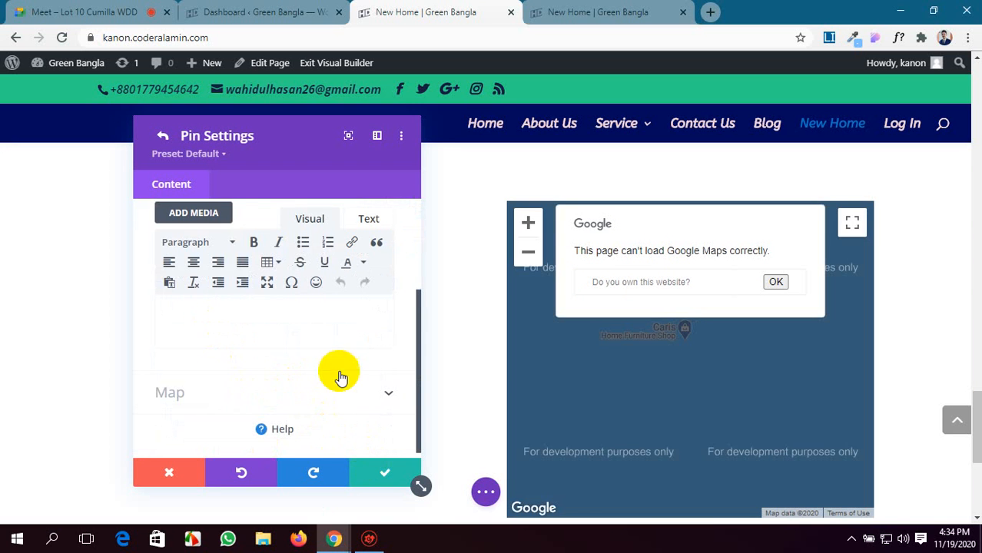
pyautogui.click(384, 472)
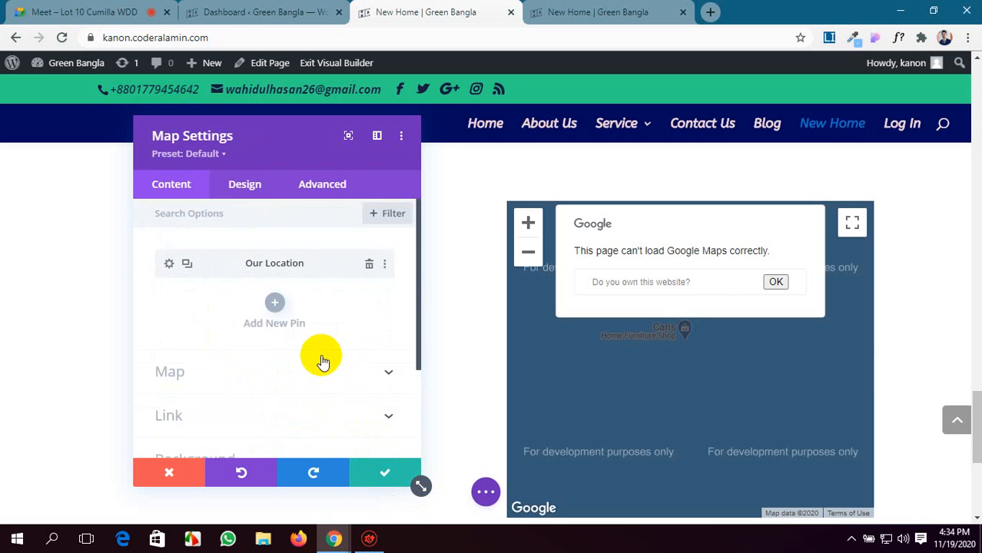
# Examine the map on the page and the Google API Key and center address options in the Map module's settings.
pyautogui.scroll(-3, 323, 361)
pyautogui.scroll(3, 323, 361)
pyautogui.moveTo(598, 333); pyautogui.dragTo(611, 356)
pyautogui.click(637, 286)
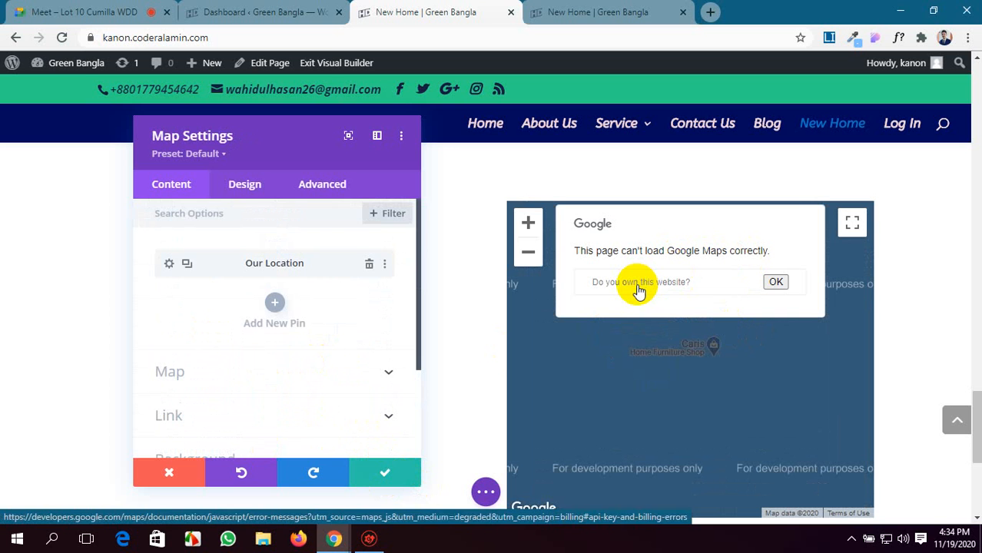
pyautogui.scroll(-2, 251, 327)
pyautogui.click(358, 301)
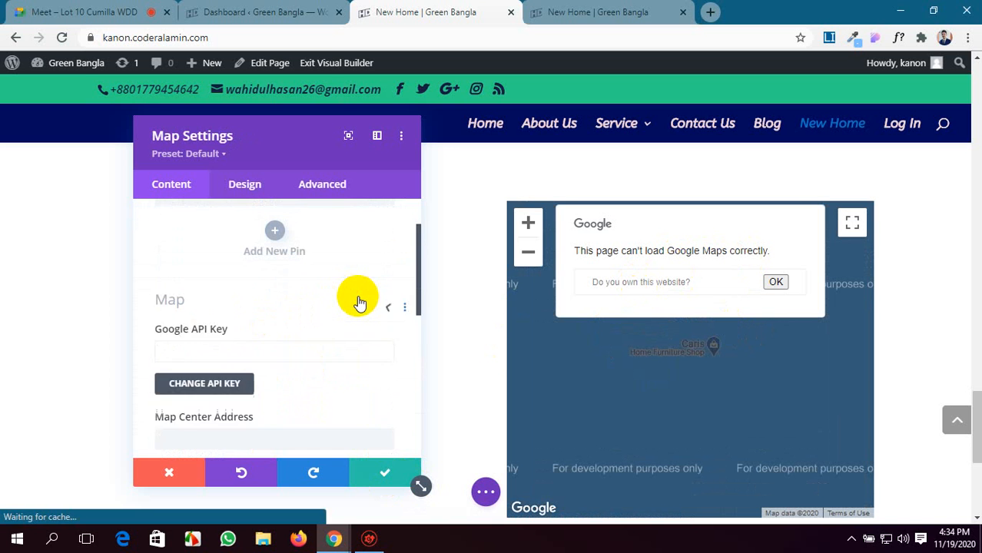
pyautogui.scroll(-2, 257, 309)
pyautogui.scroll(2, 221, 309)
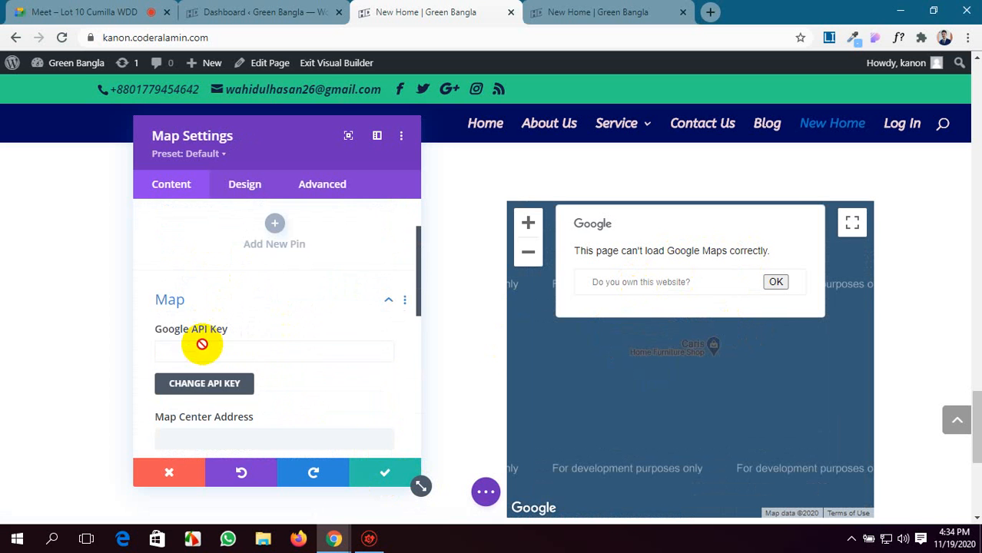
pyautogui.scroll(-1, 202, 344)
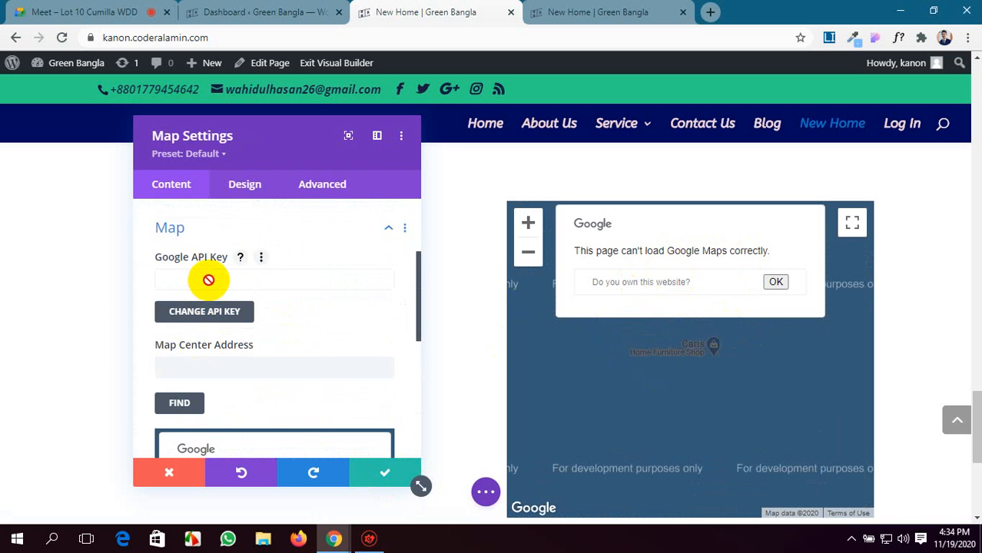
# Open Divi's Theme Options from the map's API key setting and locate the Google API Key field.
pyautogui.click(211, 313)
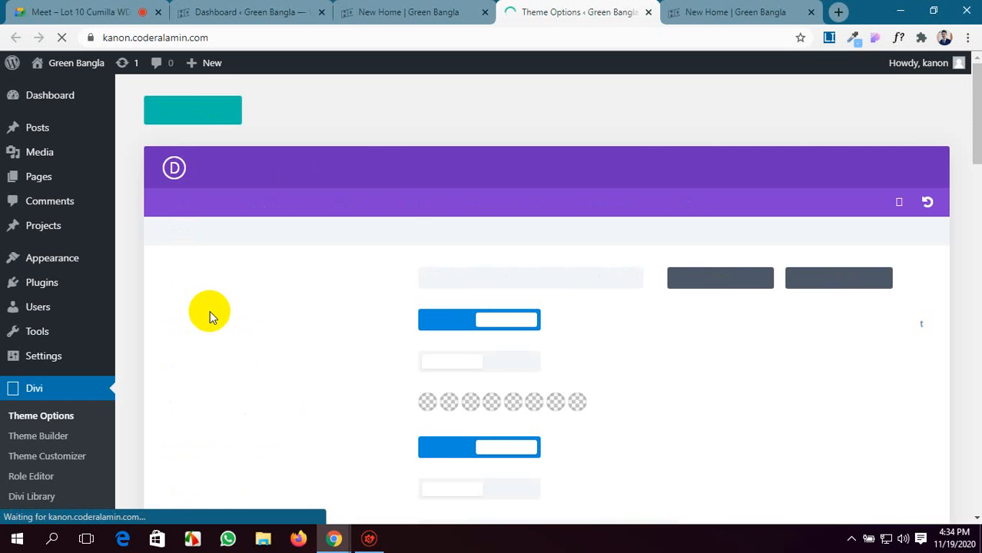
pyautogui.scroll(-8, 210, 315)
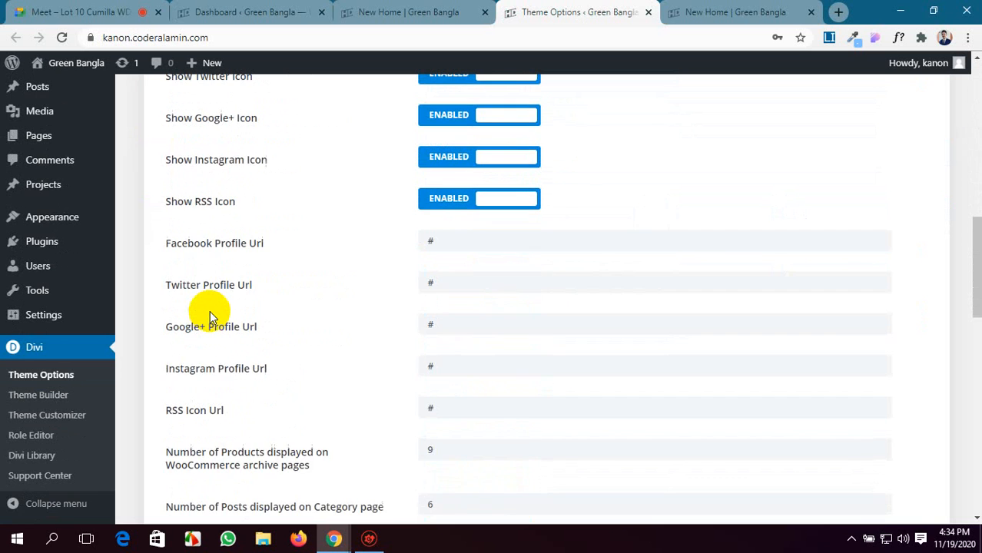
pyautogui.scroll(1, 210, 315)
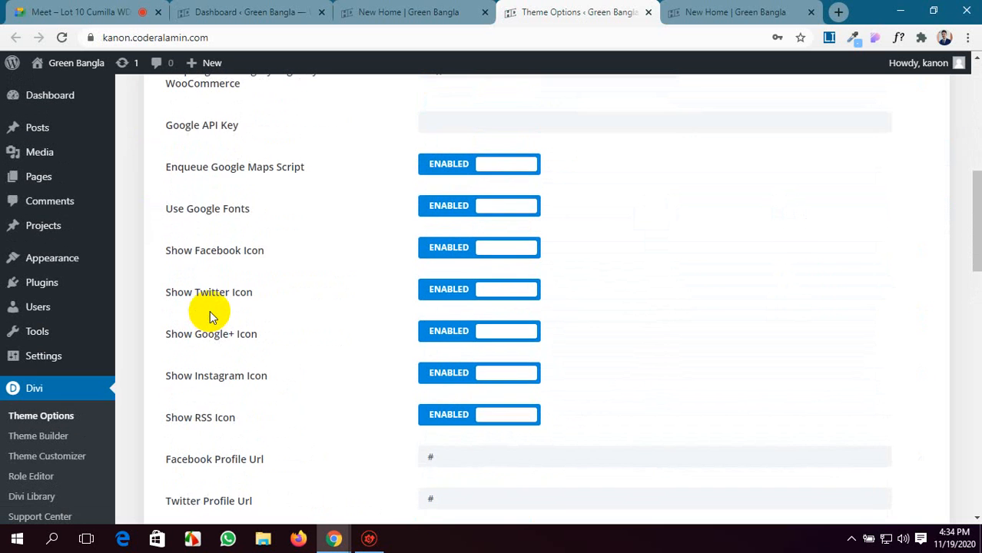
pyautogui.scroll(1, 223, 317)
pyautogui.click(515, 197)
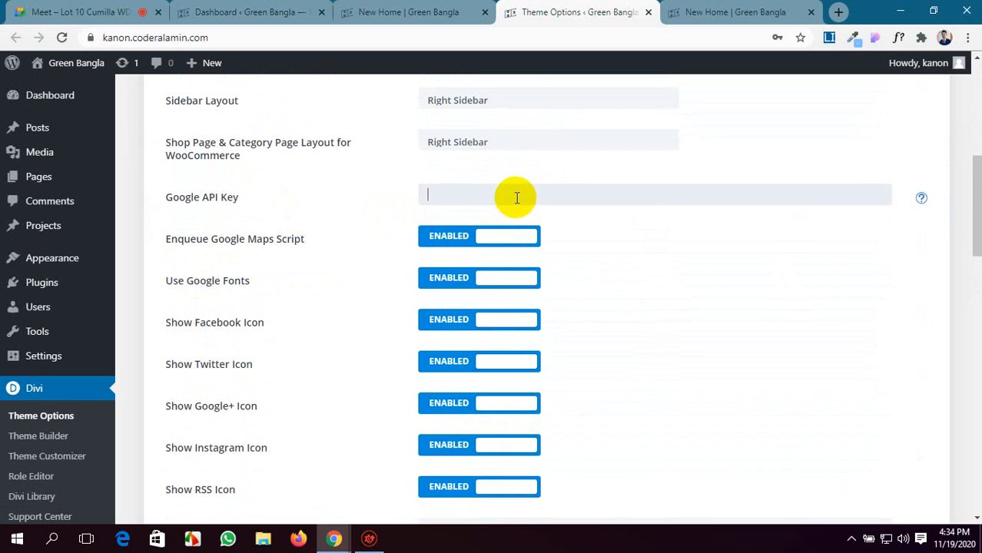
# Return to the New Home page's Map settings and dismiss the Google error message in the center address preview.
pyautogui.click(426, 11)
pyautogui.scroll(-1, 229, 319)
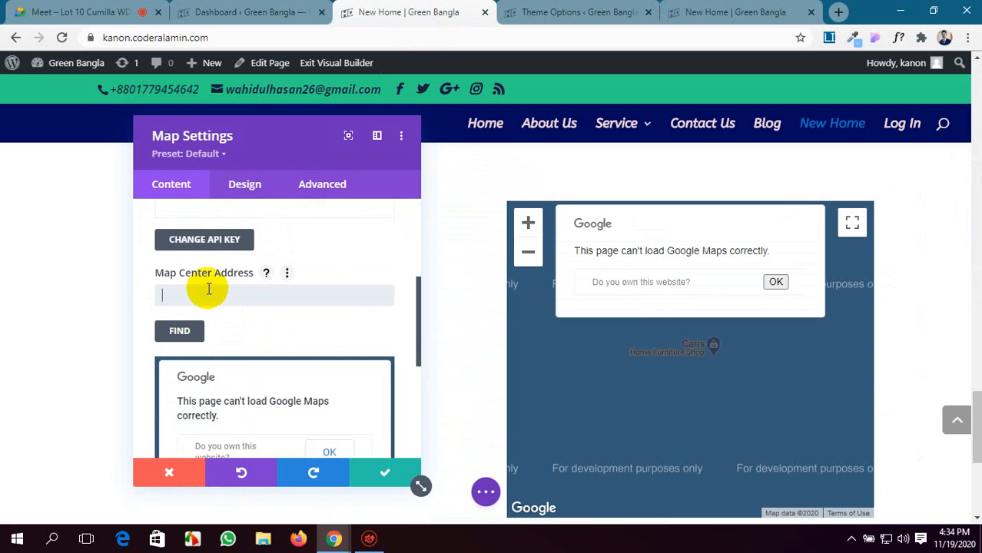
pyautogui.scroll(-2, 411, 316)
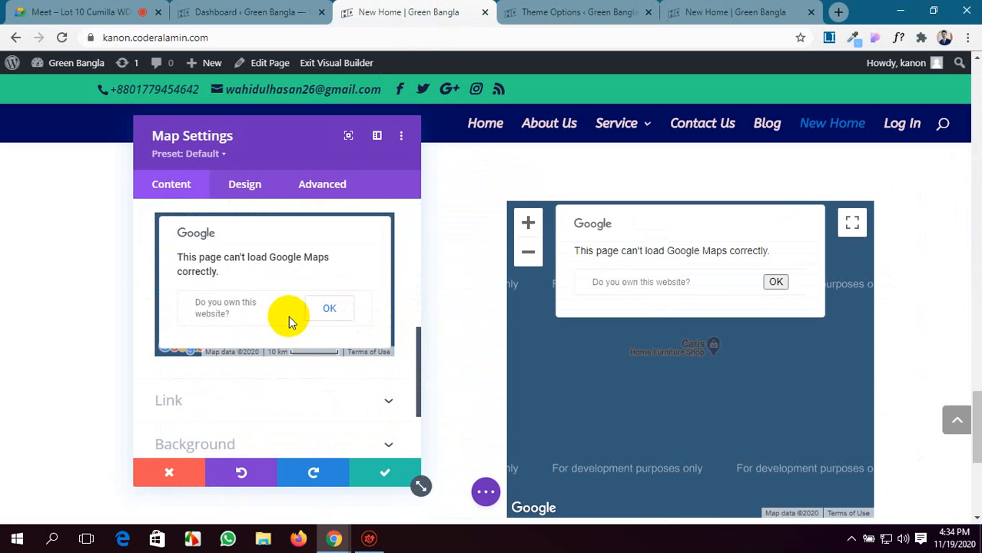
pyautogui.scroll(1, 288, 318)
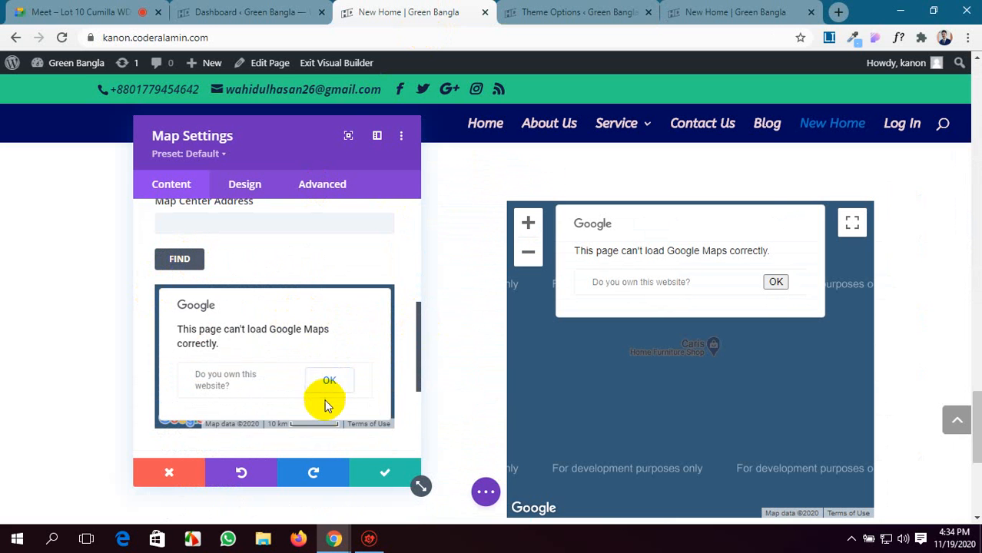
pyautogui.click(334, 377)
pyautogui.scroll(2, 269, 319)
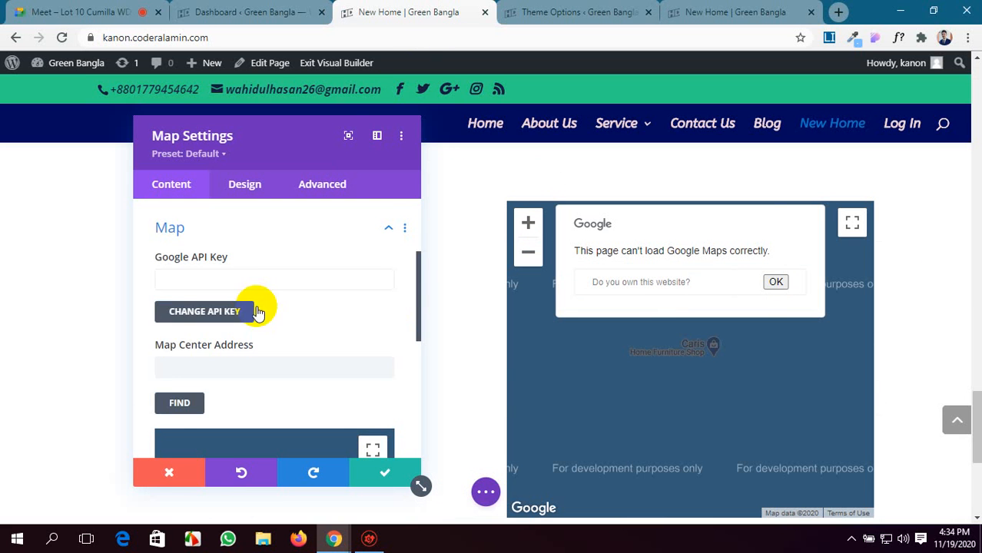
# Set the Map Center Address to "Jamalpur Dhaka" and check the preview map below it.
pyautogui.scroll(-1, 192, 392)
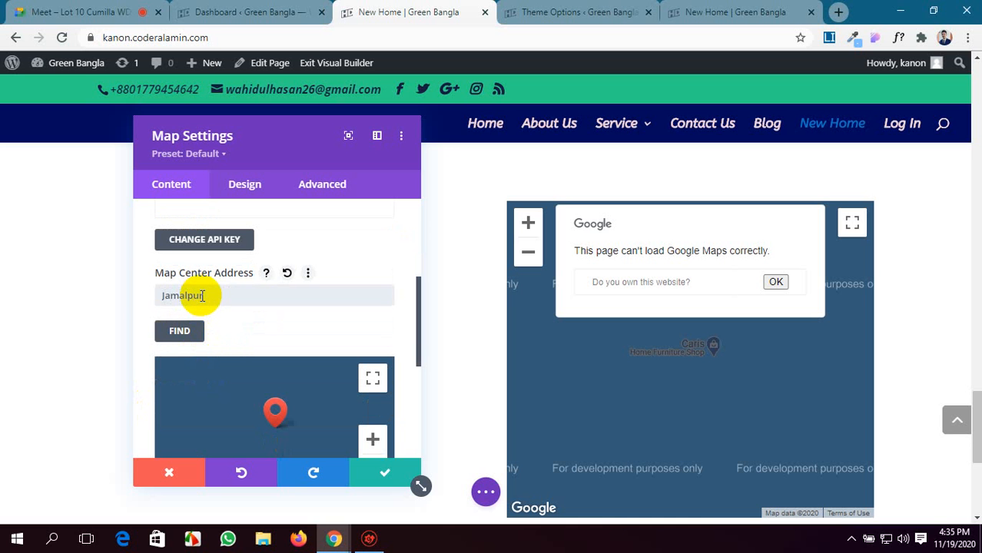
pyautogui.click(202, 296)
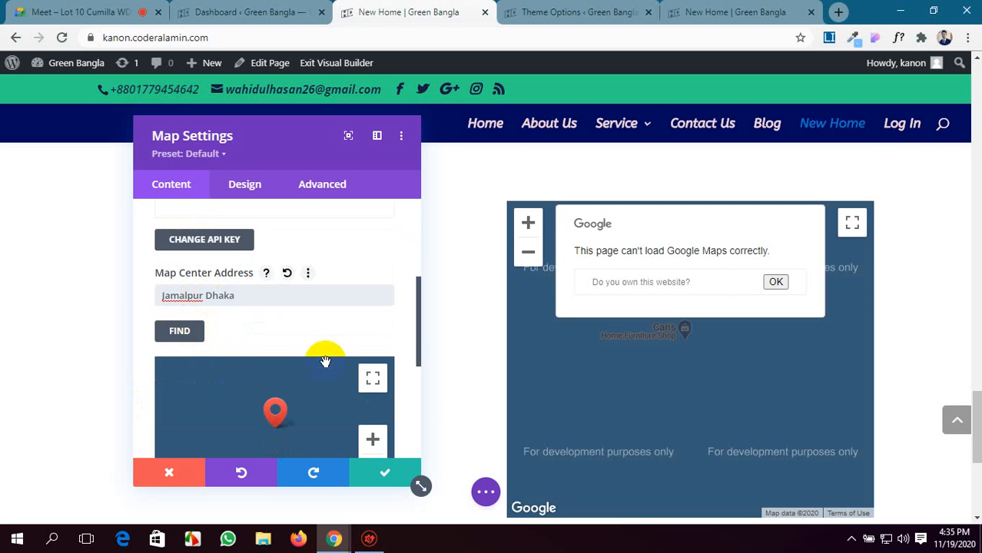
pyautogui.scroll(-2, 202, 359)
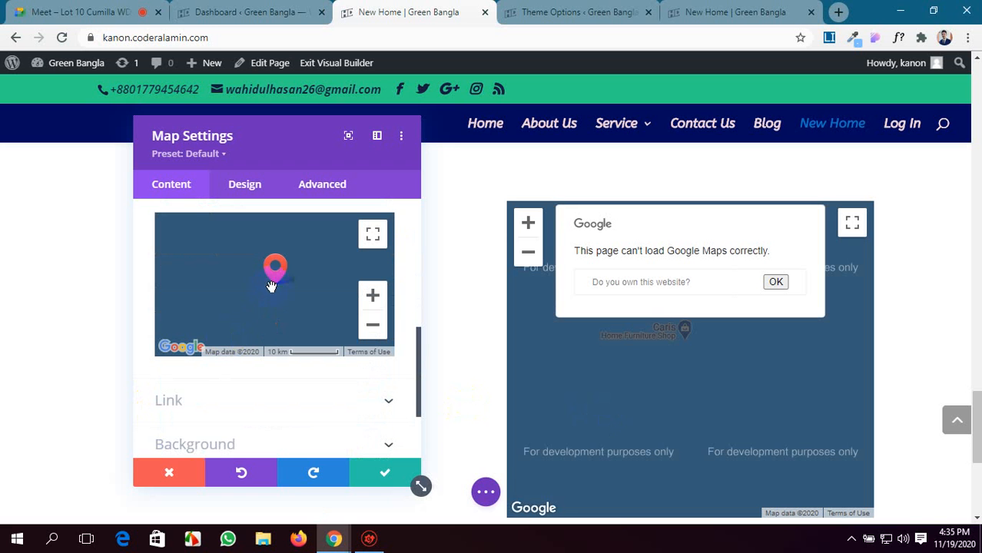
pyautogui.scroll(-2, 319, 331)
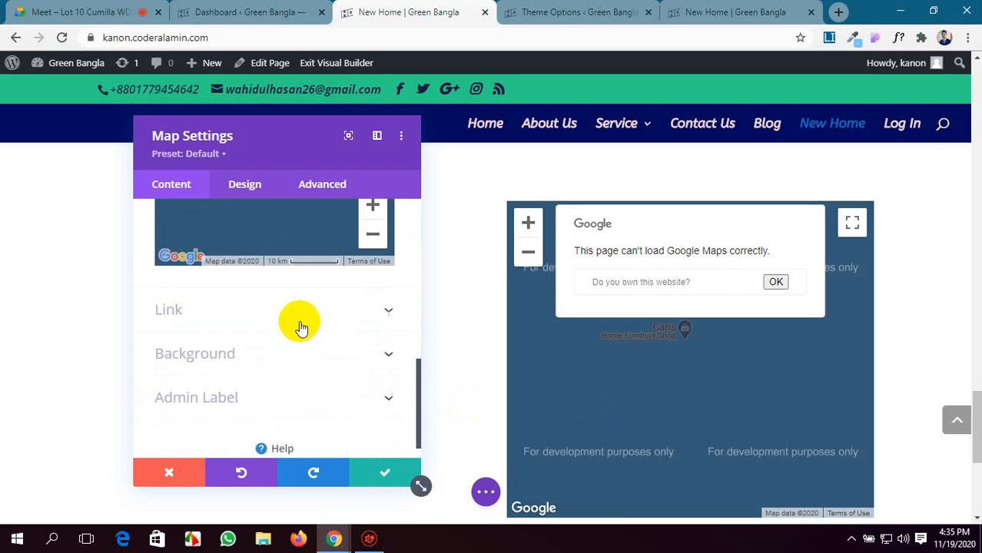
# Look through the Map module's Link and Background content options and its Controls design options.
pyautogui.click(362, 284)
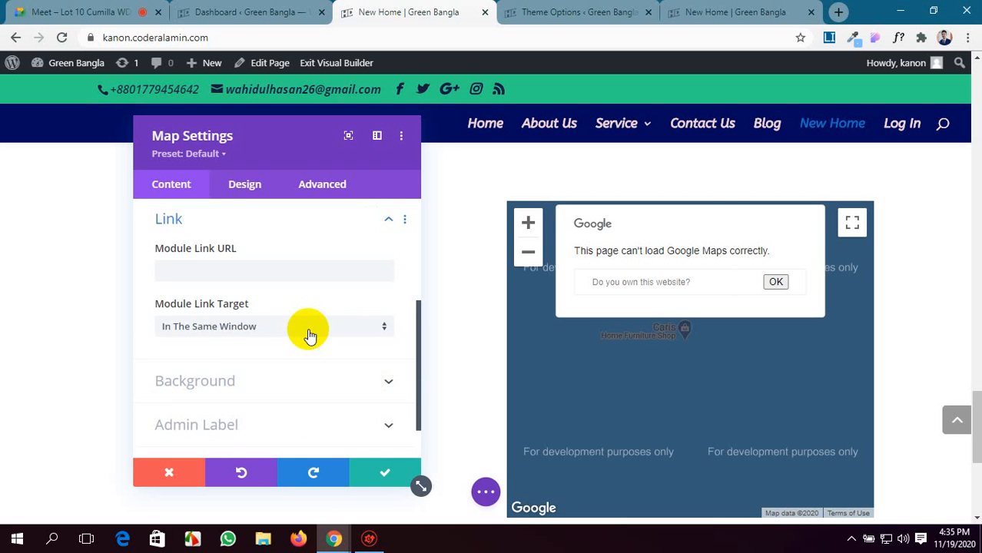
pyautogui.scroll(-1, 339, 329)
pyautogui.click(340, 326)
pyautogui.scroll(-2, 342, 336)
pyautogui.scroll(-1, 340, 335)
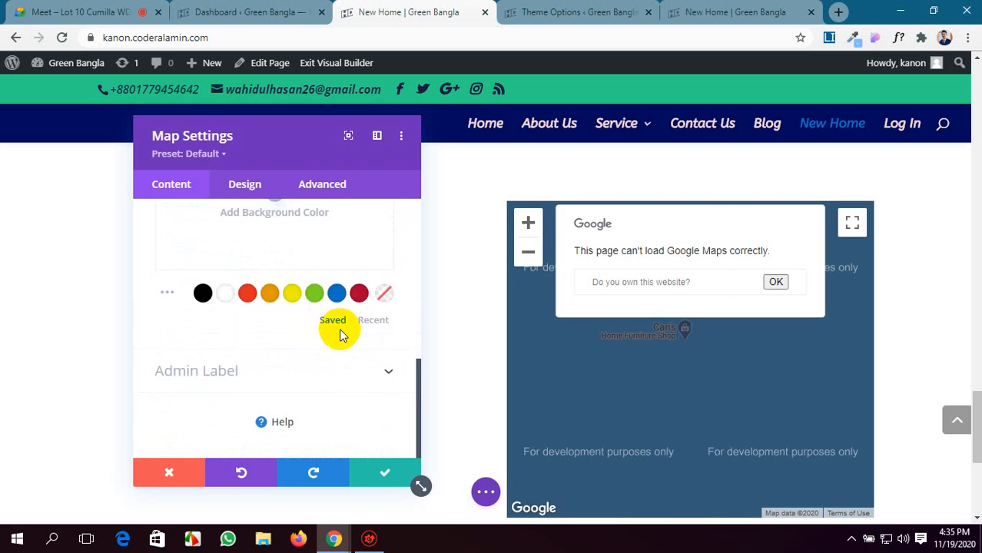
pyautogui.scroll(8, 340, 330)
pyautogui.click(253, 191)
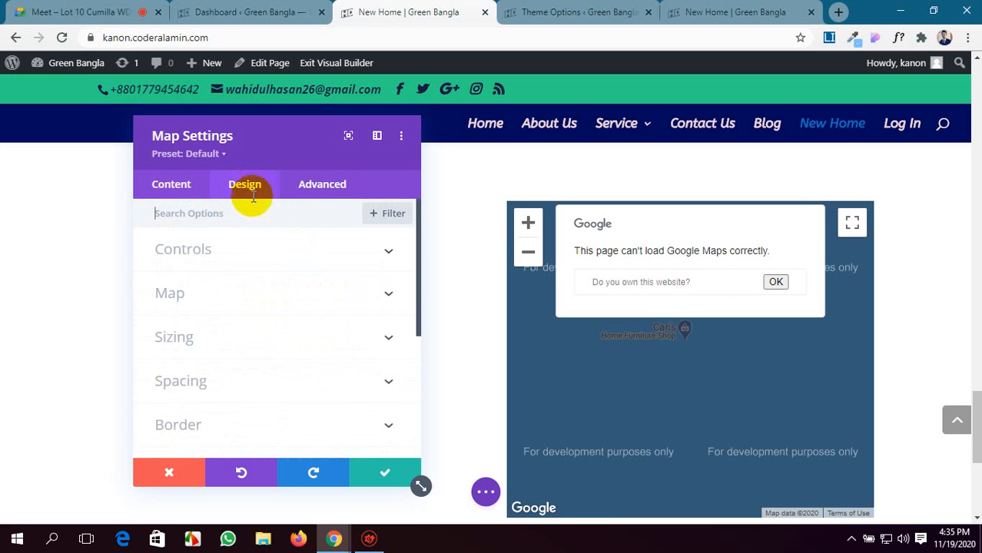
pyautogui.click(297, 255)
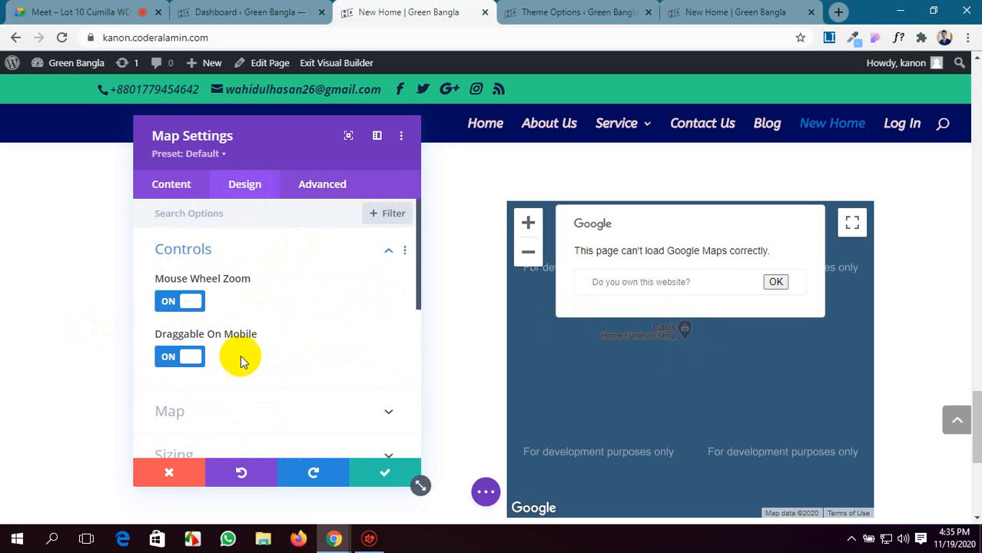
# Turn off Mouse Wheel Zoom and Draggable On Mobile for the map, and test scrolling over it.
pyautogui.scroll(-1, 230, 355)
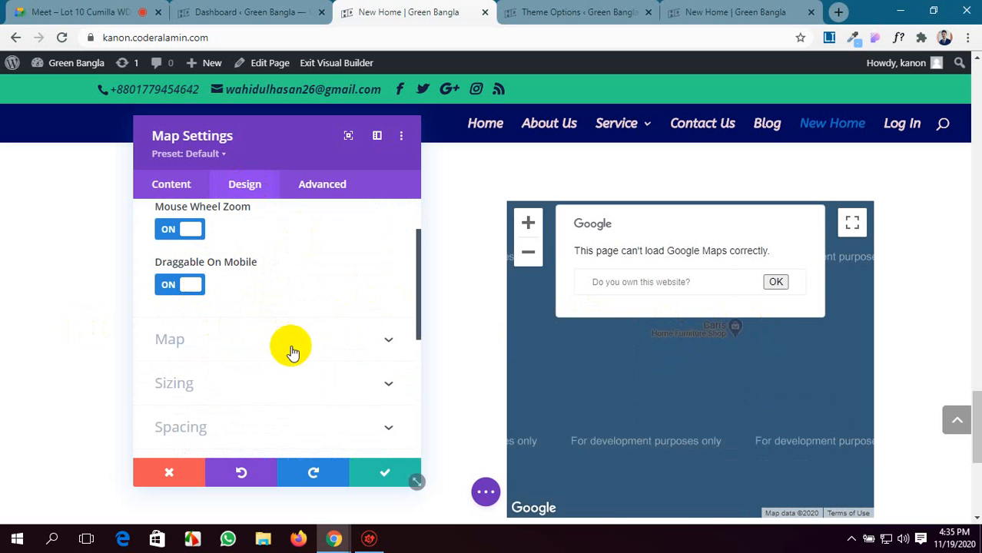
pyautogui.click(161, 283)
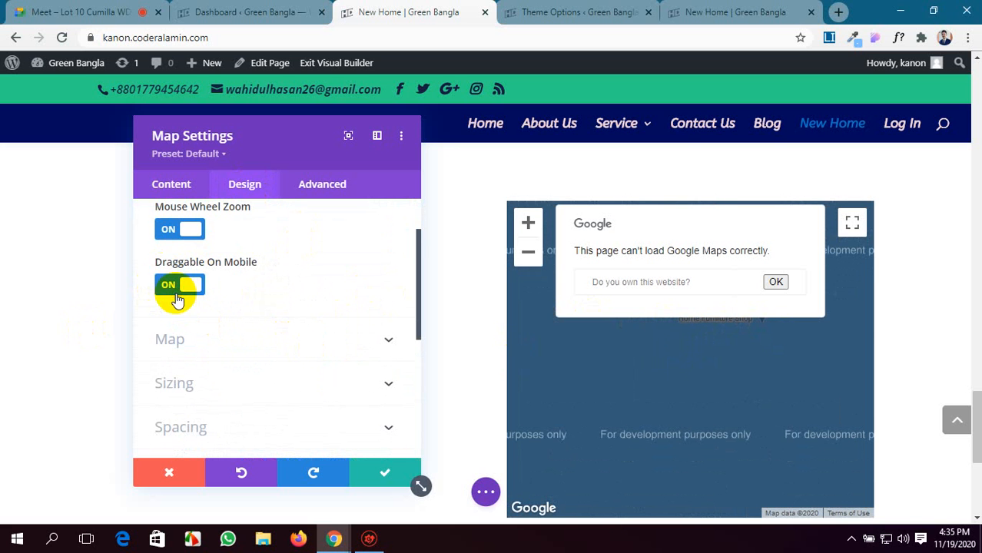
pyautogui.click(178, 229)
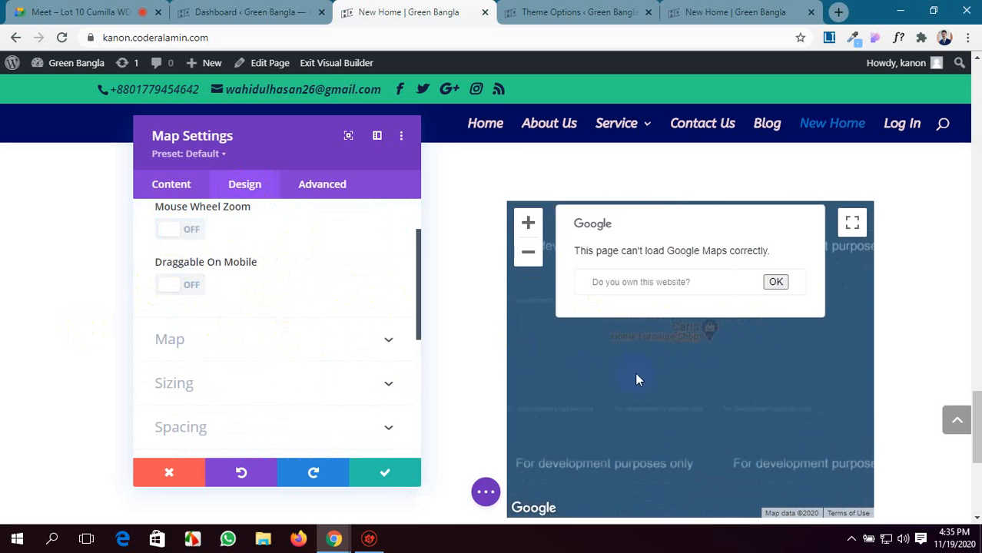
pyautogui.scroll(-3, 632, 399)
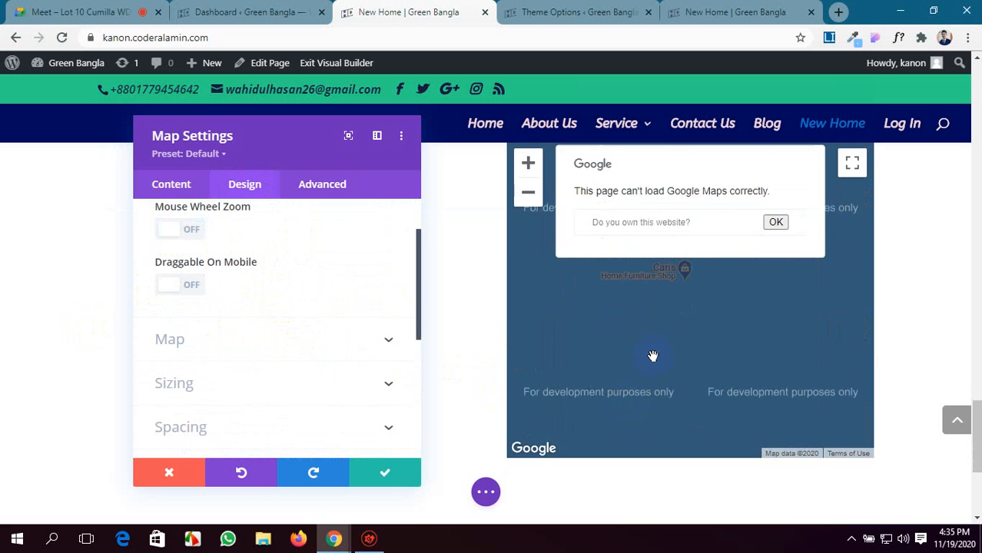
pyautogui.scroll(2, 668, 332)
pyautogui.scroll(-3, 667, 332)
pyautogui.scroll(2, 668, 332)
pyautogui.scroll(-2, 667, 331)
pyautogui.scroll(1, 667, 332)
pyautogui.scroll(1, 668, 332)
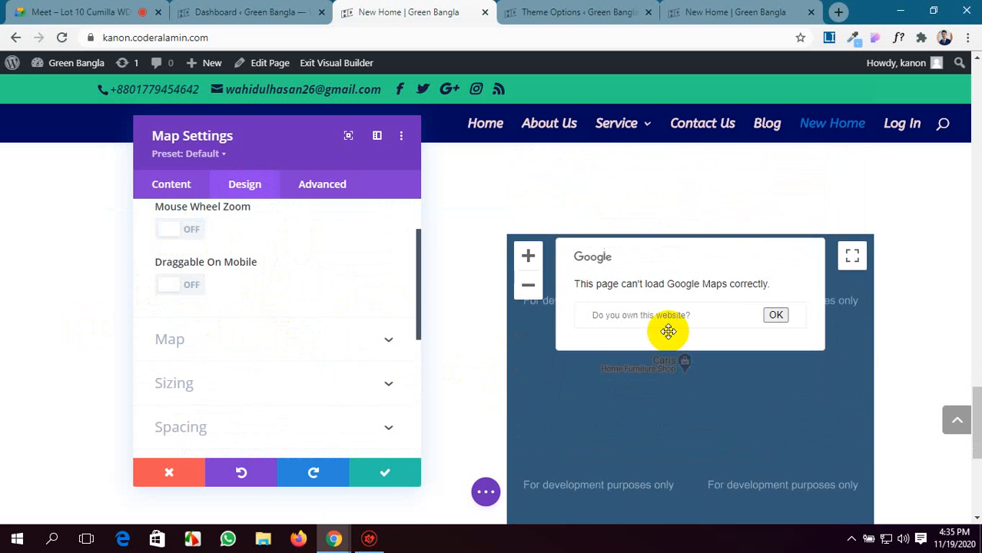
pyautogui.scroll(-3, 667, 331)
pyautogui.scroll(3, 667, 332)
# Turn Mouse Wheel Zoom and Draggable On Mobile back on, and test scrolling over the map again.
pyautogui.scroll(-1, 667, 332)
pyautogui.click(177, 237)
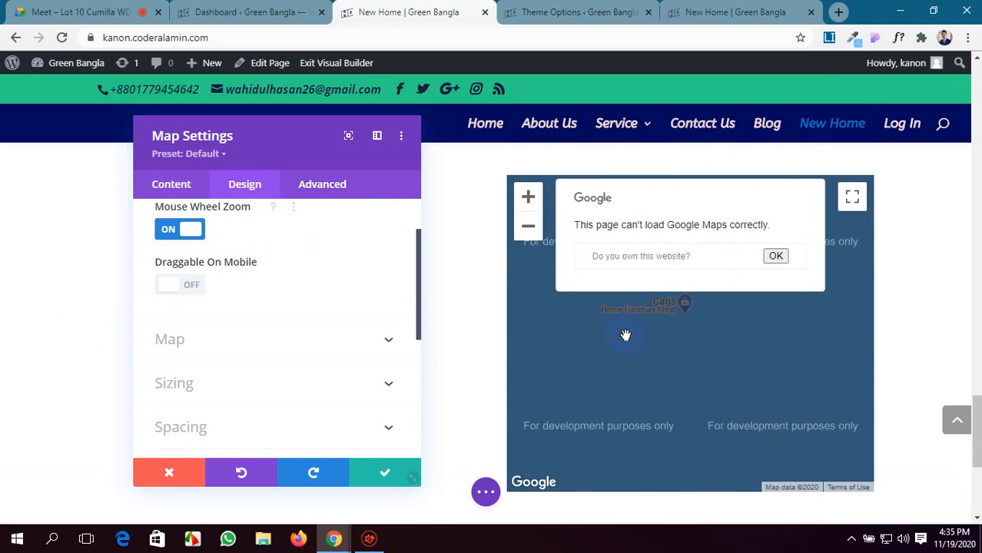
pyautogui.scroll(1, 737, 345)
pyautogui.scroll(-2, 737, 349)
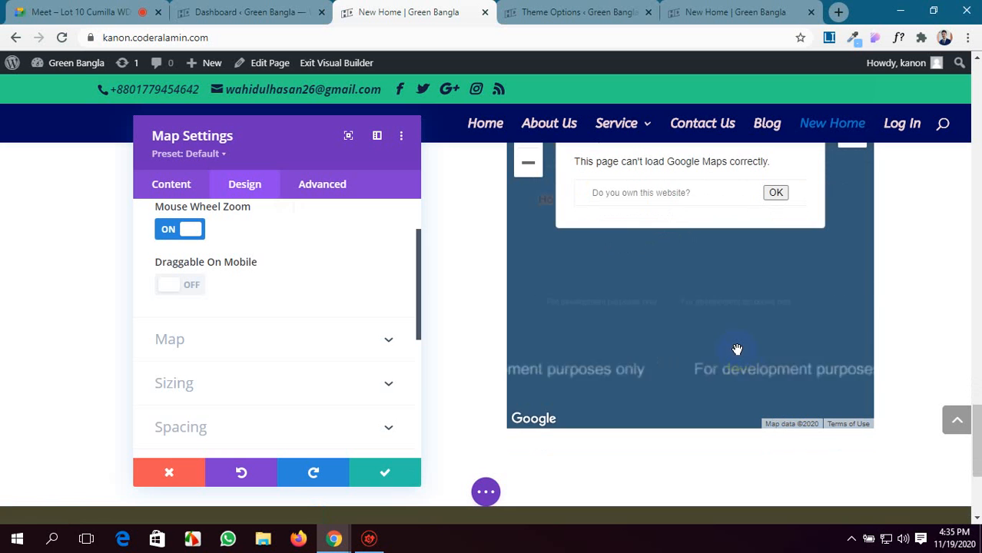
pyautogui.scroll(2, 916, 307)
pyautogui.scroll(-1, 799, 321)
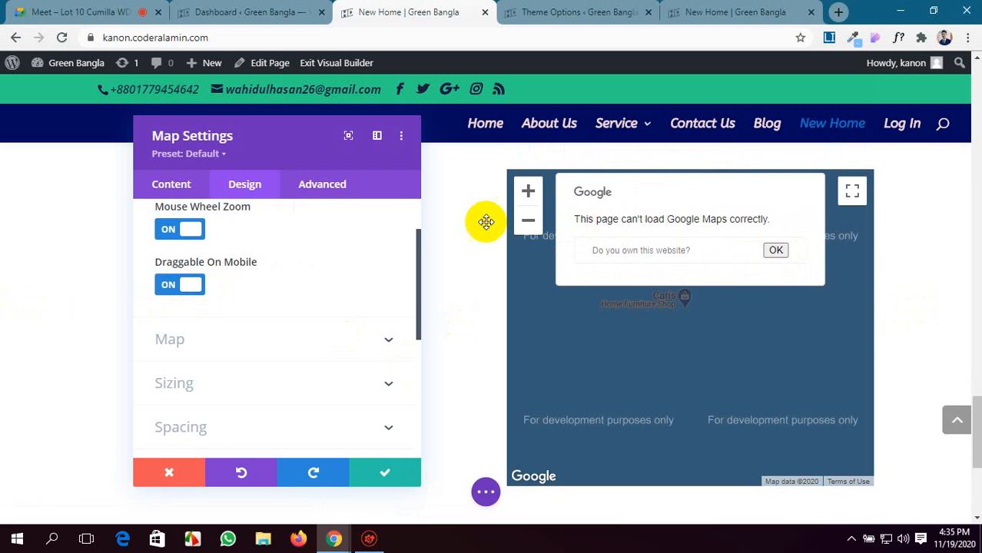
# Dismiss the Google error message on the page's map and test panning the map.
pyautogui.click(775, 251)
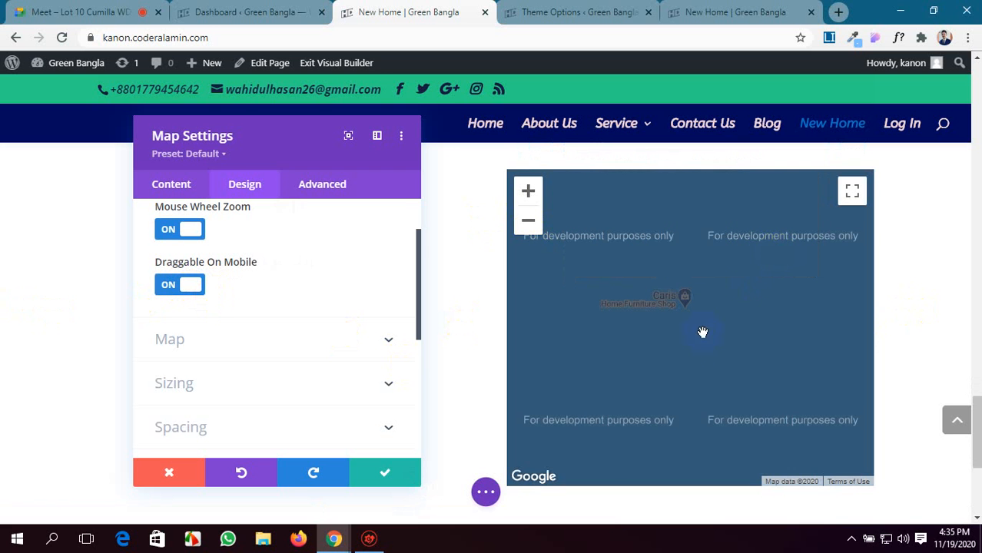
pyautogui.moveTo(702, 332); pyautogui.dragTo(699, 344)
pyautogui.scroll(-2, 699, 345)
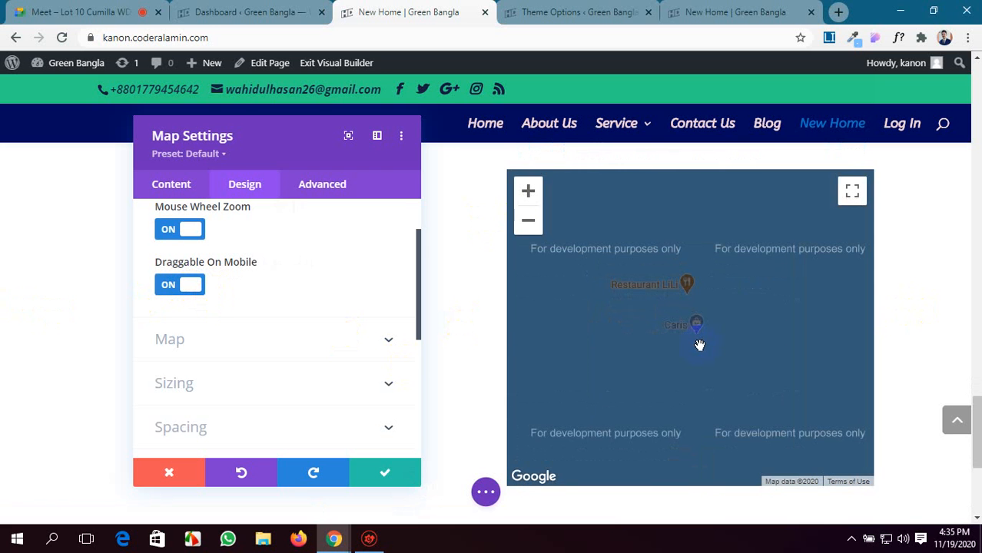
pyautogui.scroll(-1, 699, 345)
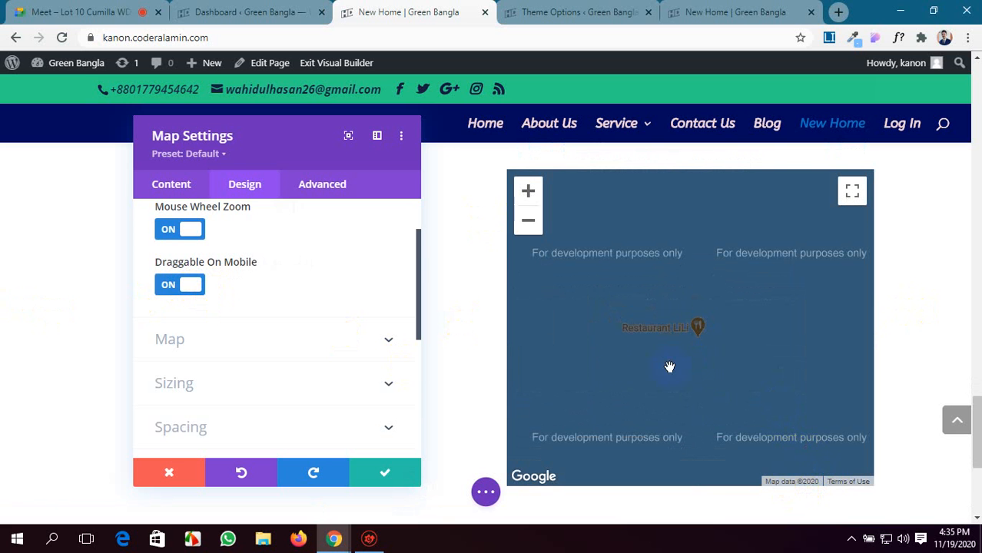
pyautogui.scroll(2, 339, 281)
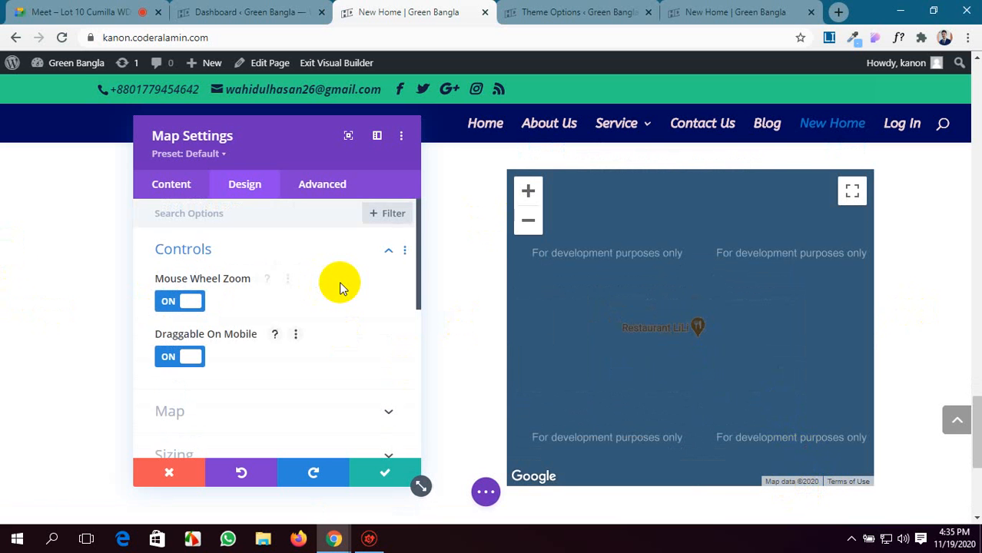
# Review the Map module's content options, from the pin list through the API key and center address to the Admin Label group.
pyautogui.click(370, 255)
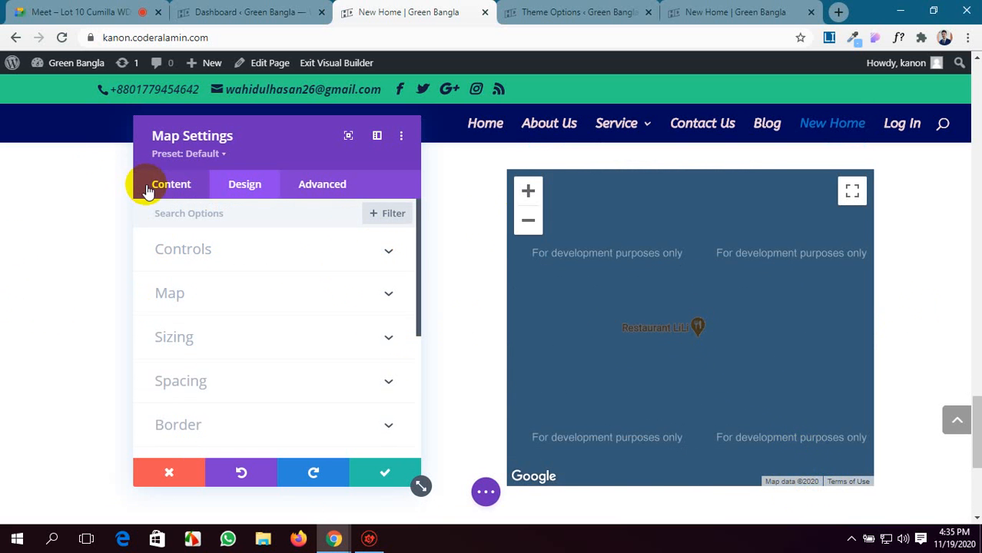
pyautogui.click(170, 186)
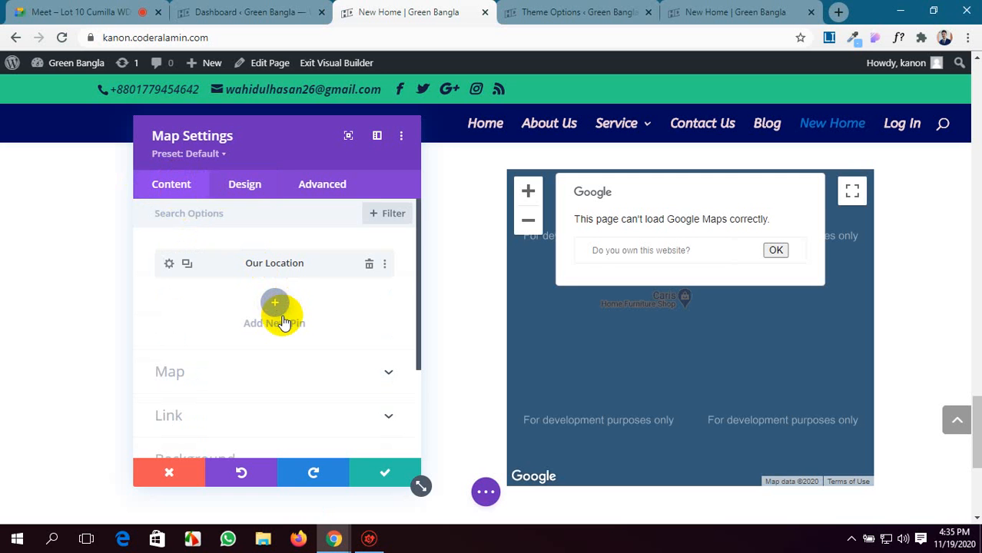
pyautogui.scroll(-3, 366, 324)
pyautogui.scroll(3, 365, 325)
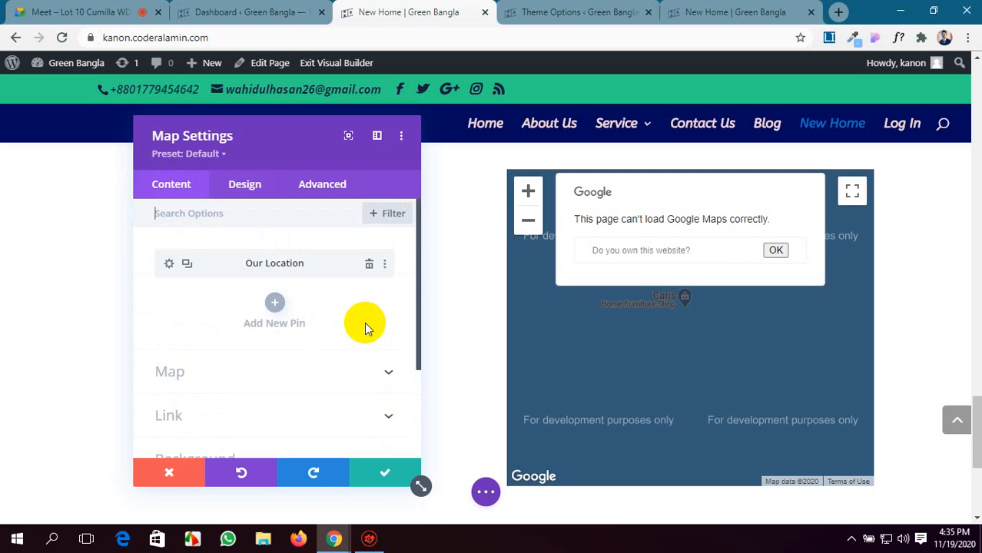
pyautogui.click(374, 374)
pyautogui.scroll(-2, 362, 368)
pyautogui.scroll(3, 215, 269)
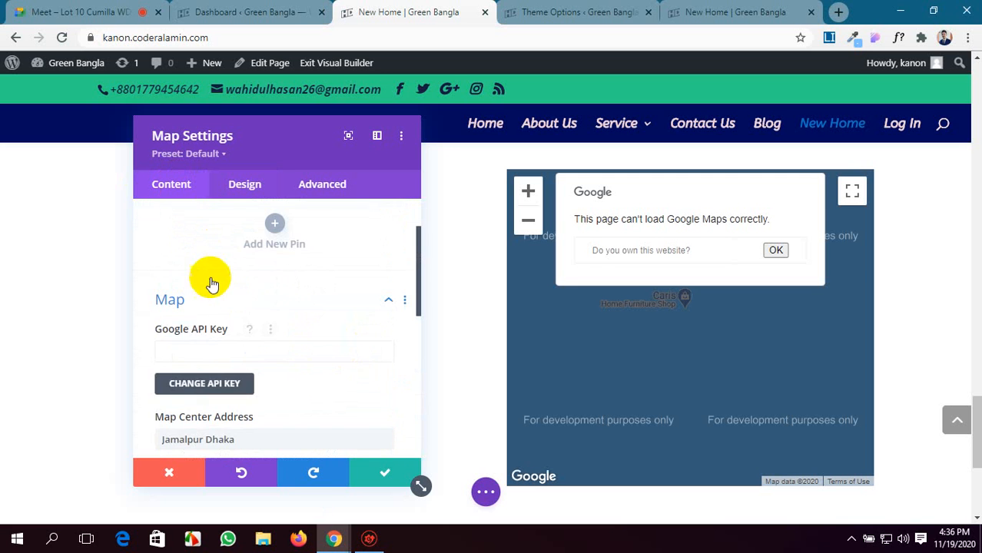
pyautogui.scroll(-7, 190, 352)
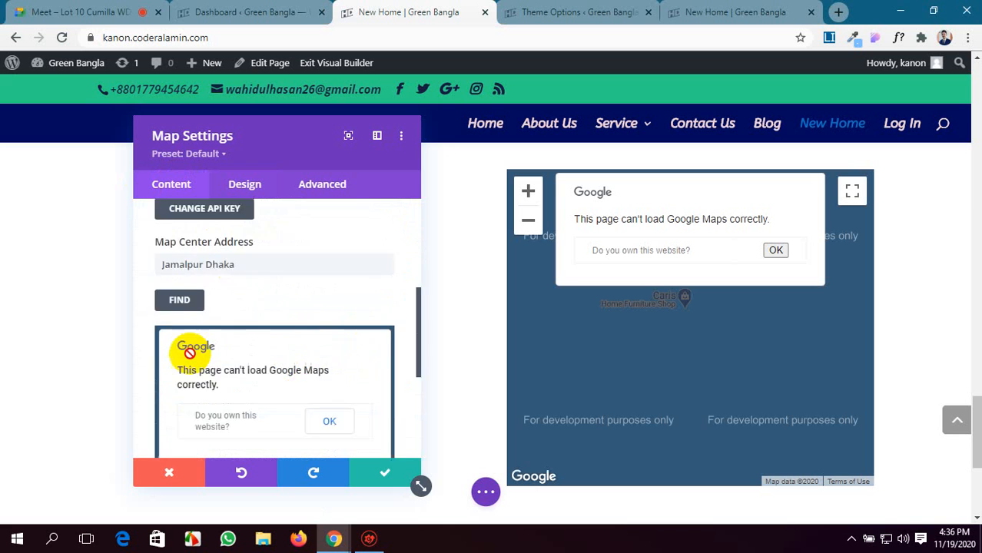
pyautogui.scroll(-1, 192, 359)
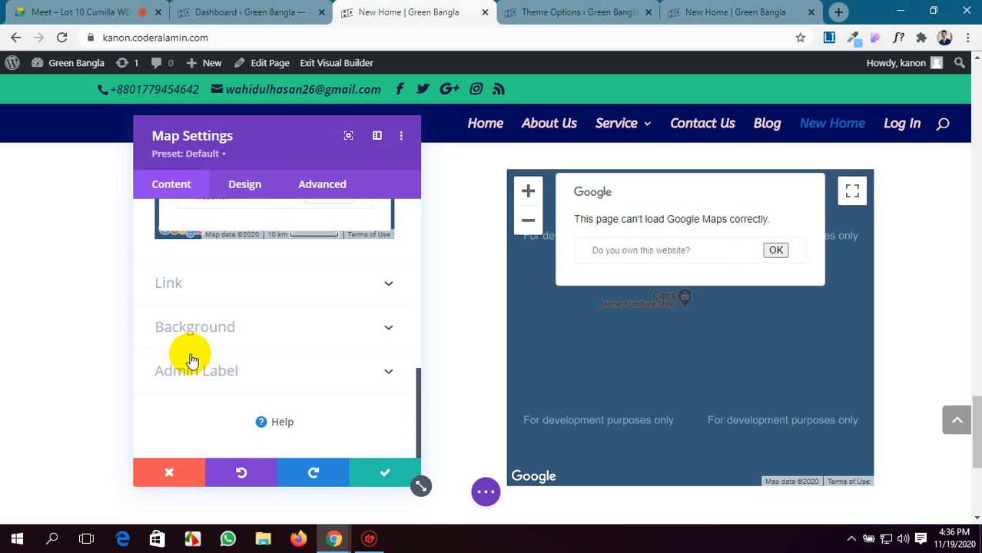
pyautogui.click(36, 11)
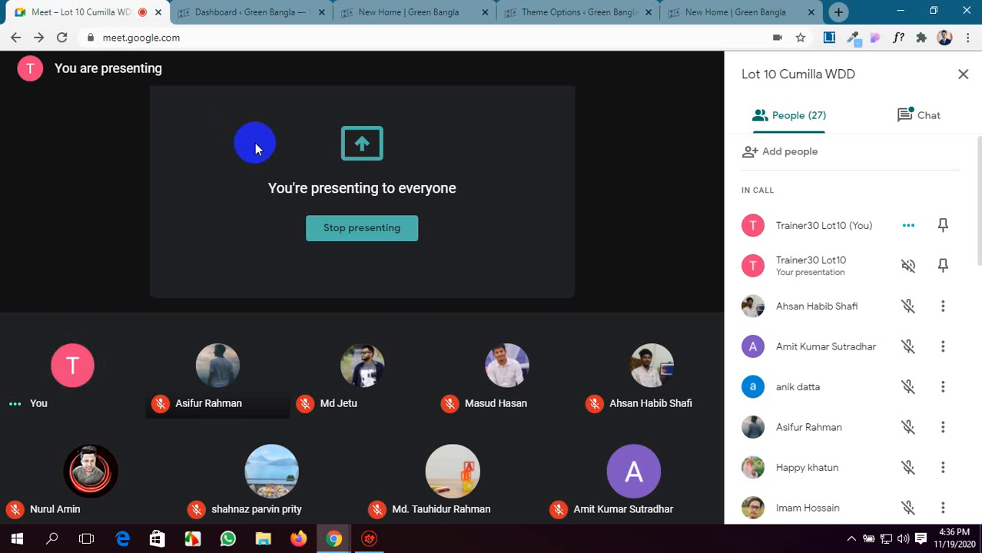
pyautogui.click(530, 9)
pyautogui.click(416, 11)
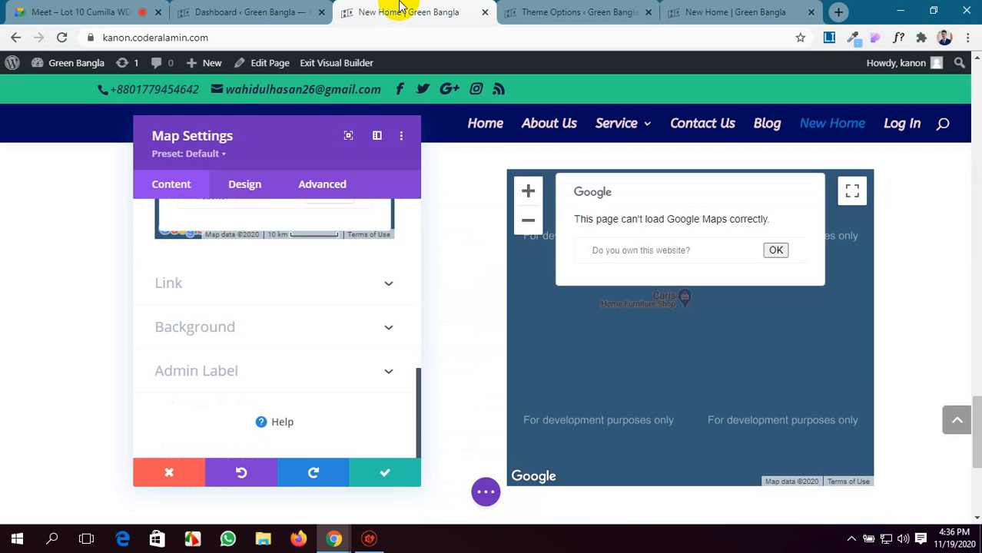
pyautogui.click(630, 8)
pyautogui.click(695, 11)
pyautogui.click(576, 9)
# Save the Map module's settings on the New Home page and check the row with the counter and map.
pyautogui.click(410, 11)
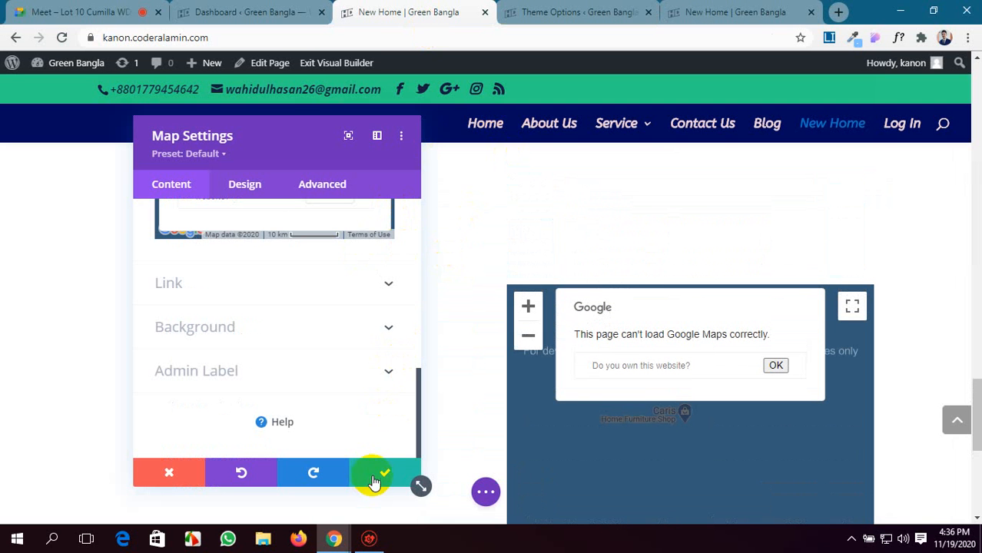
pyautogui.click(374, 473)
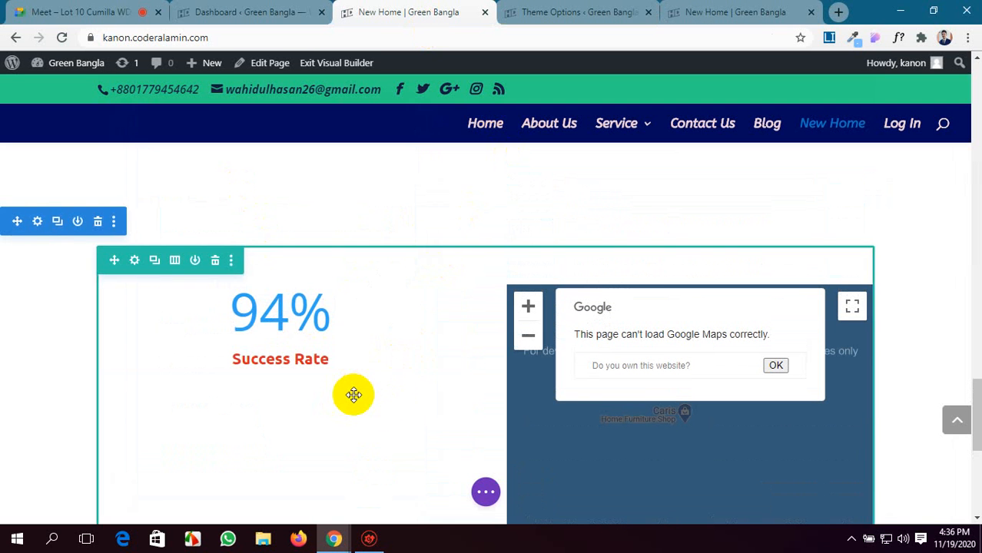
pyautogui.scroll(-2, 354, 395)
pyautogui.scroll(-4, 354, 395)
pyautogui.scroll(8, 353, 395)
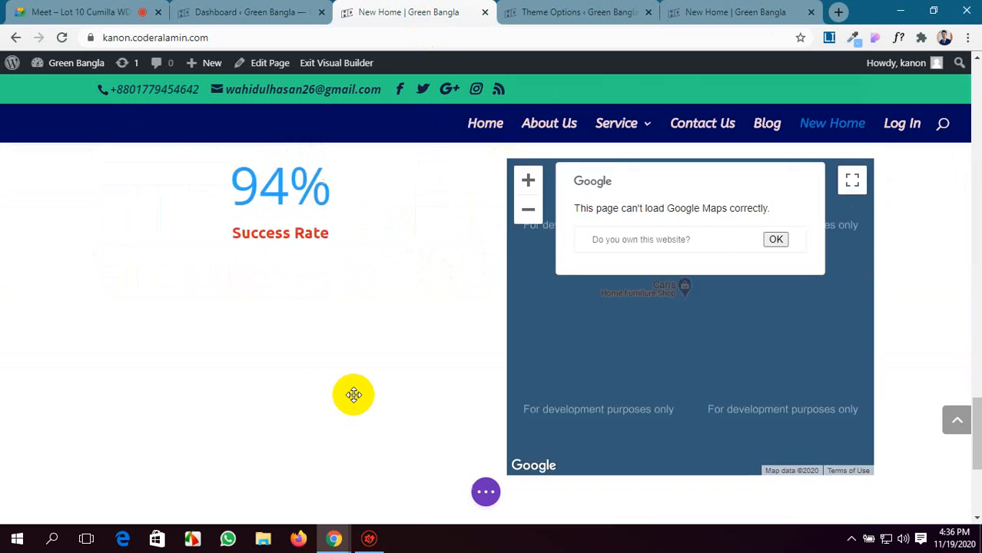
pyautogui.scroll(-2, 353, 395)
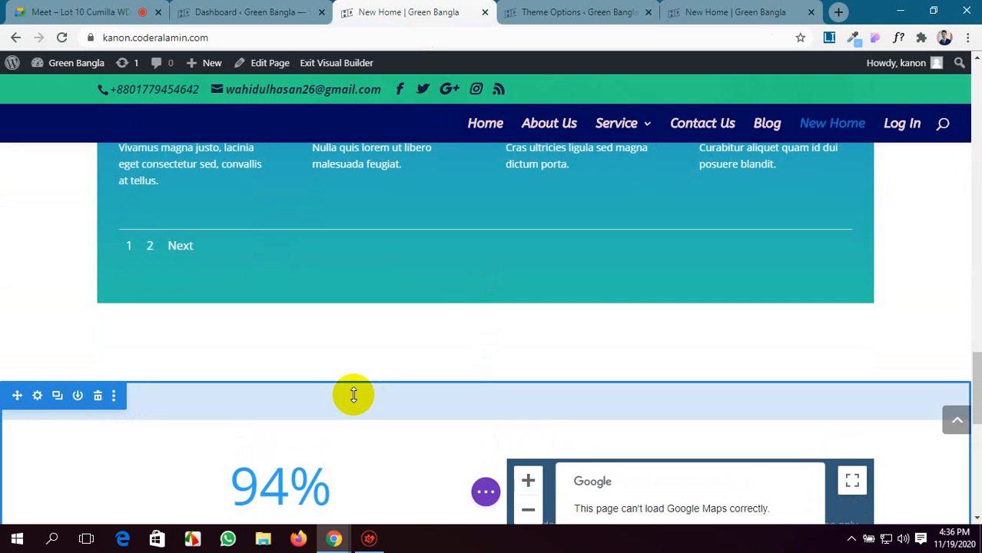
pyautogui.click(246, 12)
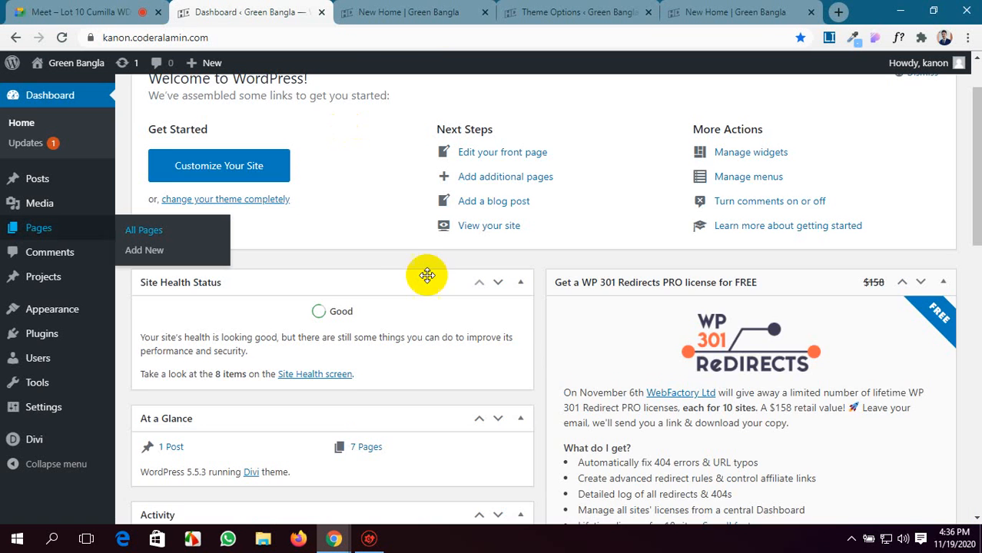
pyautogui.scroll(2, 427, 275)
pyautogui.click(559, 12)
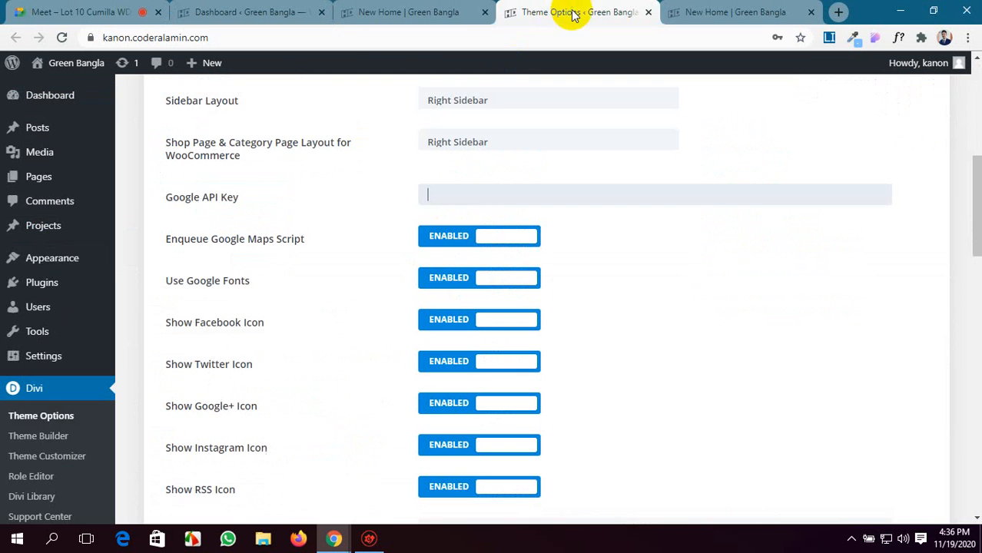
pyautogui.click(733, 11)
pyautogui.scroll(2, 779, 281)
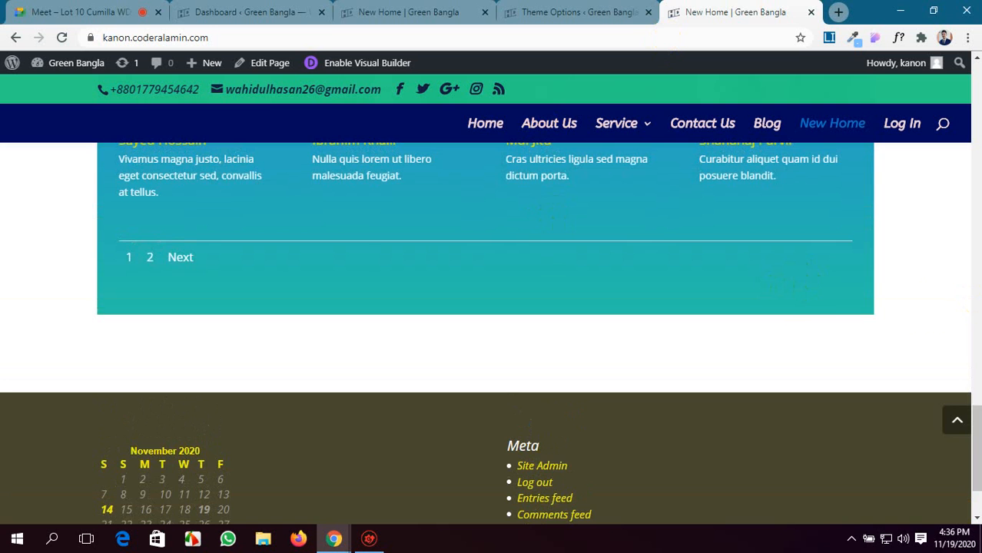
# Delete the Map module and the Success Rate counter from the two-column row on the New Home page being edited.
pyautogui.click(404, 13)
pyautogui.scroll(-5, 463, 241)
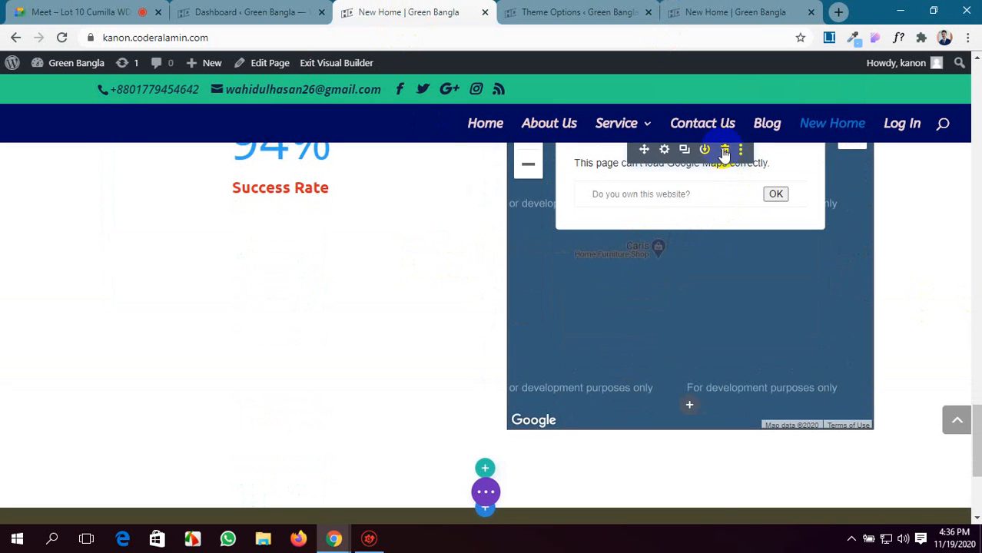
pyautogui.click(722, 149)
pyautogui.scroll(2, 454, 245)
pyautogui.moveTo(340, 246)
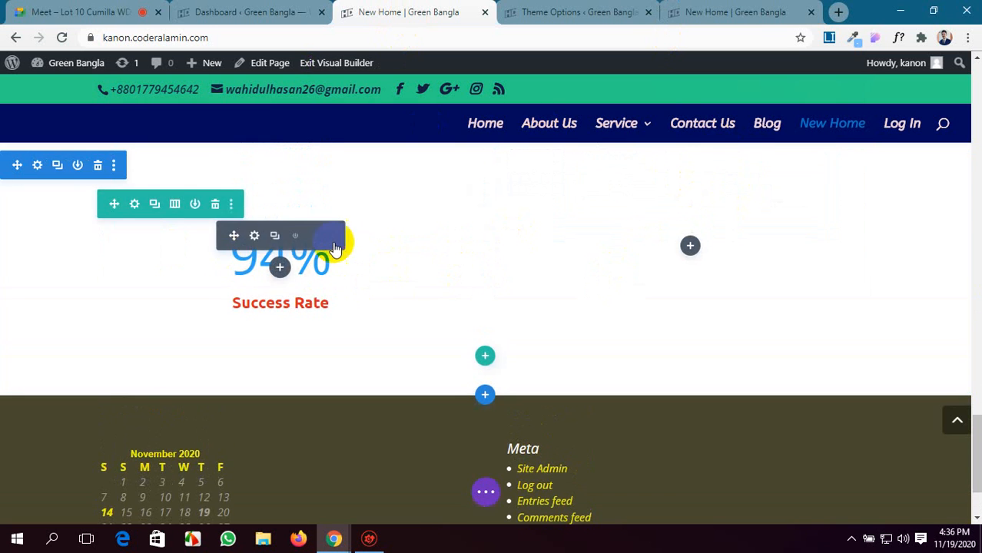
pyautogui.click(314, 236)
# Insert a Menu module into the first column of the emptied two-column row.
pyautogui.click(252, 11)
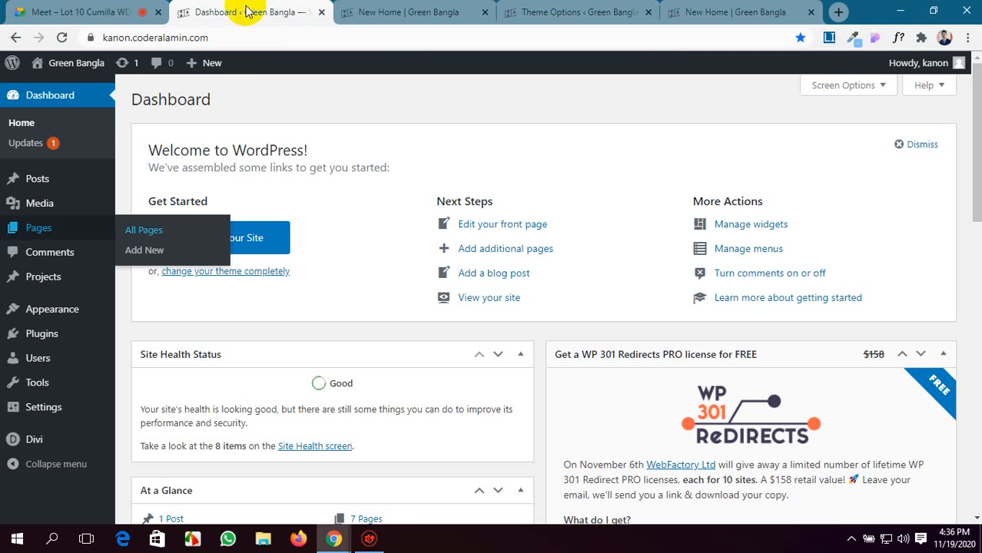
pyautogui.click(436, 14)
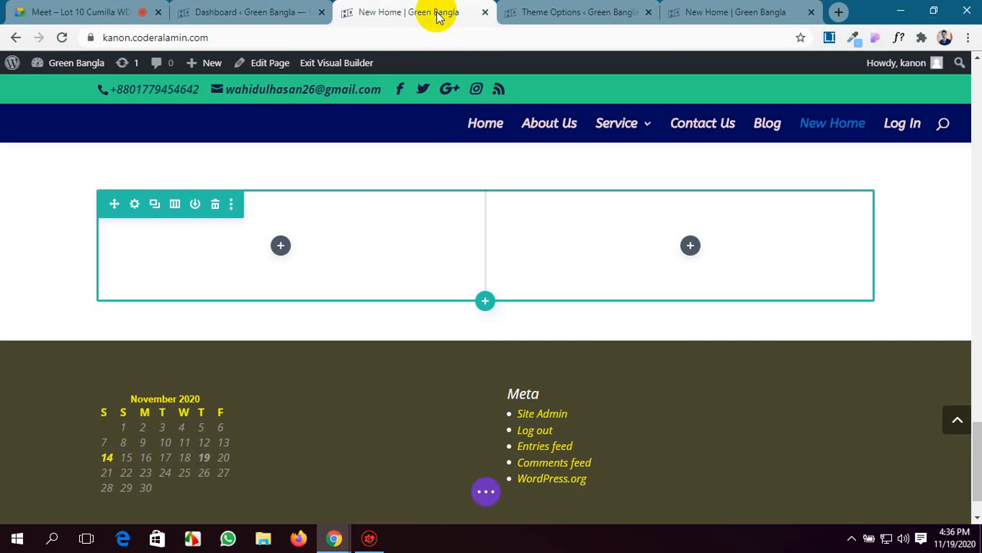
pyautogui.click(281, 246)
pyautogui.scroll(-5, 305, 315)
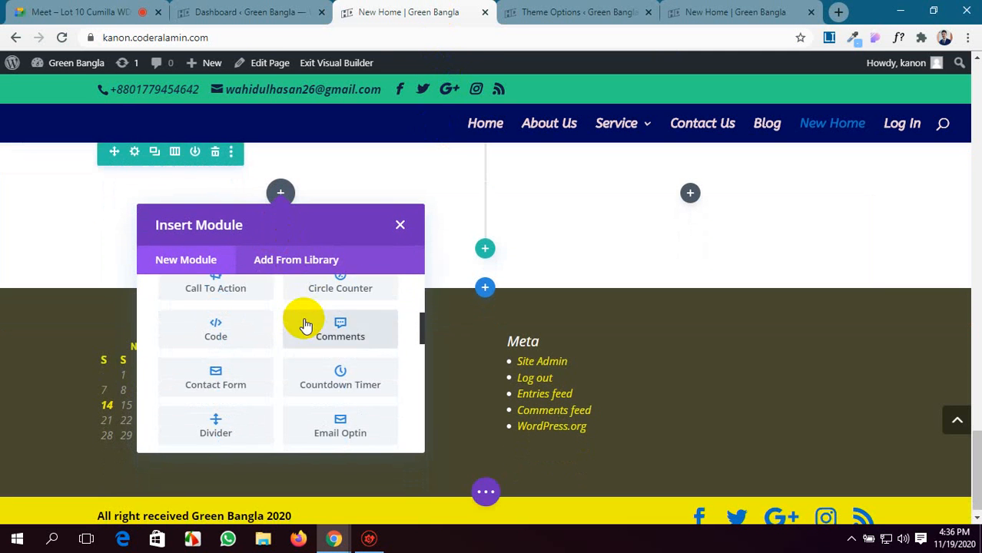
pyautogui.scroll(1, 305, 324)
pyautogui.scroll(-2, 305, 326)
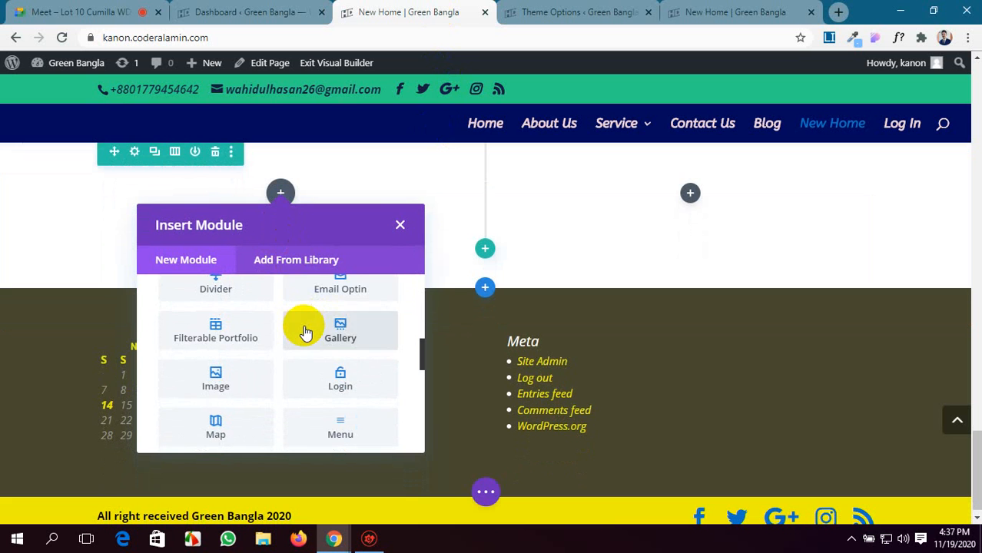
pyautogui.scroll(-1, 306, 330)
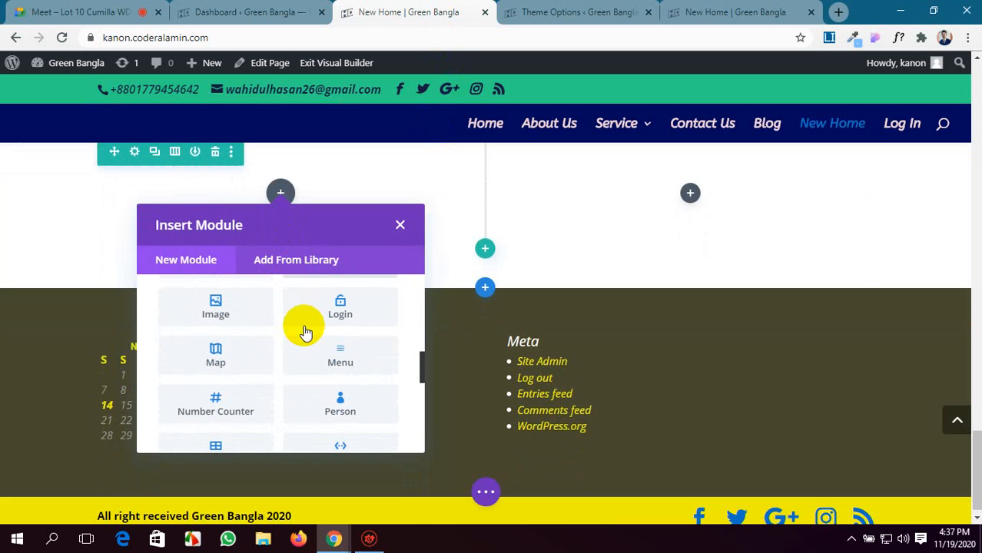
pyautogui.click(331, 361)
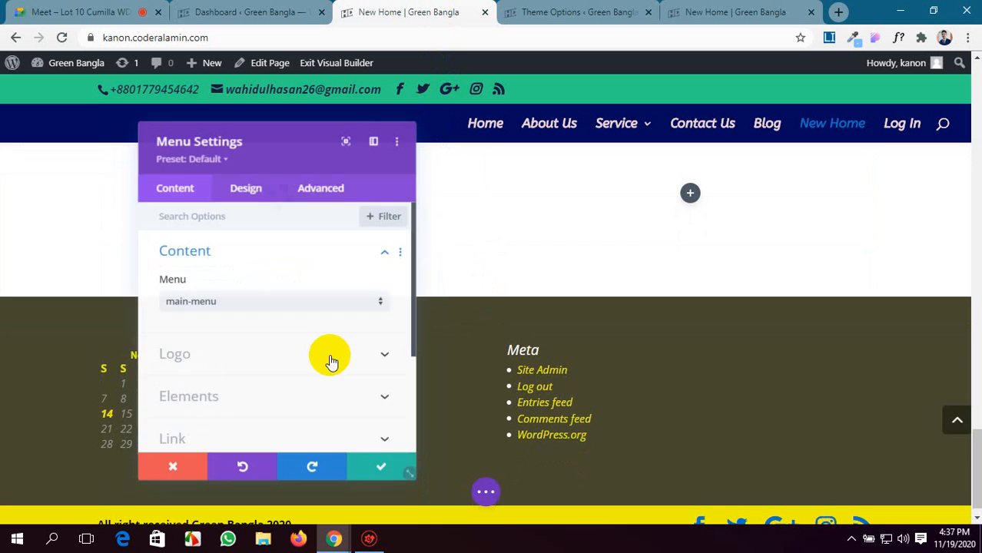
# Save the Menu module's settings on the New Home page and delete the module from the two-column row.
pyautogui.scroll(-3, 331, 361)
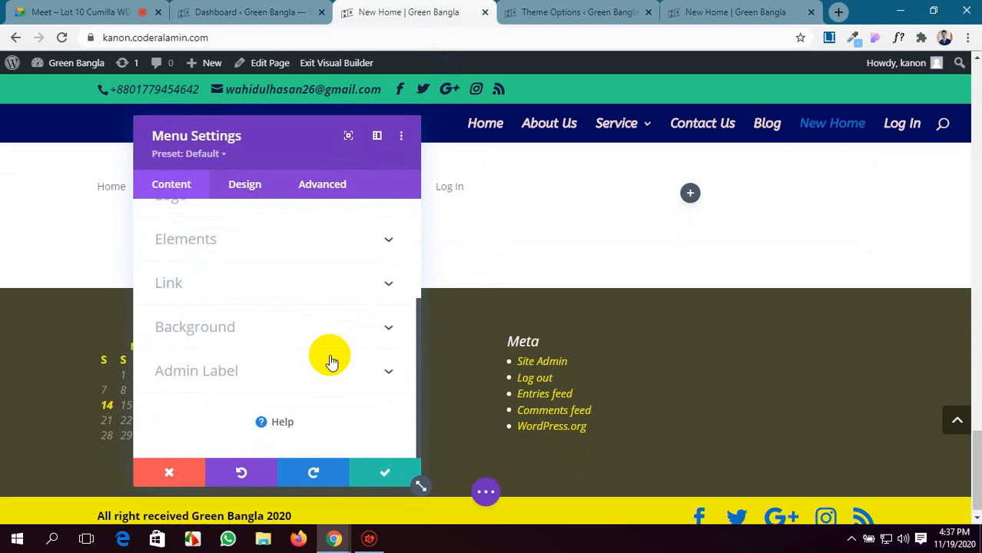
pyautogui.click(369, 480)
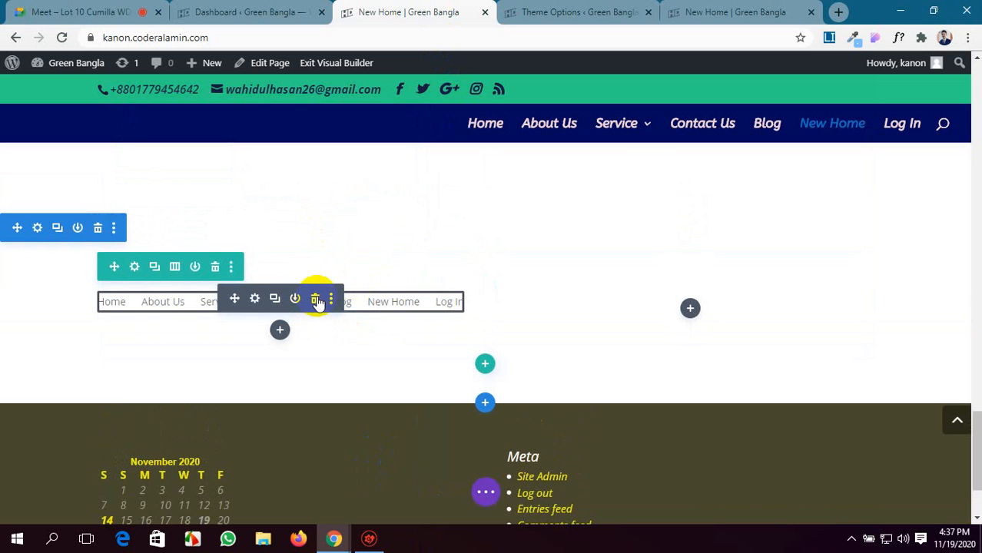
pyautogui.click(317, 299)
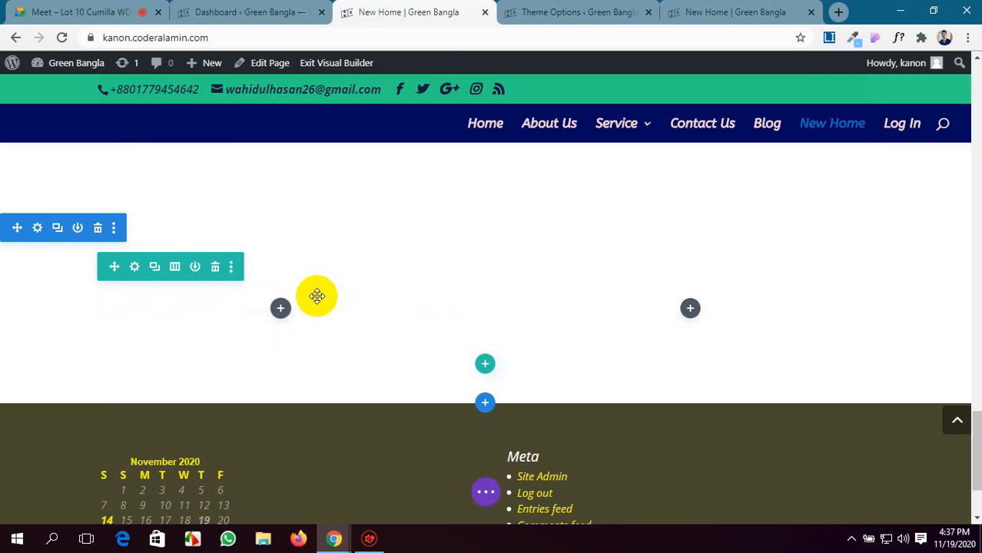
pyautogui.scroll(15, 317, 296)
pyautogui.scroll(5, 317, 295)
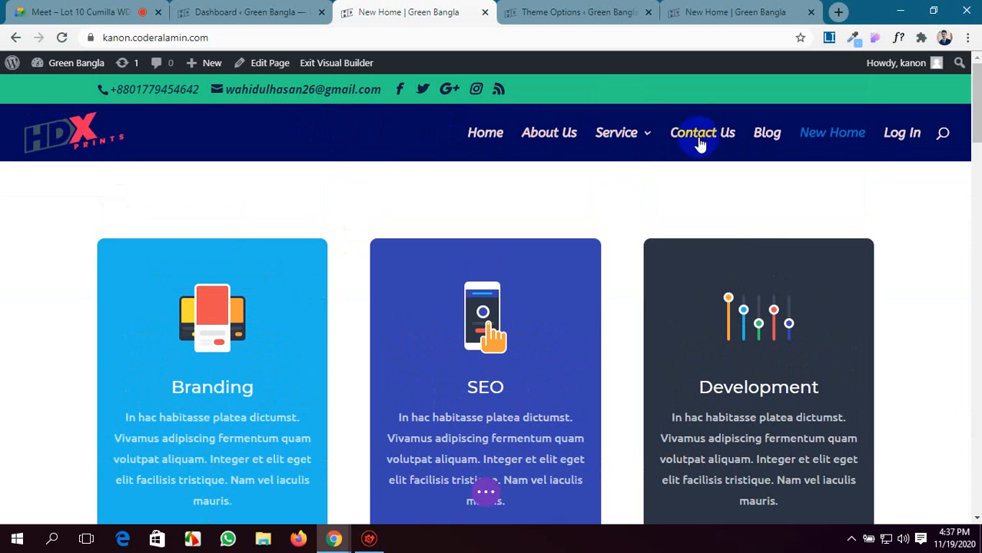
# Close the Theme Options page and open the live Log In page from the site's navigation.
pyautogui.click(252, 11)
pyautogui.click(462, 10)
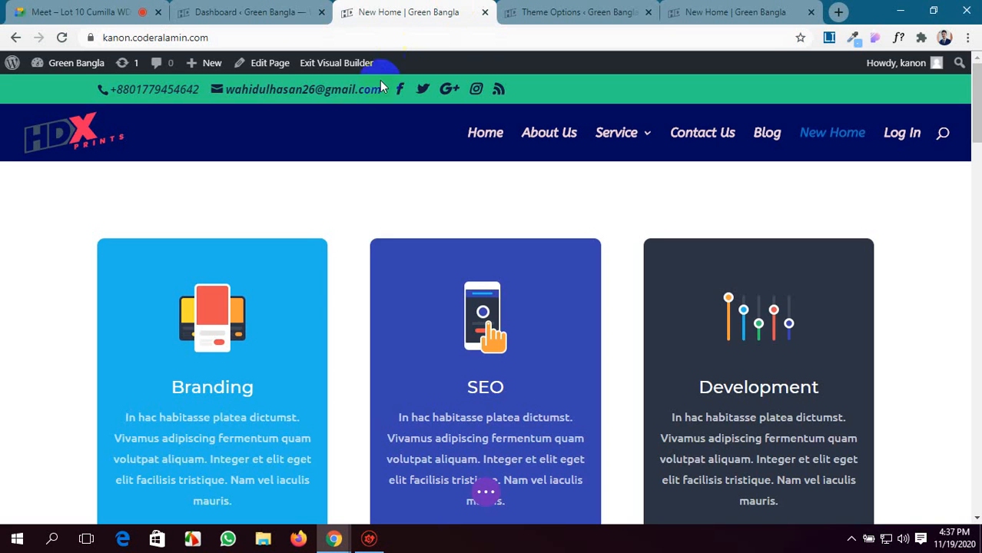
pyautogui.click(565, 6)
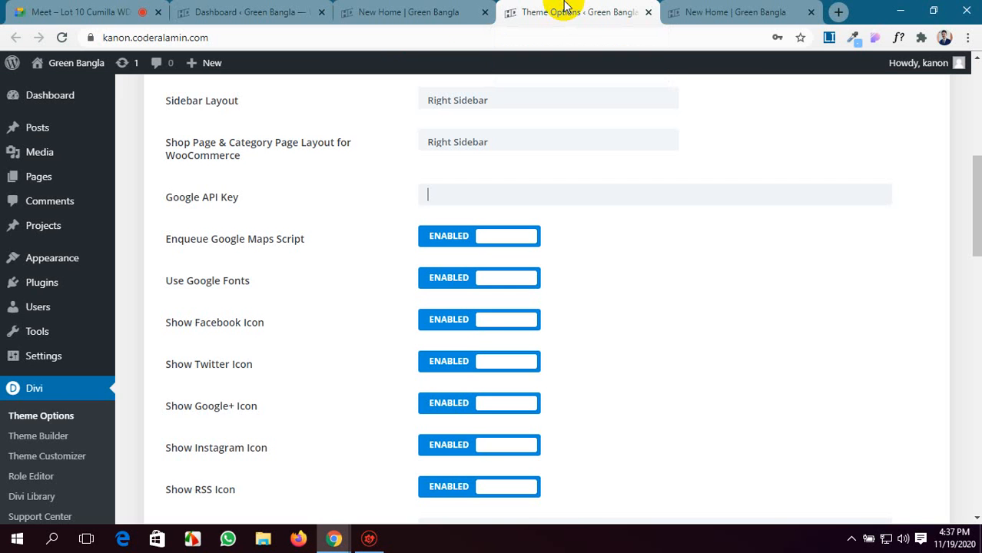
pyautogui.click(394, 7)
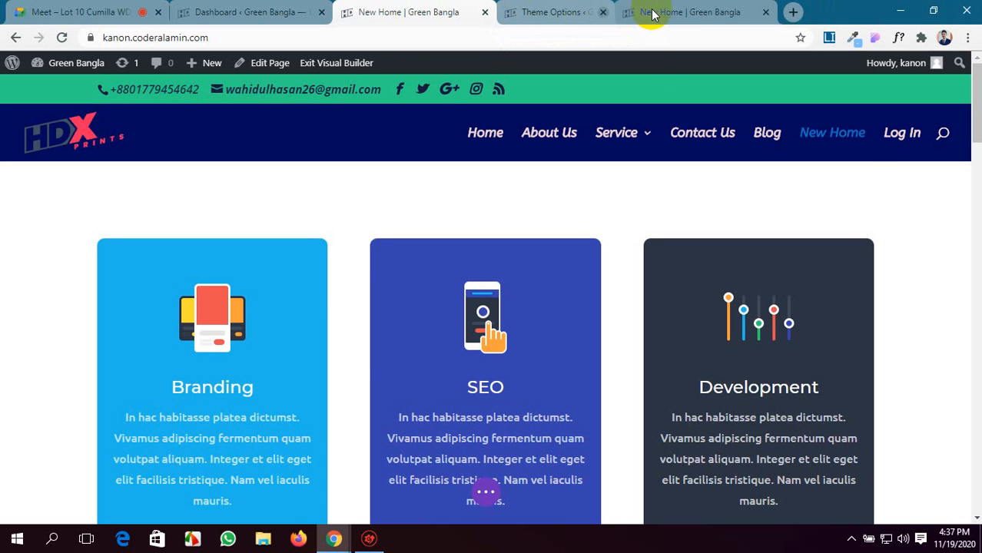
pyautogui.click(645, 12)
pyautogui.click(542, 12)
pyautogui.scroll(10, 521, 211)
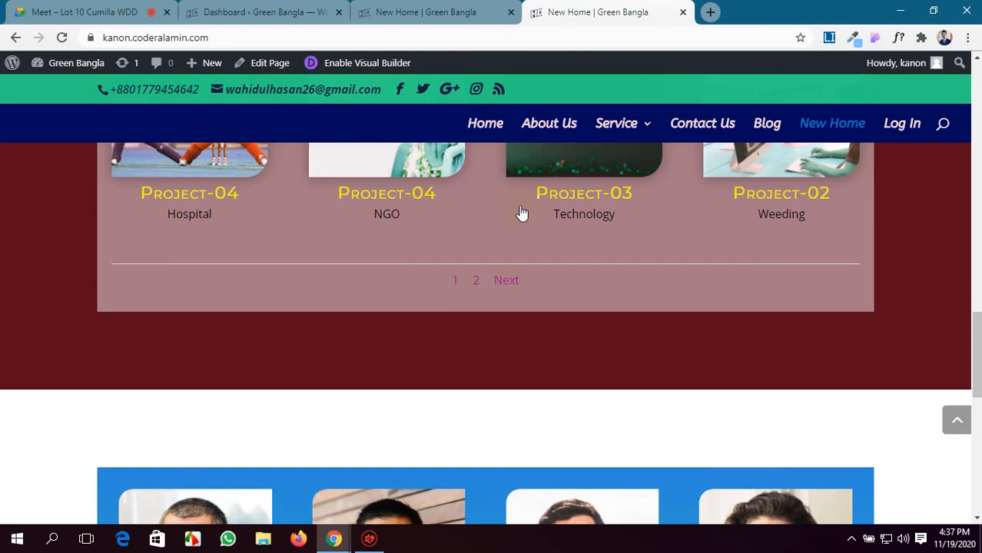
pyautogui.click(910, 131)
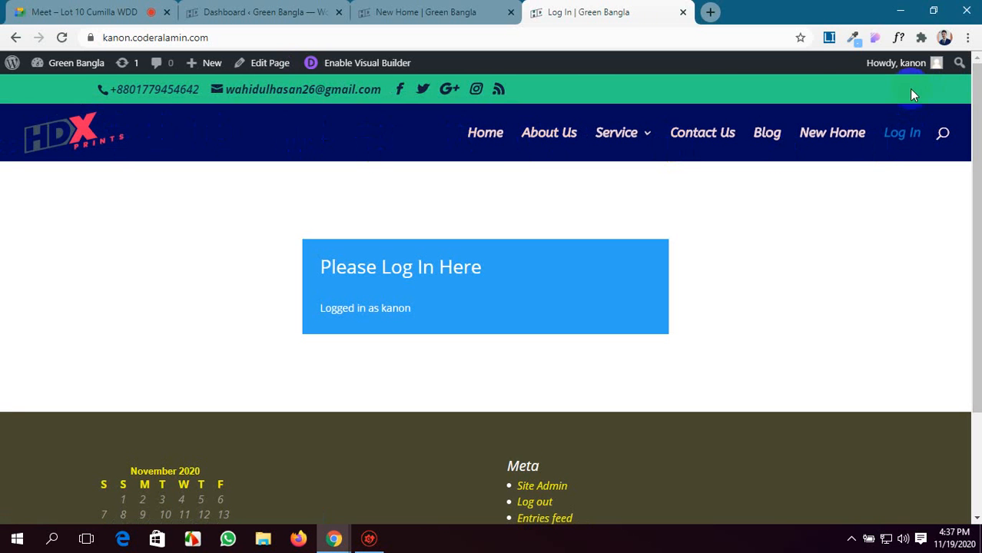
# Open the Log In page for editing from the dashboard's list of all pages.
pyautogui.click(254, 12)
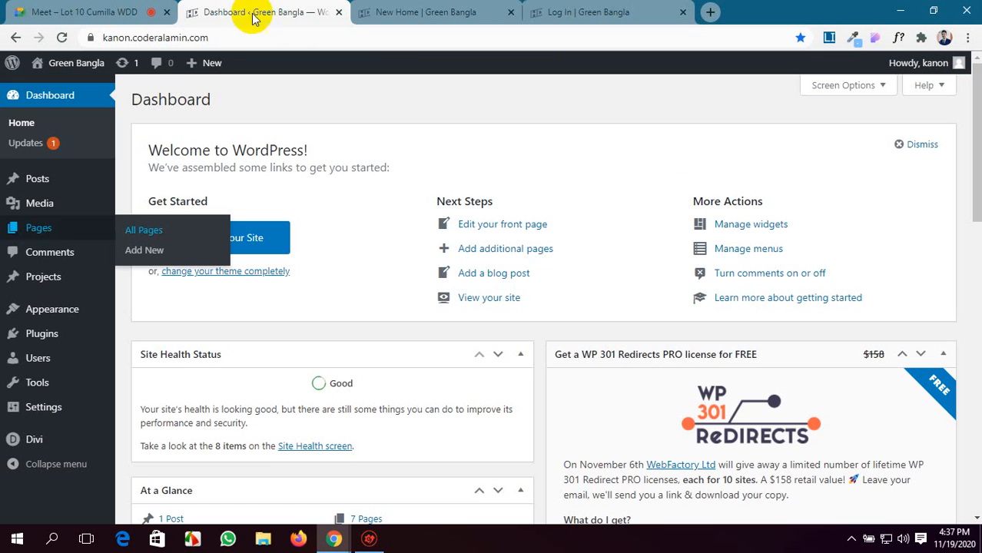
pyautogui.middleClick(146, 231)
pyautogui.click(439, 6)
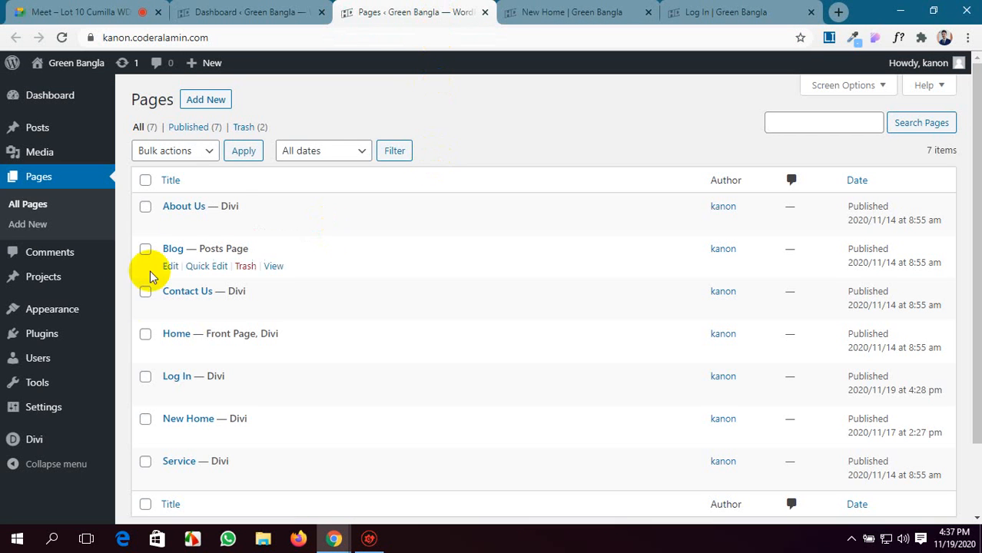
pyautogui.click(171, 394)
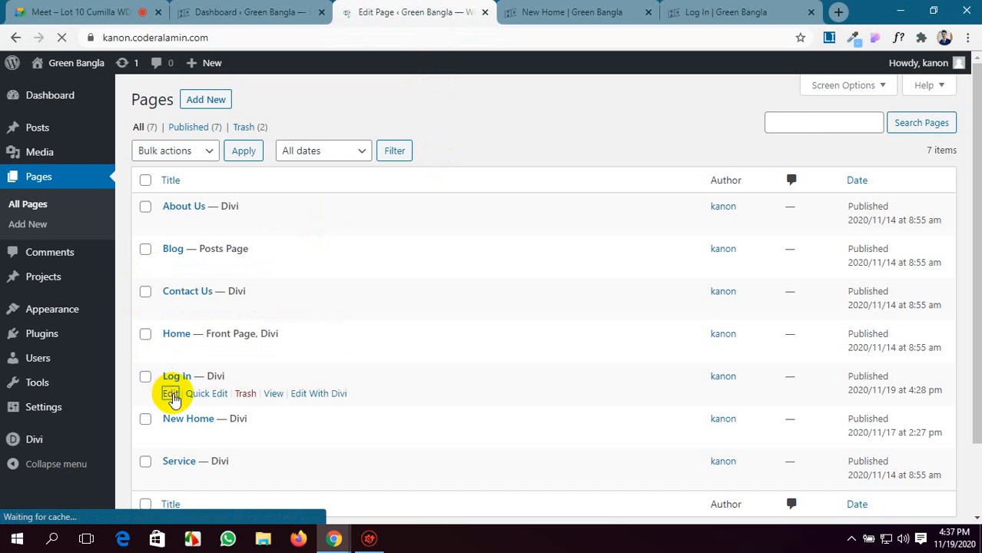
# Set the Log In page's template to Blank Page, update it and reload the live page to check it.
pyautogui.scroll(-2, 917, 395)
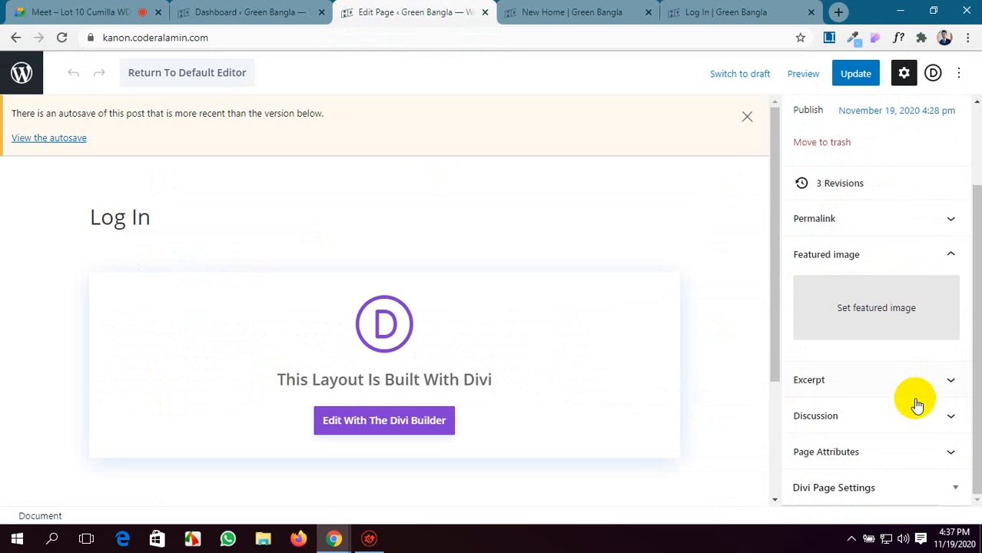
pyautogui.click(887, 459)
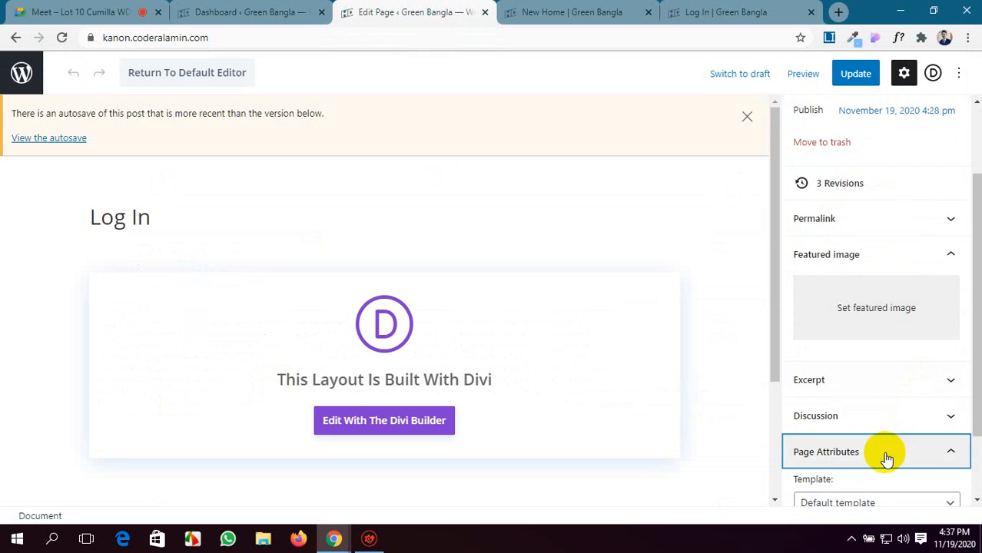
pyautogui.scroll(-2, 887, 459)
pyautogui.click(926, 367)
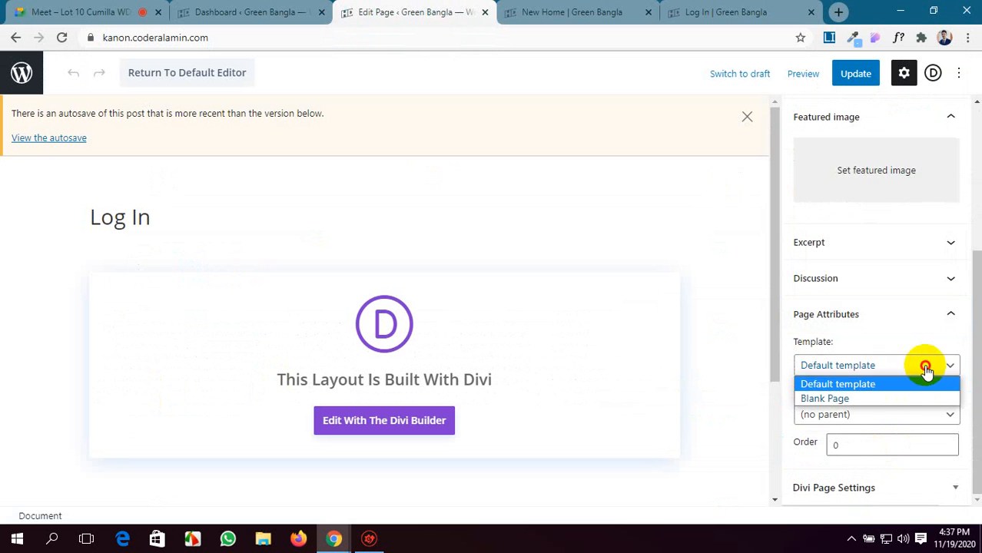
pyautogui.click(870, 398)
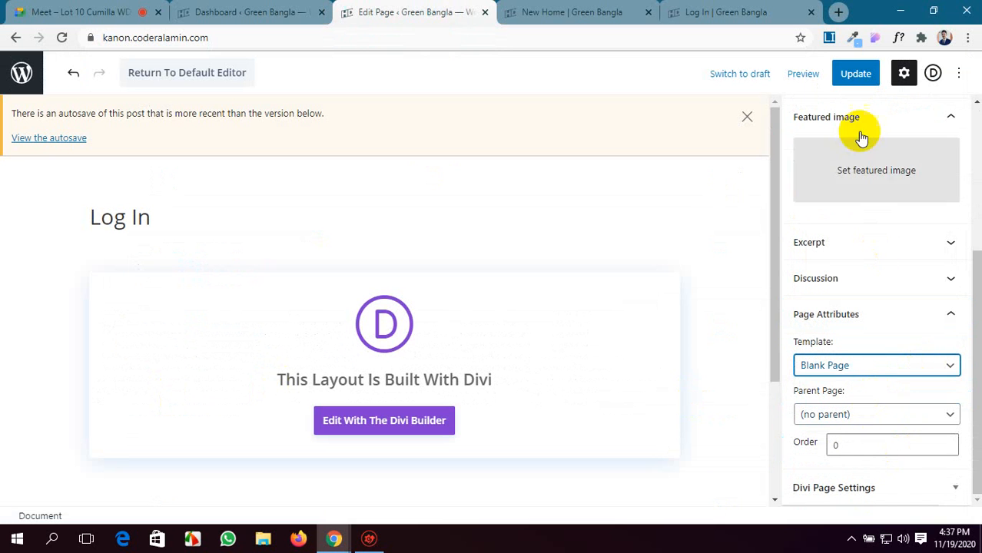
pyautogui.click(853, 74)
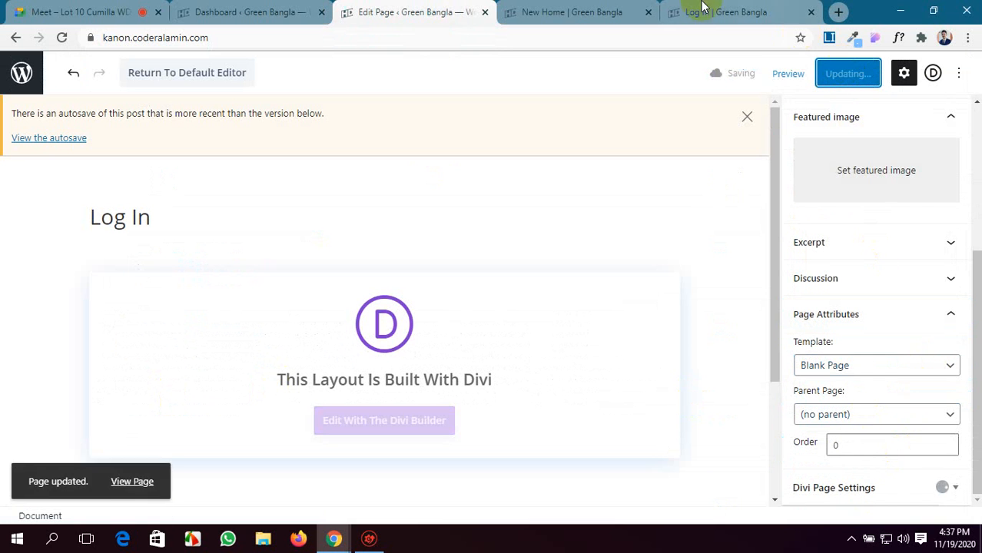
pyautogui.click(673, 9)
pyautogui.click(62, 37)
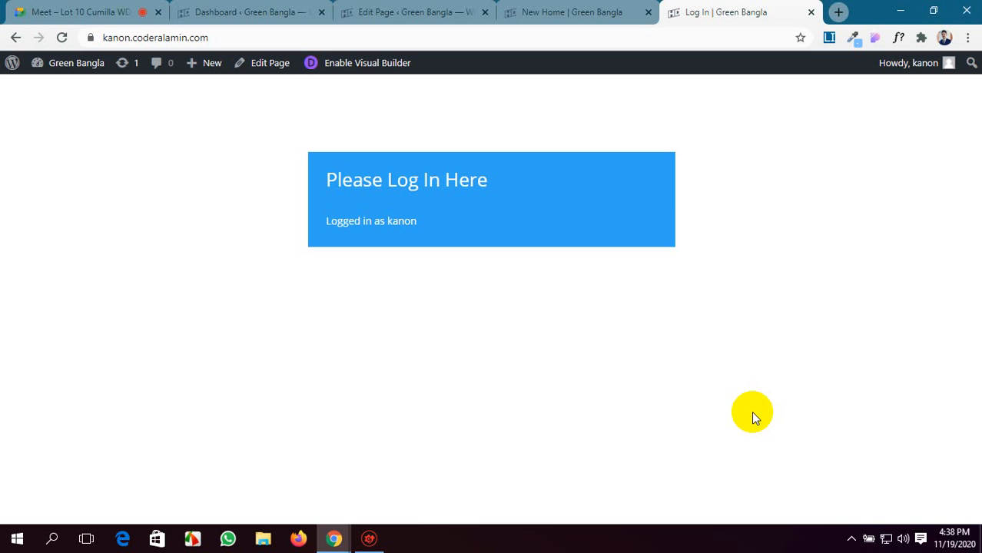
# Return to the Log In page's editor and open the page in the Divi Builder.
pyautogui.click(580, 11)
pyautogui.click(362, 8)
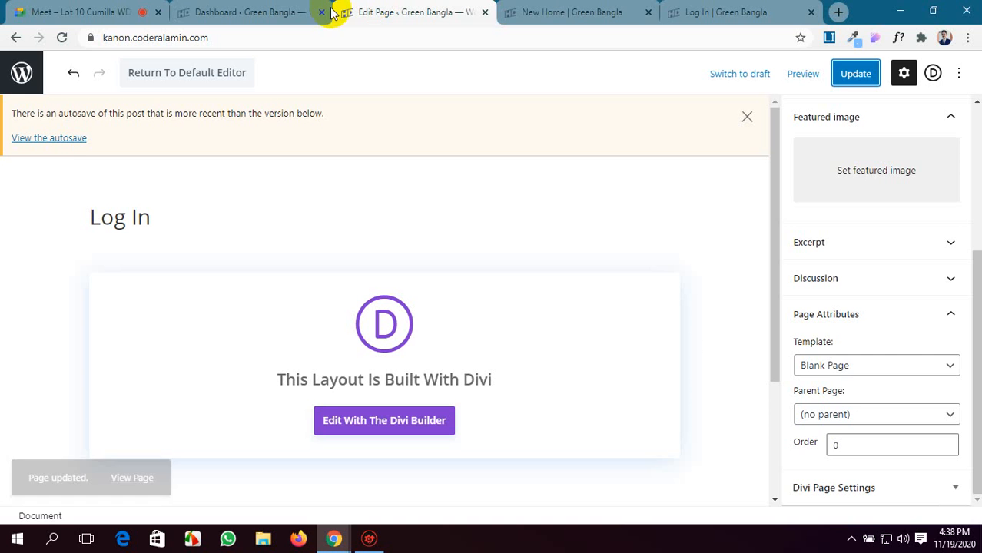
pyautogui.scroll(-2, 368, 307)
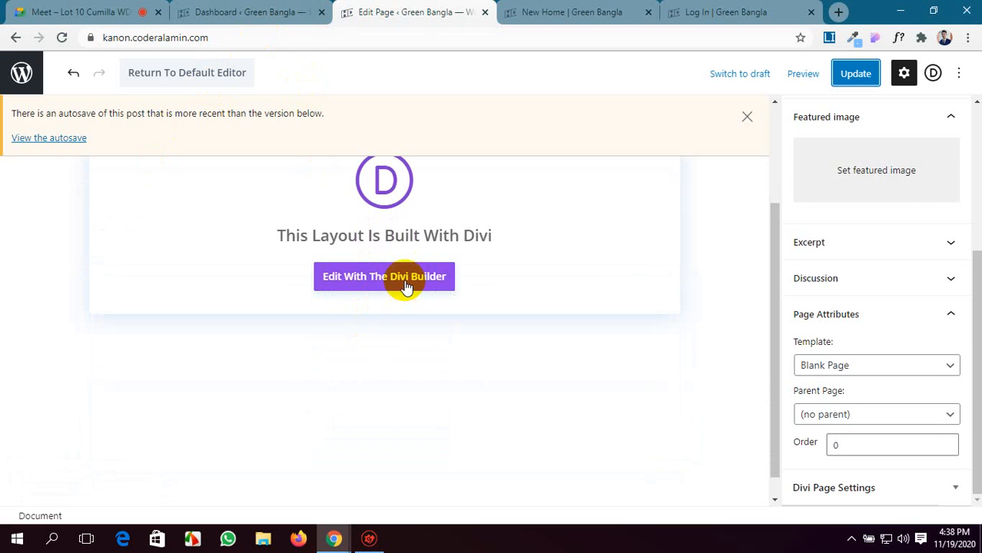
pyautogui.click(404, 282)
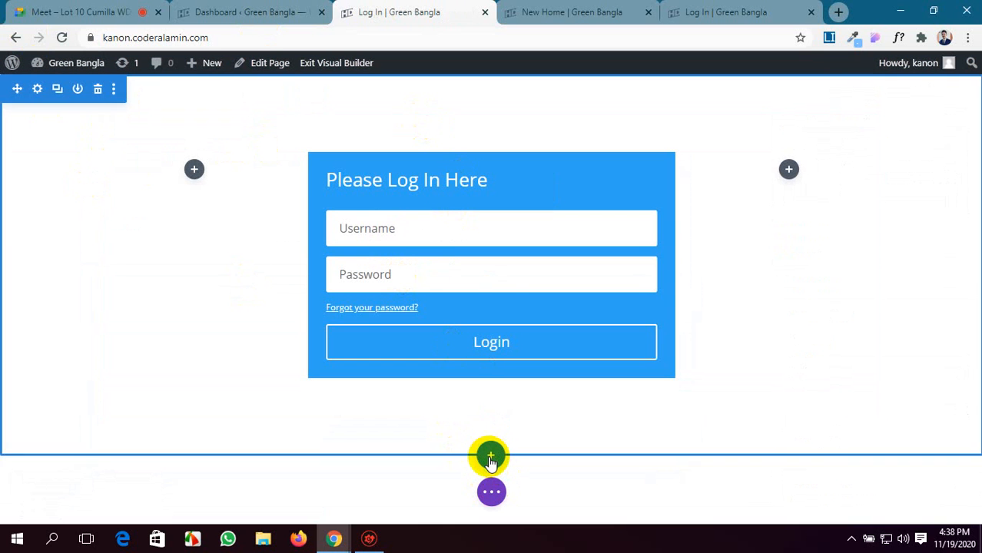
# Add a regular section with a single-column row below the login section.
pyautogui.click(490, 459)
pyautogui.click(403, 407)
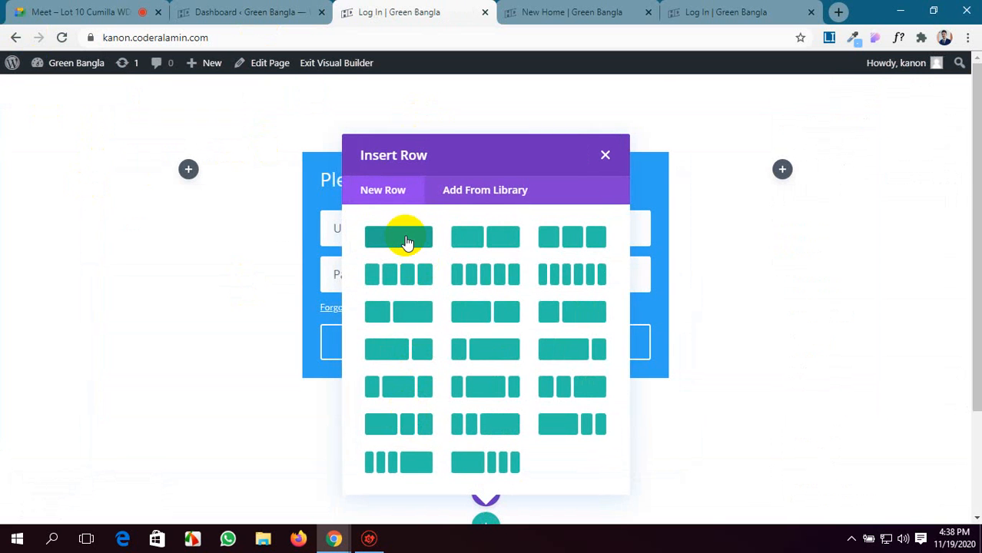
pyautogui.click(408, 243)
# Insert a Menu module showing main-menu into the new row and save its settings.
pyautogui.scroll(-2, 461, 261)
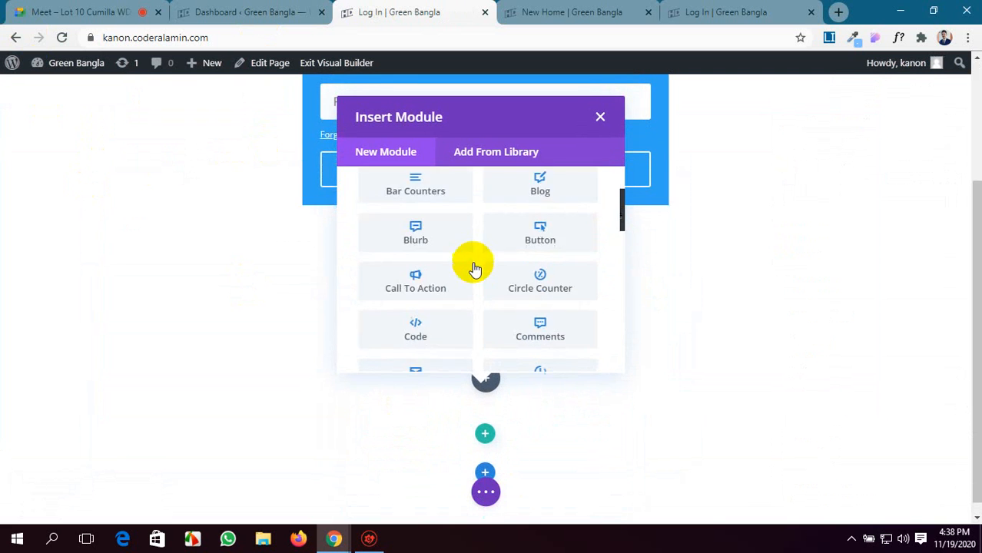
pyautogui.scroll(-6, 472, 265)
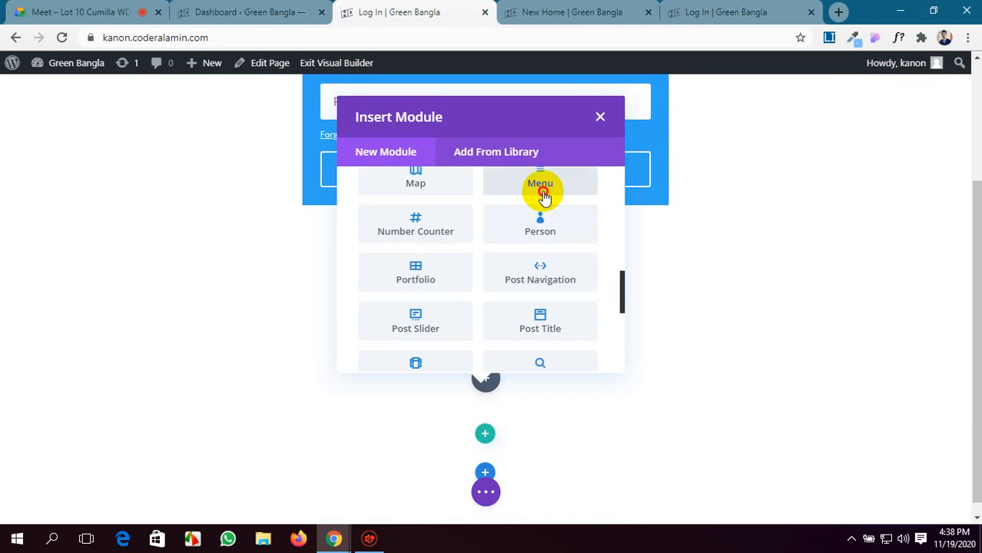
pyautogui.click(542, 195)
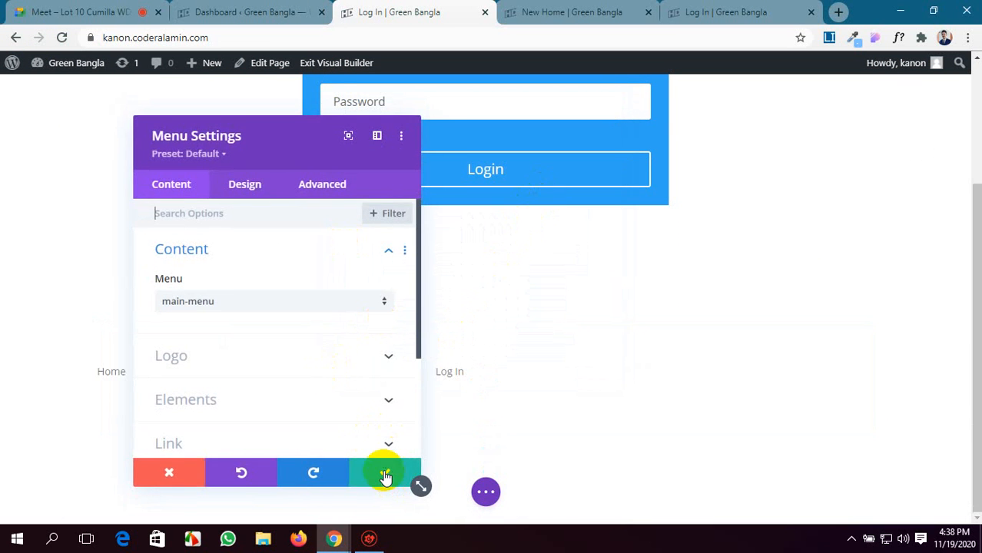
pyautogui.click(386, 476)
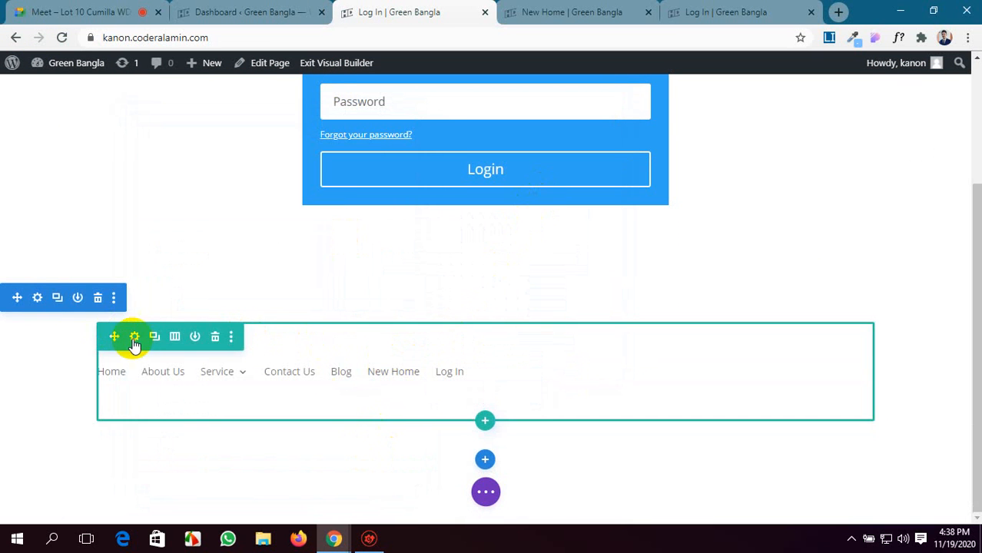
# Move the menu section above the login section and save the Log In page.
pyautogui.moveTo(148, 347); pyautogui.dragTo(90, 103)
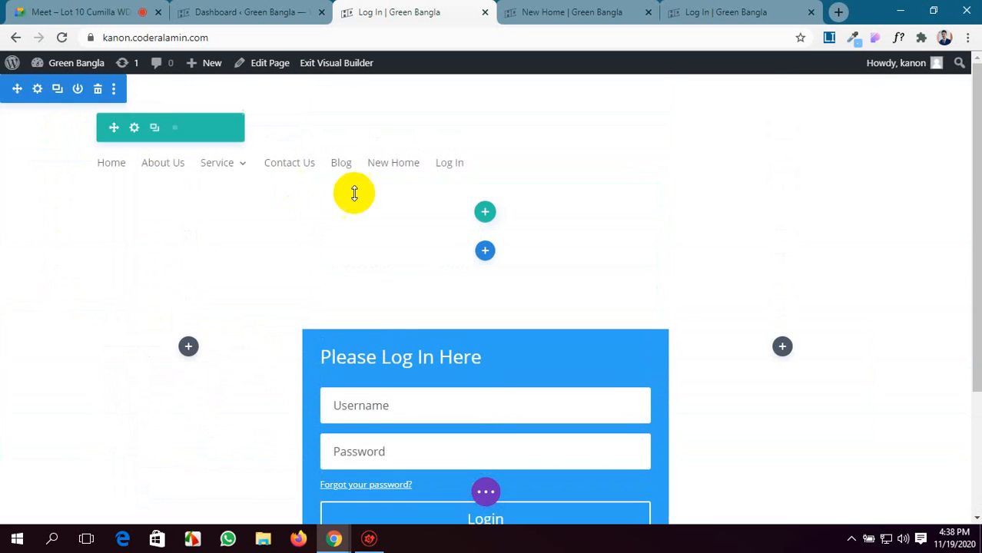
pyautogui.scroll(-1, 561, 351)
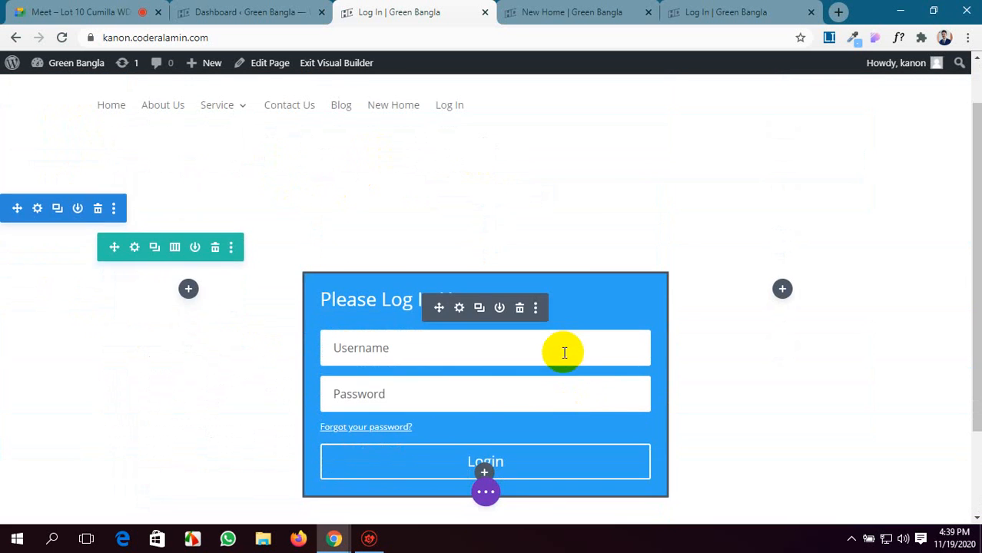
pyautogui.click(485, 491)
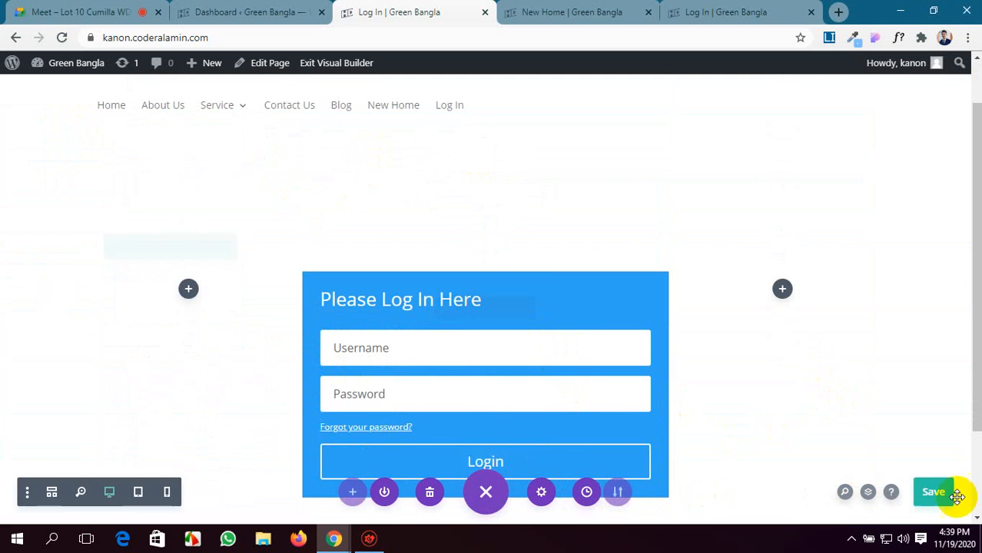
pyautogui.click(929, 491)
# Reload the live Log In page to check the menu, and look at the New Home page in the builder.
pyautogui.click(699, 12)
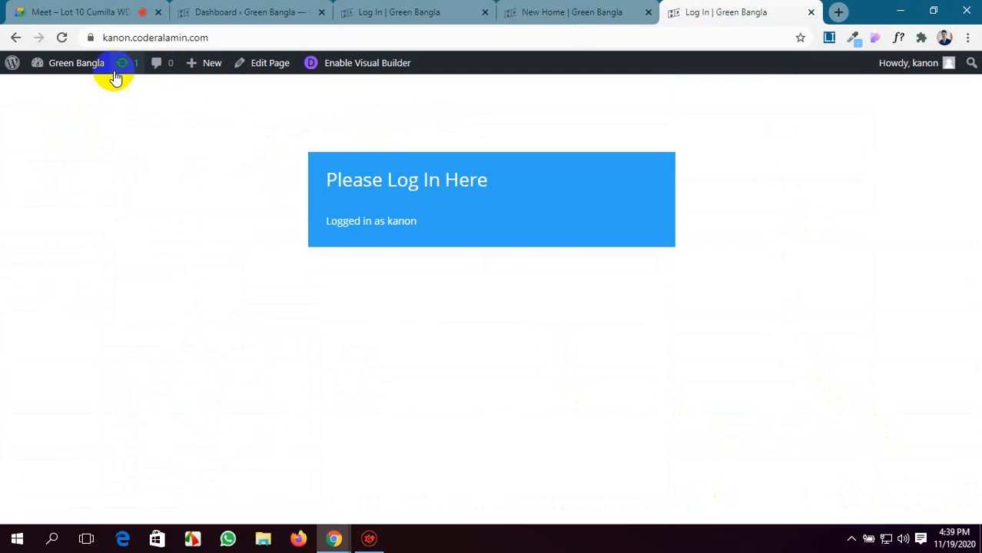
pyautogui.click(63, 38)
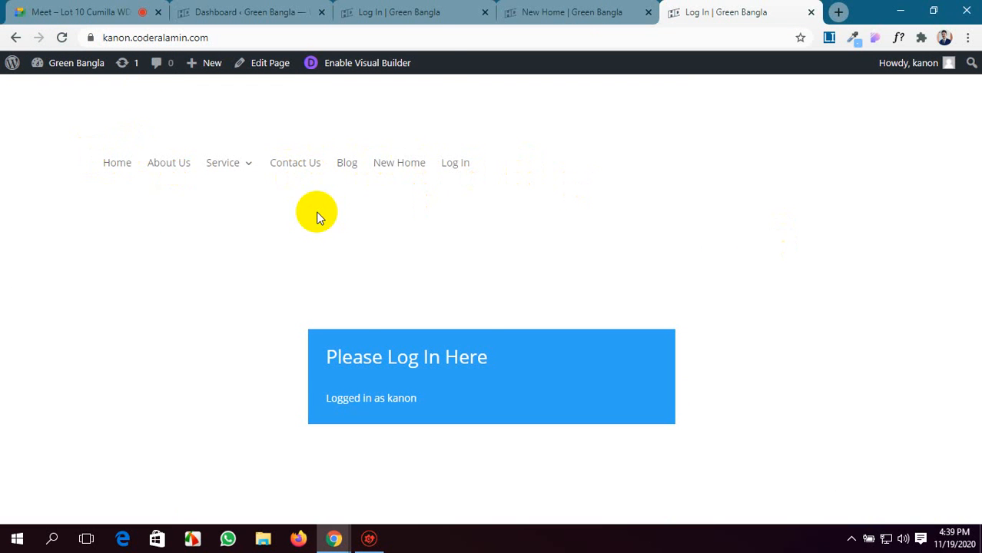
pyautogui.click(626, 12)
pyautogui.scroll(-2, 461, 231)
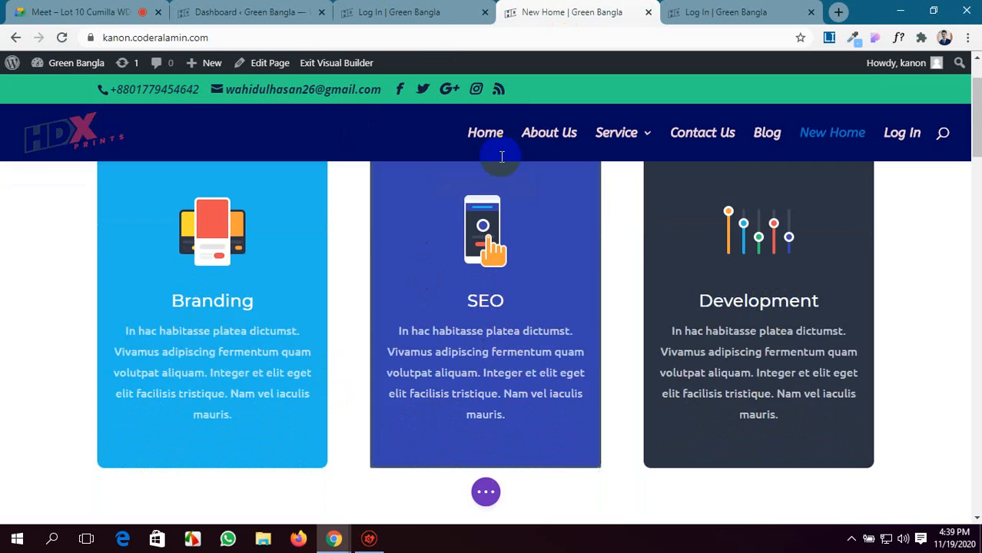
# Move the New Home browser tab ahead of the Dashboard tab and return to the Log In page's builder.
pyautogui.click(432, 12)
pyautogui.moveTo(643, 11); pyautogui.dragTo(313, 7)
pyautogui.click(563, 12)
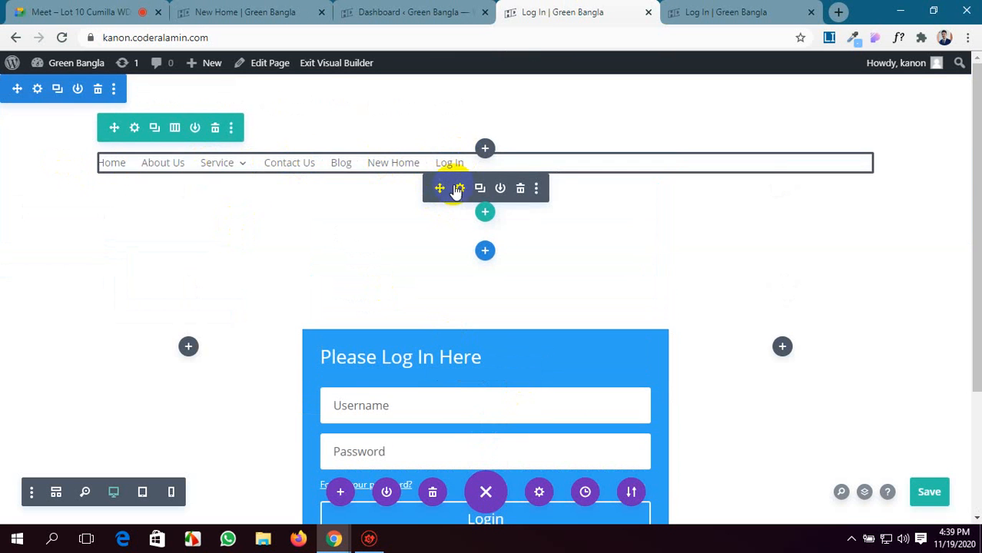
# Open the settings of the Log In page's Menu module and choose main-menu as its menu.
pyautogui.click(459, 189)
pyautogui.moveTo(270, 136); pyautogui.dragTo(191, 165)
pyautogui.scroll(-2, 186, 247)
pyautogui.click(206, 262)
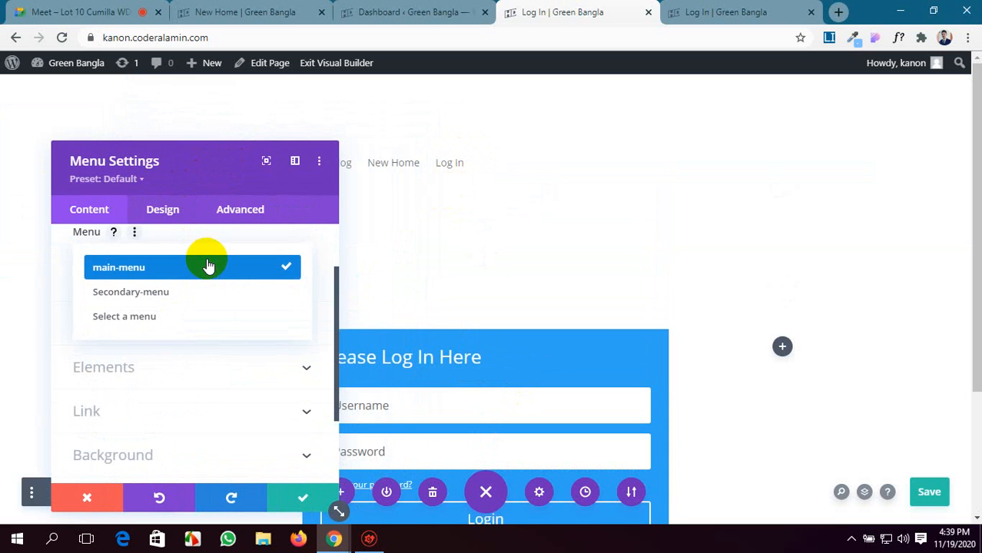
pyautogui.click(207, 265)
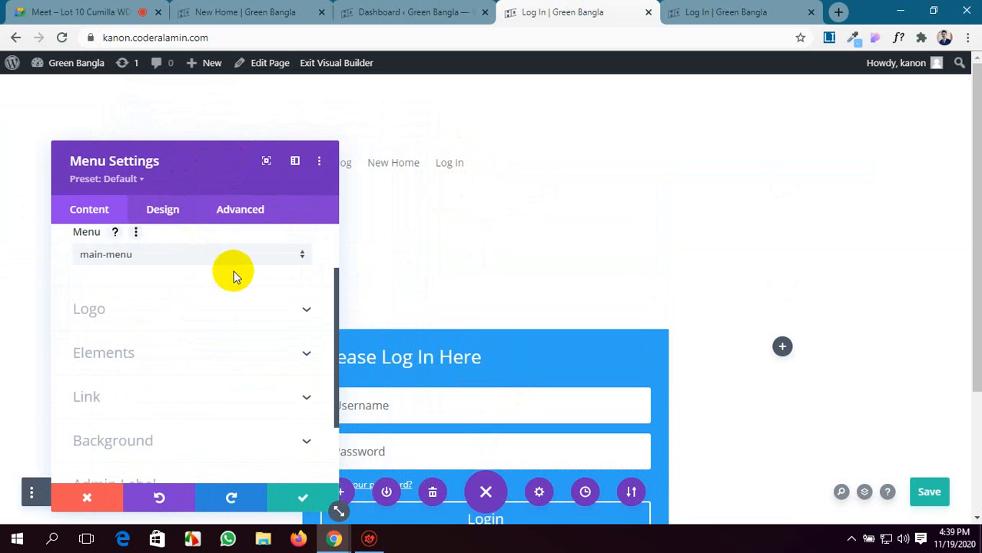
# Add the HDX Prints image site-logo-free-img-1-1.png from the media library as the Menu module's logo.
pyautogui.click(263, 306)
pyautogui.click(760, 12)
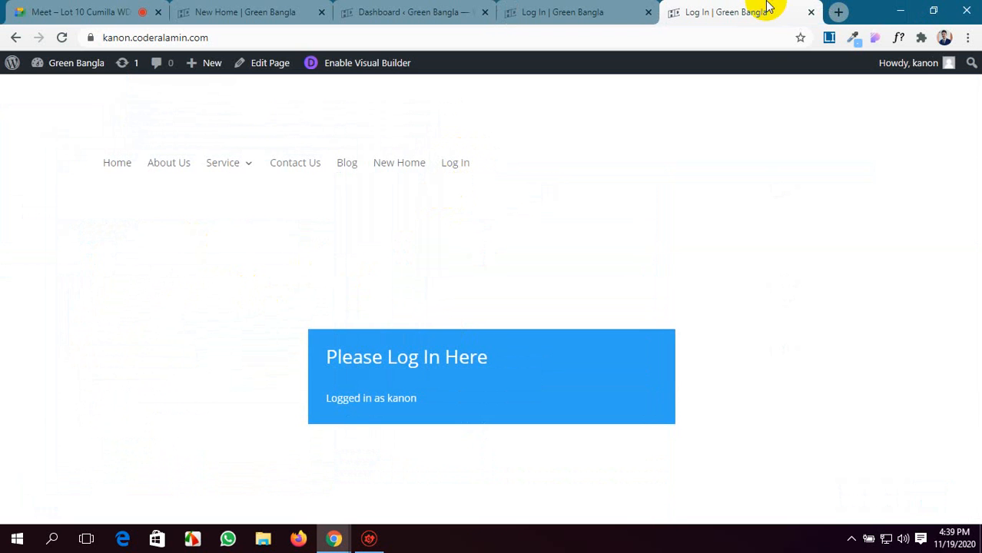
pyautogui.click(567, 7)
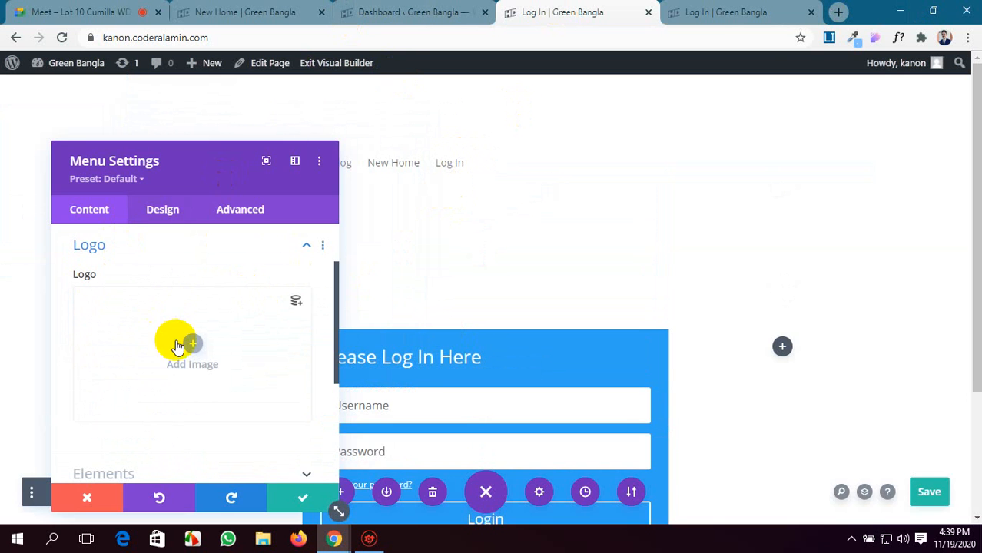
pyautogui.click(198, 346)
pyautogui.scroll(-8, 362, 338)
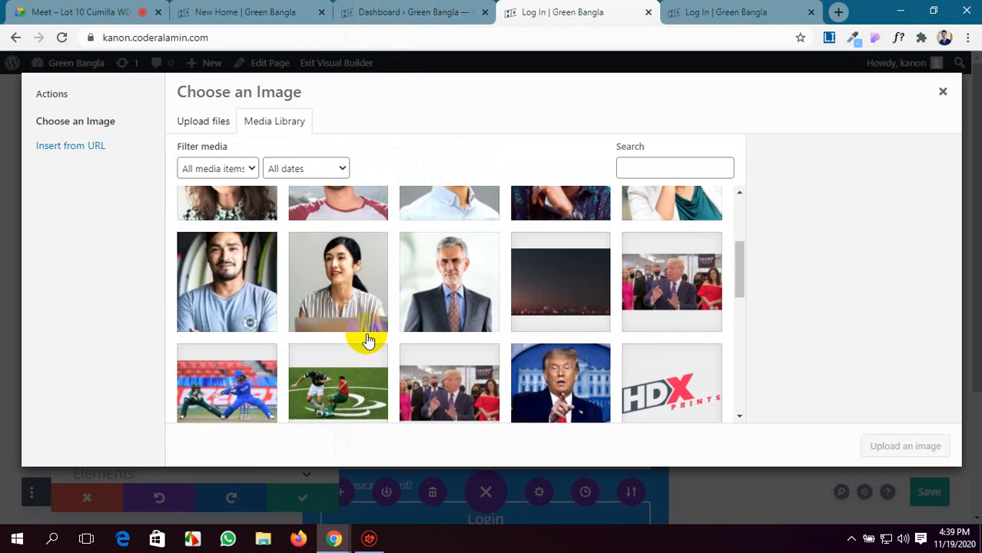
pyautogui.scroll(2, 597, 350)
pyautogui.click(640, 313)
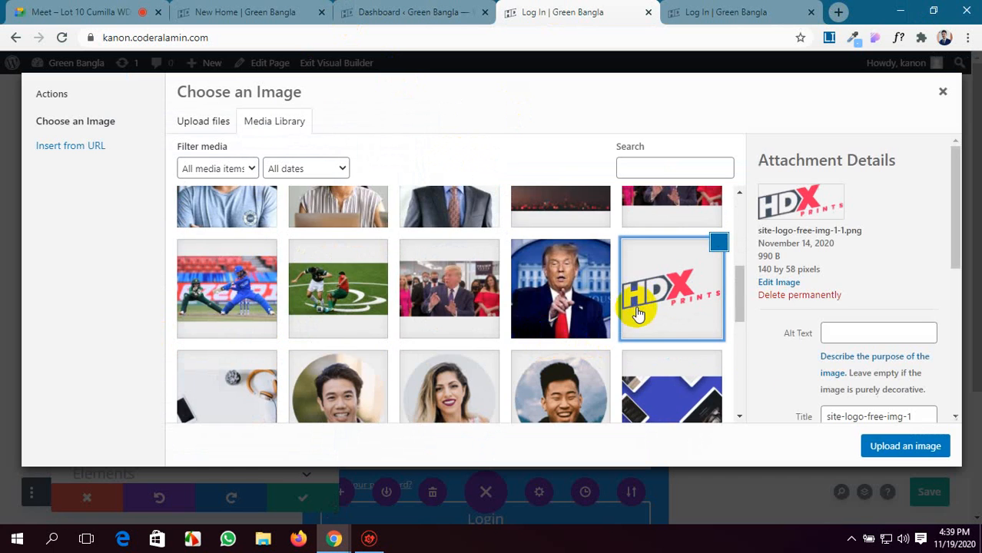
pyautogui.click(909, 445)
# Enable the shopping cart icon and the search icon for the Menu module, and open its link options.
pyautogui.scroll(-3, 92, 380)
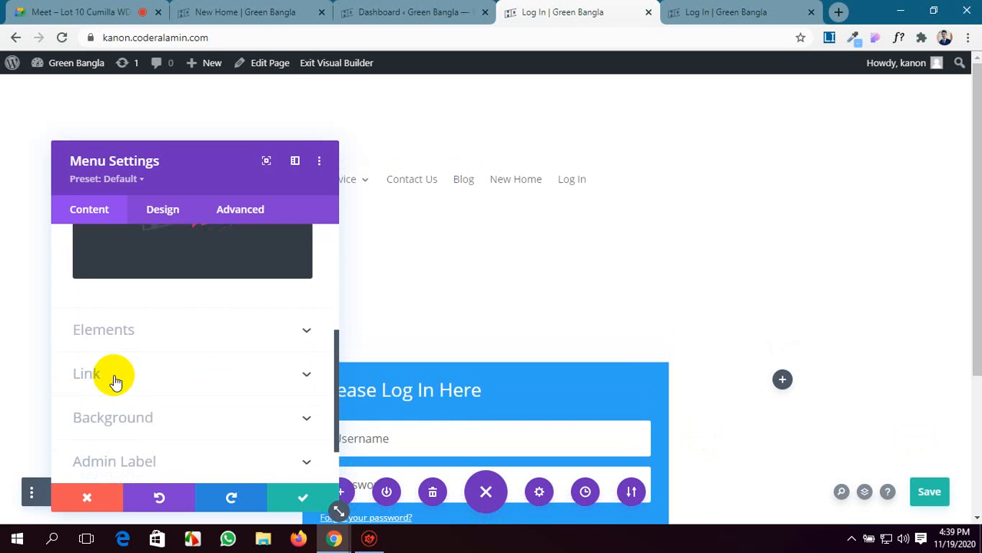
pyautogui.moveTo(200, 157); pyautogui.dragTo(194, 132)
pyautogui.click(232, 244)
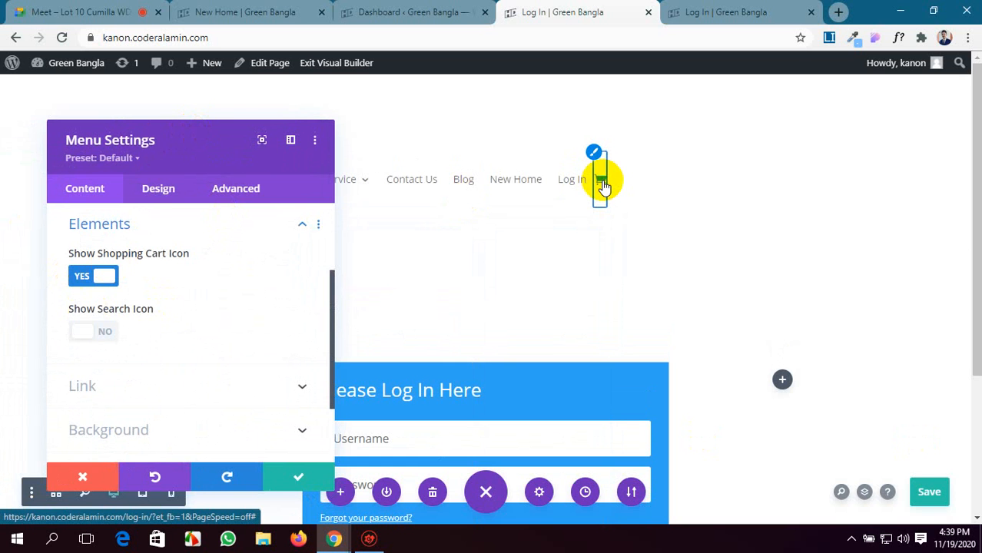
pyautogui.click(80, 333)
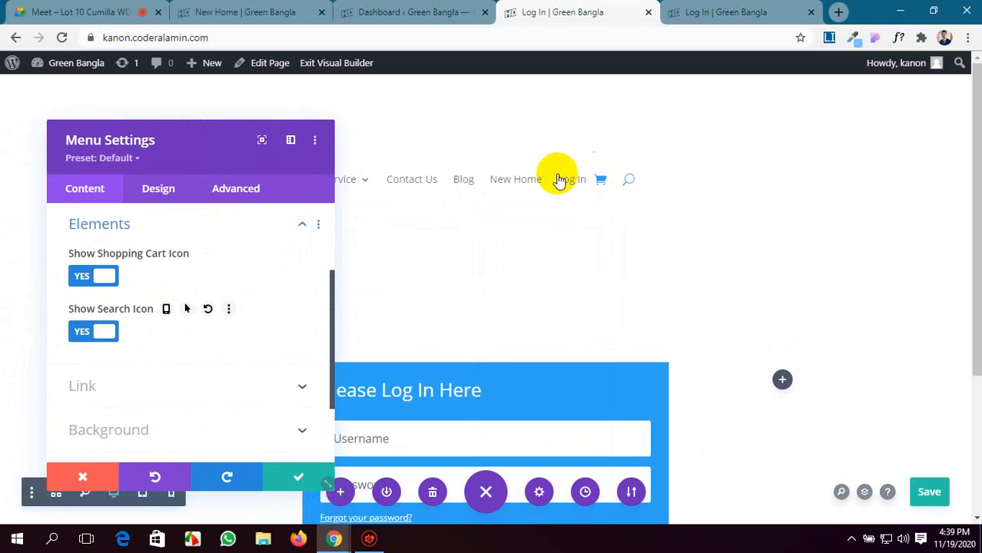
pyautogui.scroll(-3, 200, 308)
pyautogui.click(230, 288)
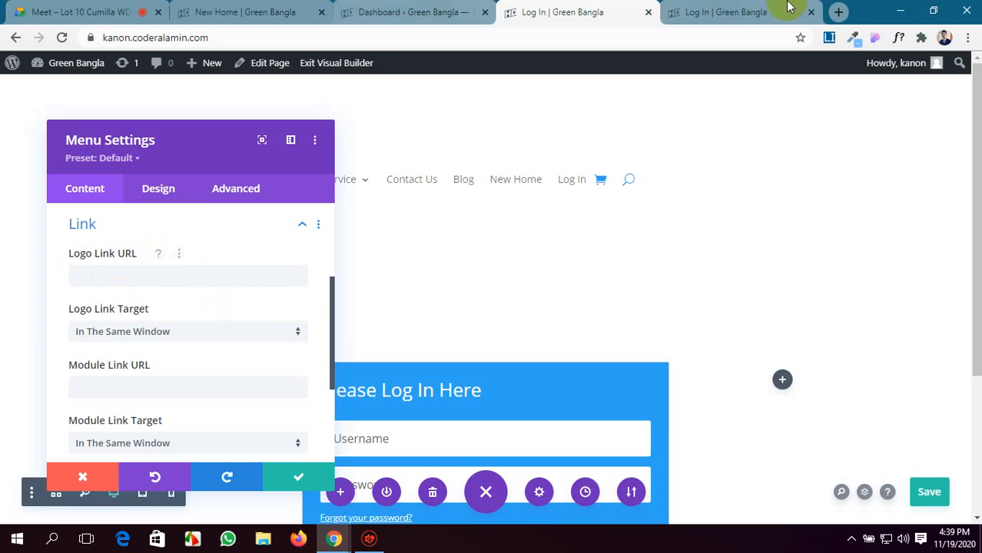
# Open the live home page in a new last browser tab and test the header logo's link from the Contact Us page.
pyautogui.click(722, 9)
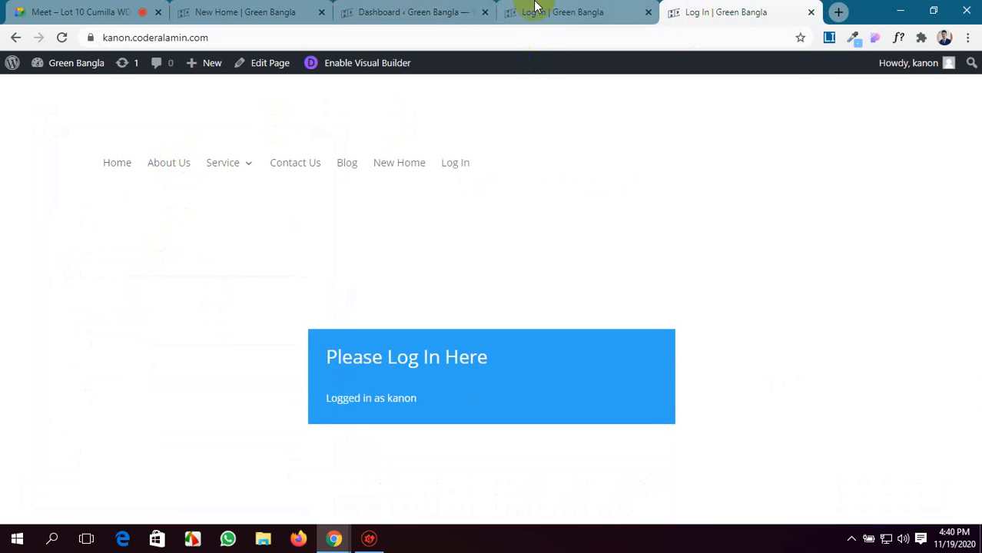
pyautogui.click(461, 11)
pyautogui.click(253, 12)
pyautogui.scroll(5, 285, 215)
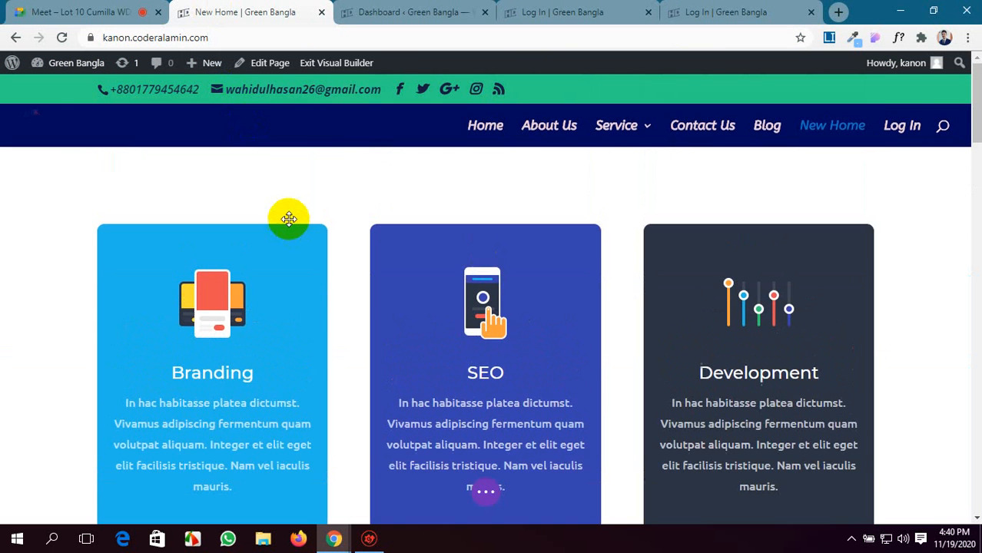
pyautogui.click(350, 12)
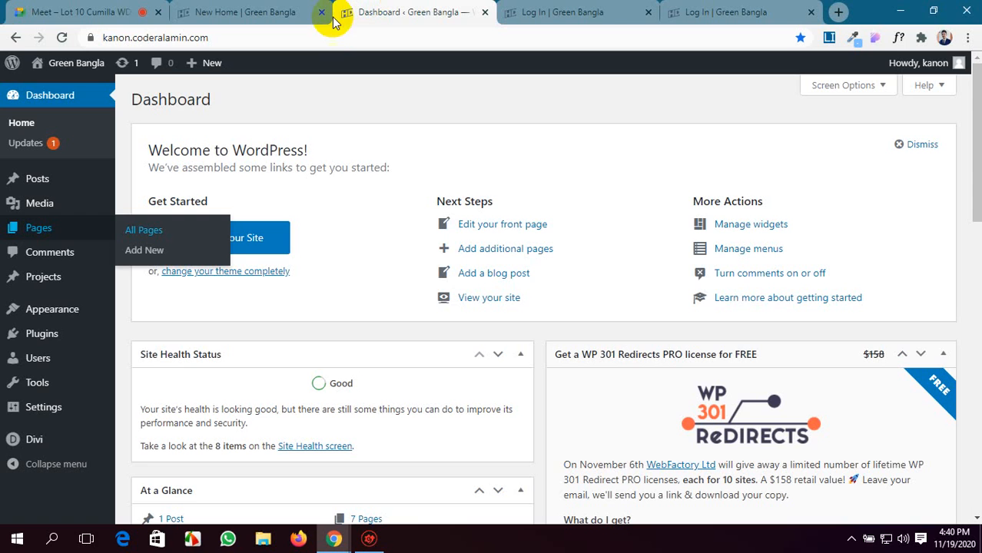
pyautogui.middleClick(61, 88)
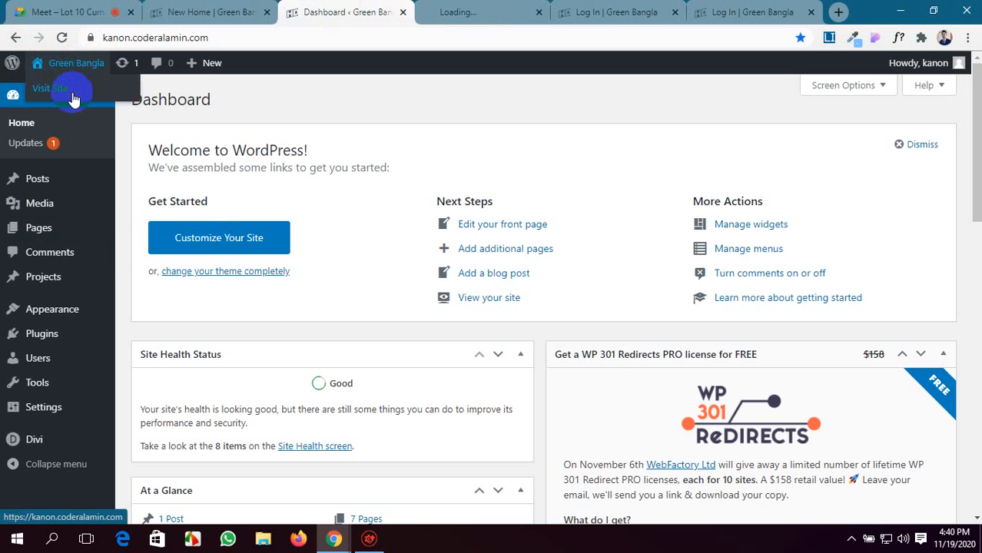
pyautogui.moveTo(453, 10); pyautogui.dragTo(740, 11)
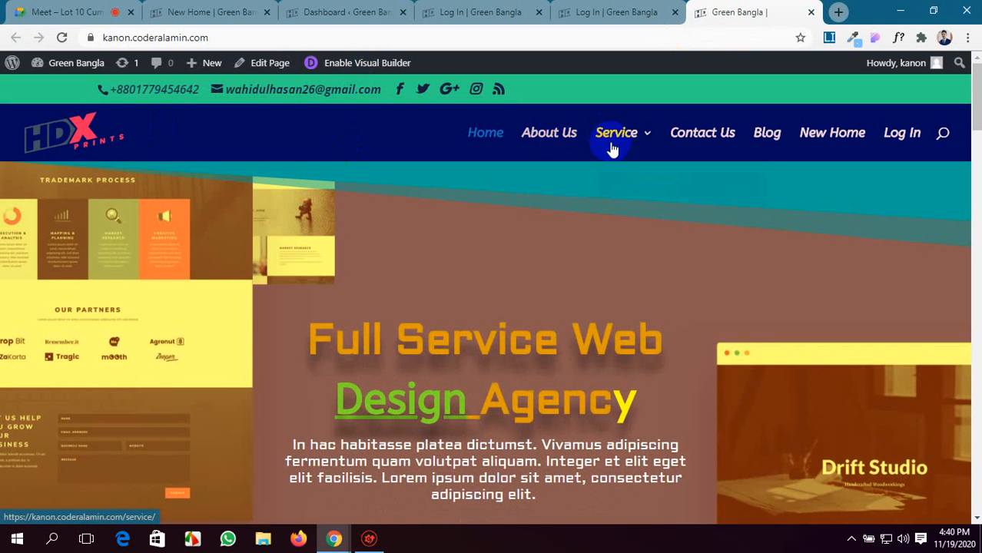
pyautogui.click(693, 136)
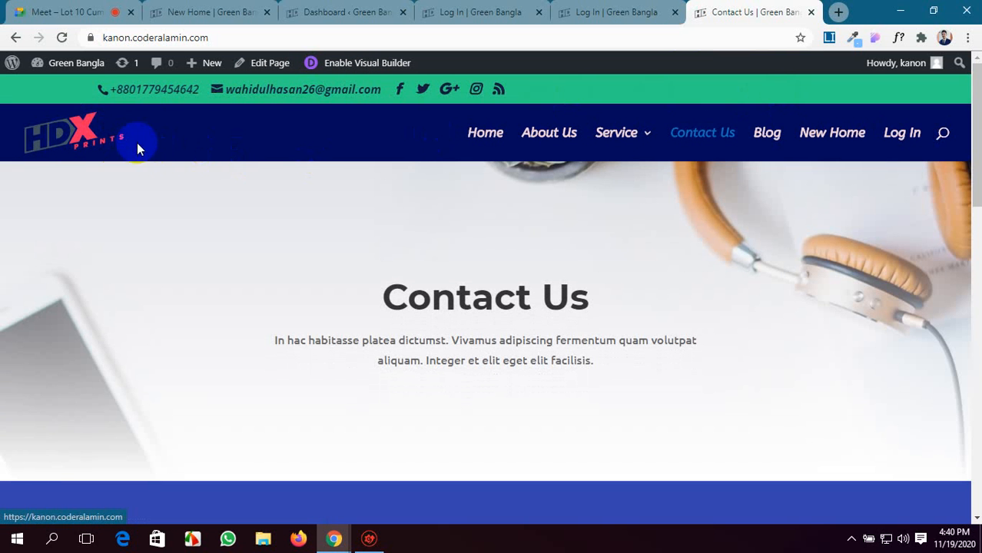
pyautogui.click(66, 132)
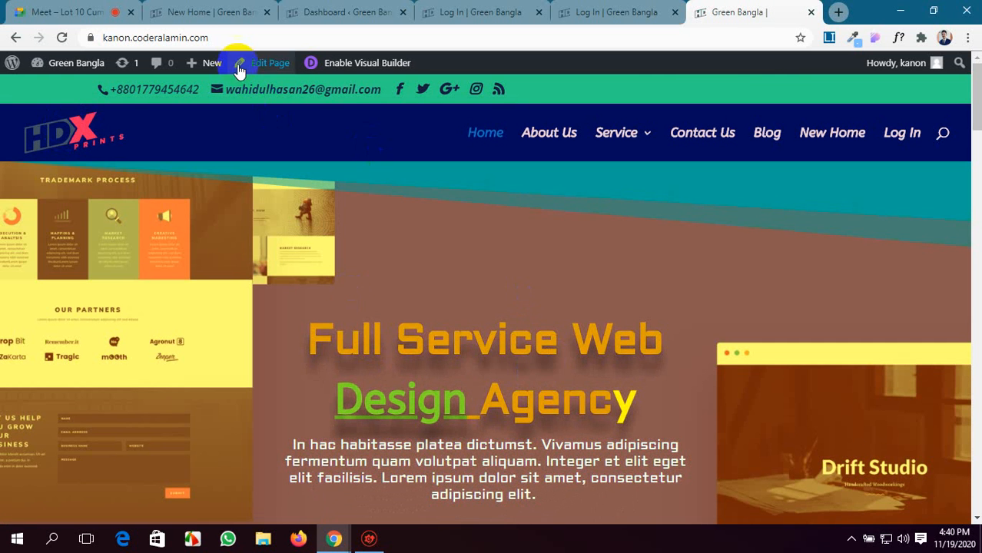
pyautogui.click(202, 38)
pyautogui.hotkey('ctrl', 'c')
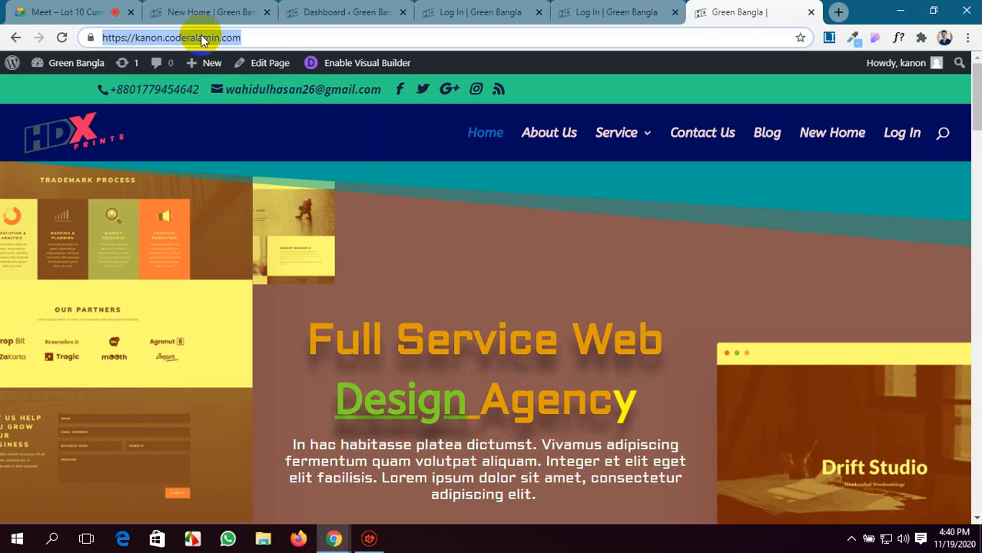
pyautogui.click(491, 11)
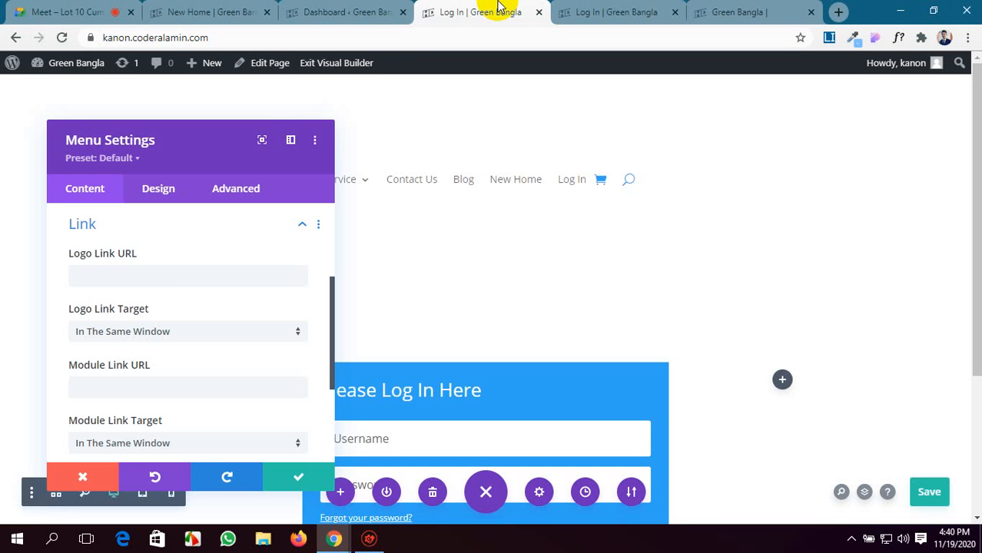
pyautogui.click(151, 278)
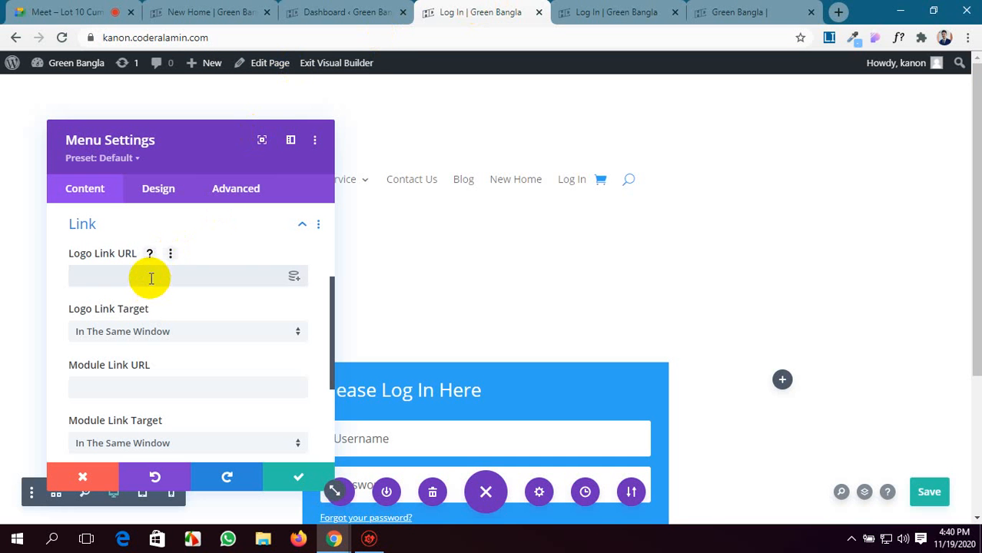
pyautogui.hotkey('ctrl', 'v')
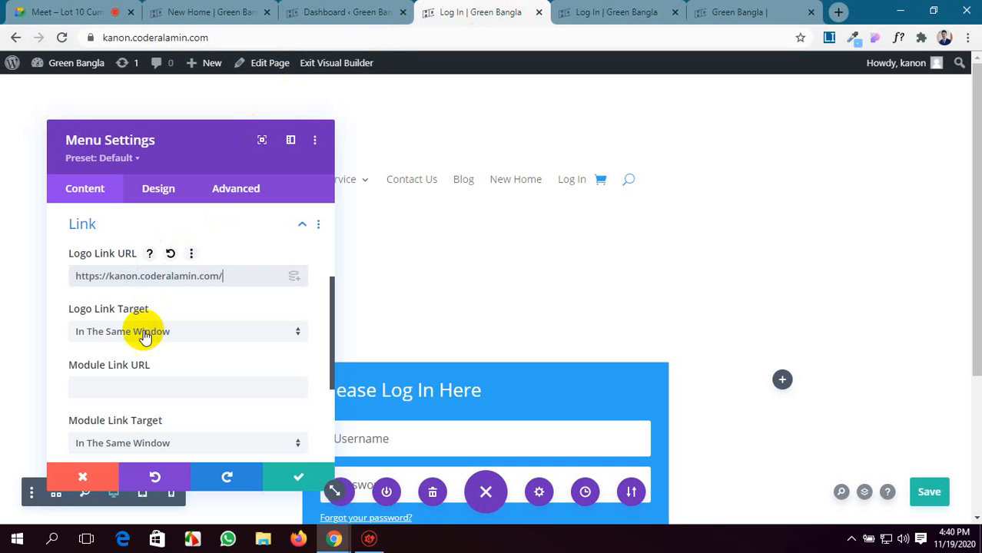
# Give the Menu module an orange background color, moving its settings window off the logo and first menu items.
pyautogui.scroll(-2, 169, 340)
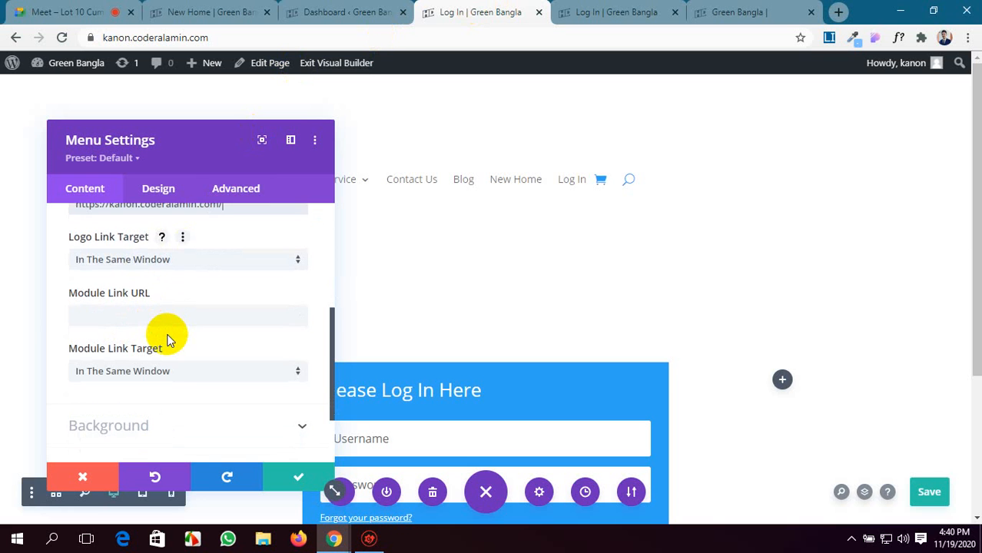
pyautogui.scroll(-2, 169, 341)
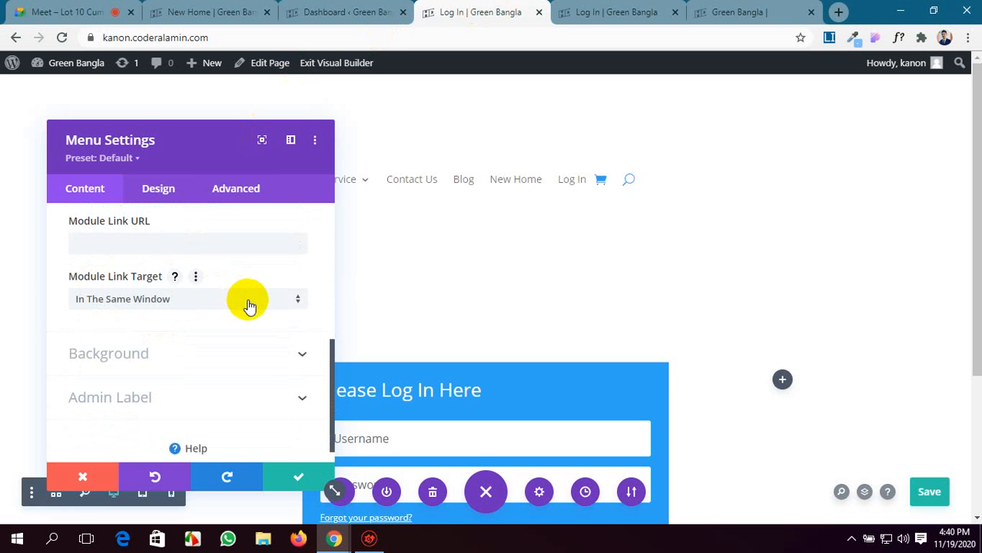
pyautogui.scroll(-1, 250, 306)
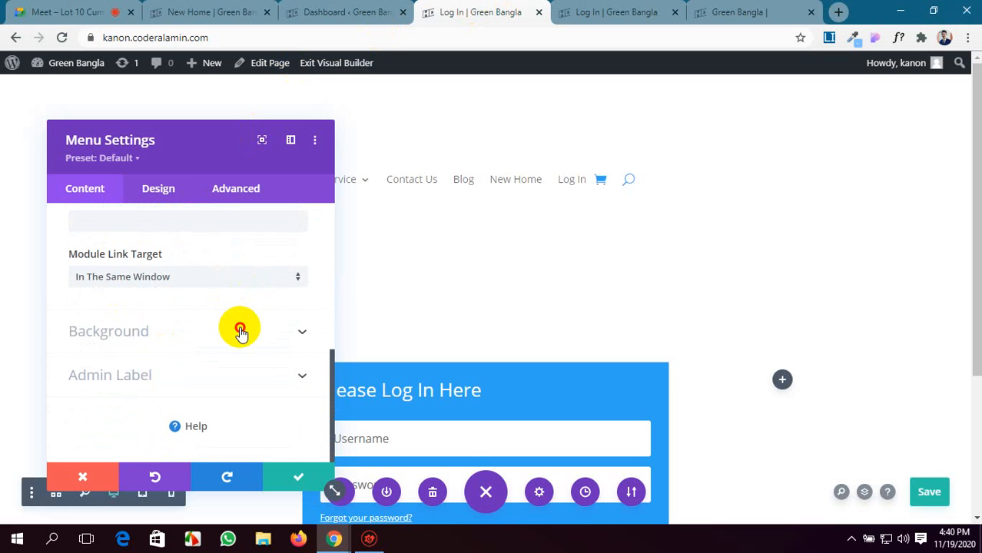
pyautogui.click(240, 331)
pyautogui.moveTo(199, 140); pyautogui.dragTo(815, 115)
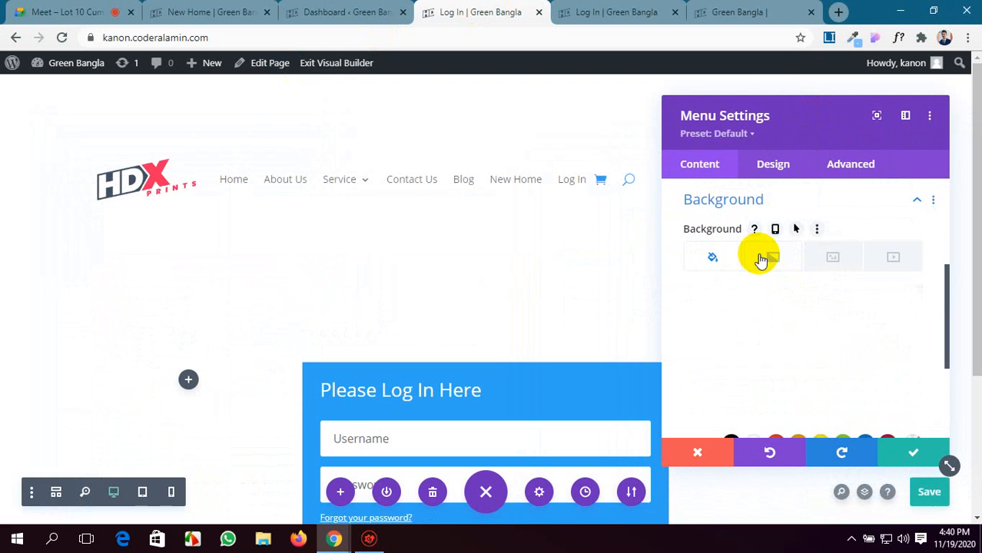
pyautogui.scroll(-1, 784, 357)
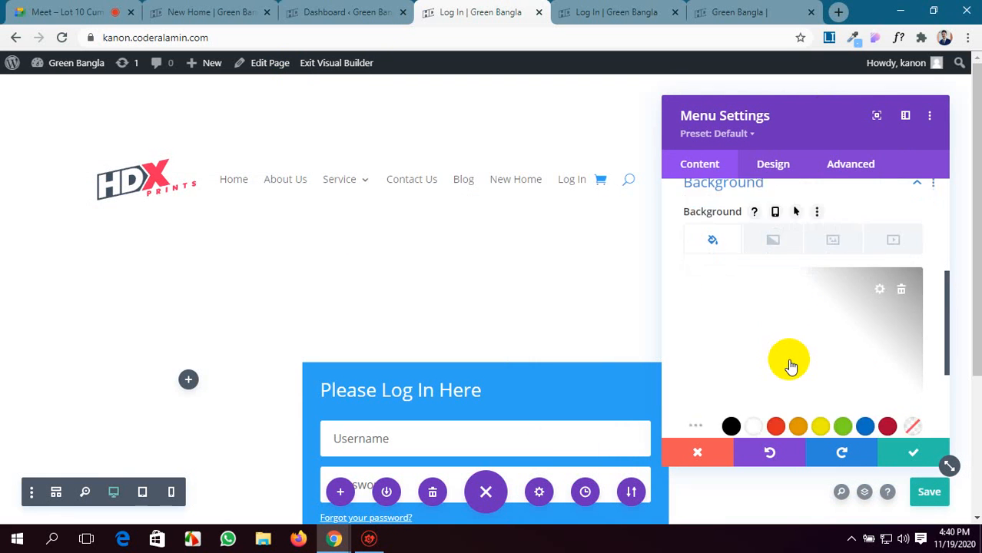
pyautogui.click(798, 374)
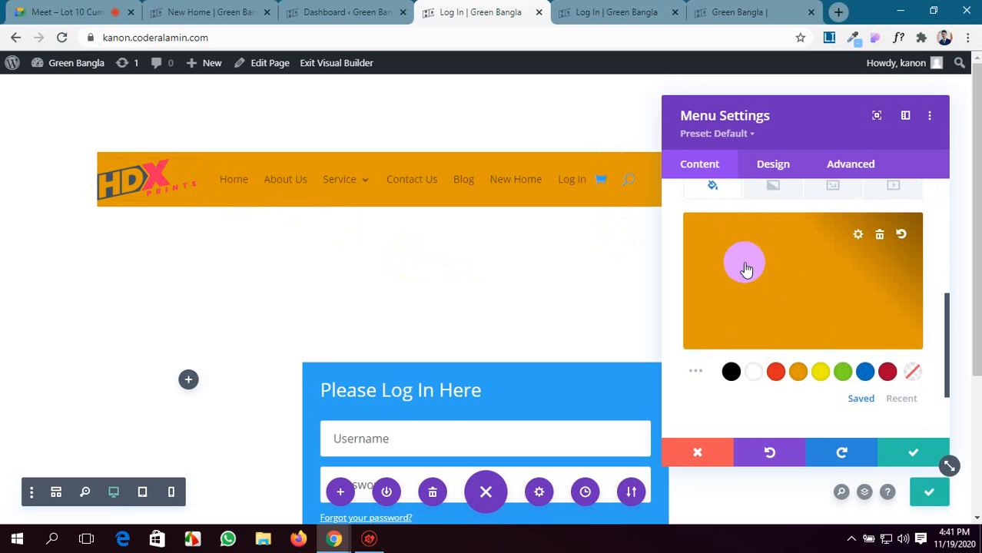
# Set the Menu module's admin label to Main-menu.
pyautogui.scroll(-2, 852, 323)
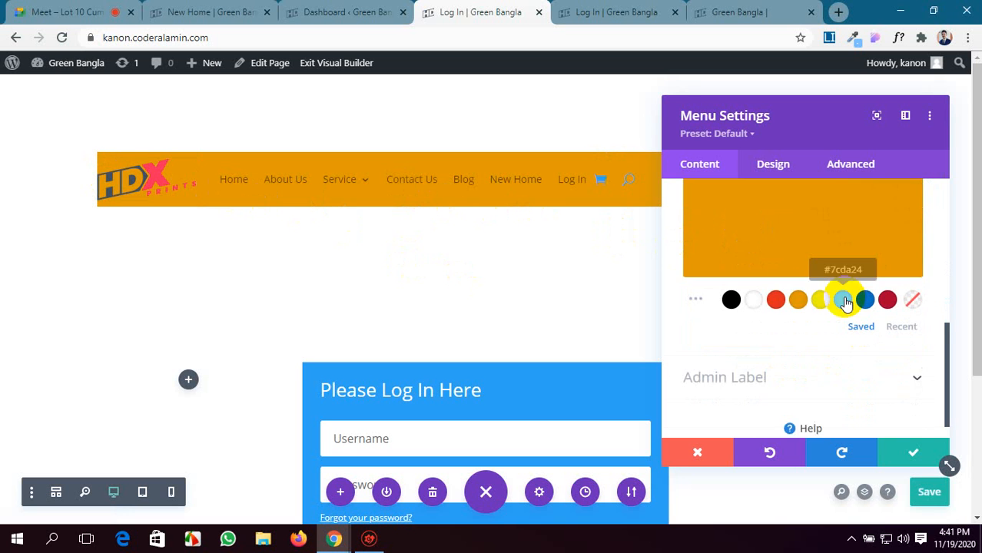
pyautogui.scroll(2, 764, 336)
pyautogui.scroll(-2, 765, 336)
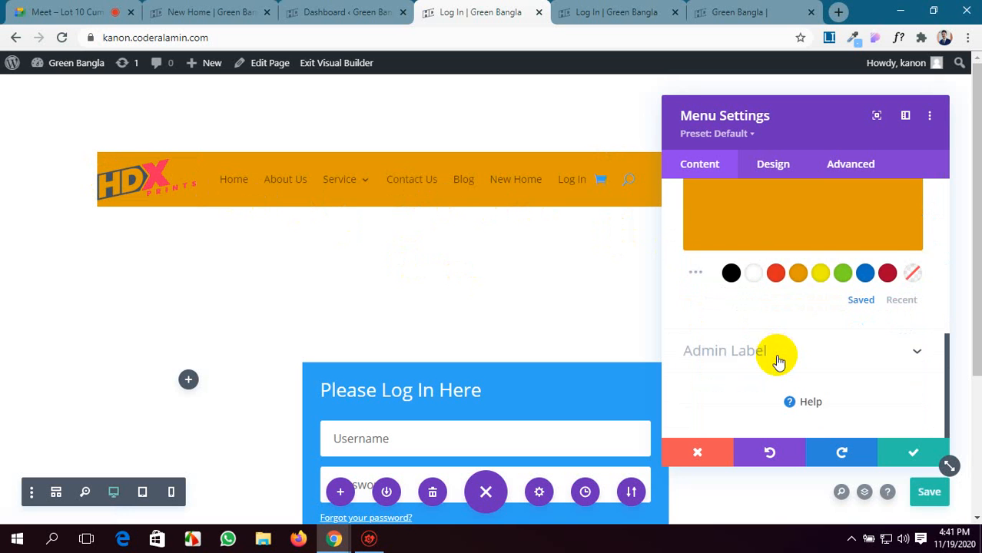
pyautogui.click(776, 353)
pyautogui.click(723, 339)
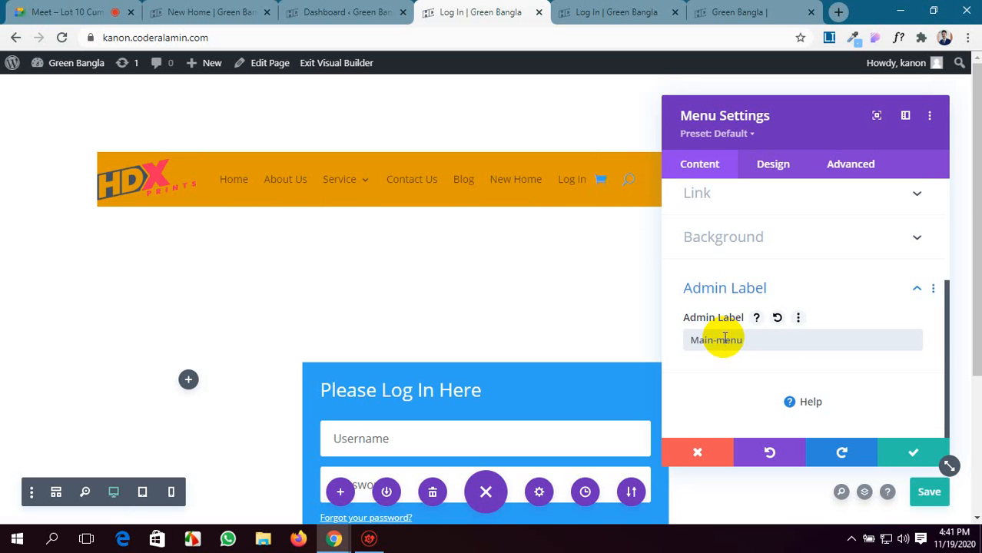
# Try the Centered layout style on the Menu module, and change it to Inline Centered Logo with the settings window moved clear.
pyautogui.scroll(3, 771, 351)
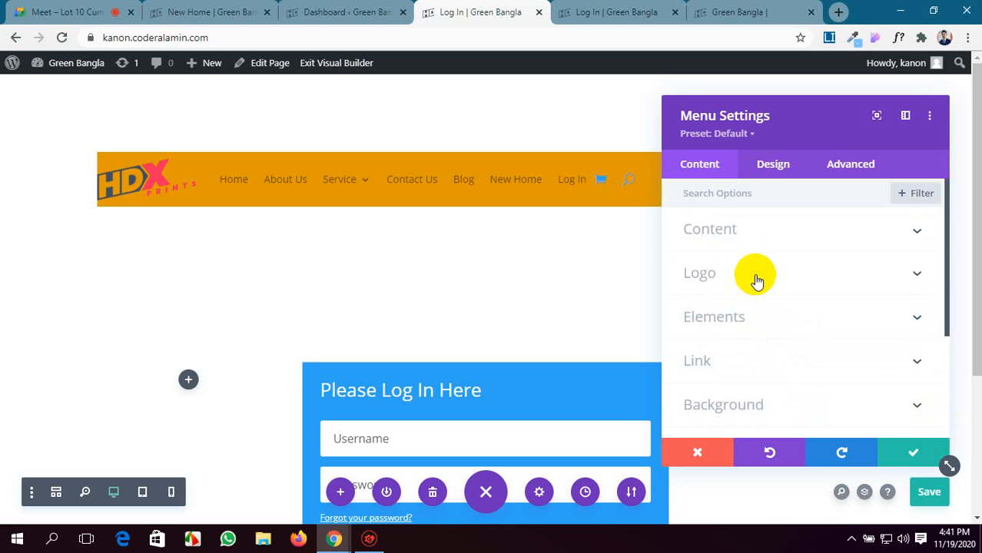
pyautogui.scroll(-3, 789, 390)
pyautogui.scroll(3, 792, 346)
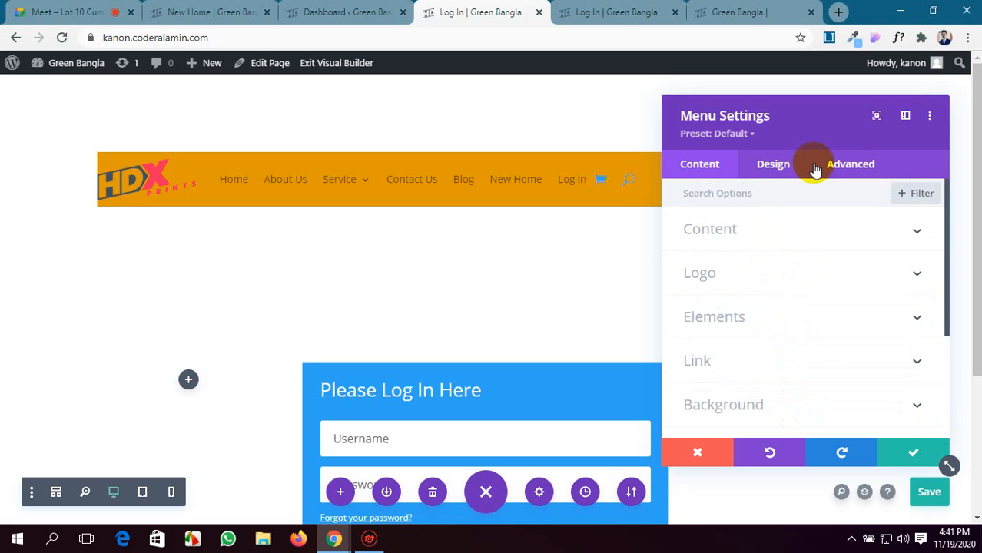
pyautogui.click(774, 165)
pyautogui.click(785, 242)
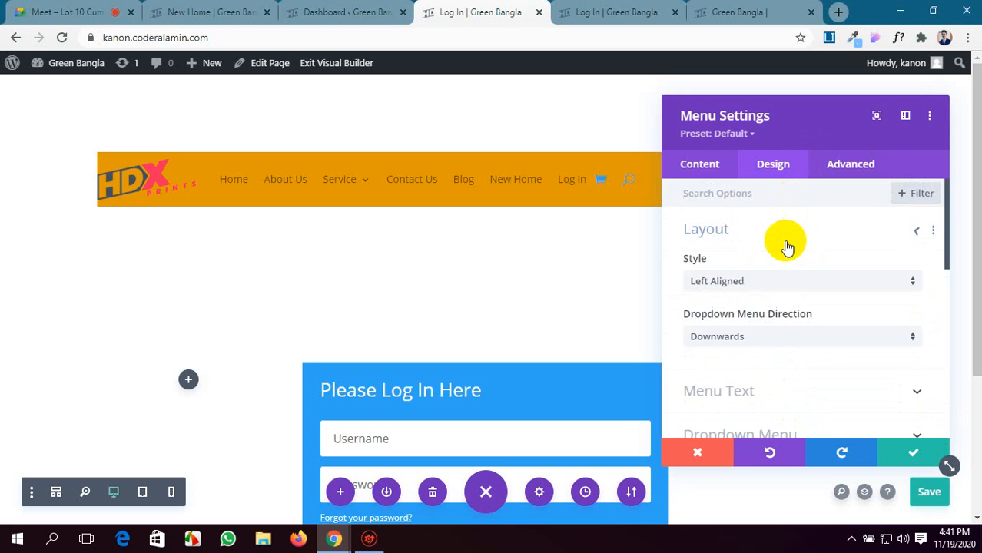
pyautogui.click(785, 288)
pyautogui.click(782, 318)
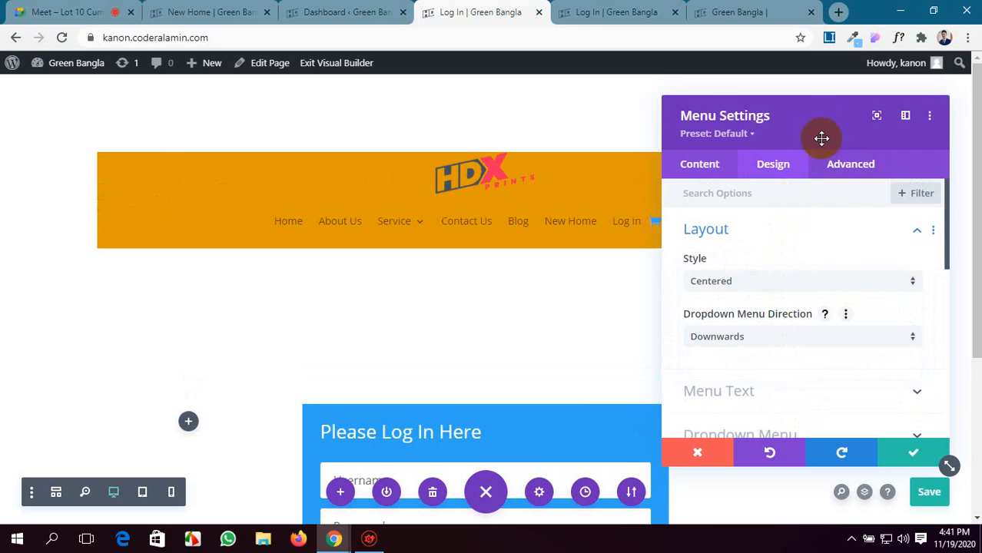
pyautogui.moveTo(821, 139); pyautogui.dragTo(782, 79)
pyautogui.click(760, 260)
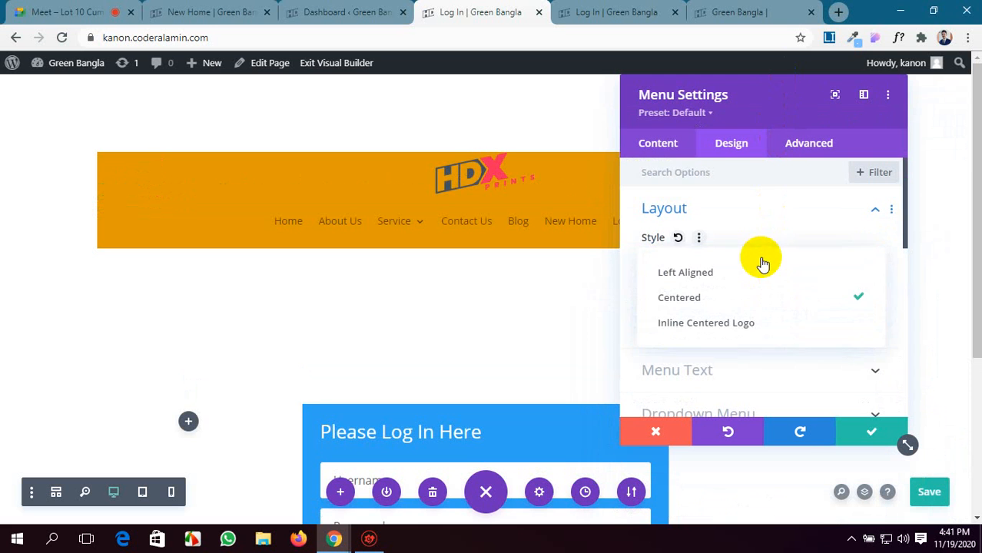
pyautogui.click(780, 322)
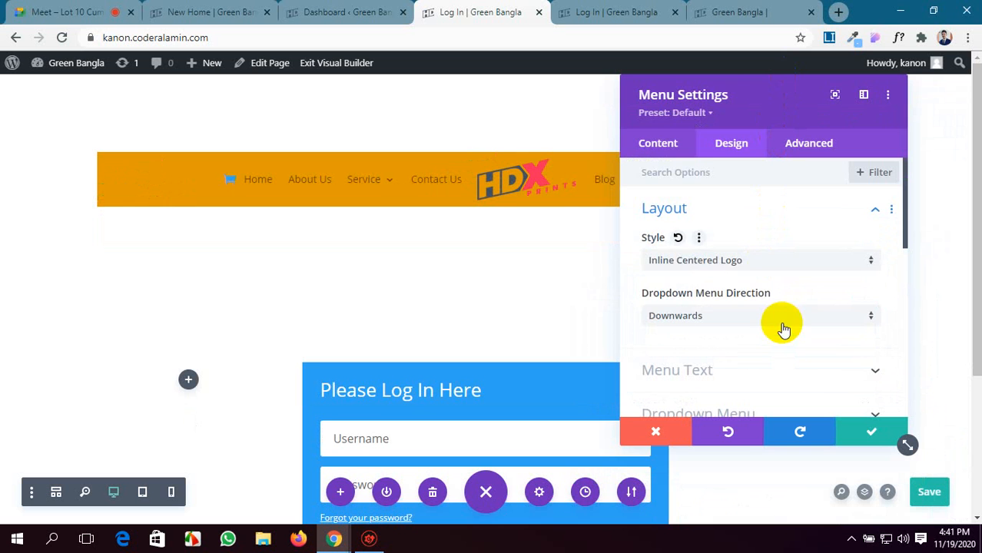
pyautogui.moveTo(752, 103); pyautogui.dragTo(689, 174)
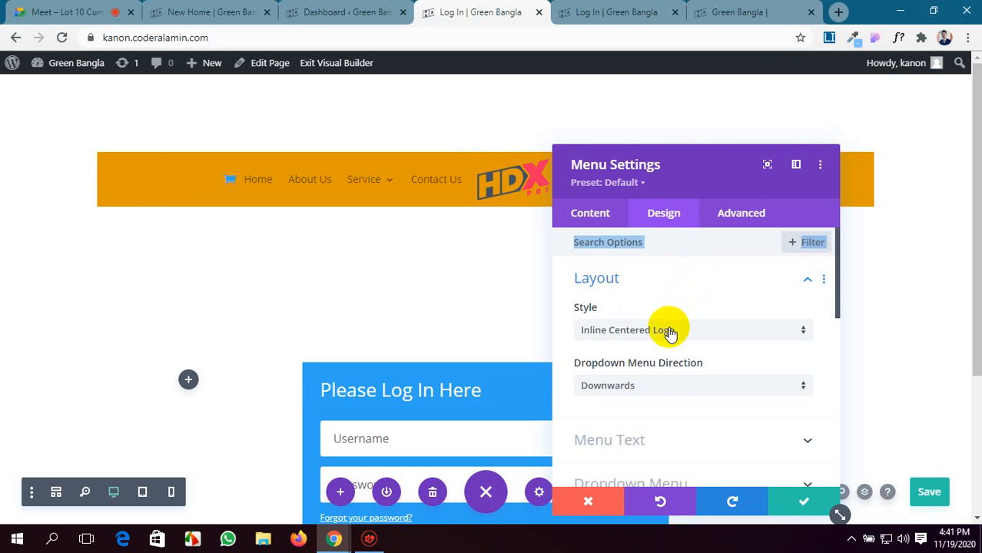
# Review the Dropdown Menu Direction options, keep Downwards, and preview how the Service submenu opens.
pyautogui.click(699, 242)
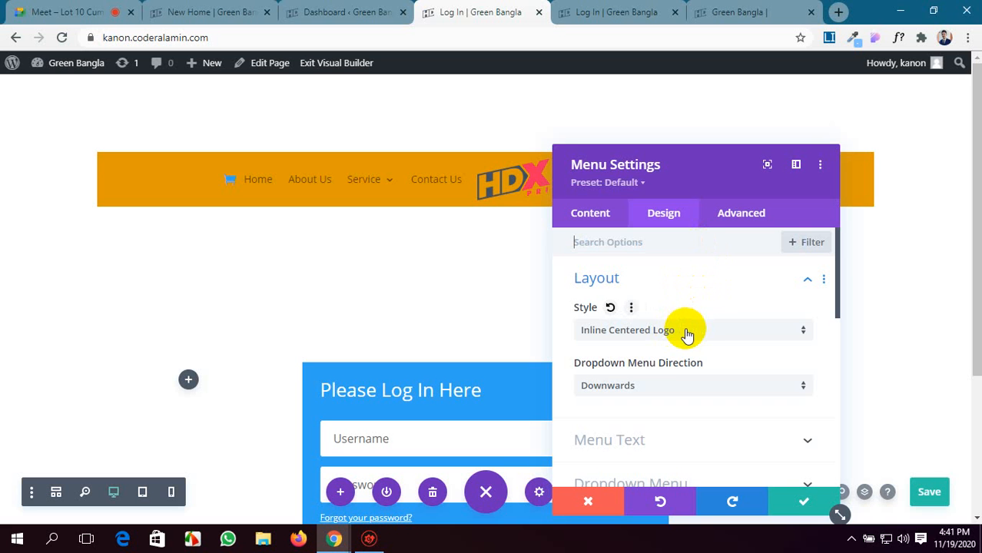
pyautogui.scroll(-1, 686, 361)
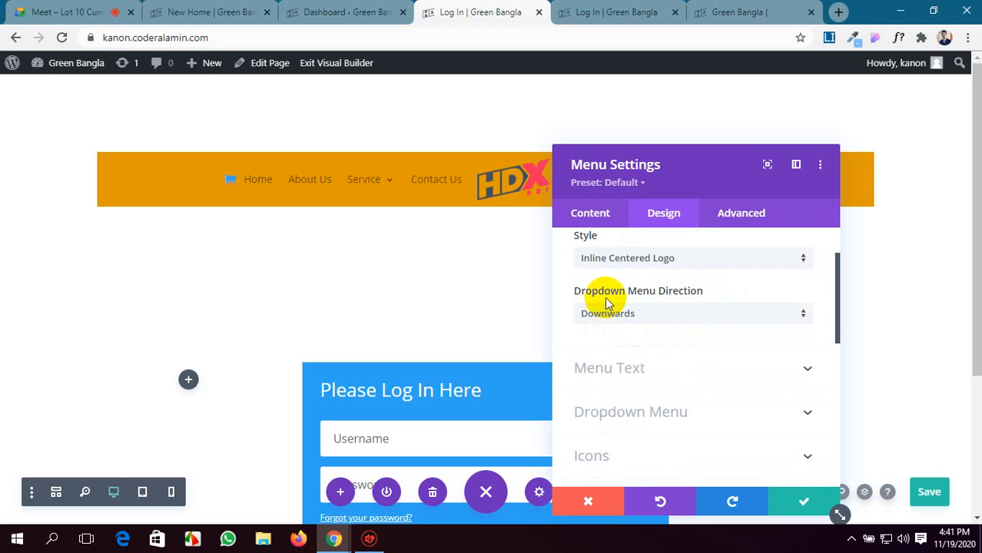
pyautogui.click(706, 311)
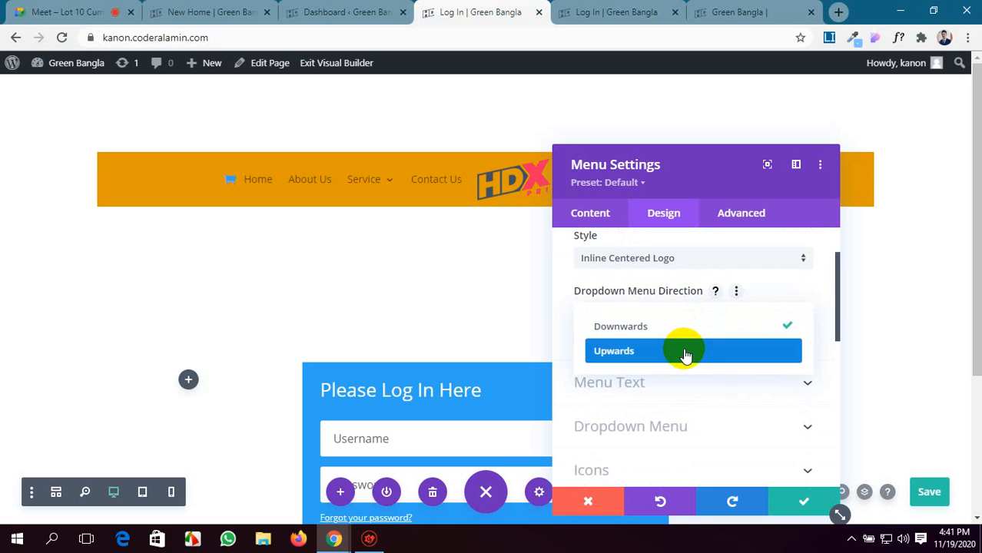
pyautogui.click(686, 329)
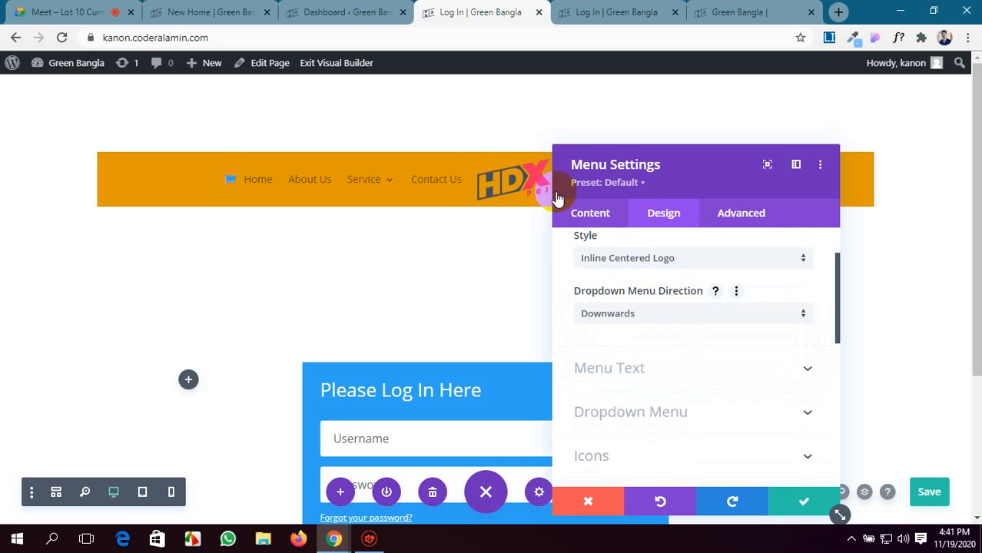
pyautogui.moveTo(382, 189)
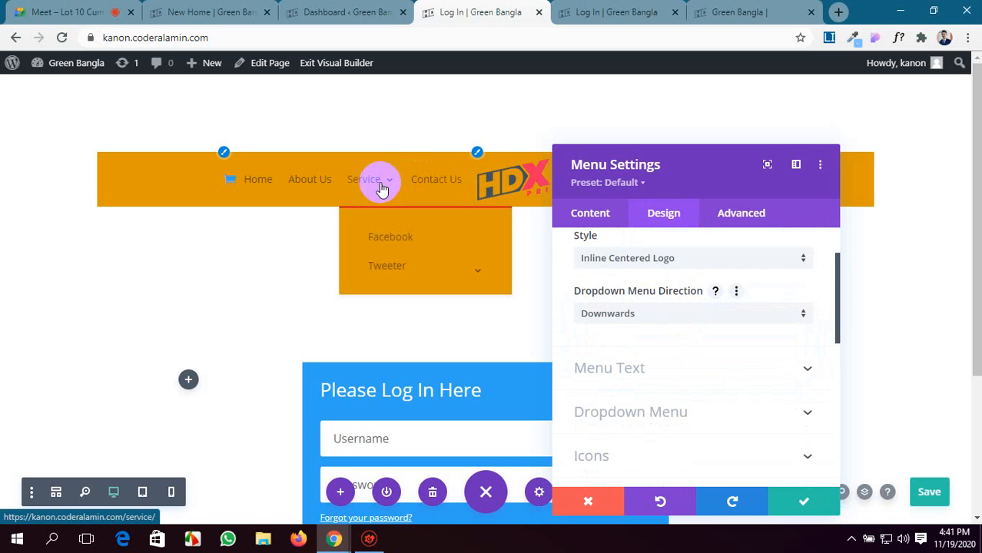
# Try the Upwards dropdown direction on the Menu module, preview the Service submenu, and set the direction back to Downwards.
pyautogui.click(650, 321)
pyautogui.click(654, 350)
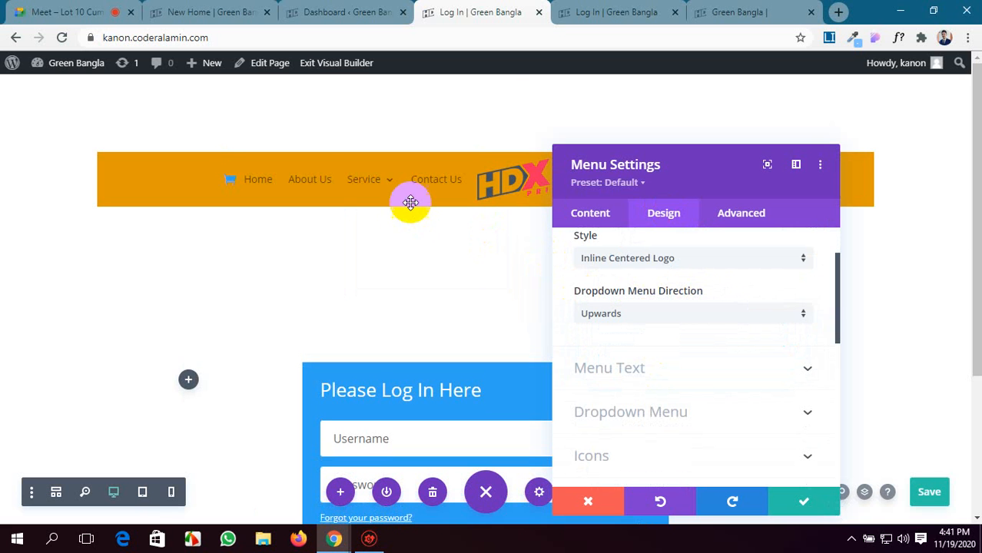
pyautogui.moveTo(376, 181)
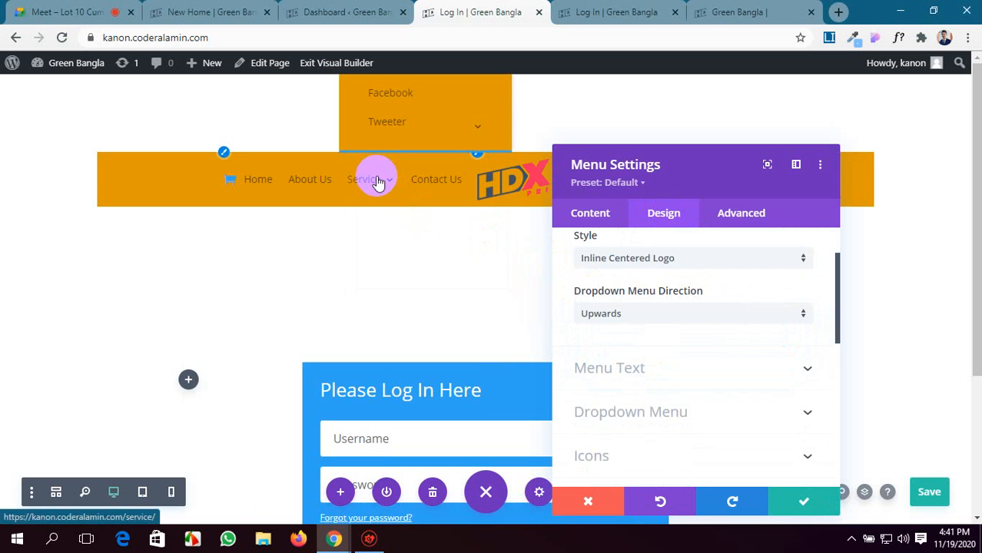
pyautogui.click(653, 312)
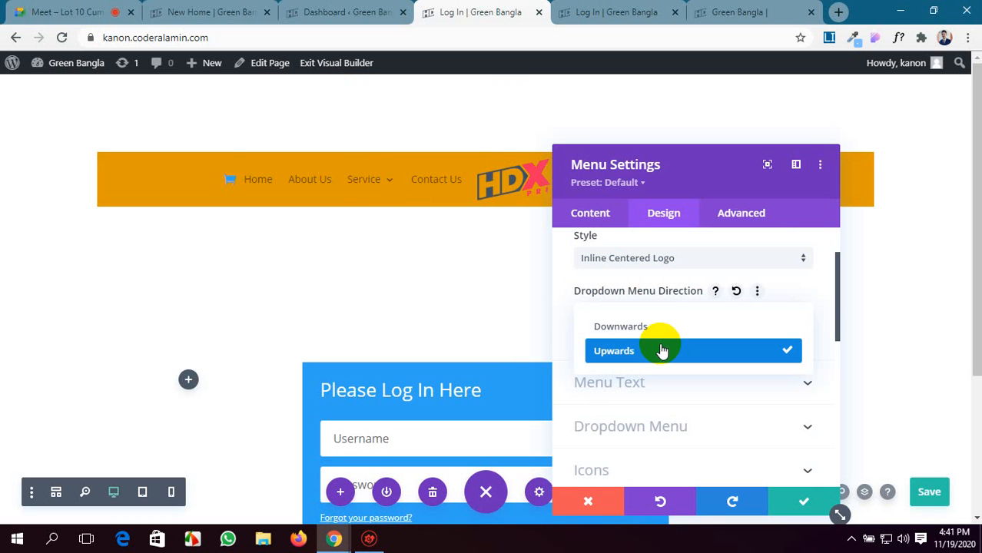
pyautogui.click(673, 328)
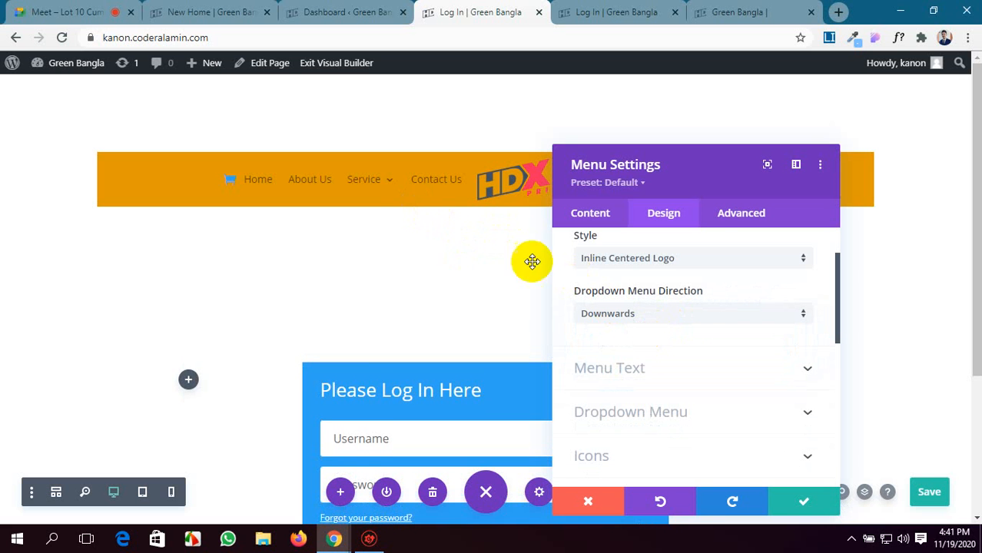
# Move the Menu module's settings window higher on the page and open its Menu Text design options.
pyautogui.moveTo(678, 197); pyautogui.dragTo(634, 123)
pyautogui.scroll(1, 592, 286)
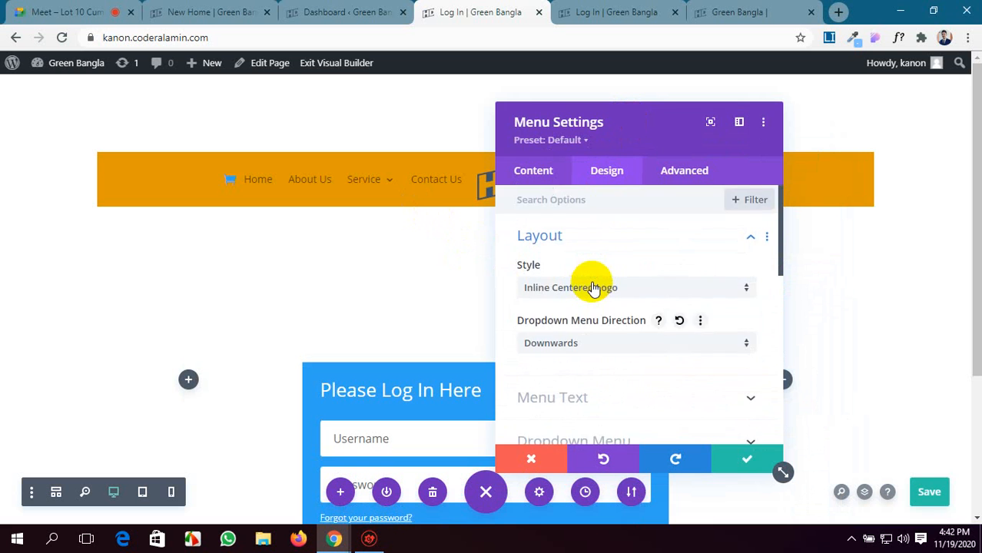
pyautogui.scroll(-3, 592, 286)
pyautogui.scroll(2, 591, 286)
pyautogui.scroll(-1, 591, 287)
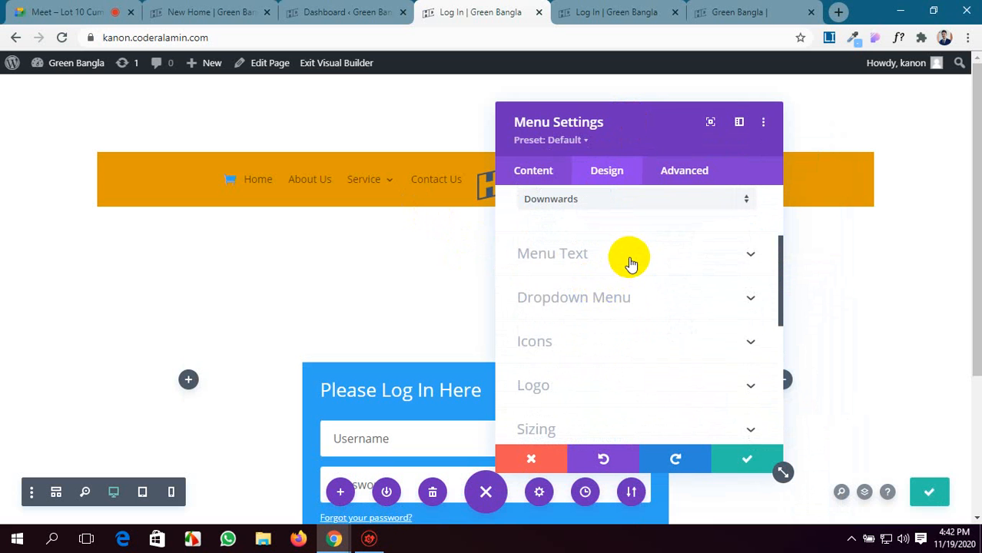
pyautogui.click(629, 261)
pyautogui.scroll(1, 623, 285)
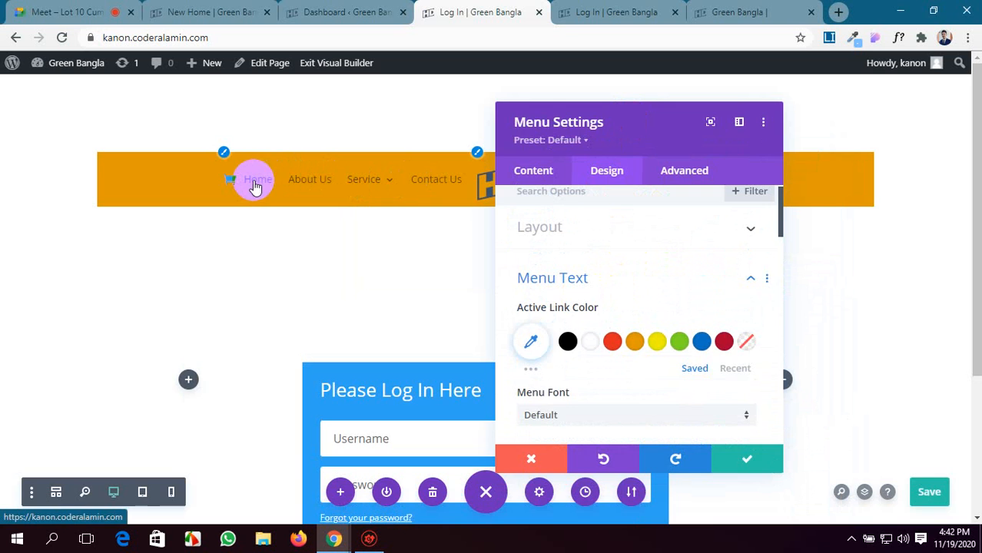
# Save the Menu module's settings and the Log In page, and reload the live Log In page.
pyautogui.click(629, 8)
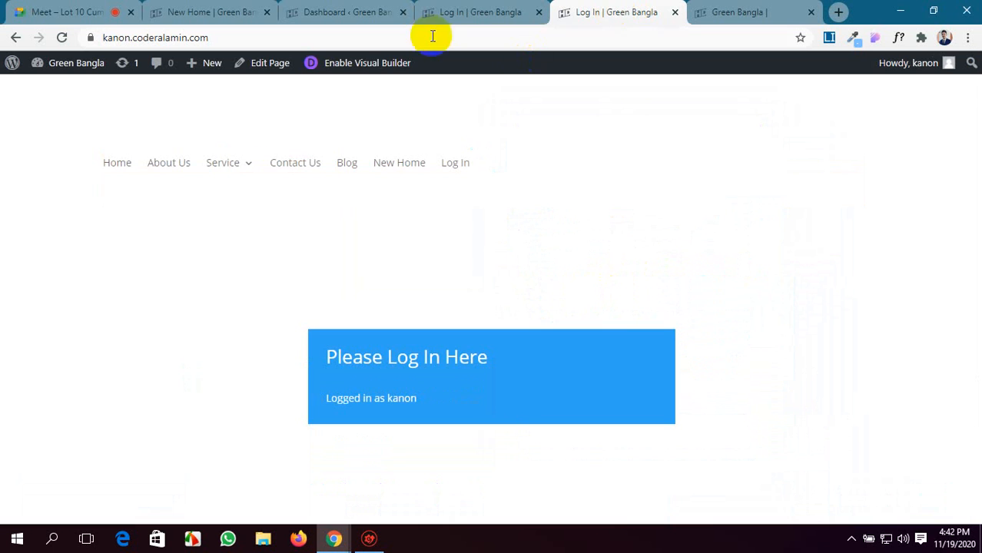
pyautogui.click(62, 38)
pyautogui.click(464, 10)
pyautogui.click(755, 454)
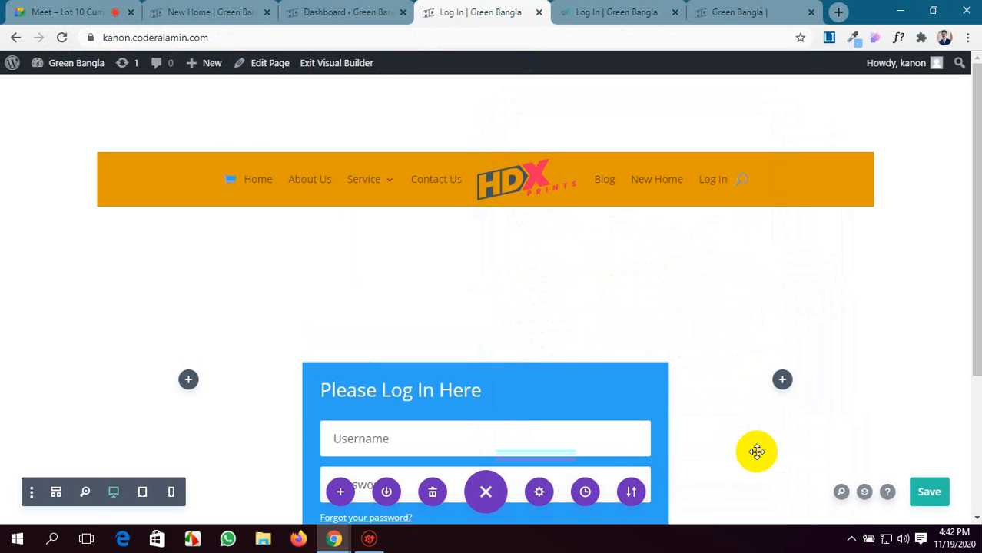
pyautogui.click(933, 495)
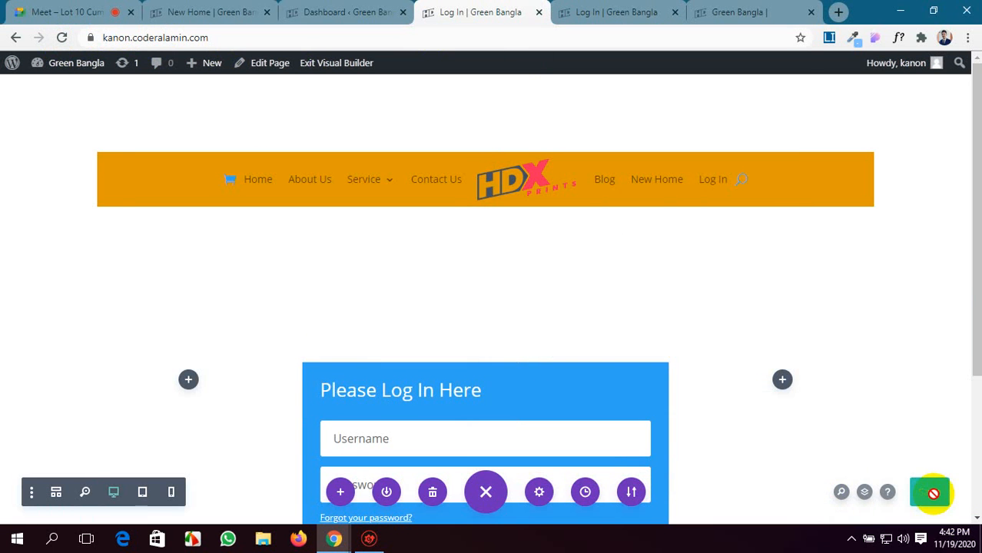
pyautogui.click(592, 8)
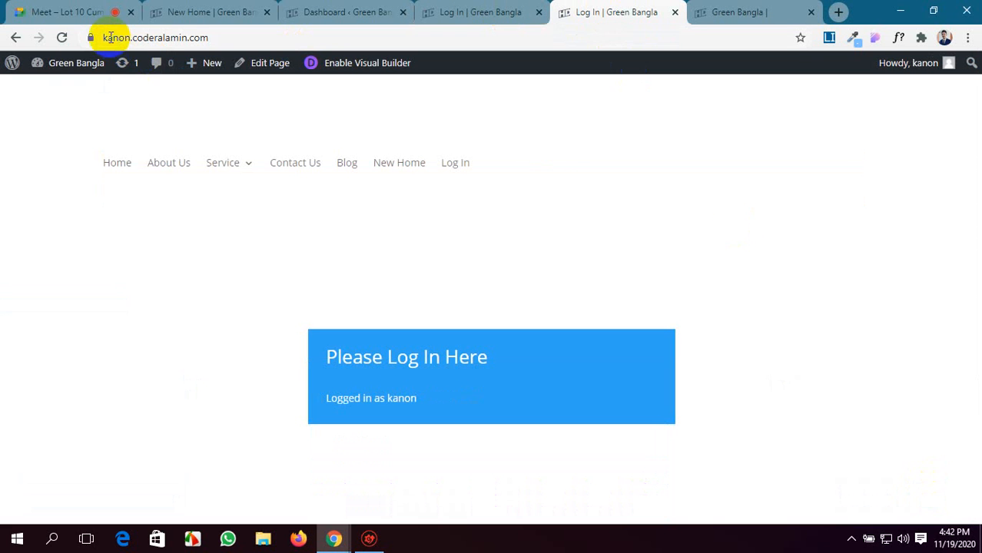
pyautogui.click(63, 38)
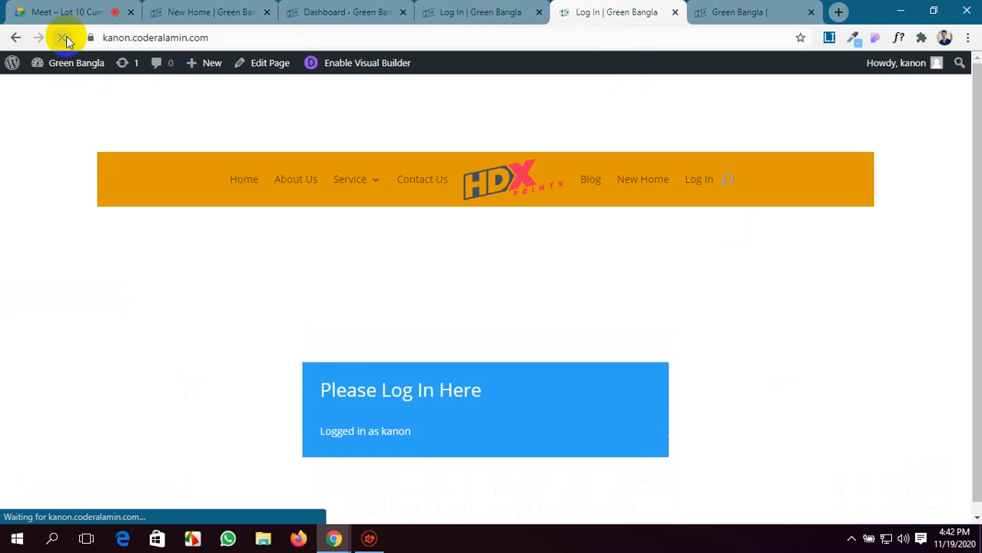
# Test the live menu's Home link, and open the Log In page in the other site tab to check its menu.
pyautogui.click(244, 180)
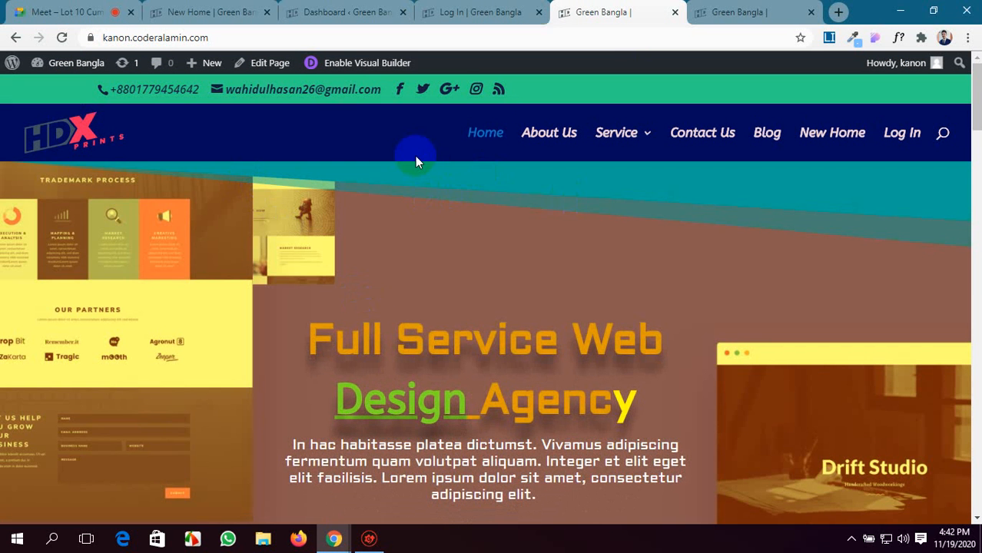
pyautogui.click(737, 13)
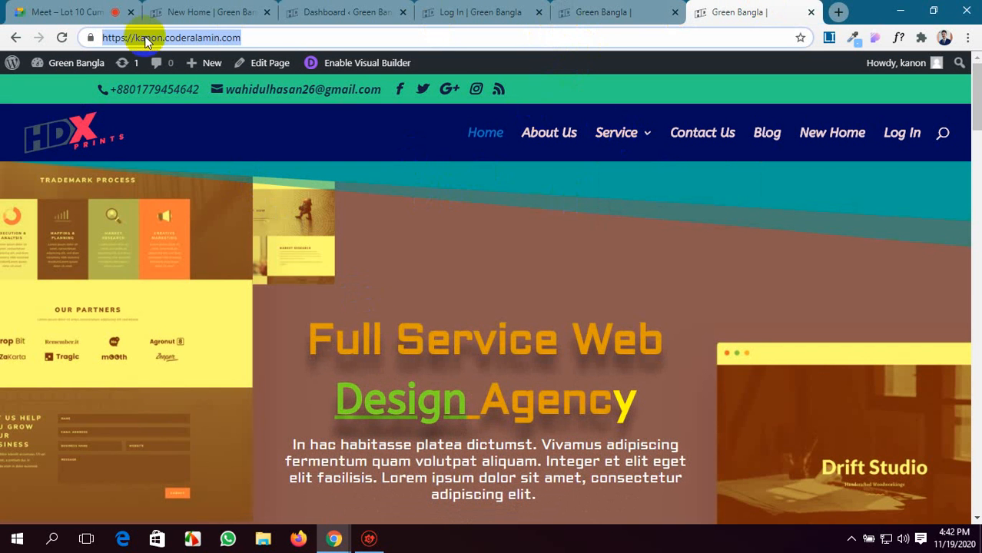
pyautogui.click(15, 38)
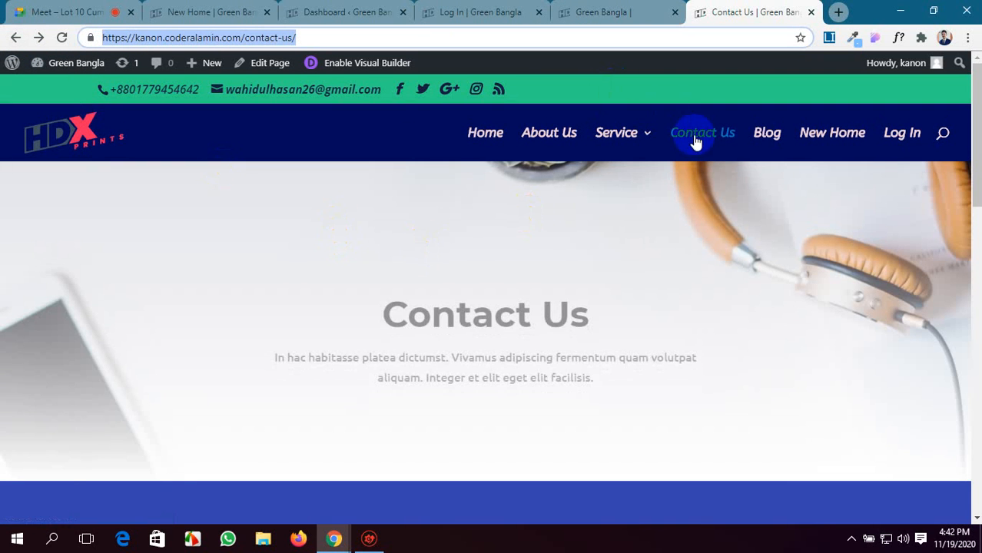
pyautogui.click(895, 144)
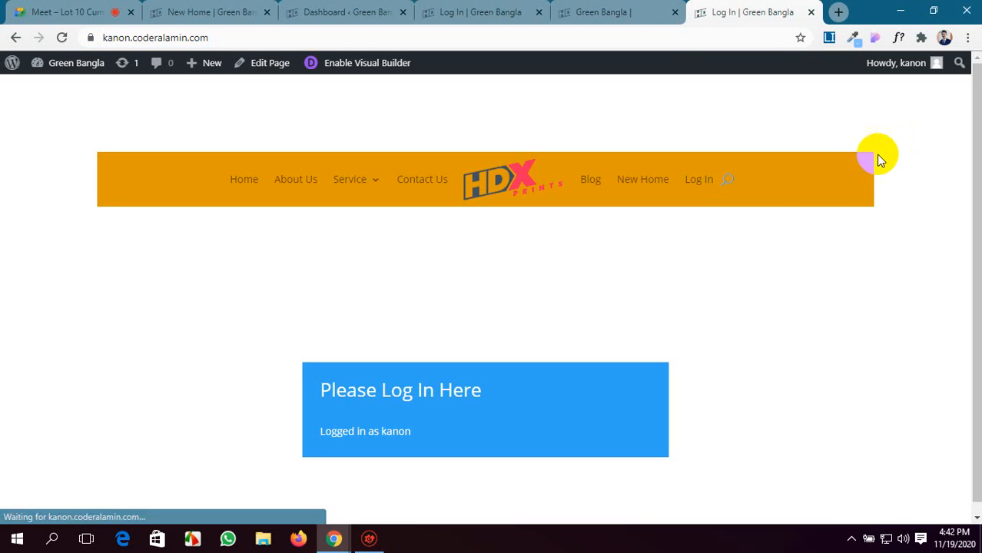
pyautogui.click(697, 188)
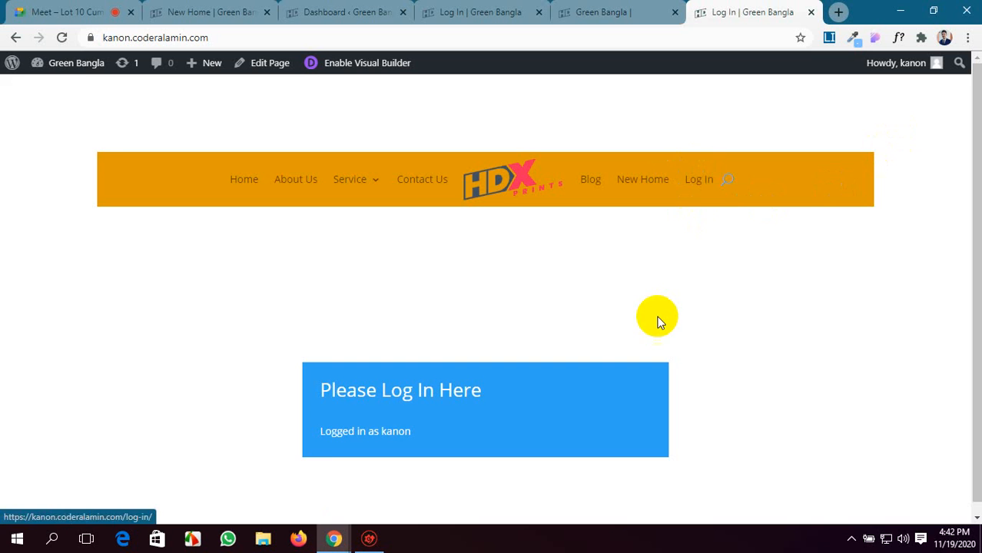
# Return to the Log In page's visual builder and close the extra home page tab.
pyautogui.click(598, 17)
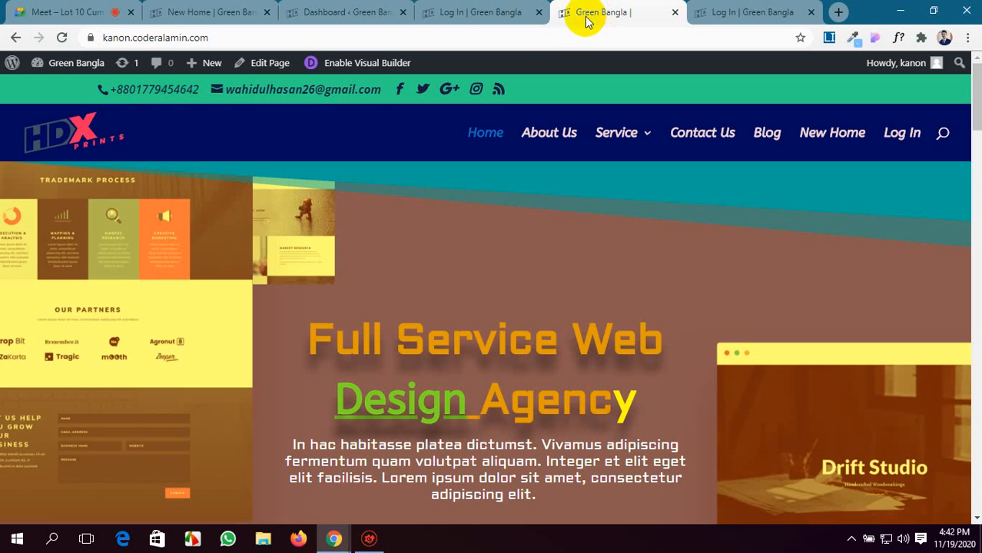
pyautogui.click(500, 9)
pyautogui.click(674, 17)
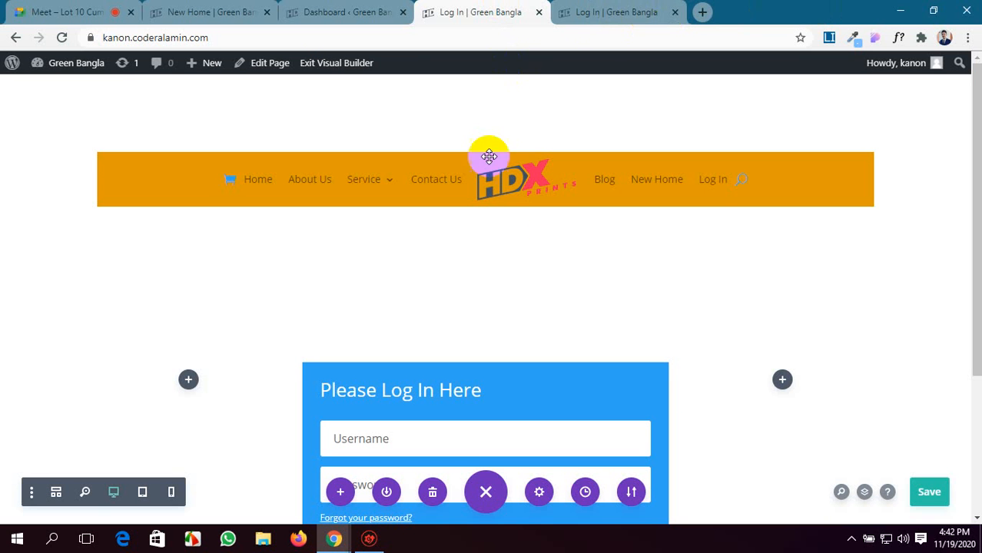
# Reopen the Menu module's settings and expand its Menu Text design options.
pyautogui.scroll(-1, 491, 192)
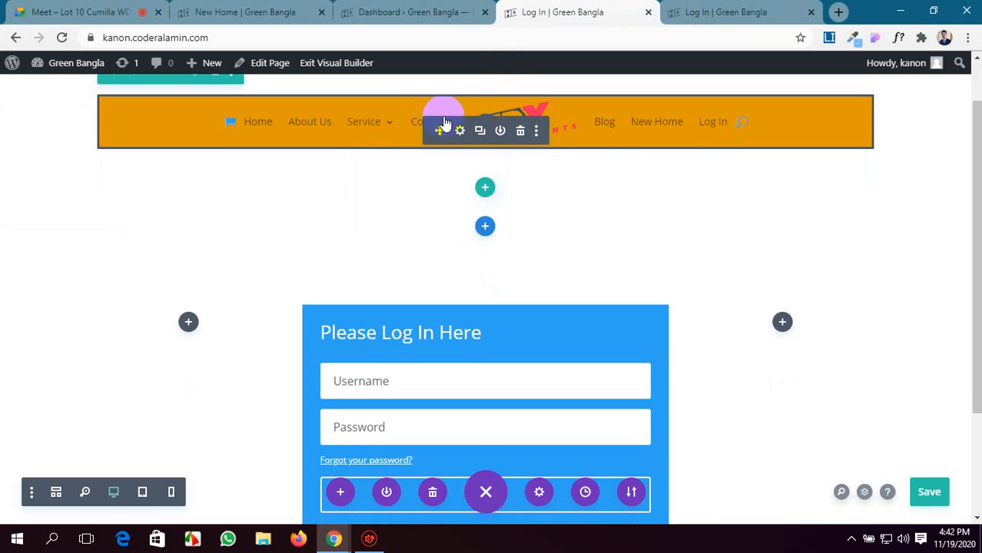
pyautogui.click(461, 131)
pyautogui.scroll(-3, 598, 355)
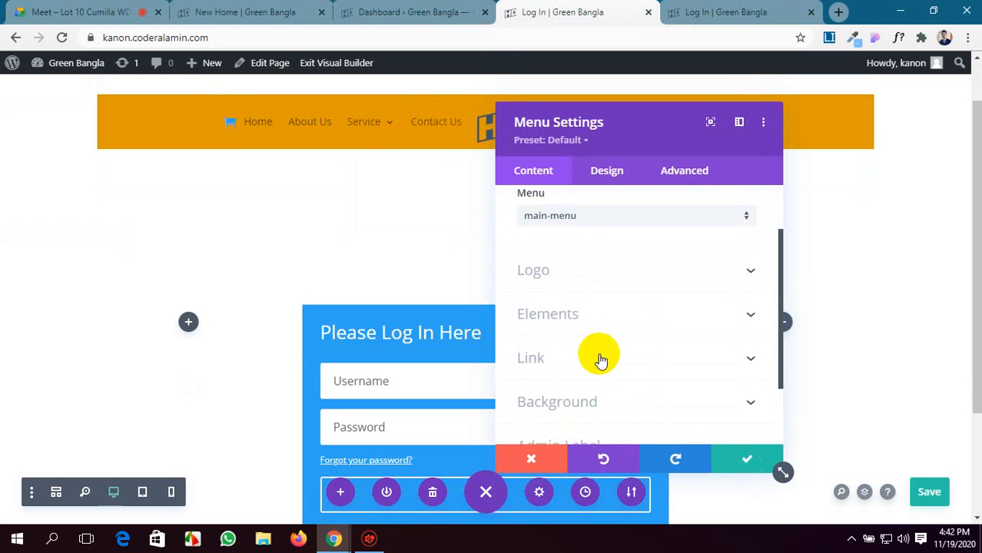
pyautogui.scroll(3, 600, 338)
pyautogui.click(596, 171)
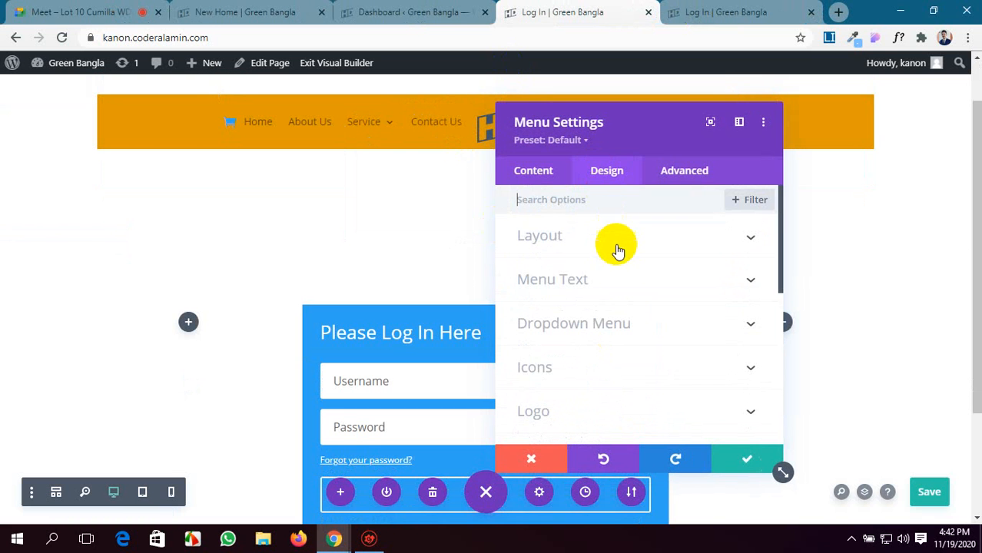
pyautogui.click(626, 281)
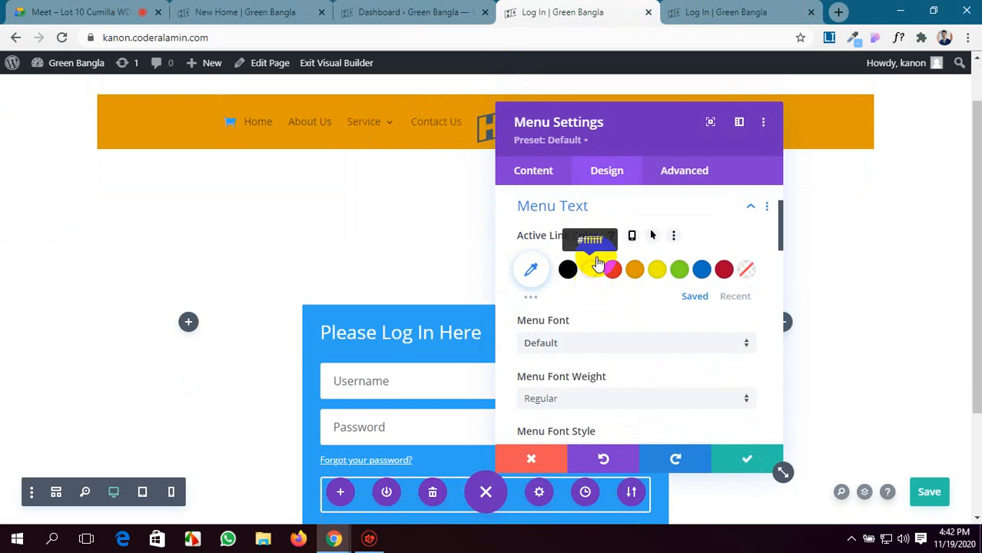
# Move the settings window below the menu bar, try green and red as the Active Link Color, and set it to blue.
pyautogui.moveTo(653, 110); pyautogui.dragTo(438, 187)
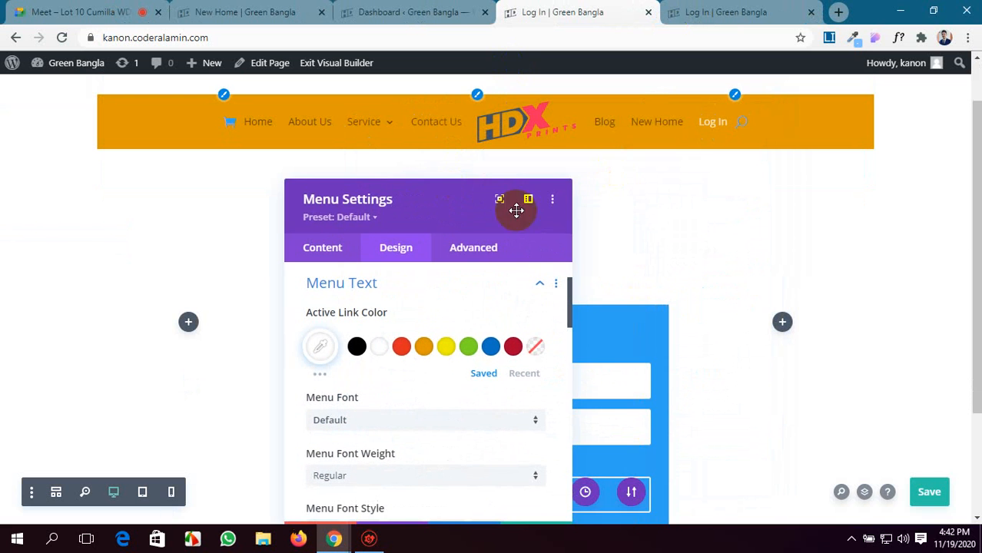
pyautogui.click(470, 347)
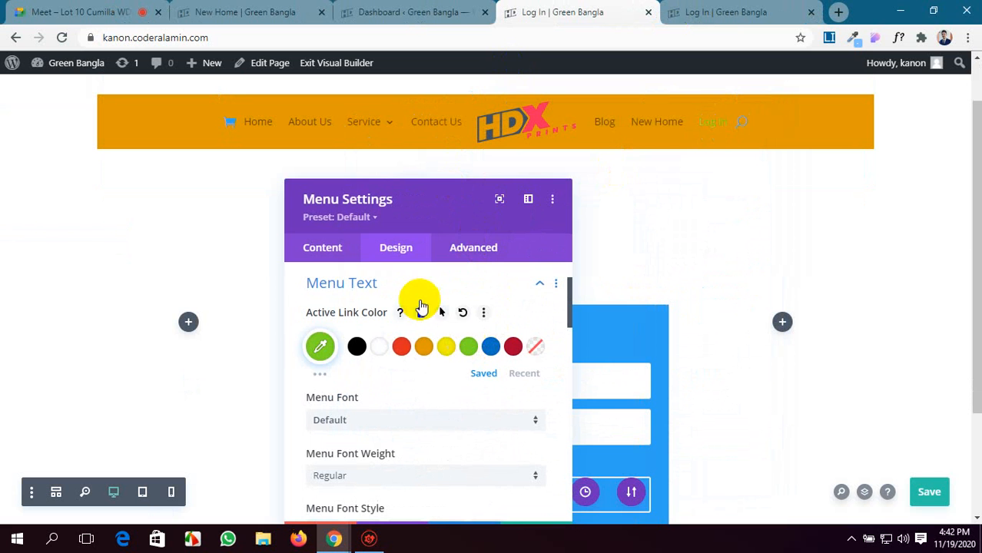
pyautogui.click(400, 348)
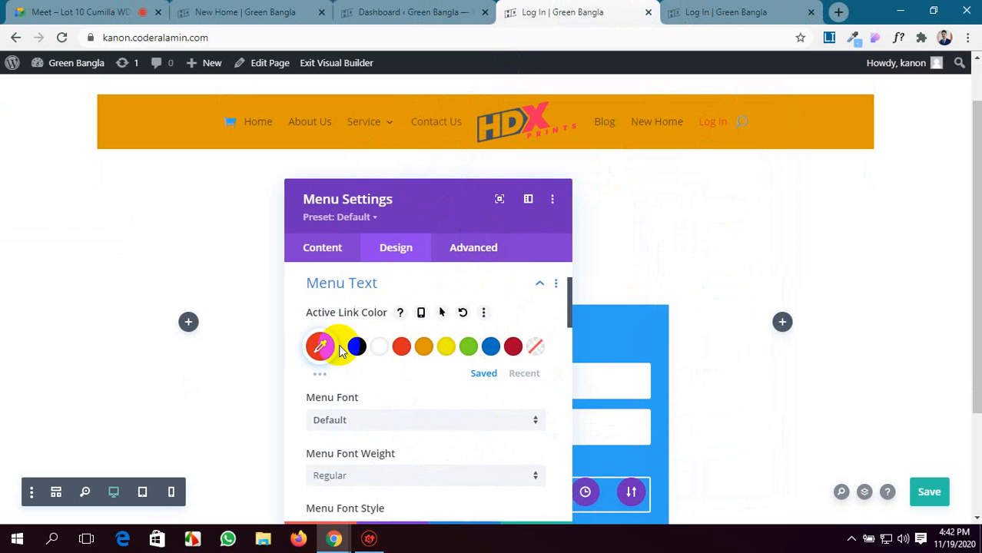
pyautogui.click(320, 375)
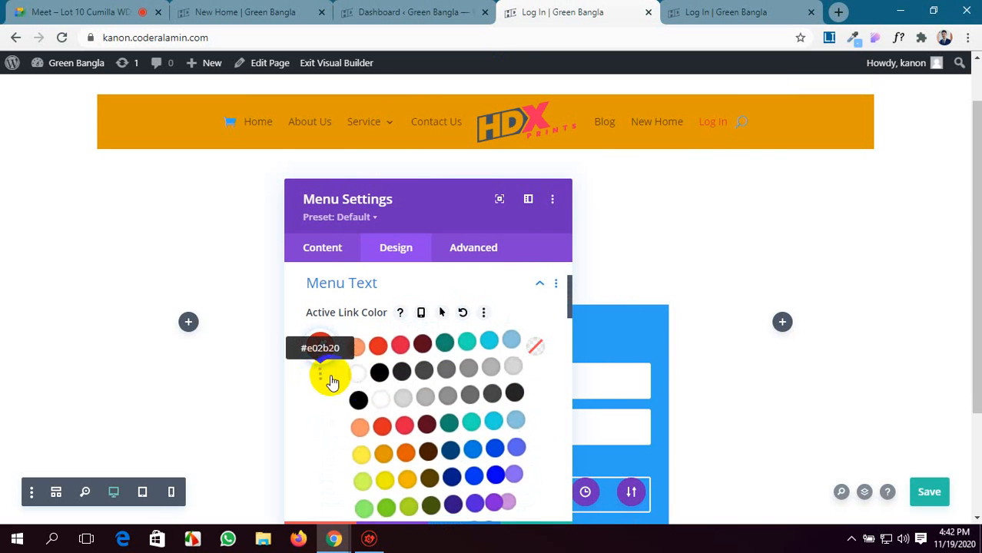
pyautogui.scroll(-1, 472, 399)
pyautogui.click(490, 412)
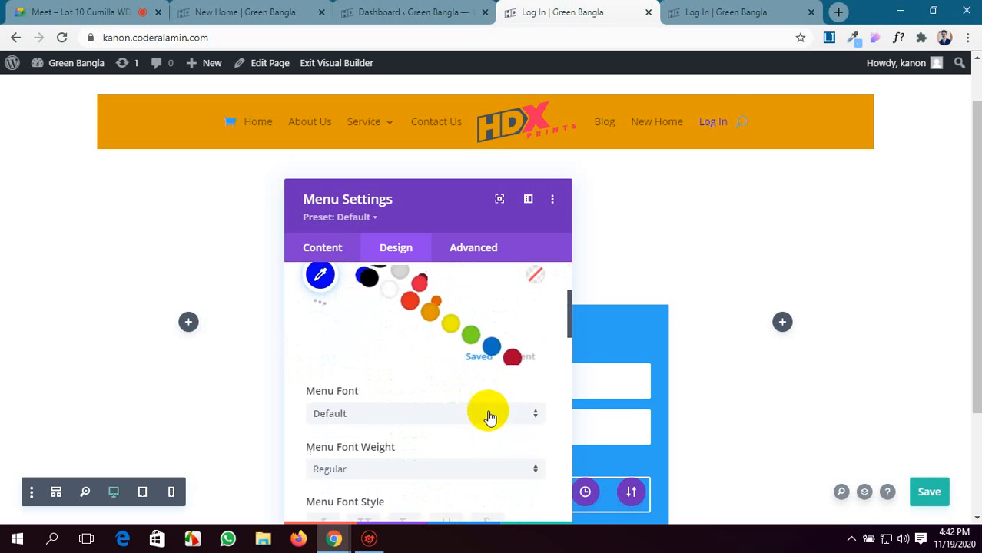
pyautogui.scroll(1, 422, 304)
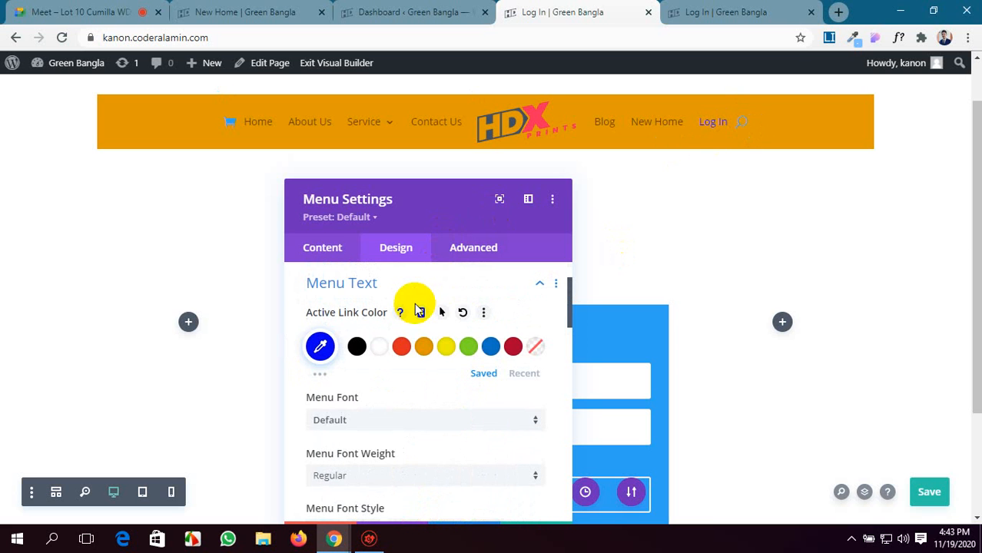
# Set the Menu Font to Aclonica and the Menu Font Weight to Bold.
pyautogui.click(437, 420)
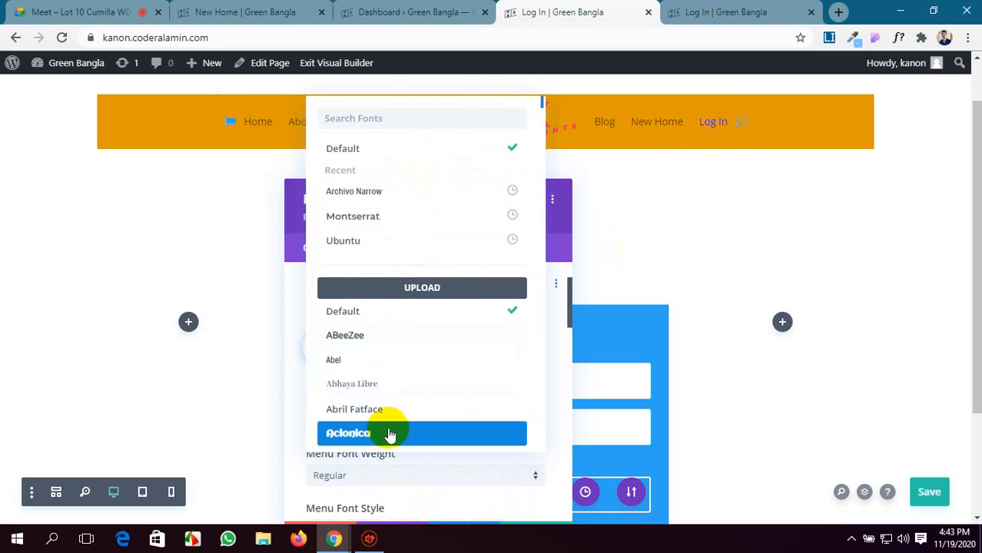
pyautogui.scroll(-1, 389, 435)
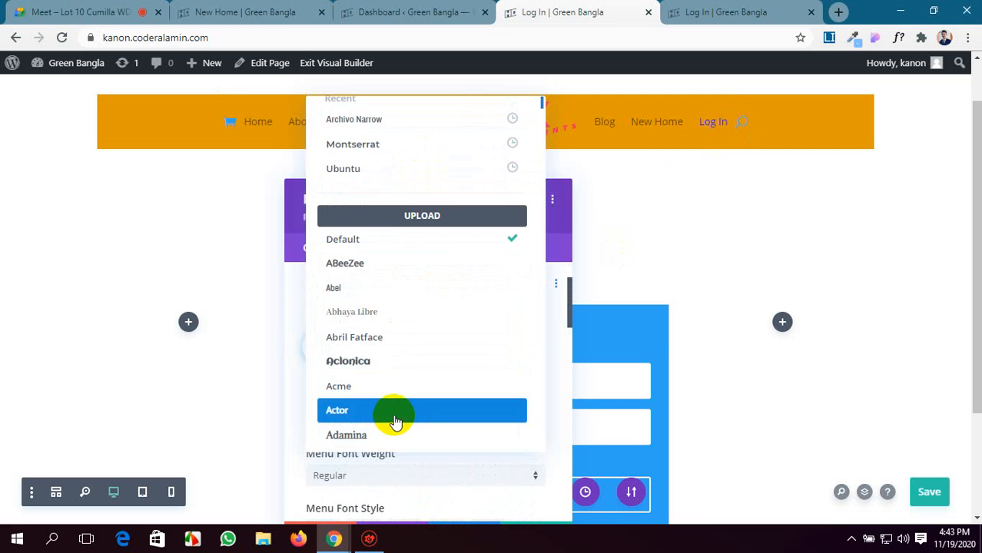
pyautogui.click(402, 374)
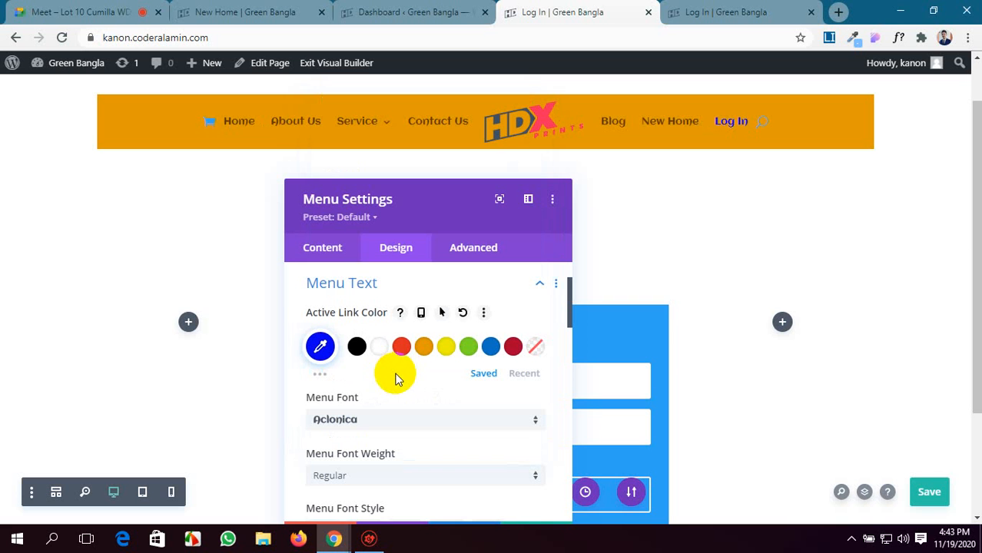
pyautogui.scroll(-3, 453, 352)
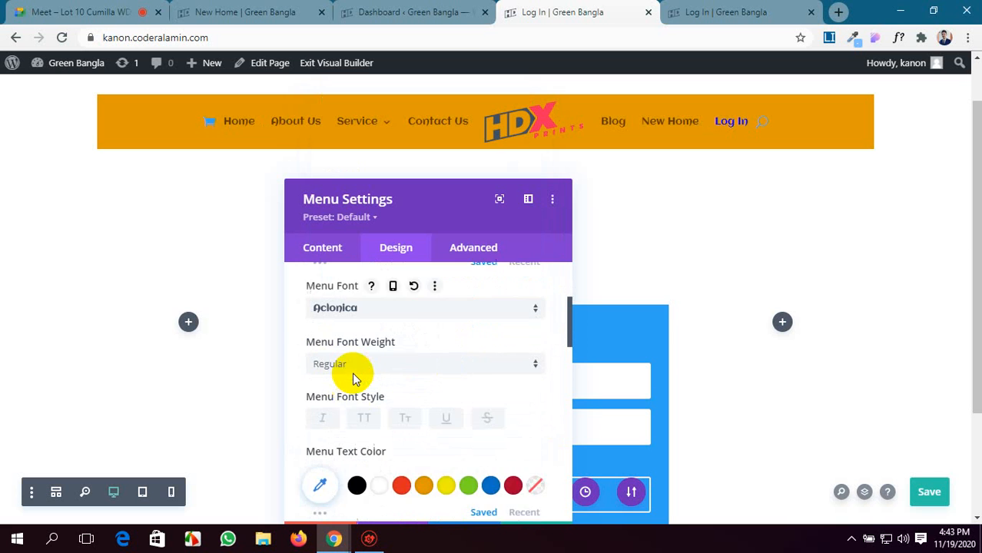
pyautogui.click(445, 335)
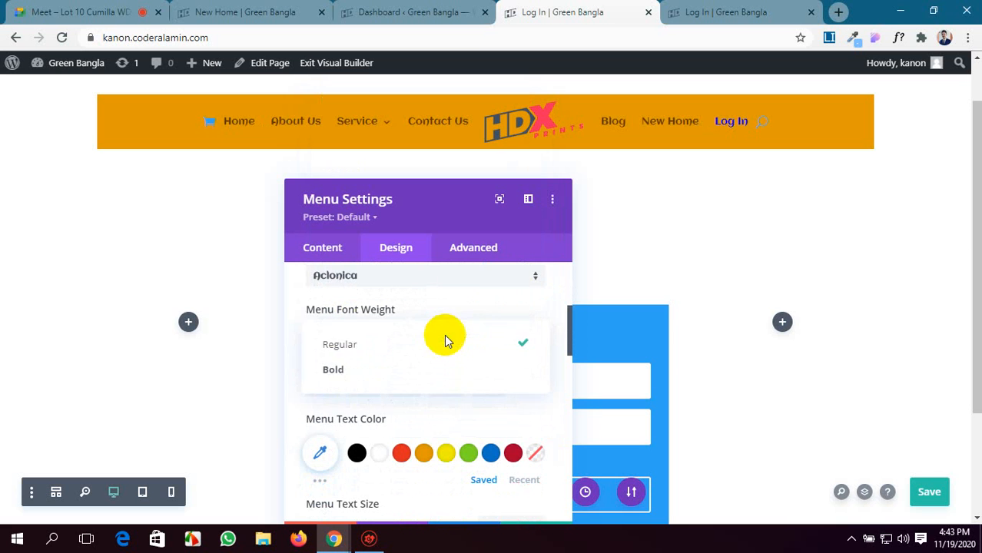
pyautogui.click(392, 375)
# Try white (#ffffff) as the Menu Text Color, and set it to dark gray from the expanded palette.
pyautogui.scroll(-1, 425, 323)
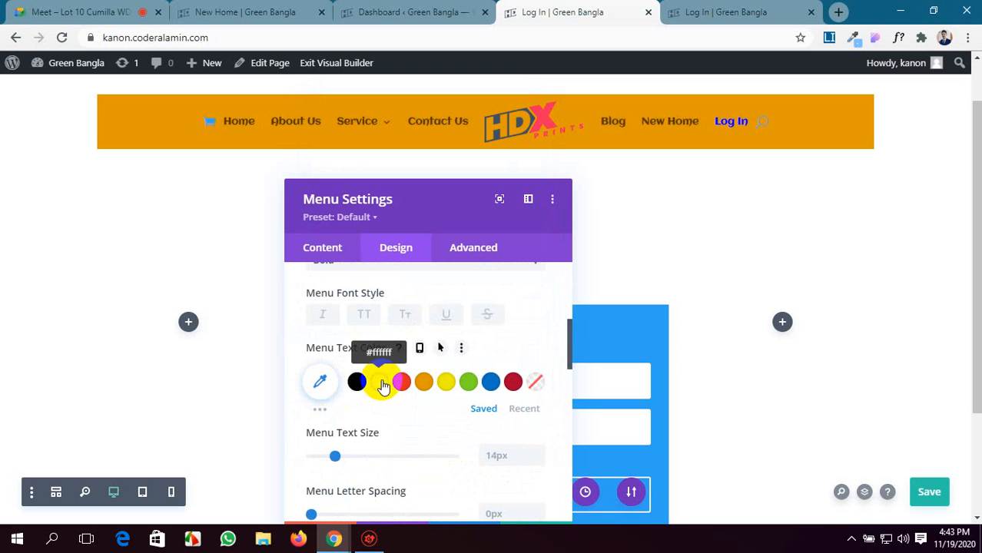
pyautogui.click(382, 384)
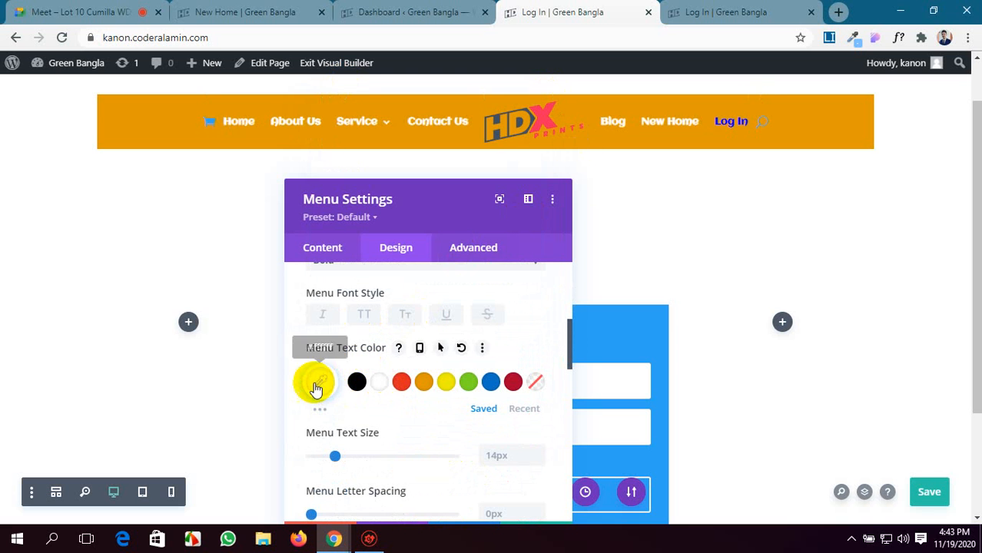
pyautogui.click(318, 409)
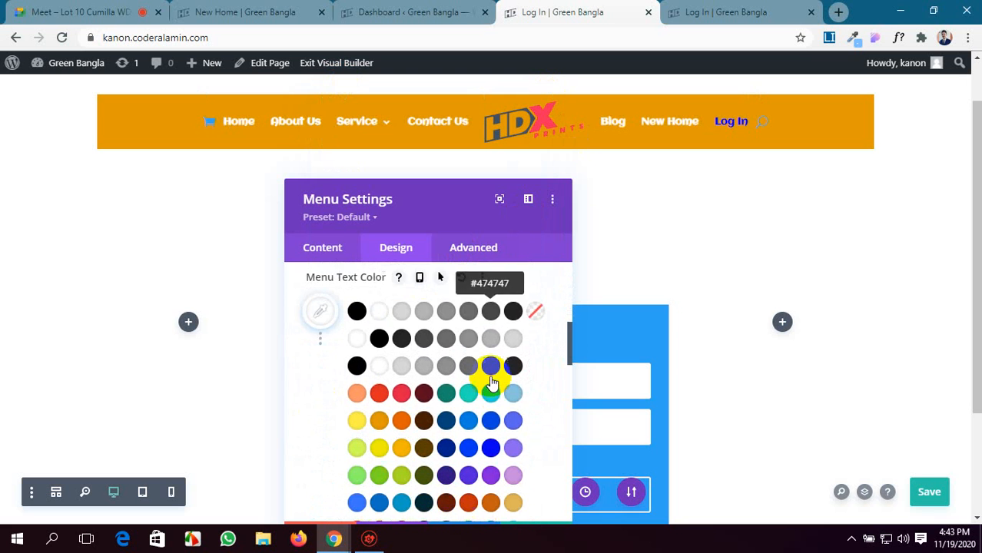
pyautogui.click(491, 374)
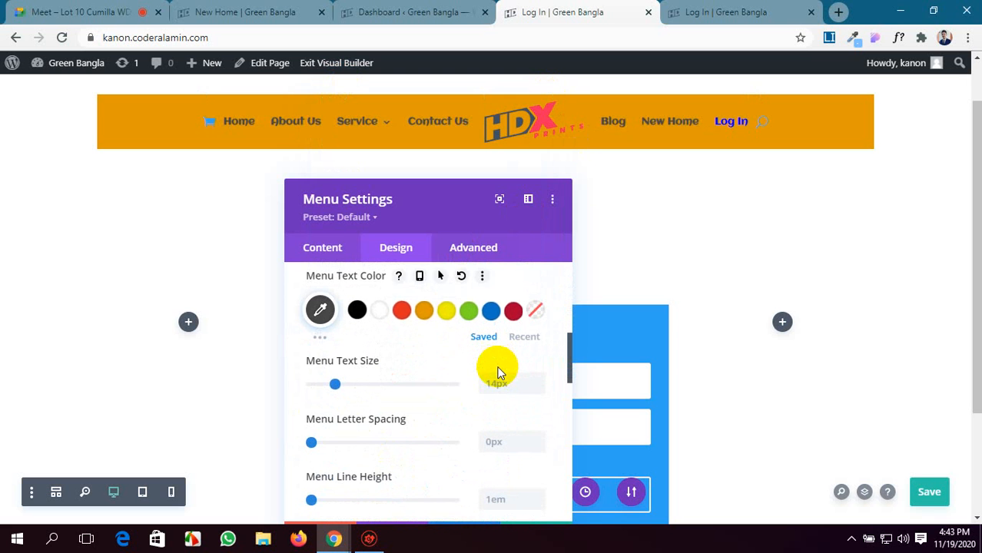
# Set the Menu Text Size to 17px, the Menu Letter Spacing to 1px and the Menu Line Height to 1.1em.
pyautogui.scroll(-1, 411, 329)
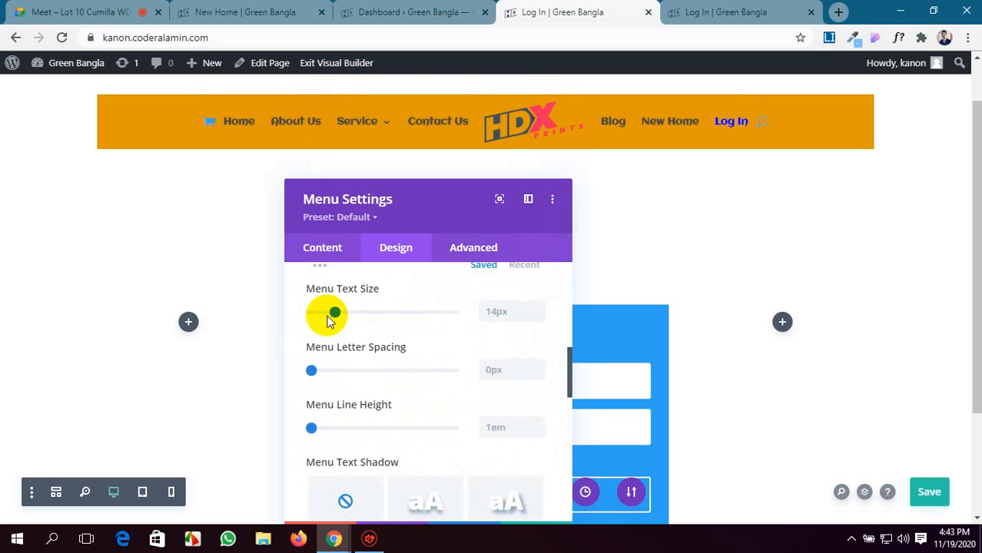
pyautogui.moveTo(338, 315); pyautogui.dragTo(372, 314)
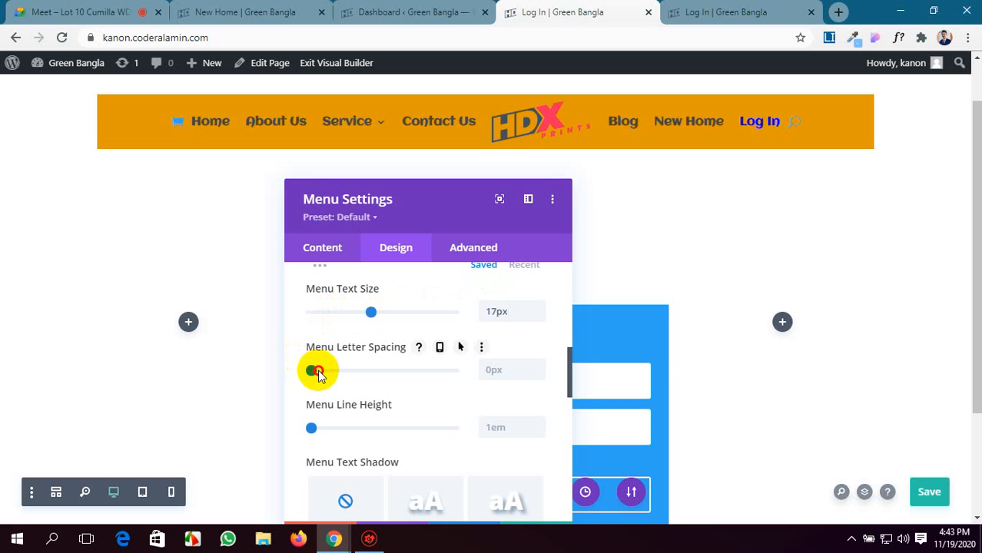
pyautogui.moveTo(317, 372); pyautogui.dragTo(326, 372)
pyautogui.scroll(-1, 364, 369)
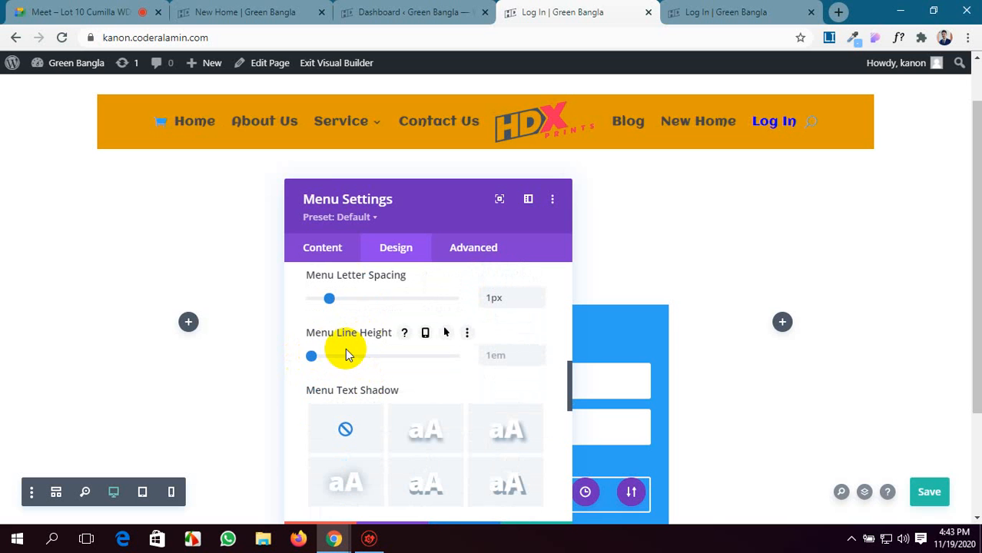
pyautogui.moveTo(314, 359); pyautogui.dragTo(321, 360)
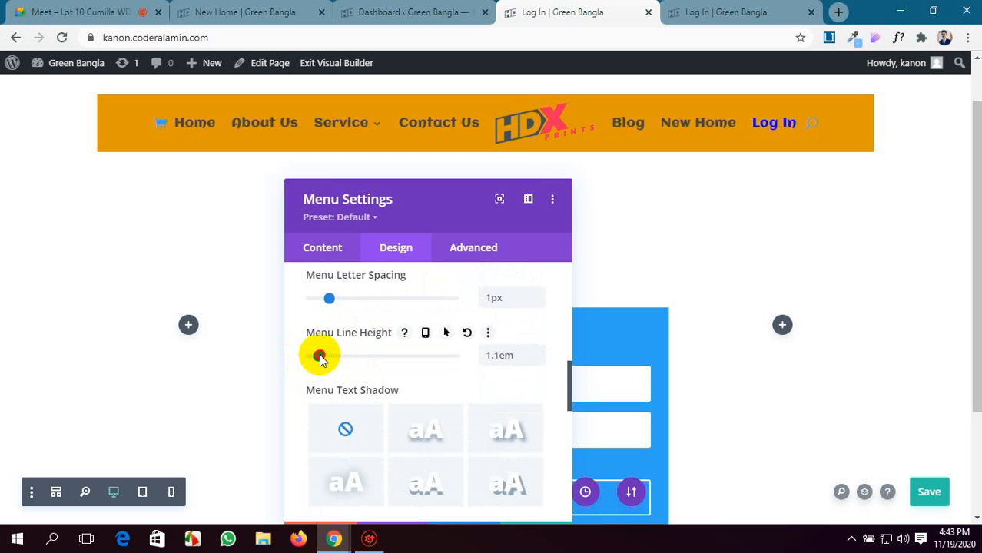
# Expand the Icons design options and set the Hamburger Menu Icon Color to green after trying red (#e02b20).
pyautogui.scroll(4, 401, 340)
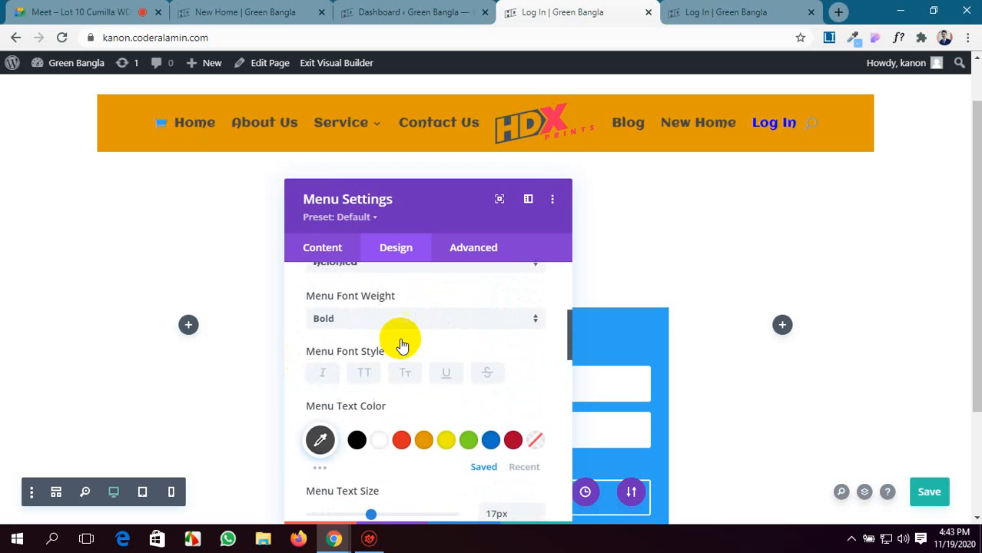
pyautogui.scroll(-3, 400, 345)
pyautogui.scroll(-5, 401, 346)
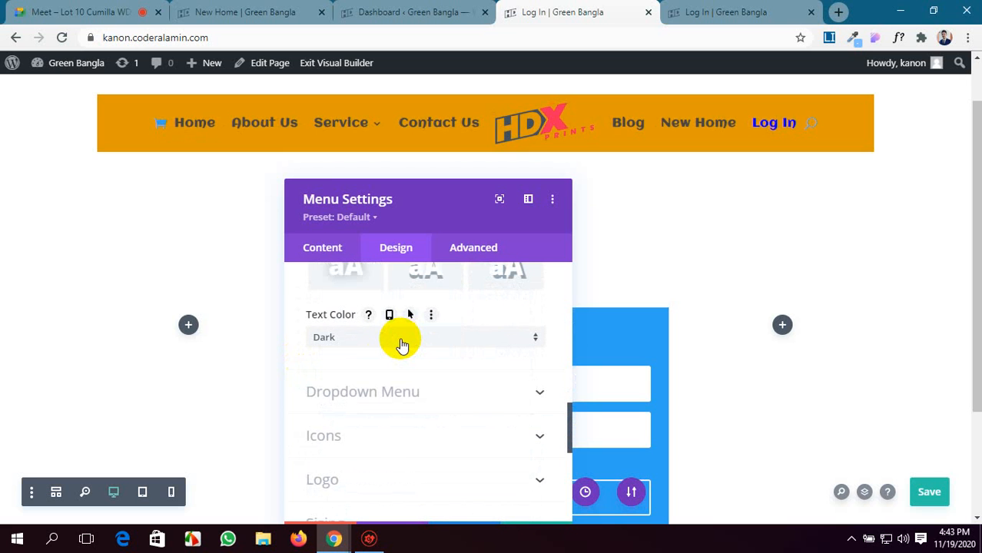
pyautogui.scroll(-1, 401, 345)
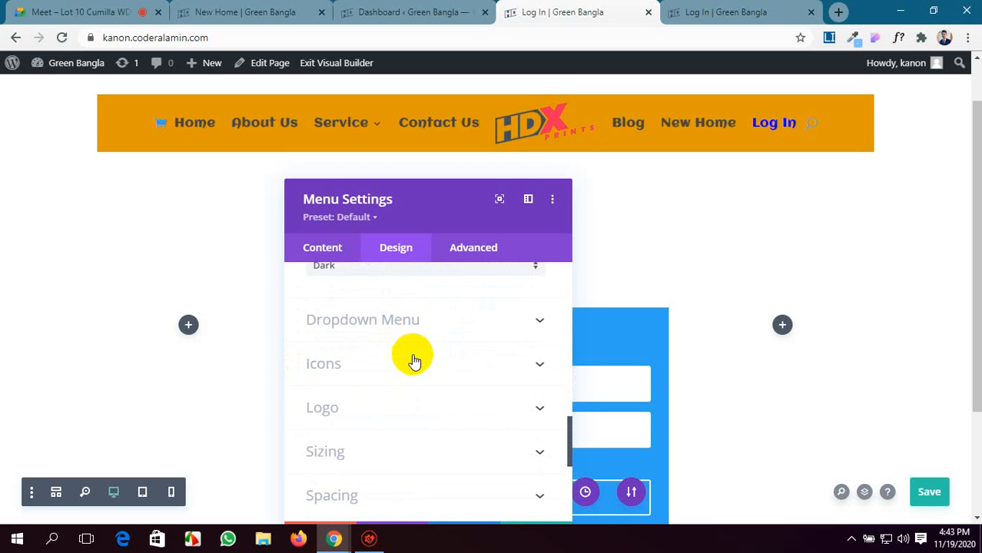
pyautogui.click(413, 363)
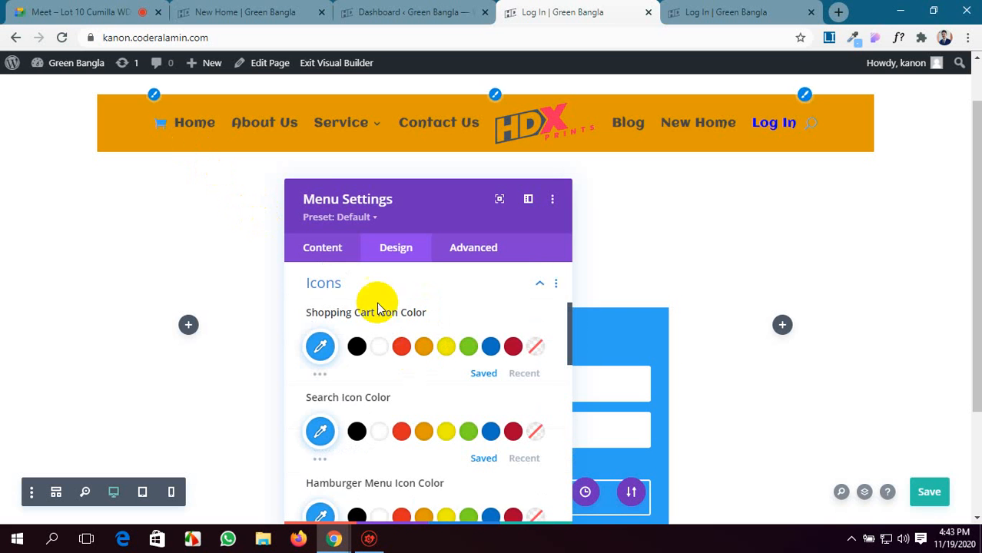
pyautogui.scroll(-1, 322, 338)
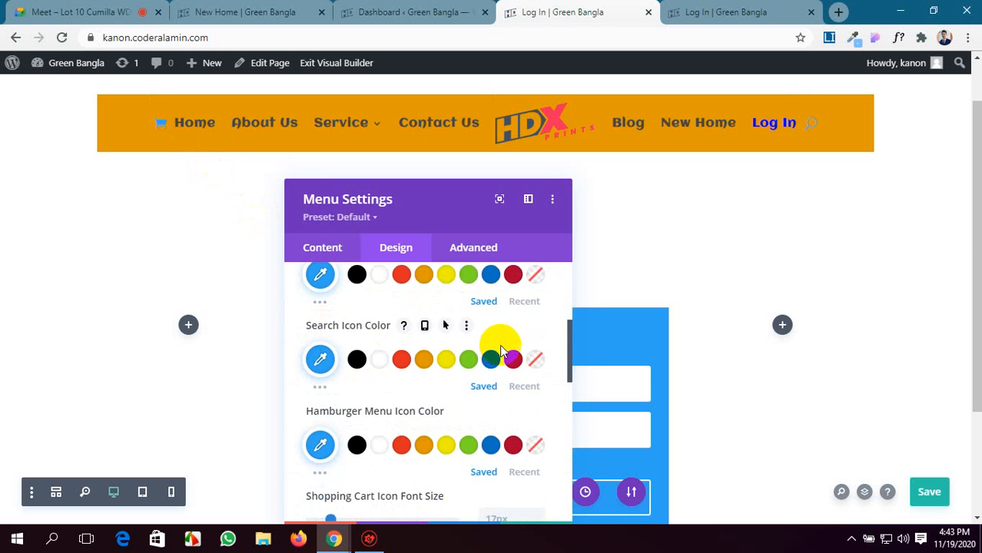
pyautogui.scroll(-1, 350, 359)
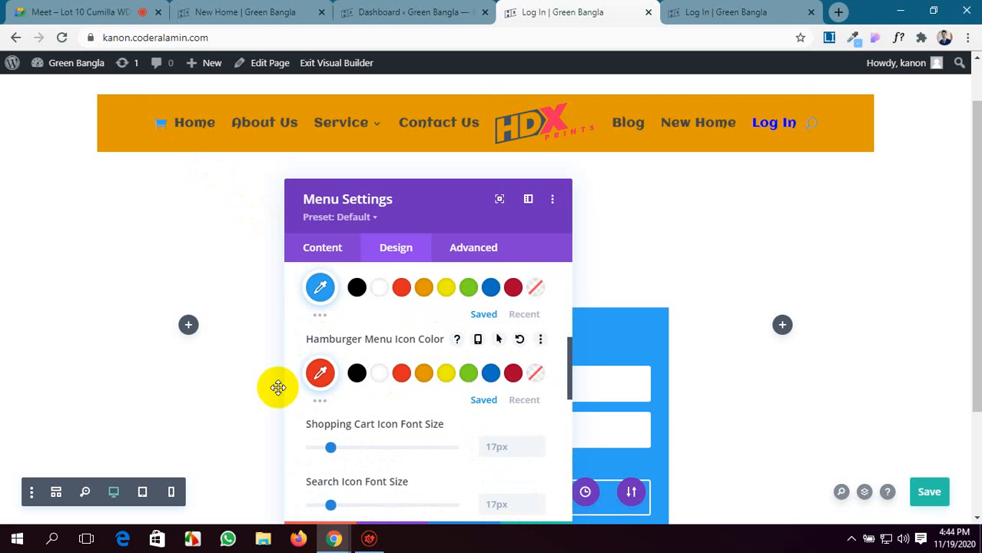
pyautogui.click(321, 374)
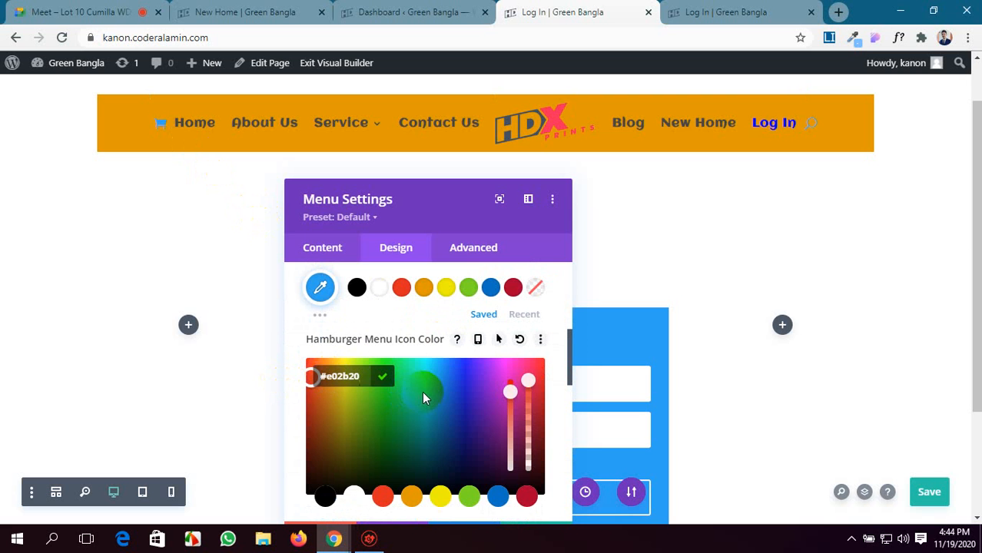
pyautogui.moveTo(416, 397); pyautogui.dragTo(367, 378)
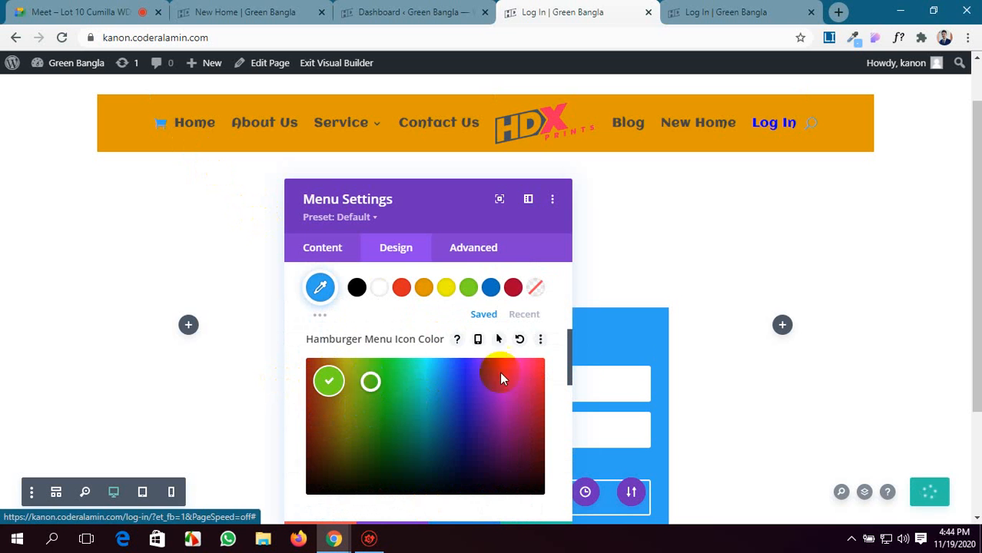
# Set the shopping cart icon to 21px and red (#e02b20), and the Search Icon Color to green (#7cda24).
pyautogui.scroll(-3, 542, 320)
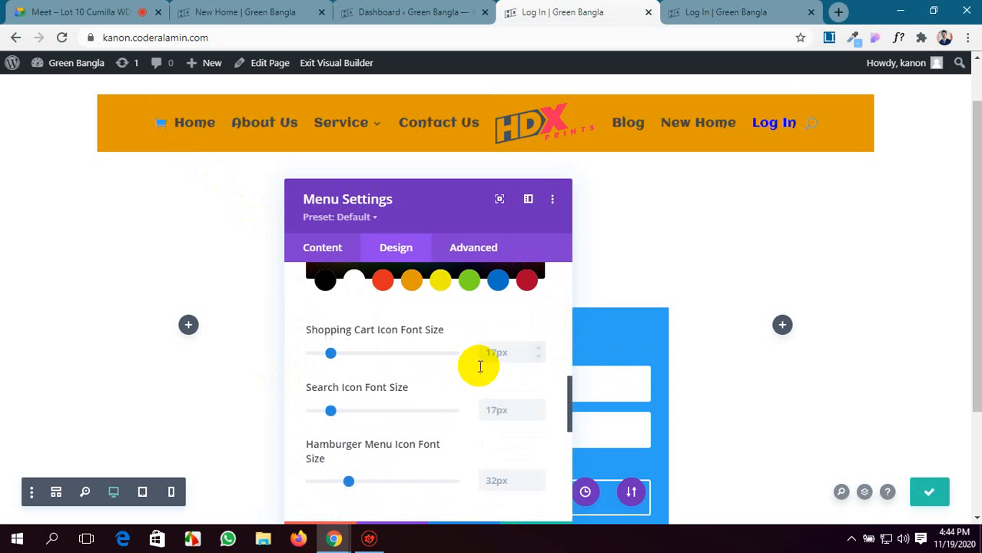
pyautogui.moveTo(333, 355); pyautogui.dragTo(336, 355)
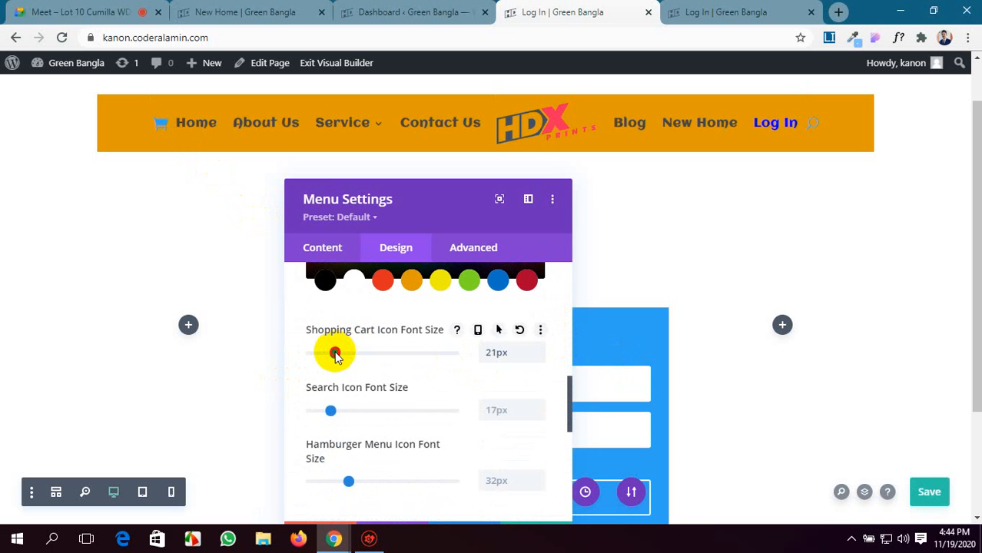
pyautogui.scroll(5, 377, 342)
pyautogui.scroll(-1, 384, 343)
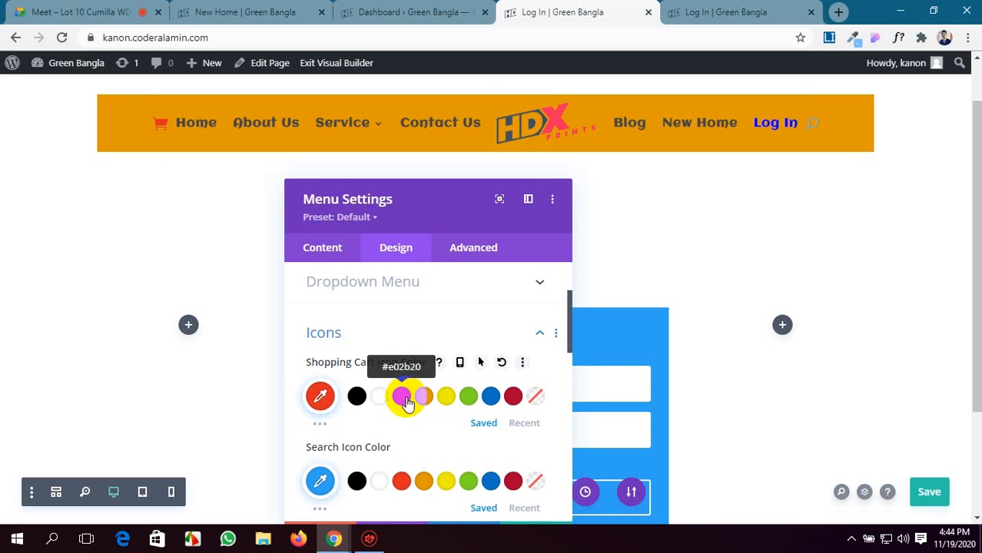
pyautogui.scroll(-1, 453, 431)
pyautogui.click(460, 413)
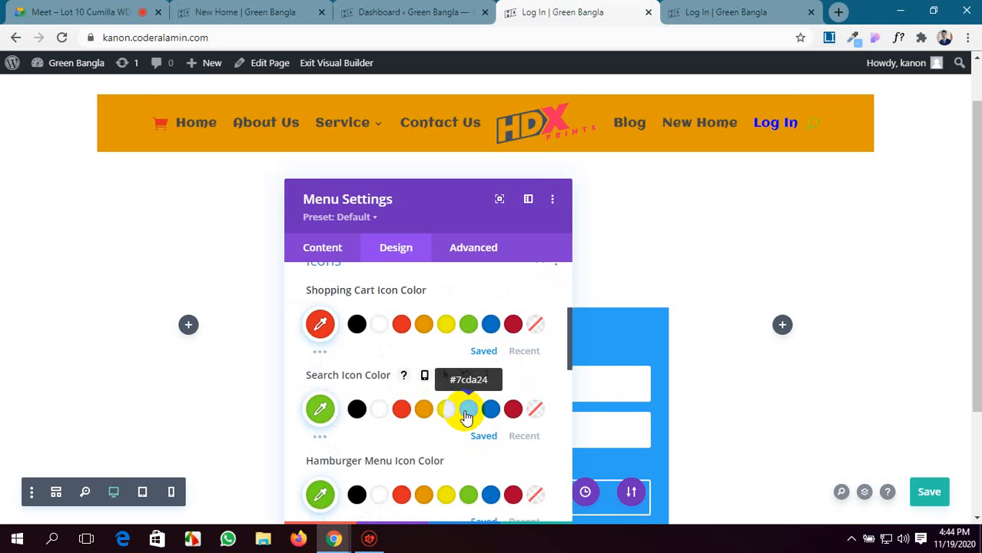
# Expand the Logo design options and review the rounded corners, border, box shadow and image filter settings.
pyautogui.scroll(-2, 408, 426)
pyautogui.scroll(-4, 408, 426)
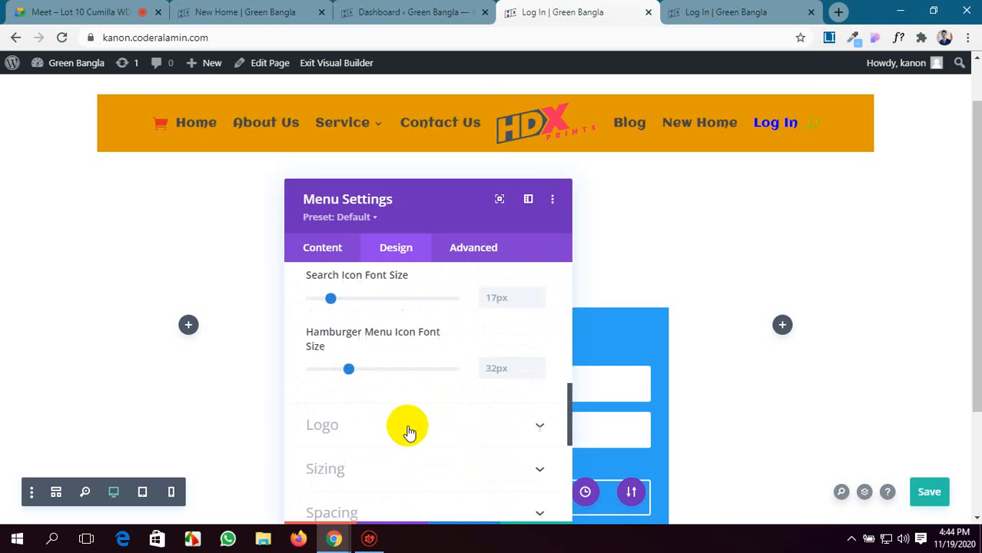
pyautogui.click(442, 318)
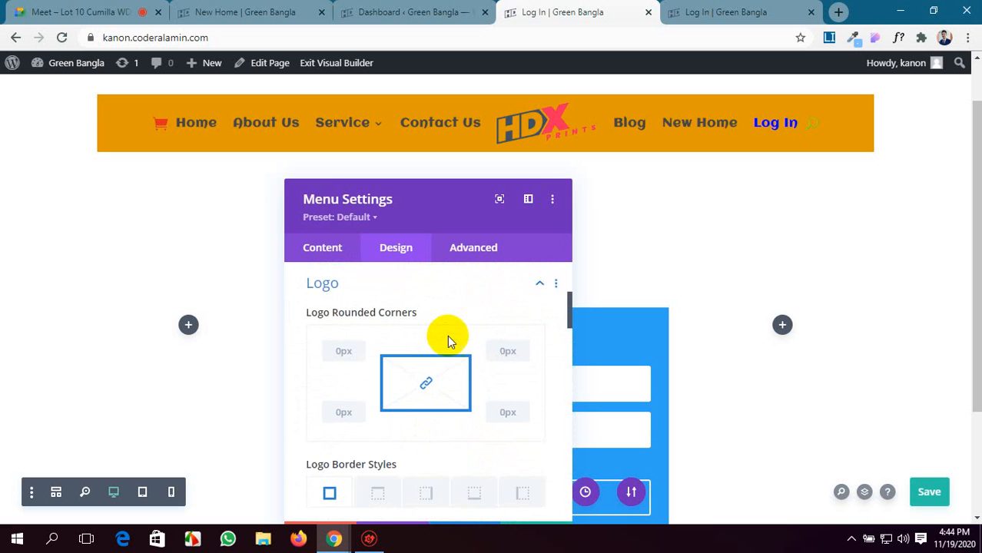
pyautogui.scroll(-1, 447, 342)
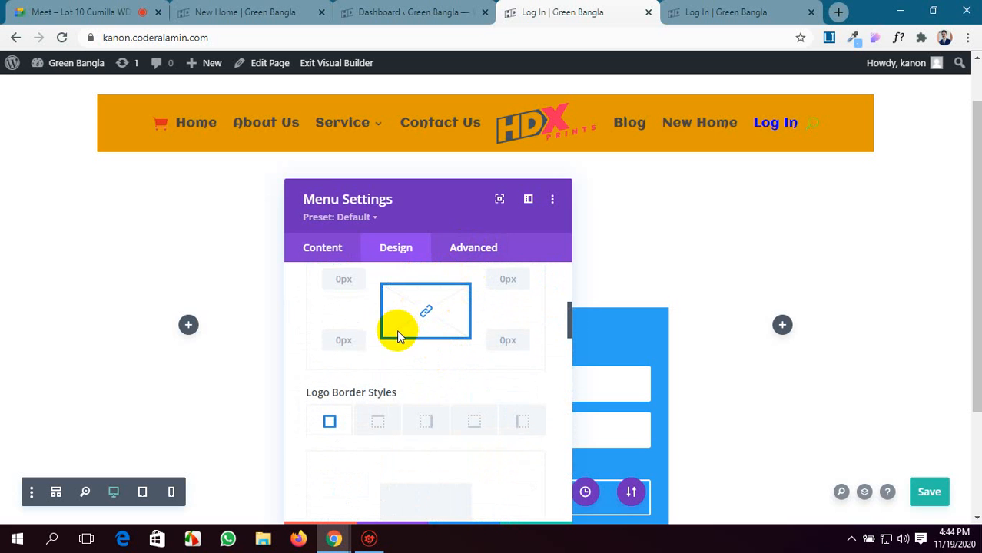
pyautogui.scroll(1, 313, 285)
pyautogui.scroll(-5, 359, 328)
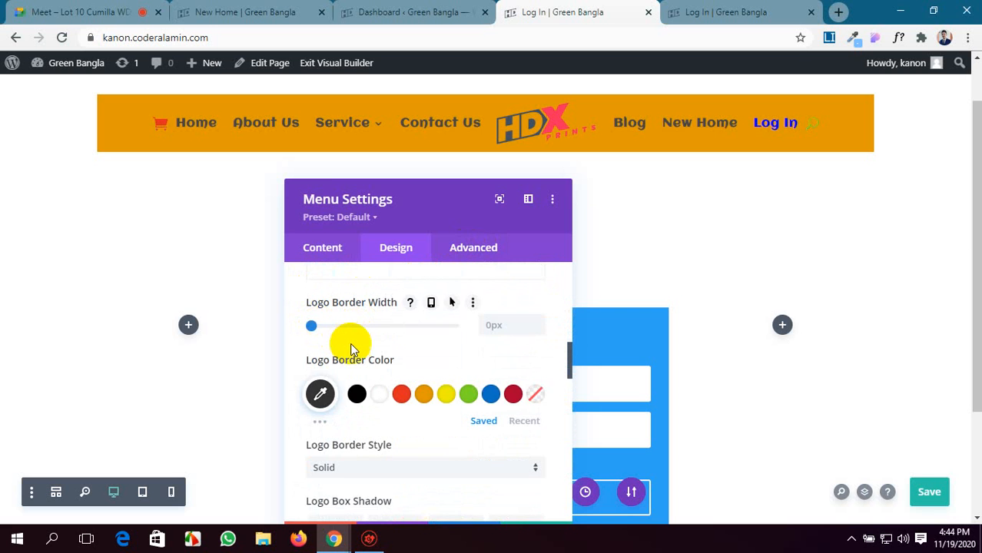
pyautogui.scroll(-2, 350, 330)
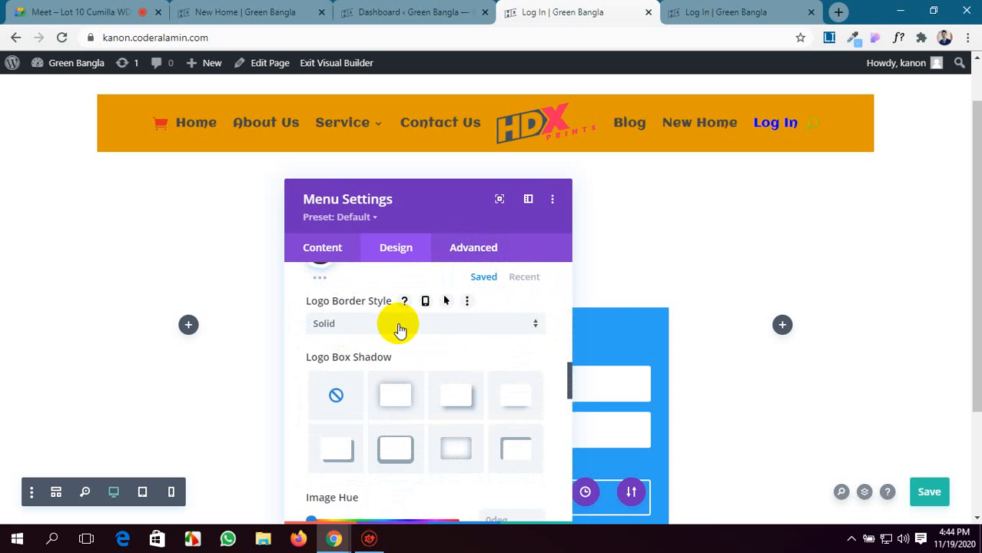
pyautogui.scroll(-7, 404, 337)
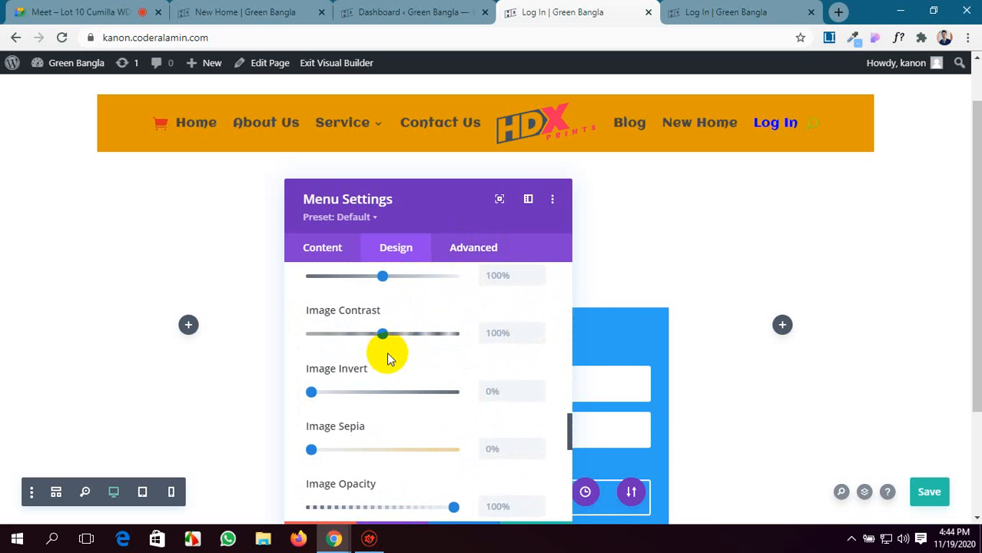
pyautogui.scroll(-3, 388, 359)
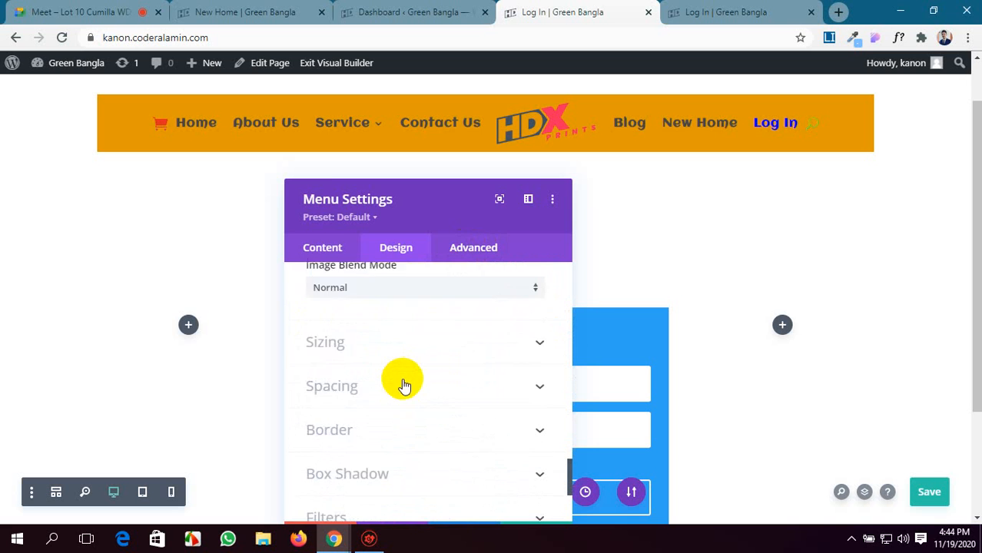
# Expand the Menu module's Sizing design options and set the Module Alignment to right.
pyautogui.click(400, 326)
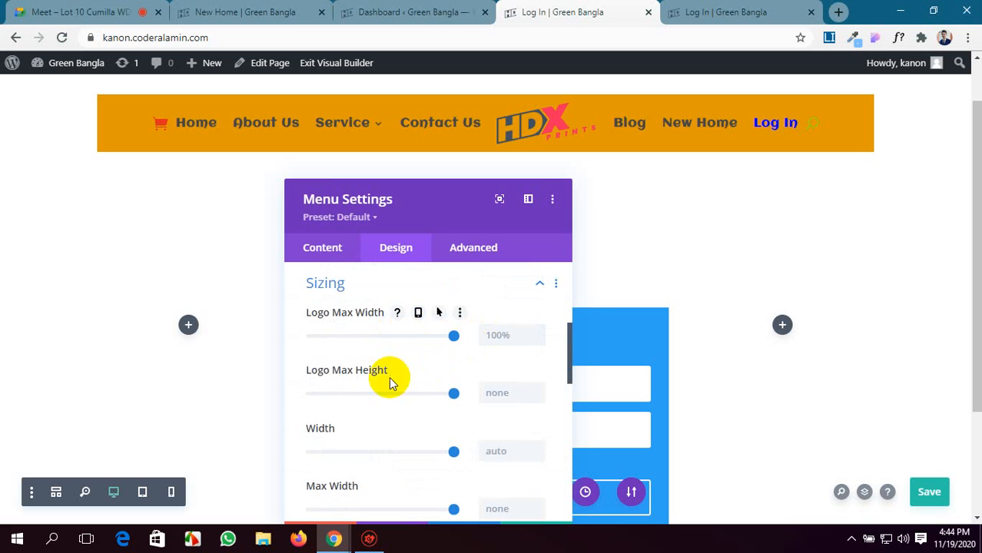
pyautogui.scroll(-1, 390, 377)
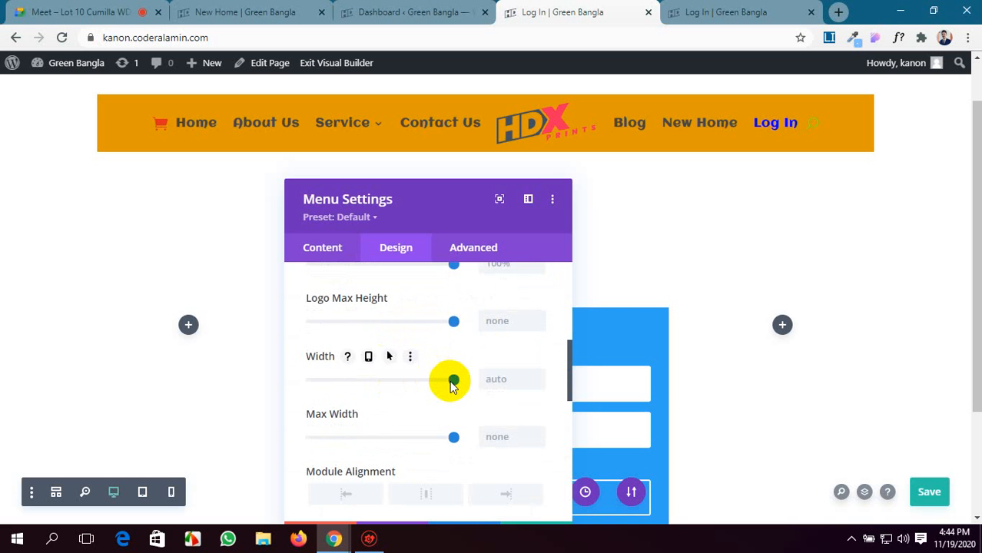
pyautogui.scroll(-1, 453, 387)
pyautogui.scroll(-1, 451, 384)
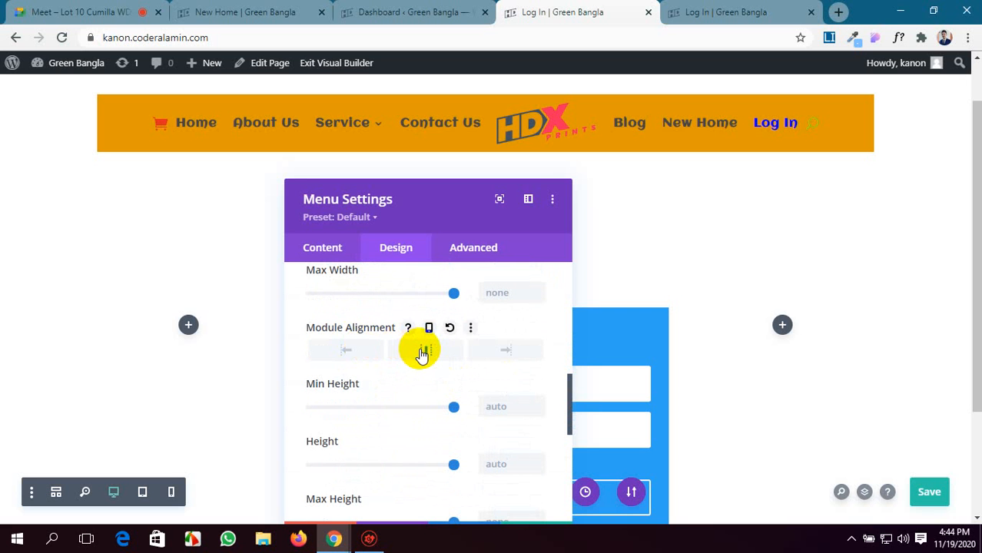
pyautogui.click(500, 350)
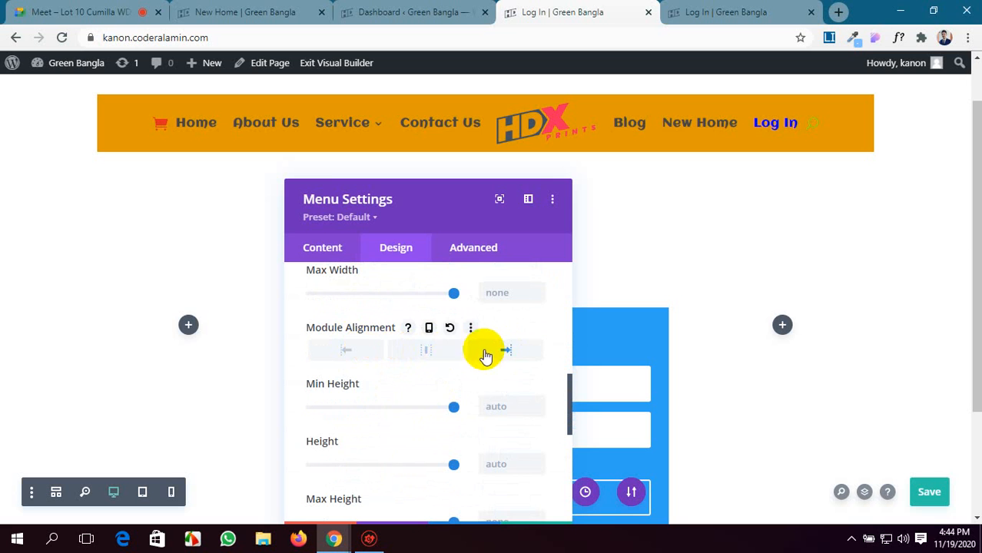
pyautogui.scroll(-3, 401, 391)
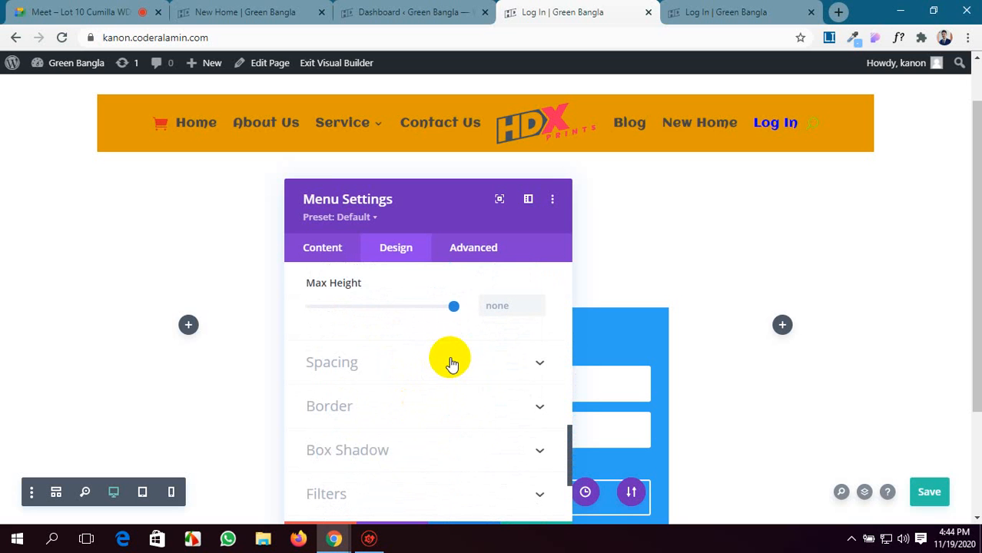
pyautogui.scroll(-2, 451, 364)
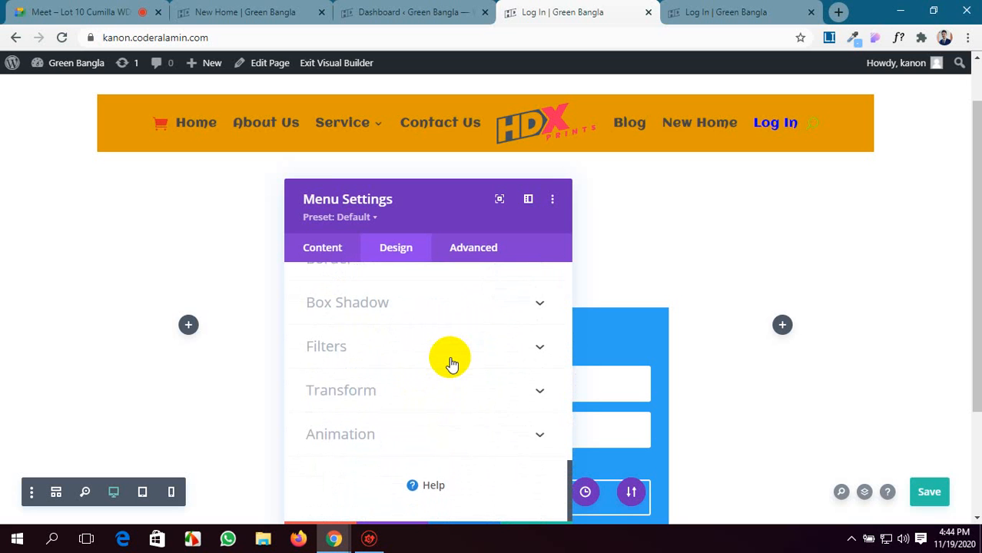
# Review the Menu module's advanced option groups, from CSS ID & Classes and Custom CSS to Position and Scroll Effects.
pyautogui.click(473, 247)
pyautogui.scroll(-1, 440, 417)
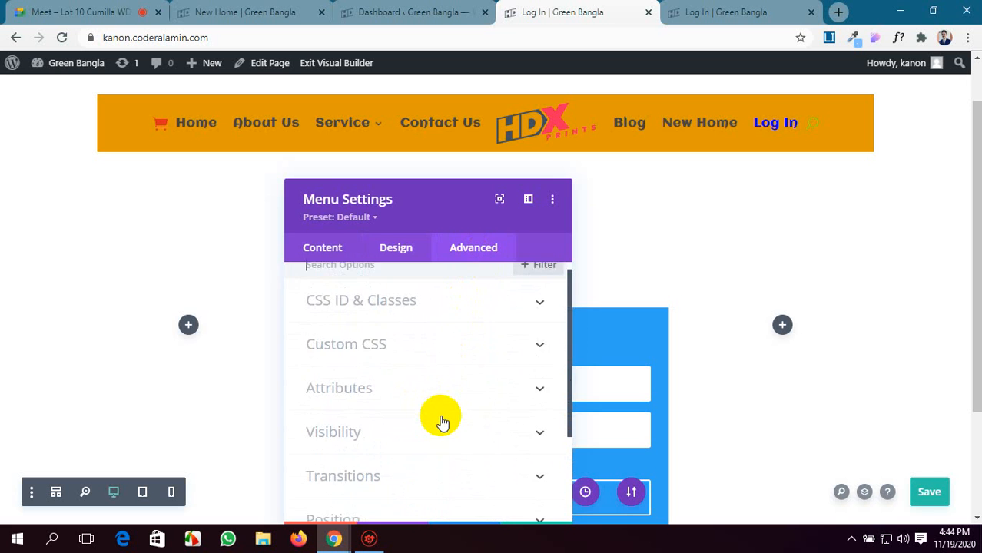
pyautogui.scroll(-1, 442, 421)
pyautogui.scroll(1, 442, 421)
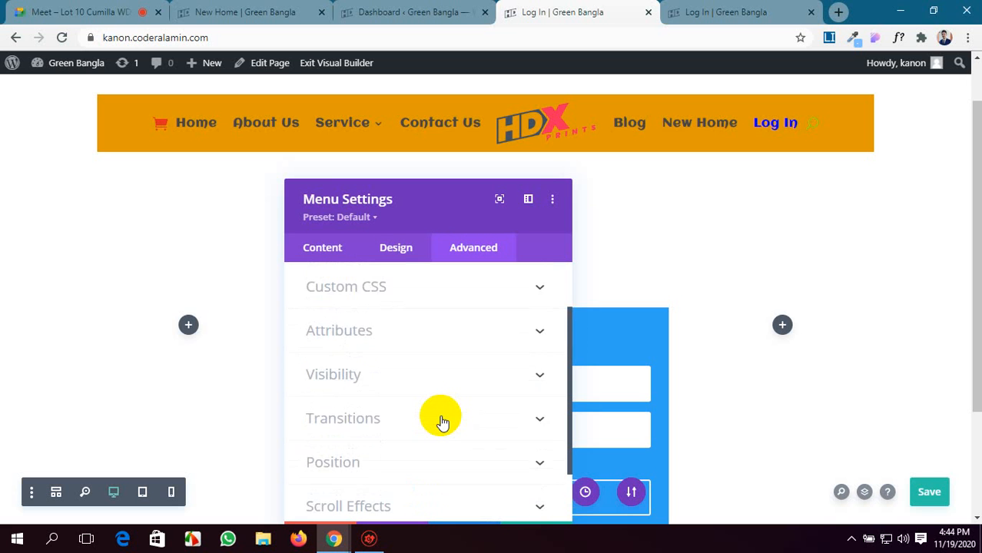
pyautogui.scroll(-1, 442, 421)
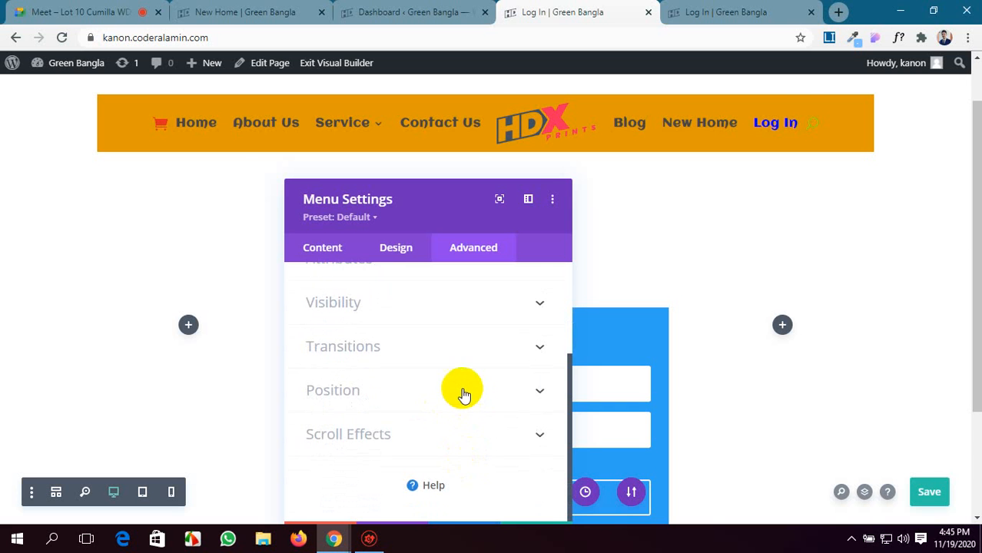
pyautogui.scroll(1, 437, 361)
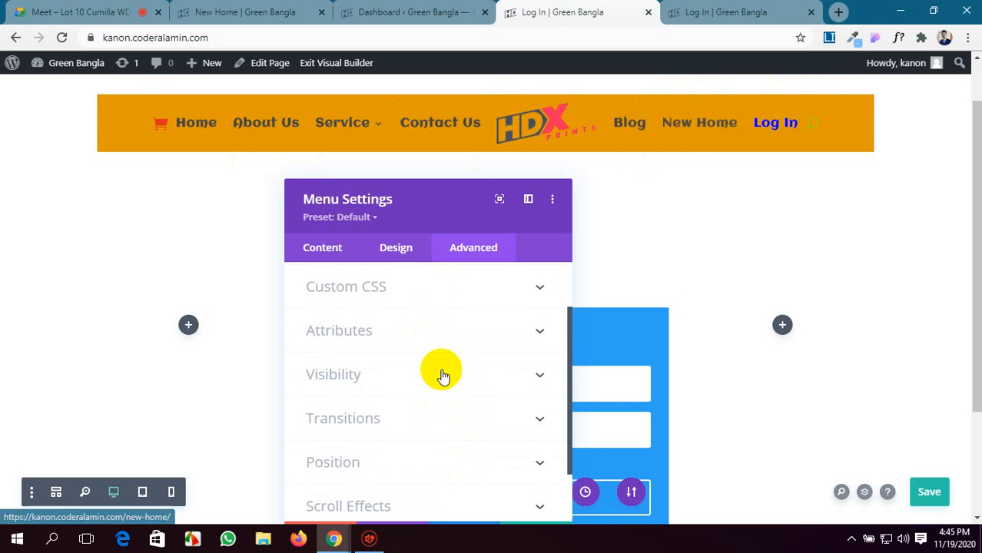
pyautogui.scroll(-1, 442, 380)
# Expand the Menu module's Layout design options and try the Centered and Left Aligned styles.
pyautogui.click(396, 247)
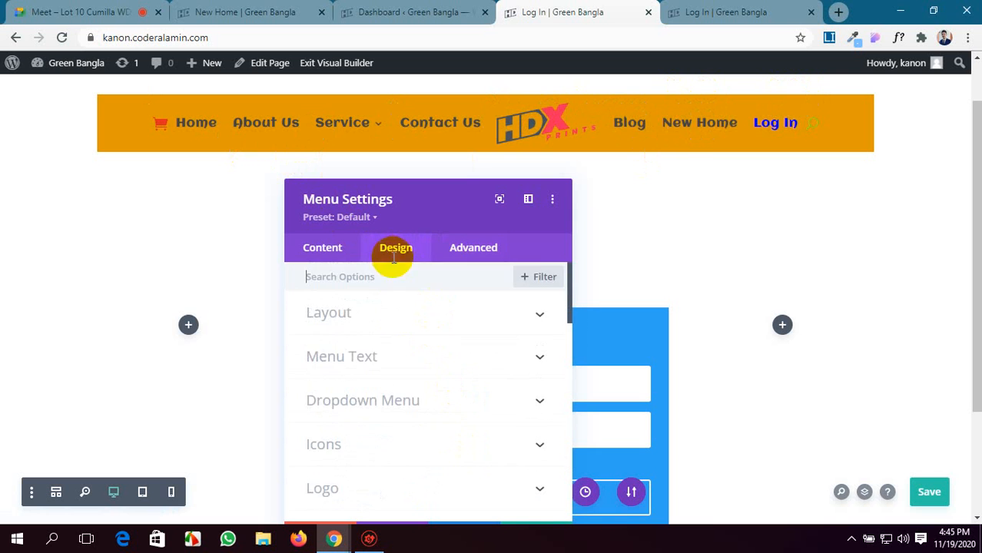
pyautogui.scroll(-2, 401, 320)
pyautogui.scroll(2, 403, 323)
pyautogui.click(403, 322)
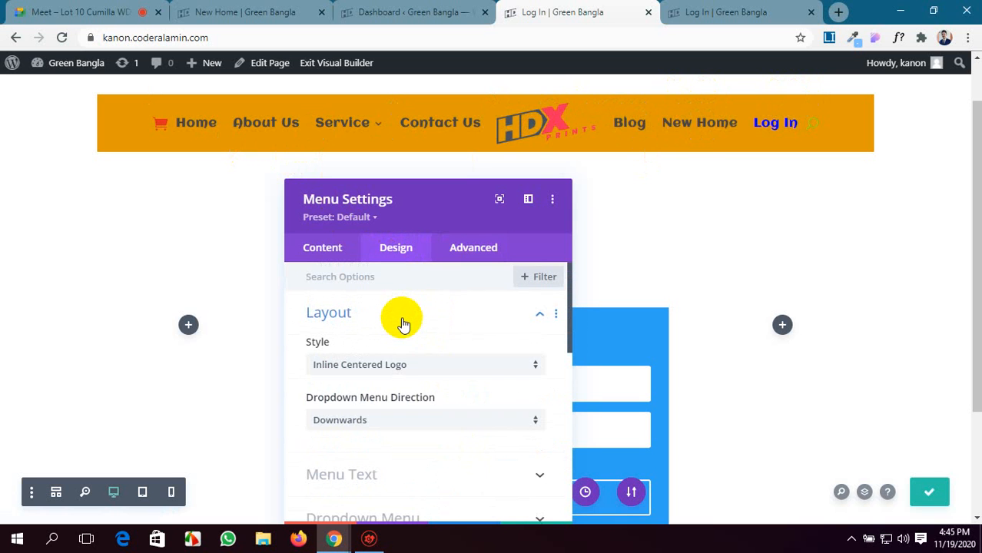
pyautogui.click(413, 372)
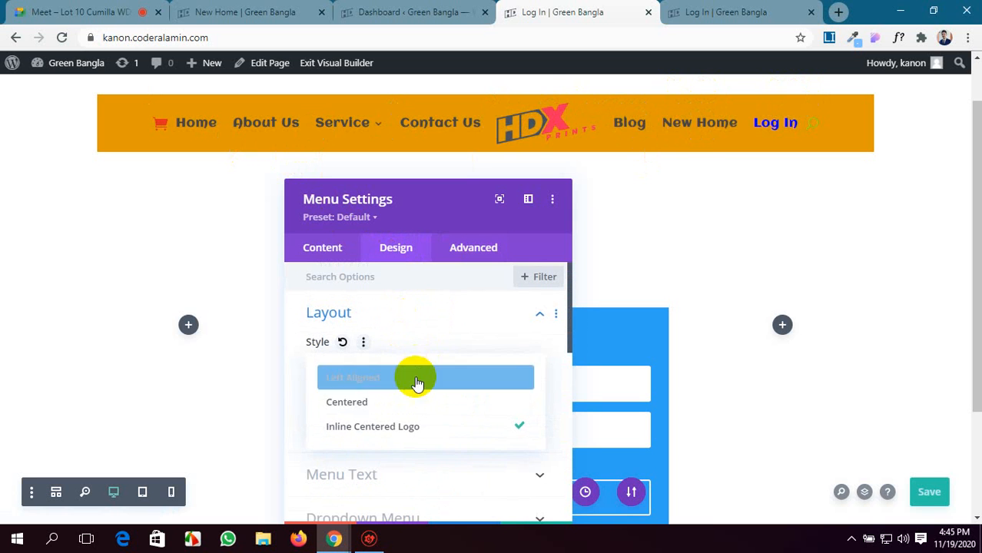
pyautogui.click(414, 404)
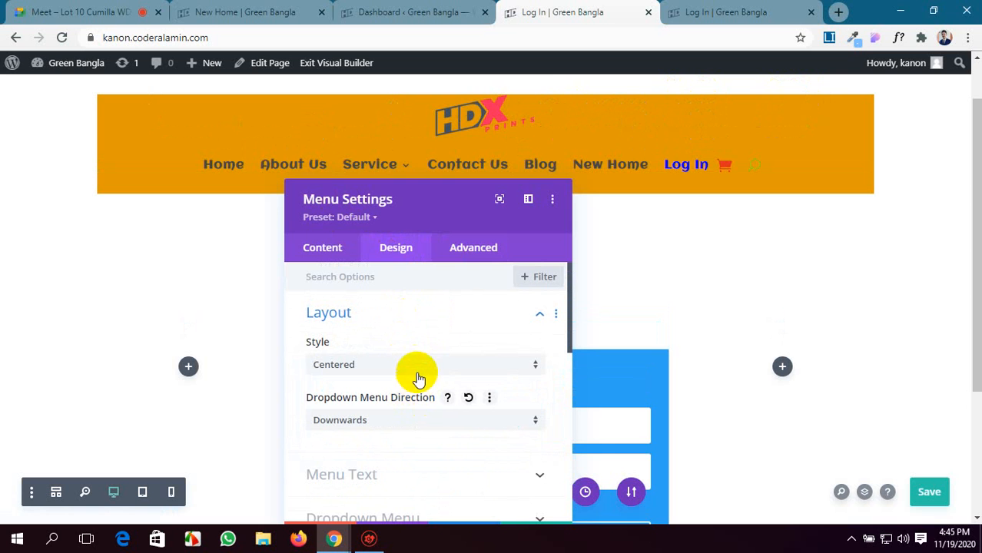
pyautogui.click(419, 377)
pyautogui.click(415, 378)
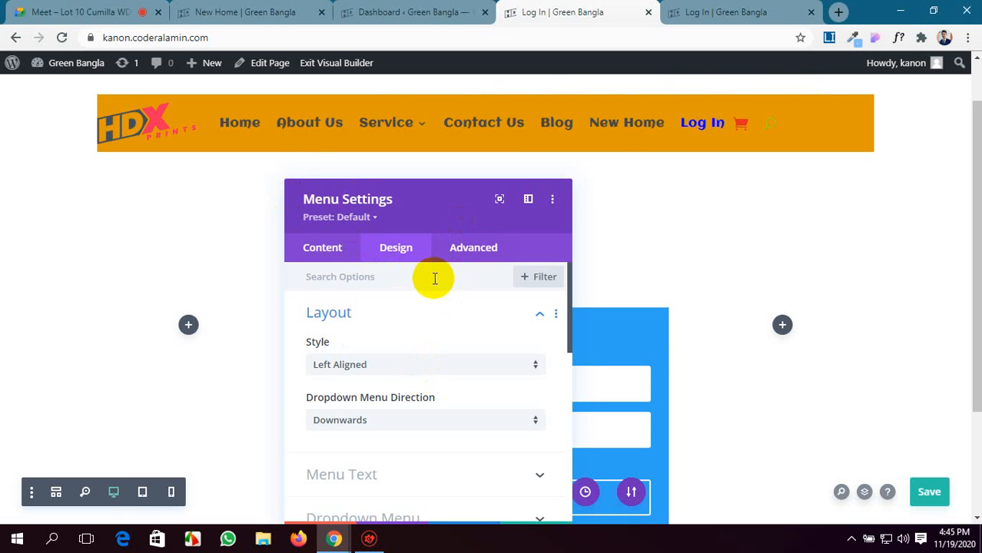
# Review the Menu module's content option groups and the design option groups from Layout down to Animation.
pyautogui.scroll(-2, 400, 338)
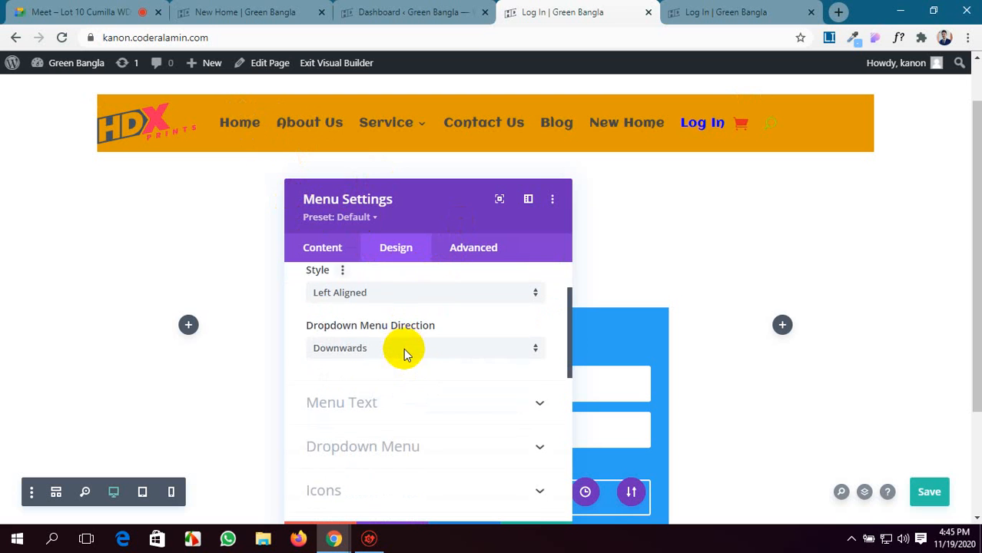
pyautogui.scroll(2, 406, 355)
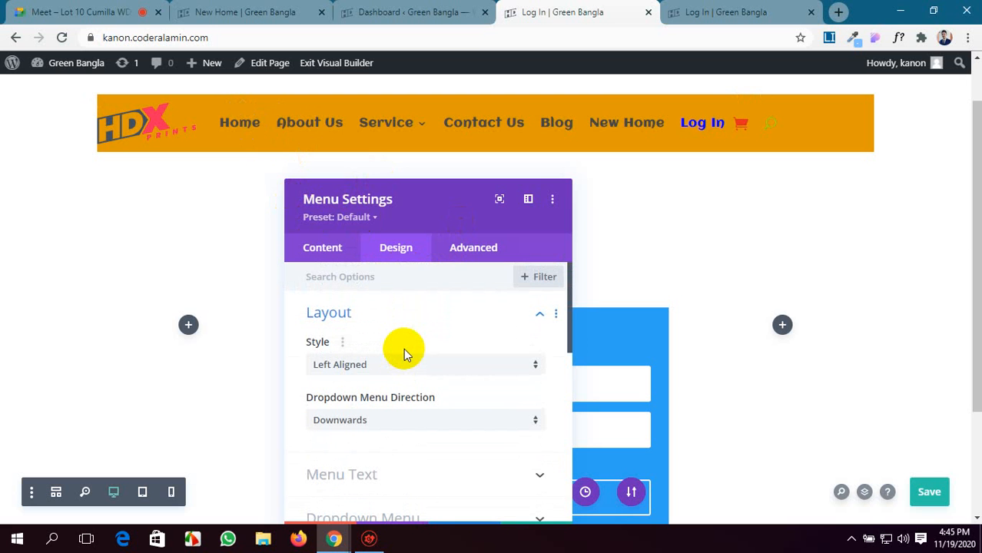
pyautogui.click(323, 246)
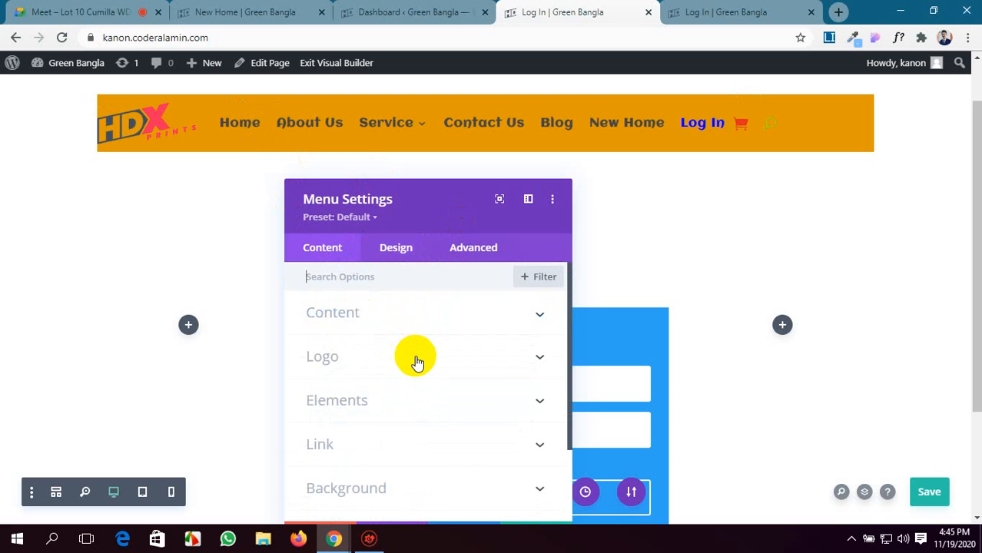
pyautogui.click(397, 247)
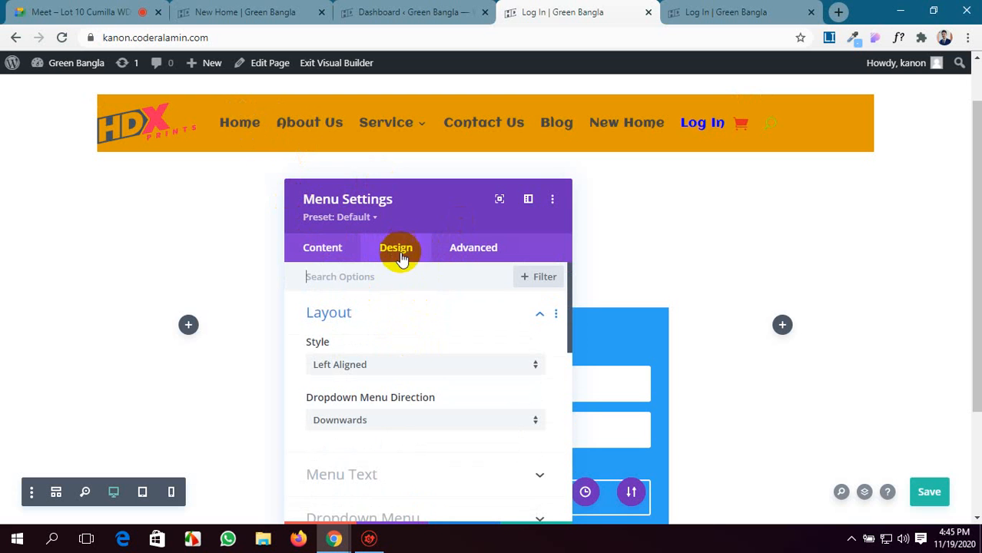
pyautogui.scroll(-1, 401, 345)
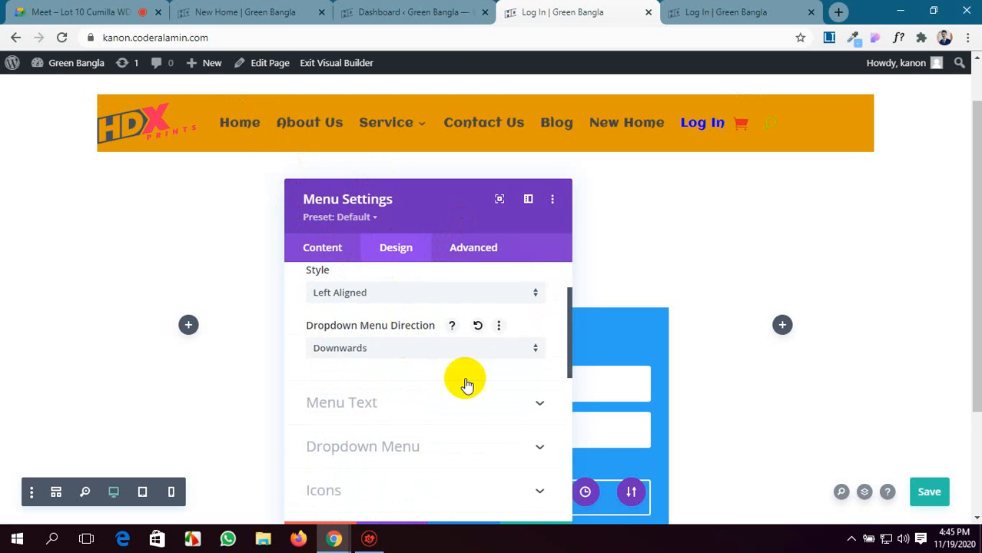
pyautogui.scroll(-4, 493, 385)
pyautogui.scroll(-2, 472, 380)
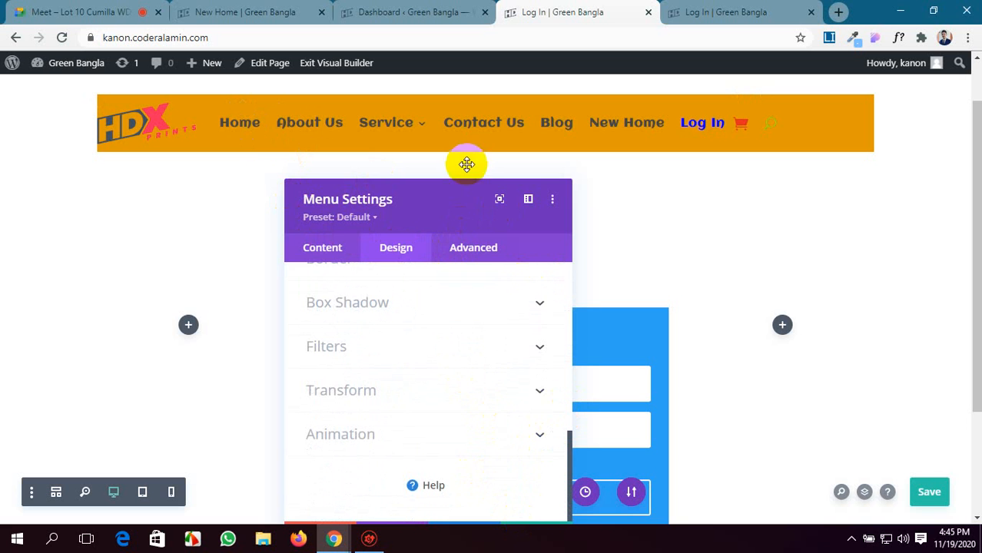
# Set the menu's layout style to Inline Centered Logo and save the module settings.
pyautogui.moveTo(445, 198); pyautogui.dragTo(454, 156)
pyautogui.scroll(8, 445, 330)
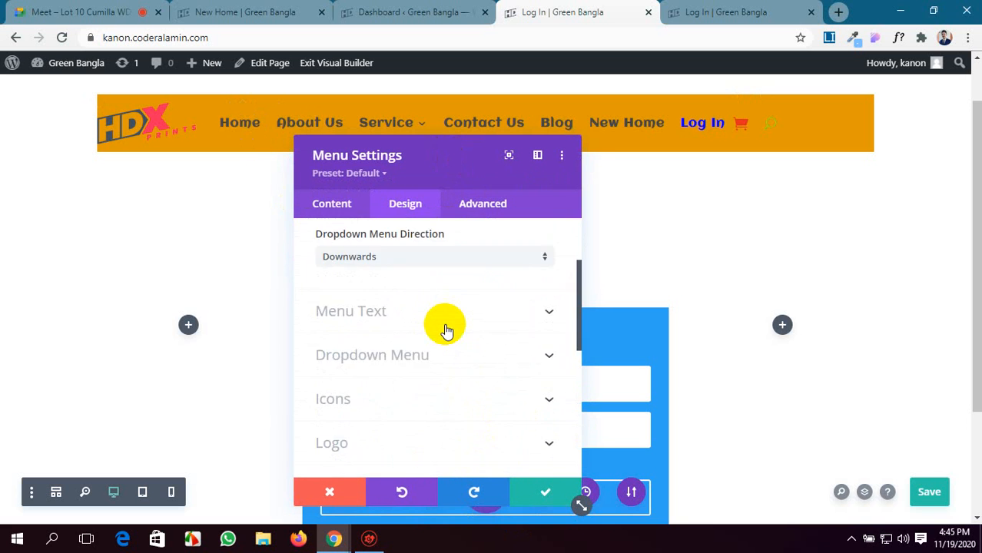
pyautogui.click(445, 330)
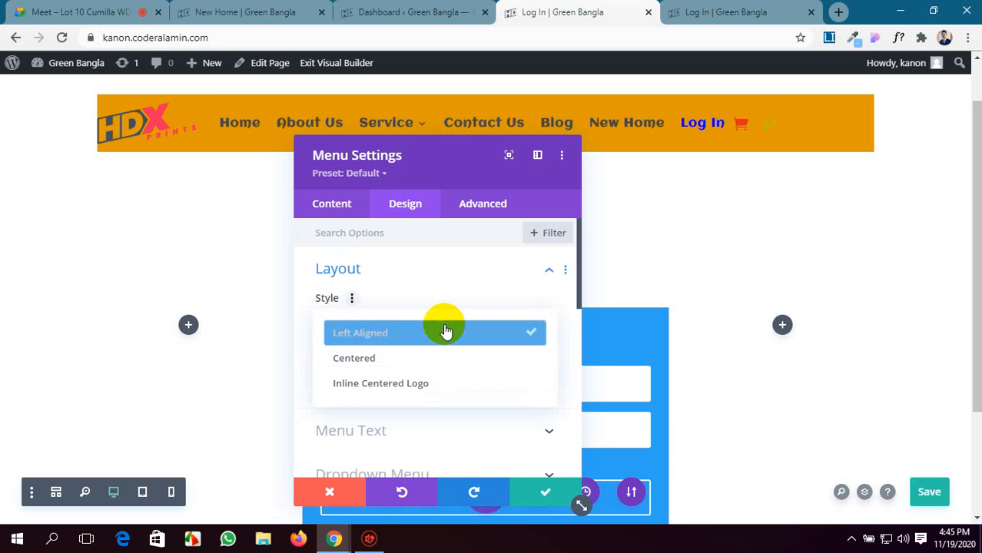
pyautogui.click(439, 383)
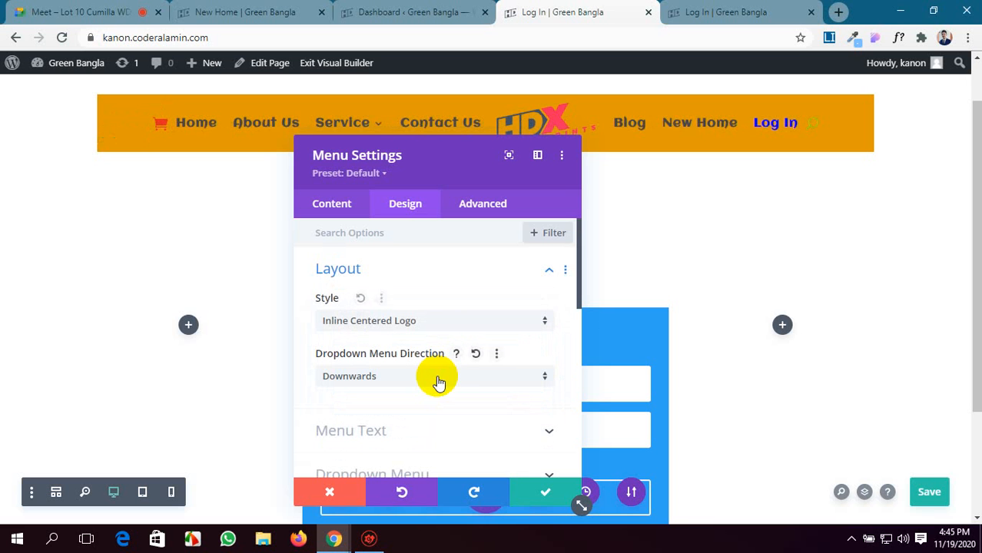
pyautogui.click(543, 495)
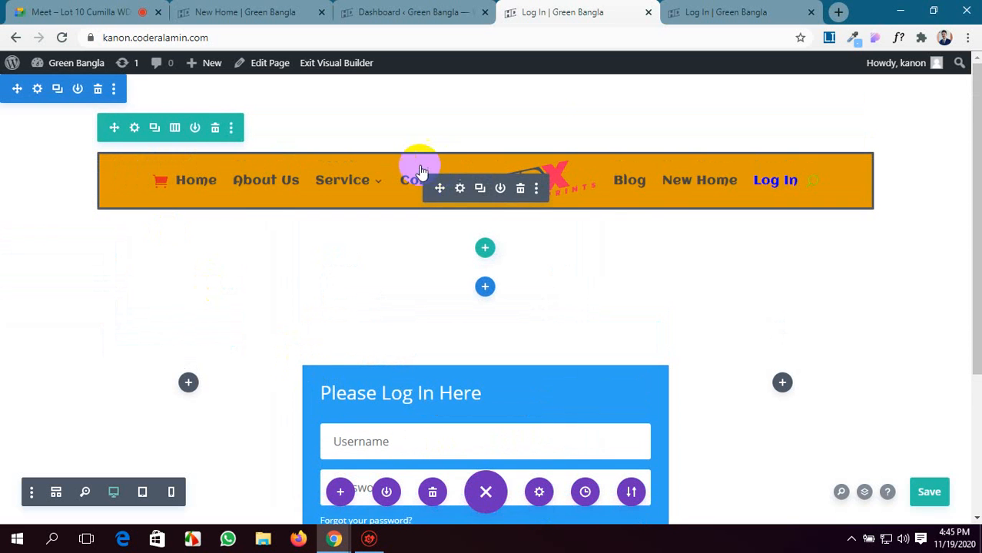
# Open the settings of the row containing the menu and expand its Sizing design options to the Width setting.
pyautogui.click(135, 128)
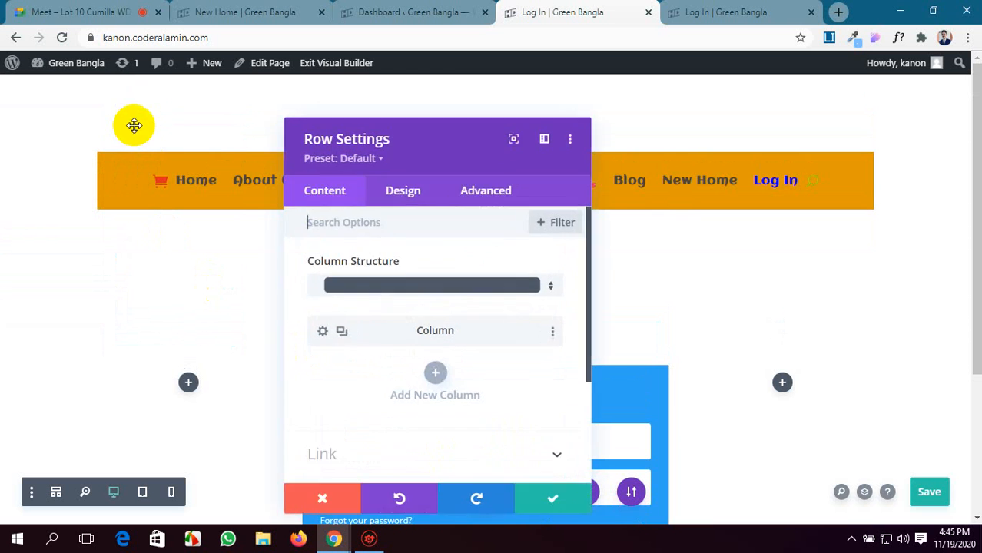
pyautogui.scroll(-3, 423, 328)
pyautogui.click(408, 200)
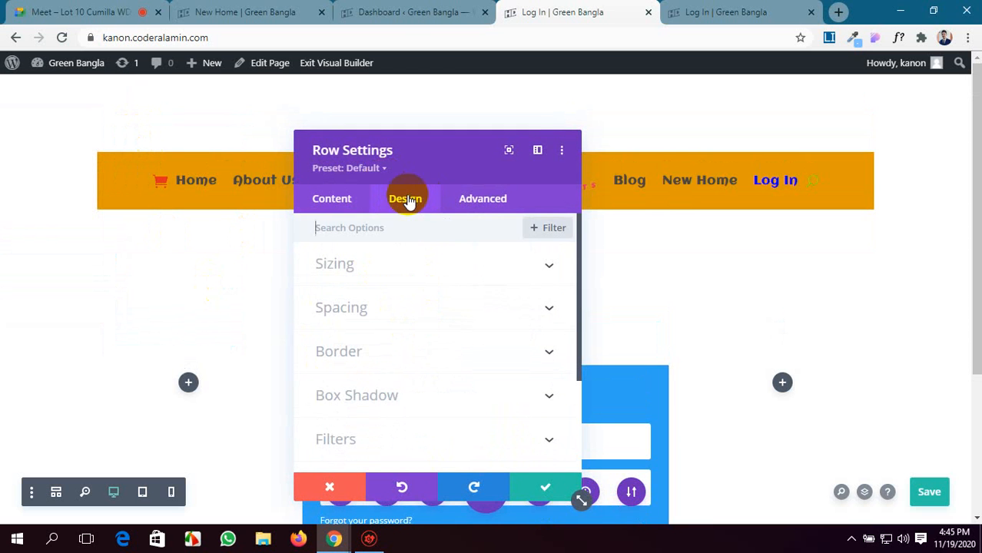
pyautogui.click(453, 265)
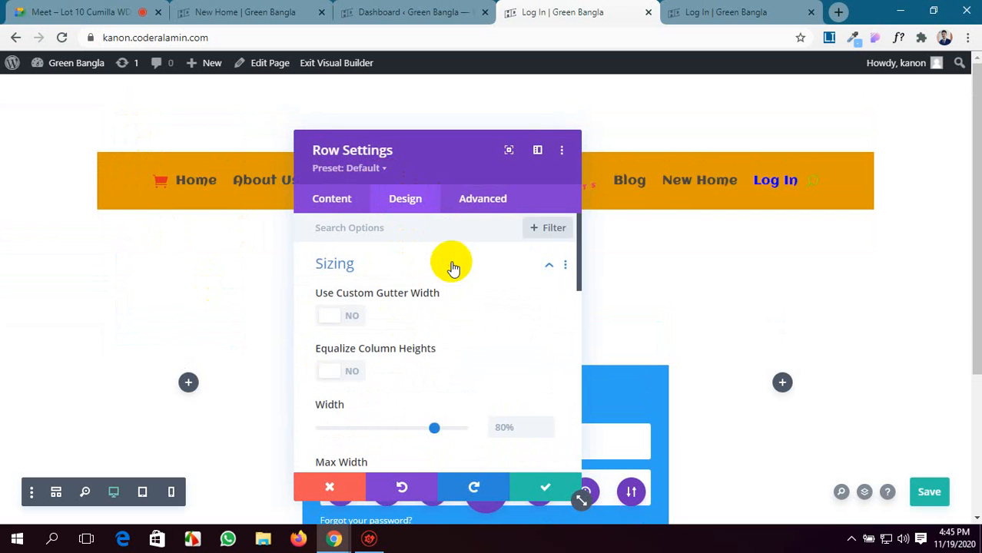
pyautogui.scroll(-2, 452, 334)
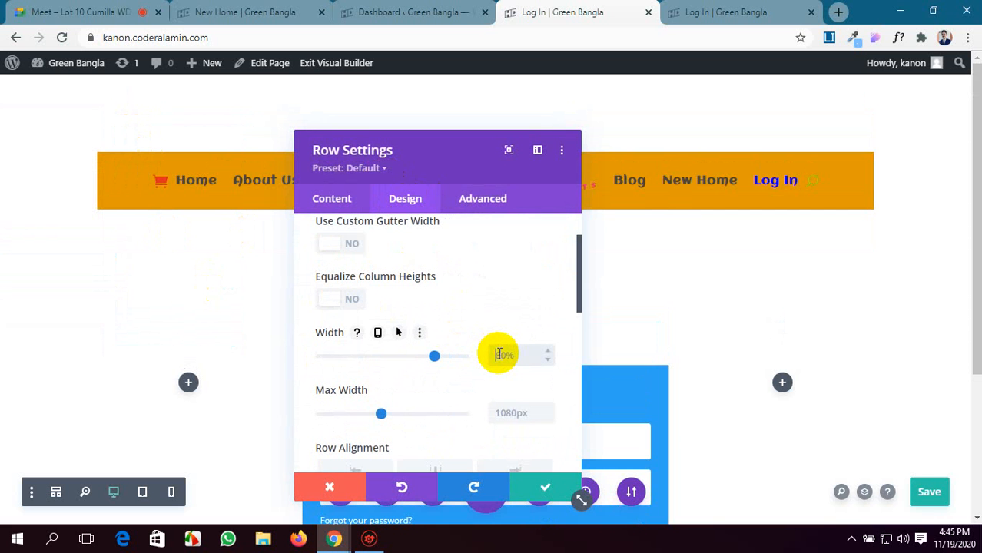
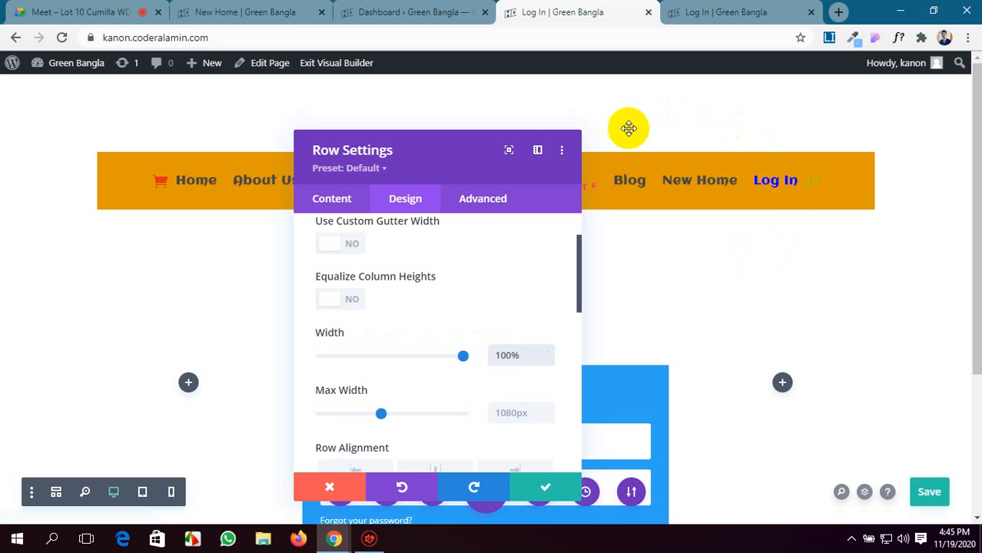
# Enable a custom gutter width for the row and set the gutter width to 4.
pyautogui.scroll(2, 379, 306)
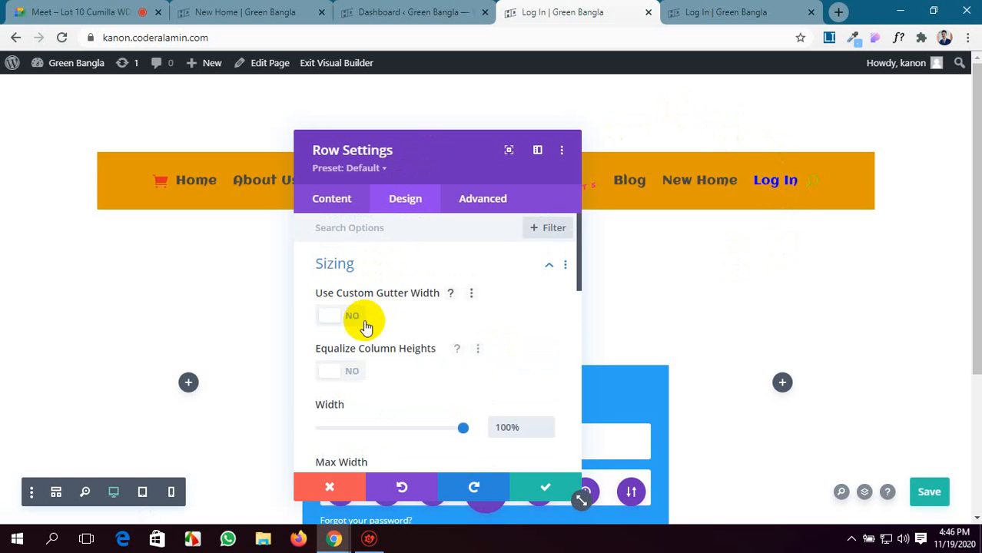
pyautogui.click(332, 318)
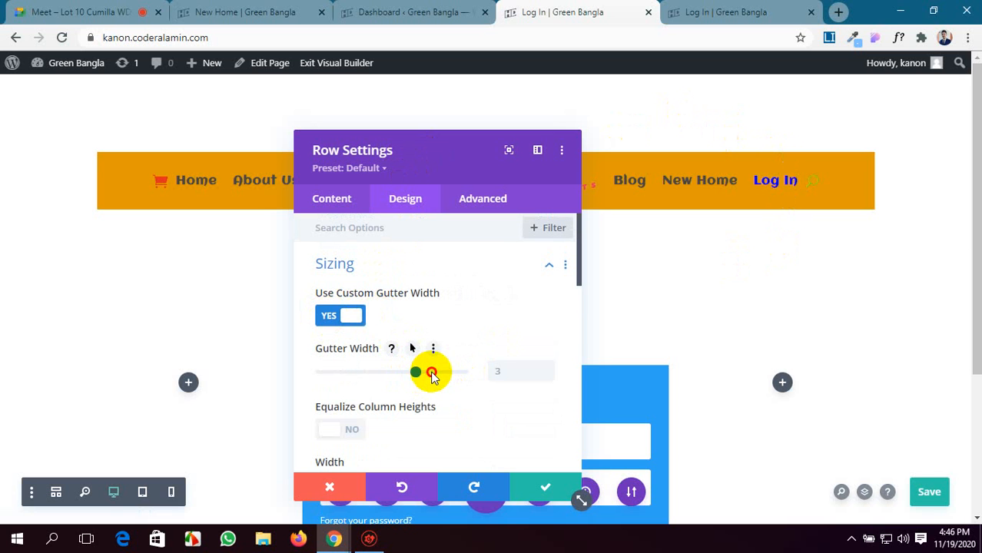
pyautogui.moveTo(451, 377); pyautogui.dragTo(485, 379)
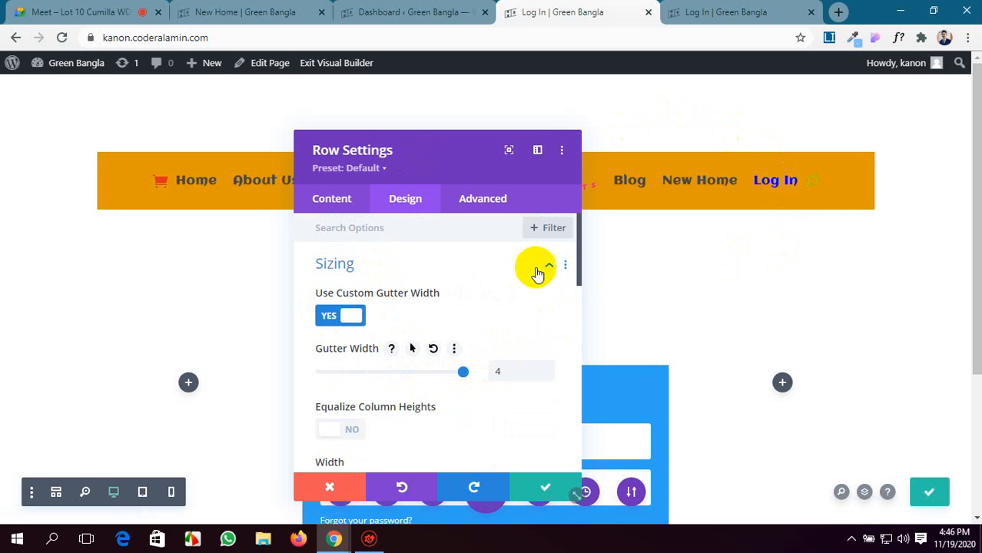
pyautogui.scroll(-2, 447, 274)
pyautogui.scroll(2, 448, 278)
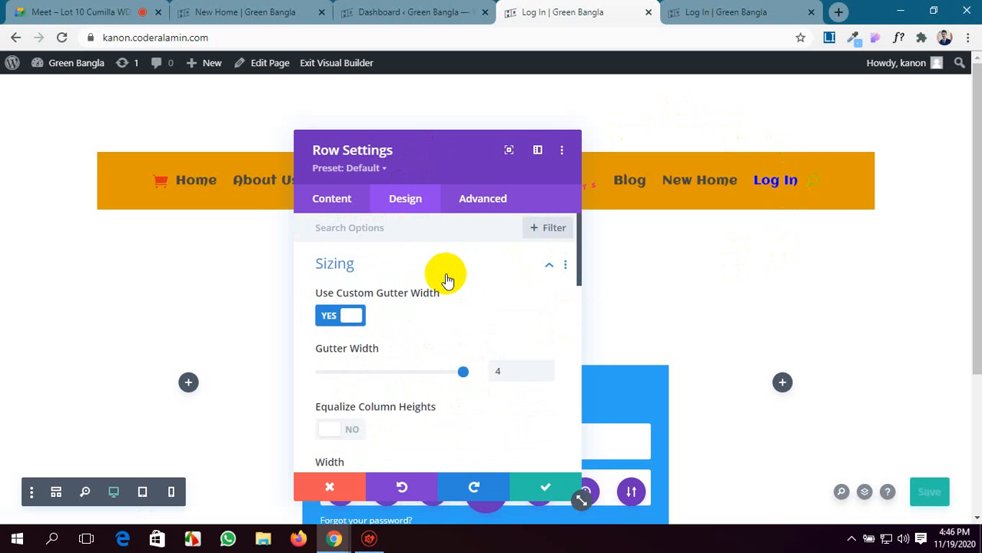
# Set the row's max width to 1363px, then save the row settings and the page.
pyautogui.scroll(-2, 445, 275)
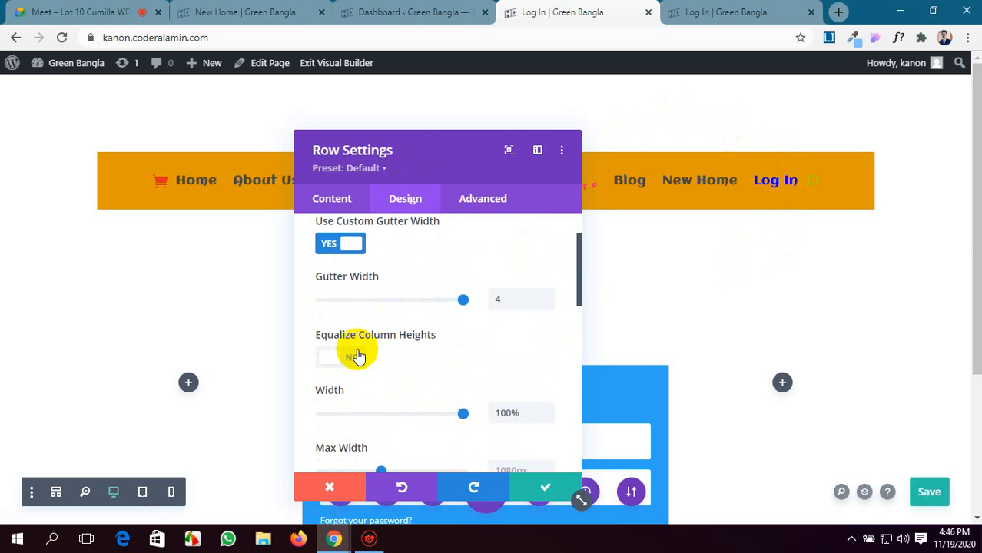
pyautogui.scroll(-4, 357, 373)
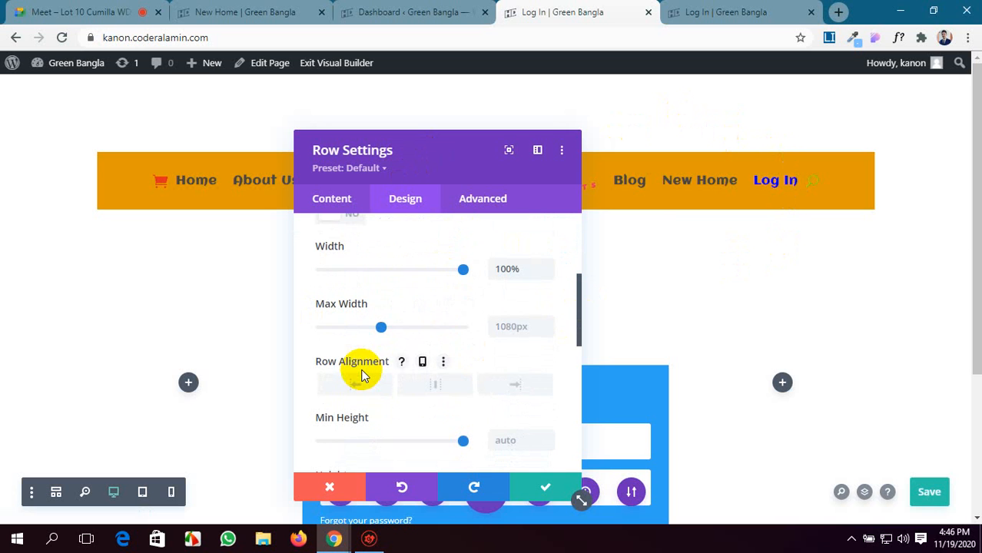
pyautogui.moveTo(381, 329); pyautogui.dragTo(394, 332)
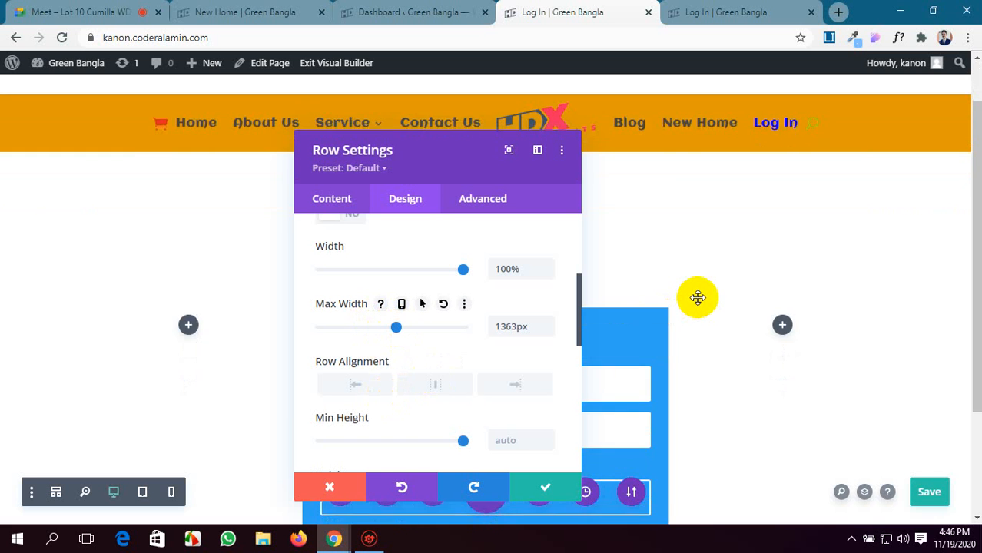
pyautogui.scroll(-2, 694, 295)
pyautogui.click(520, 490)
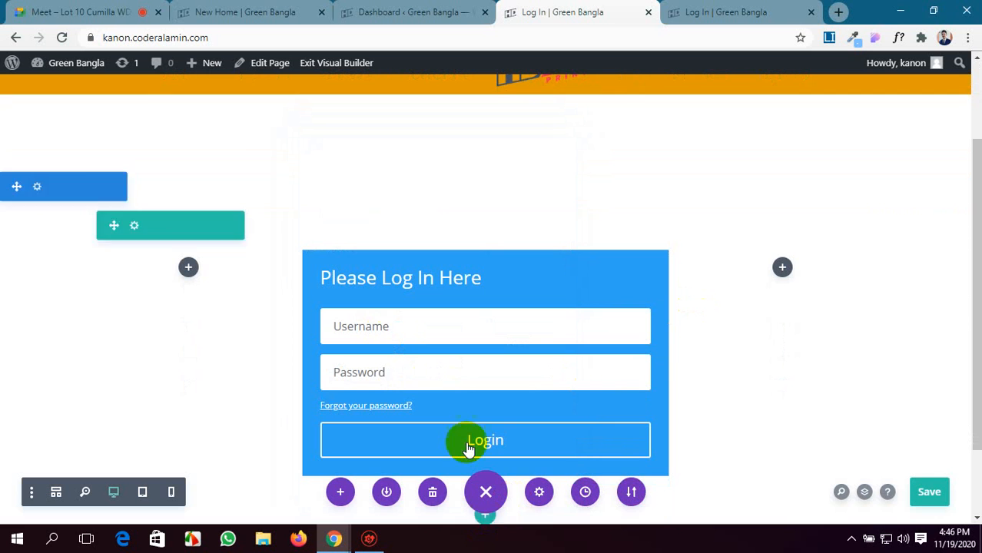
pyautogui.click(916, 492)
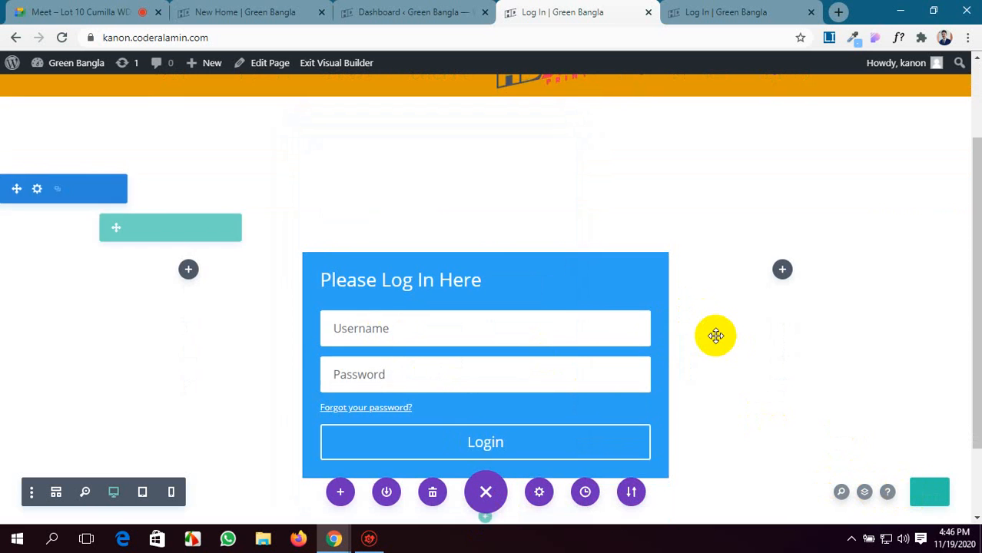
# Check the menu on the published Log In page in the other browser tab and return to the builder.
pyautogui.scroll(2, 715, 335)
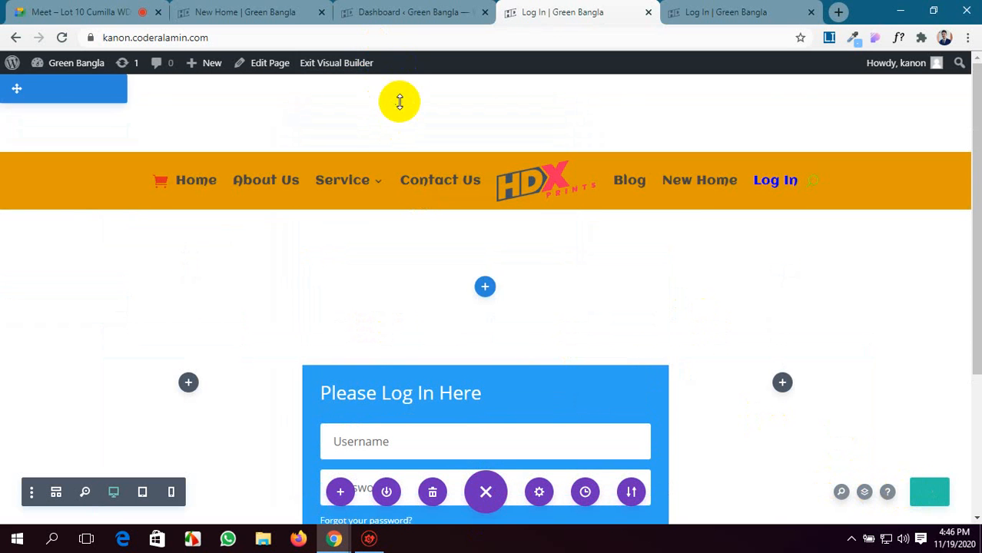
pyautogui.click(707, 9)
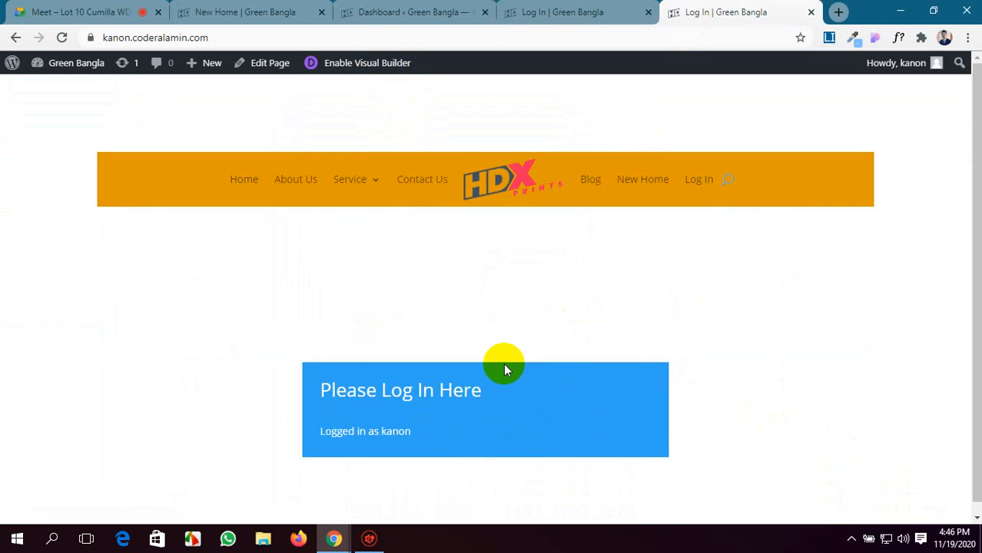
pyautogui.click(562, 11)
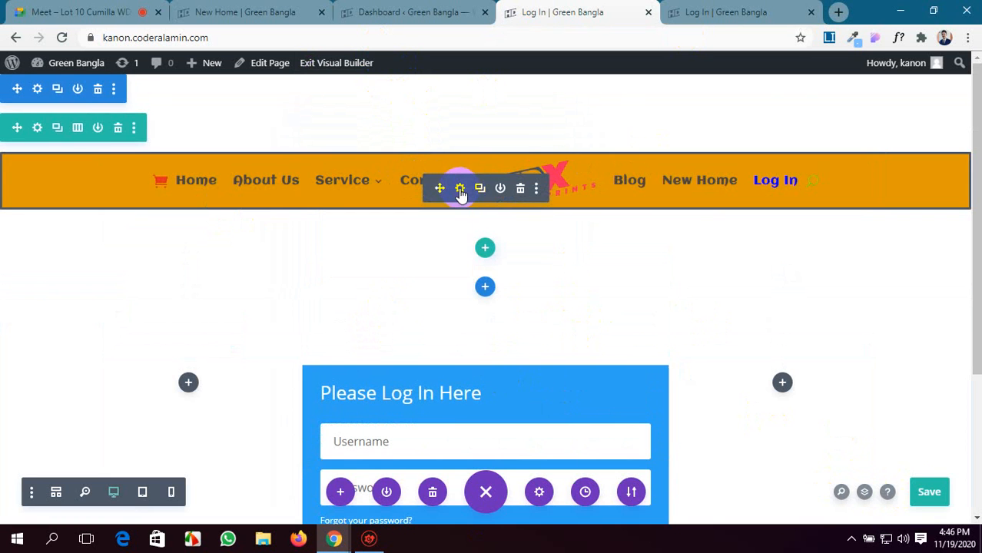
# Open the Menu module's advanced Position options and set its position to Fixed.
pyautogui.click(460, 189)
pyautogui.scroll(-1, 318, 318)
pyautogui.click(469, 199)
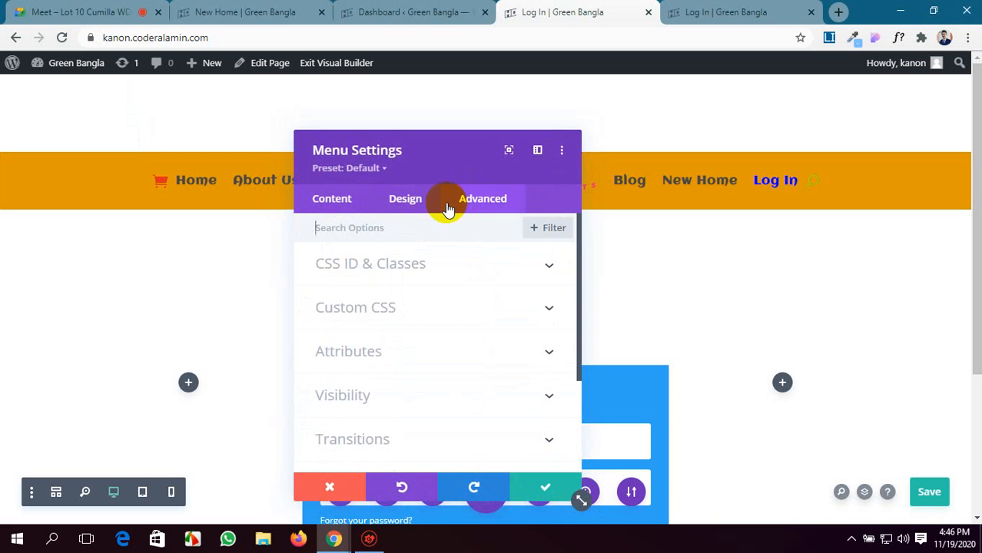
pyautogui.scroll(-3, 362, 309)
pyautogui.click(405, 342)
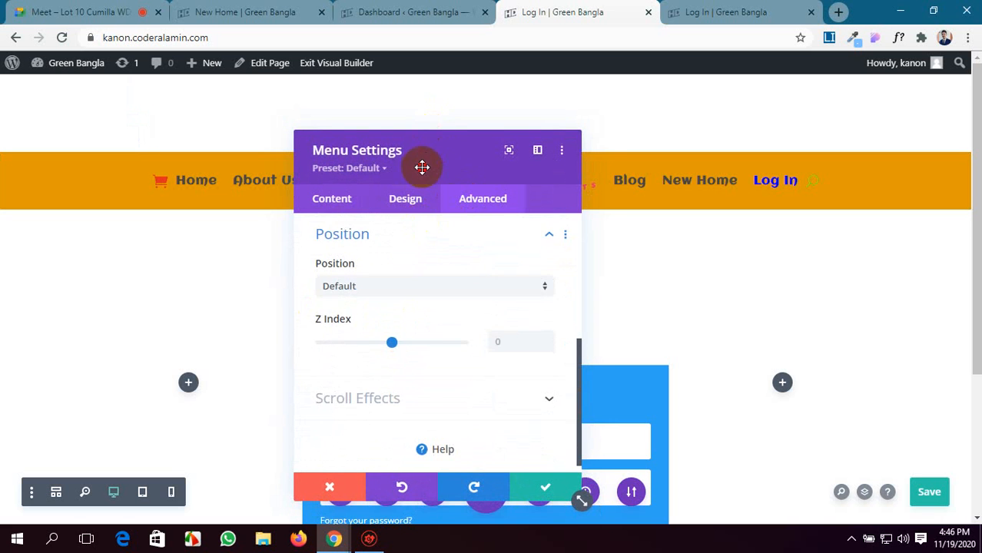
pyautogui.moveTo(421, 167); pyautogui.dragTo(218, 222)
pyautogui.click(287, 345)
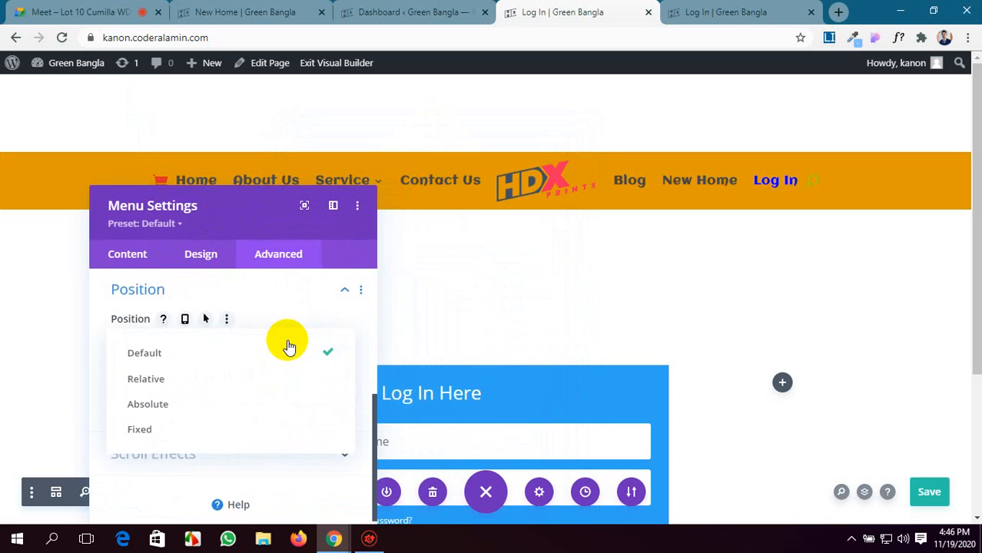
pyautogui.click(146, 429)
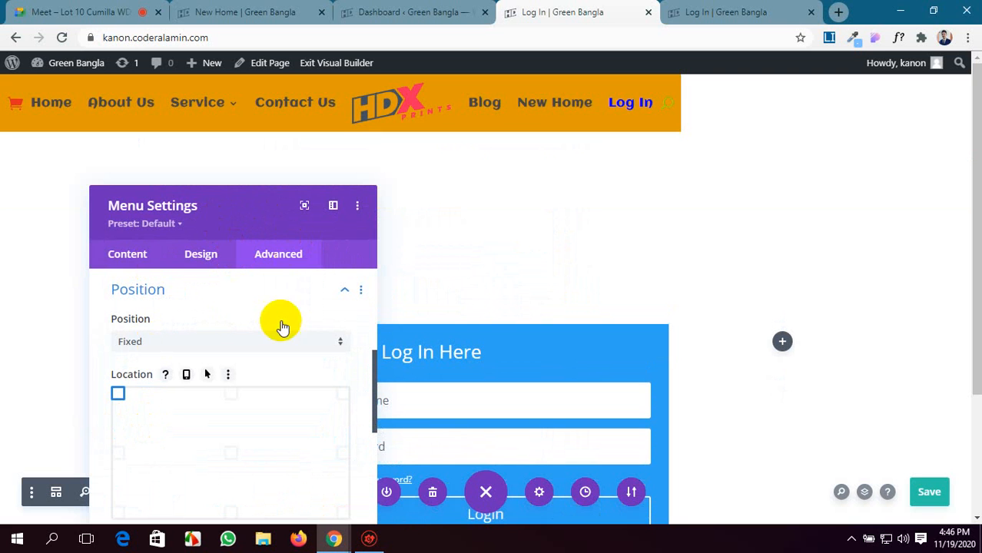
# Try a vertical offset of -56px for the fixed menu, reset it, and set the horizontal offset to 186px.
pyautogui.scroll(-2, 282, 376)
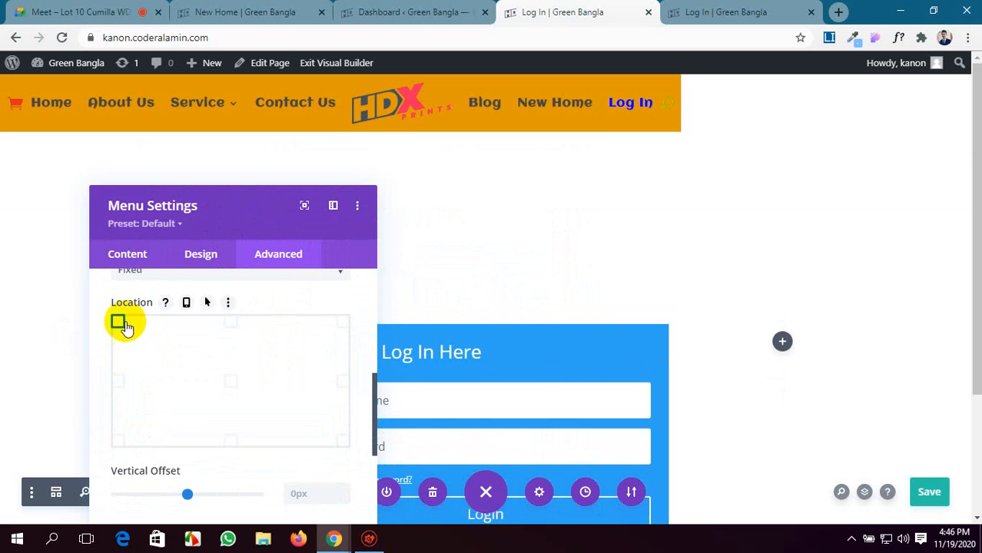
pyautogui.scroll(-2, 300, 391)
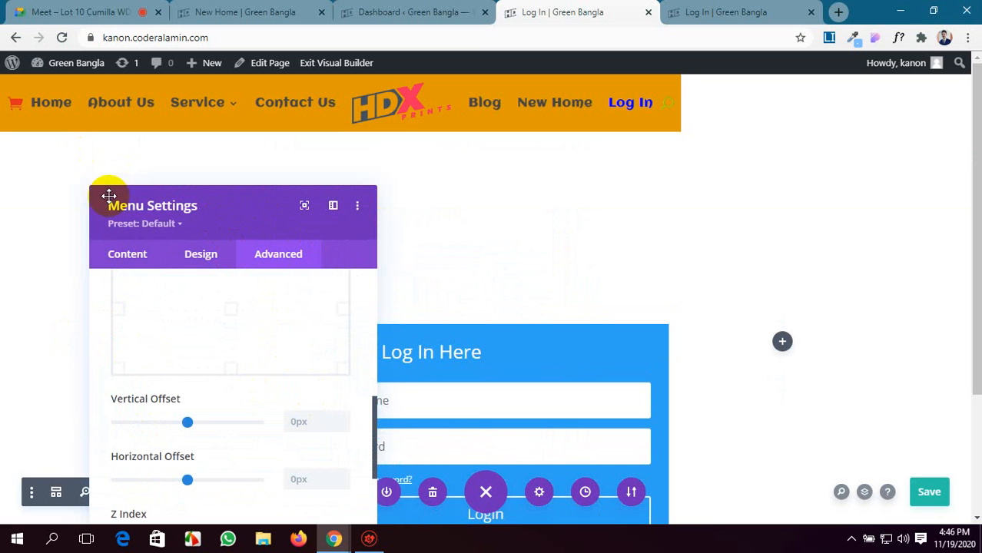
pyautogui.moveTo(188, 423)
pyautogui.mouseDown()
pyautogui.moveTo(198, 421)
pyautogui.moveTo(187, 427)
pyautogui.mouseUp()
pyautogui.moveTo(187, 480); pyautogui.dragTo(193, 479)
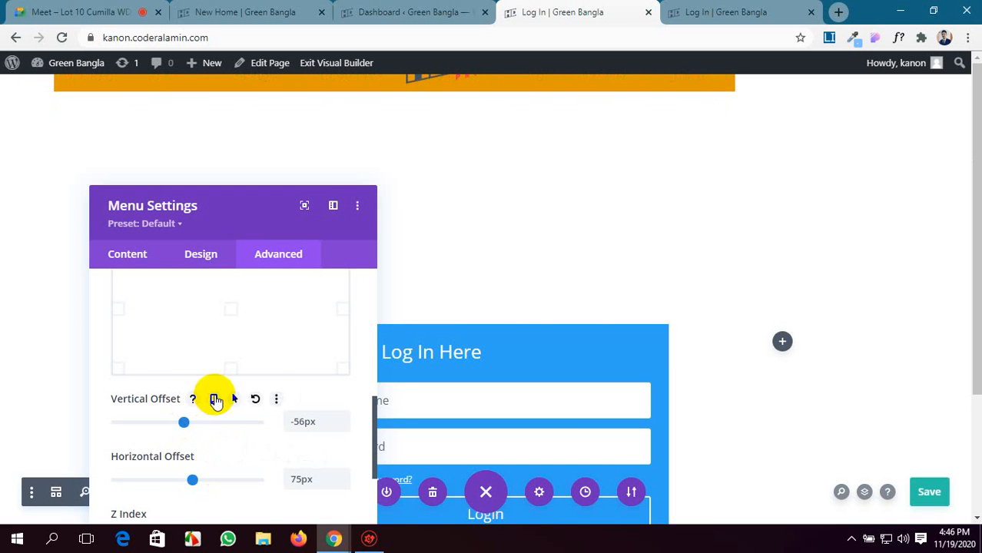
pyautogui.click(255, 399)
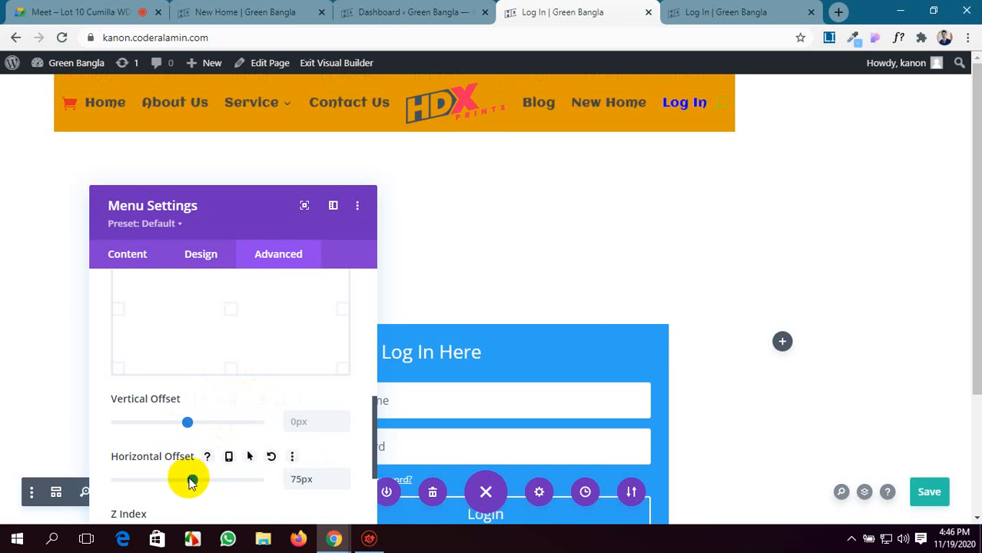
pyautogui.moveTo(193, 479); pyautogui.dragTo(201, 480)
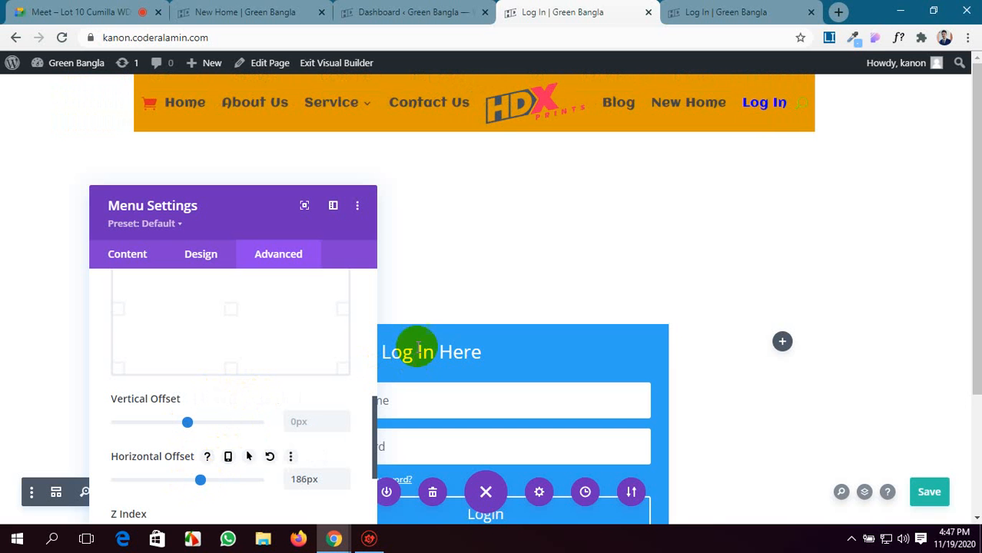
# Review the remaining Position options down to Z Index and save the page.
pyautogui.scroll(-1, 272, 335)
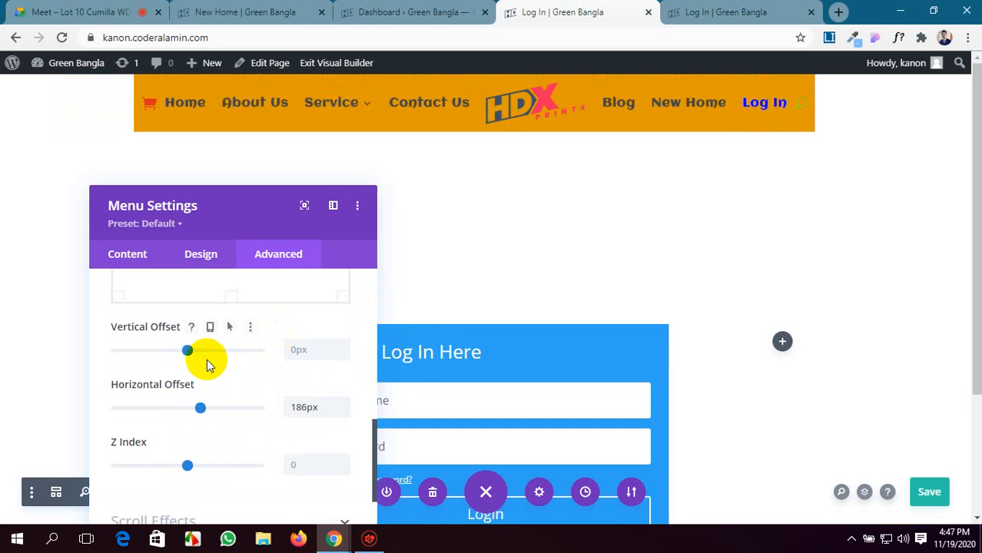
pyautogui.scroll(-2, 204, 360)
pyautogui.scroll(5, 213, 390)
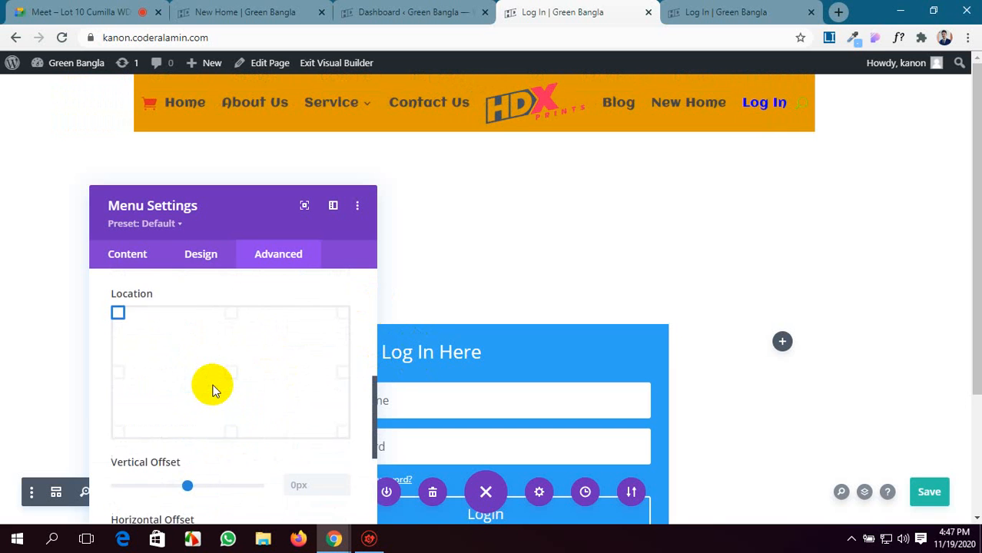
pyautogui.scroll(-2, 213, 390)
pyautogui.hotkey('ctrl', 's')
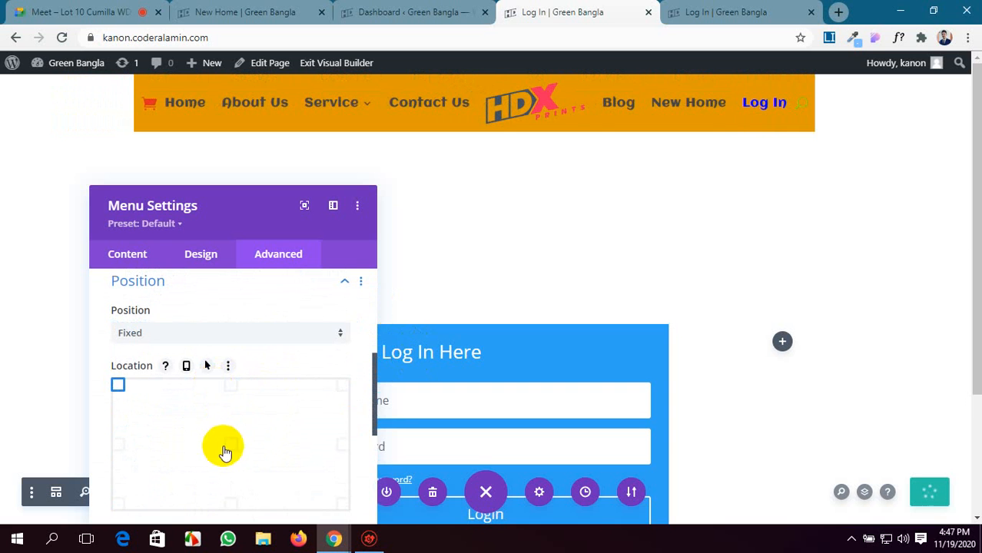
# Try the top-center, top-left and center locations for the fixed menu and set its location to top right.
pyautogui.click(230, 387)
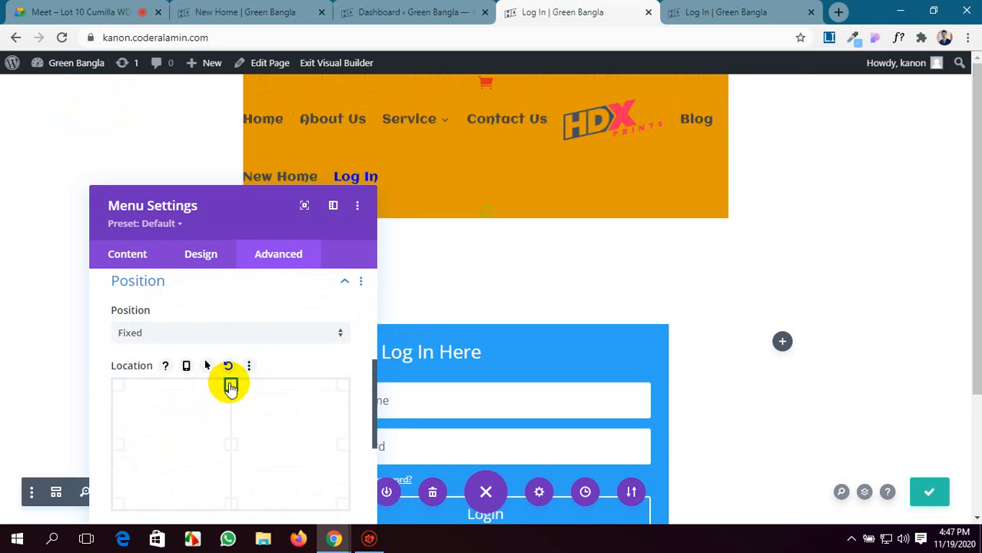
pyautogui.click(120, 386)
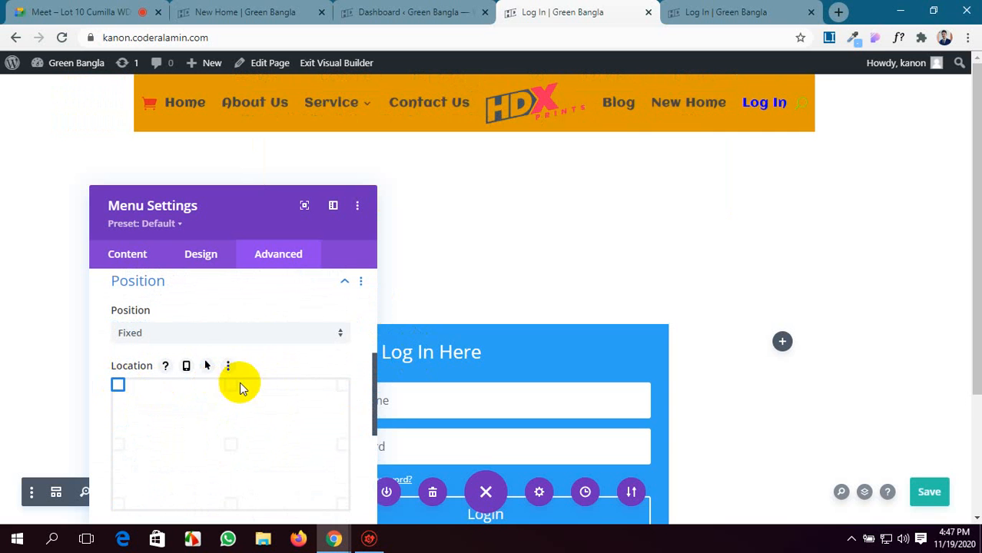
pyautogui.scroll(-3, 240, 388)
pyautogui.scroll(1, 219, 356)
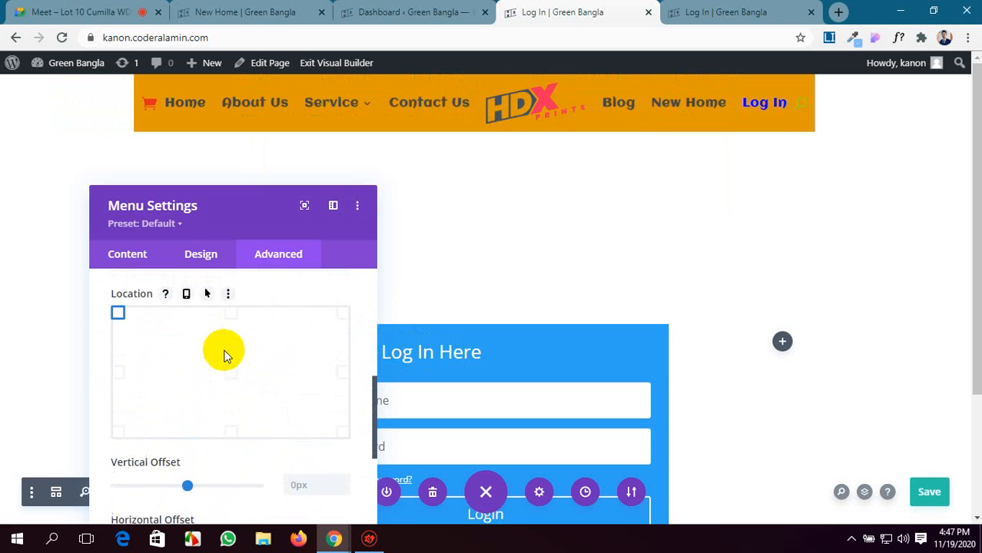
pyautogui.click(228, 374)
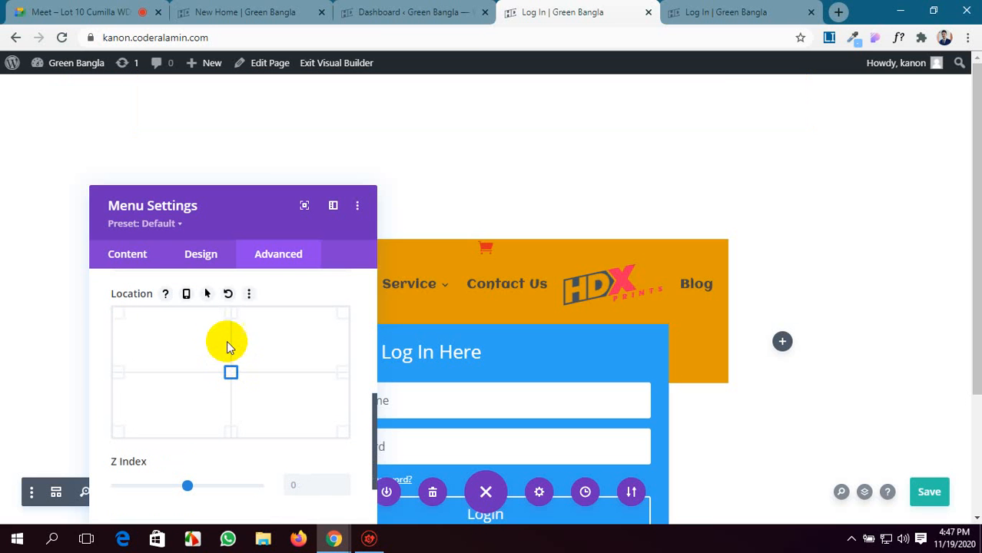
pyautogui.click(232, 315)
pyautogui.click(343, 315)
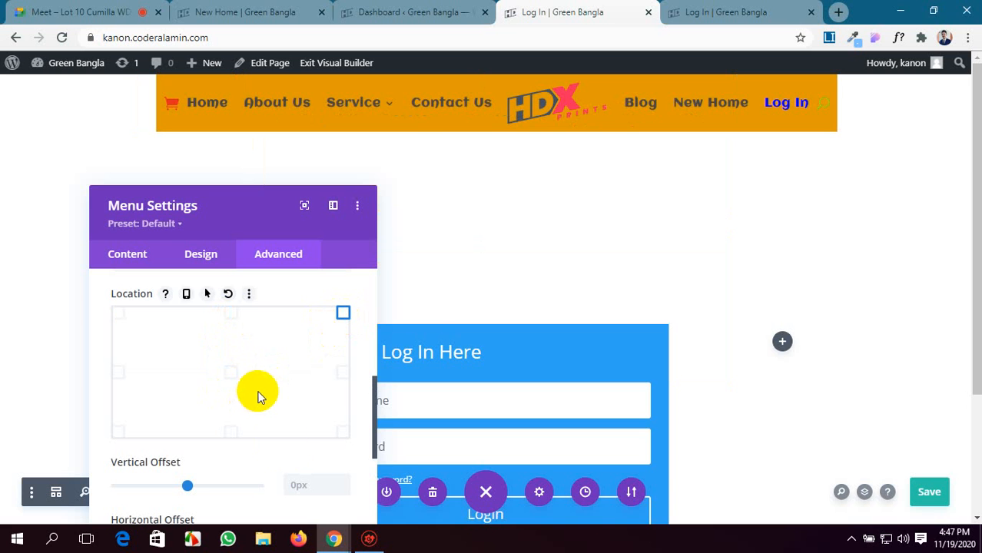
# Scroll the page behind the settings to check how the fixed menu behaves over the login form.
pyautogui.scroll(-3, 497, 275)
pyautogui.scroll(3, 498, 274)
pyautogui.scroll(-3, 498, 275)
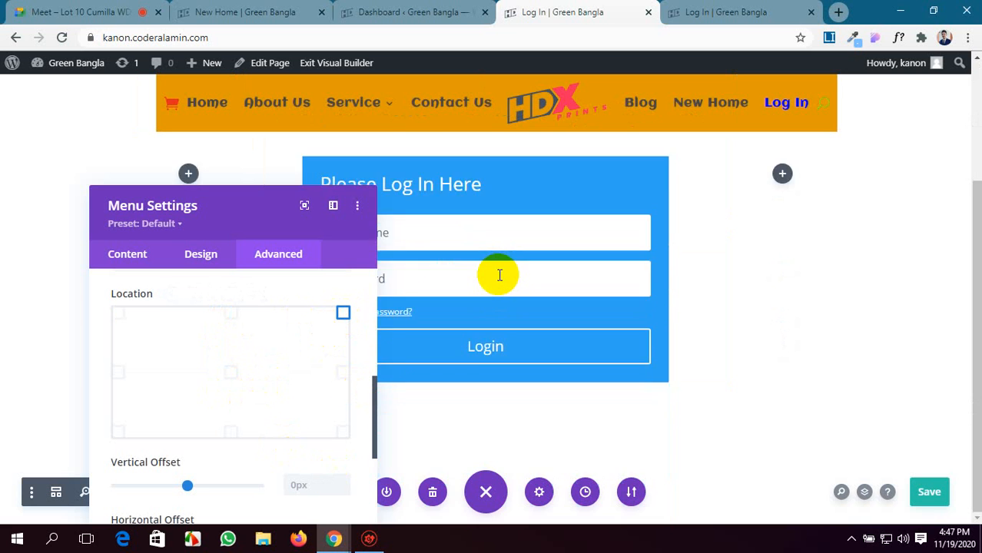
pyautogui.scroll(3, 498, 274)
pyautogui.scroll(-3, 498, 274)
# Expand the Menu module's Attributes options and enter LOGO as the logo alt text.
pyautogui.scroll(5, 169, 306)
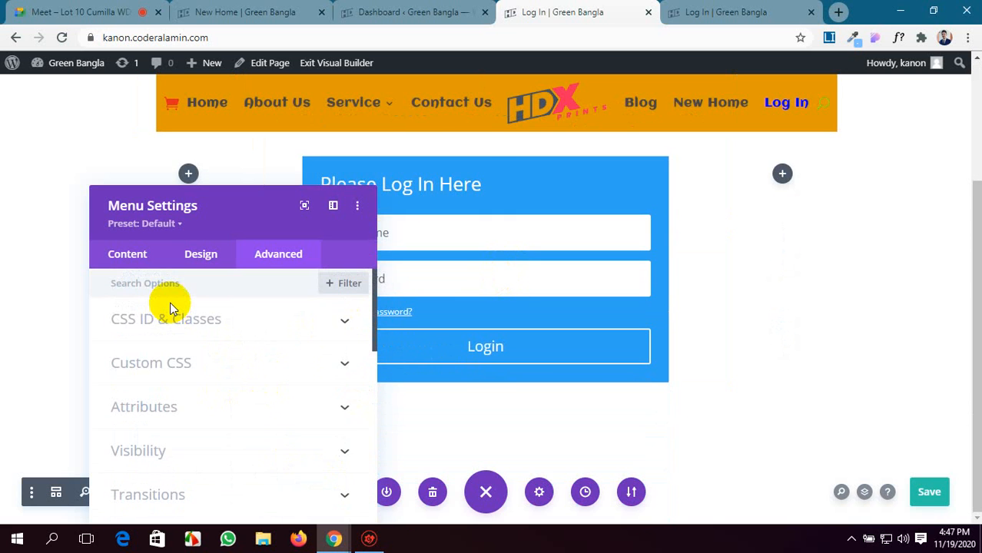
pyautogui.scroll(-5, 207, 357)
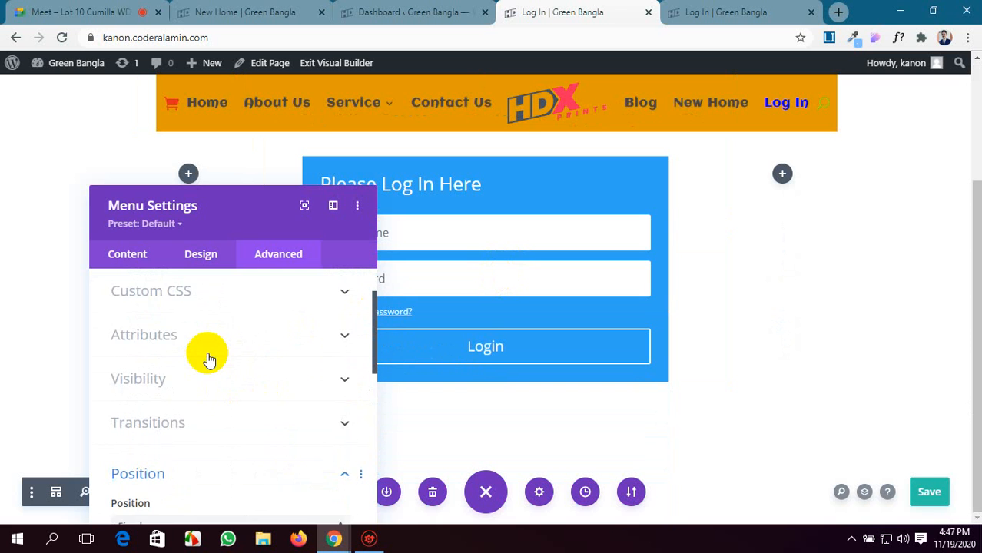
pyautogui.scroll(3, 209, 359)
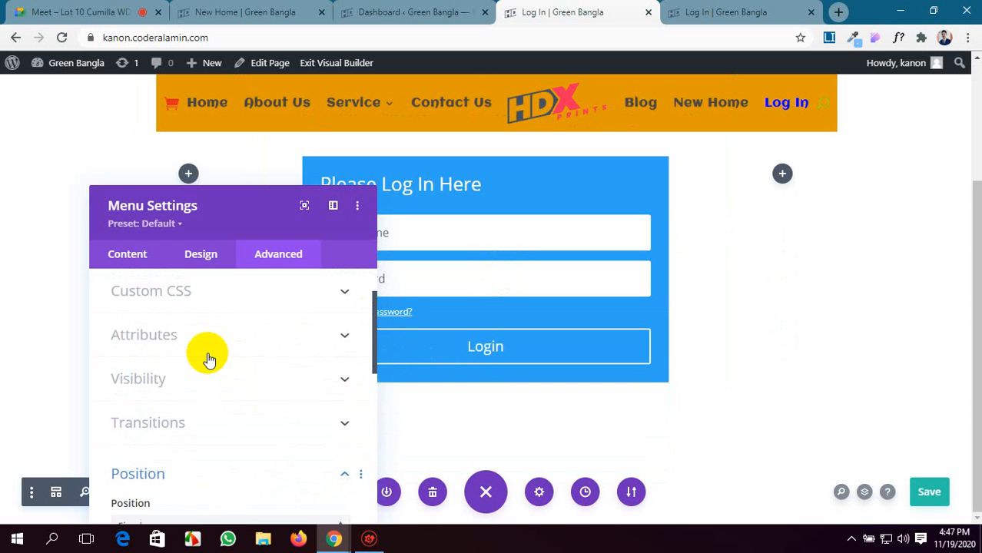
pyautogui.click(275, 345)
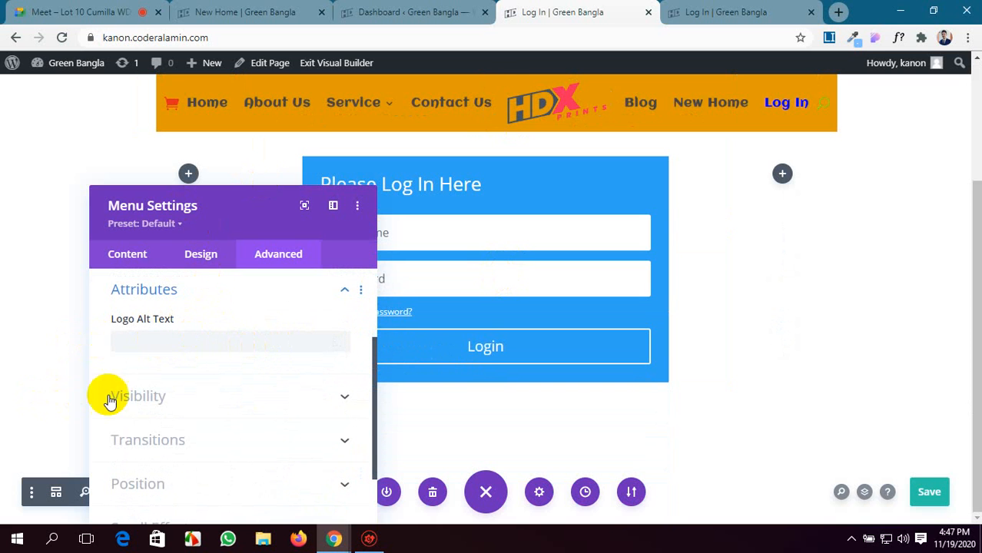
pyautogui.click(127, 345)
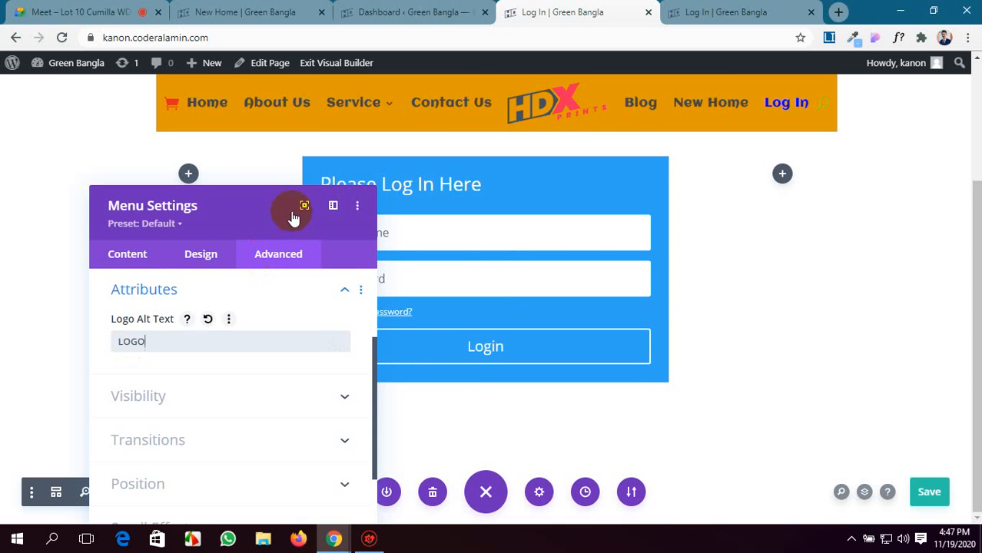
# Save the page, reload the published Log In page to check the menu, and return to the visual builder.
pyautogui.scroll(-3, 196, 482)
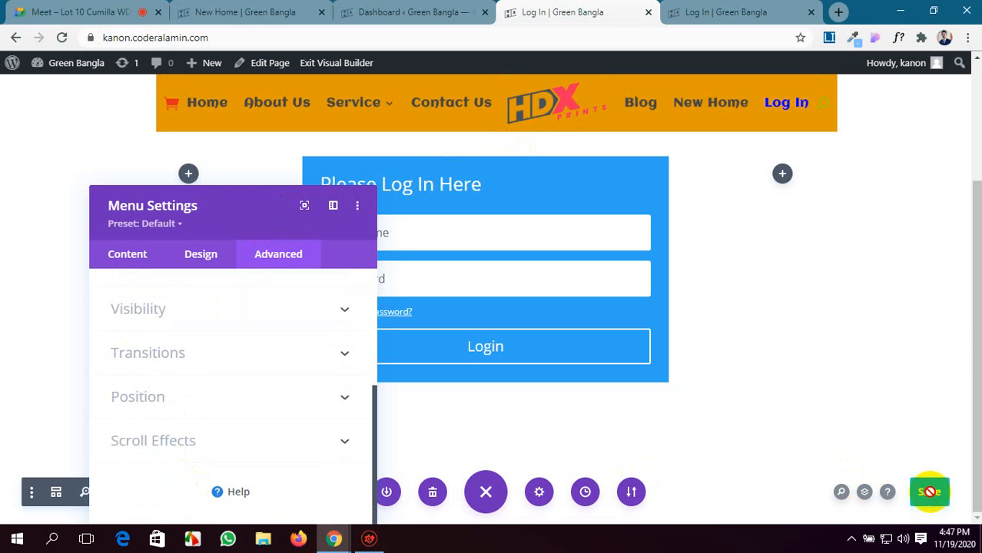
pyautogui.click(728, 9)
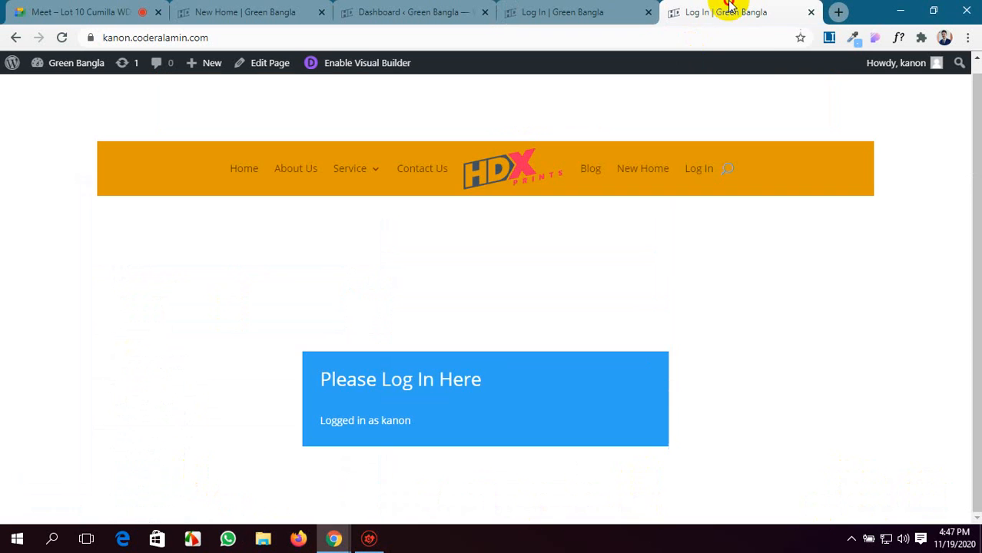
pyautogui.click(62, 38)
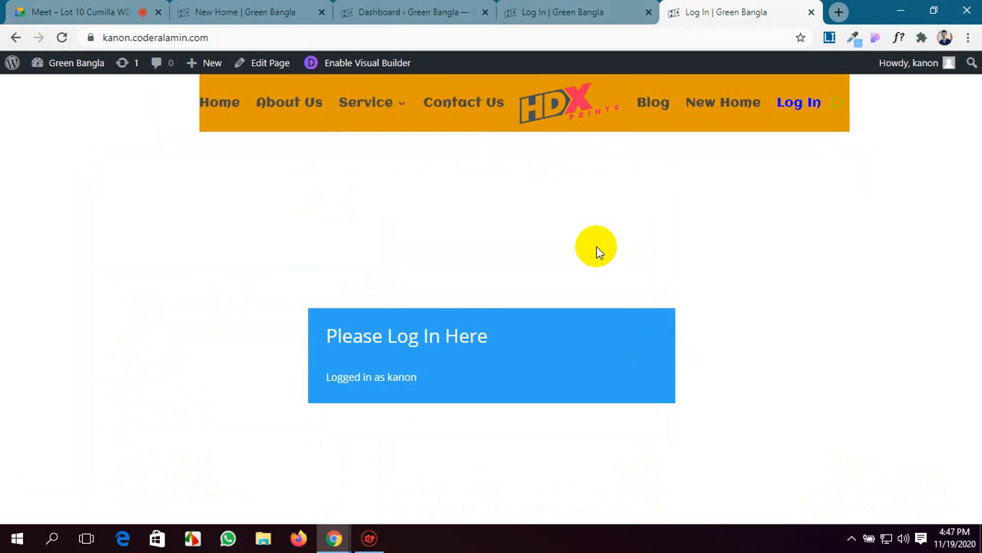
pyautogui.click(559, 12)
pyautogui.click(415, 12)
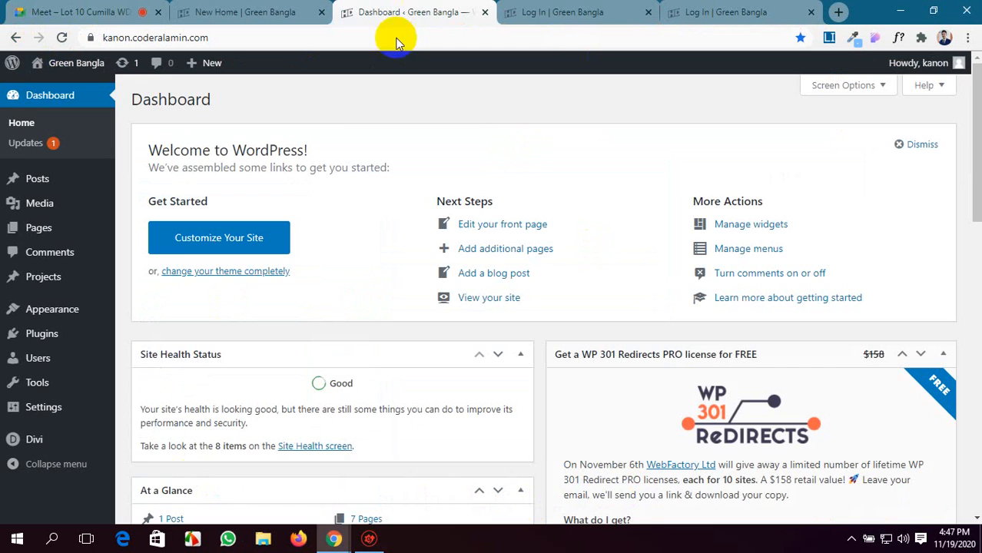
pyautogui.click(569, 9)
# Look through the Menu module's design and content option groups and expand the Sizing options.
pyautogui.scroll(3, 202, 366)
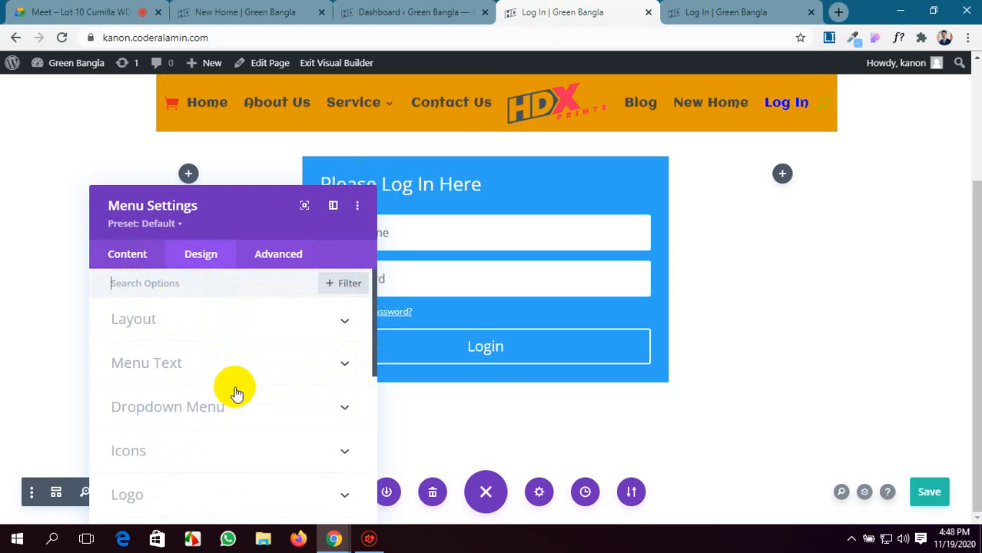
pyautogui.scroll(-5, 234, 390)
pyautogui.scroll(2, 234, 393)
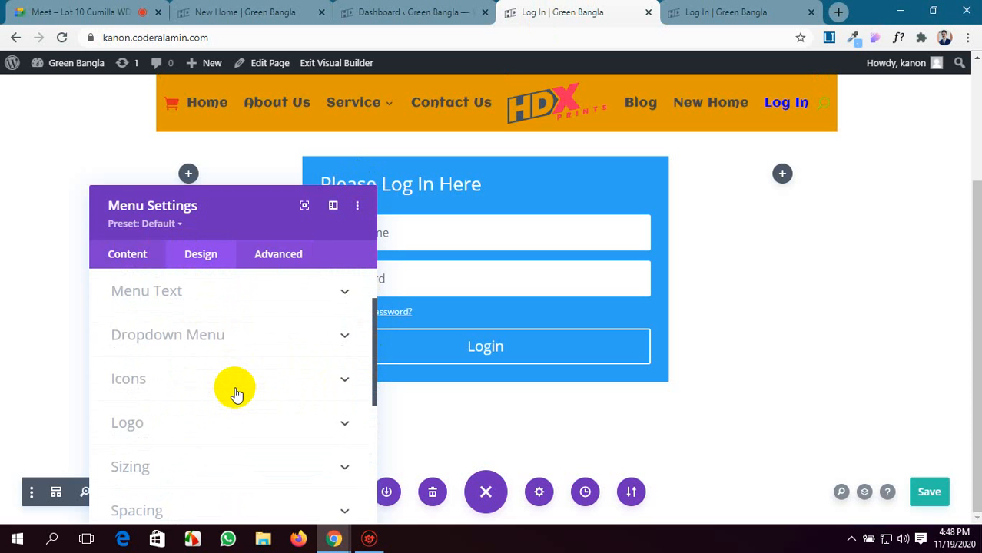
pyautogui.click(131, 256)
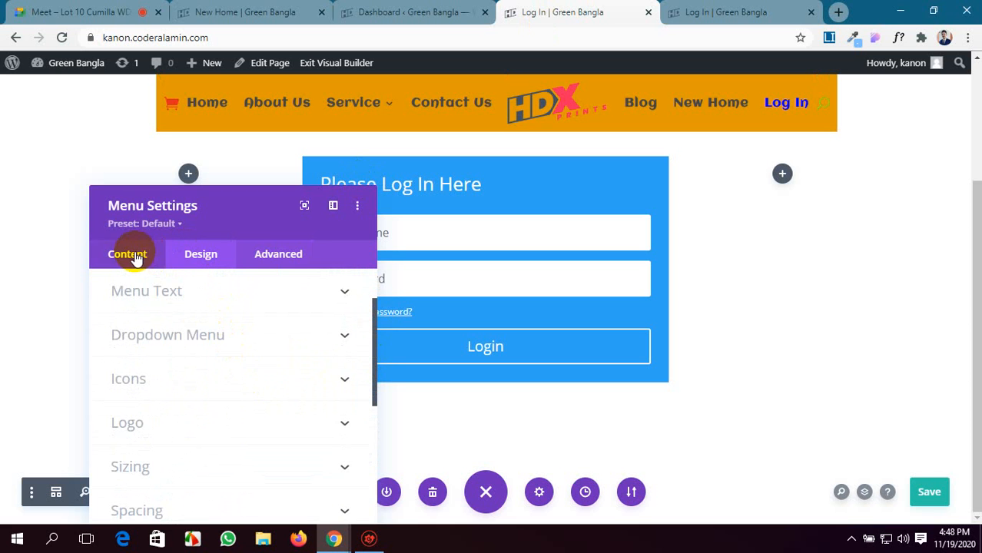
pyautogui.click(201, 256)
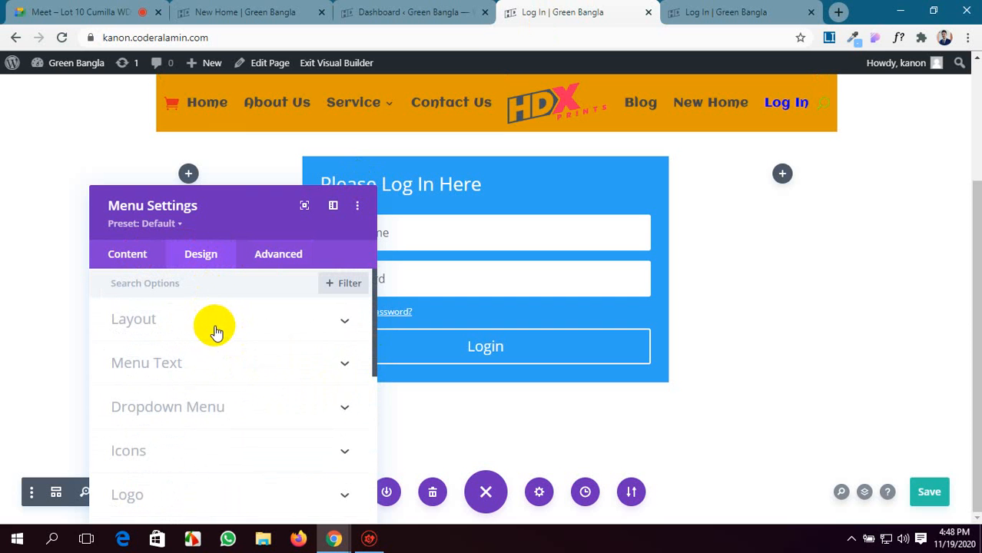
pyautogui.scroll(-5, 214, 371)
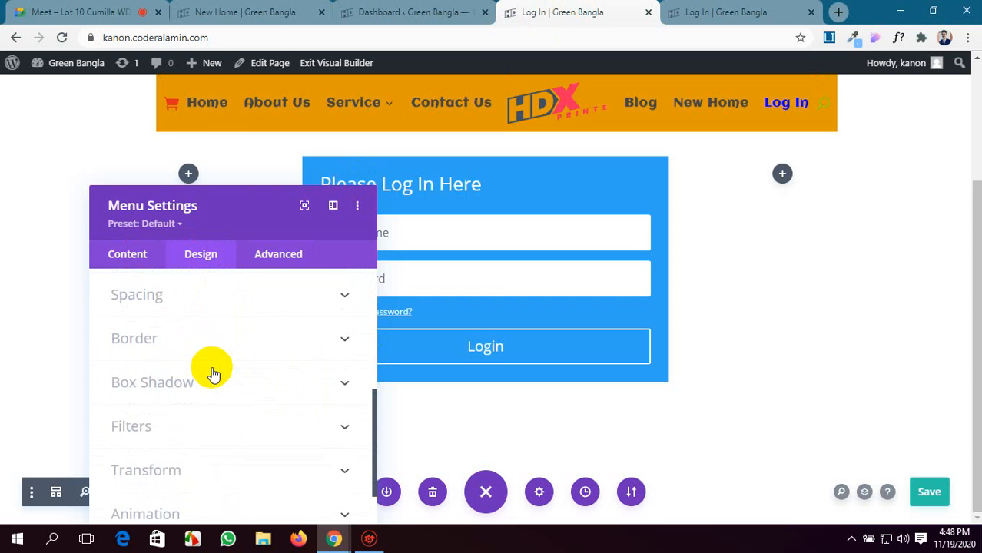
pyautogui.scroll(2, 232, 341)
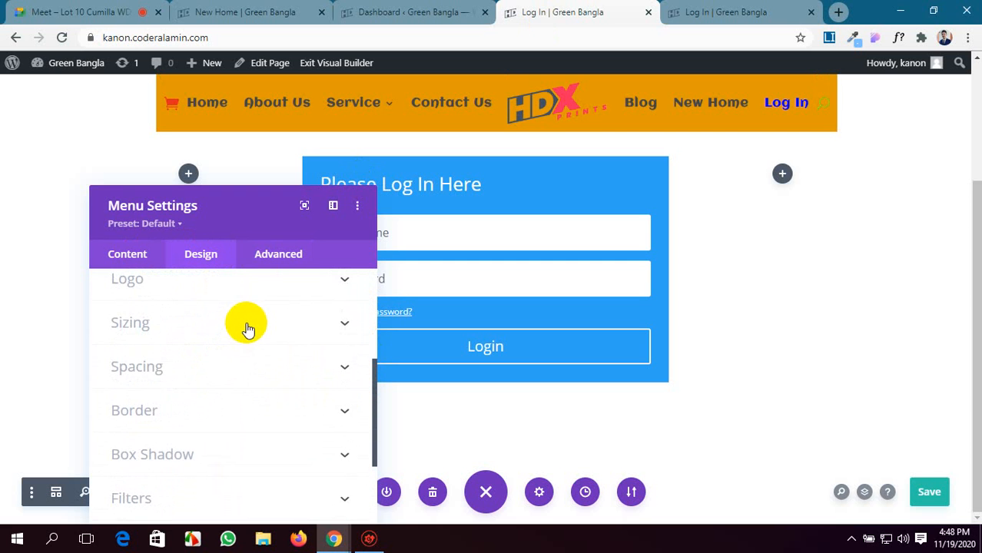
pyautogui.click(248, 325)
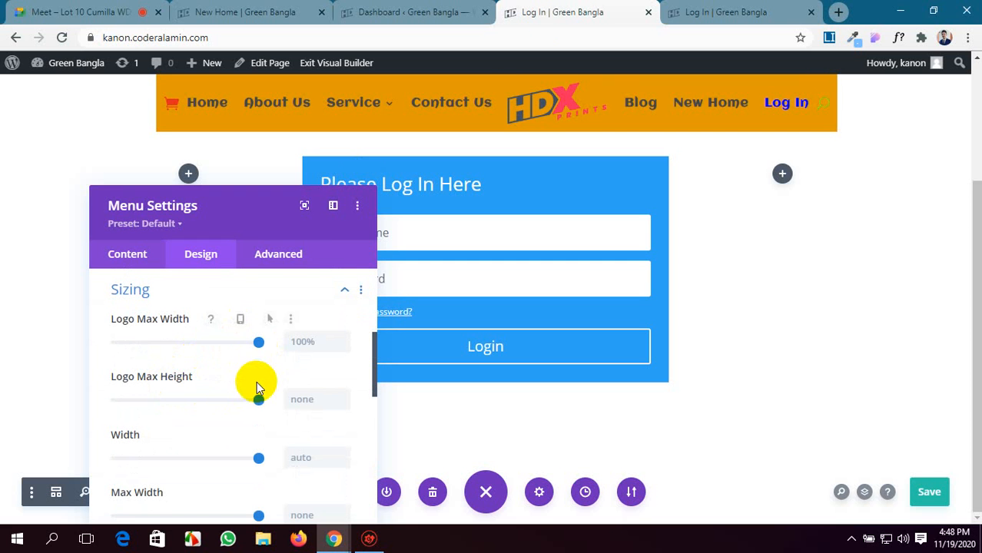
# Try a Max Width of 100% and 200px on the menu, and clear the value again.
pyautogui.scroll(-1, 256, 388)
pyautogui.scroll(3, 257, 384)
pyautogui.scroll(-3, 257, 388)
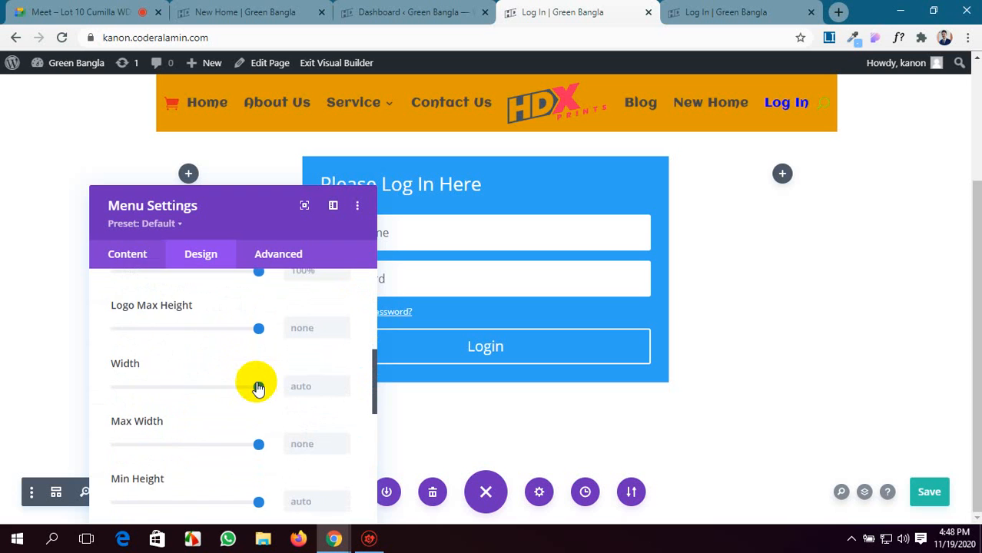
pyautogui.scroll(-1, 258, 386)
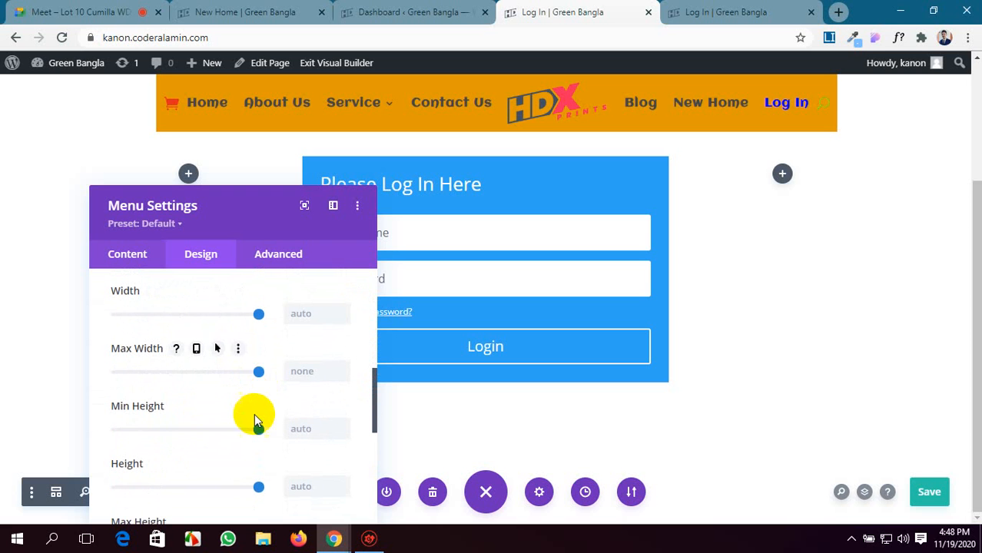
pyautogui.scroll(1, 254, 434)
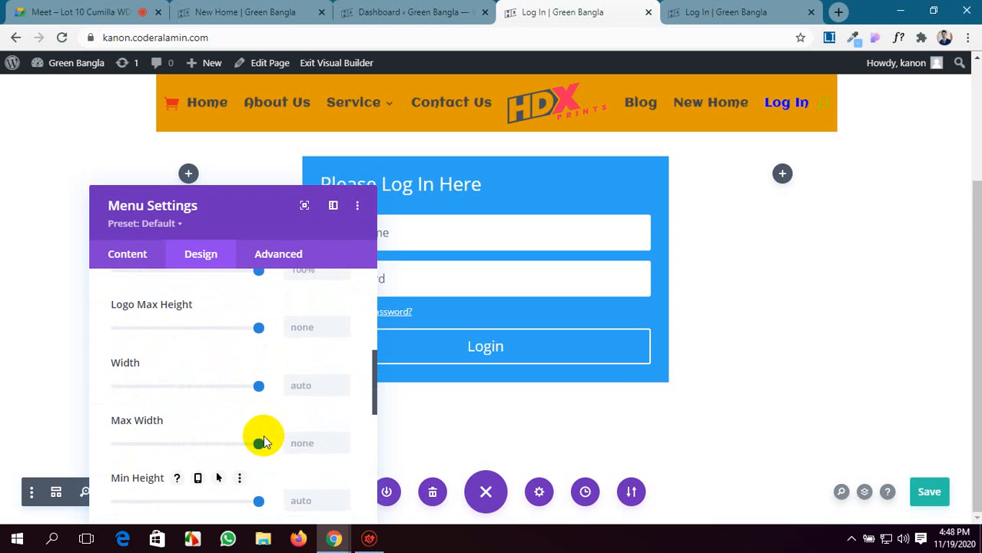
pyautogui.moveTo(245, 446); pyautogui.dragTo(264, 448)
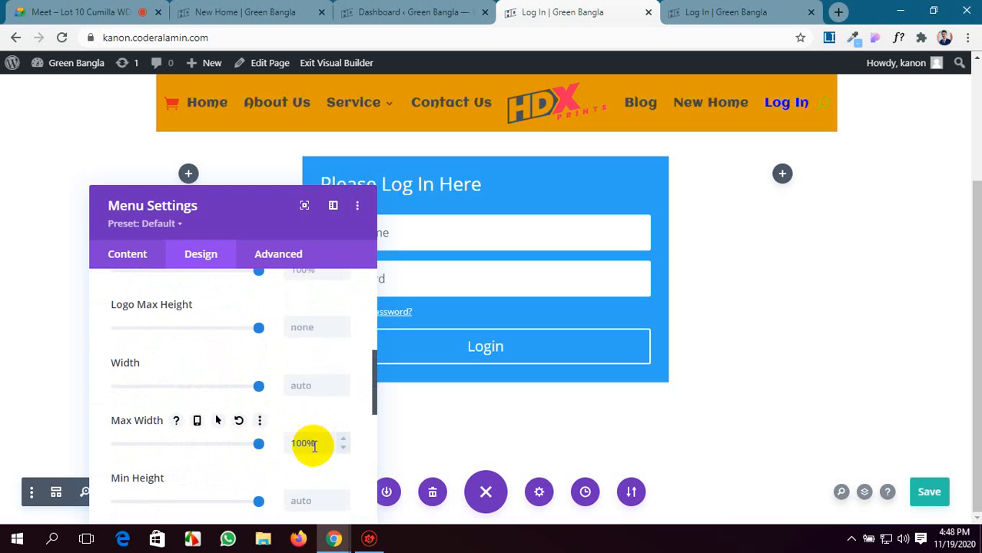
pyautogui.moveTo(312, 446); pyautogui.dragTo(288, 445)
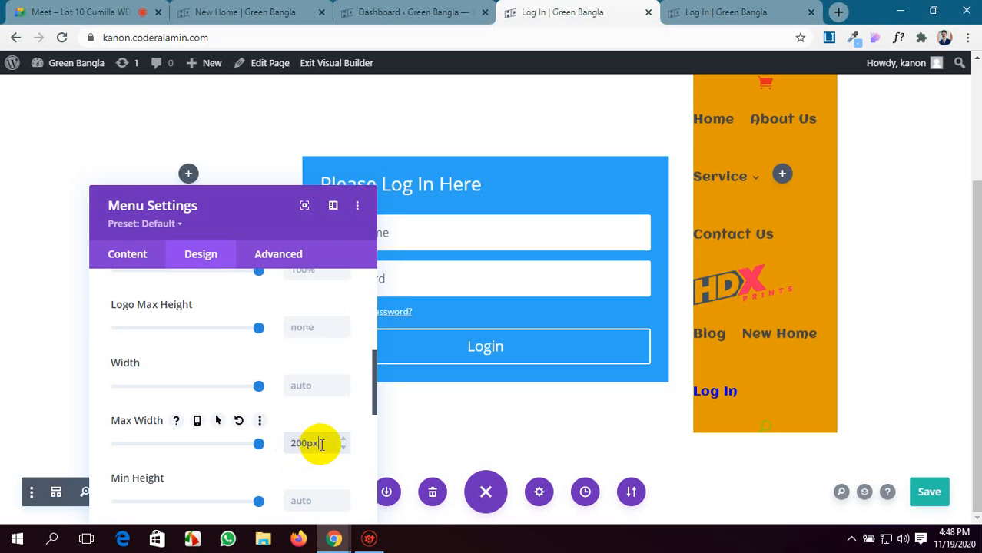
pyautogui.moveTo(321, 444); pyautogui.dragTo(279, 453)
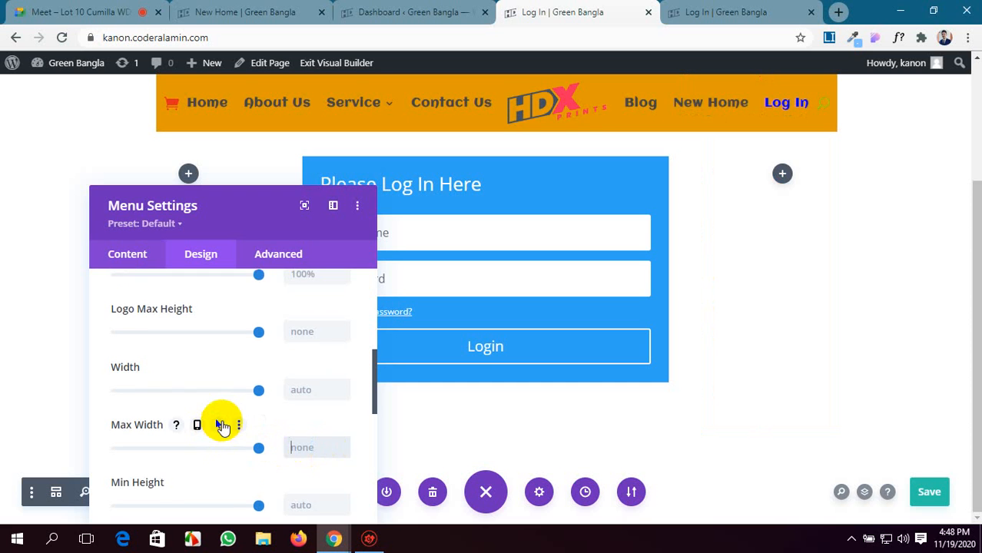
# Reduce the menu module's Width to 88%.
pyautogui.scroll(2, 192, 419)
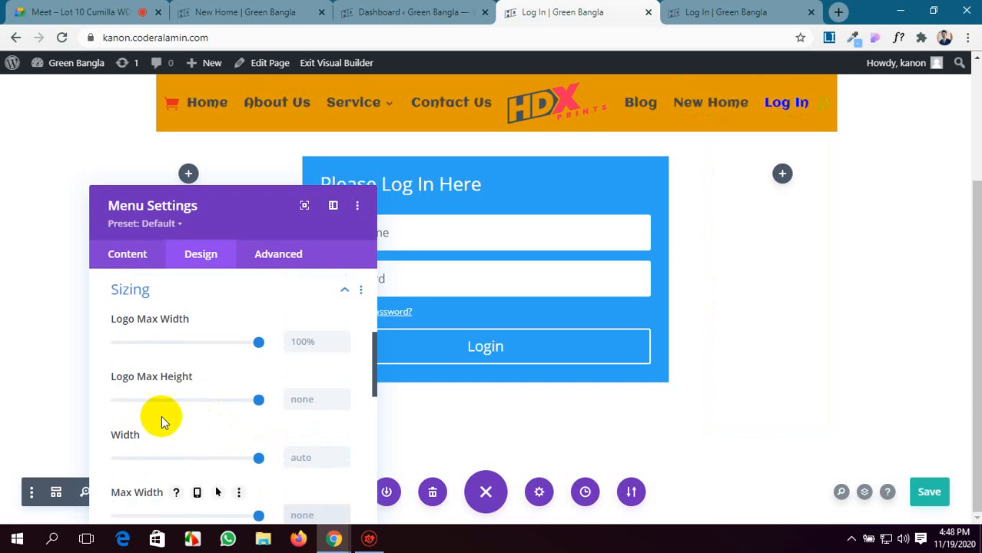
pyautogui.click(259, 459)
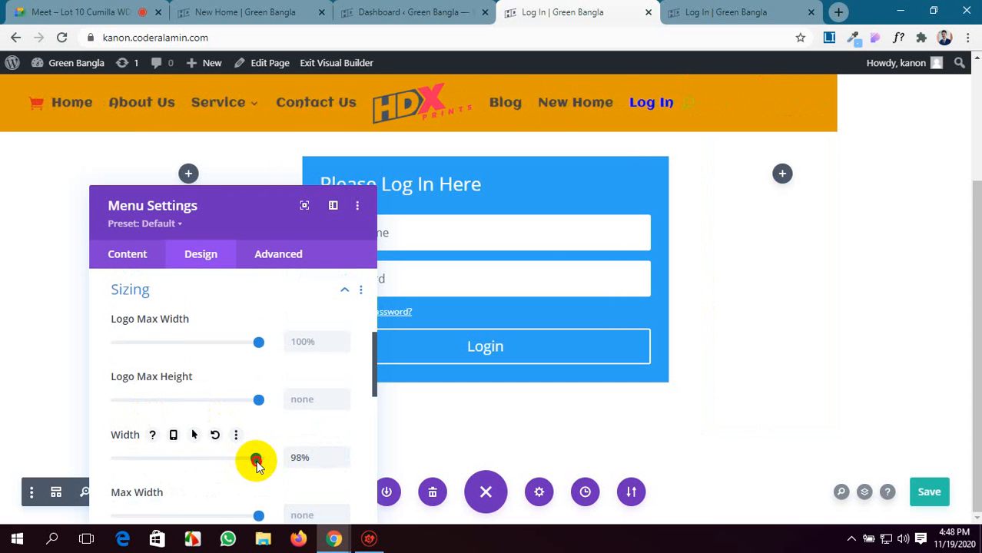
pyautogui.moveTo(261, 464); pyautogui.dragTo(243, 461)
# Review the Menu module's width and height settings in Sizing and the neighbouring design option groups.
pyautogui.scroll(-1, 272, 417)
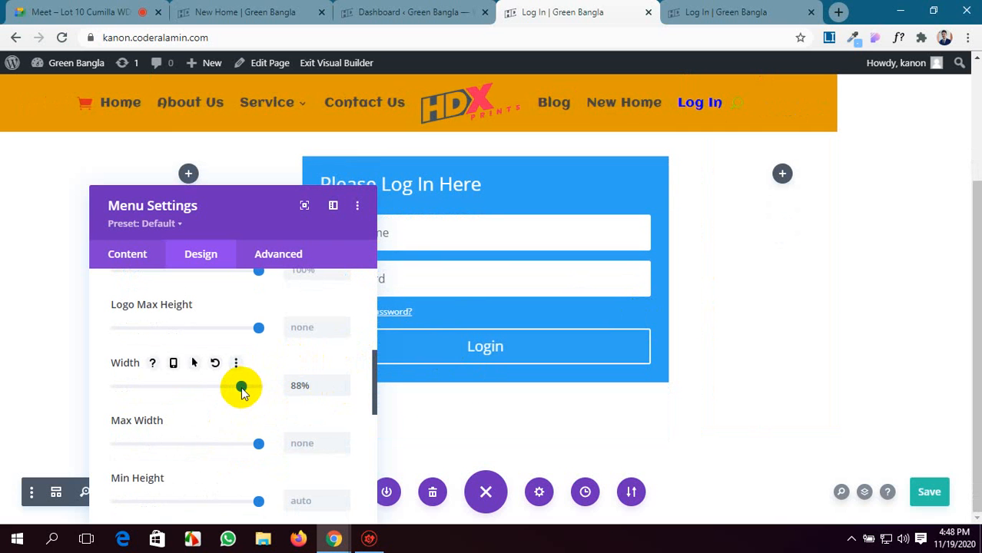
pyautogui.scroll(2, 240, 391)
pyautogui.scroll(-5, 238, 388)
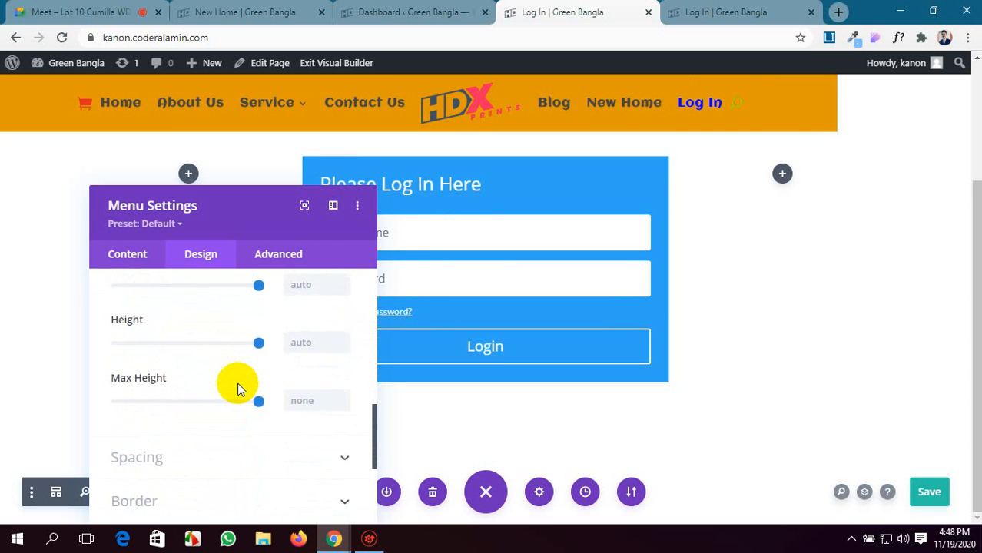
pyautogui.scroll(-1, 238, 388)
pyautogui.scroll(5, 238, 388)
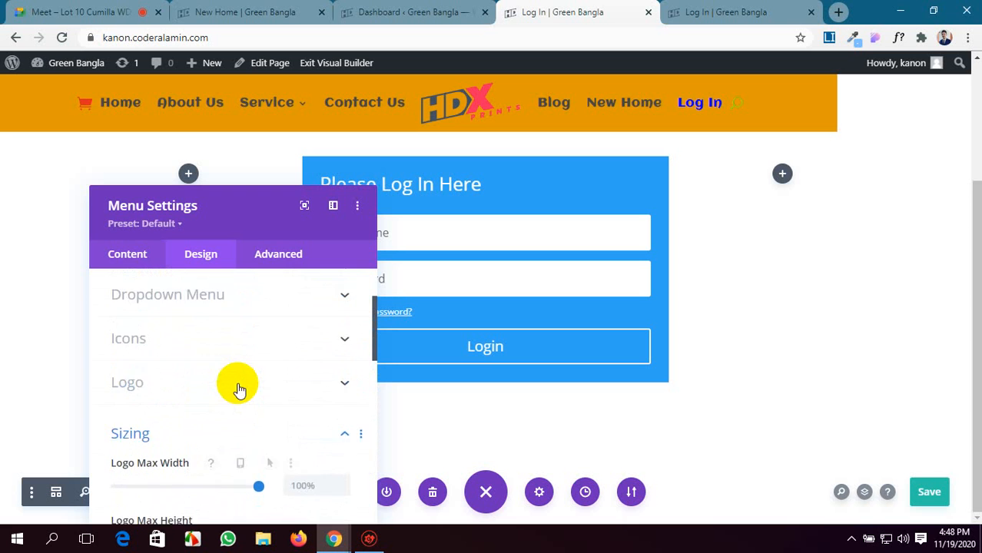
pyautogui.scroll(3, 239, 391)
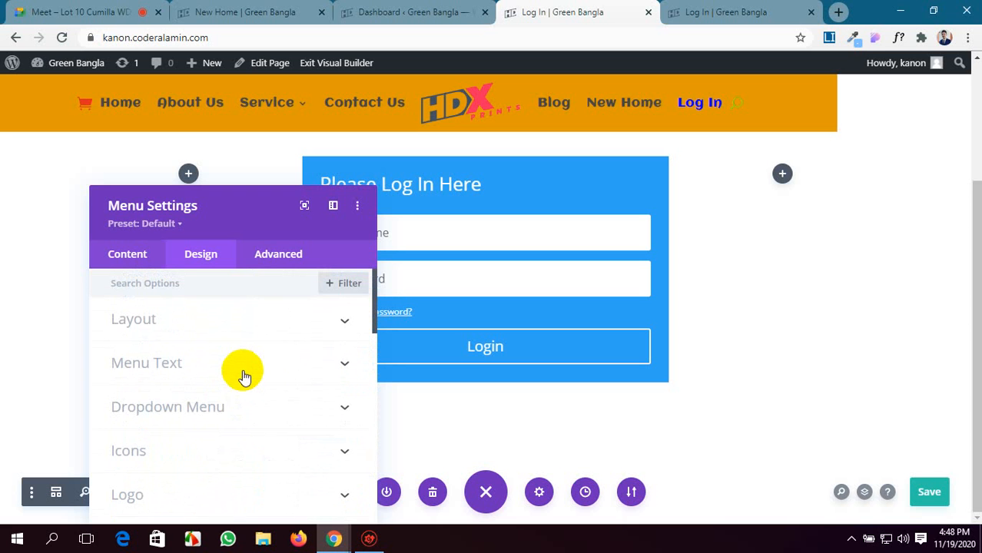
pyautogui.scroll(-2, 242, 377)
pyautogui.scroll(-3, 284, 375)
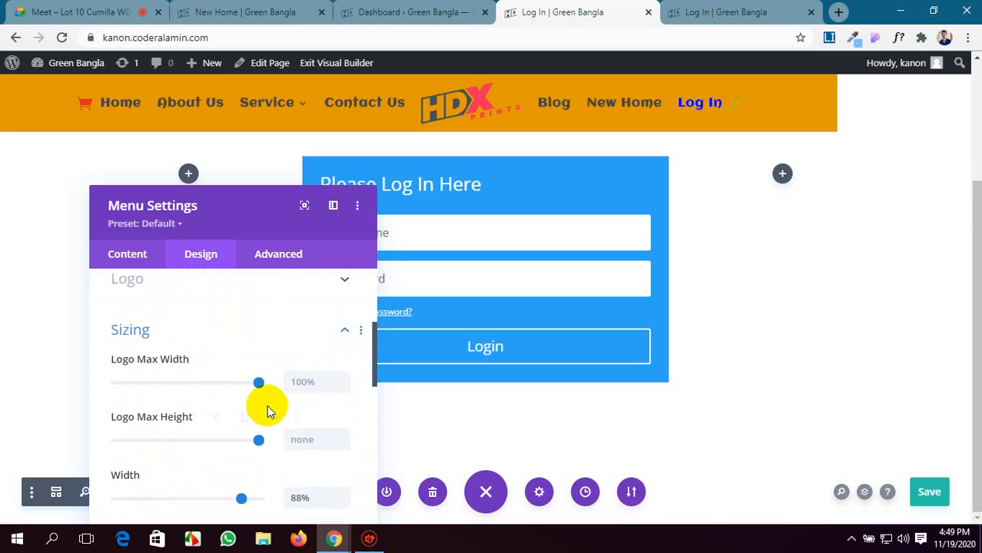
pyautogui.scroll(-2, 267, 405)
pyautogui.scroll(-1, 267, 405)
pyautogui.scroll(-5, 266, 405)
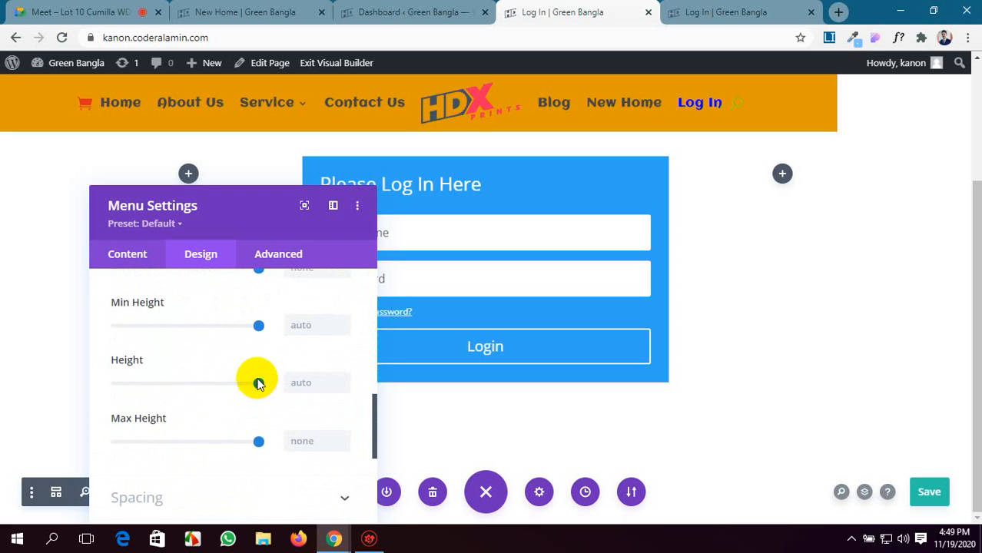
pyautogui.scroll(-1, 255, 405)
pyautogui.scroll(2, 254, 415)
pyautogui.scroll(3, 254, 415)
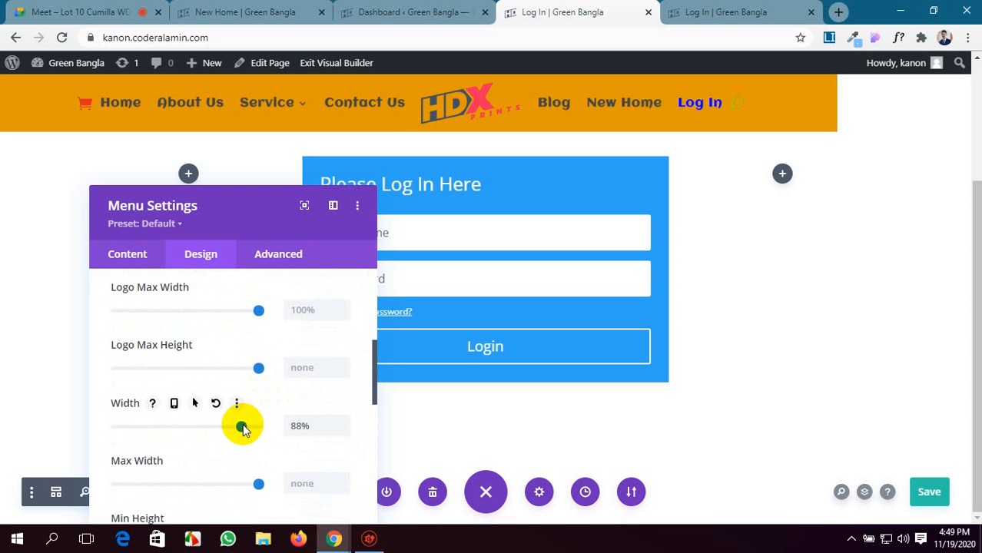
# Set the menu module's Width to 100% and keep Logo Max Width at its maximum.
pyautogui.moveTo(242, 429); pyautogui.dragTo(265, 431)
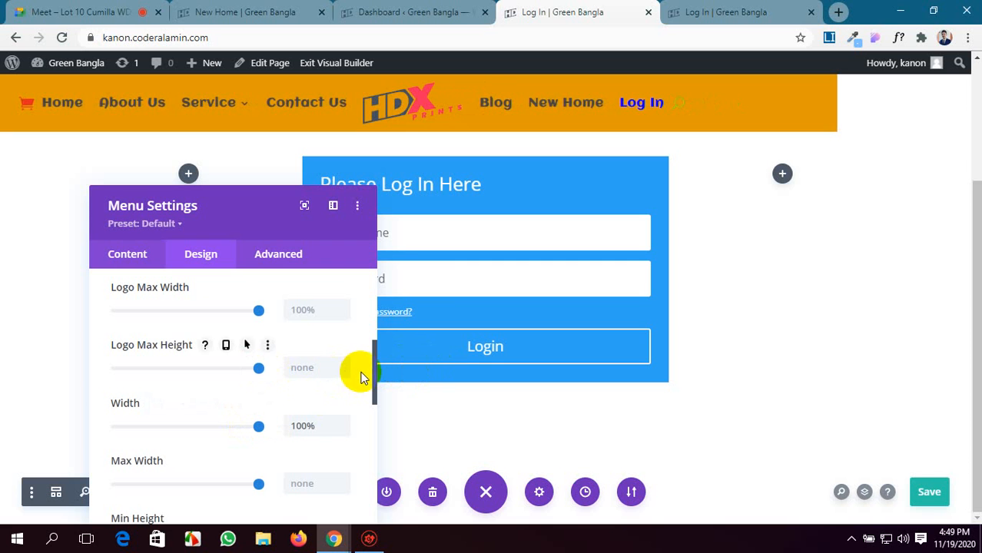
pyautogui.scroll(2, 256, 365)
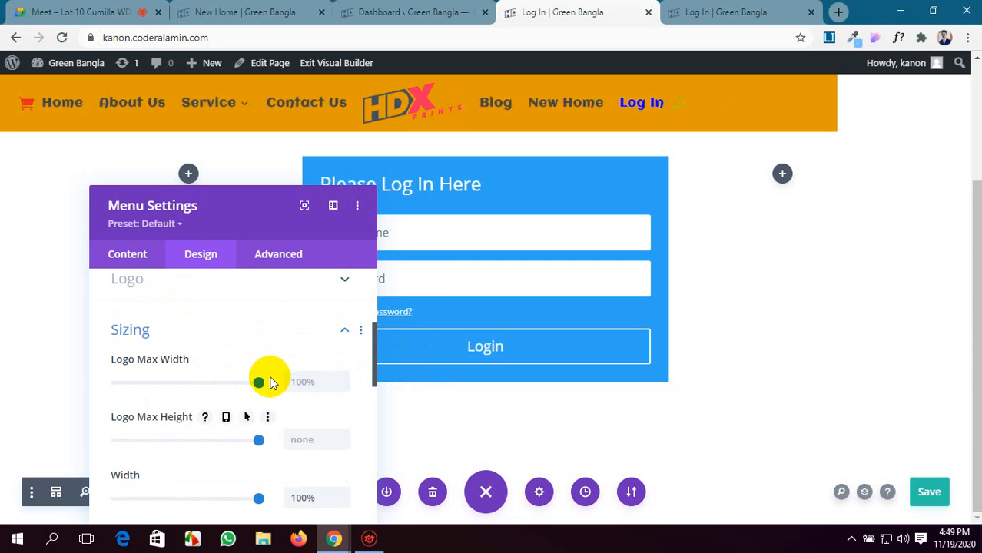
pyautogui.moveTo(259, 383); pyautogui.dragTo(272, 380)
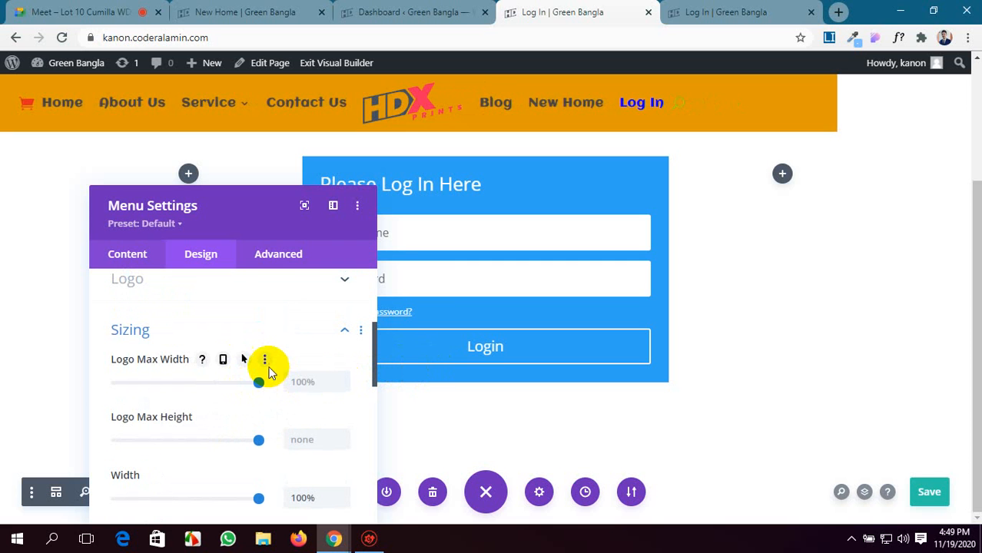
# Expand the Menu module's Spacing options and set the left margin to 10px.
pyautogui.scroll(-2, 267, 362)
pyautogui.scroll(-6, 356, 380)
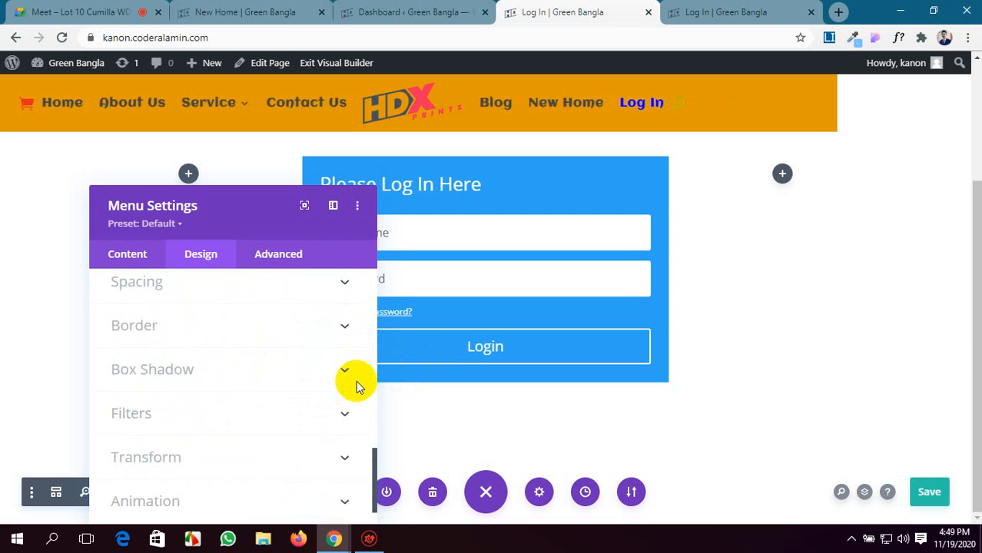
pyautogui.scroll(1, 356, 380)
pyautogui.scroll(1, 356, 380)
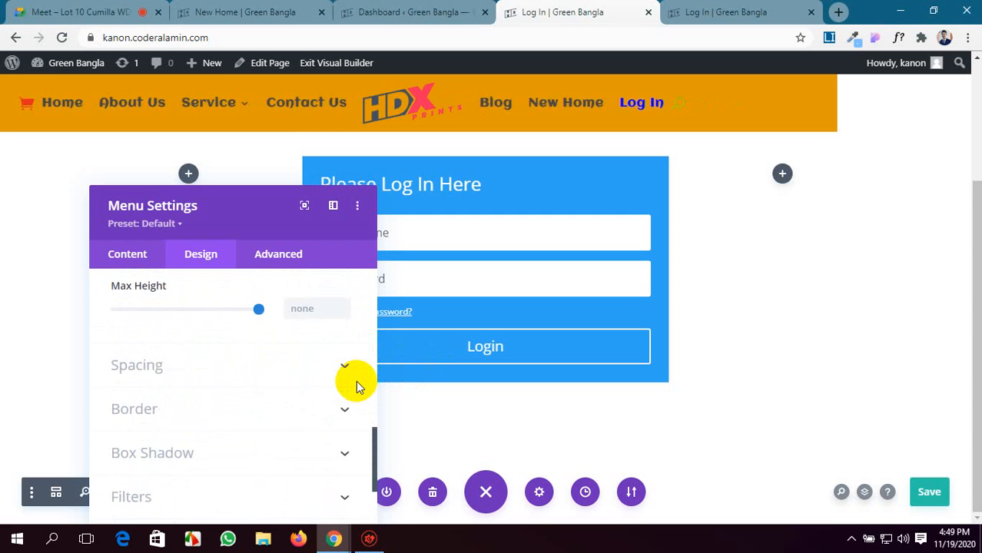
pyautogui.click(285, 369)
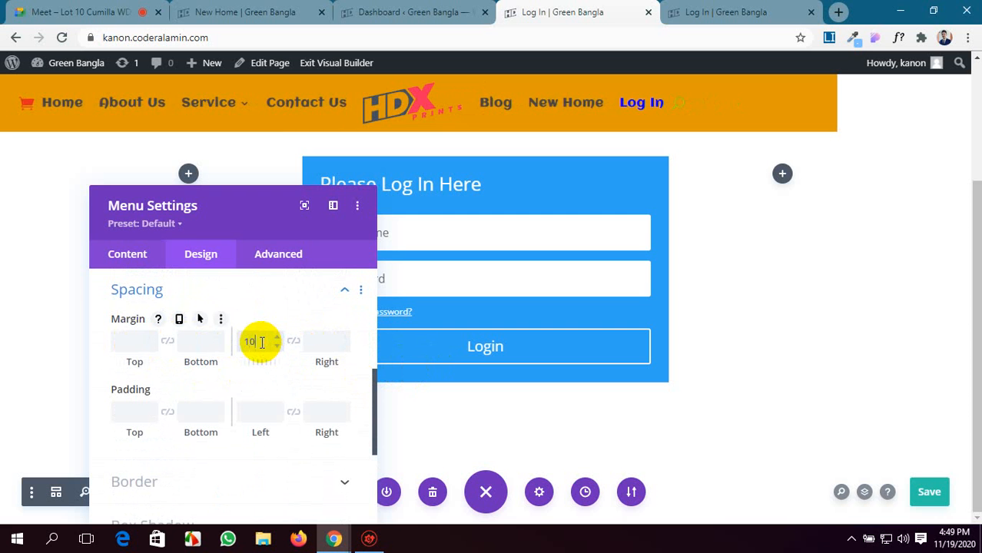
# Switch to the Google Meet call, admit the waiting participant, and return to the Log In page builder.
pyautogui.click(69, 11)
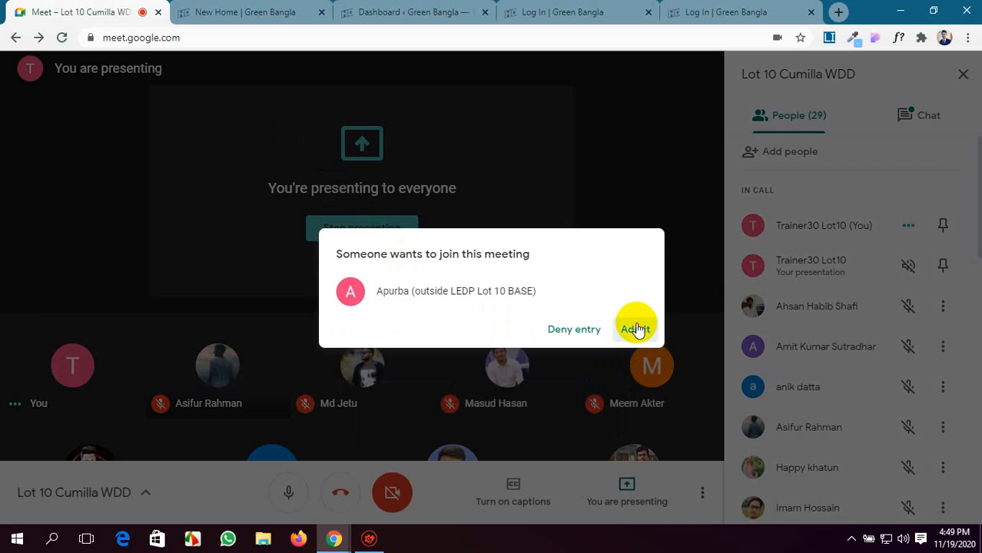
pyautogui.click(635, 329)
pyautogui.click(583, 12)
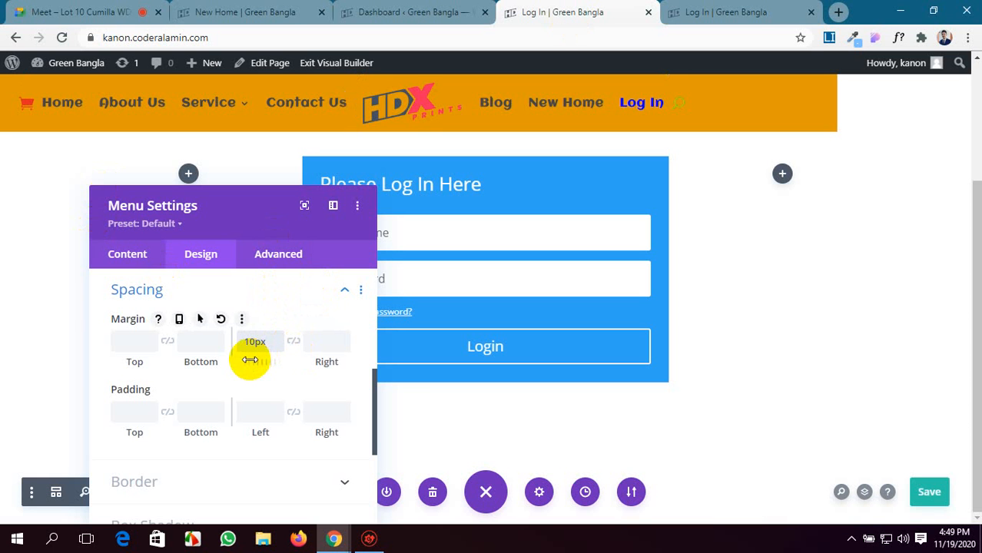
# Try a left margin of -8px and a right margin of -2px on the Menu module, resetting the margins after each.
pyautogui.moveTo(250, 360); pyautogui.dragTo(198, 390)
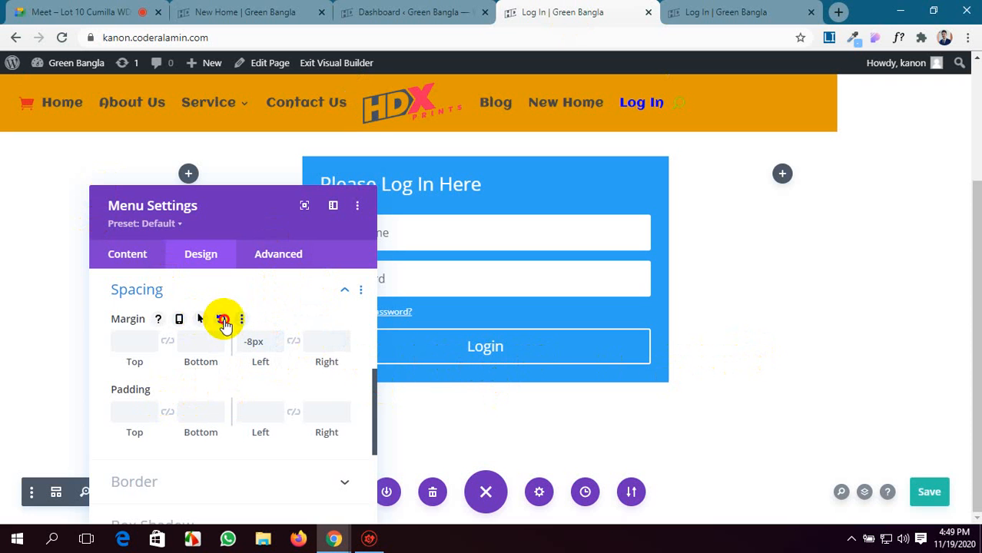
pyautogui.click(223, 320)
pyautogui.moveTo(320, 366)
pyautogui.mouseDown()
pyautogui.moveTo(382, 362)
pyautogui.moveTo(141, 379)
pyautogui.moveTo(344, 377)
pyautogui.moveTo(307, 384)
pyautogui.moveTo(309, 372)
pyautogui.mouseUp()
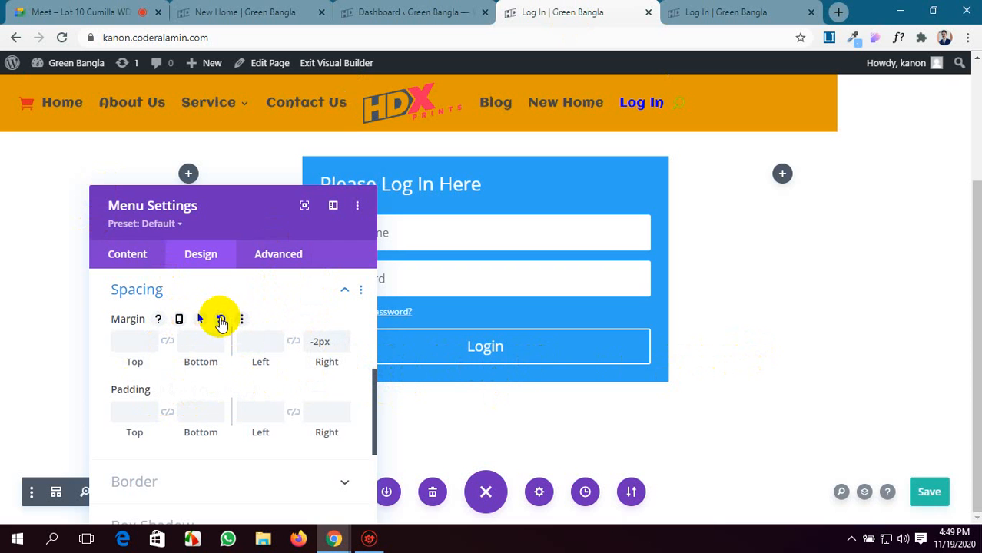
pyautogui.click(219, 320)
# Reopen the Menu module's Sizing options and reset its Width to the default.
pyautogui.scroll(3, 242, 388)
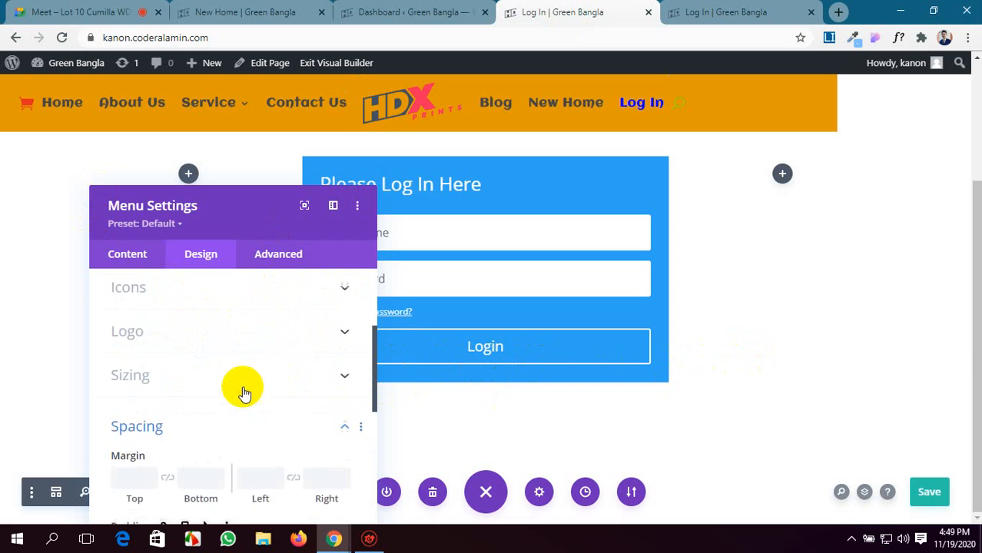
pyautogui.scroll(2, 242, 388)
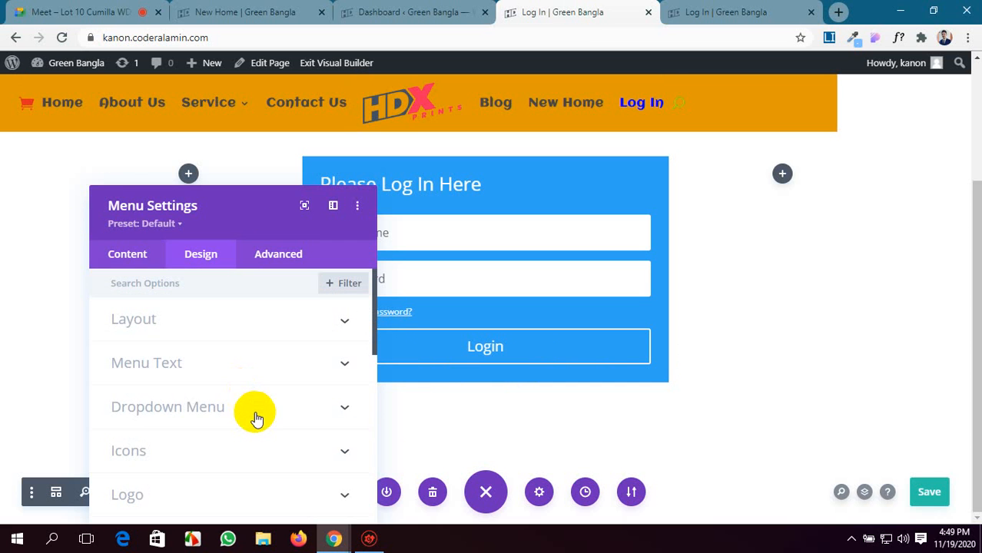
pyautogui.scroll(-3, 254, 412)
pyautogui.click(269, 394)
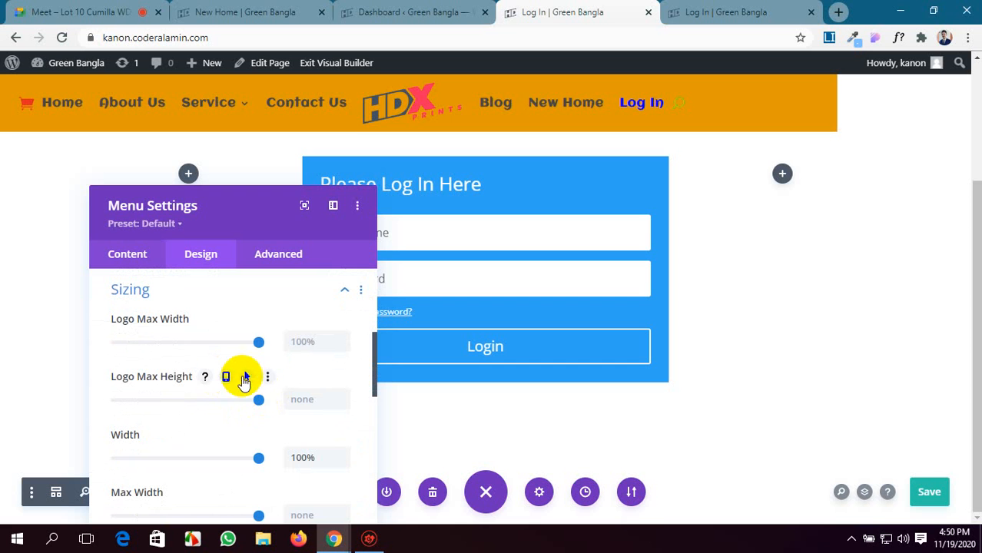
pyautogui.scroll(-1, 265, 432)
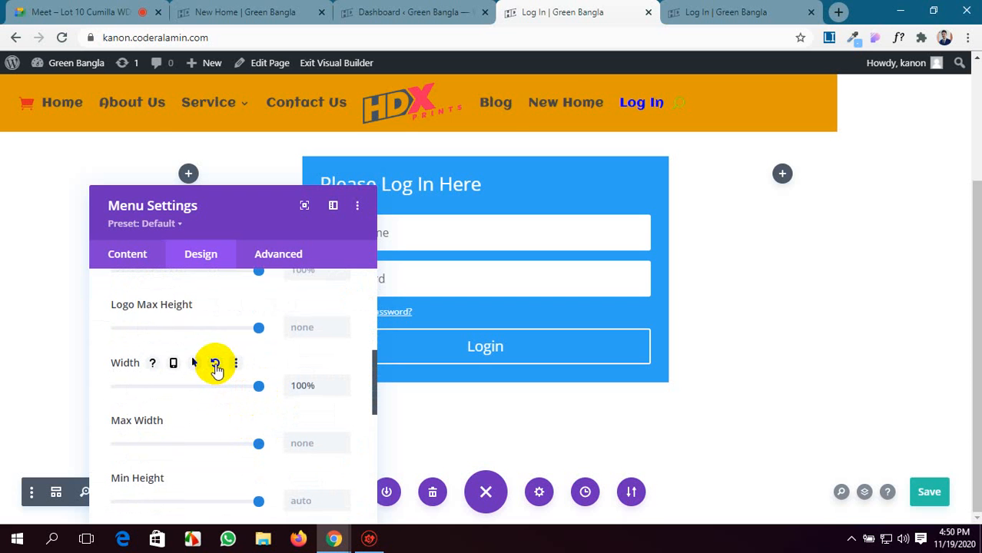
pyautogui.click(215, 363)
# Expand the Menu module's Spacing options, link the opposite padding sides, and set the left and right padding to 100px.
pyautogui.scroll(-3, 250, 434)
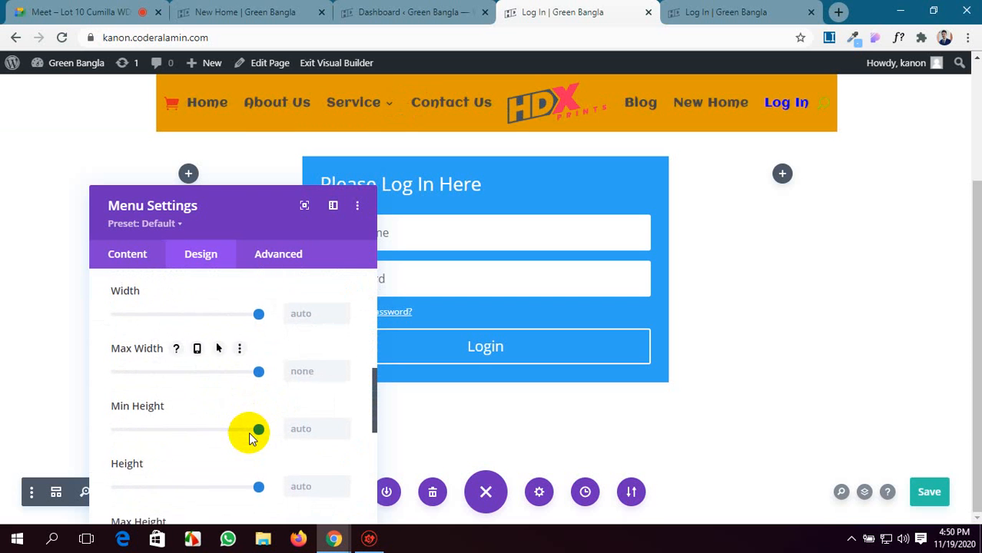
pyautogui.scroll(-2, 248, 431)
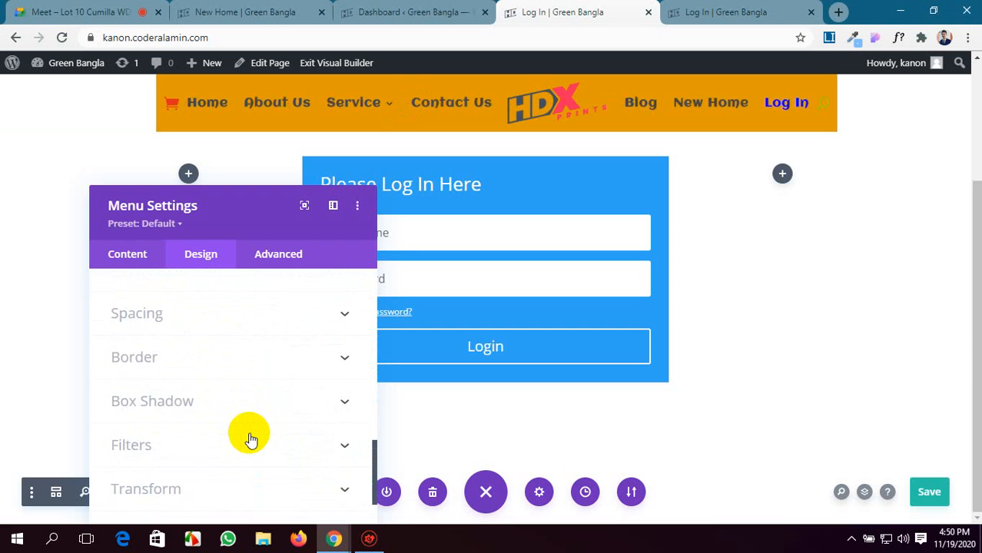
pyautogui.scroll(1, 249, 435)
pyautogui.scroll(-2, 252, 439)
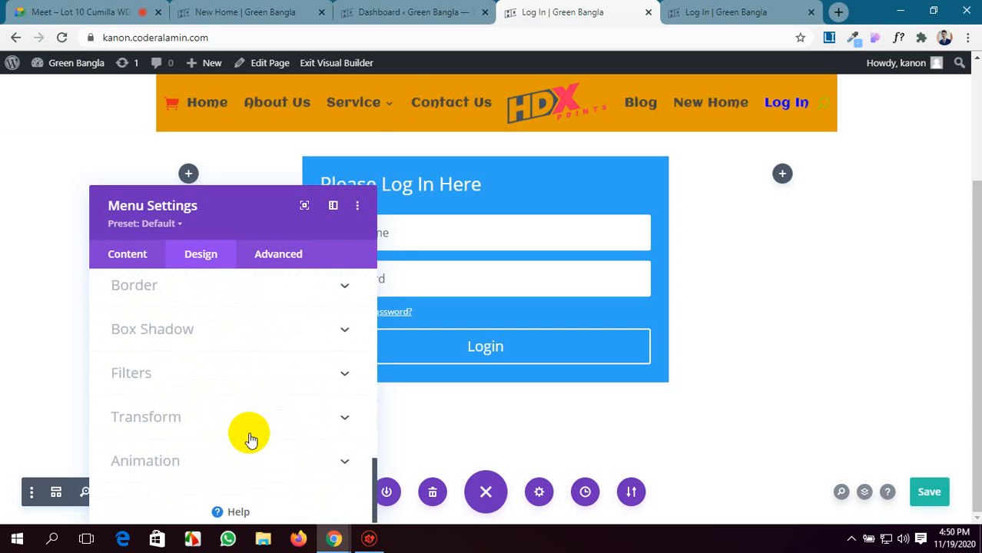
pyautogui.scroll(10, 250, 438)
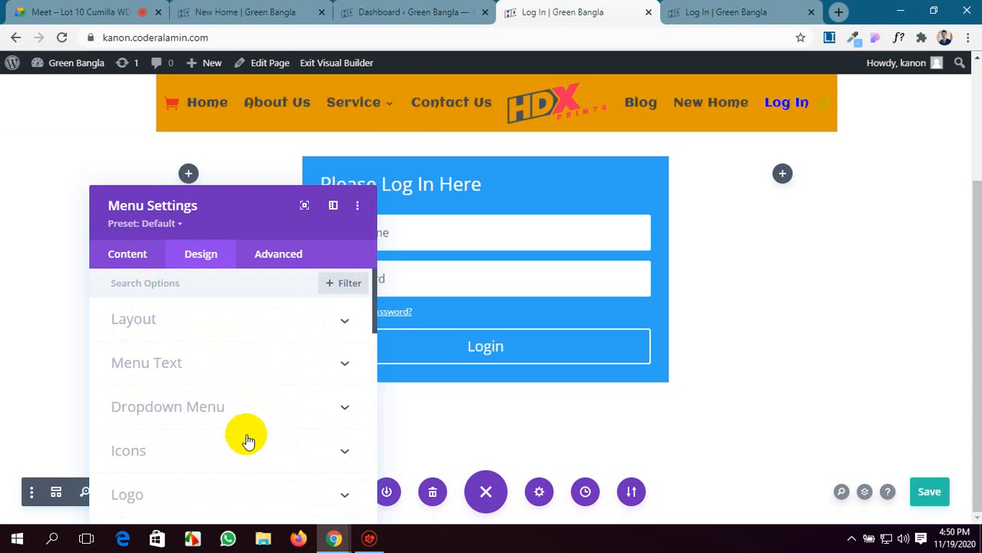
pyautogui.scroll(-1, 248, 441)
pyautogui.scroll(-4, 248, 441)
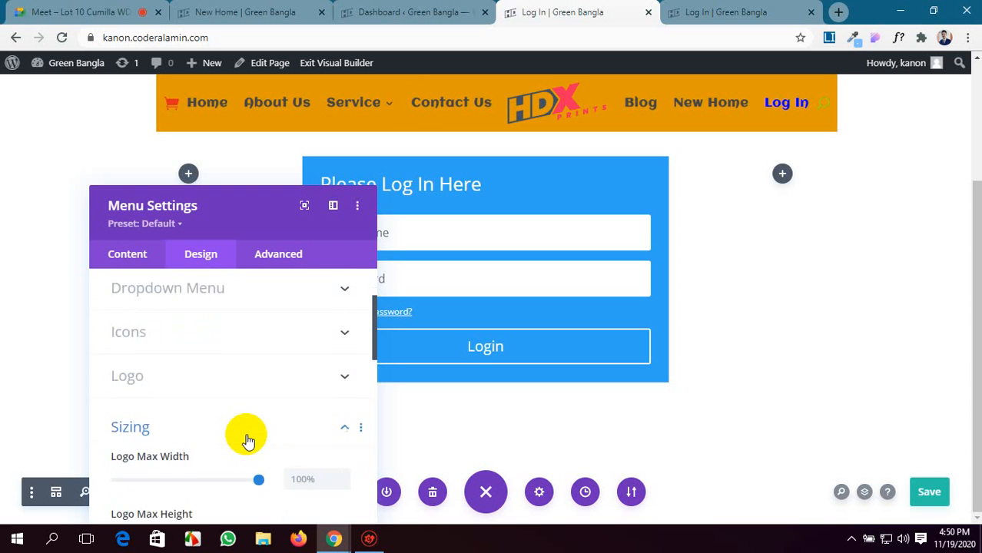
pyautogui.scroll(-4, 248, 440)
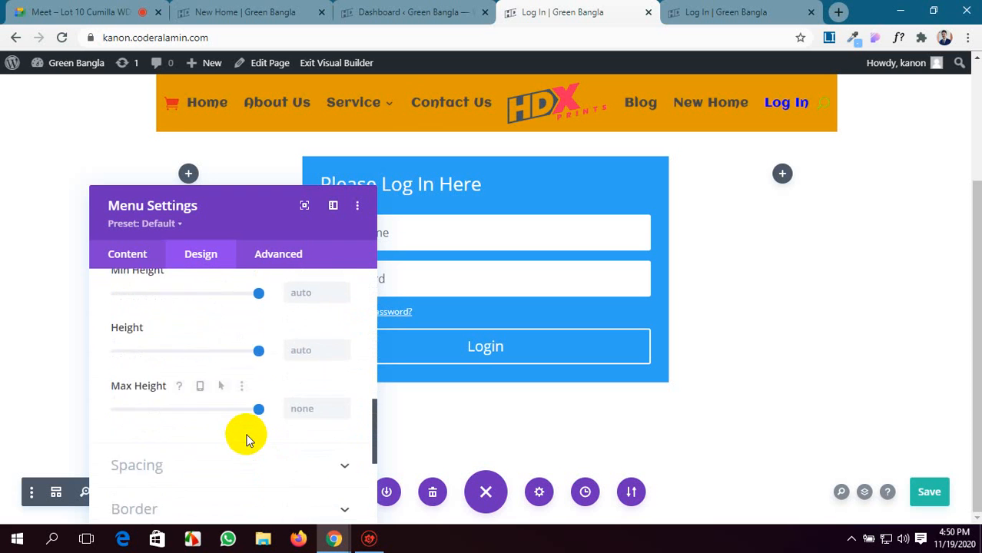
pyautogui.click(269, 352)
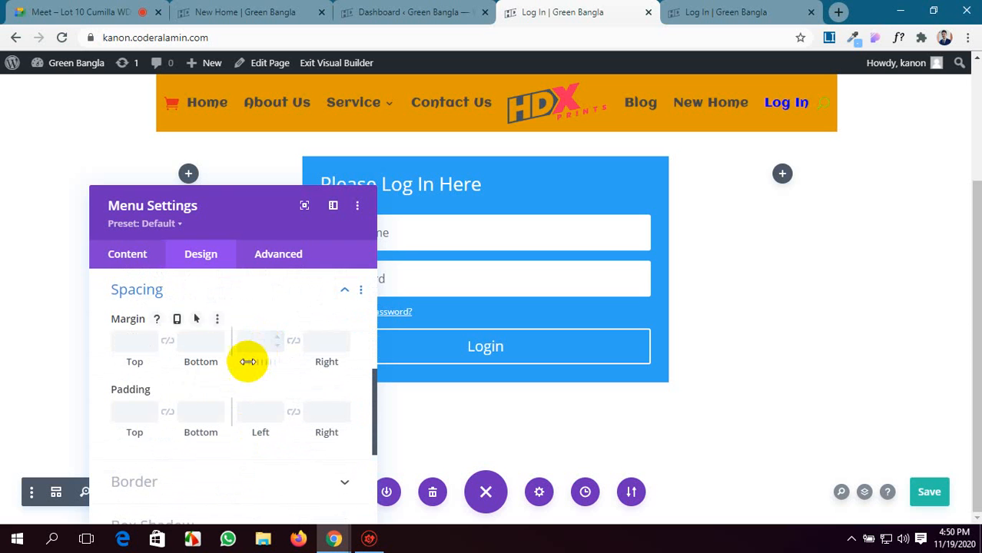
pyautogui.click(168, 414)
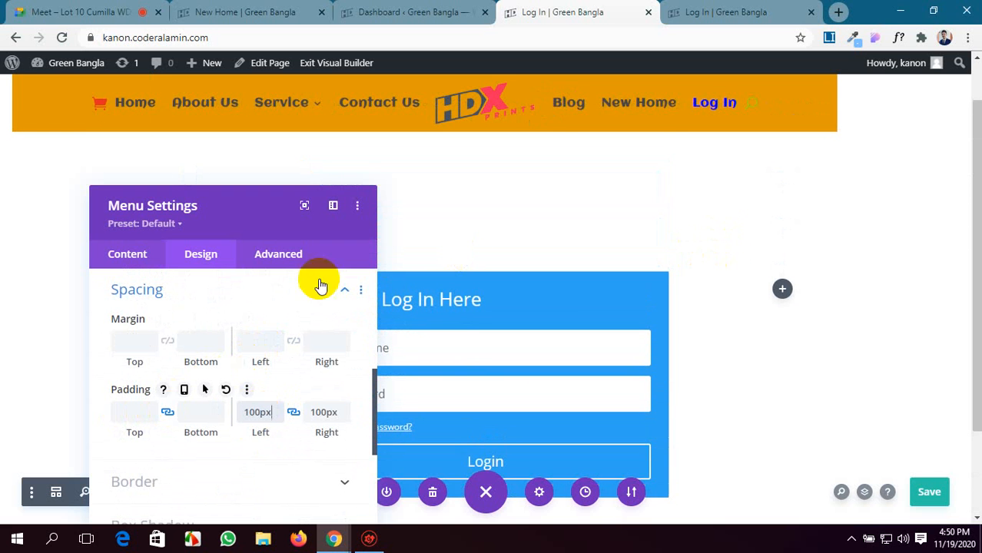
# Open the Position options in the Menu module's advanced settings.
pyautogui.scroll(-2, 197, 465)
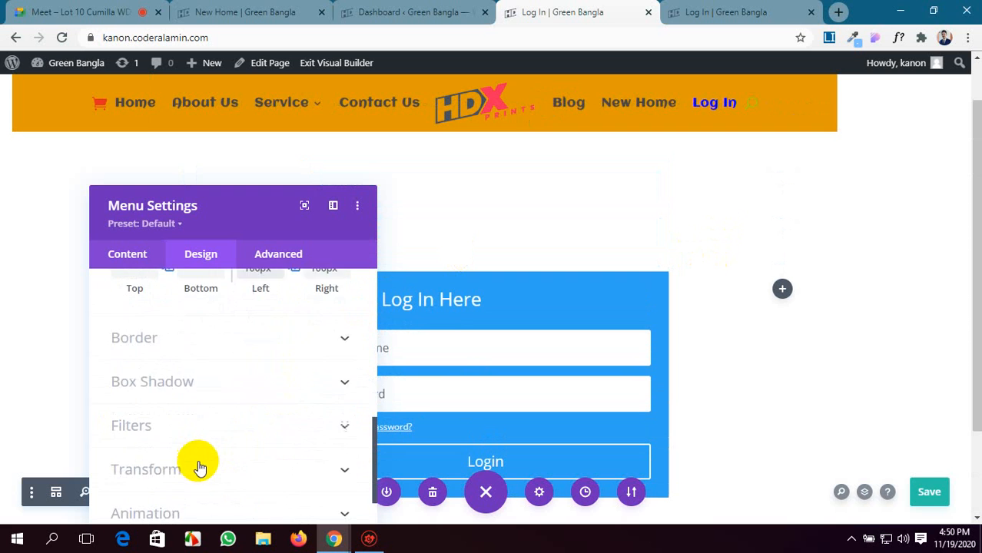
pyautogui.scroll(-1, 198, 461)
pyautogui.click(278, 255)
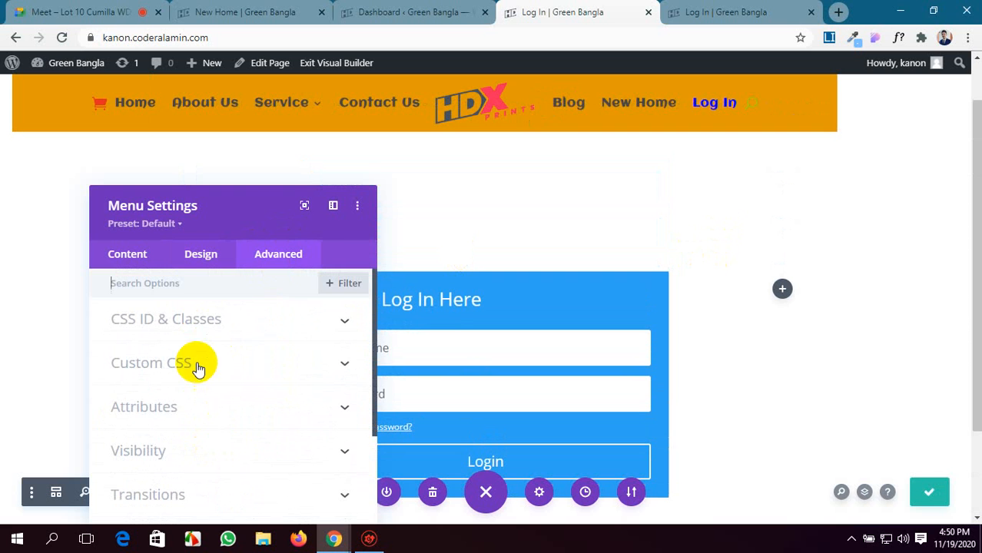
pyautogui.scroll(-2, 225, 408)
pyautogui.click(245, 398)
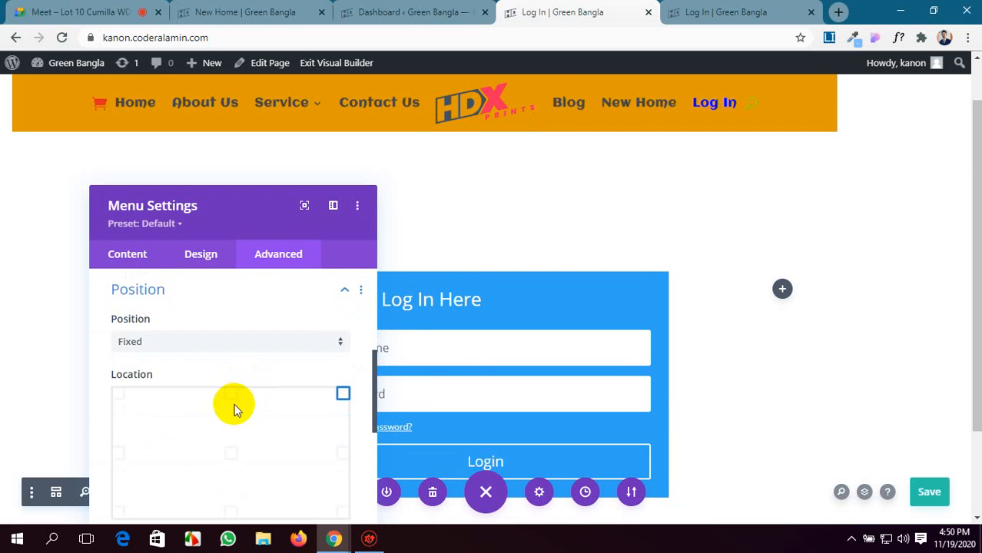
# Try the top-centre Location for the fixed menu with a Vertical Offset of -16px, and reset the offset.
pyautogui.scroll(-2, 280, 350)
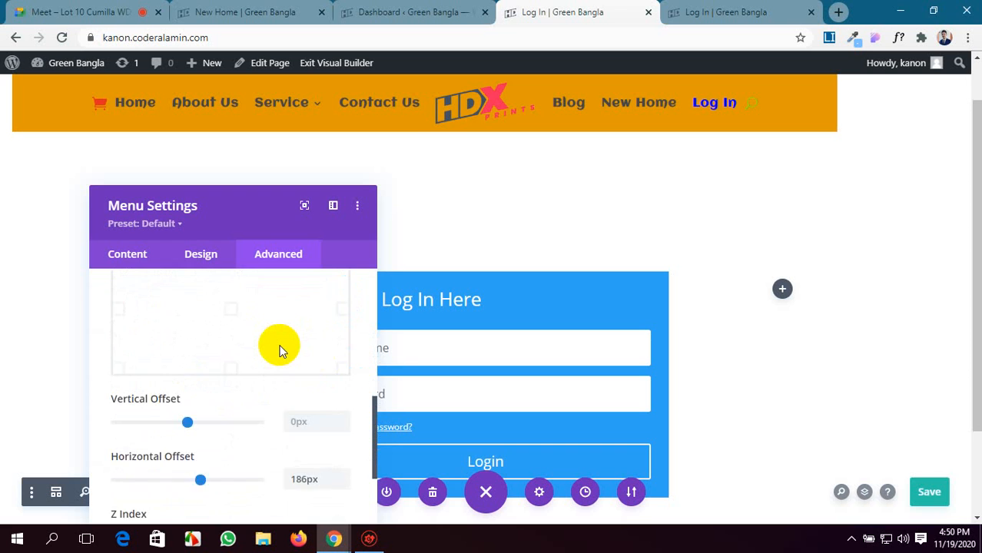
pyautogui.scroll(1, 281, 350)
pyautogui.click(232, 324)
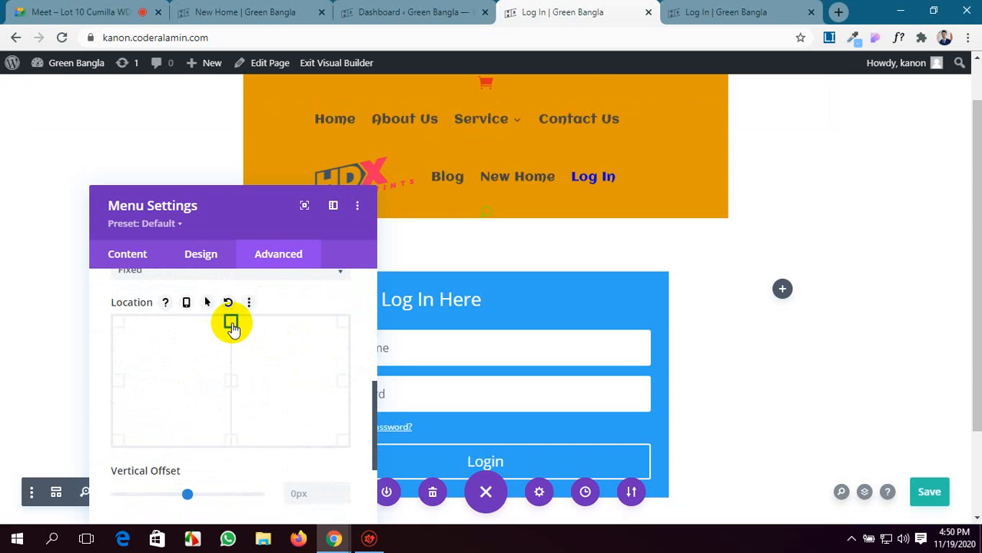
pyautogui.scroll(-1, 292, 410)
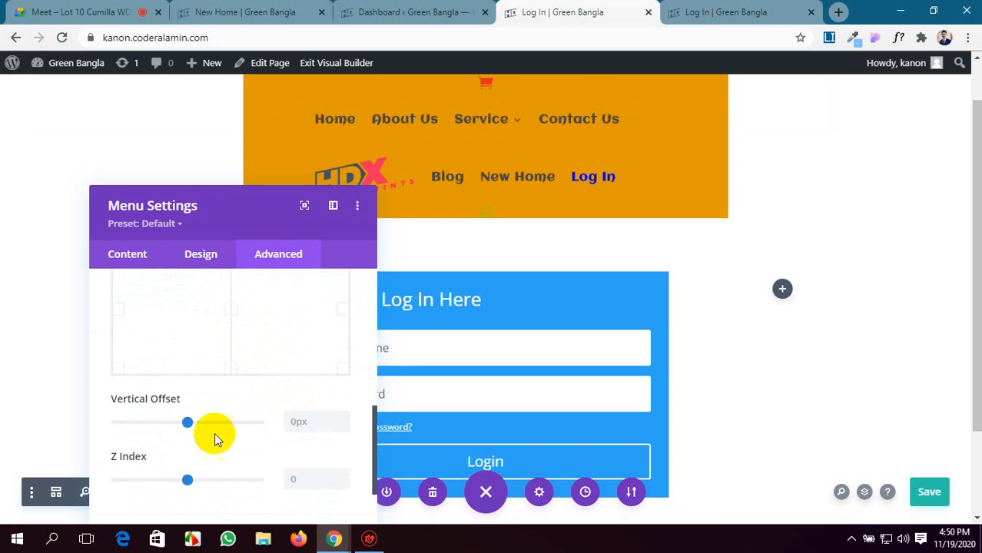
pyautogui.moveTo(187, 429)
pyautogui.mouseDown()
pyautogui.moveTo(204, 428)
pyautogui.moveTo(187, 428)
pyautogui.mouseUp()
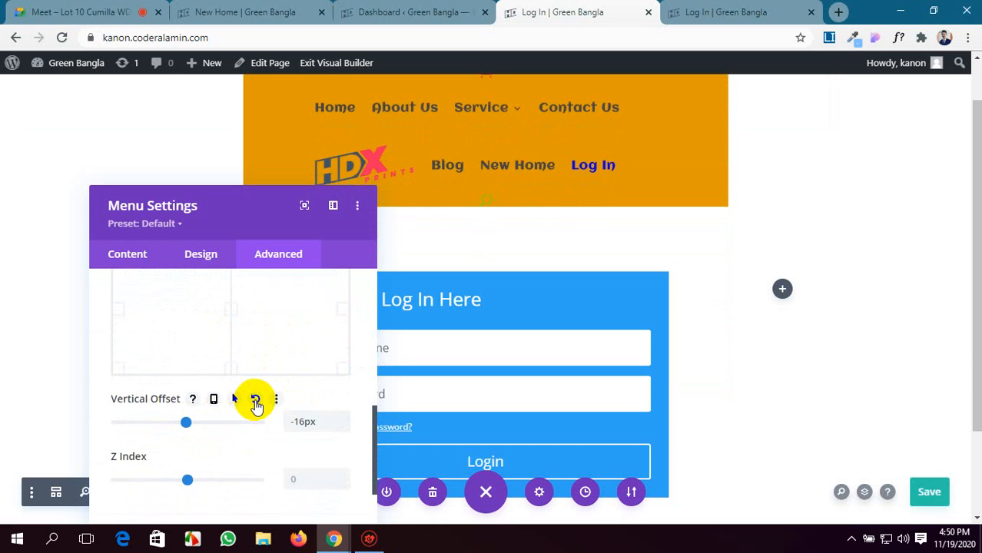
pyautogui.click(256, 400)
# Reset the menu's Location to its default and set its Position to Relative.
pyautogui.scroll(-2, 219, 431)
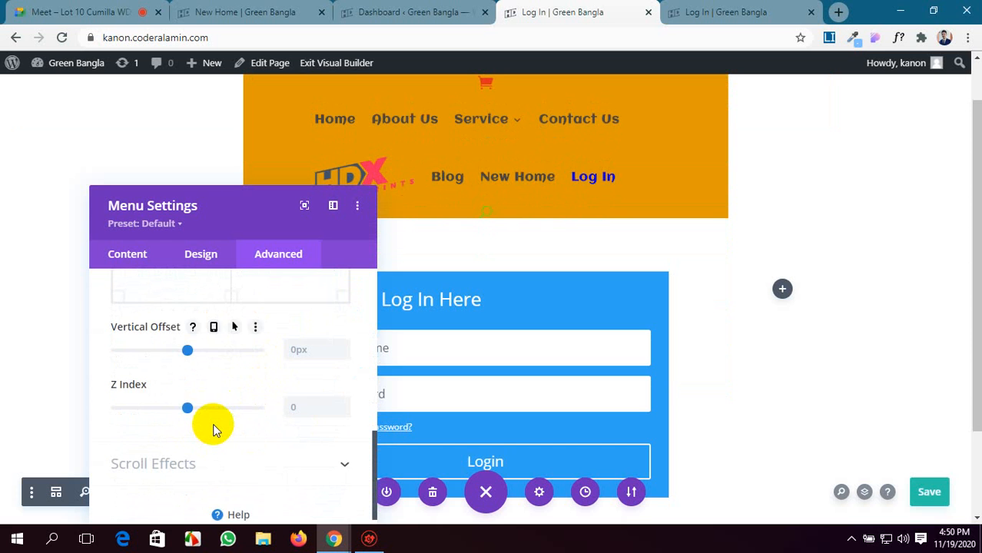
pyautogui.scroll(5, 213, 427)
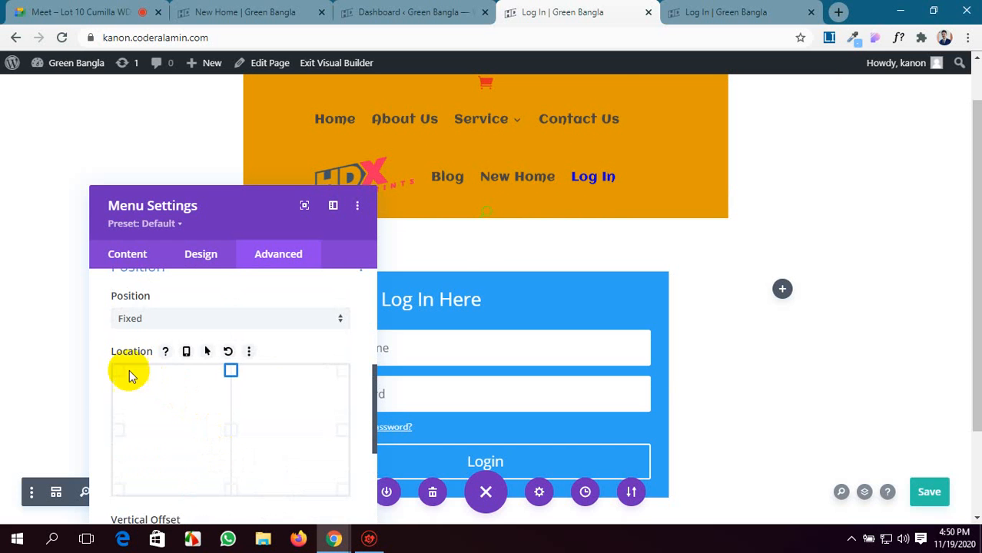
pyautogui.click(117, 374)
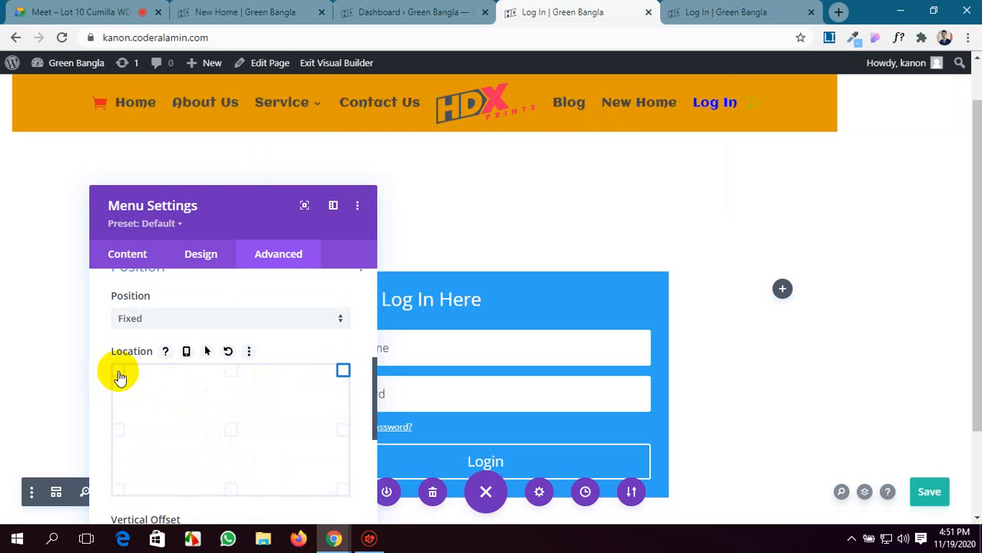
pyautogui.click(227, 352)
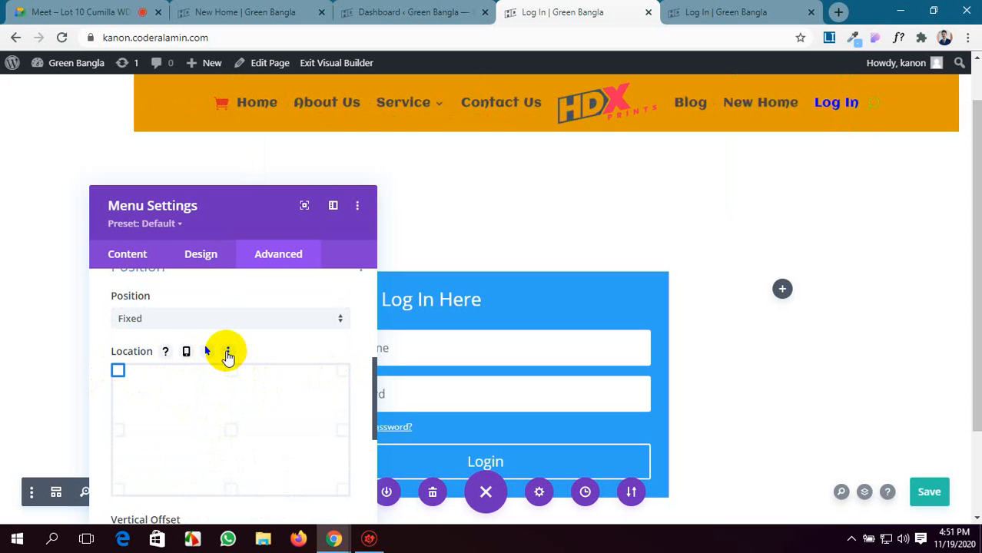
pyautogui.click(243, 320)
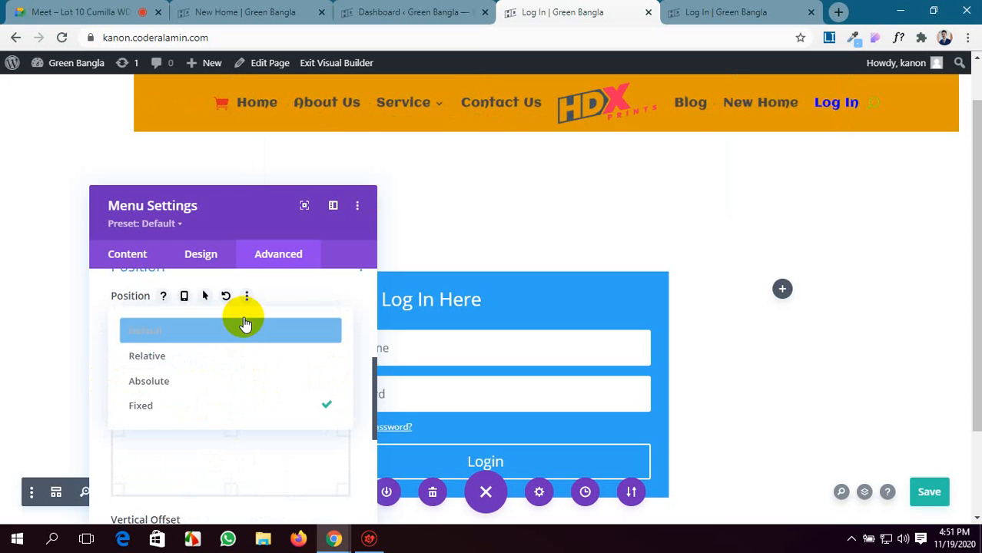
pyautogui.click(229, 355)
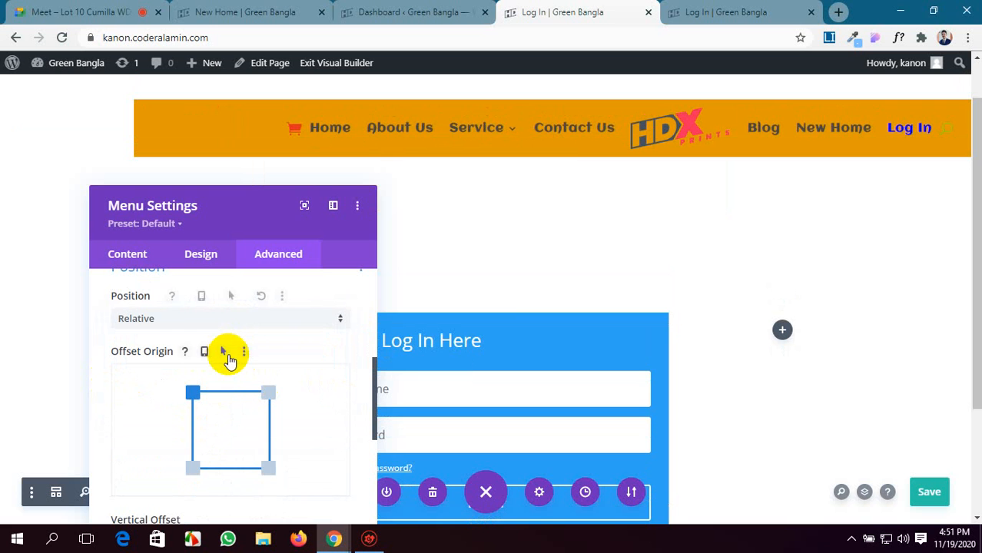
# Move the relatively positioned menu up with a Vertical Offset of about -118px.
pyautogui.scroll(-1, 296, 377)
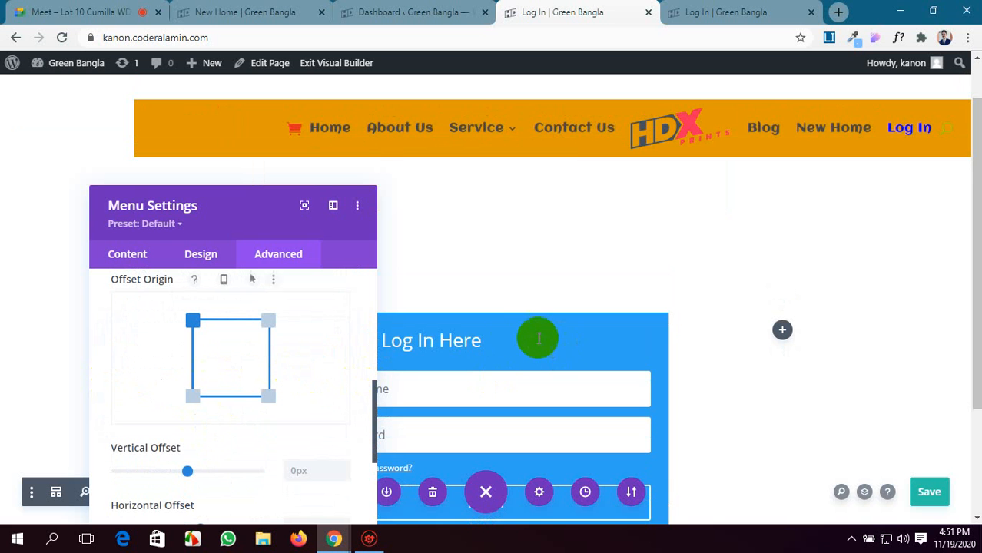
pyautogui.scroll(-3, 516, 335)
pyautogui.scroll(3, 513, 333)
pyautogui.scroll(-3, 511, 331)
pyautogui.scroll(3, 478, 336)
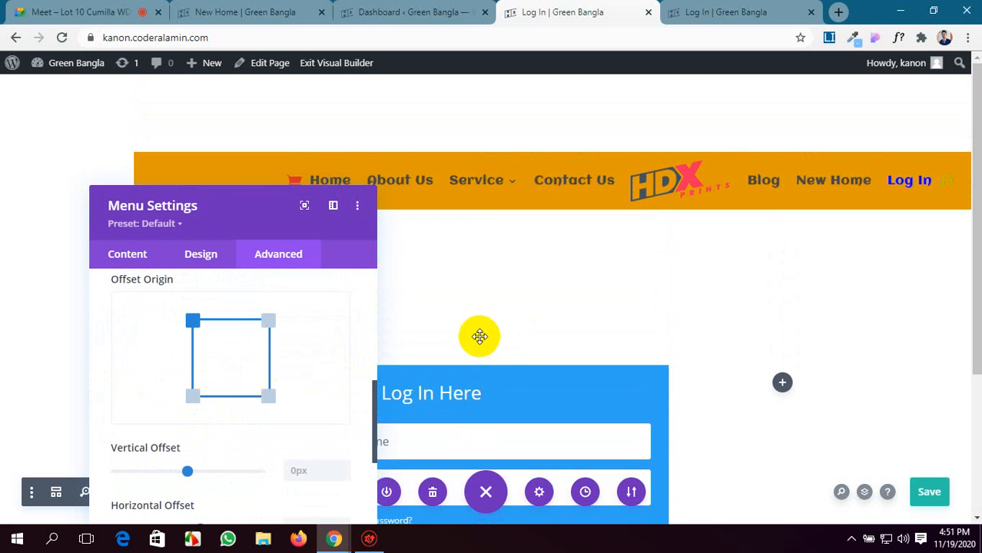
pyautogui.scroll(-1, 224, 360)
pyautogui.scroll(-1, 224, 360)
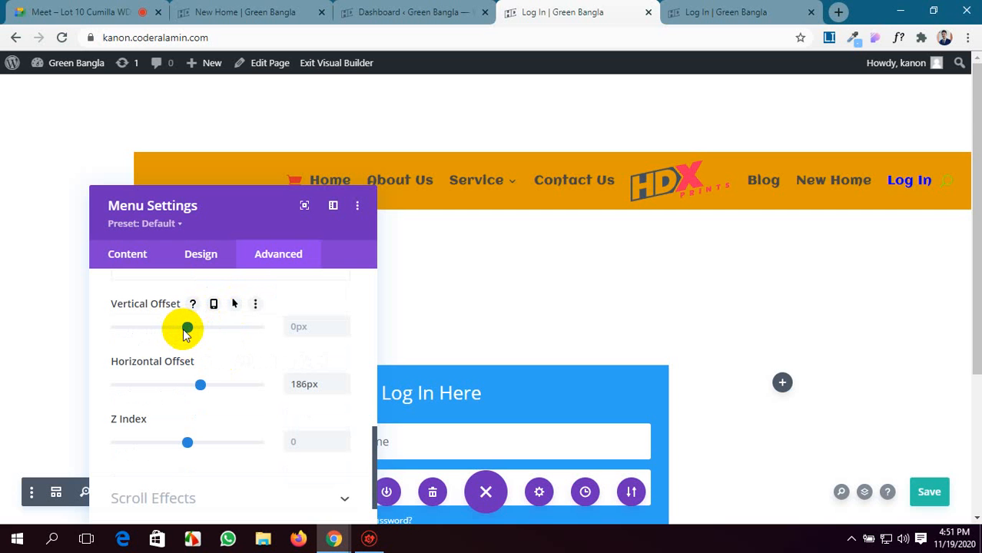
pyautogui.moveTo(184, 332); pyautogui.dragTo(179, 333)
pyautogui.moveTo(179, 333); pyautogui.dragTo(178, 332)
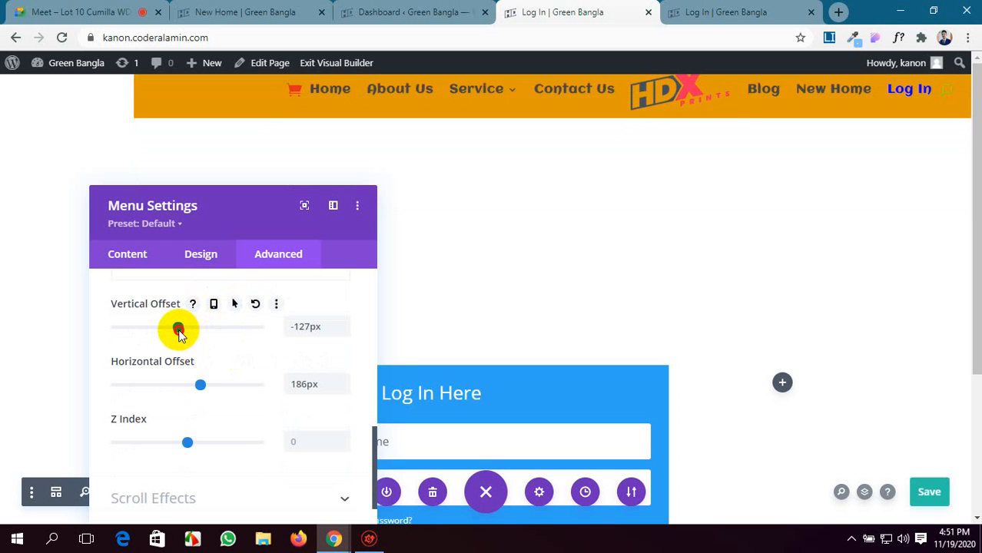
# Fine-tune the menu's Vertical Offset to -108px and bring its Horizontal Offset to 0px.
pyautogui.click(342, 321)
pyautogui.click(343, 321)
pyautogui.click(342, 321)
pyautogui.click(342, 321)
pyautogui.click(343, 321)
pyautogui.click(343, 321)
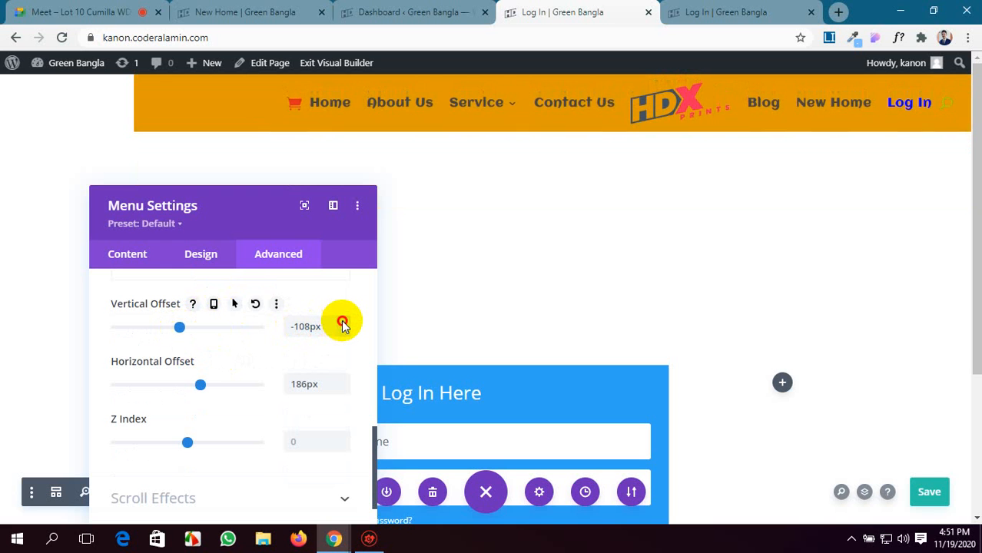
pyautogui.click(343, 321)
pyautogui.click(343, 321)
pyautogui.click(342, 321)
pyautogui.click(343, 321)
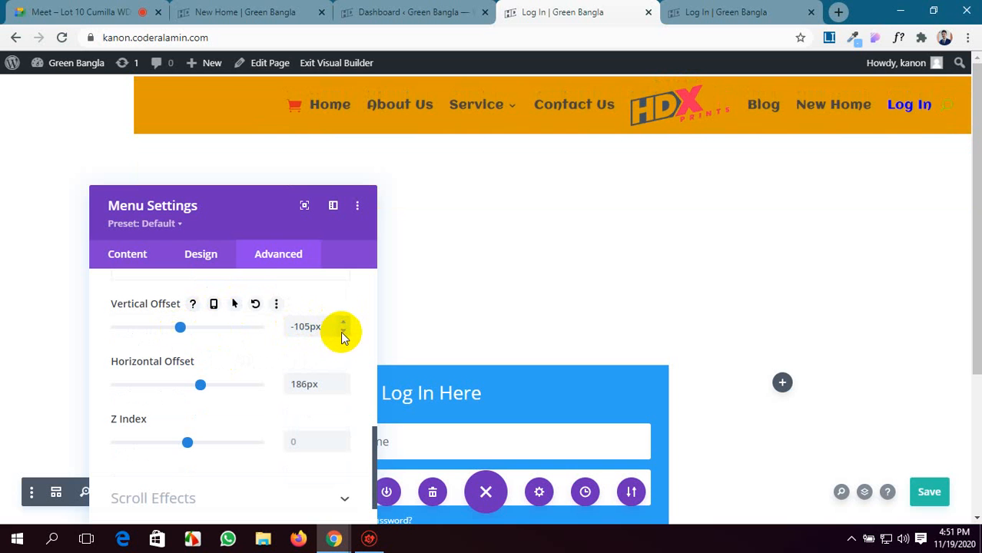
pyautogui.click(343, 331)
pyautogui.click(342, 332)
pyautogui.click(342, 331)
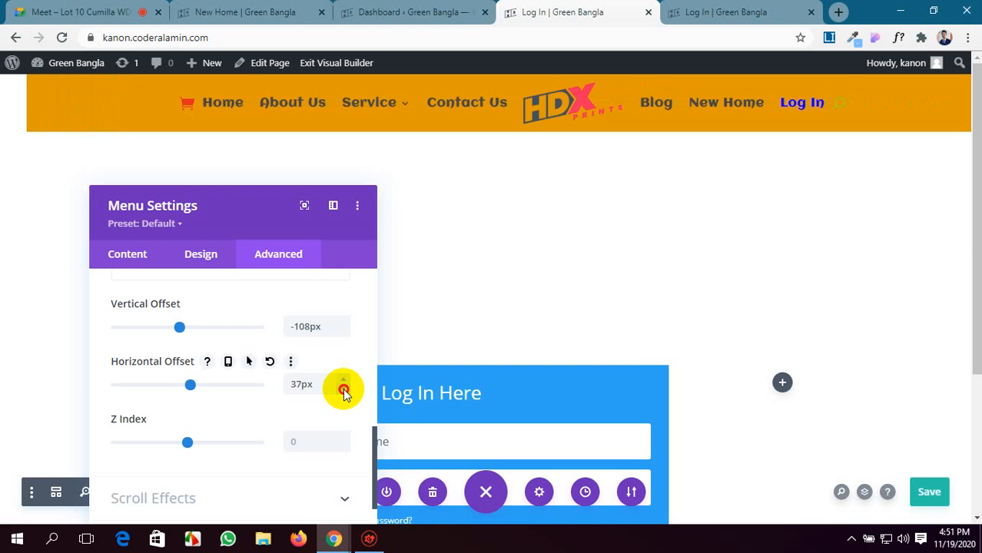
pyautogui.moveTo(343, 390); pyautogui.dragTo(343, 389)
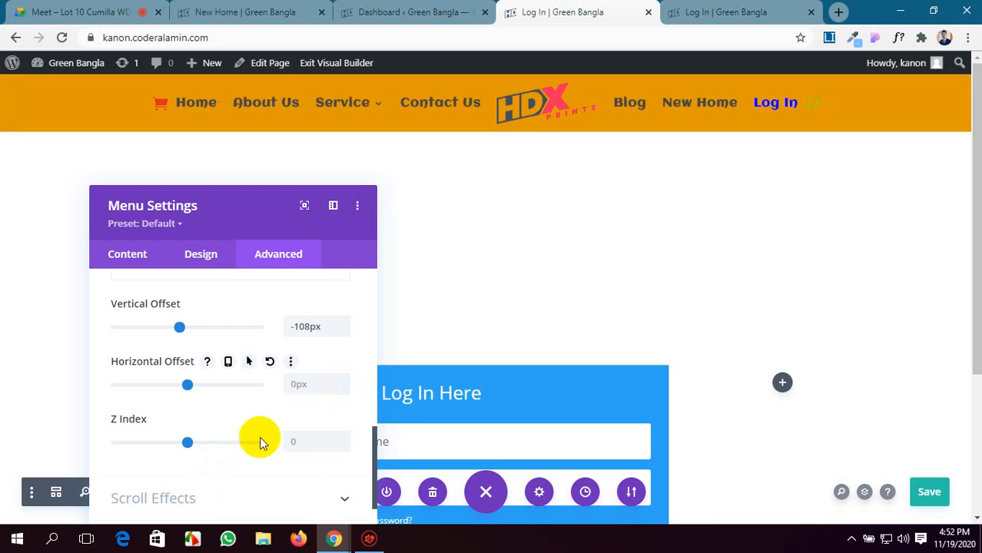
# Save the Log In page and reload its live view to check the menu's new position.
pyautogui.click(929, 493)
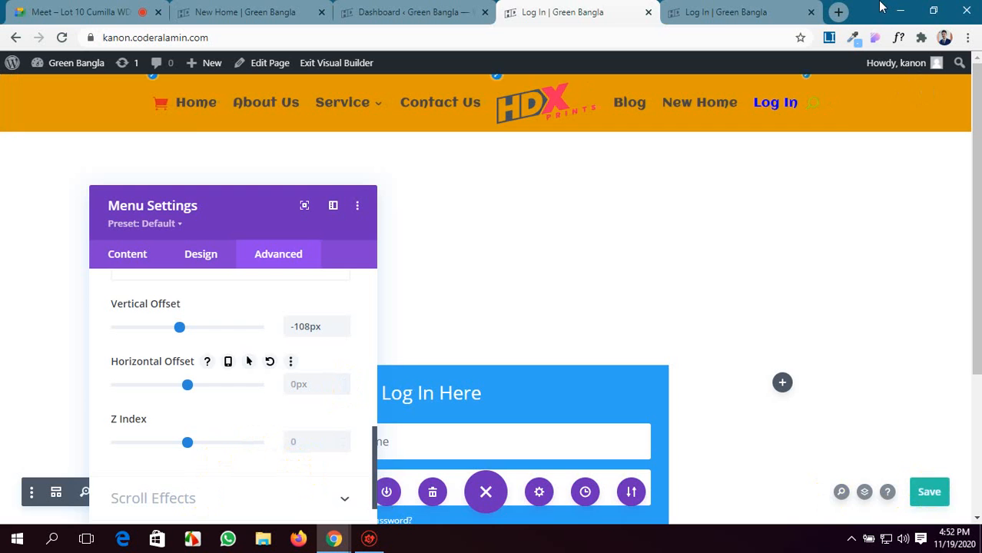
pyautogui.click(755, 11)
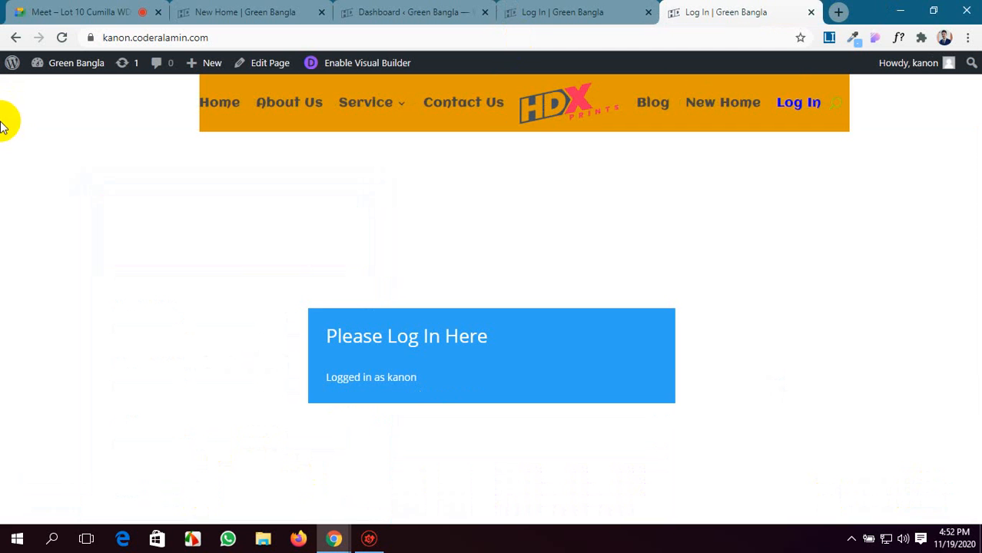
pyautogui.click(62, 39)
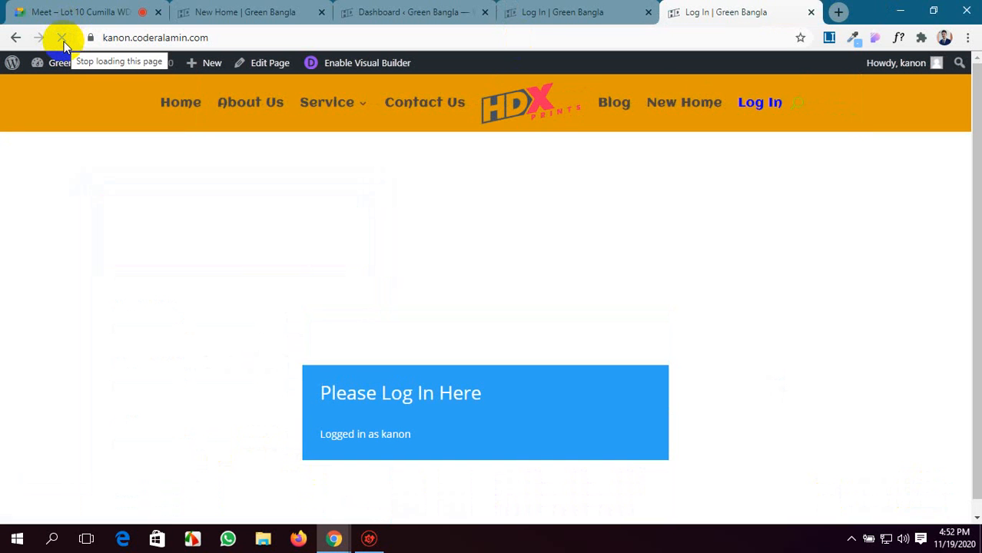
pyautogui.moveTo(82, 72)
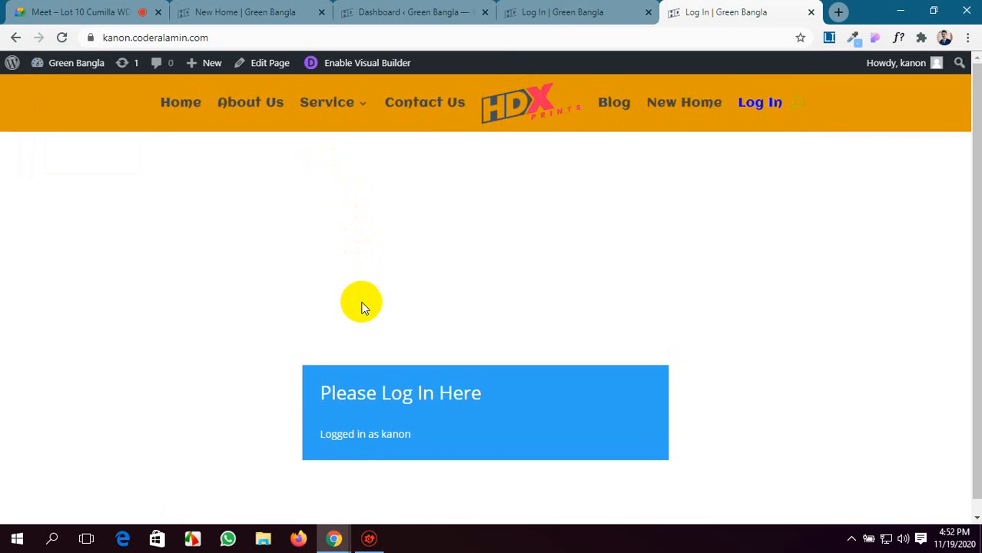
# Return to the New Home page in the builder and close both Log In page tabs.
pyautogui.click(537, 12)
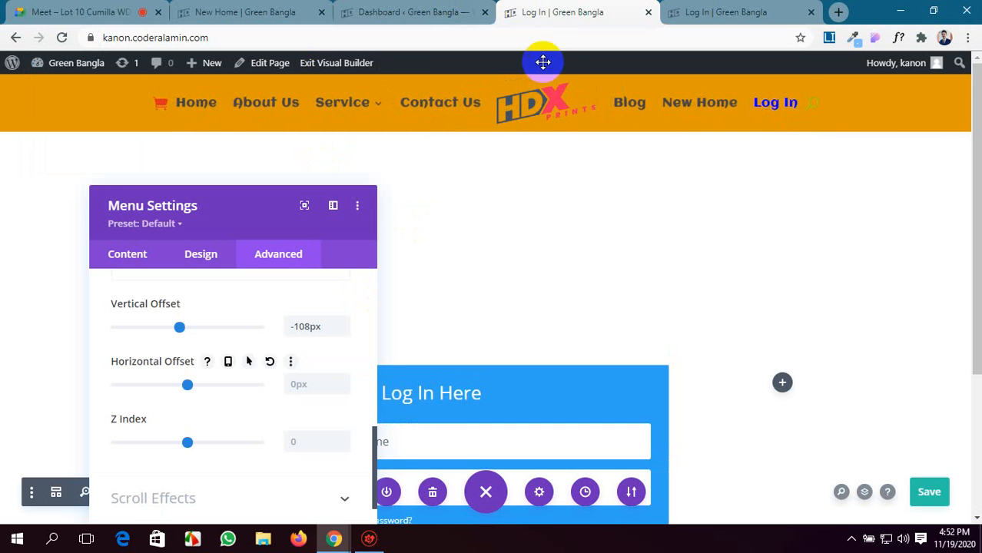
pyautogui.click(414, 11)
pyautogui.click(220, 8)
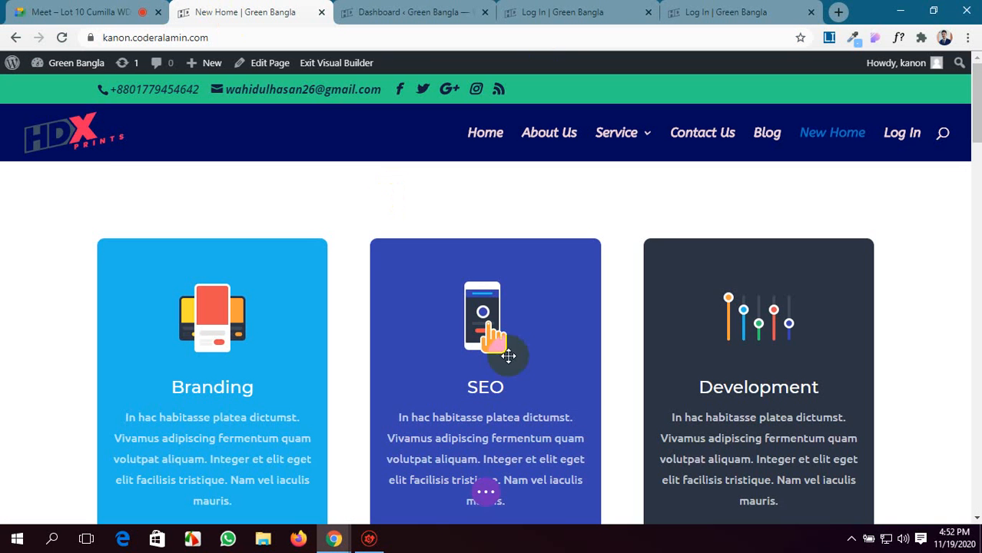
pyautogui.scroll(-4, 504, 334)
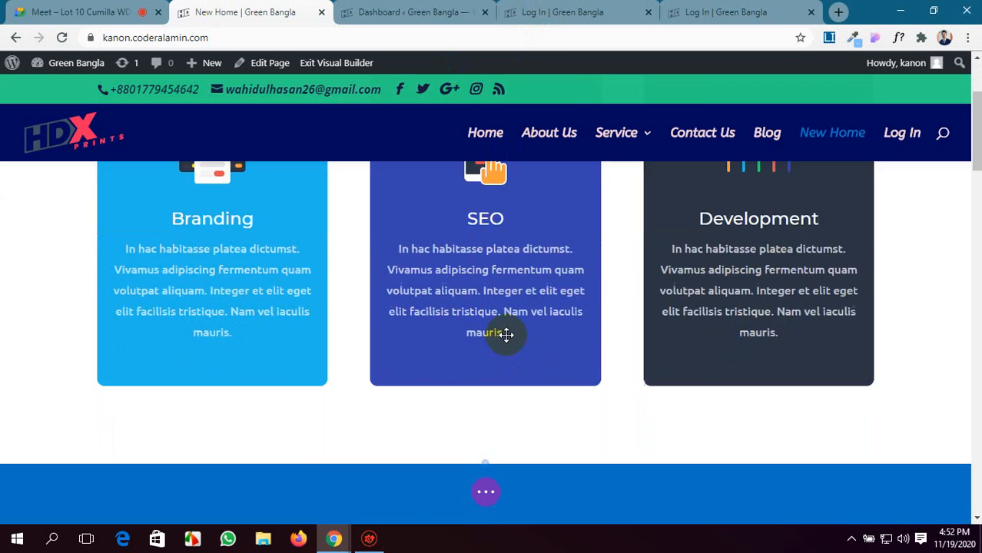
pyautogui.click(648, 13)
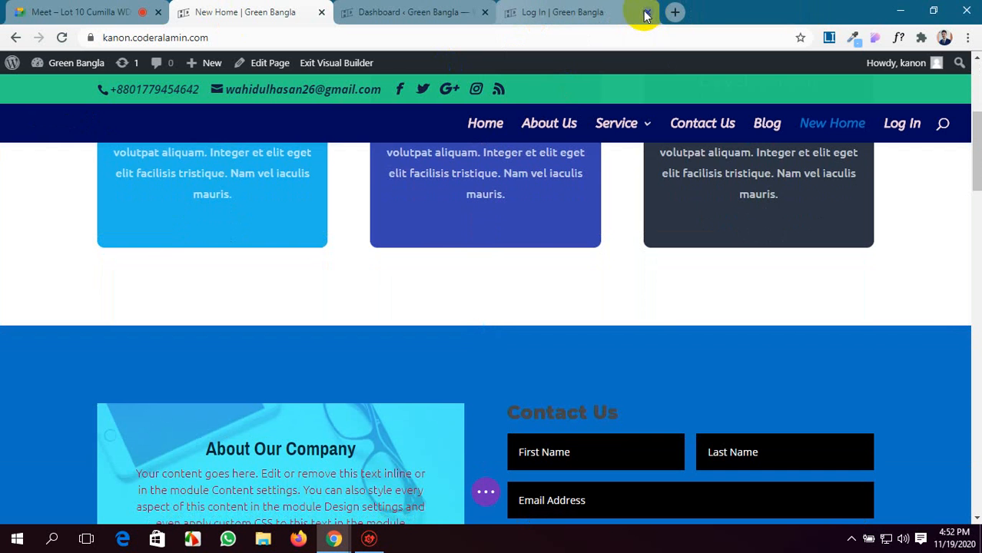
pyautogui.click(644, 13)
# Place the Dashboard tab before New Home and open the live site in a new tab at the end.
pyautogui.moveTo(460, 11); pyautogui.dragTo(285, 10)
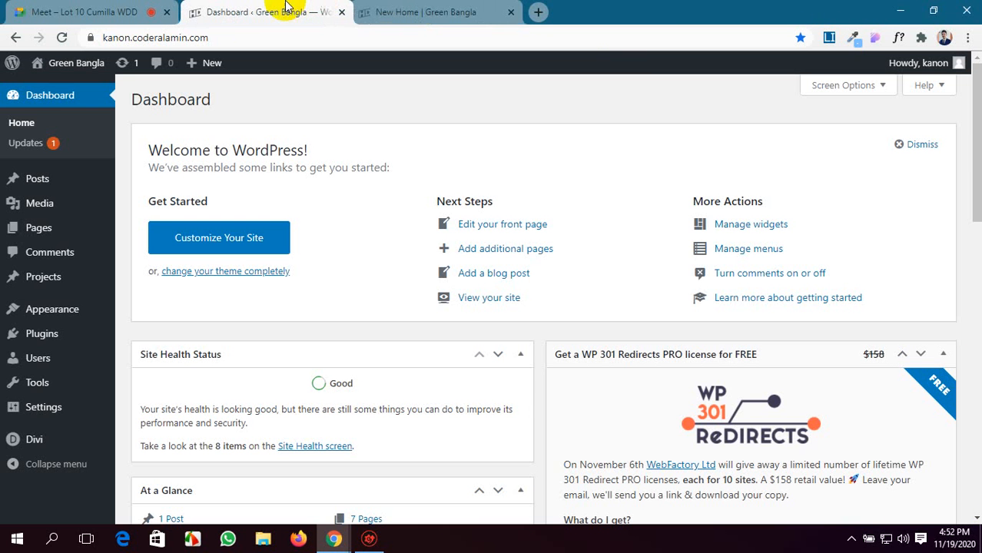
pyautogui.moveTo(52, 66)
pyautogui.middleClick(58, 88)
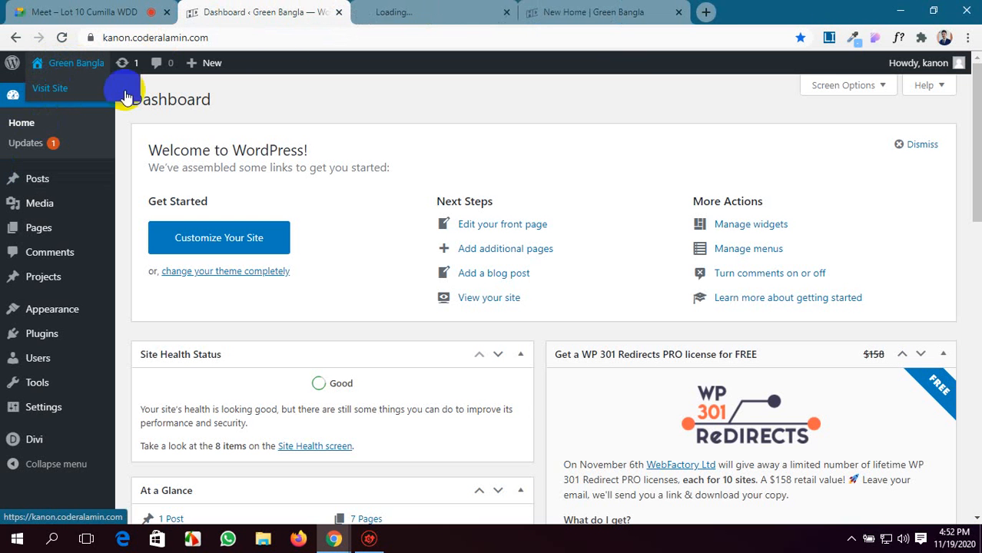
pyautogui.moveTo(403, 8); pyautogui.dragTo(806, 9)
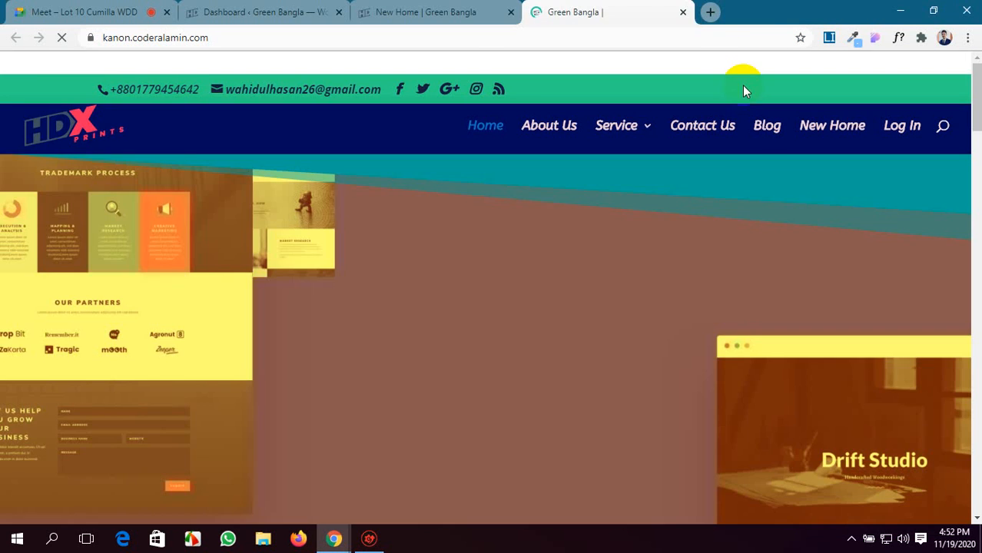
# Insert a Person module into the first column of the empty two-column row above the New Home page's footer.
pyautogui.click(386, 9)
pyautogui.scroll(-20, 493, 425)
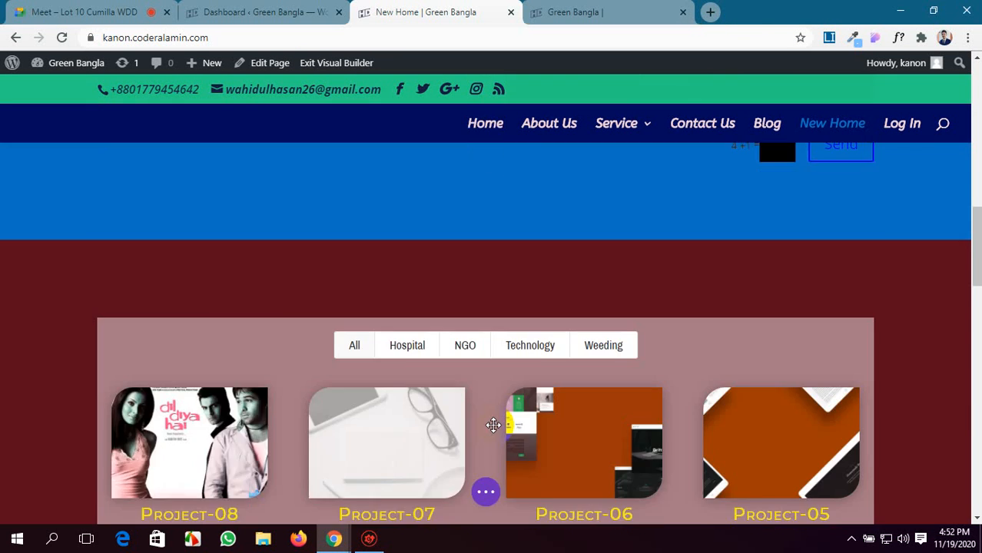
pyautogui.scroll(-3, 493, 425)
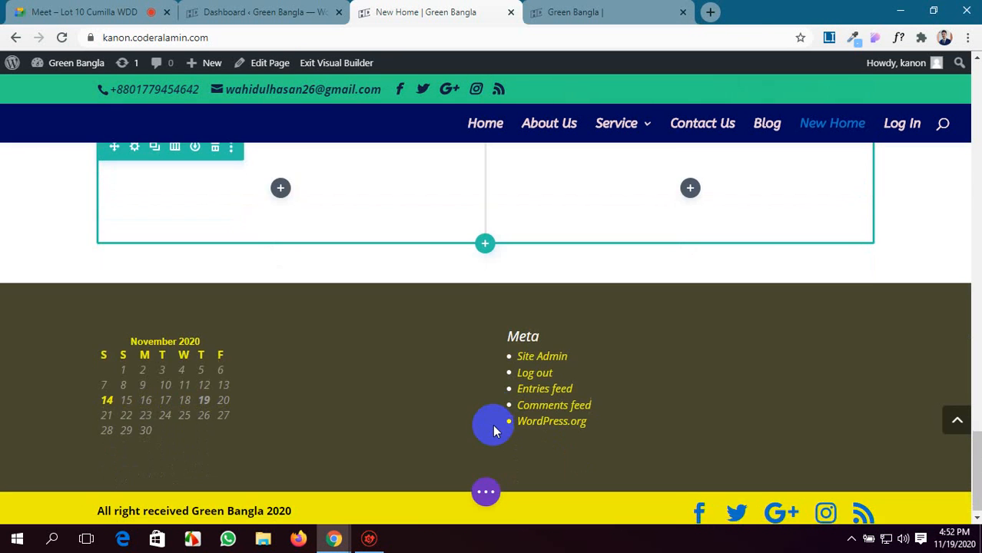
pyautogui.click(281, 190)
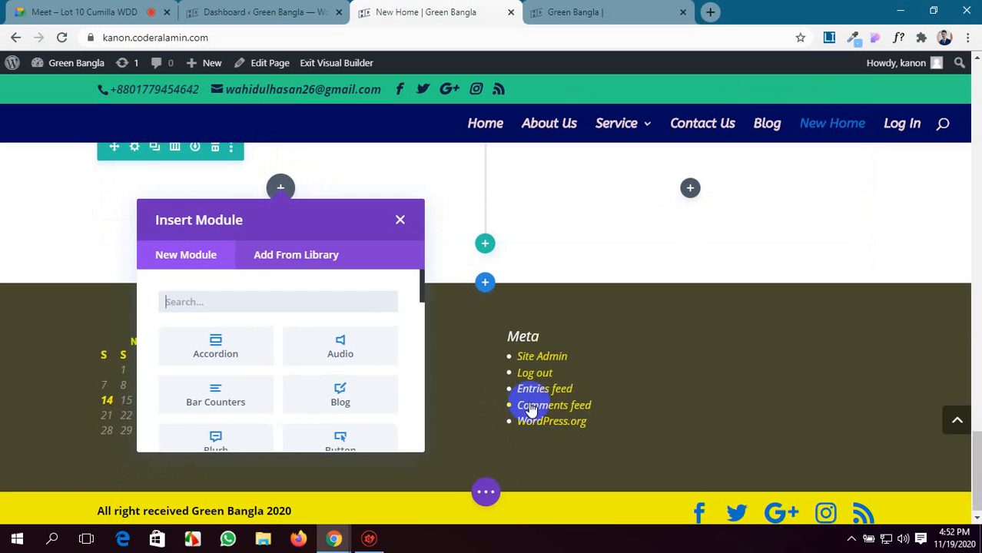
pyautogui.scroll(-6, 343, 370)
pyautogui.scroll(2, 344, 370)
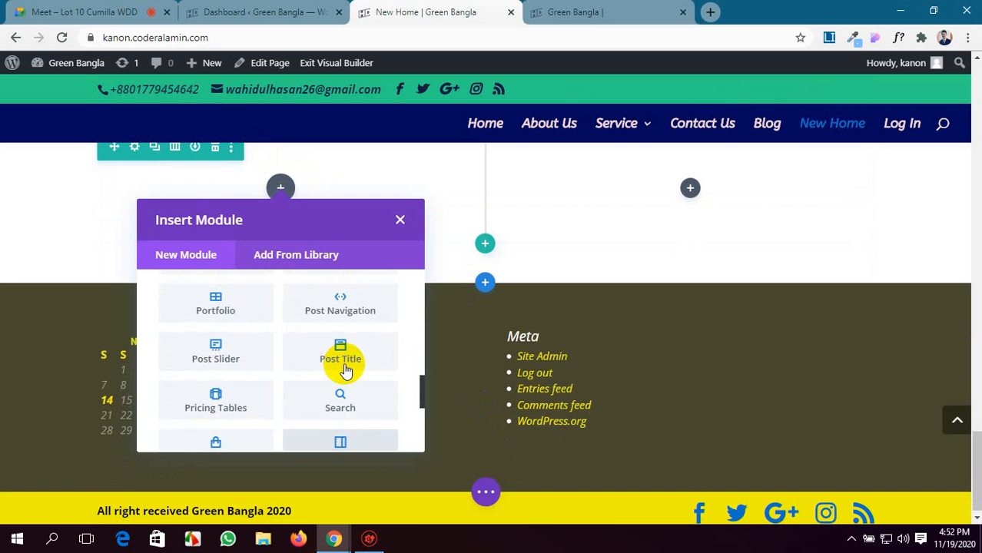
pyautogui.scroll(-2, 343, 370)
pyautogui.scroll(-2, 343, 371)
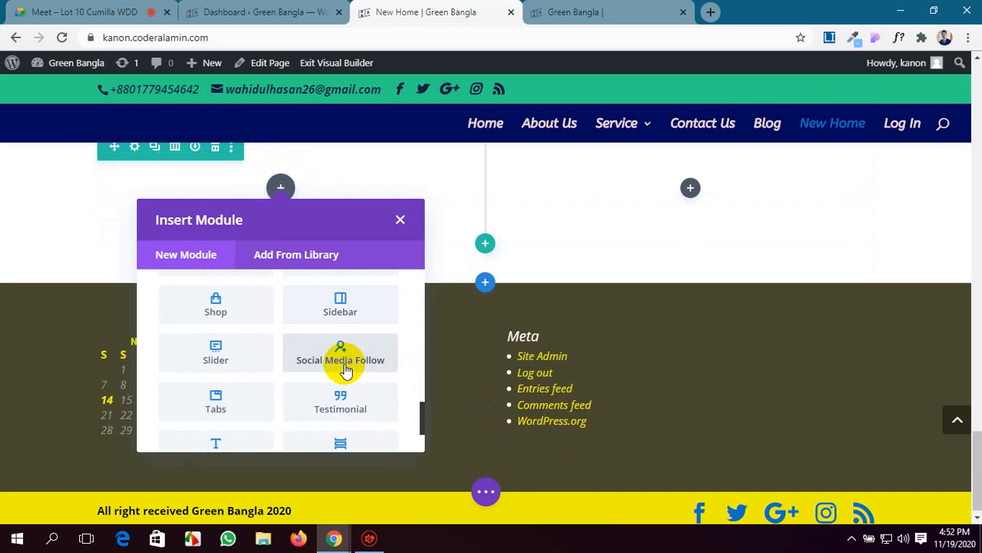
pyautogui.scroll(2, 343, 370)
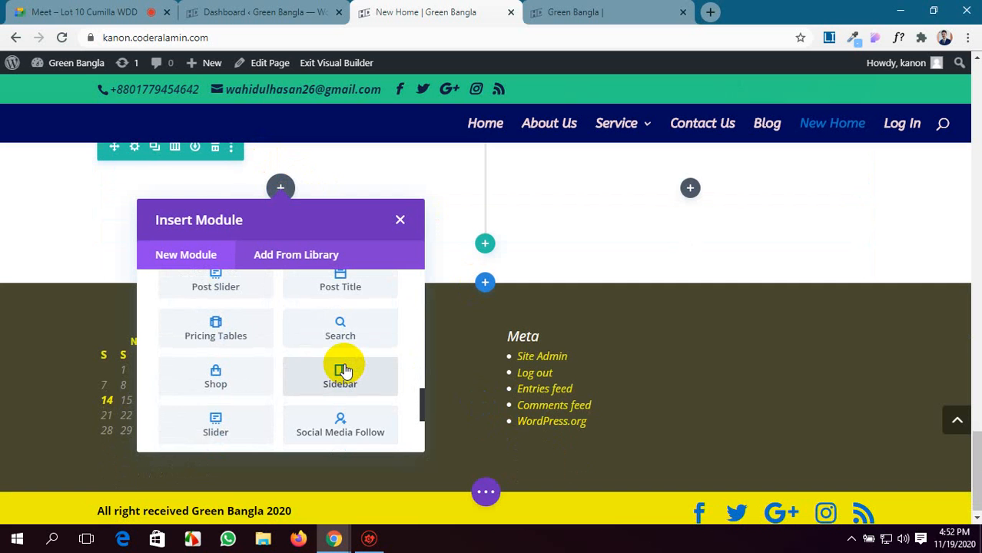
pyautogui.scroll(1, 344, 371)
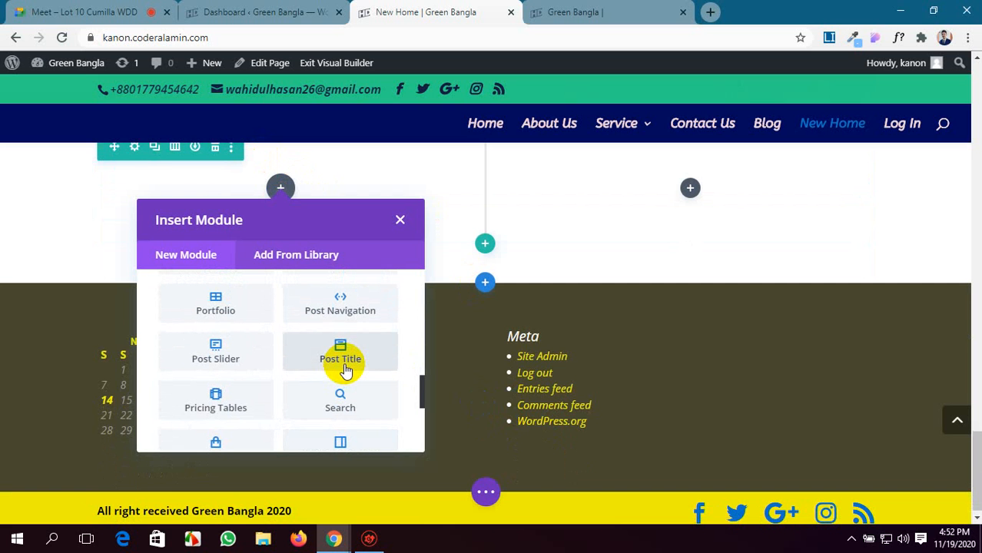
pyautogui.scroll(2, 345, 370)
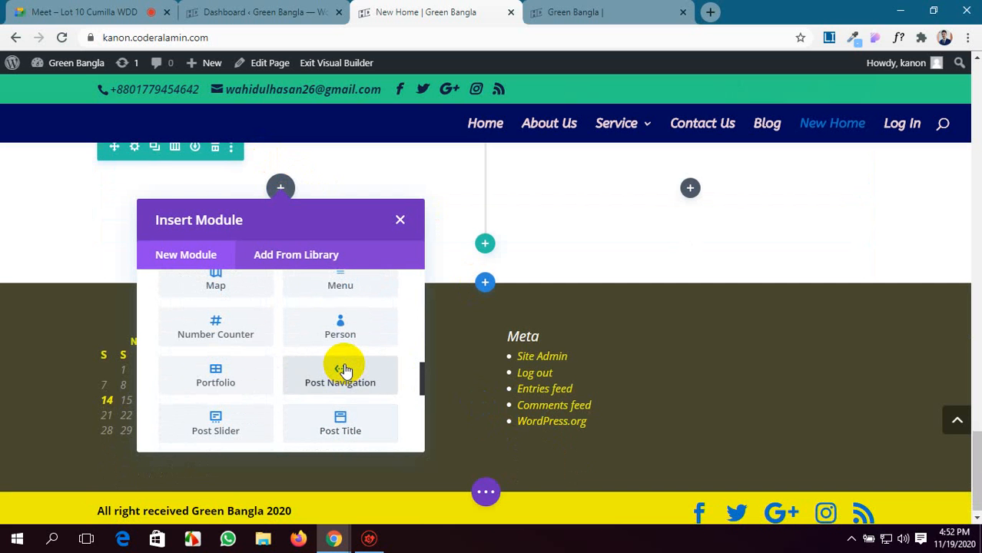
pyautogui.scroll(2, 306, 375)
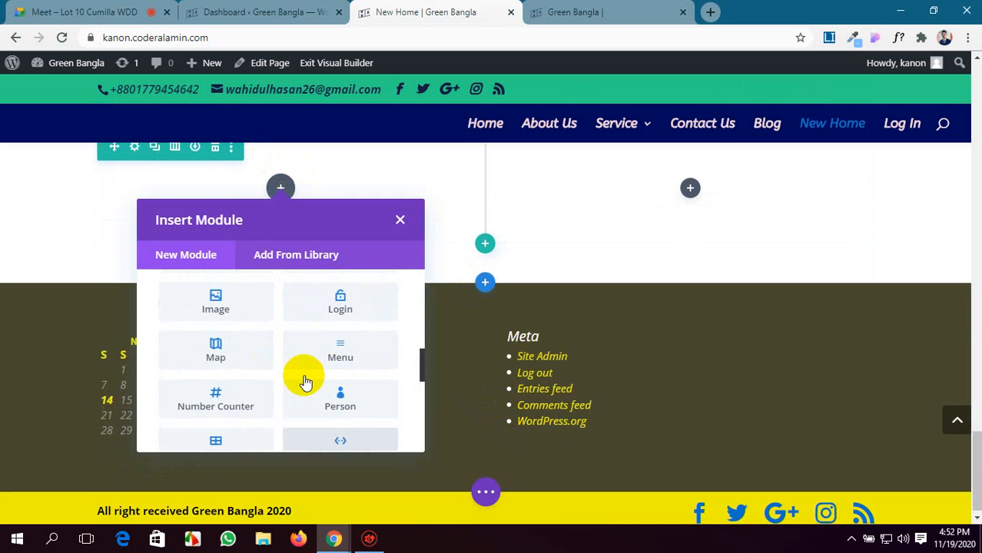
pyautogui.scroll(-2, 305, 382)
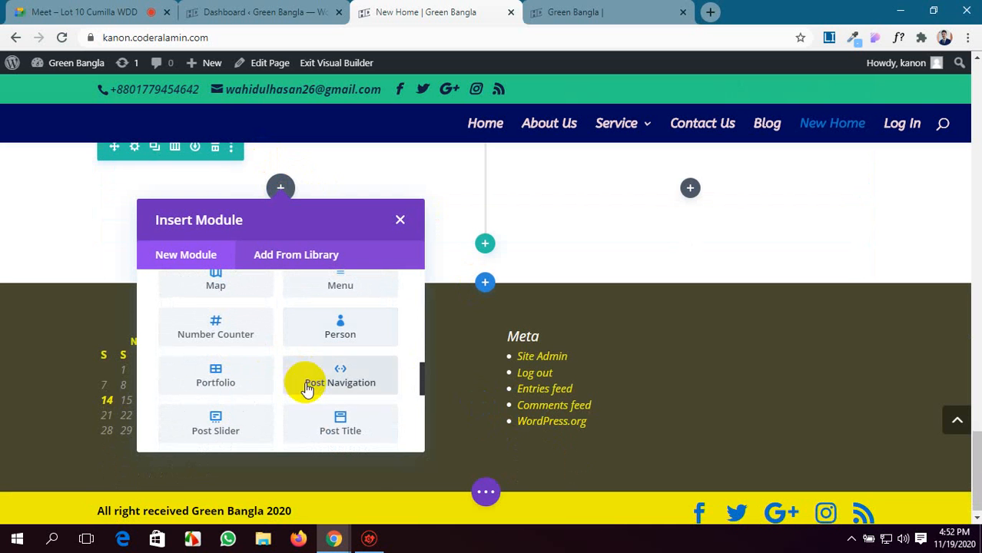
pyautogui.click(344, 326)
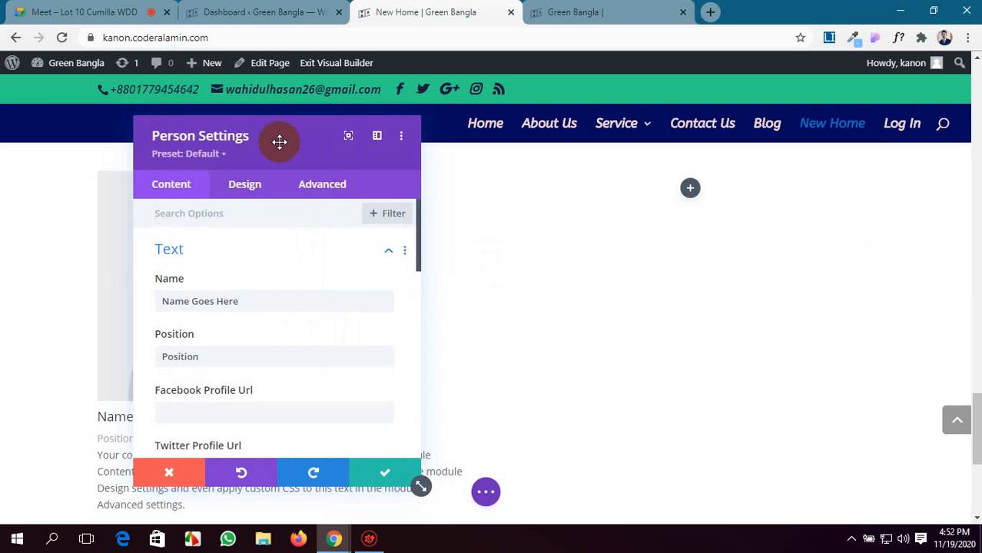
# Move the Person Settings window over the second column and review the module's placeholder image, text and content fields.
pyautogui.moveTo(279, 142); pyautogui.dragTo(651, 179)
pyautogui.scroll(-2, 277, 320)
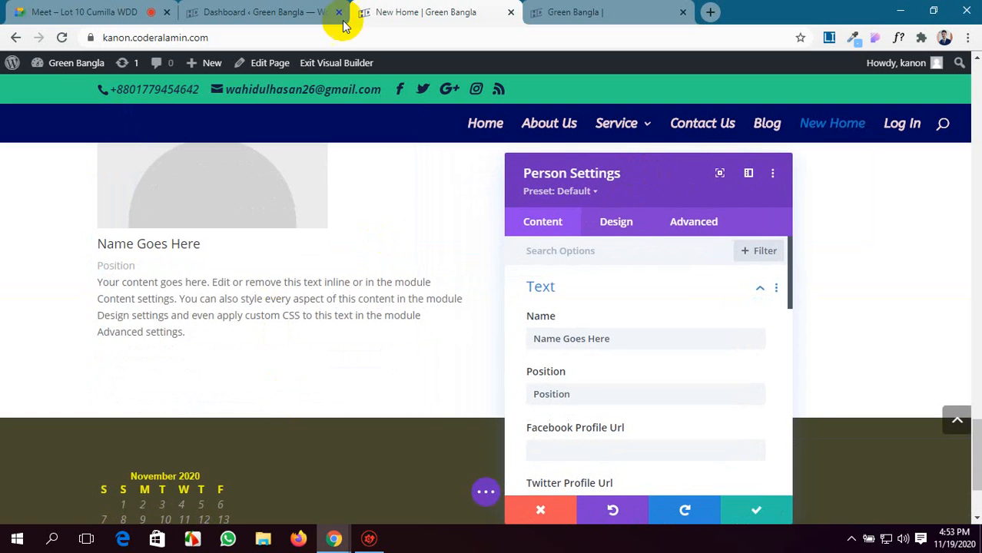
pyautogui.scroll(2, 258, 386)
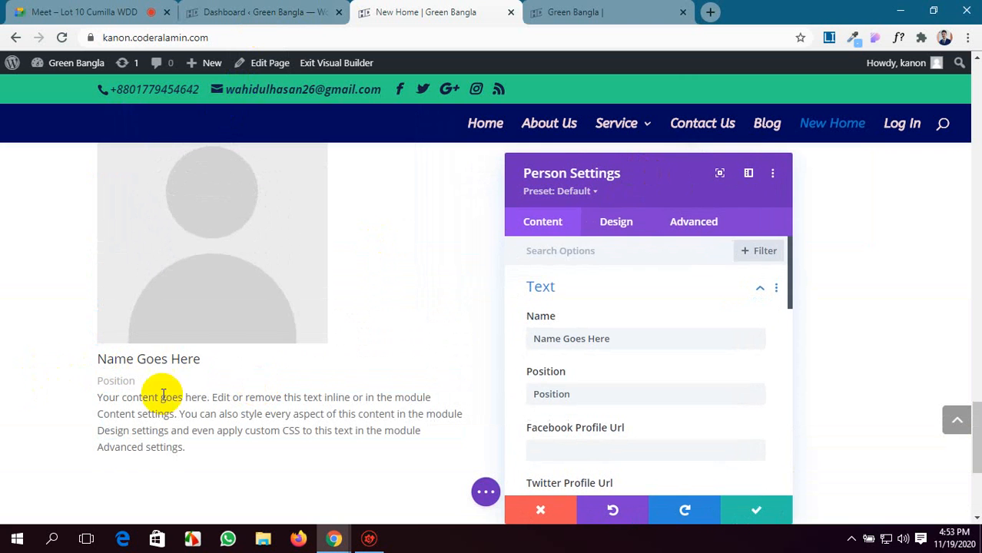
pyautogui.scroll(-1, 629, 324)
pyautogui.scroll(-1, 241, 285)
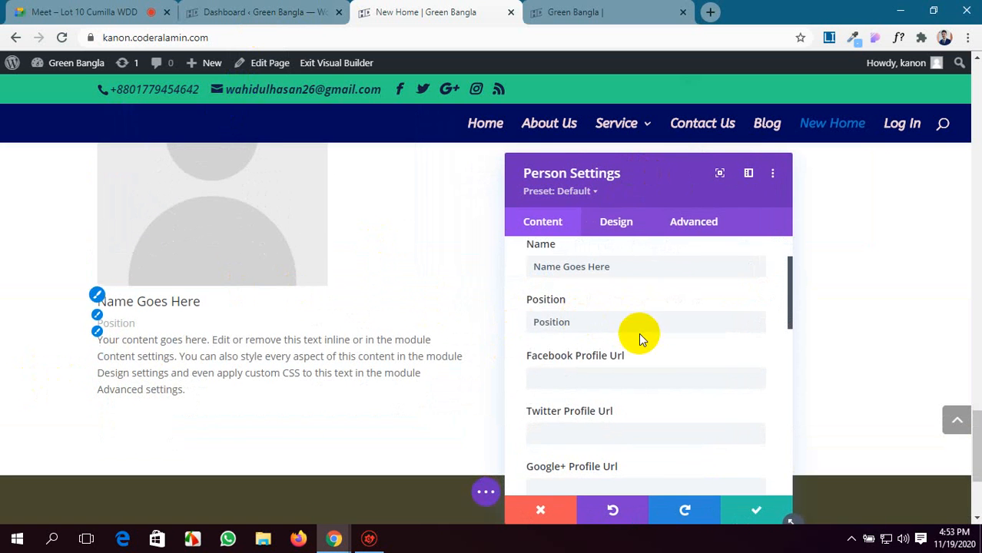
pyautogui.scroll(1, 638, 332)
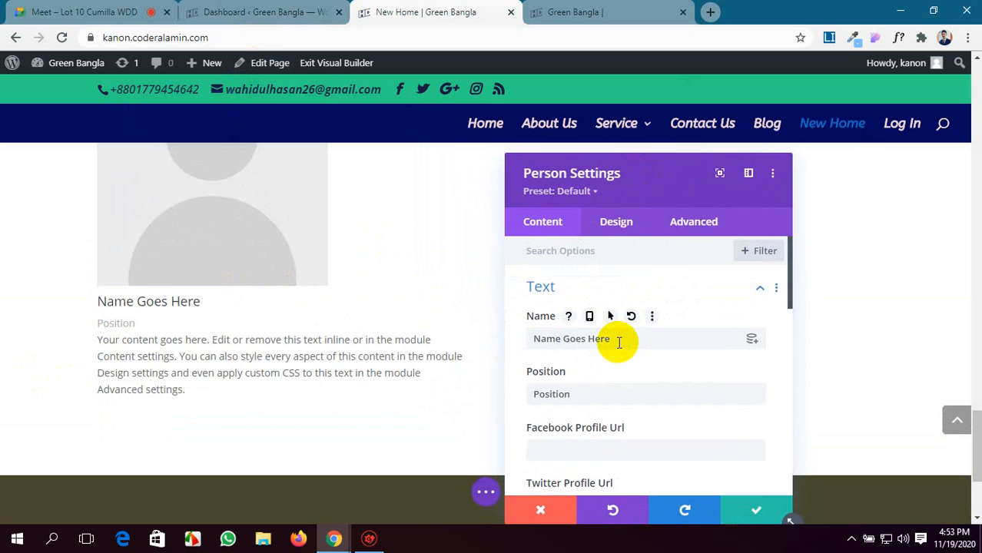
pyautogui.scroll(2, 367, 292)
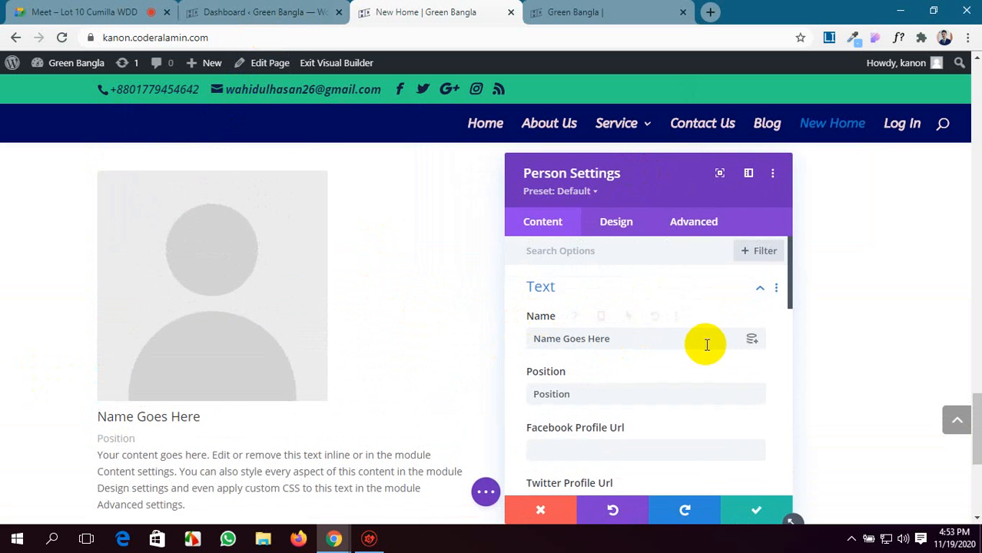
# Replace the Person module's placeholder name with the person's full name.
pyautogui.scroll(-1, 683, 323)
pyautogui.moveTo(630, 268); pyautogui.dragTo(499, 267)
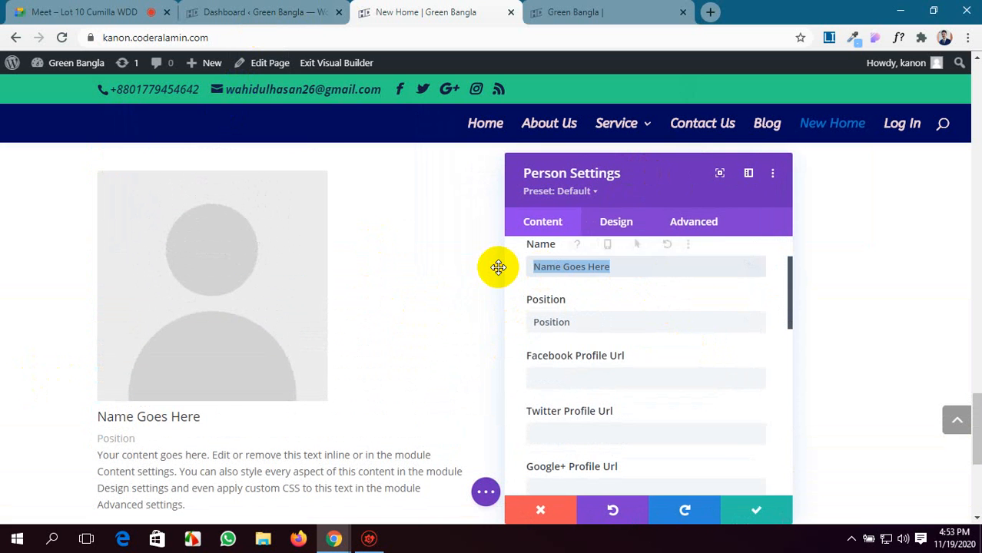
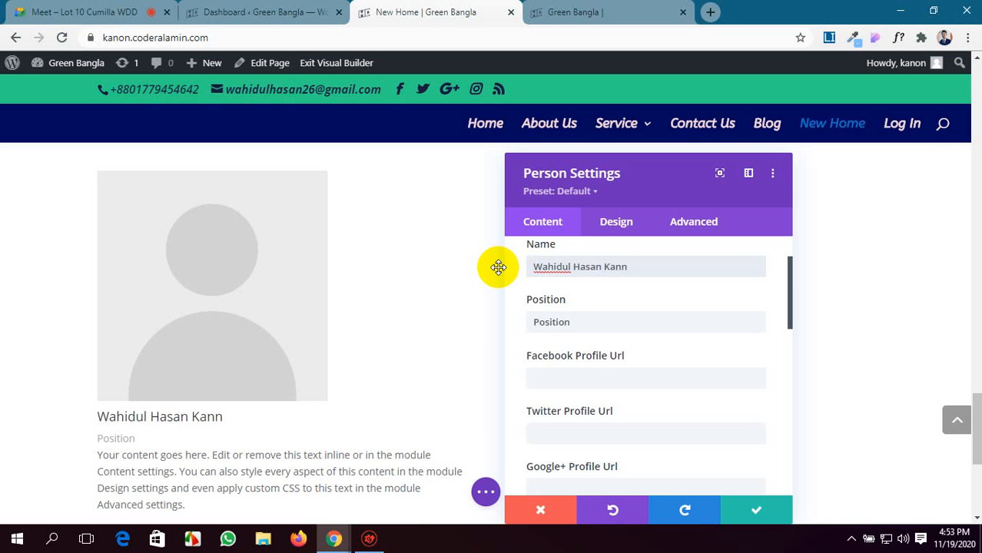
# Replace the Person module's placeholder position with "Trainer".
pyautogui.click(580, 325)
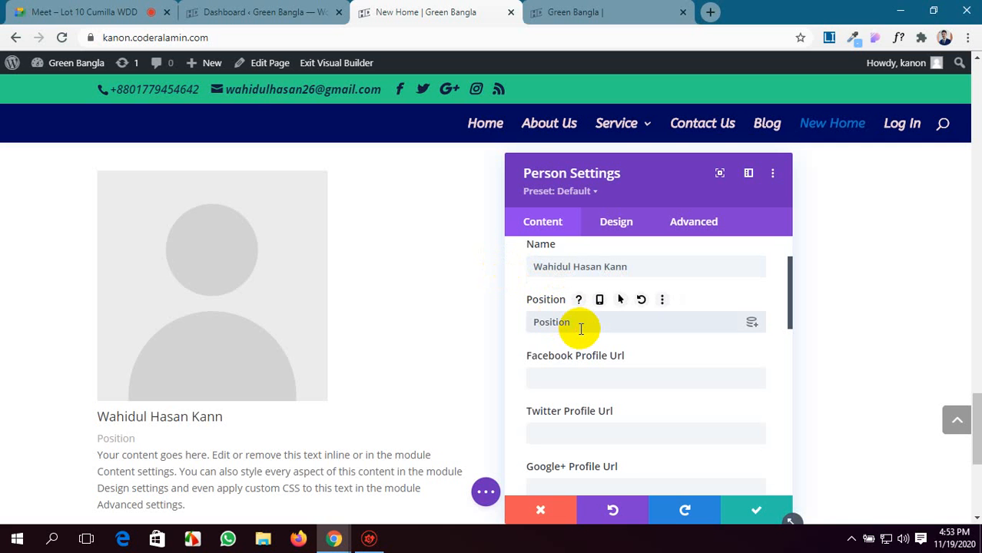
pyautogui.press('BackSpace')
pyautogui.press('BackSpace')
pyautogui.press('BackSpace')
pyautogui.press('BackSpace')
pyautogui.press('BackSpace')
pyautogui.press('BackSpace')
pyautogui.press('BackSpace')
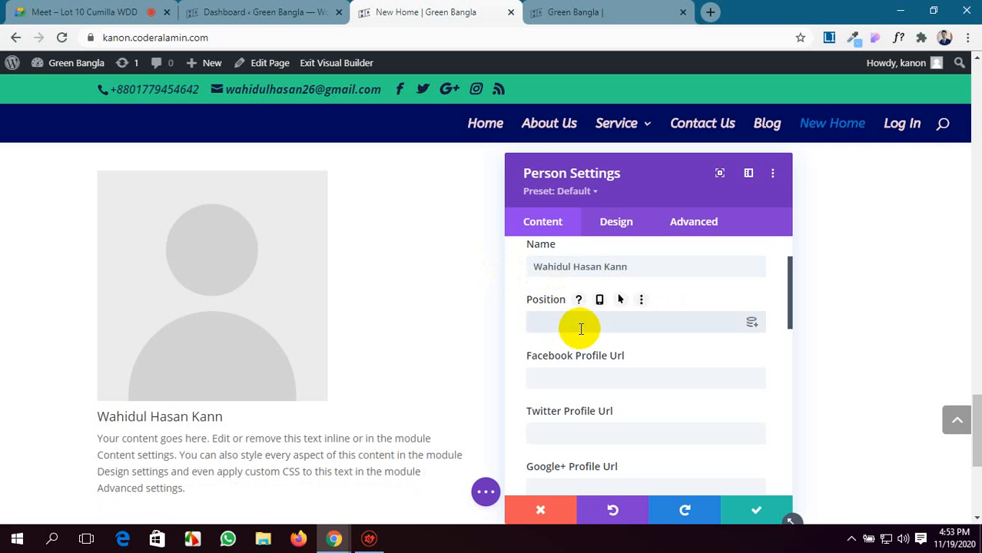
pyautogui.write('Trainer')
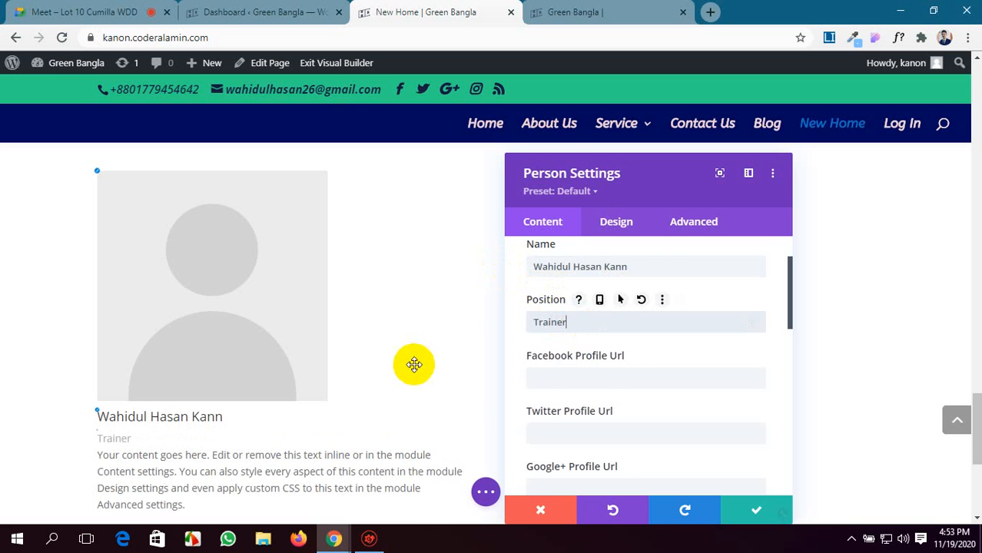
# Enter "#" as the Facebook, Twitter, Google+ and LinkedIn profile URLs of the Person module.
pyautogui.scroll(-1, 564, 347)
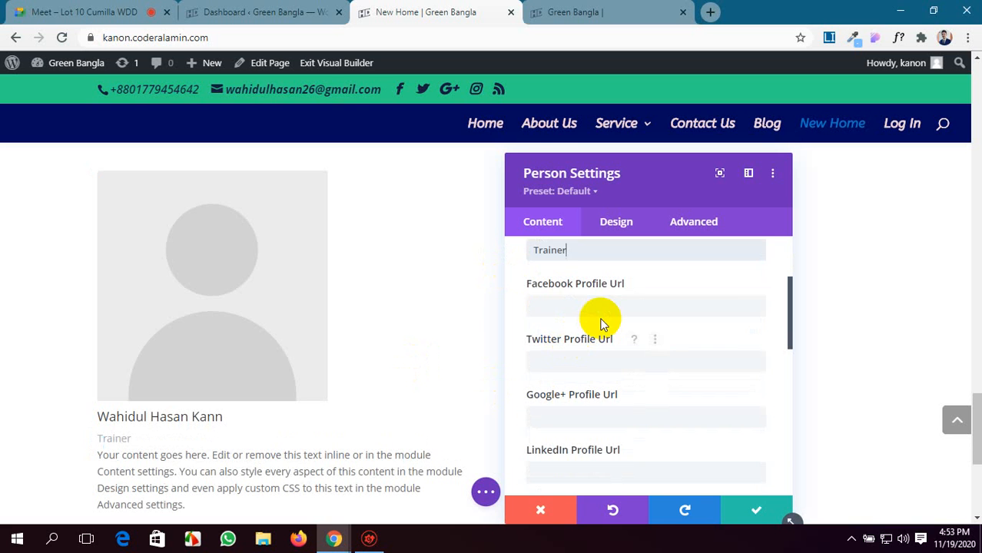
pyautogui.click(599, 307)
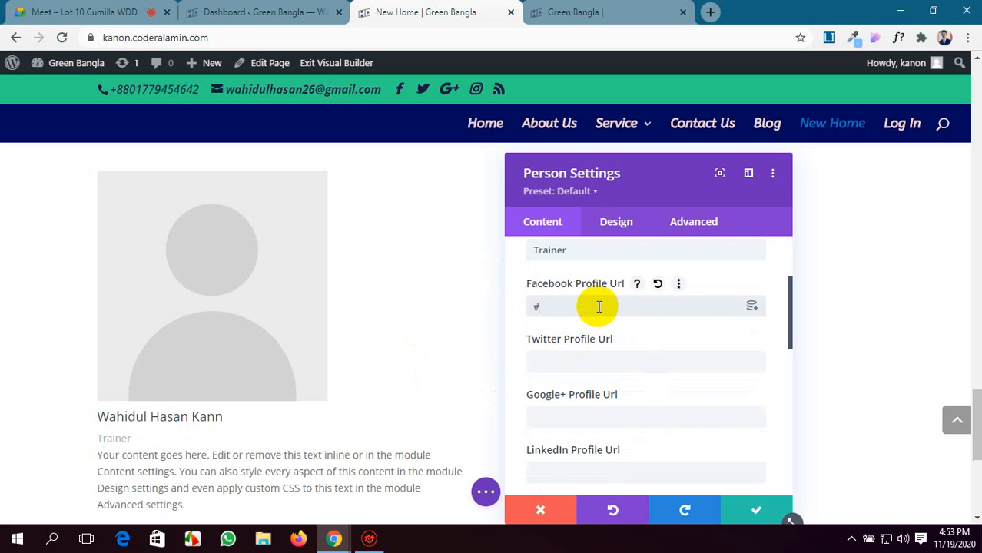
pyautogui.click(568, 361)
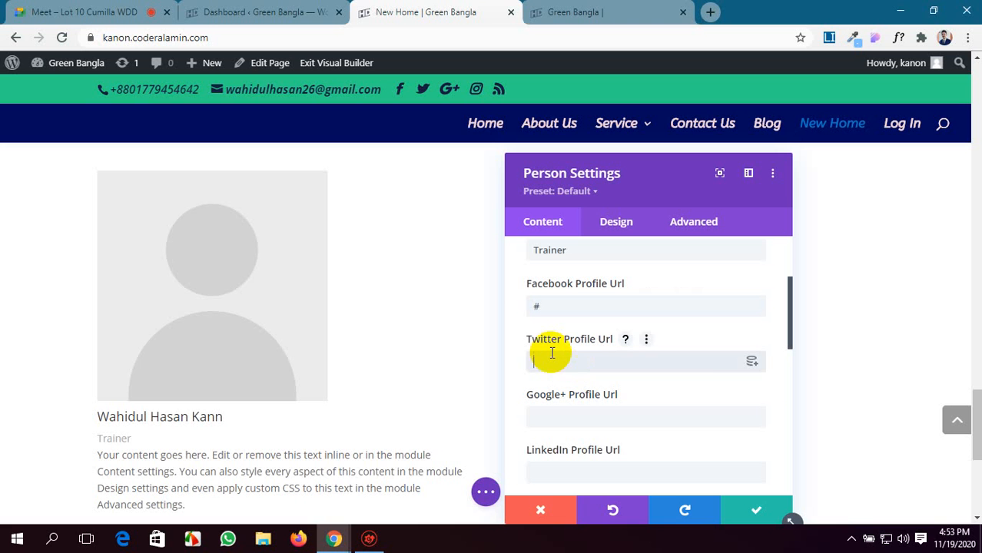
pyautogui.scroll(-2, 384, 388)
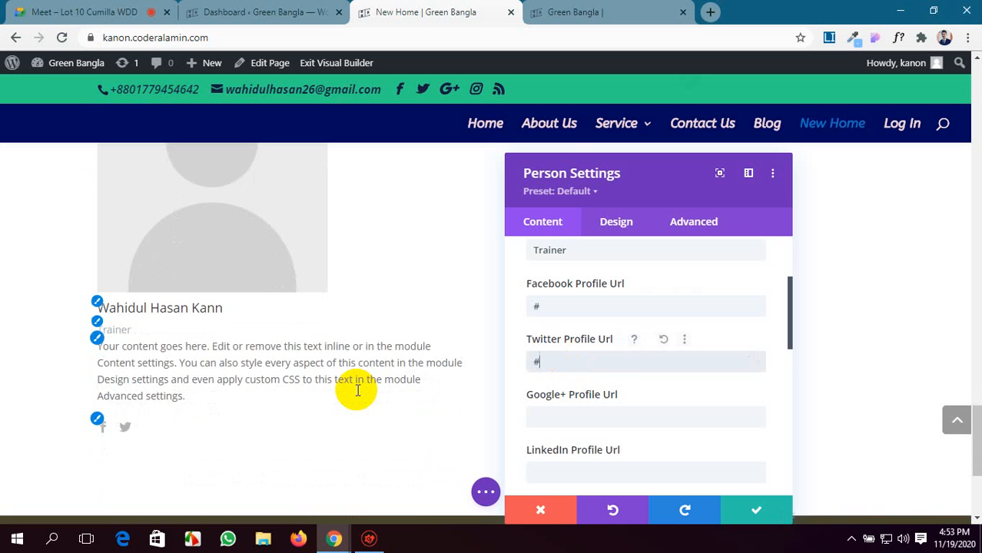
pyautogui.scroll(-1, 626, 375)
pyautogui.click(554, 345)
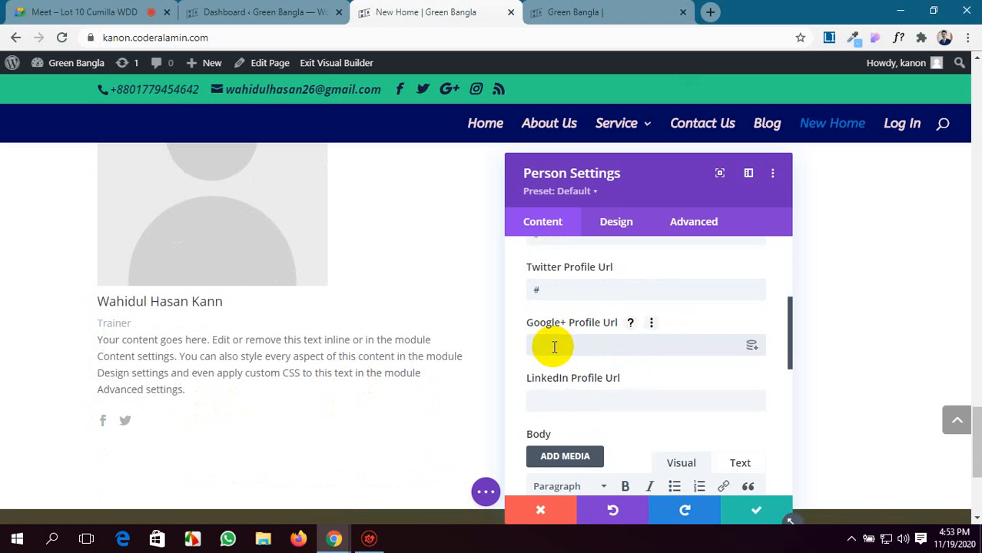
pyautogui.click(595, 403)
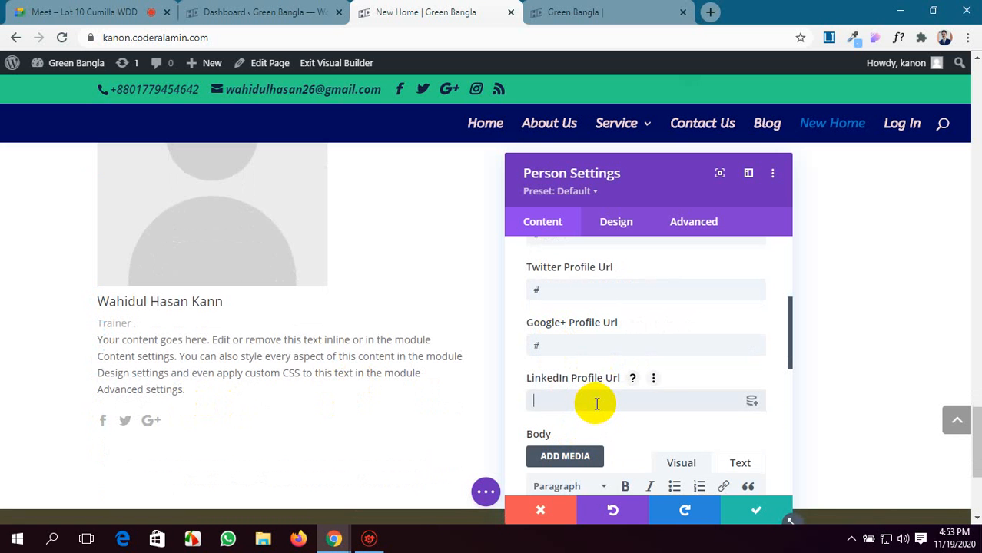
# Replace the Person module's placeholder image with the media library portrait of the short-haired man in a white shirt.
pyautogui.scroll(-3, 595, 402)
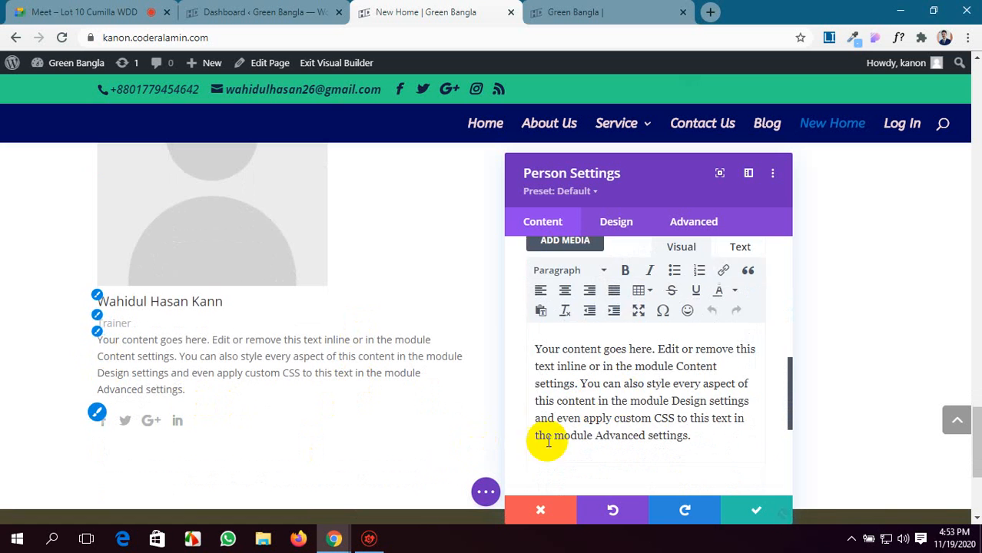
pyautogui.scroll(-1, 686, 412)
pyautogui.scroll(-1, 625, 391)
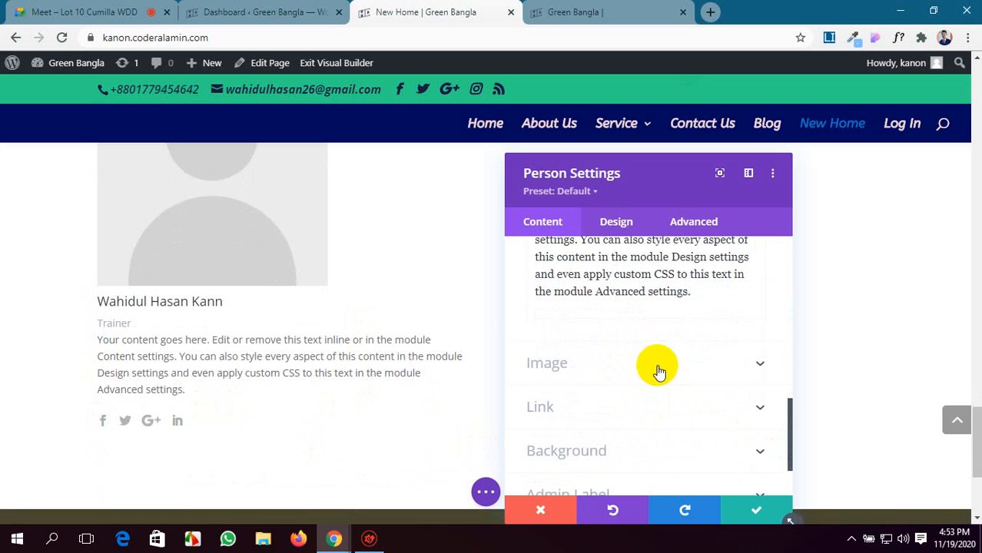
pyautogui.scroll(8, 655, 371)
pyautogui.scroll(-8, 657, 371)
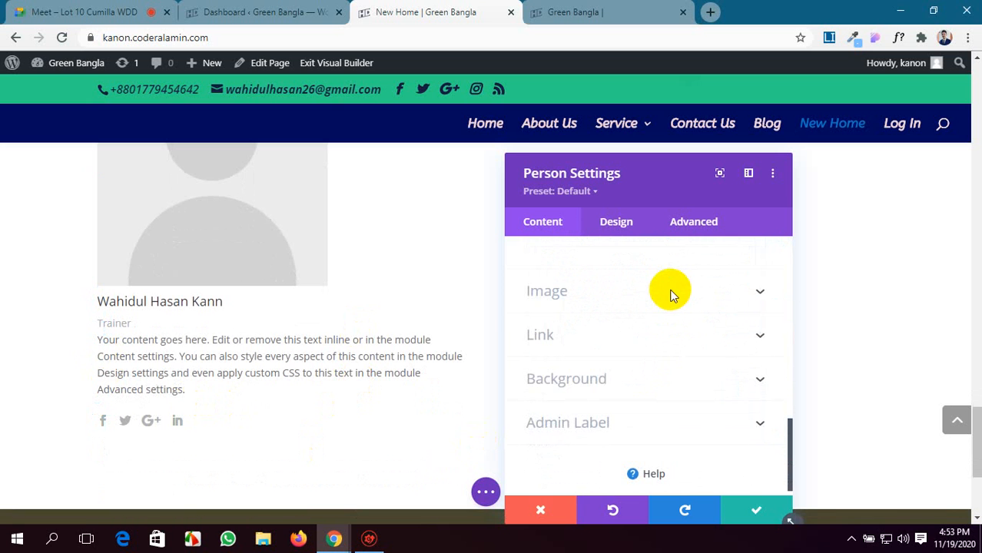
pyautogui.click(668, 290)
pyautogui.click(647, 353)
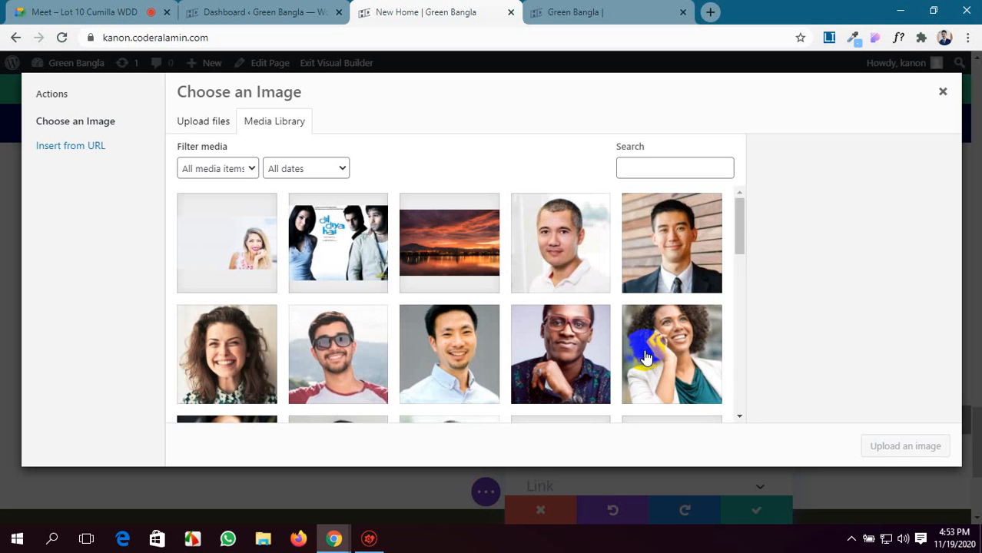
pyautogui.scroll(-2, 538, 328)
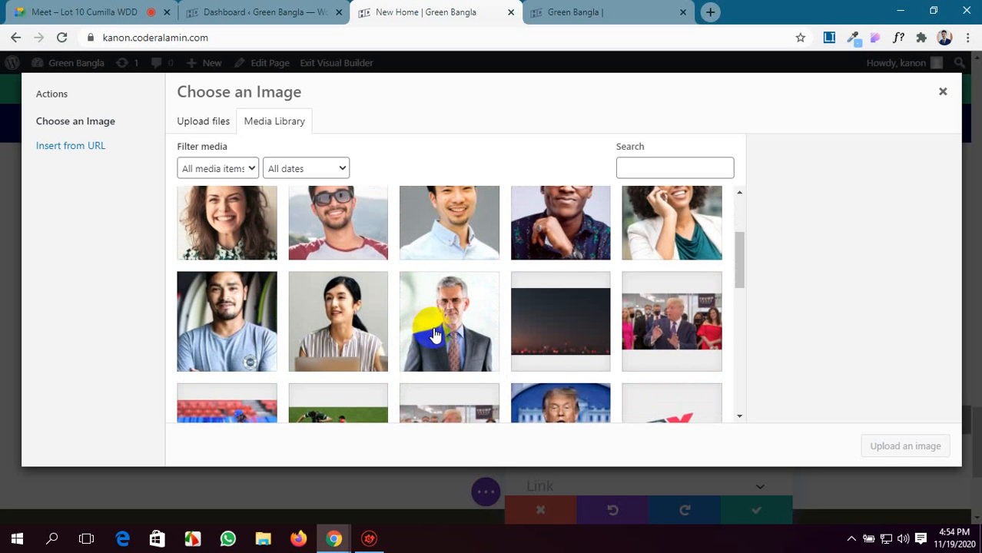
pyautogui.scroll(-2, 434, 336)
pyautogui.scroll(-1, 434, 335)
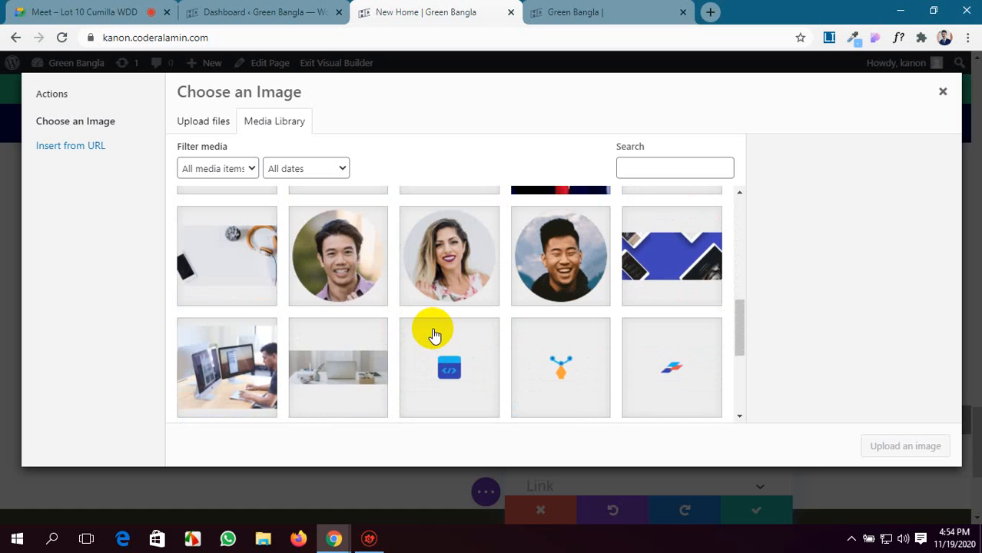
pyautogui.scroll(3, 434, 335)
pyautogui.scroll(2, 434, 336)
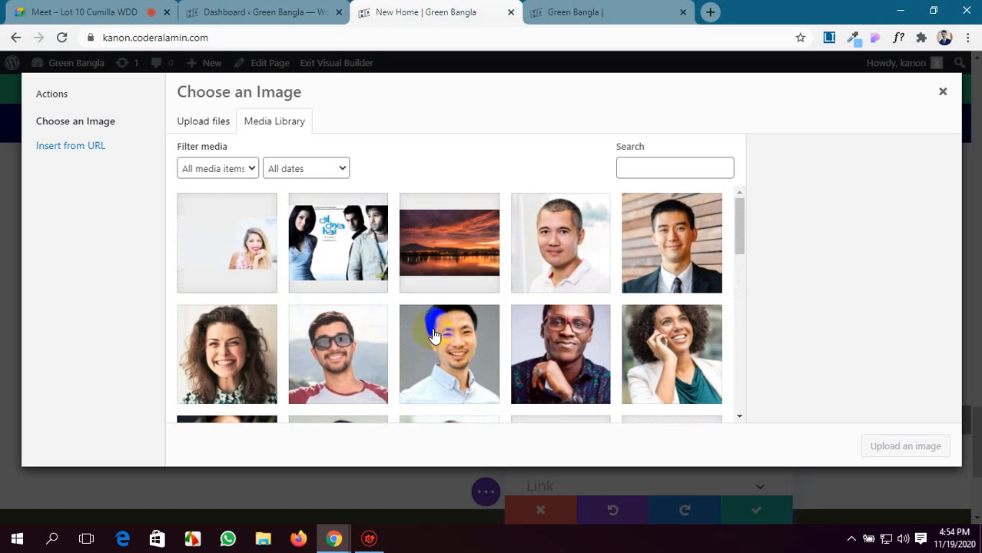
pyautogui.click(554, 265)
pyautogui.click(905, 446)
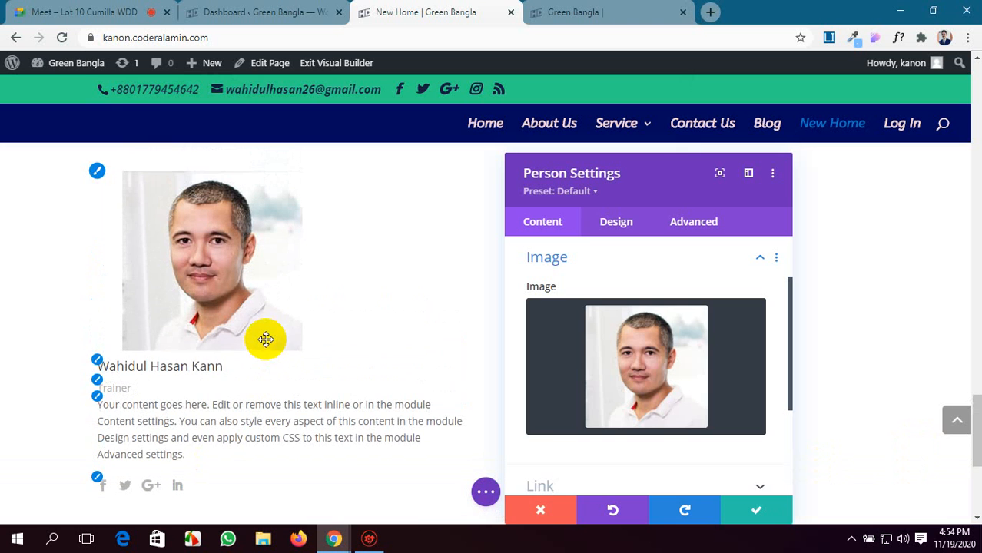
# Check the Person module's link options and give it a periwinkle-blue background color from the extended palette.
pyautogui.scroll(-2, 619, 398)
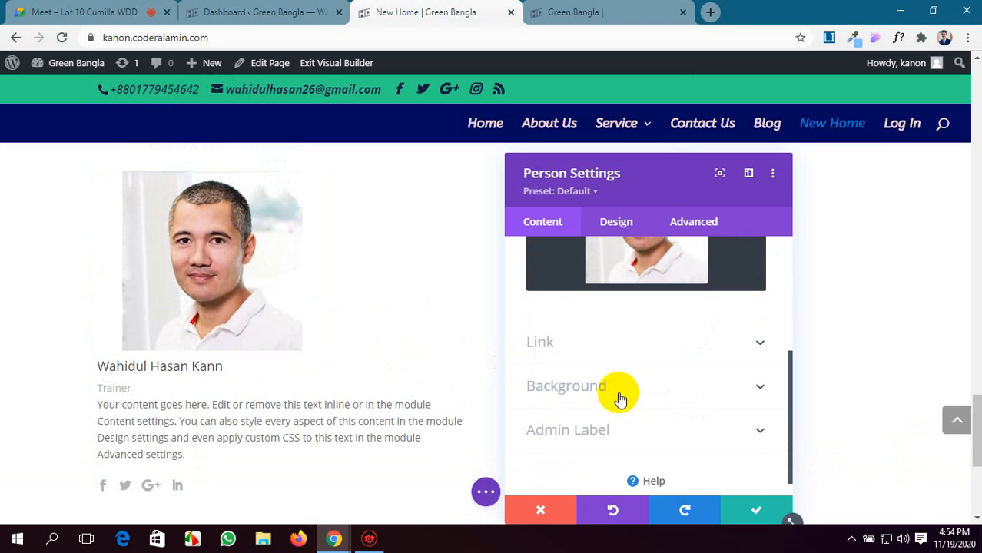
pyautogui.scroll(1, 622, 388)
pyautogui.scroll(-1, 627, 376)
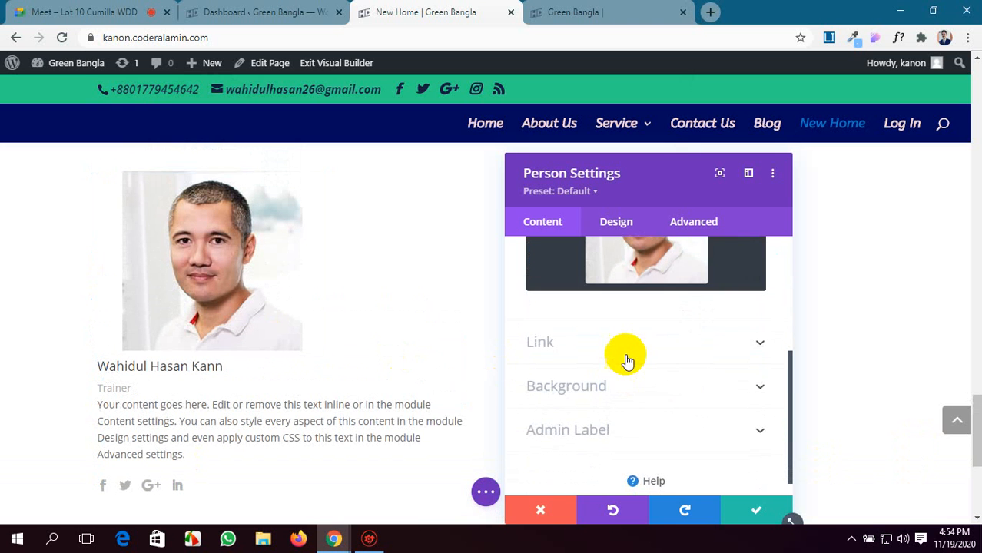
pyautogui.click(626, 345)
pyautogui.scroll(1, 618, 322)
pyautogui.scroll(-1, 620, 296)
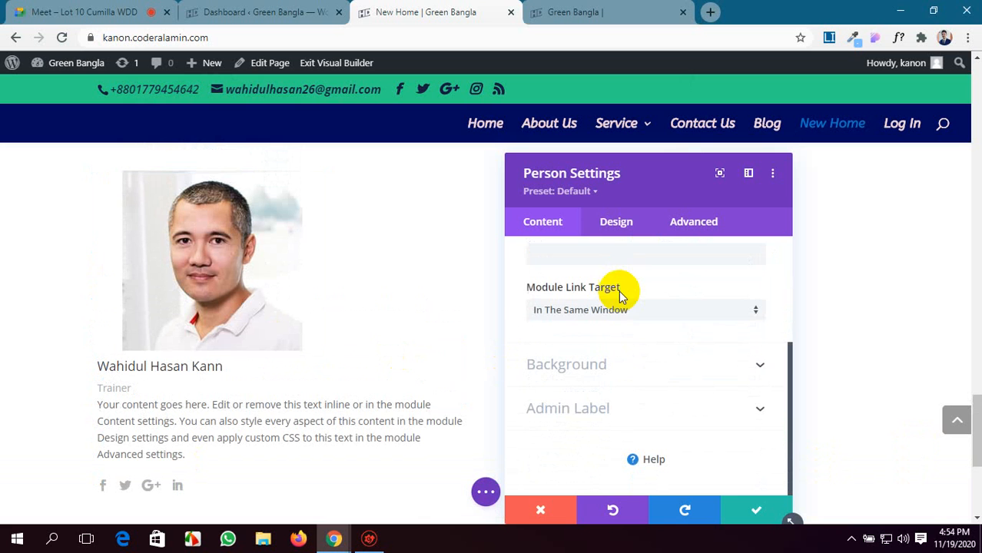
pyautogui.click(654, 373)
pyautogui.scroll(-2, 656, 375)
pyautogui.scroll(1, 652, 373)
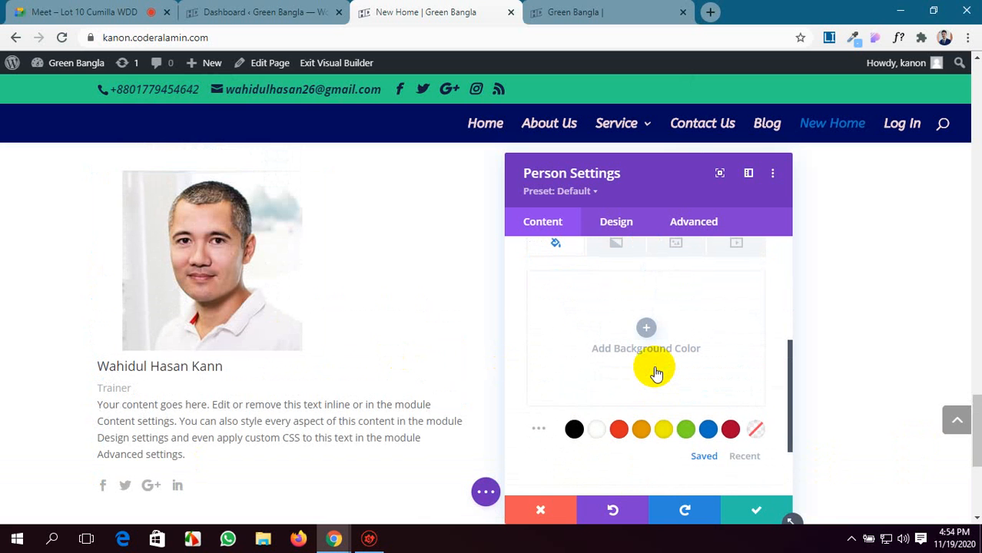
pyautogui.click(536, 430)
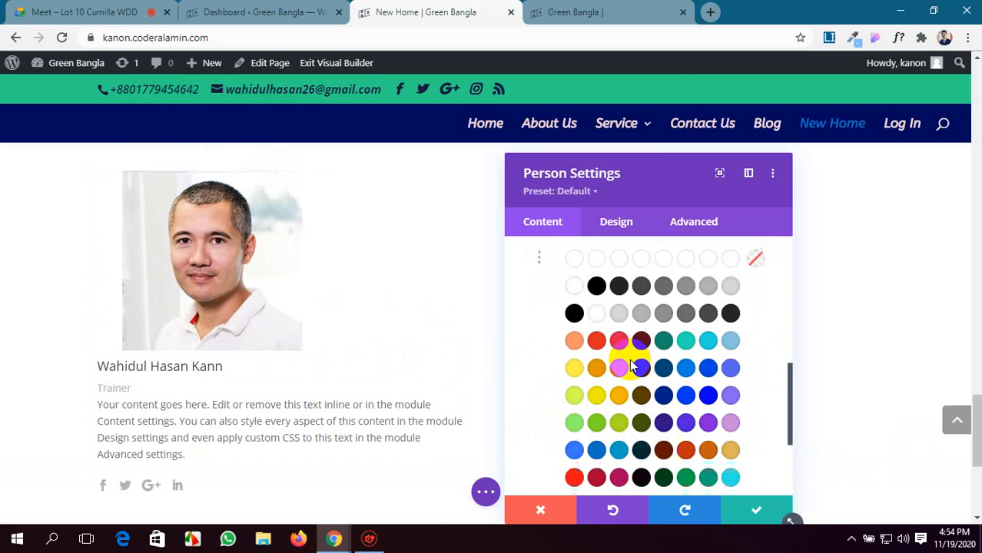
pyautogui.click(729, 322)
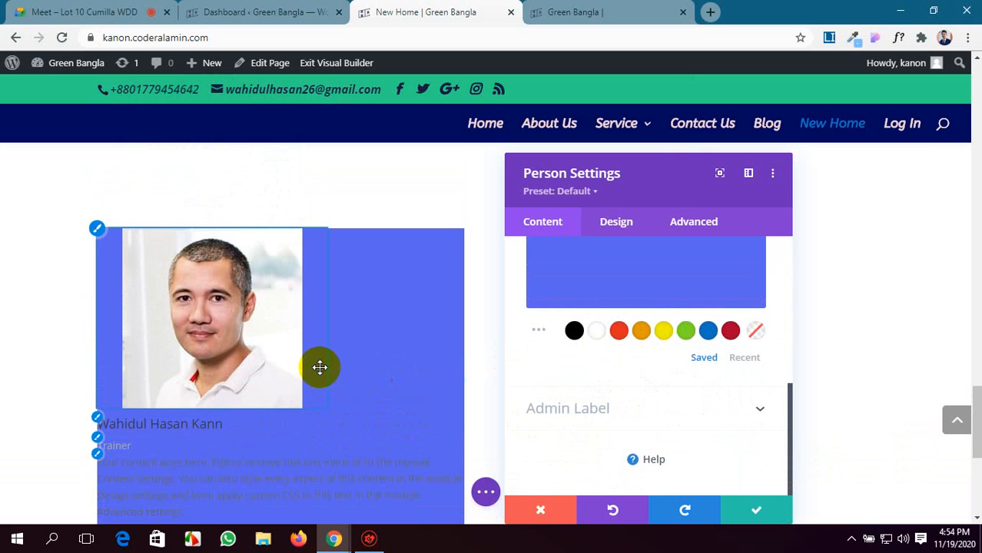
# Open the Icon design options of the Person module.
pyautogui.scroll(4, 536, 371)
pyautogui.click(622, 217)
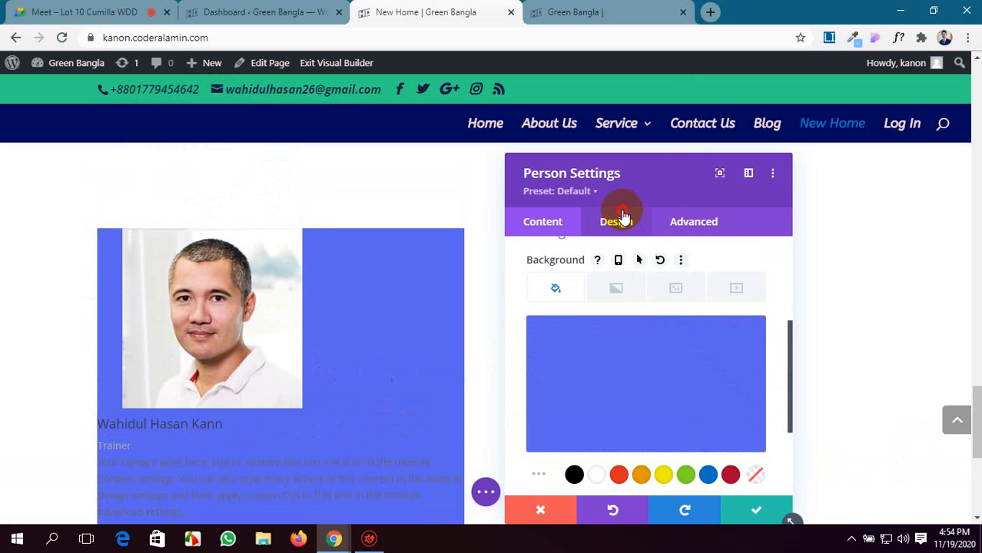
pyautogui.click(679, 280)
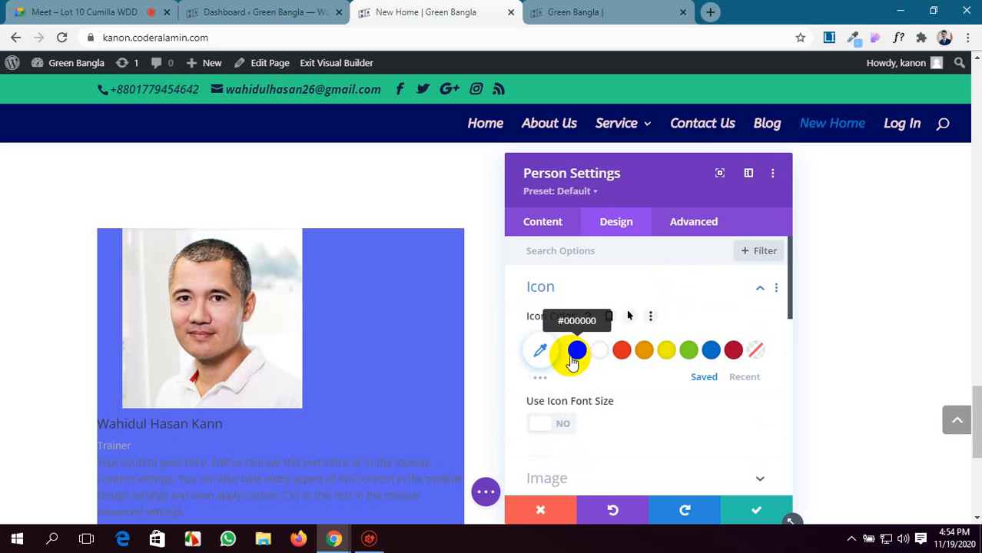
# Try black (#000000) as the Person module's social icon color and reset it to the default.
pyautogui.click(575, 353)
pyautogui.scroll(-2, 206, 358)
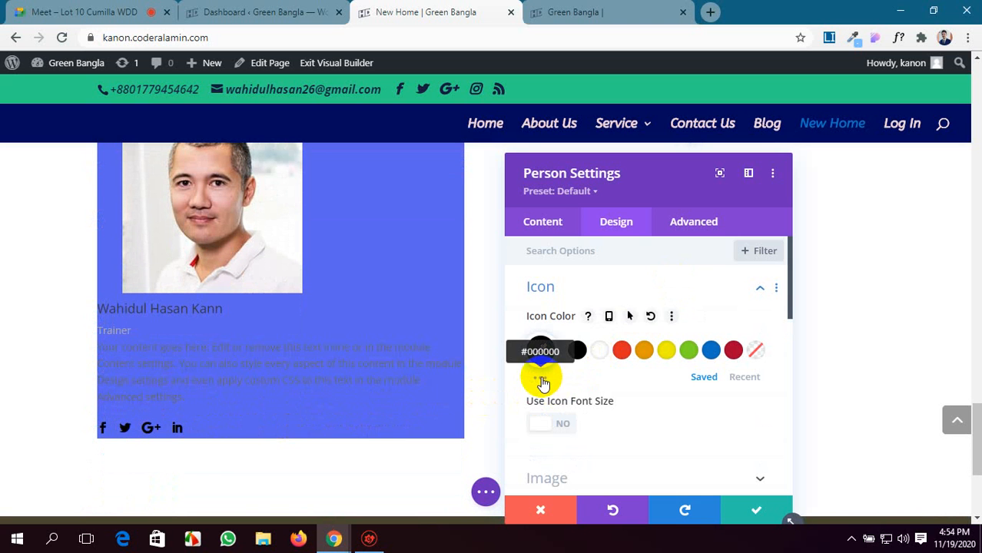
pyautogui.click(650, 317)
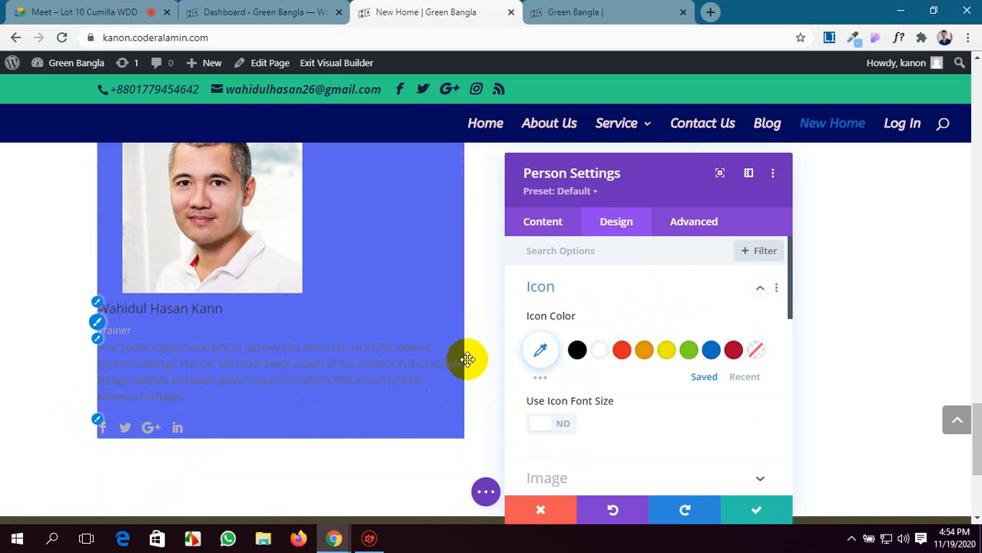
# Set the Person module's social icon color to yellow from the extended palette.
pyautogui.click(541, 380)
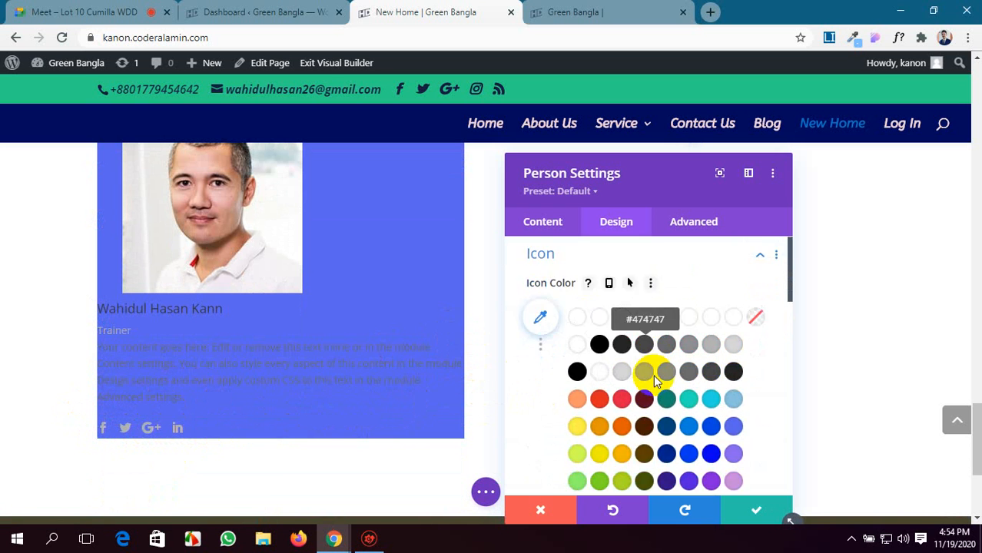
pyautogui.scroll(-2, 653, 375)
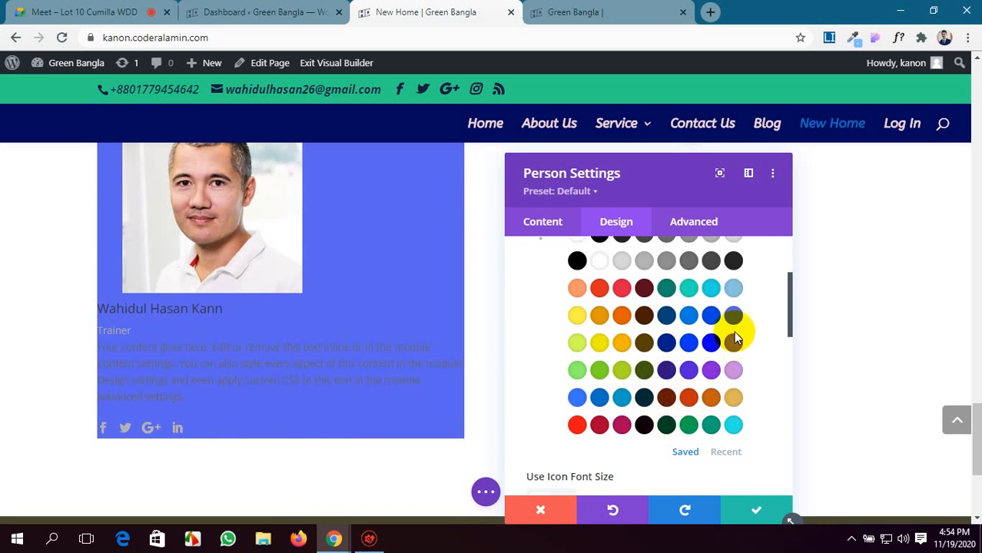
pyautogui.click(601, 340)
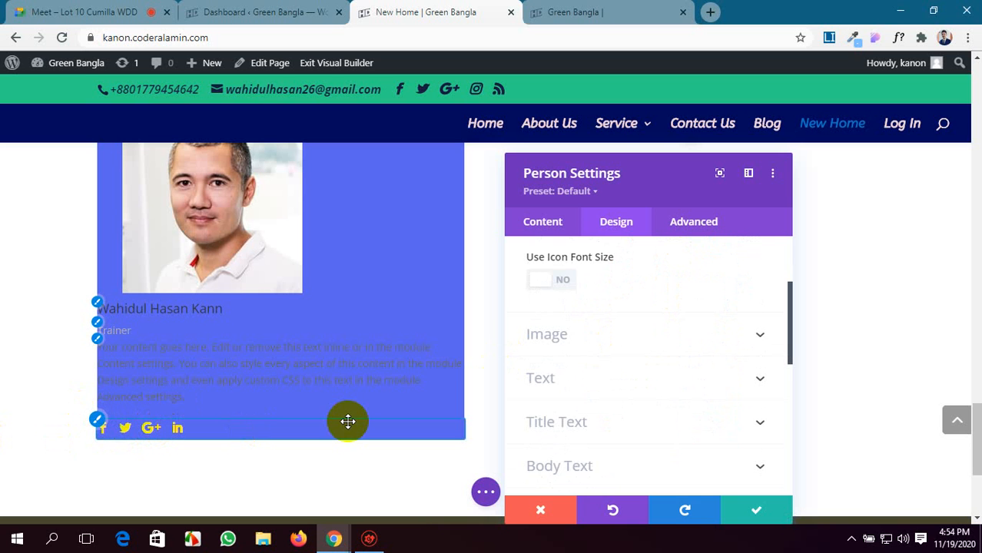
# Enable a custom icon font size for the Person module and set it to 25px.
pyautogui.scroll(3, 642, 405)
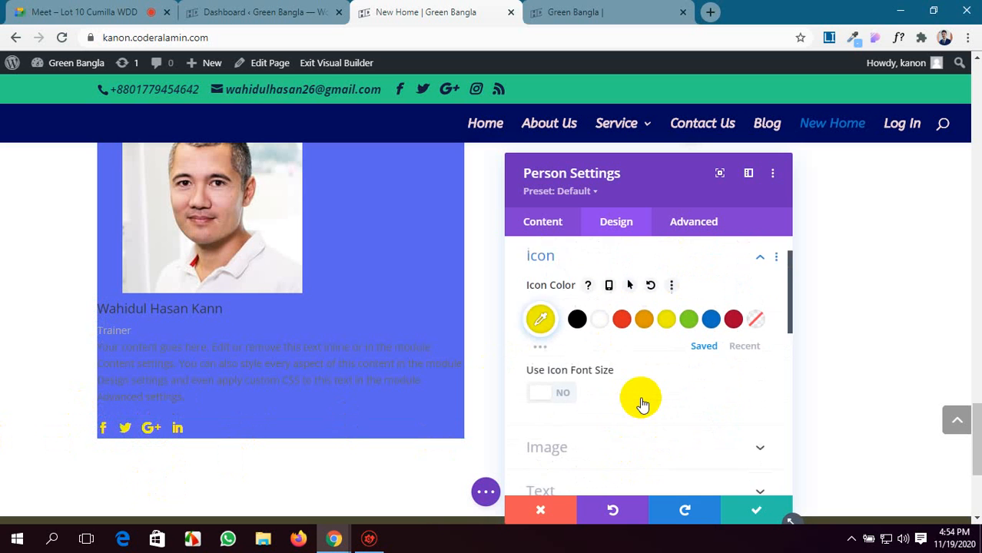
pyautogui.scroll(1, 642, 404)
pyautogui.click(536, 427)
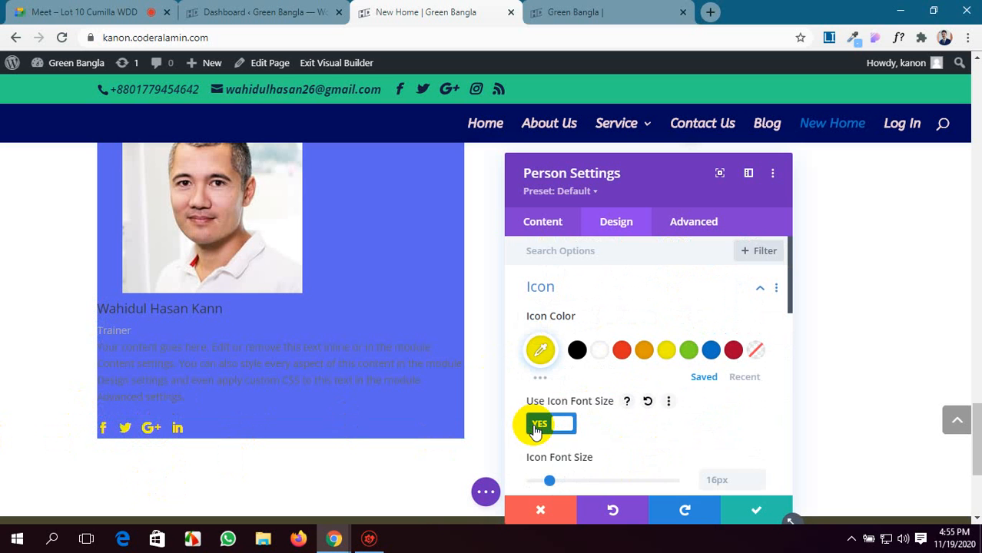
pyautogui.scroll(-2, 533, 424)
pyautogui.moveTo(549, 411); pyautogui.dragTo(560, 412)
# Enable a hover state for the icon color and set the hover color to dark red (#a9012d).
pyautogui.scroll(2, 600, 388)
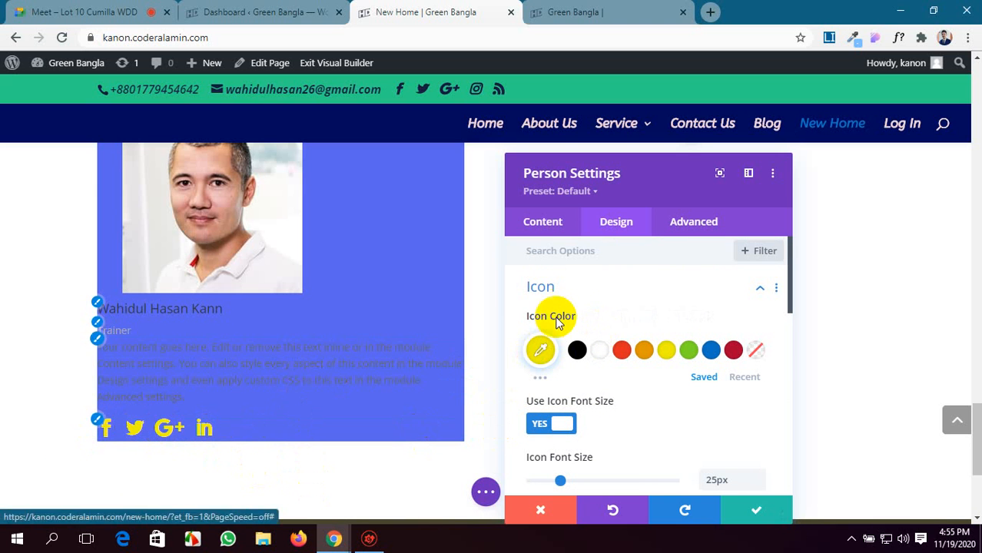
pyautogui.click(631, 317)
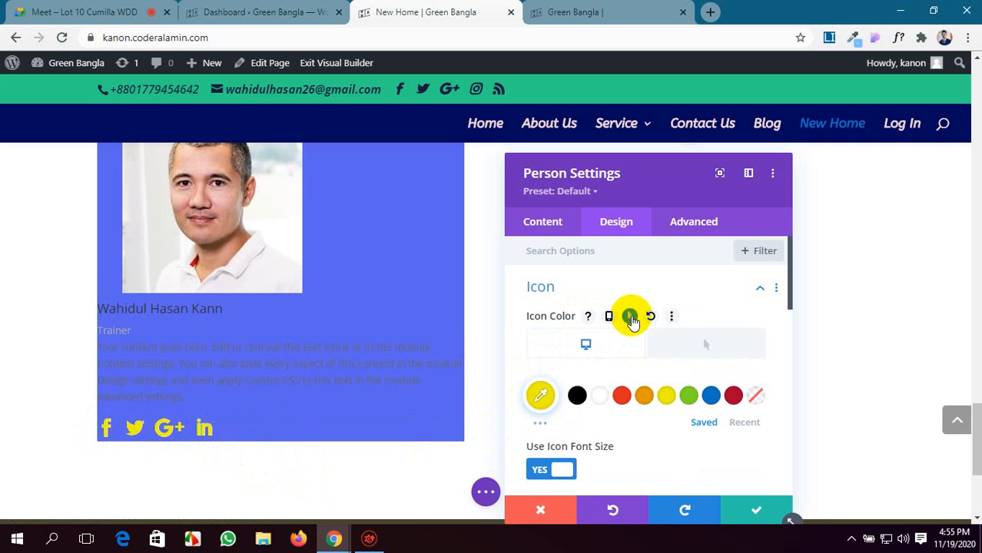
pyautogui.click(695, 360)
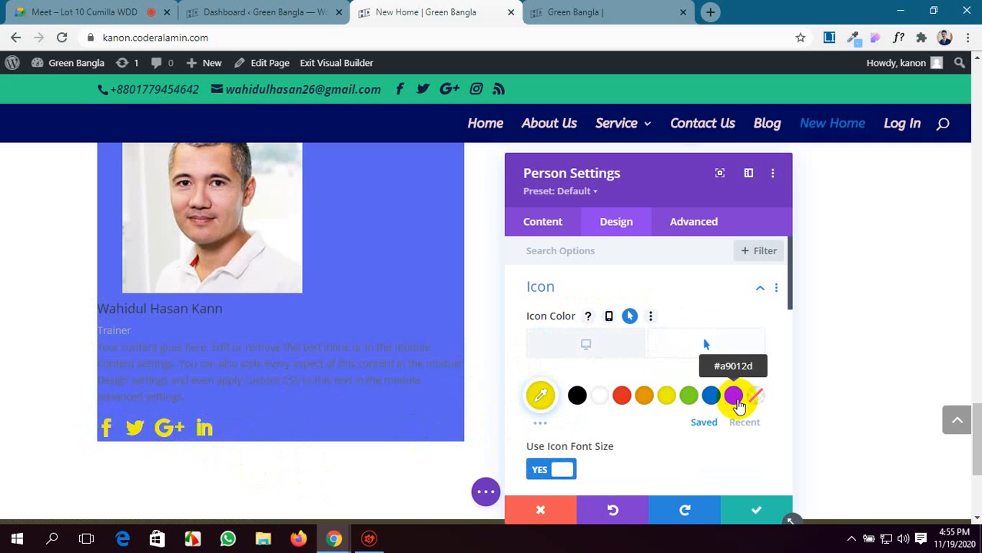
pyautogui.click(733, 395)
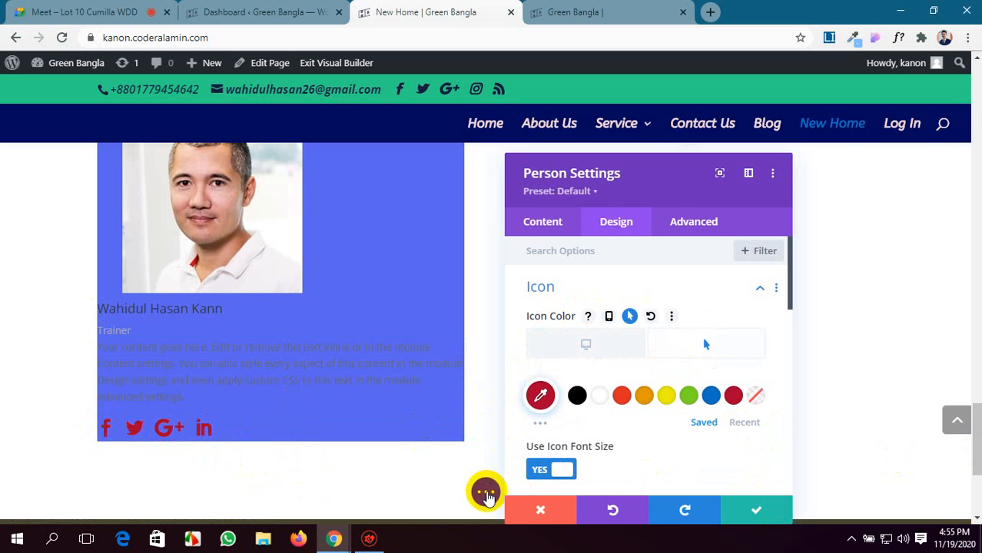
# Save the page and open the New Home page in the other Green Bangla browser tab.
pyautogui.click(485, 491)
pyautogui.click(924, 496)
pyautogui.click(557, 12)
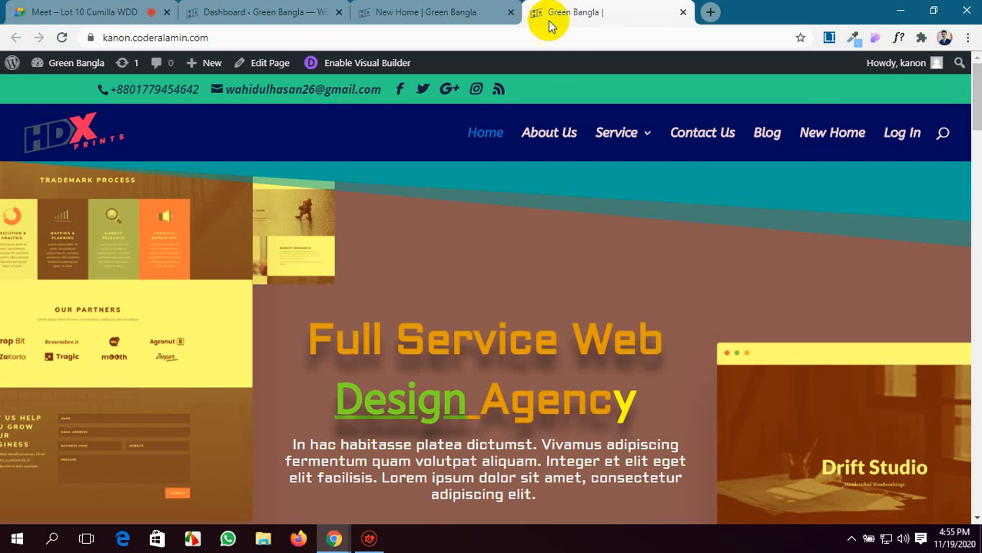
pyautogui.click(822, 136)
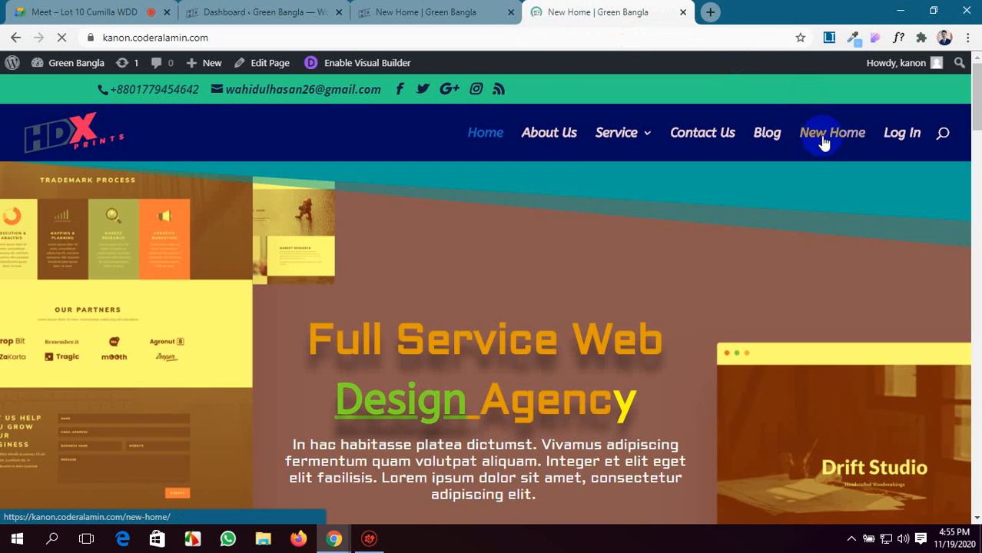
# Check the Person module's social icons and their hover color on the live New Home page.
pyautogui.scroll(-20, 649, 237)
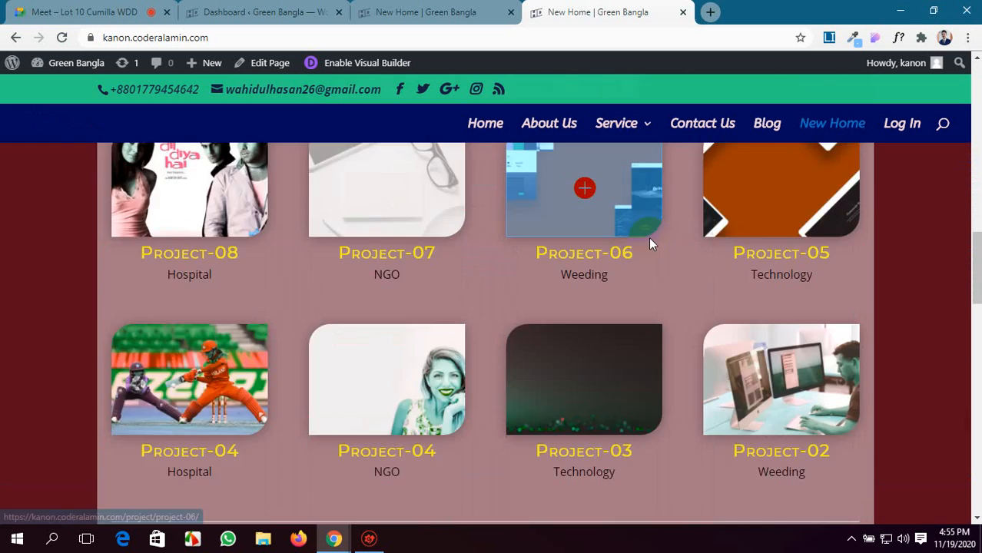
pyautogui.scroll(-5, 648, 237)
pyautogui.scroll(2, 648, 238)
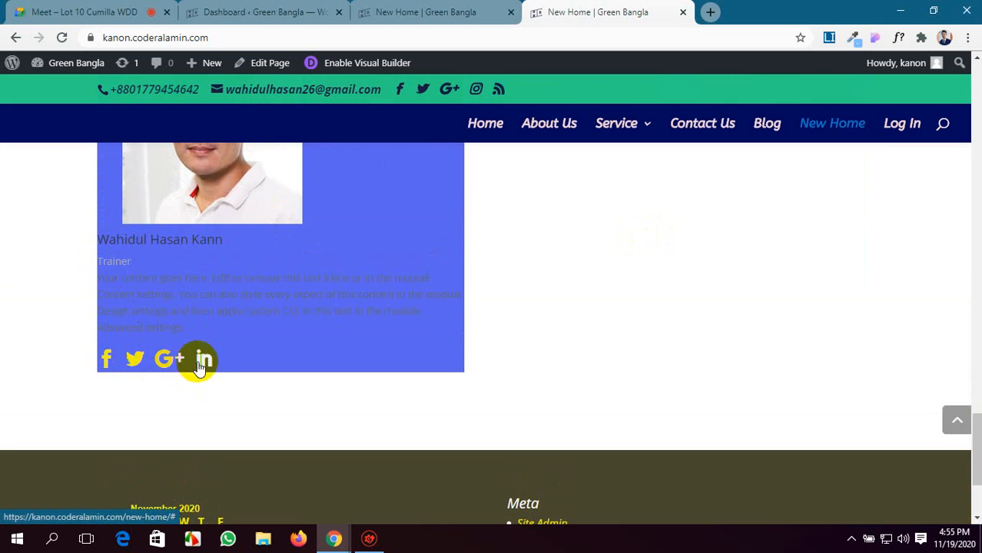
# Switch back to the New Home builder tab and set the Person module's image rounded corners to 50%.
pyautogui.click(467, 14)
pyautogui.scroll(-3, 502, 436)
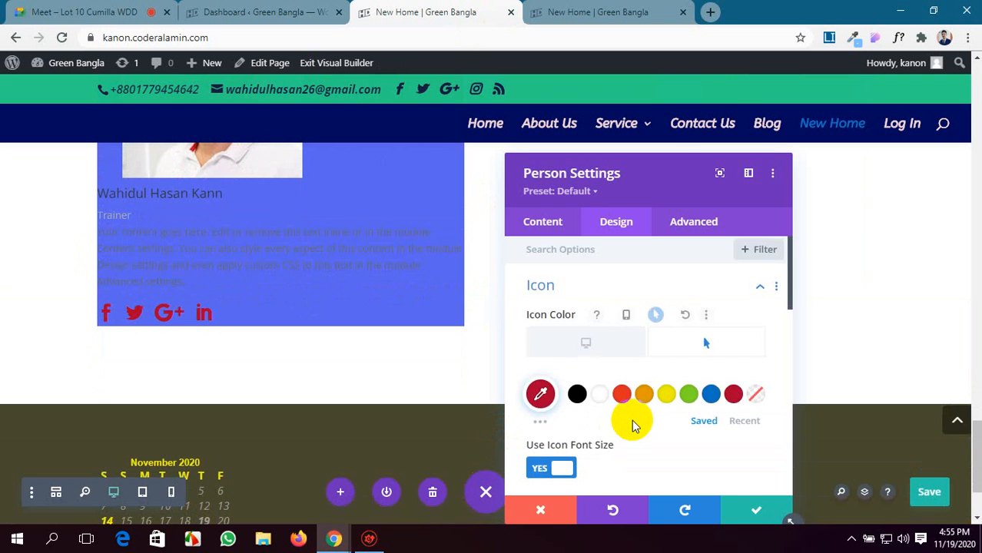
pyautogui.scroll(-2, 632, 419)
pyautogui.scroll(-1, 631, 423)
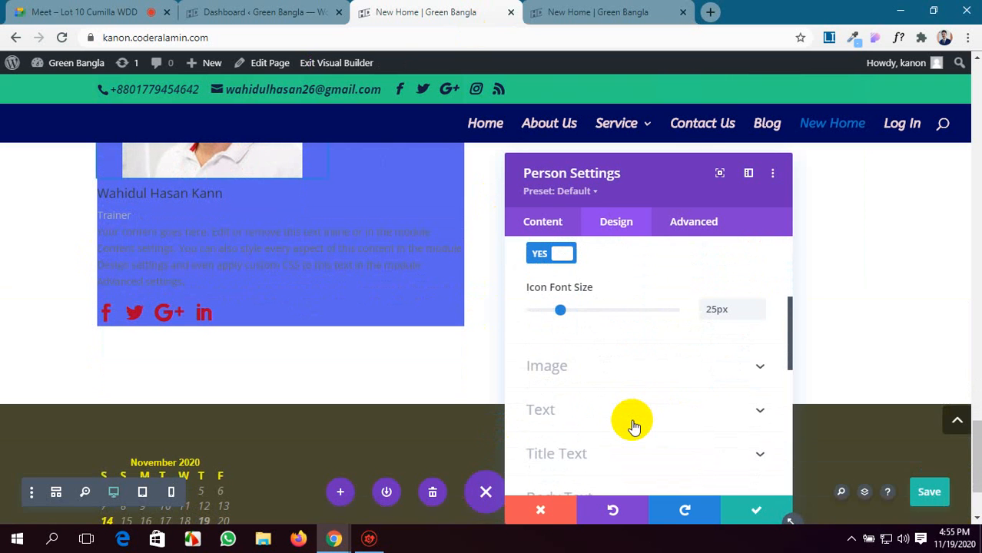
pyautogui.click(673, 369)
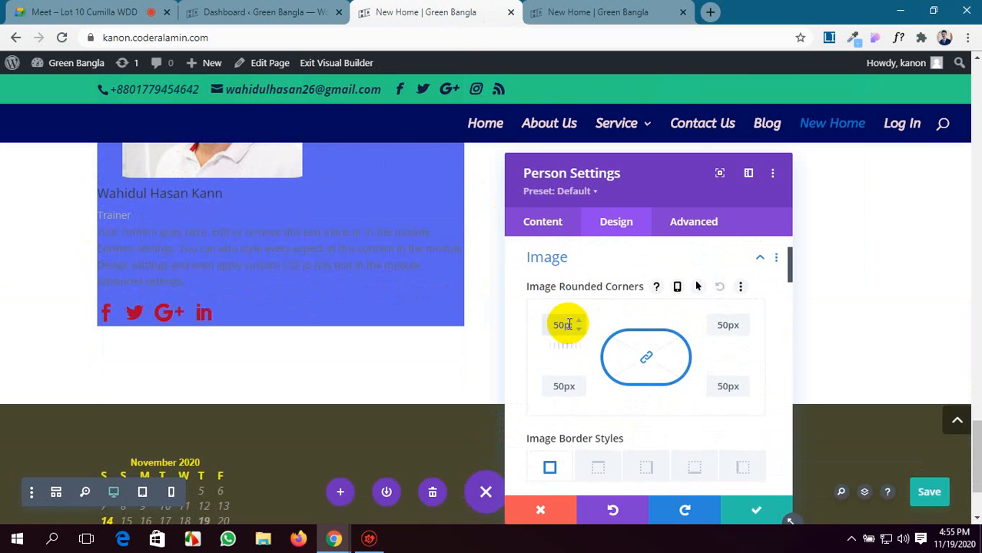
pyautogui.scroll(2, 263, 279)
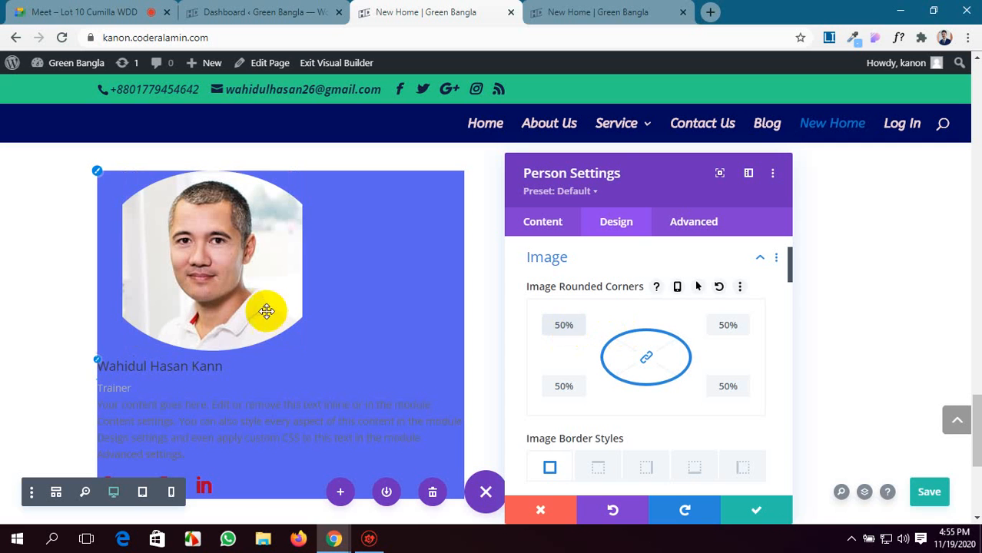
# Try 20px rounded corners on the person's image, and settle on 50px for all four corners.
pyautogui.click(564, 326)
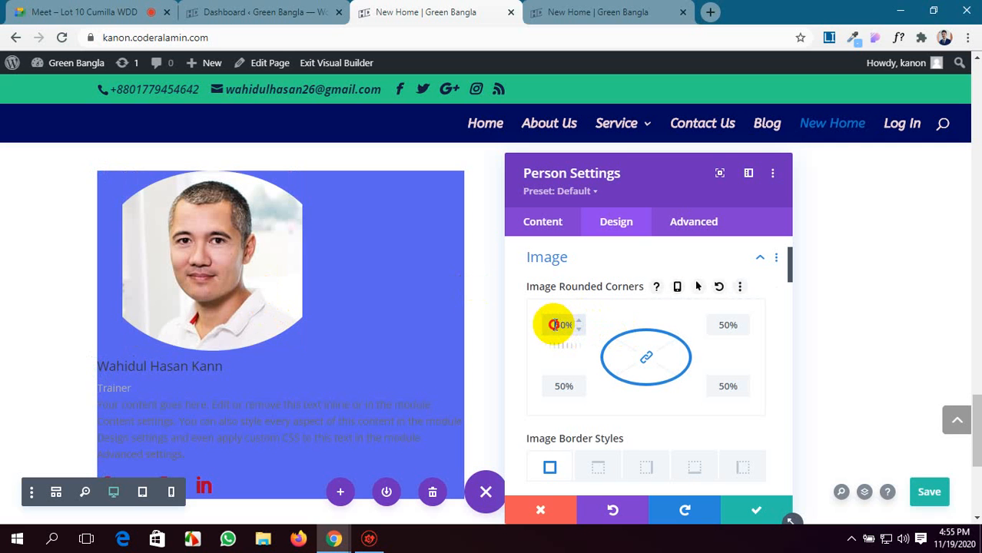
pyautogui.moveTo(554, 325); pyautogui.dragTo(573, 328)
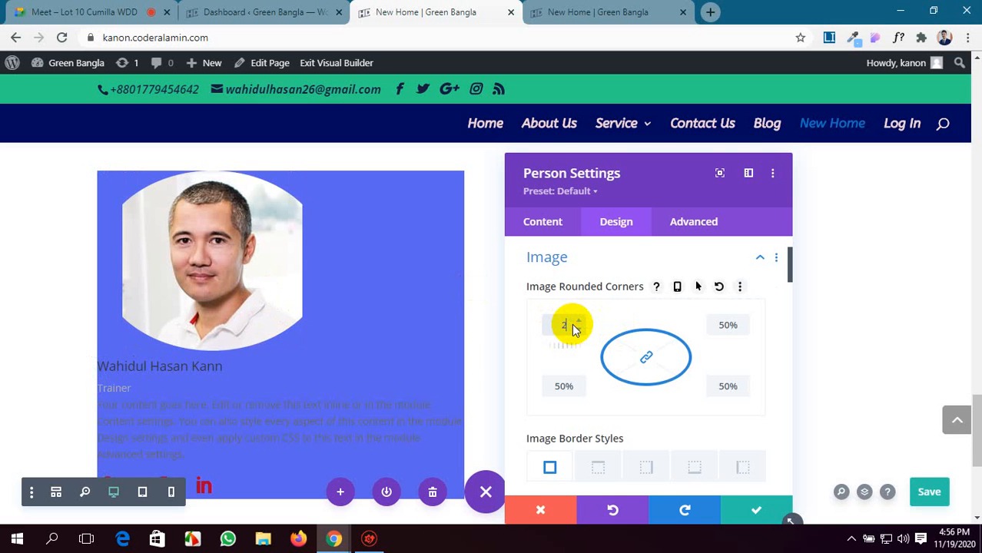
pyautogui.write('2px')
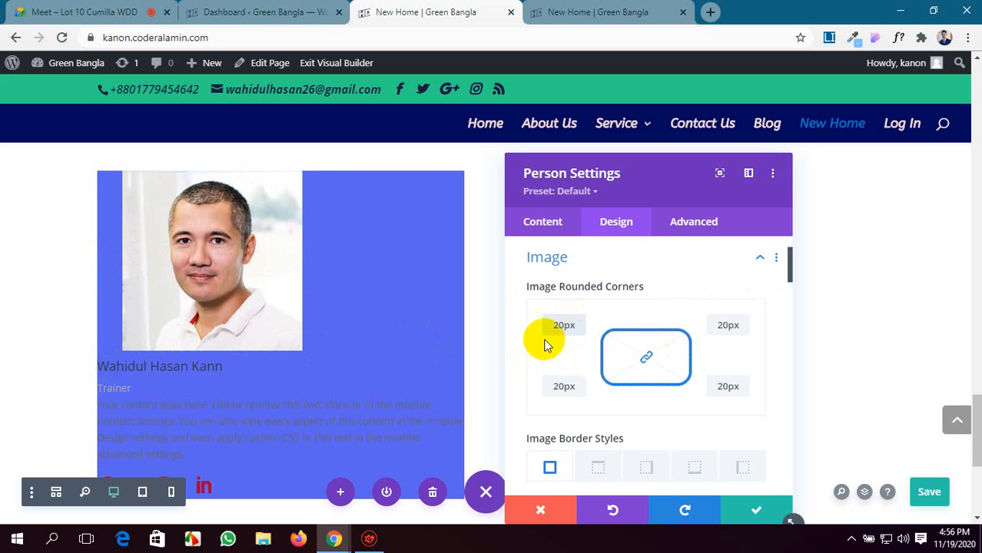
pyautogui.click(550, 327)
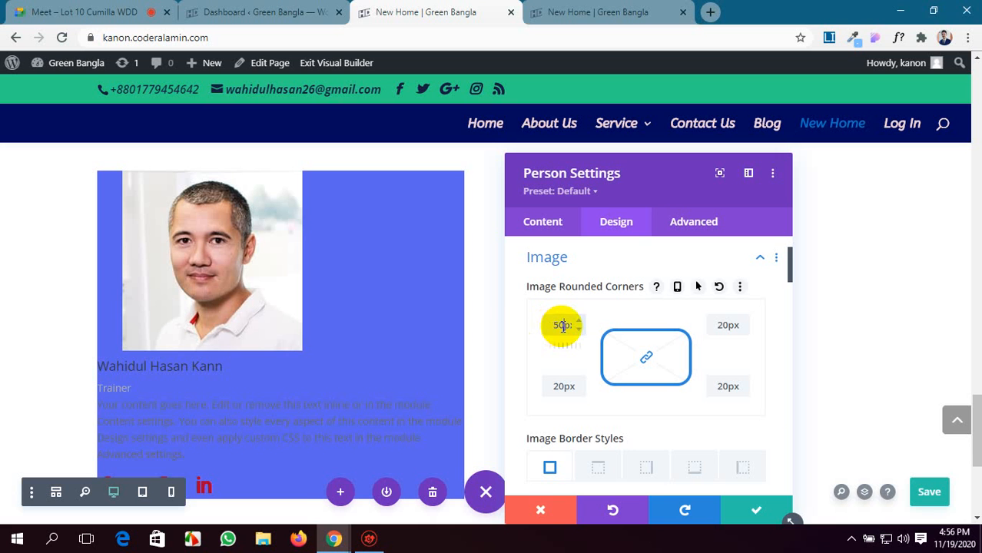
pyautogui.scroll(-1, 295, 309)
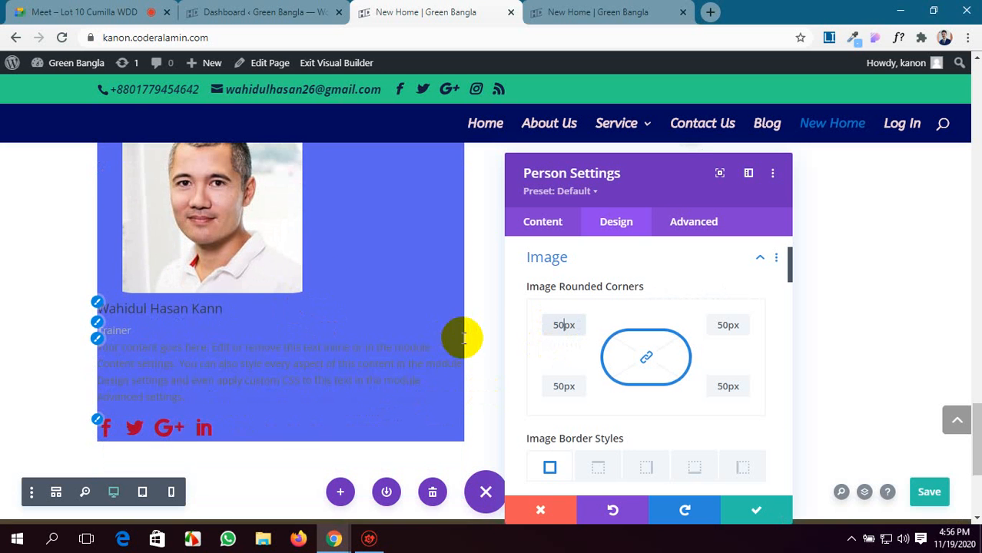
# Shift the person's image hue to 338deg and raise its saturation to 141%.
pyautogui.scroll(-1, 679, 347)
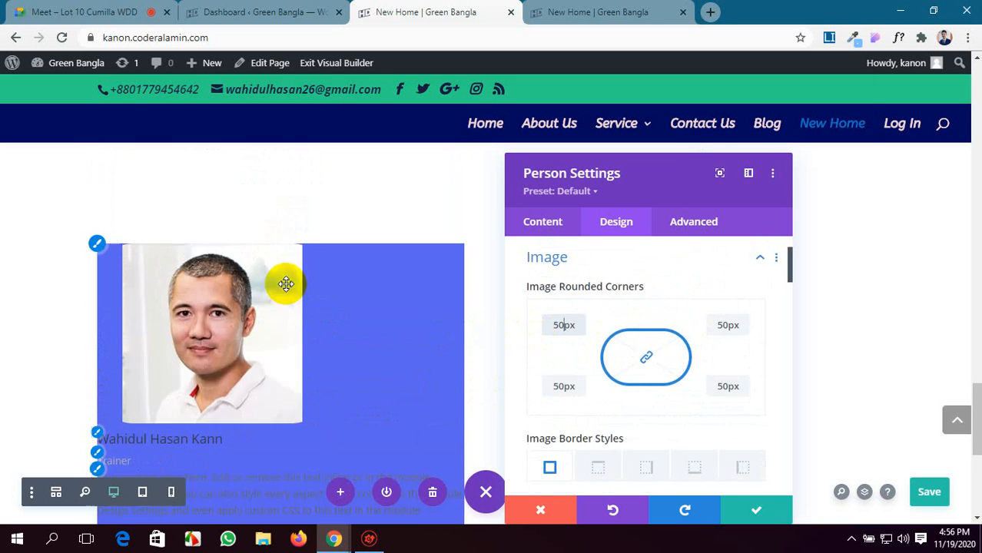
pyautogui.scroll(-1, 280, 280)
pyautogui.scroll(-4, 723, 355)
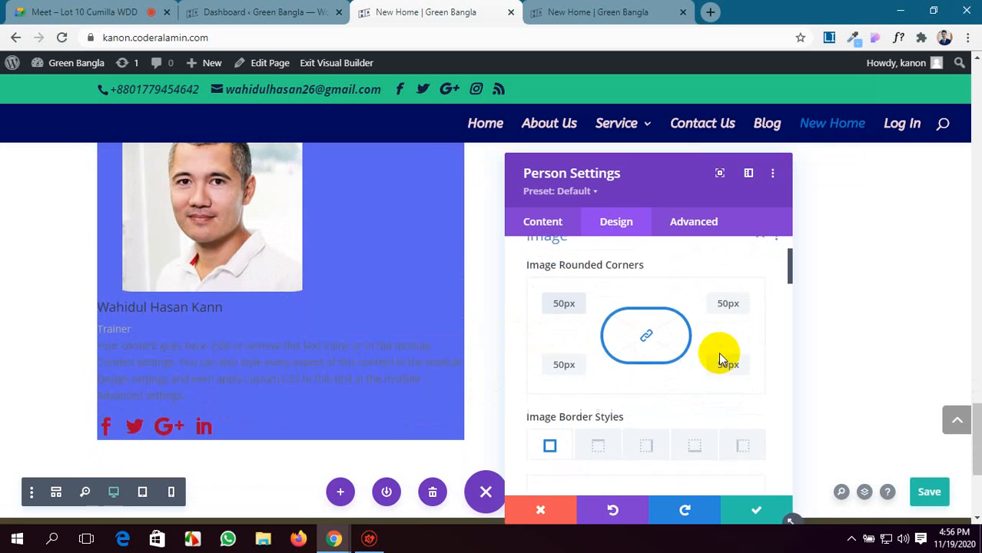
pyautogui.scroll(-5, 693, 352)
pyautogui.scroll(2, 696, 351)
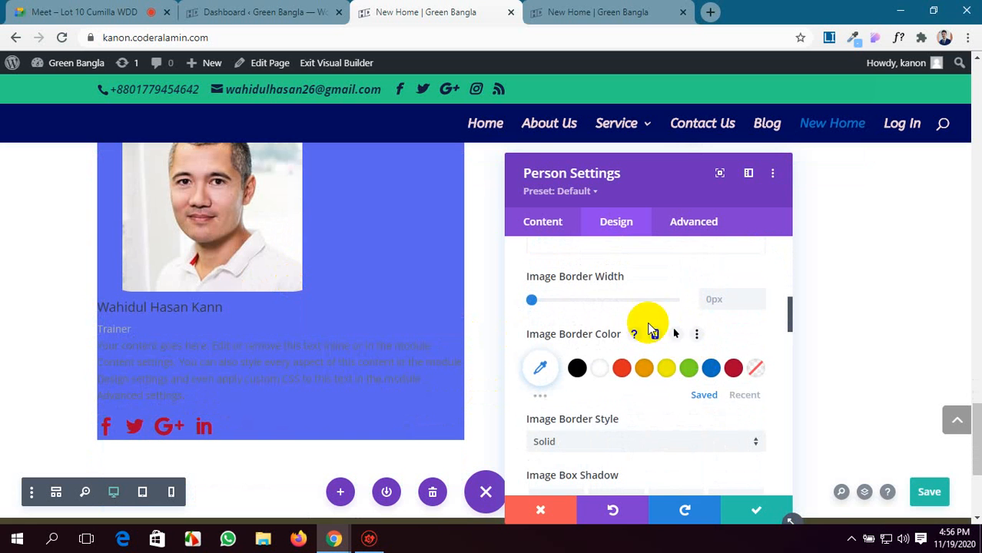
pyautogui.scroll(2, 628, 313)
pyautogui.scroll(-8, 626, 311)
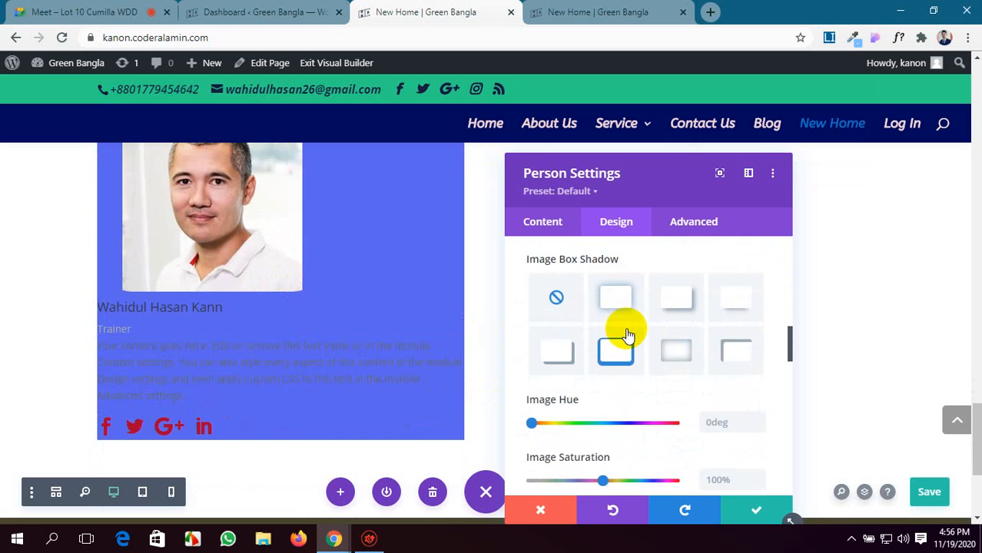
pyautogui.scroll(-1, 626, 330)
pyautogui.scroll(2, 603, 329)
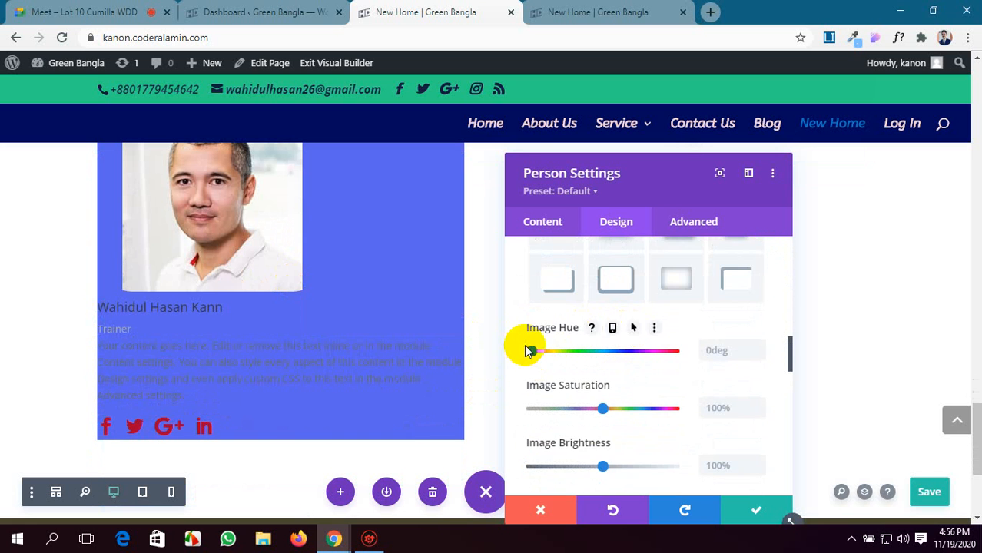
pyautogui.moveTo(537, 353); pyautogui.dragTo(666, 359)
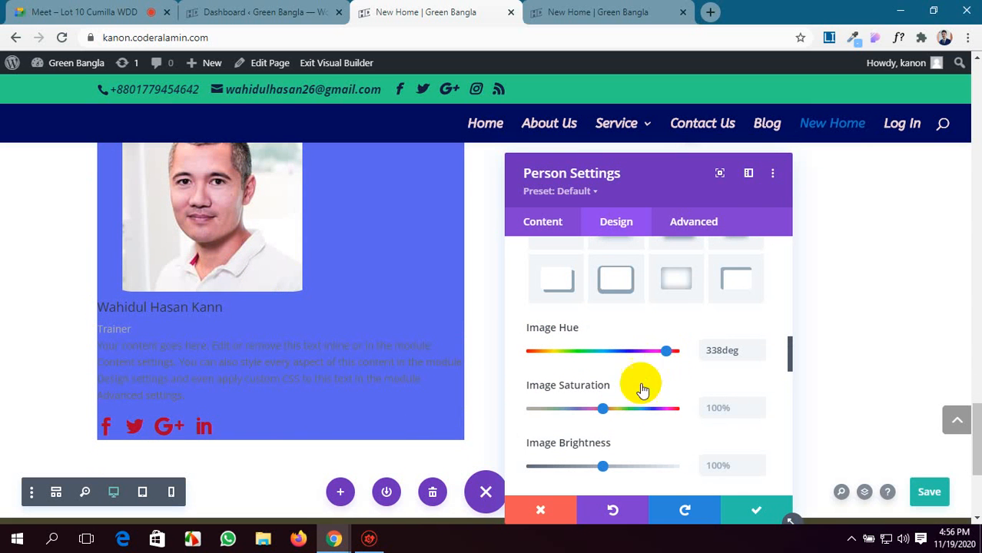
pyautogui.moveTo(603, 408); pyautogui.dragTo(627, 402)
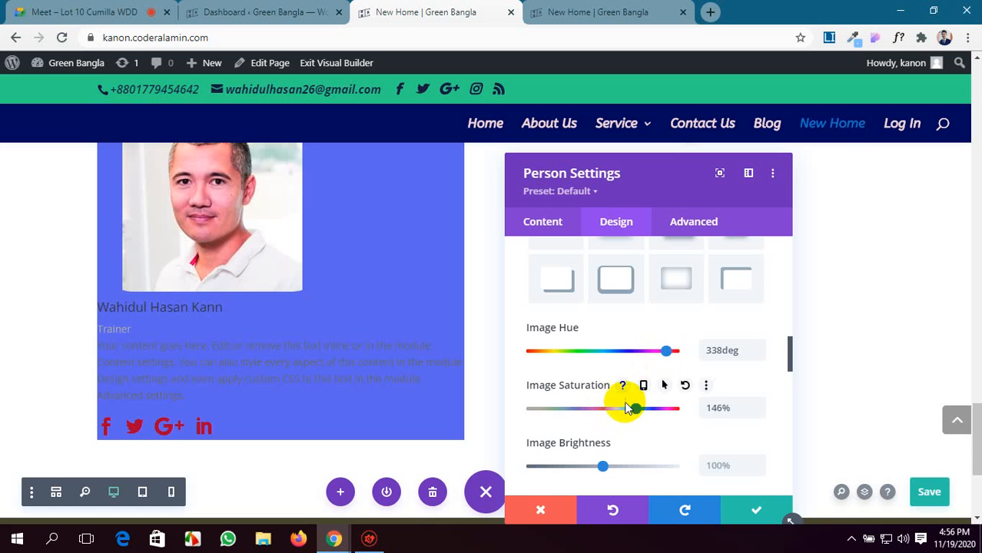
# Set the person's image brightness to 85% and its contrast to 113%.
pyautogui.scroll(-2, 618, 394)
pyautogui.moveTo(602, 325)
pyautogui.mouseDown()
pyautogui.moveTo(612, 324)
pyautogui.moveTo(594, 326)
pyautogui.moveTo(626, 328)
pyautogui.moveTo(585, 334)
pyautogui.moveTo(591, 326)
pyautogui.mouseUp()
pyautogui.moveTo(601, 381)
pyautogui.mouseDown()
pyautogui.moveTo(588, 382)
pyautogui.moveTo(612, 379)
pyautogui.mouseUp()
# Set the person's image invert to 12% and its opacity to 95%.
pyautogui.scroll(-1, 592, 394)
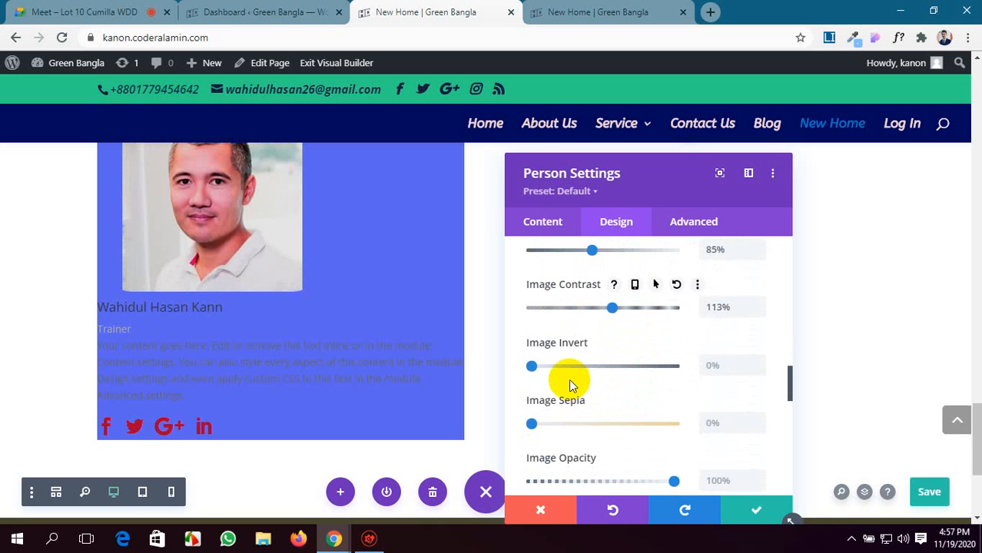
pyautogui.moveTo(531, 365); pyautogui.dragTo(555, 365)
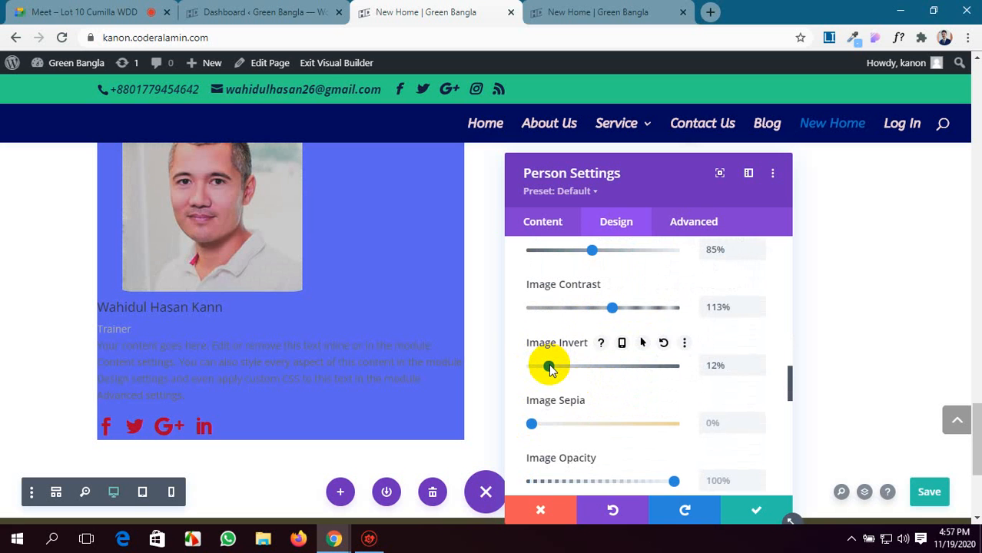
pyautogui.scroll(-2, 574, 383)
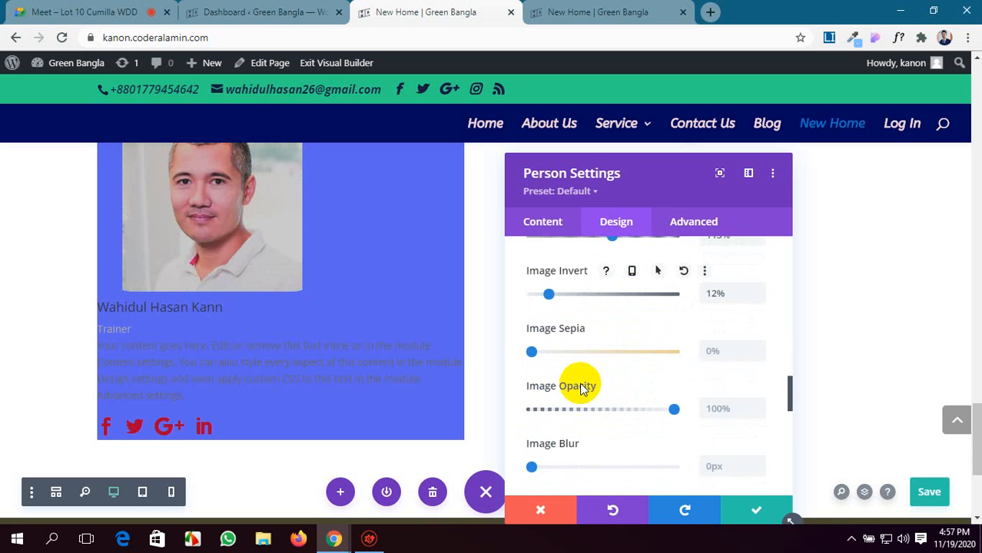
pyautogui.moveTo(674, 342)
pyautogui.mouseDown()
pyautogui.moveTo(611, 341)
pyautogui.moveTo(669, 339)
pyautogui.mouseUp()
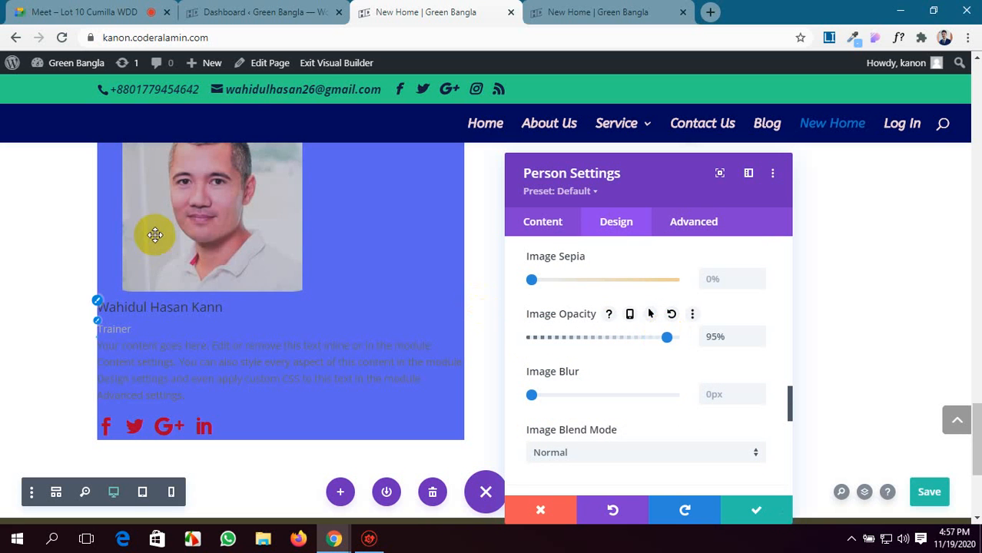
# Enable a hover state for the image hue and set the hover hue to 184deg.
pyautogui.scroll(1, 611, 331)
pyautogui.scroll(3, 607, 330)
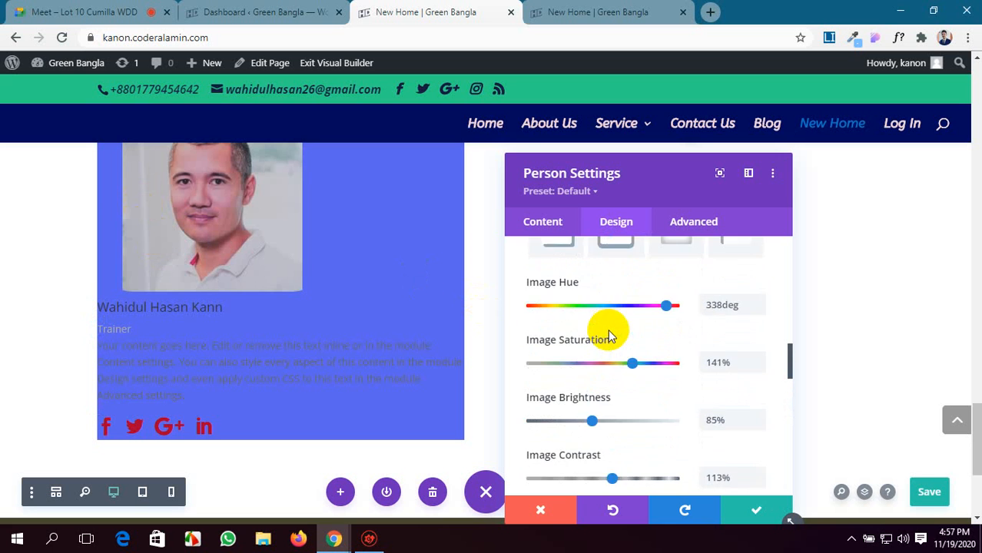
pyautogui.scroll(-2, 606, 330)
pyautogui.scroll(4, 597, 278)
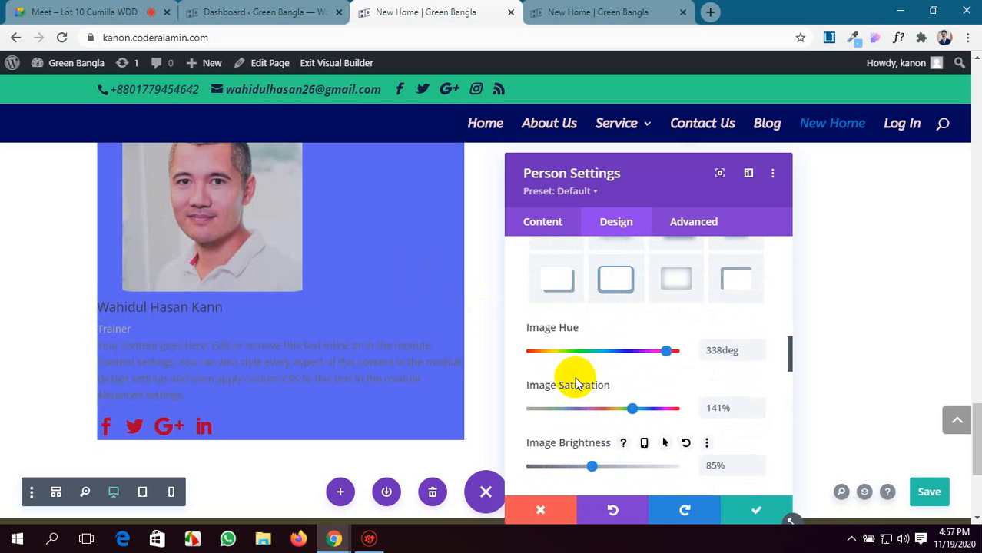
pyautogui.scroll(2, 574, 377)
pyautogui.scroll(-1, 574, 375)
pyautogui.moveTo(605, 398)
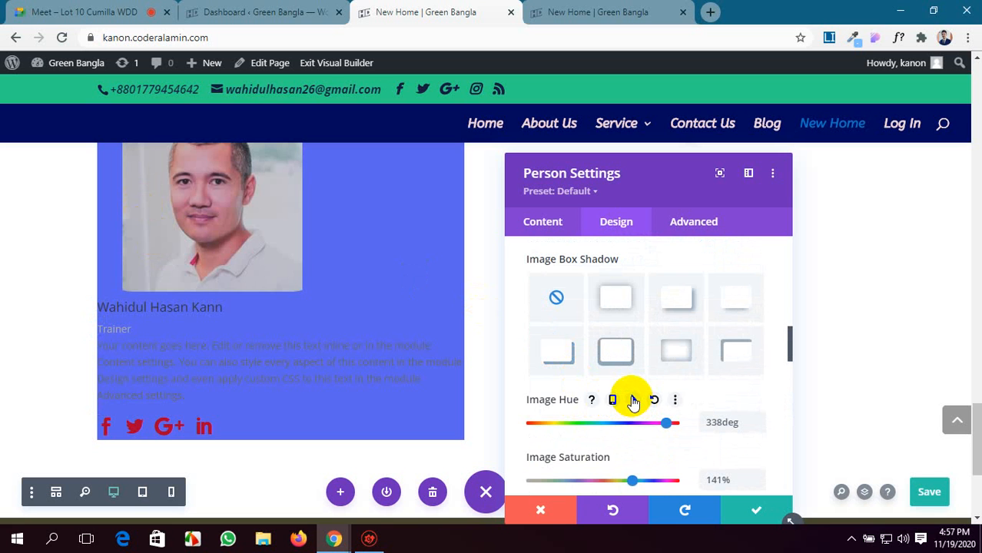
pyautogui.click(632, 400)
pyautogui.scroll(-2, 632, 398)
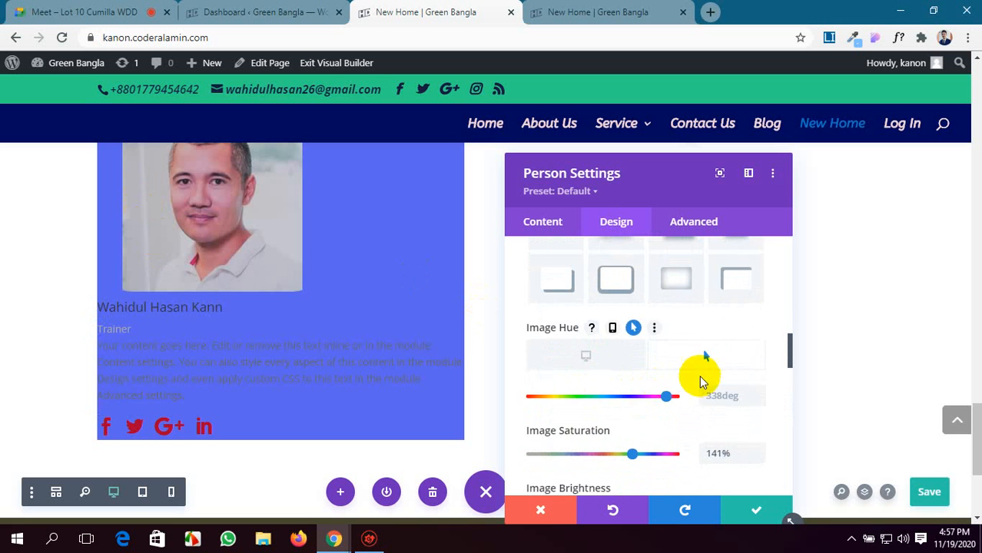
pyautogui.moveTo(664, 323); pyautogui.dragTo(605, 324)
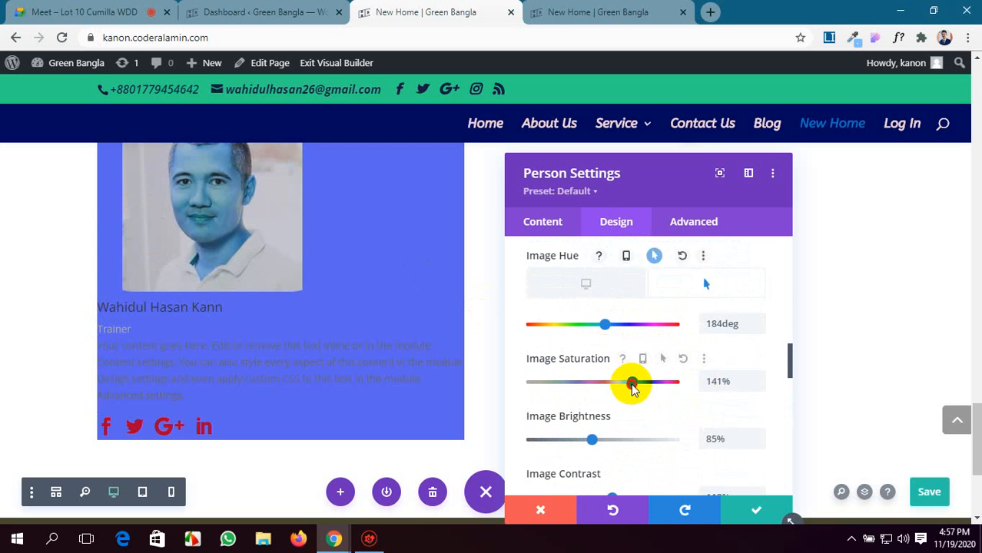
# Change the person's image saturation to 90% and its brightness to 102%.
pyautogui.moveTo(633, 383); pyautogui.dragTo(592, 390)
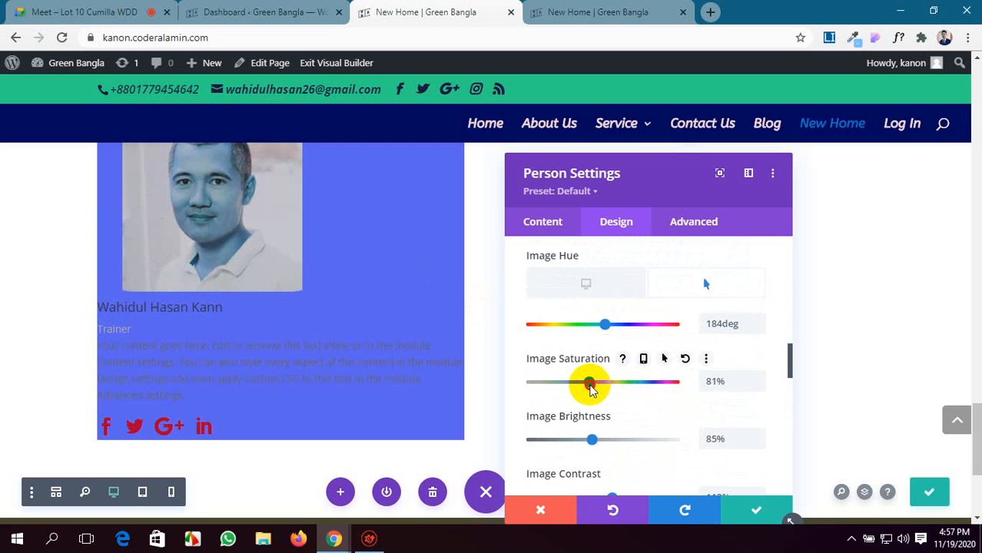
pyautogui.scroll(-1, 602, 389)
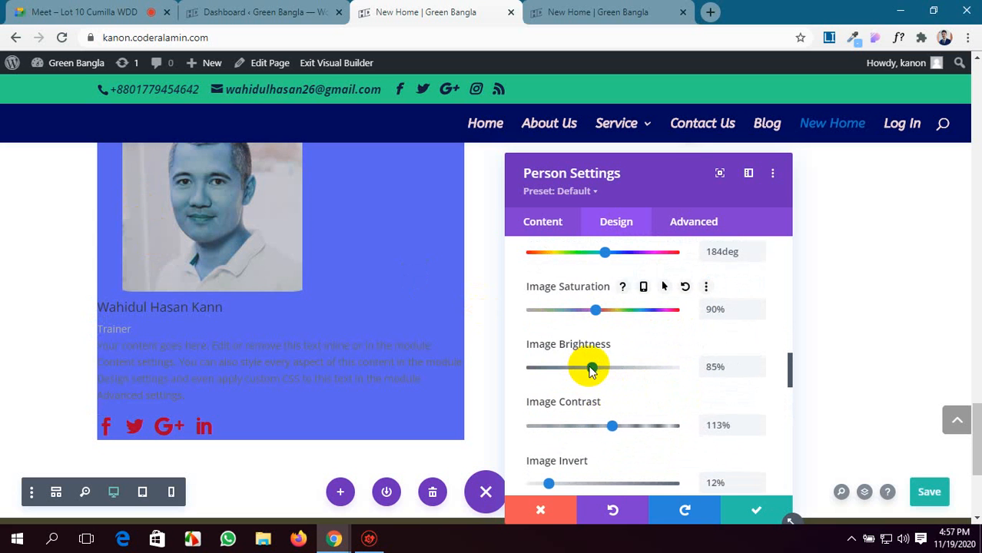
pyautogui.moveTo(588, 368); pyautogui.dragTo(604, 369)
# Reduce the person's image invert to 5% and set its sepia to 12%.
pyautogui.scroll(-1, 591, 434)
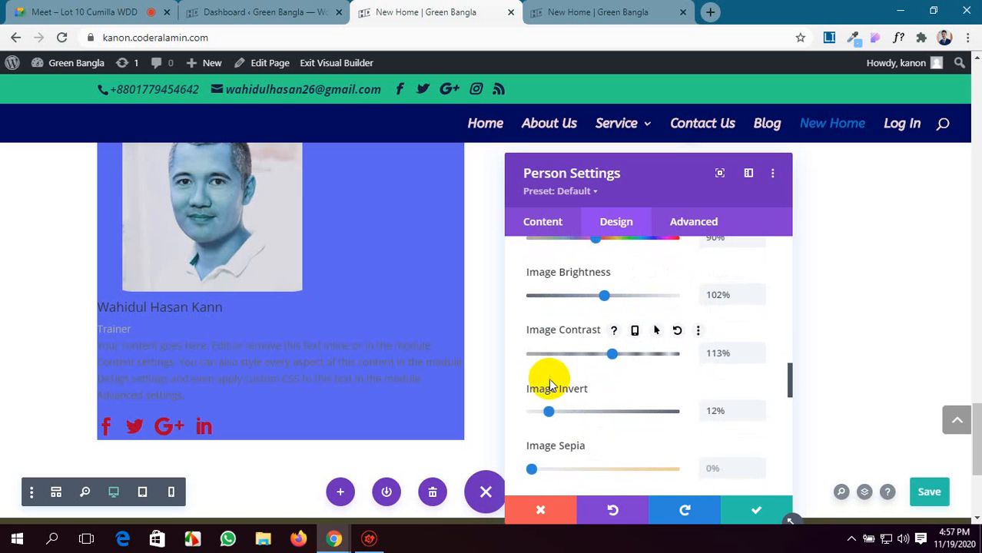
pyautogui.moveTo(550, 410); pyautogui.dragTo(565, 415)
pyautogui.click(535, 415)
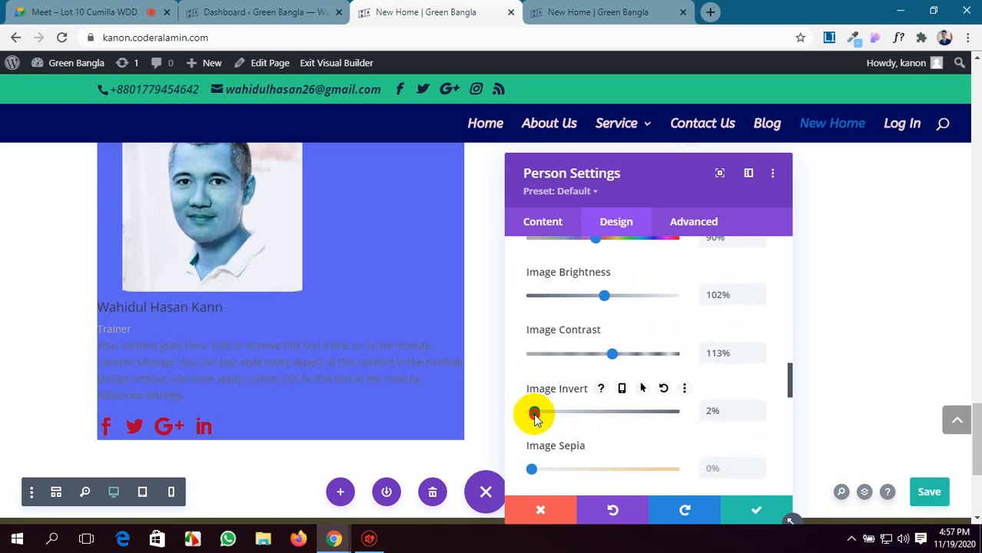
pyautogui.scroll(-2, 553, 403)
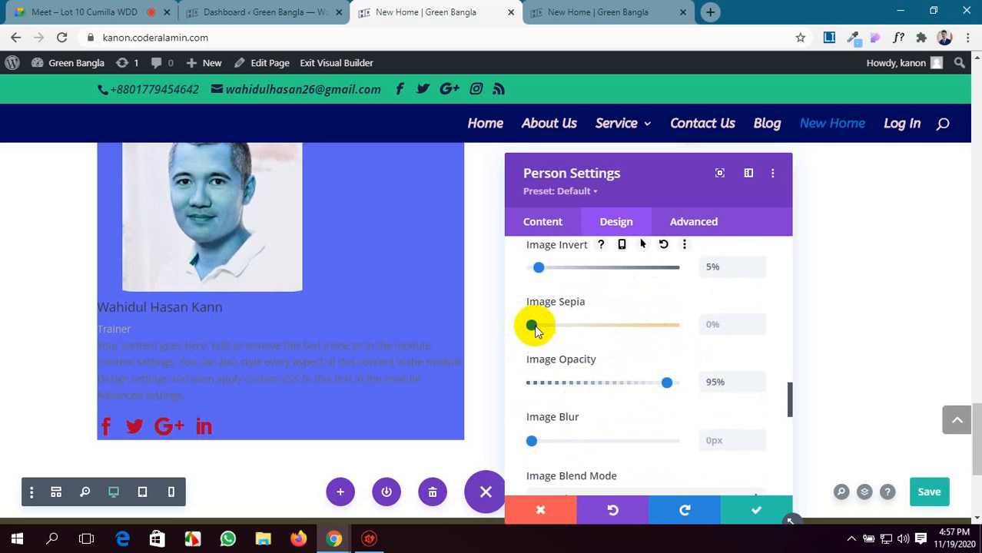
pyautogui.moveTo(531, 324); pyautogui.dragTo(548, 324)
# Try adjusting the opacity and blur of the person's image.
pyautogui.moveTo(653, 379); pyautogui.dragTo(653, 382)
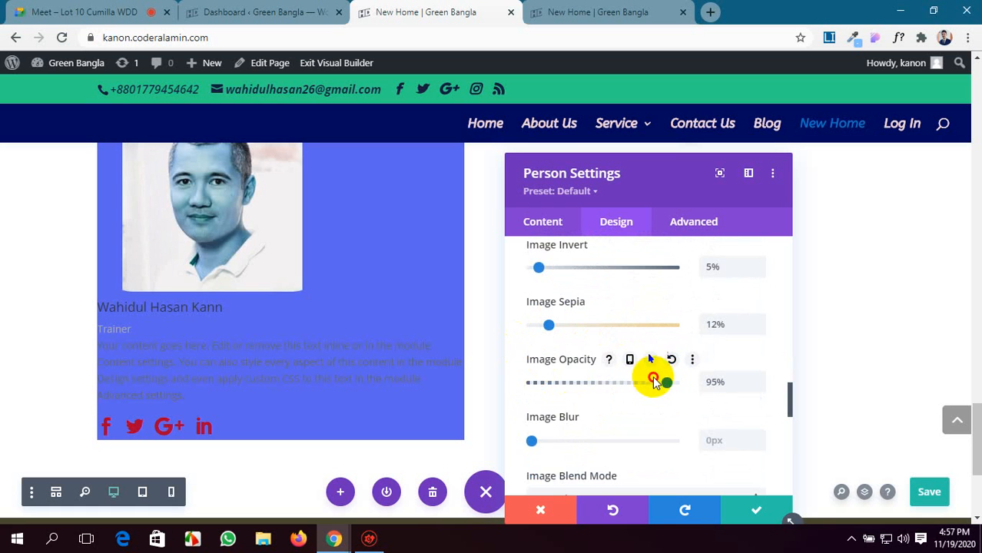
pyautogui.scroll(-2, 647, 382)
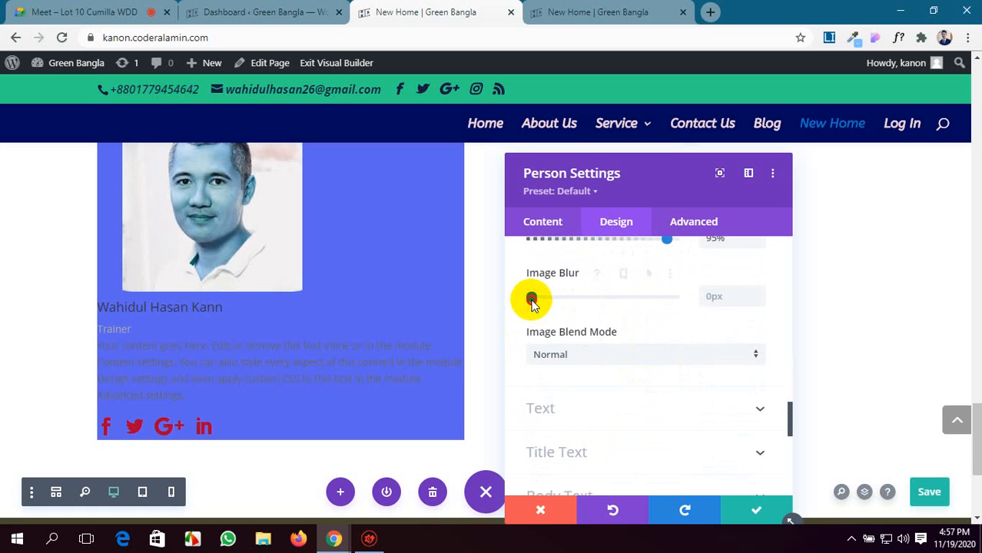
pyautogui.moveTo(532, 301); pyautogui.dragTo(525, 304)
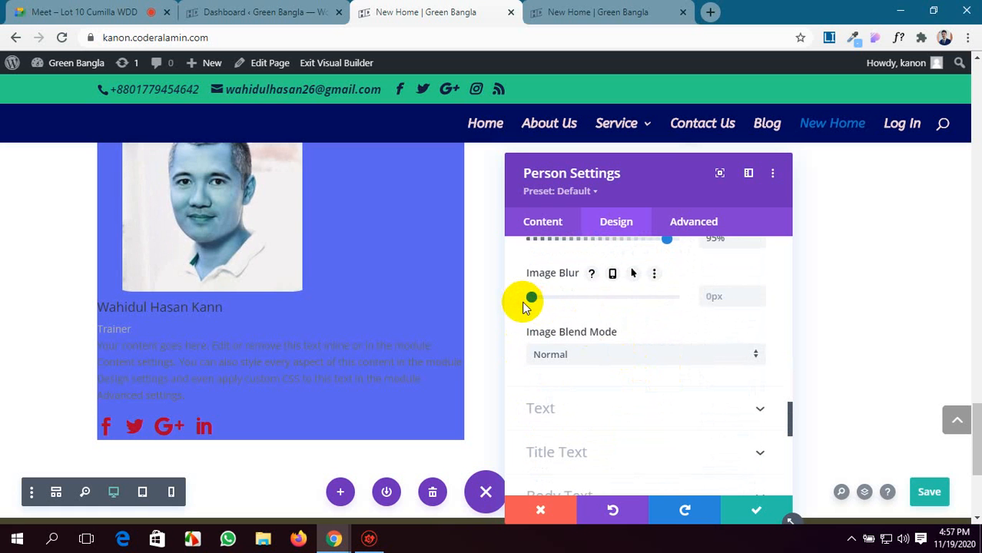
# Set the person's image blend mode to Overlay and save the page.
pyautogui.scroll(-1, 623, 347)
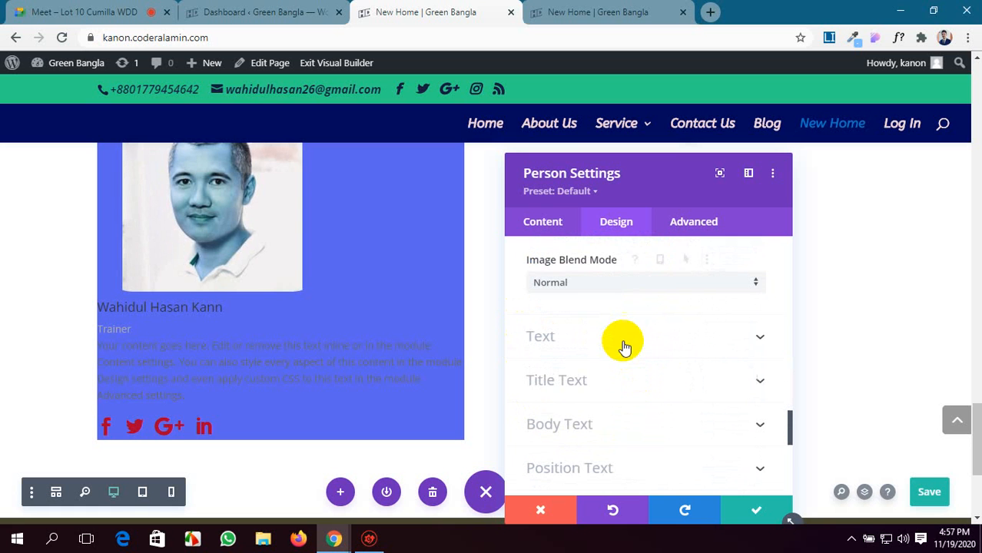
pyautogui.click(653, 284)
pyautogui.click(631, 193)
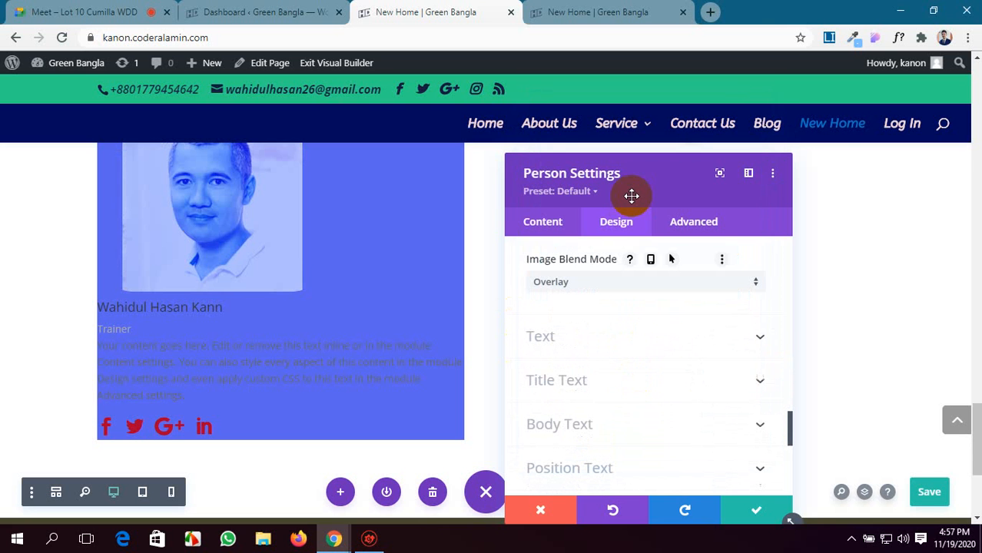
pyautogui.scroll(2, 526, 388)
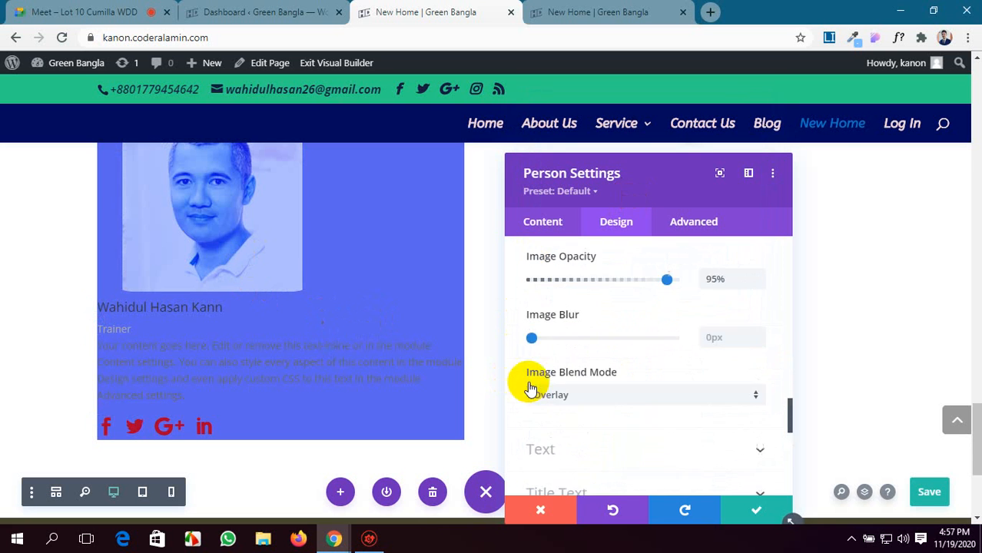
pyautogui.click(928, 490)
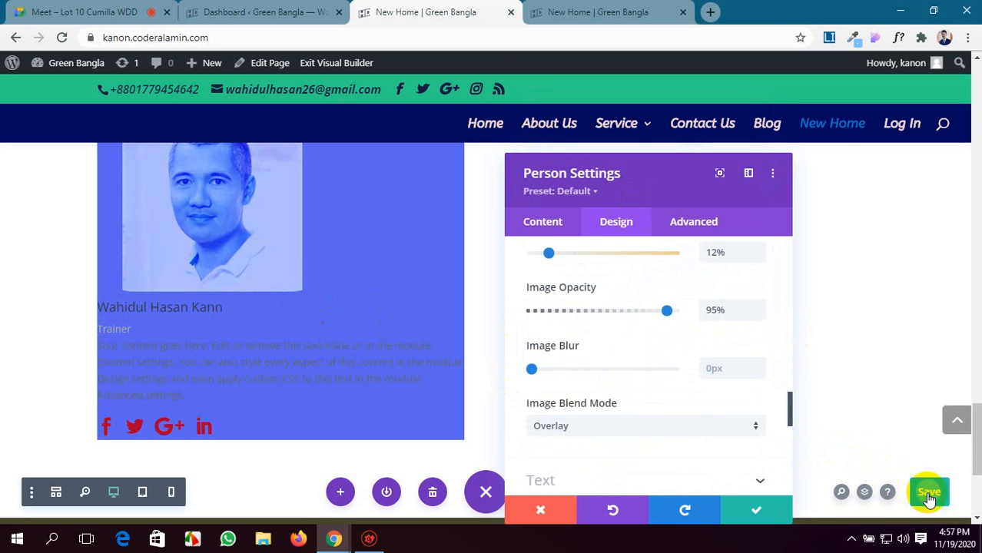
# Reload the published New Home page and check how the person's image looks there.
pyautogui.click(582, 13)
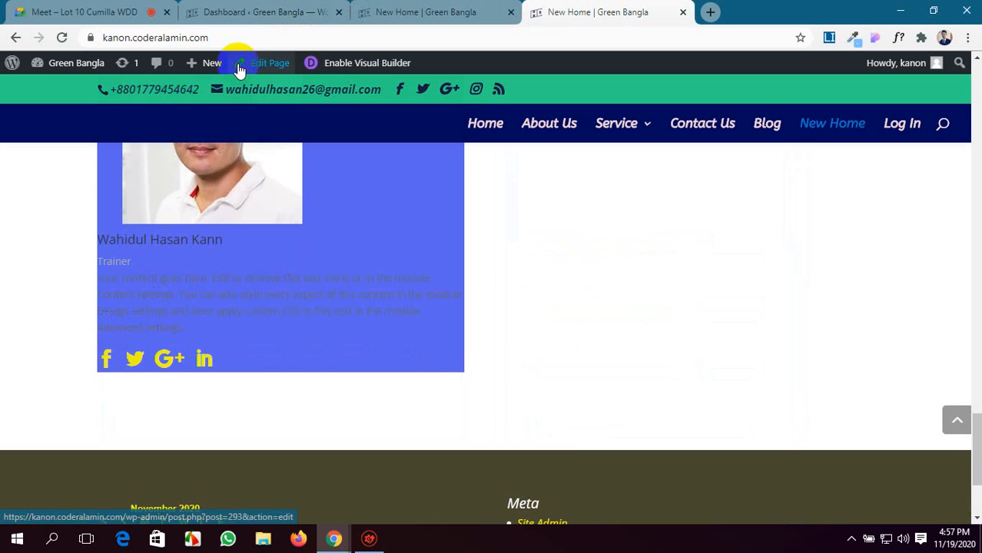
pyautogui.scroll(2, 138, 177)
pyautogui.click(63, 37)
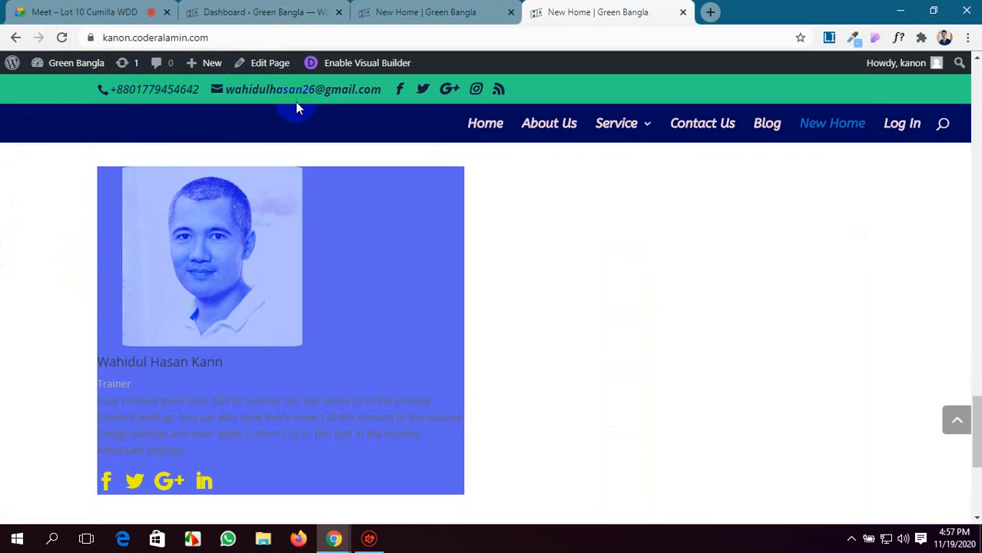
# Return to the page in the visual builder and center the Person module's text alignment.
pyautogui.click(430, 11)
pyautogui.scroll(-3, 596, 406)
pyautogui.scroll(1, 600, 412)
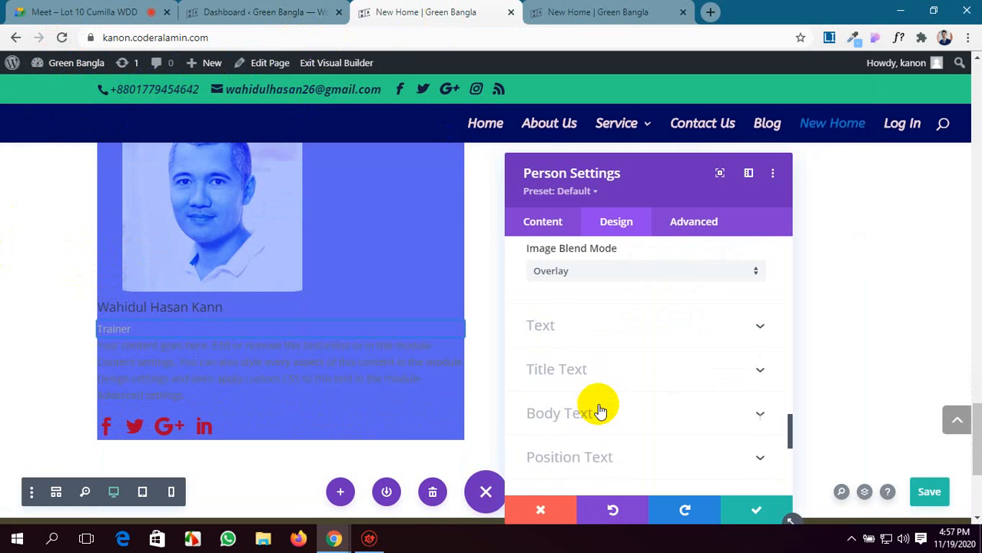
pyautogui.scroll(1, 600, 412)
pyautogui.scroll(15, 599, 411)
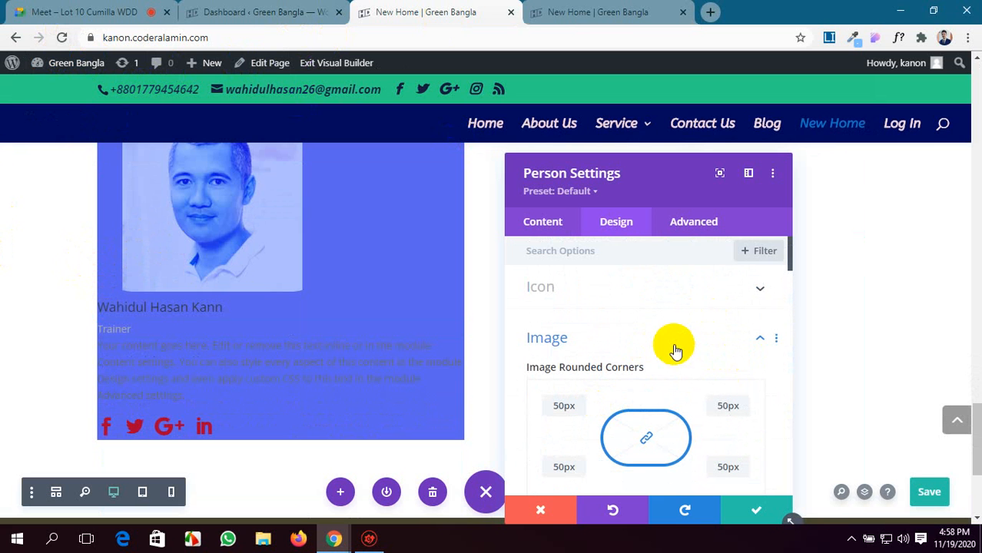
pyautogui.scroll(-15, 674, 351)
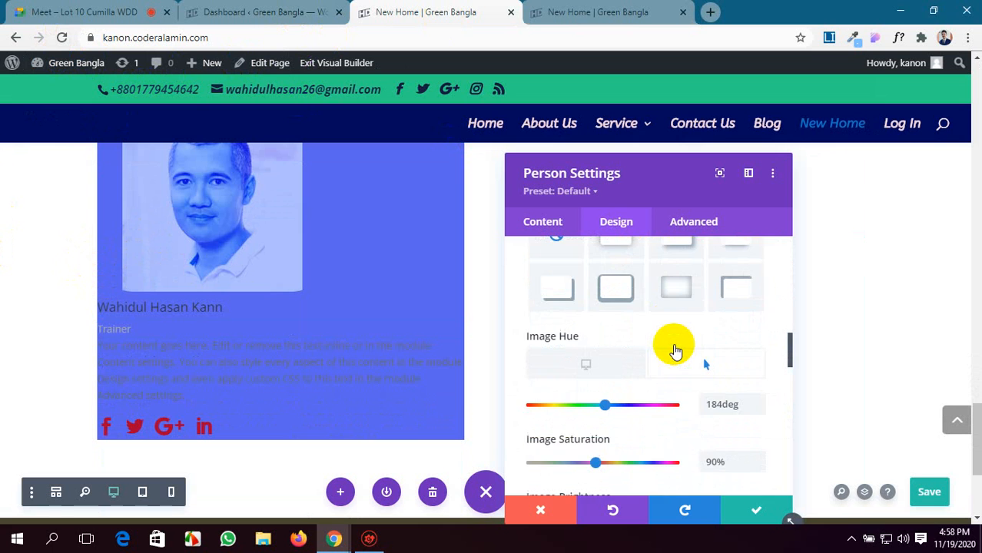
pyautogui.scroll(-10, 675, 351)
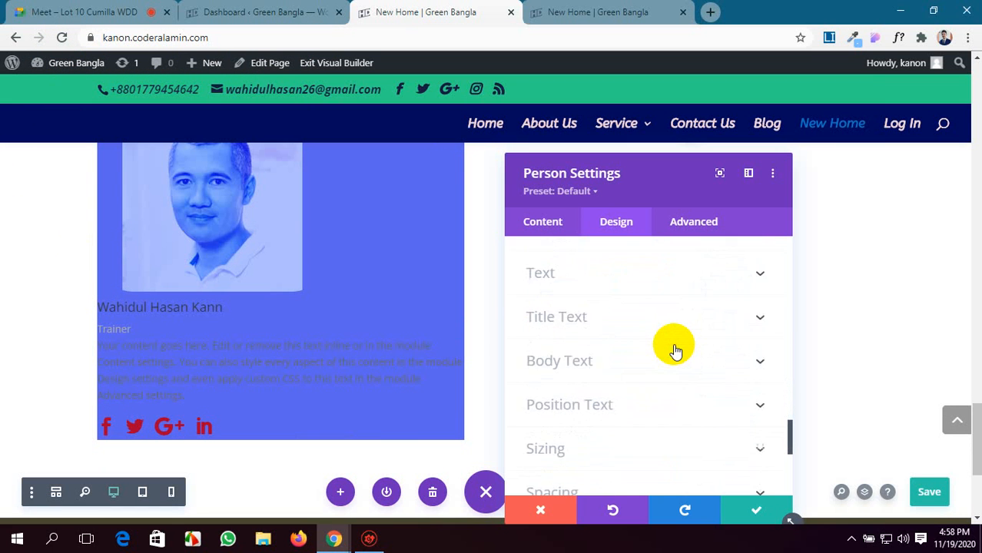
pyautogui.click(705, 361)
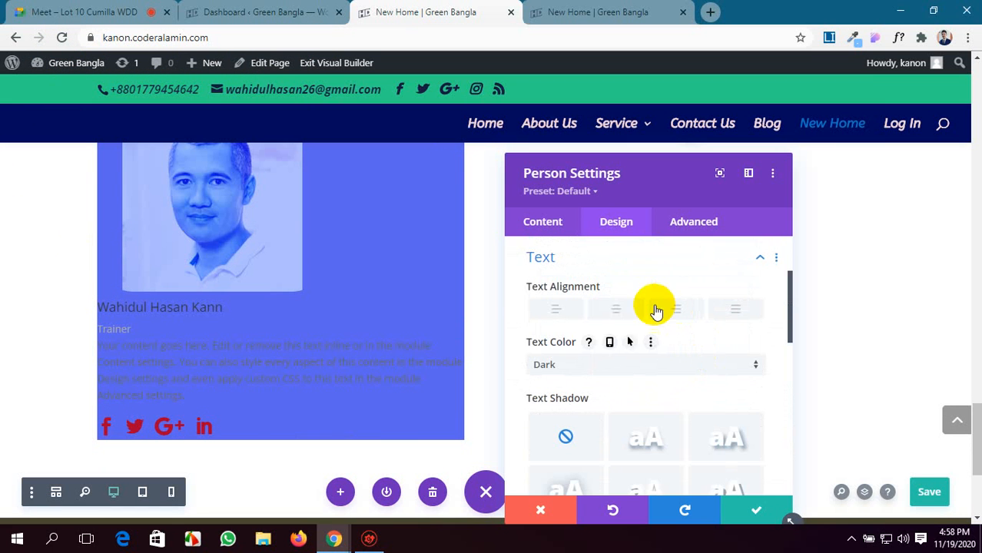
pyautogui.click(618, 315)
# Reopen the person's image design options and turn off the hover state for the image hue.
pyautogui.scroll(1, 193, 364)
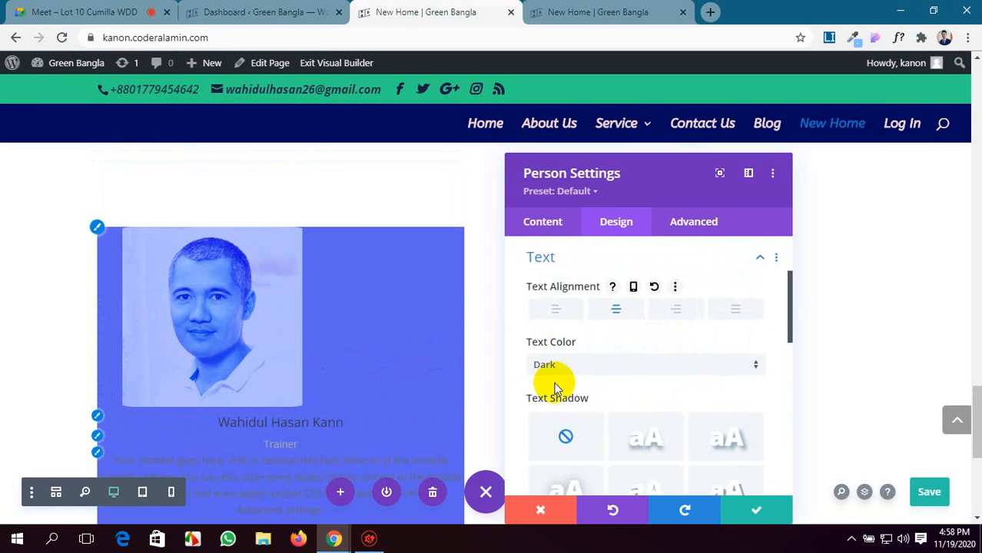
pyautogui.scroll(2, 719, 394)
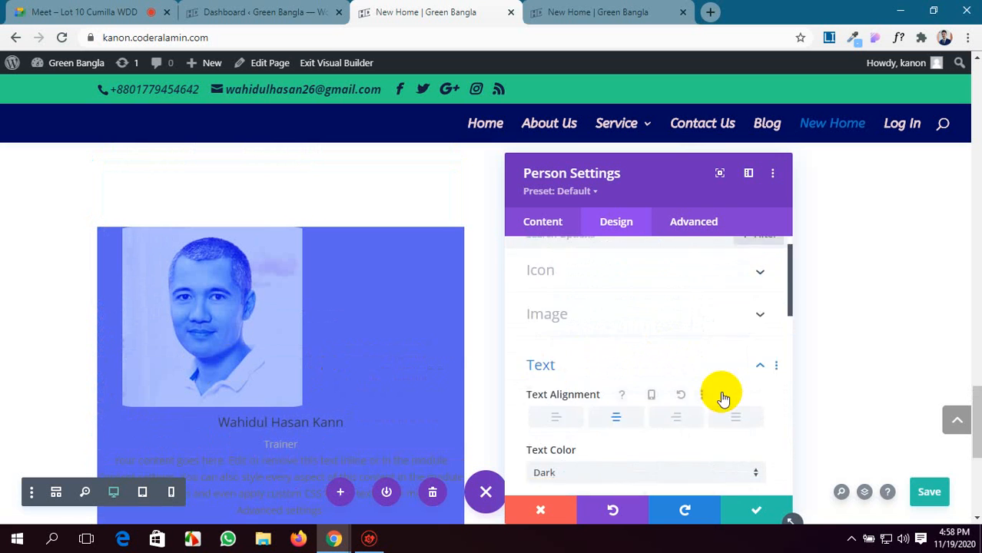
pyautogui.click(618, 332)
pyautogui.scroll(1, 663, 382)
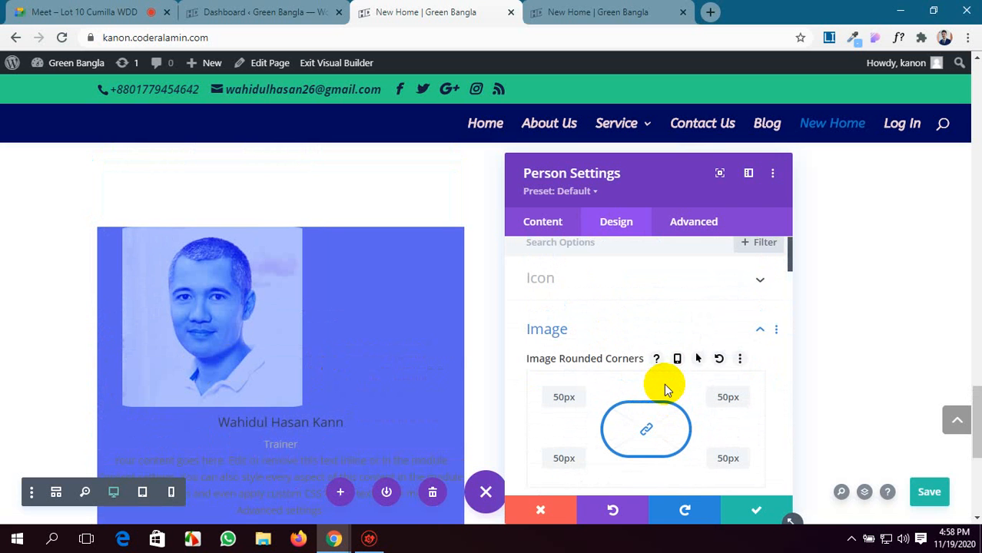
pyautogui.scroll(1, 664, 383)
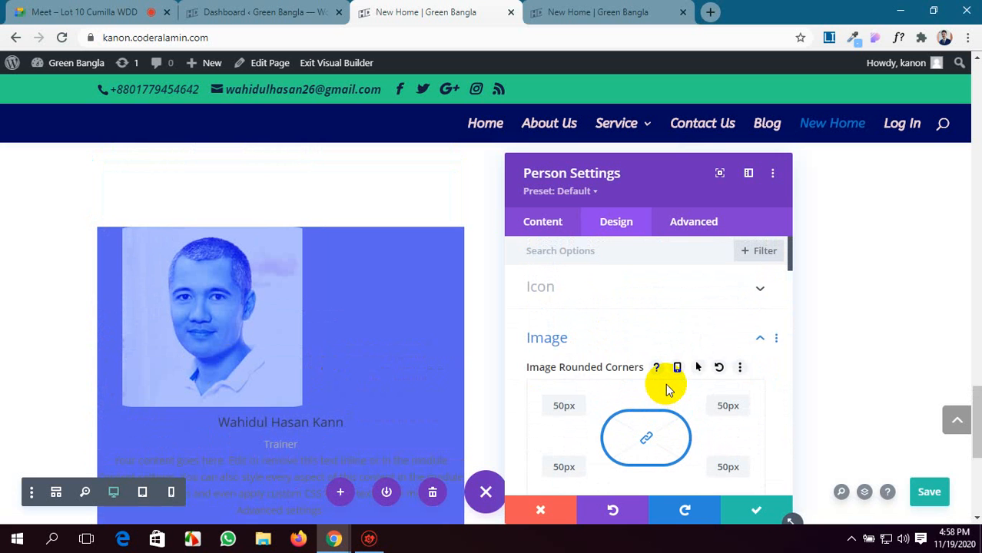
pyautogui.scroll(-5, 665, 384)
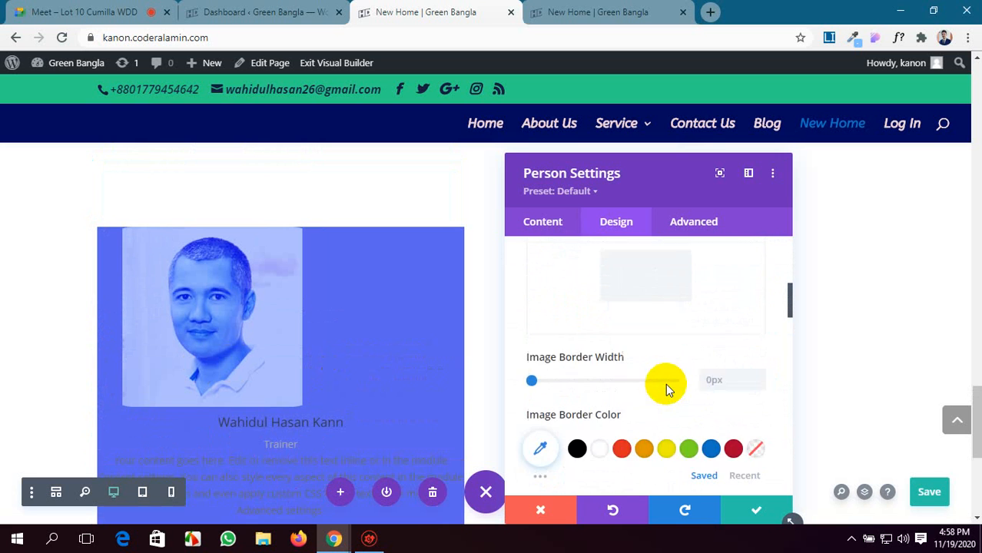
pyautogui.scroll(-1, 667, 390)
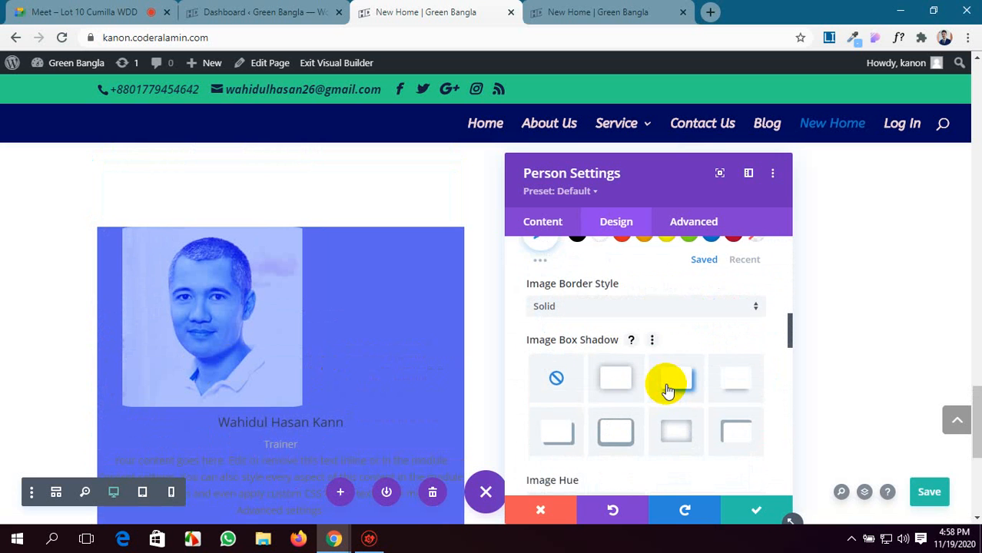
pyautogui.scroll(-3, 665, 386)
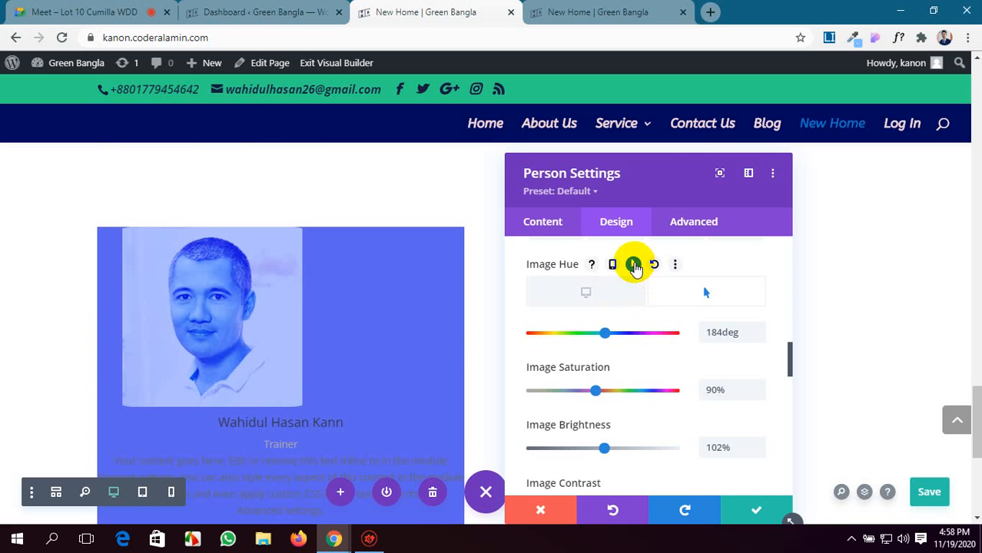
pyautogui.click(634, 266)
# Open the person's position text options and look at the available position fonts, keeping the default font.
pyautogui.scroll(-2, 663, 361)
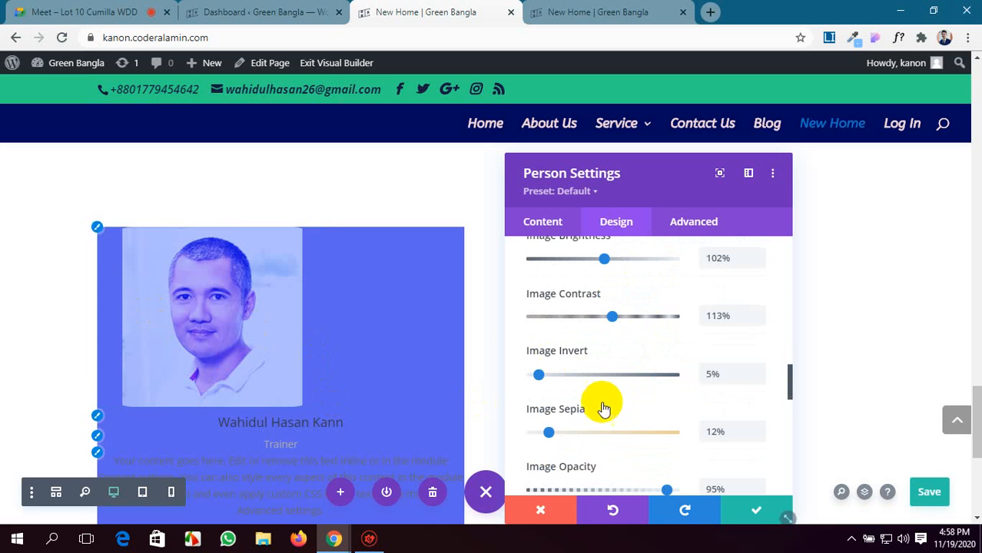
pyautogui.scroll(-1, 603, 404)
pyautogui.scroll(-3, 603, 401)
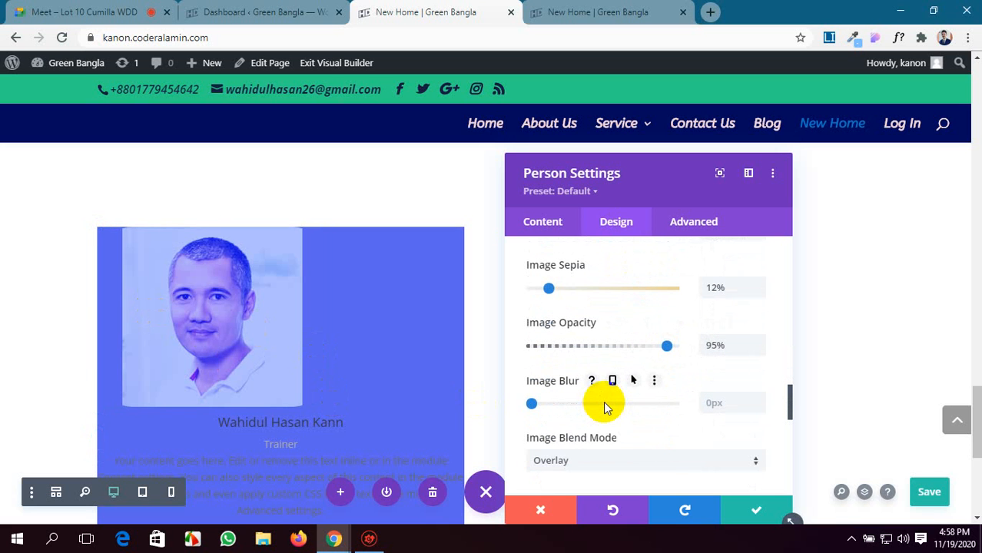
pyautogui.scroll(-6, 603, 404)
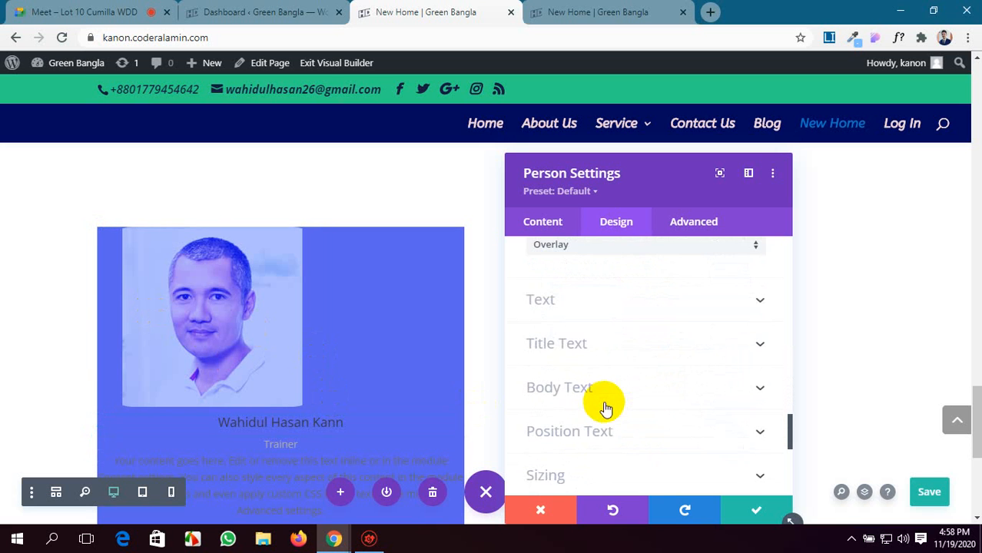
pyautogui.scroll(-2, 662, 380)
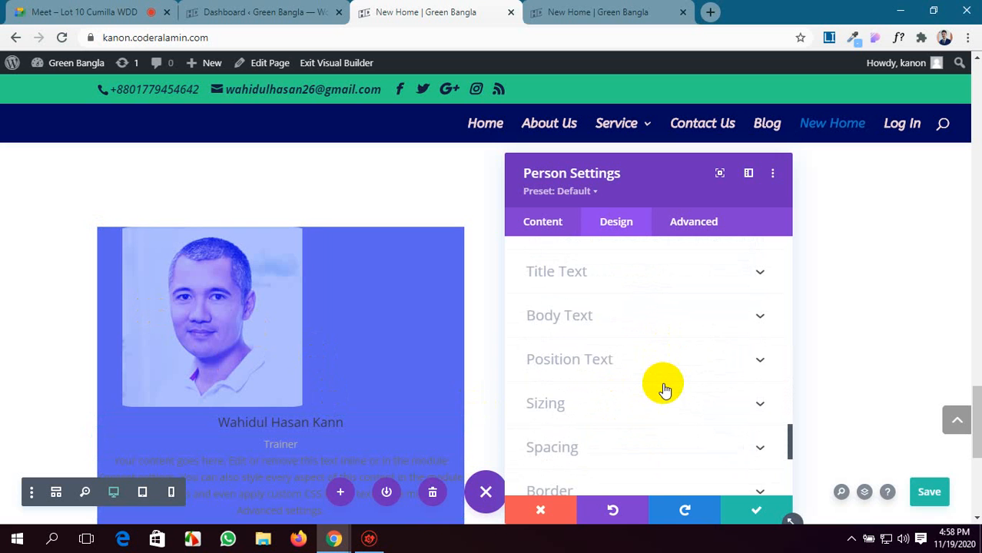
pyautogui.scroll(-2, 664, 386)
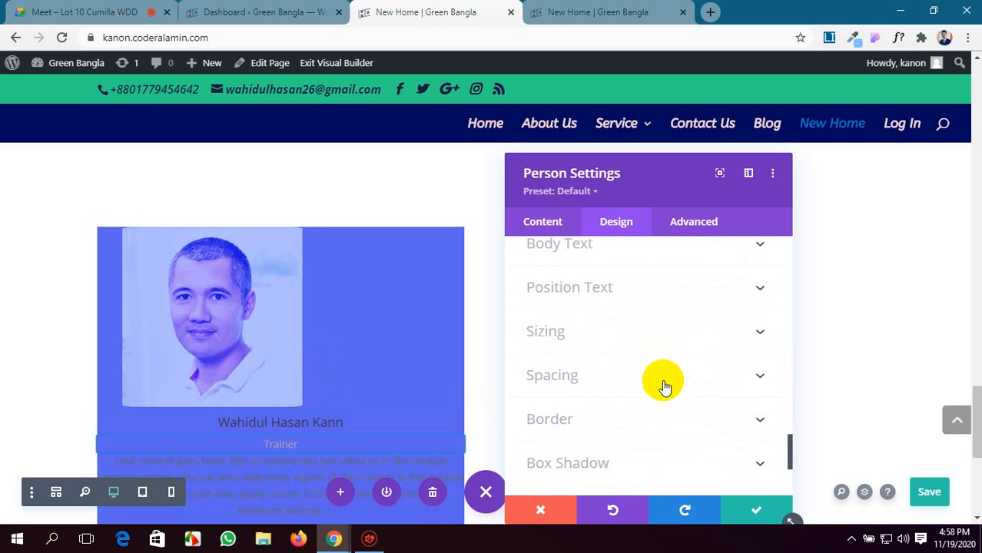
pyautogui.click(697, 299)
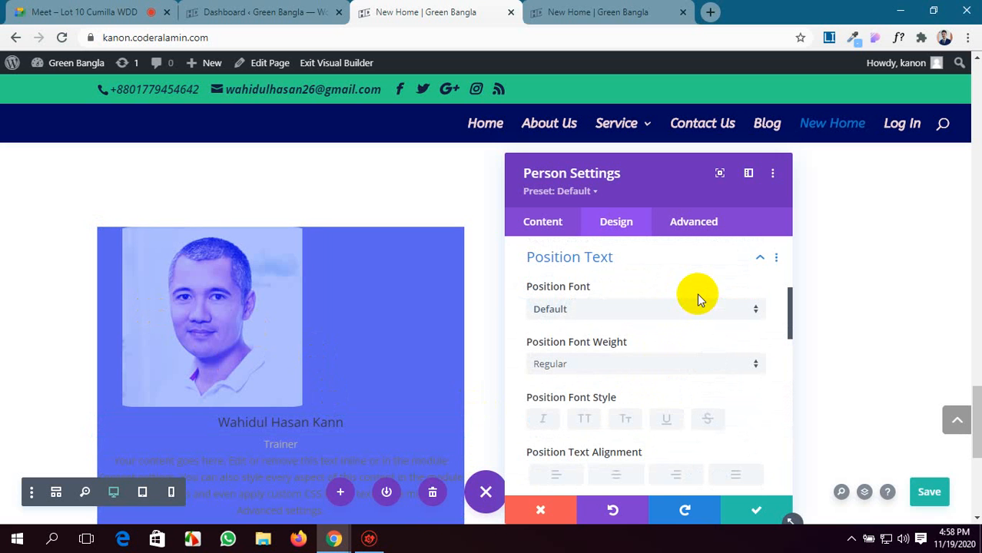
pyautogui.click(614, 310)
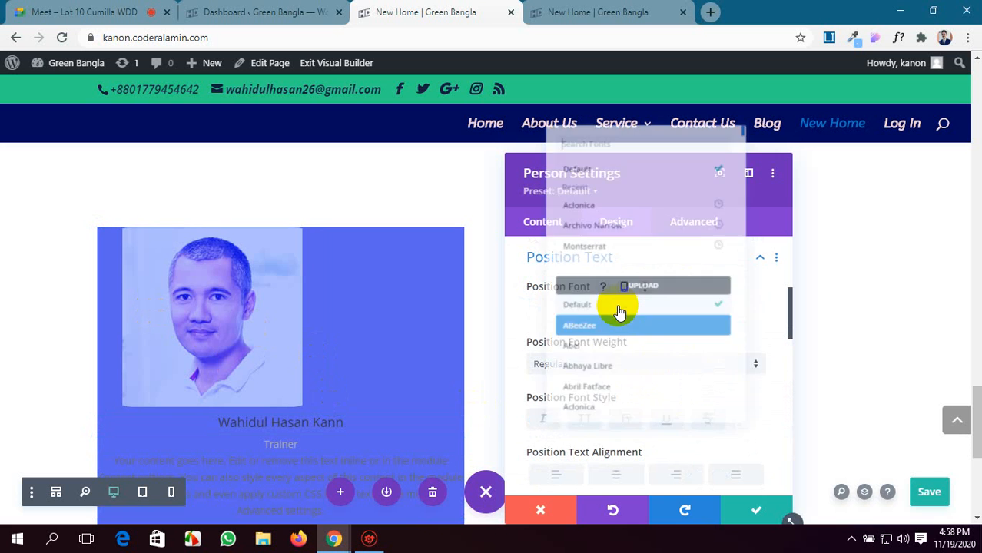
pyautogui.click(891, 280)
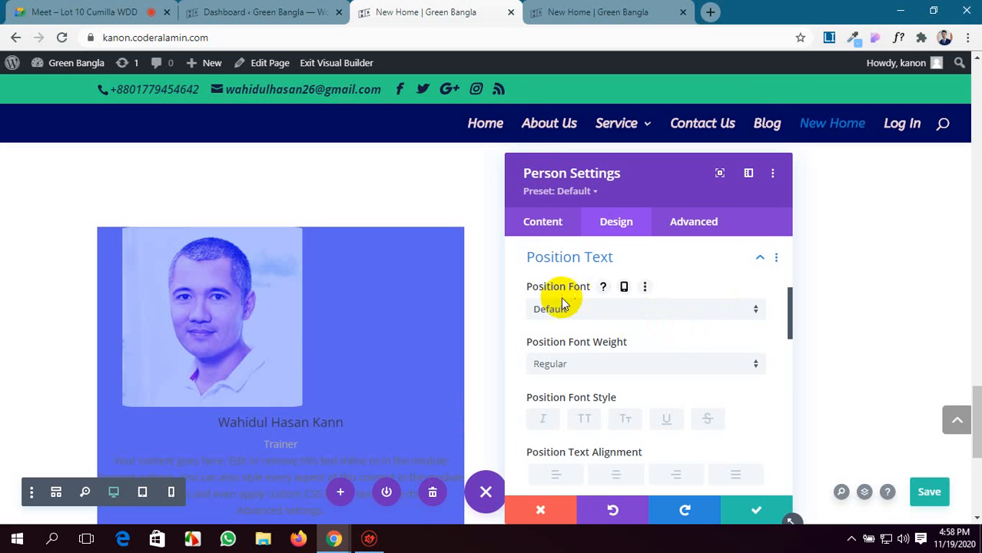
# Set the position text alignment of the Person module to center.
pyautogui.scroll(-1, 223, 369)
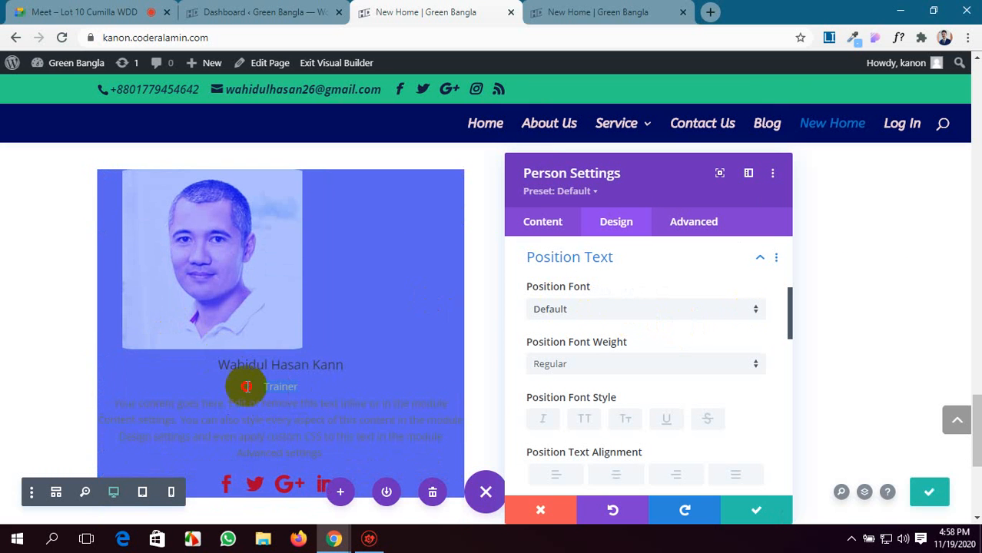
pyautogui.scroll(-2, 718, 347)
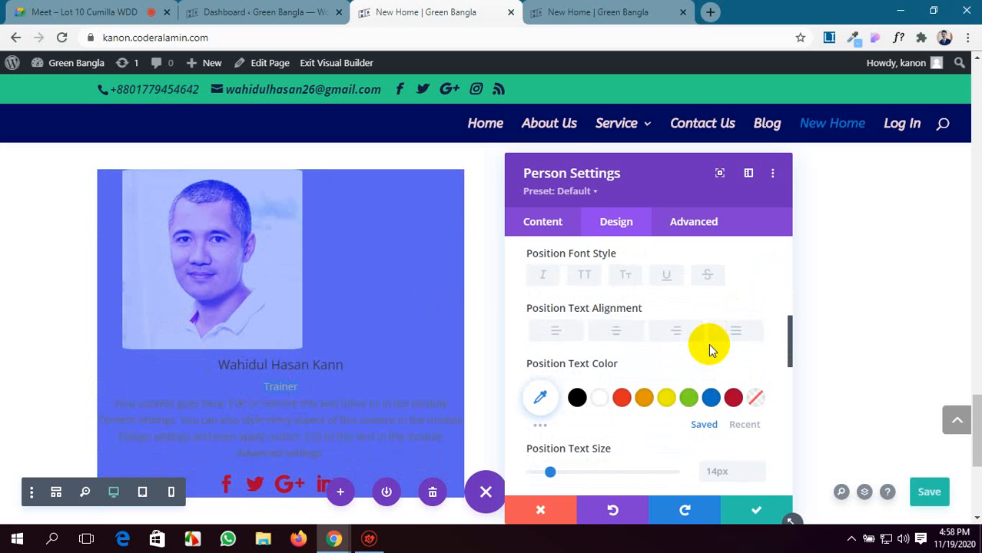
pyautogui.click(626, 336)
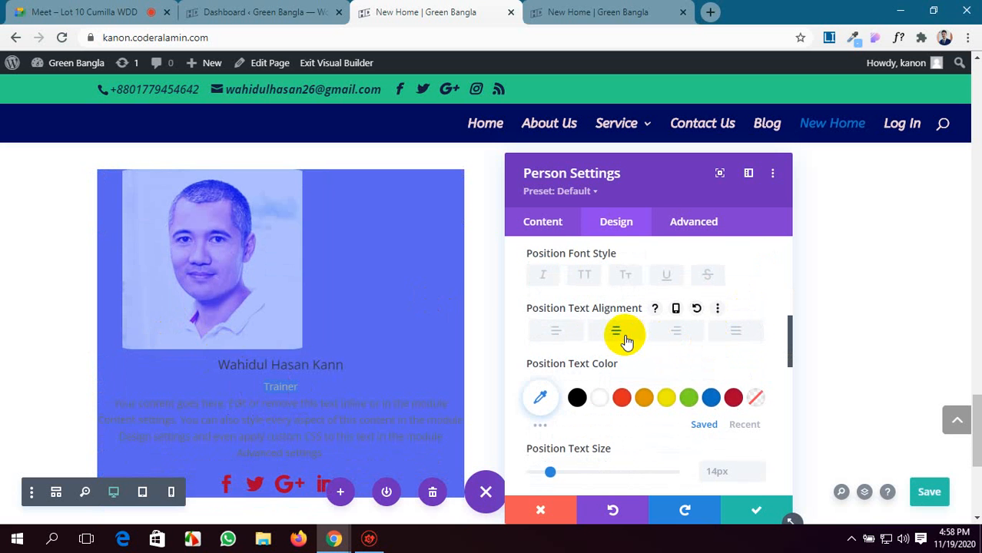
# Look through the Person module's remaining design option groups and its content image and text options.
pyautogui.scroll(-3, 610, 374)
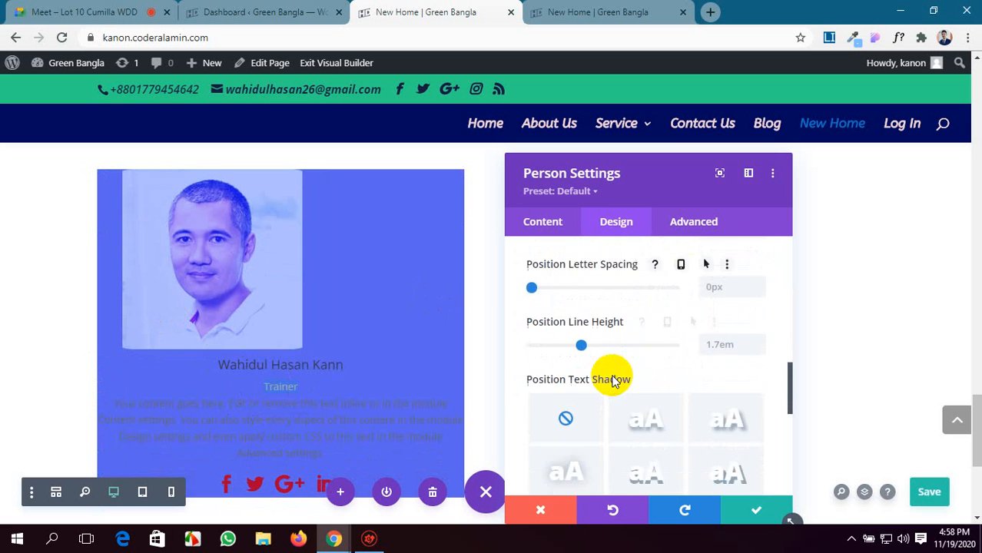
pyautogui.scroll(-4, 612, 382)
pyautogui.scroll(-2, 613, 382)
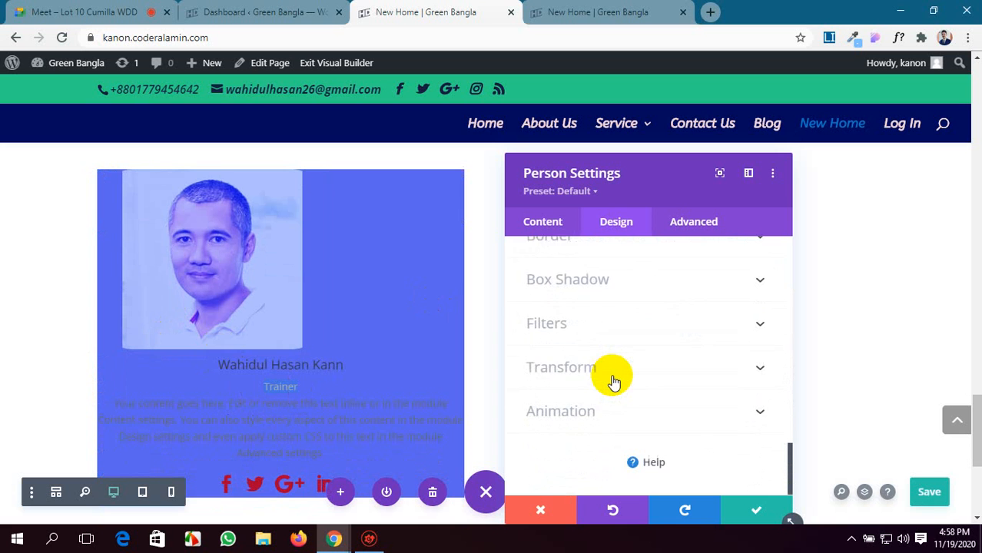
pyautogui.scroll(15, 612, 381)
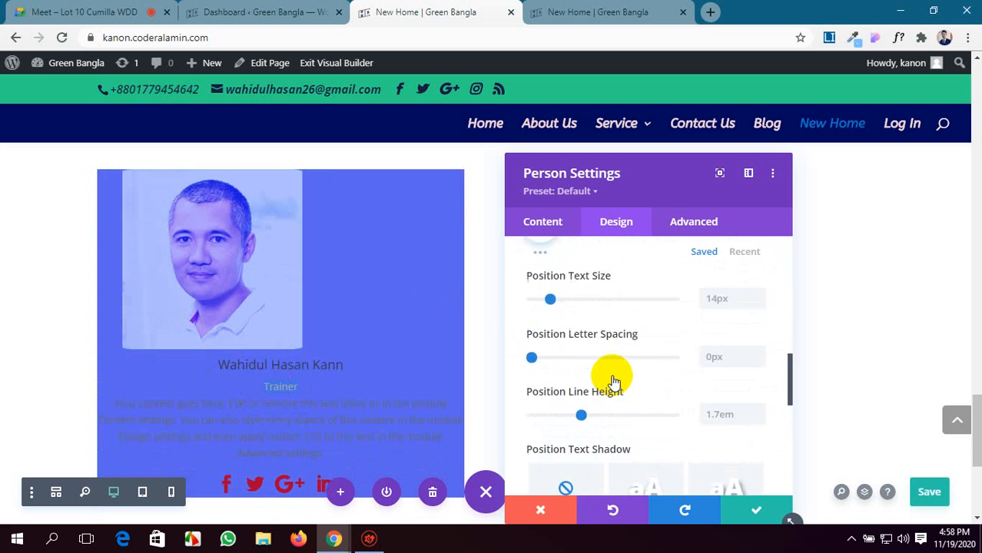
pyautogui.click(536, 224)
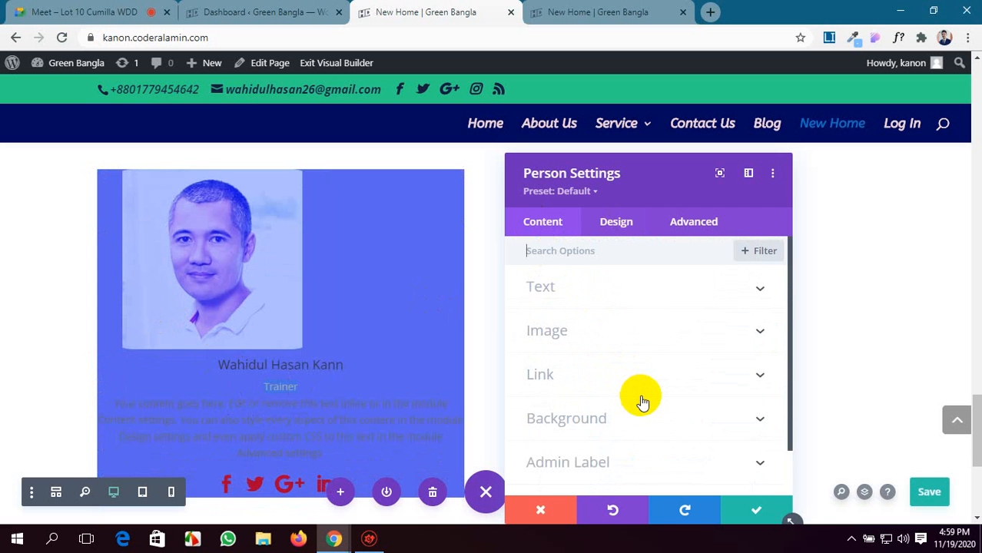
pyautogui.scroll(-1, 630, 407)
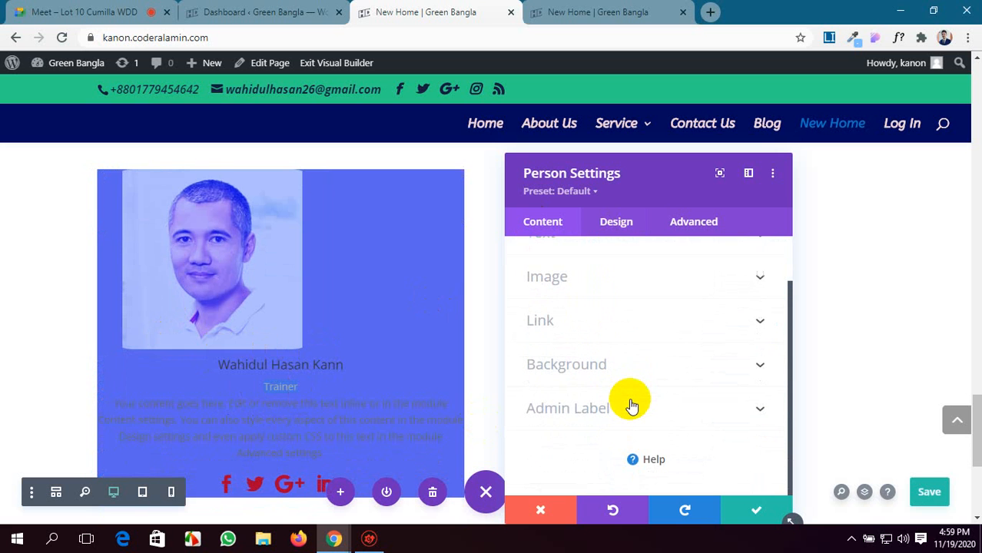
pyautogui.scroll(1, 628, 349)
pyautogui.click(719, 332)
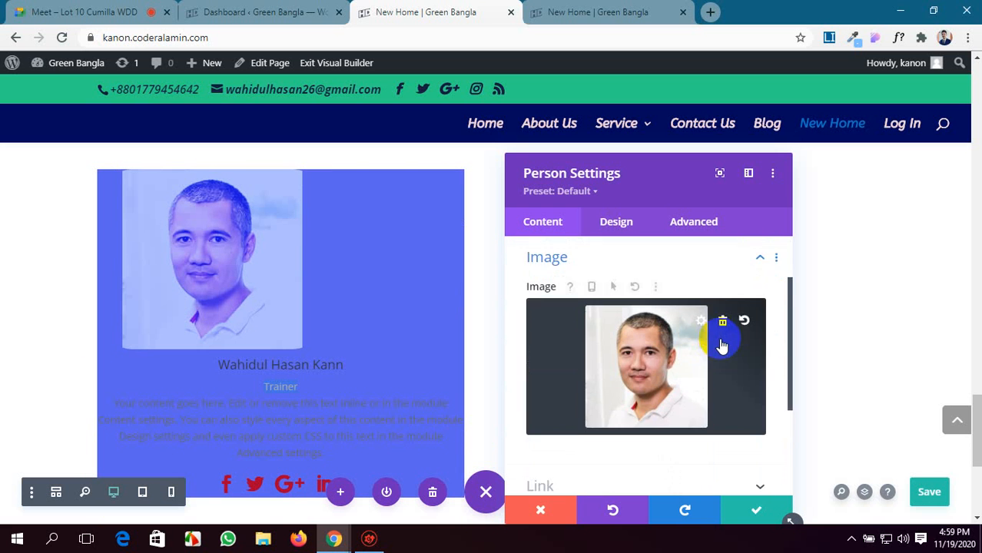
pyautogui.scroll(-1, 722, 345)
pyautogui.scroll(3, 722, 345)
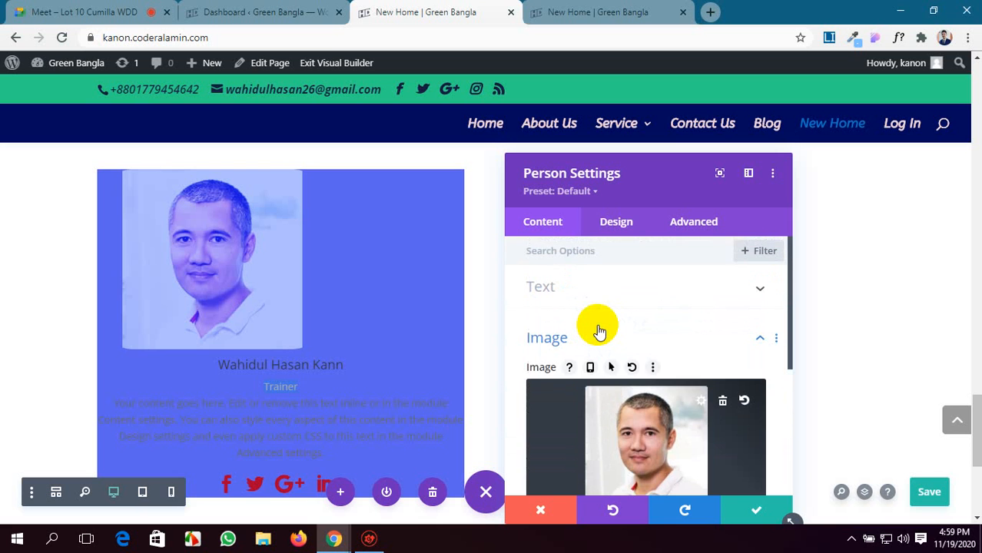
pyautogui.click(715, 293)
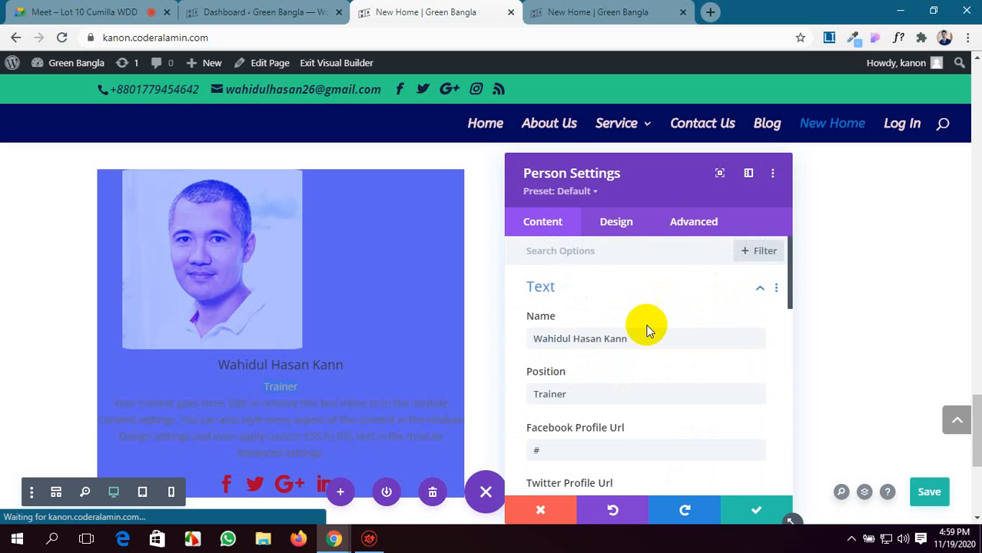
# Try left alignment on the person's body content, and return it to center alignment.
pyautogui.scroll(-6, 612, 363)
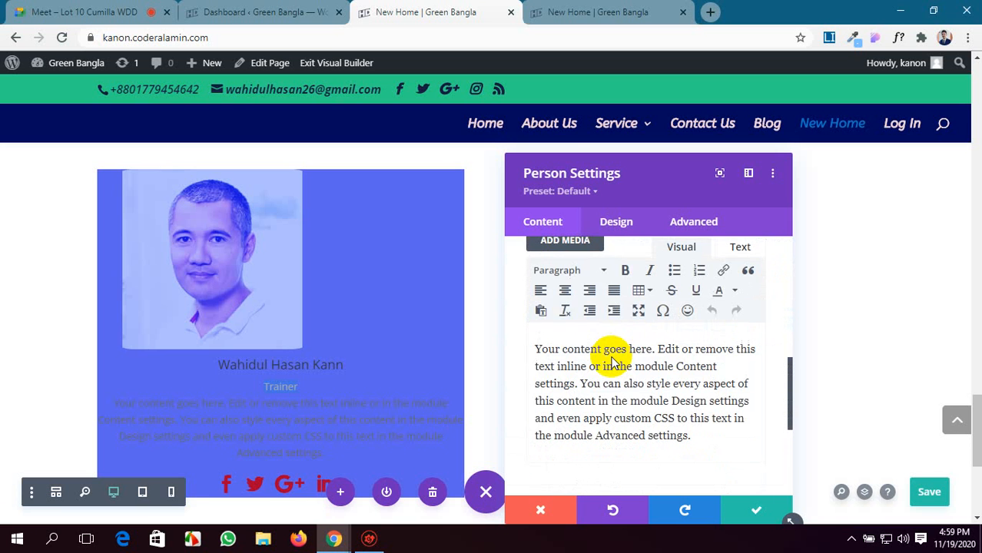
pyautogui.click(541, 291)
pyautogui.click(566, 293)
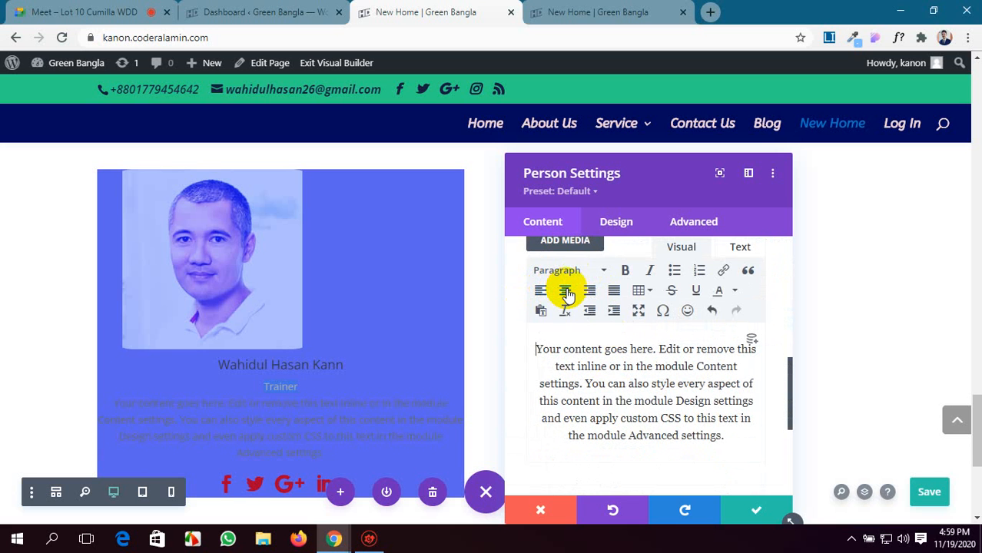
pyautogui.scroll(-3, 691, 322)
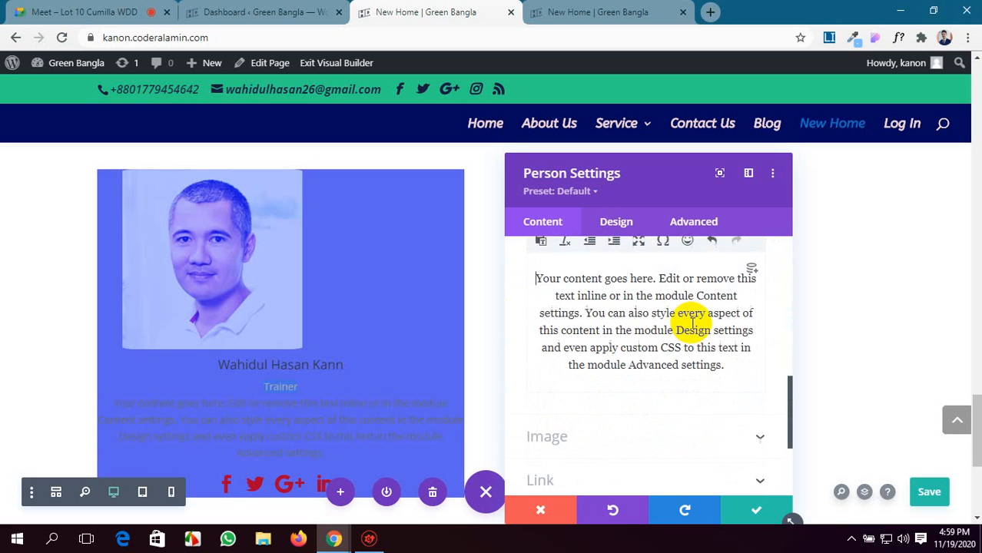
# Set the person's image border color to black (#000000), and try a 1px border width before returning it to 0px.
pyautogui.click(608, 229)
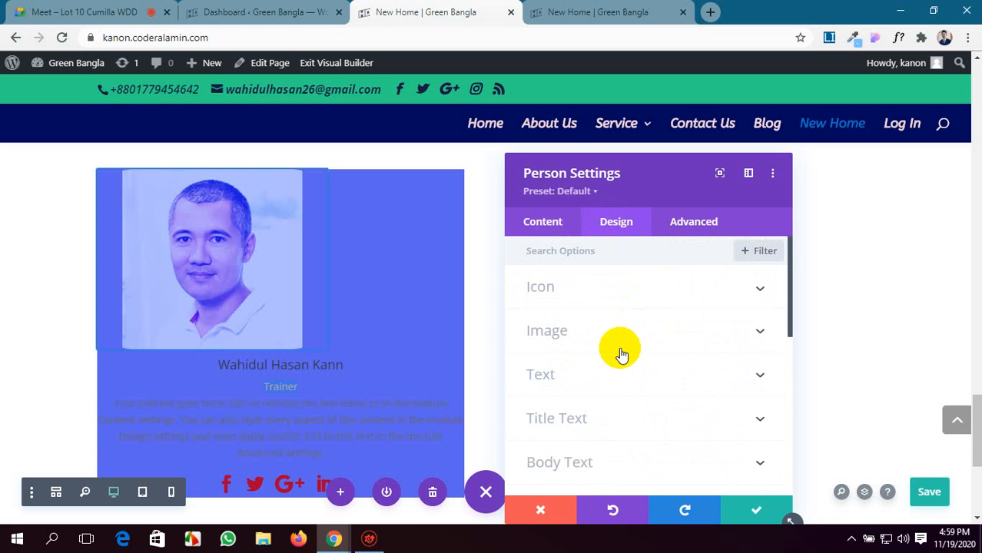
pyautogui.scroll(-2, 673, 313)
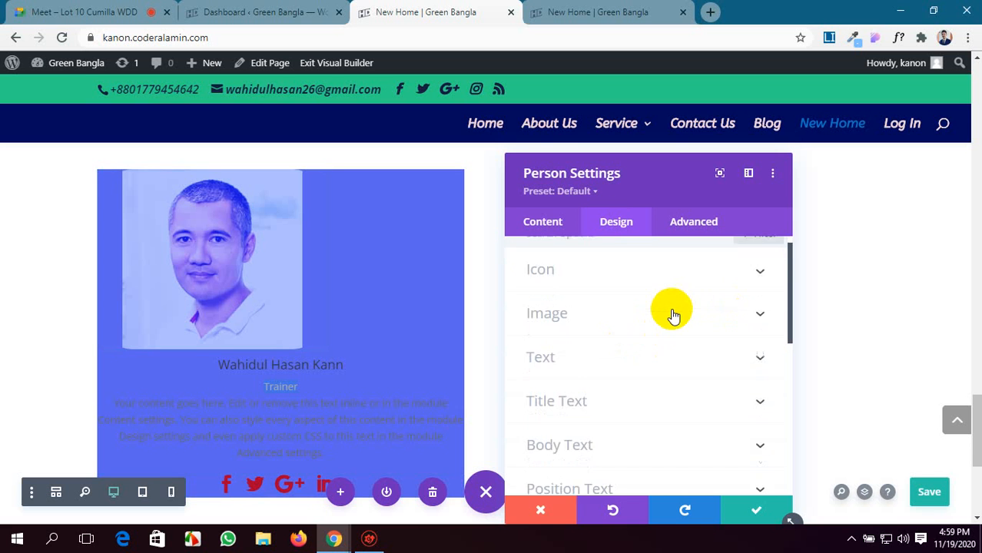
pyautogui.click(716, 258)
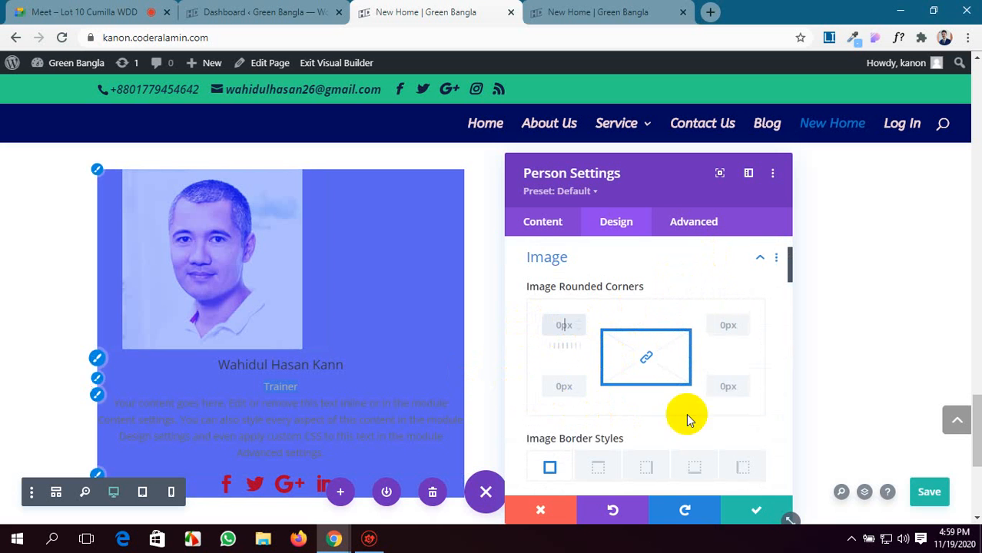
pyautogui.scroll(-5, 686, 414)
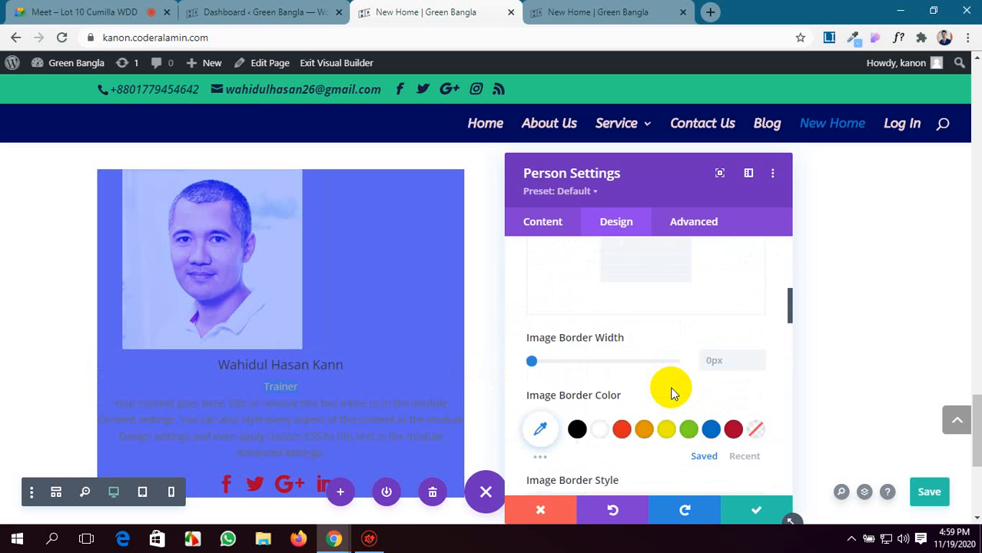
pyautogui.scroll(-1, 670, 386)
pyautogui.scroll(-1, 670, 386)
pyautogui.scroll(2, 670, 387)
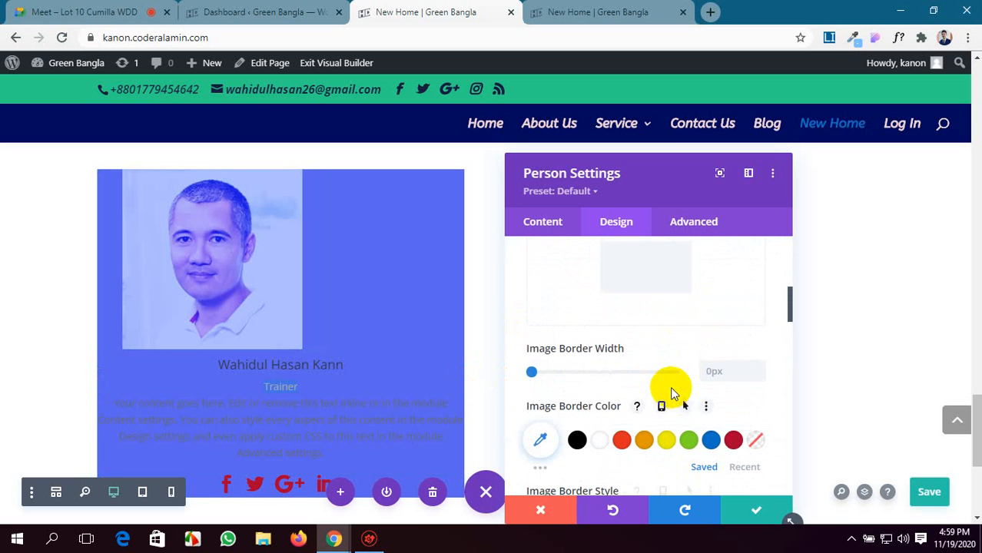
pyautogui.click(578, 439)
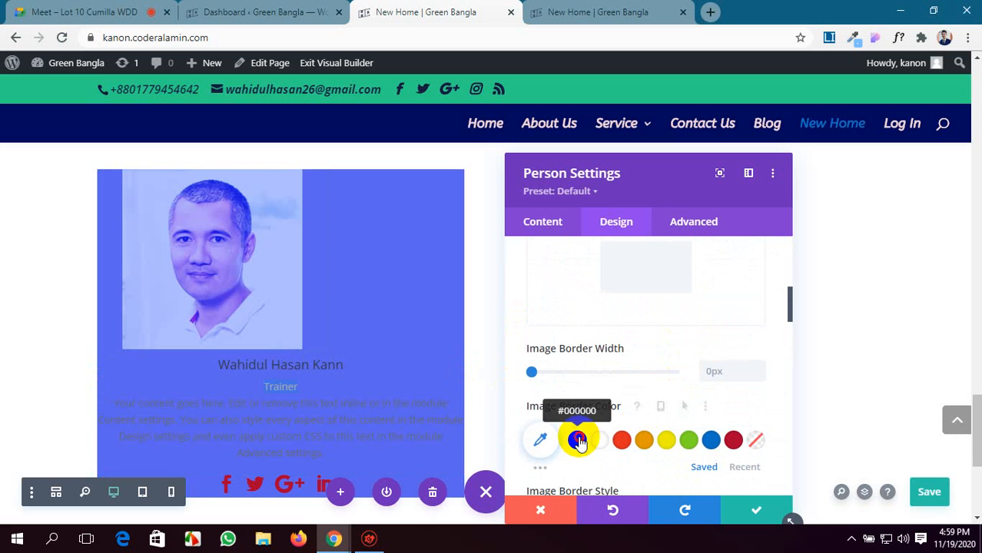
pyautogui.moveTo(532, 371)
pyautogui.mouseDown()
pyautogui.moveTo(603, 373)
pyautogui.moveTo(534, 370)
pyautogui.mouseUp()
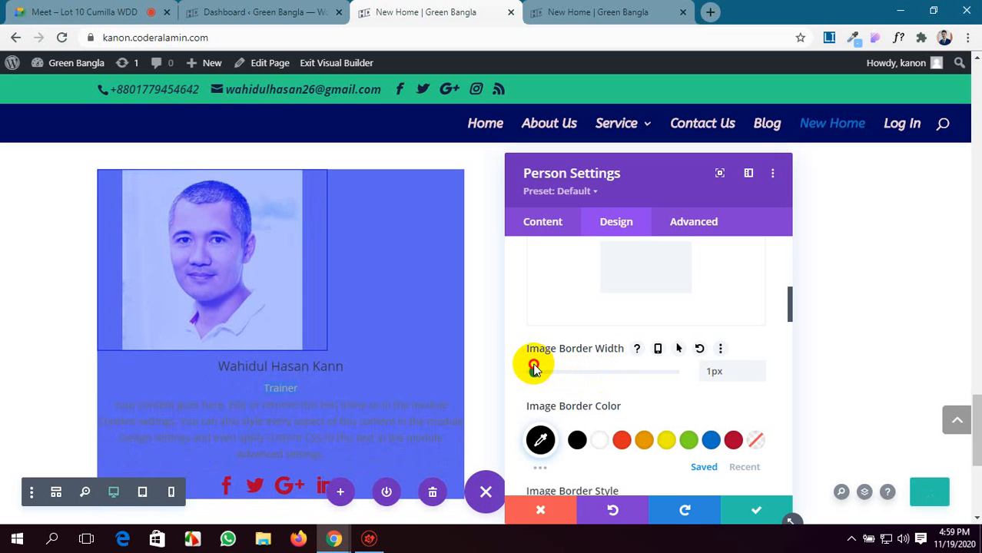
pyautogui.moveTo(532, 371); pyautogui.dragTo(520, 382)
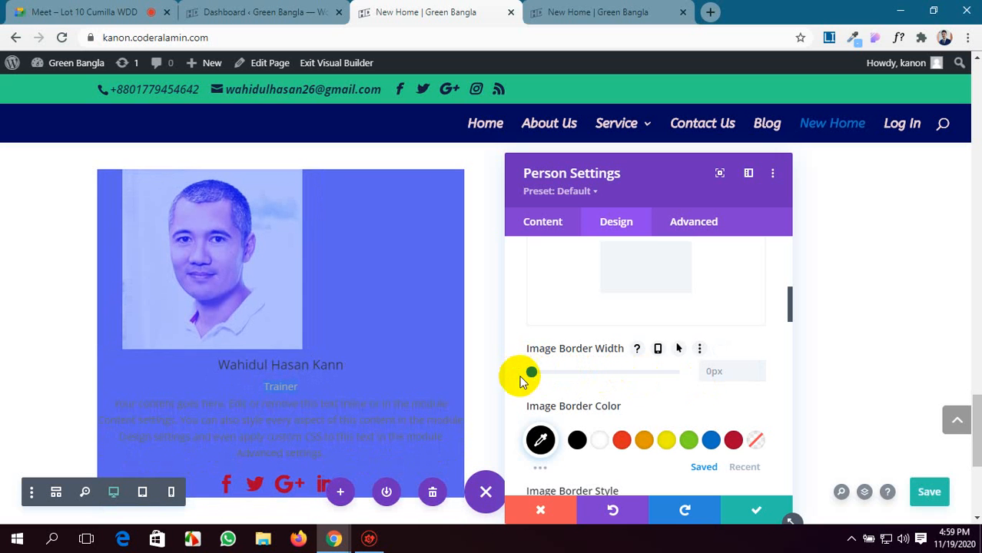
# Try right text alignment in the Person module's text design options, and set it back to center.
pyautogui.scroll(-2, 729, 415)
pyautogui.scroll(-10, 729, 416)
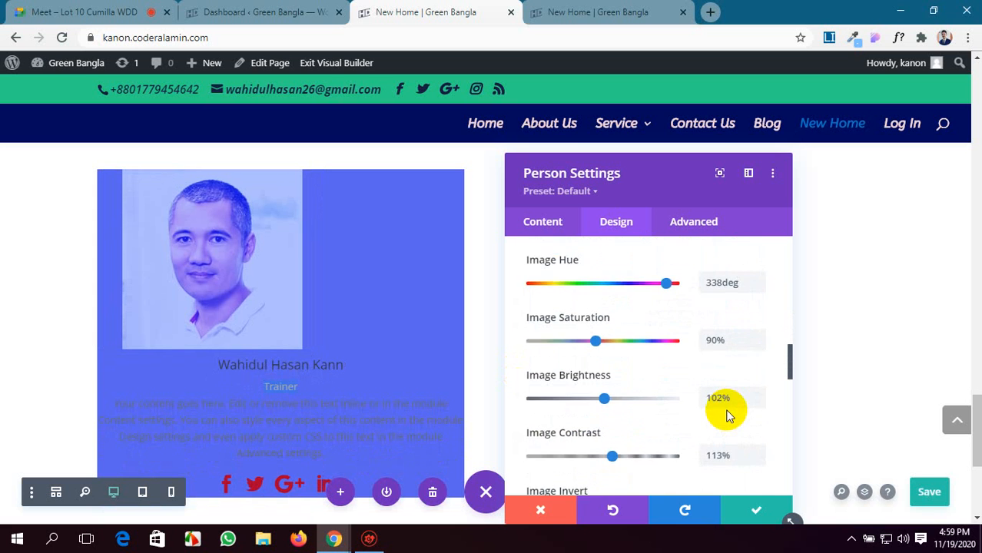
pyautogui.scroll(-3, 726, 412)
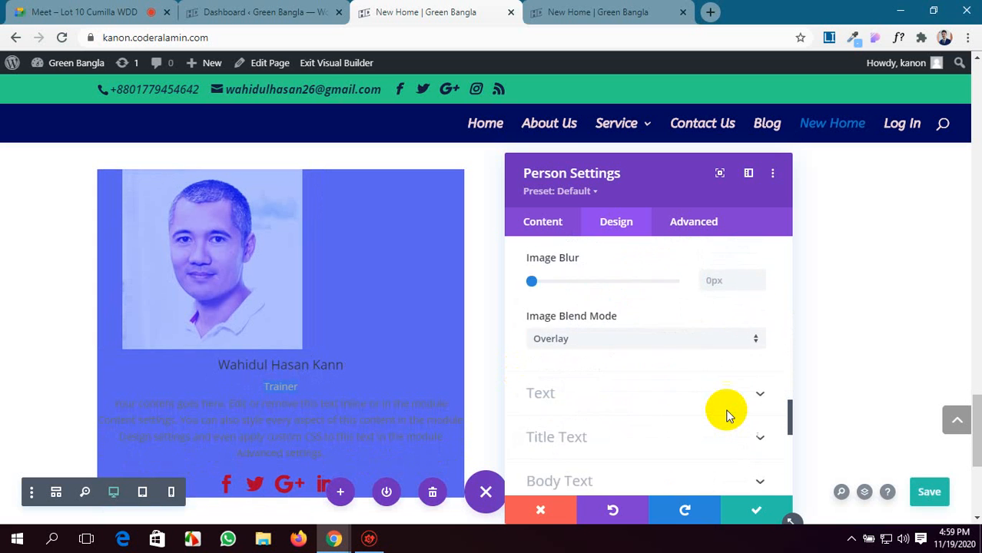
pyautogui.click(758, 291)
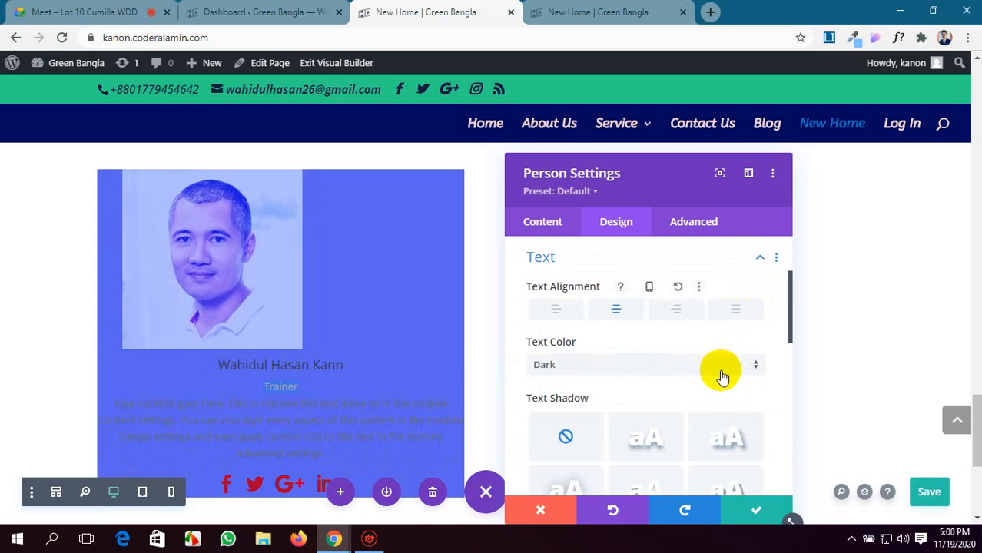
pyautogui.click(677, 309)
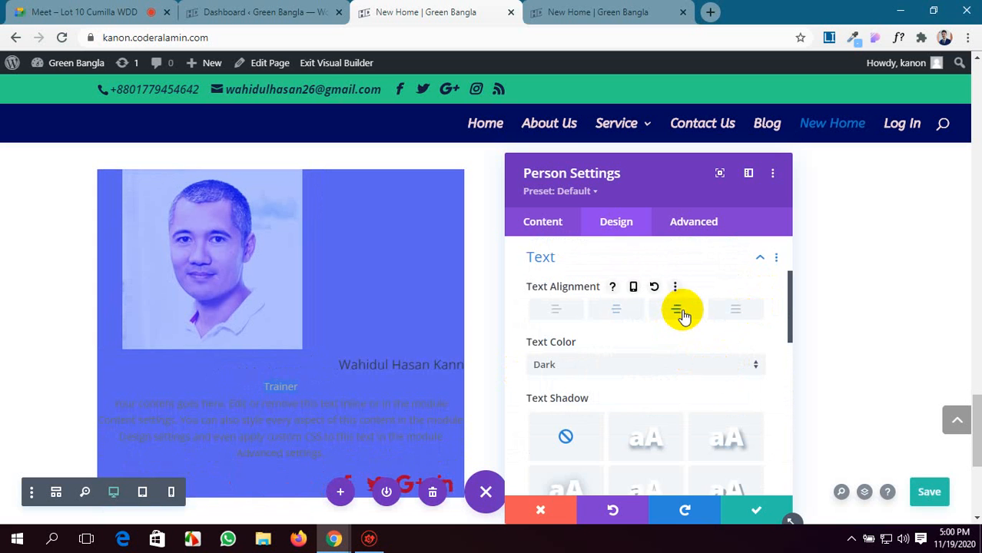
pyautogui.click(620, 311)
# Set the Person module's text color to Light.
pyautogui.scroll(-1, 641, 392)
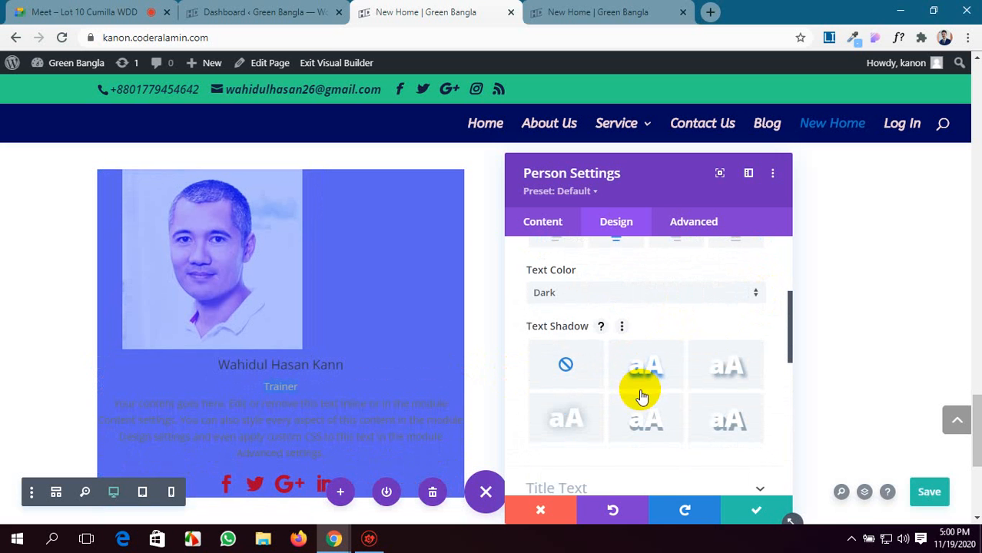
pyautogui.click(686, 295)
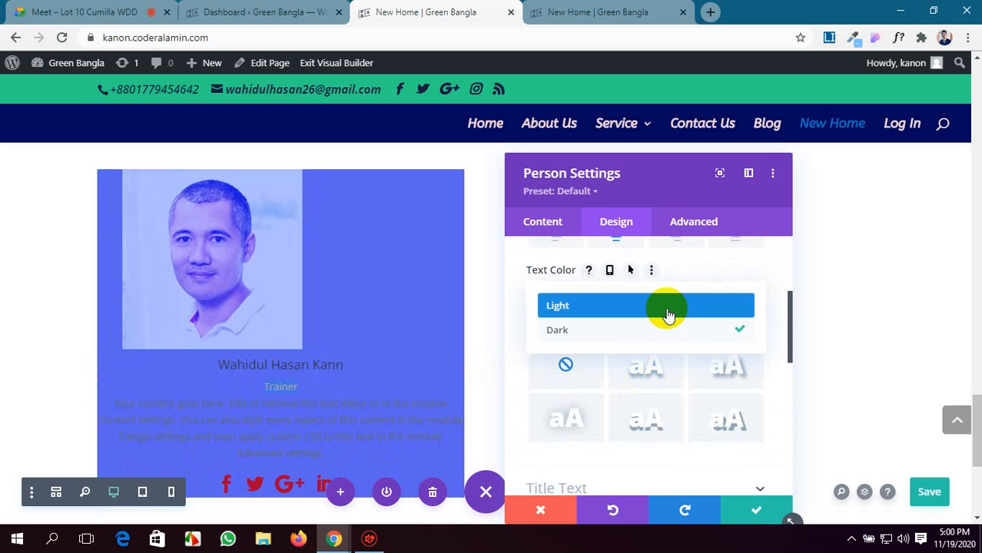
pyautogui.click(669, 311)
# Examine the Person module's title text and body text design options.
pyautogui.scroll(-2, 694, 395)
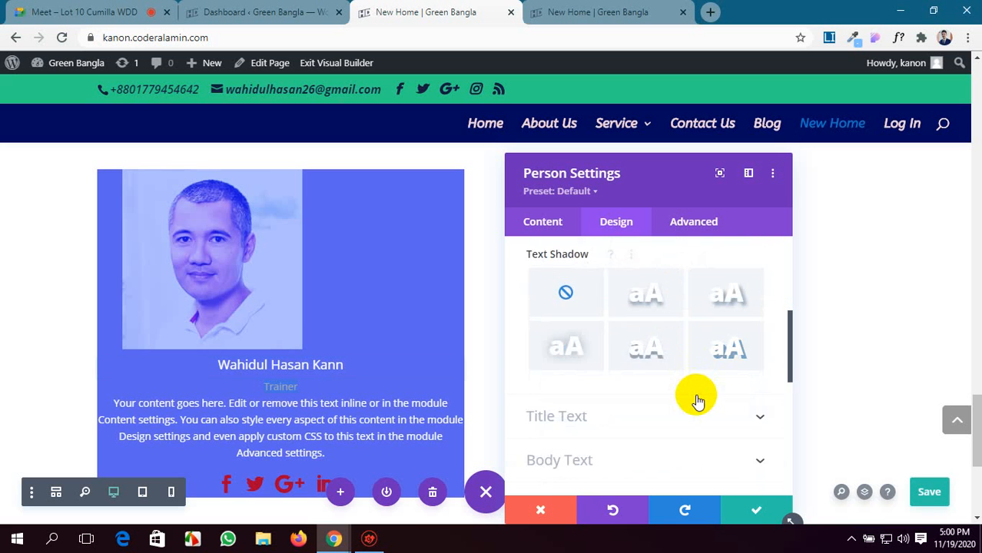
pyautogui.click(706, 345)
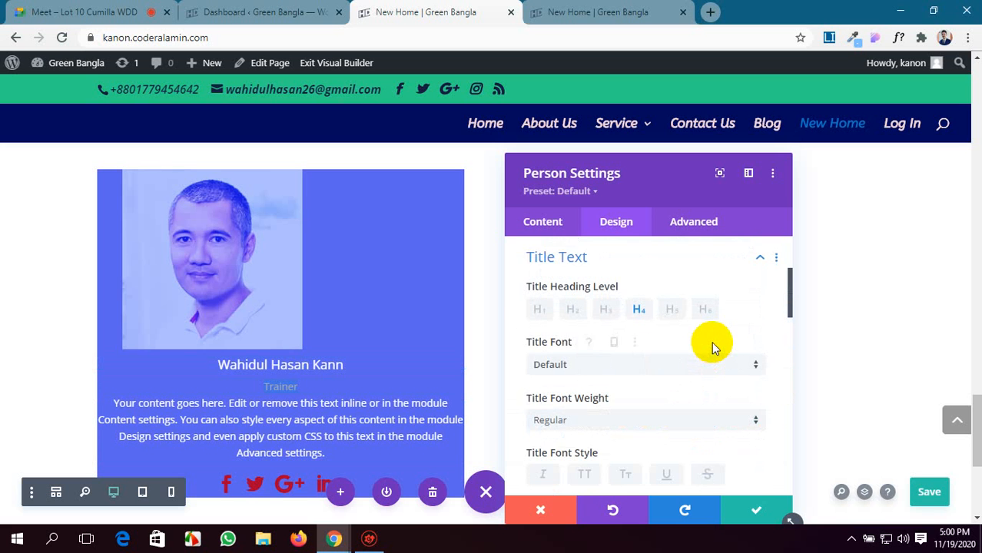
pyautogui.scroll(-2, 711, 349)
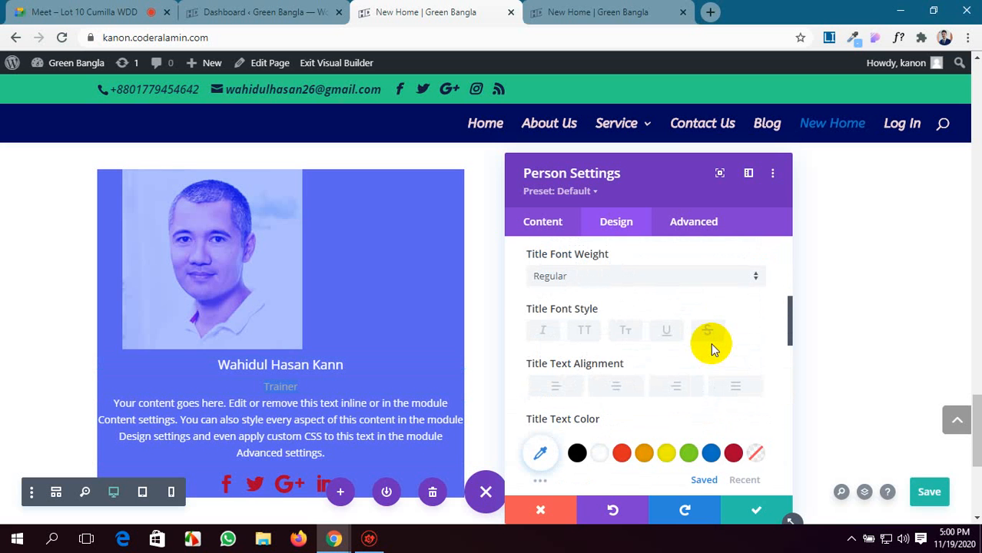
pyautogui.scroll(-2, 710, 343)
pyautogui.scroll(-6, 710, 343)
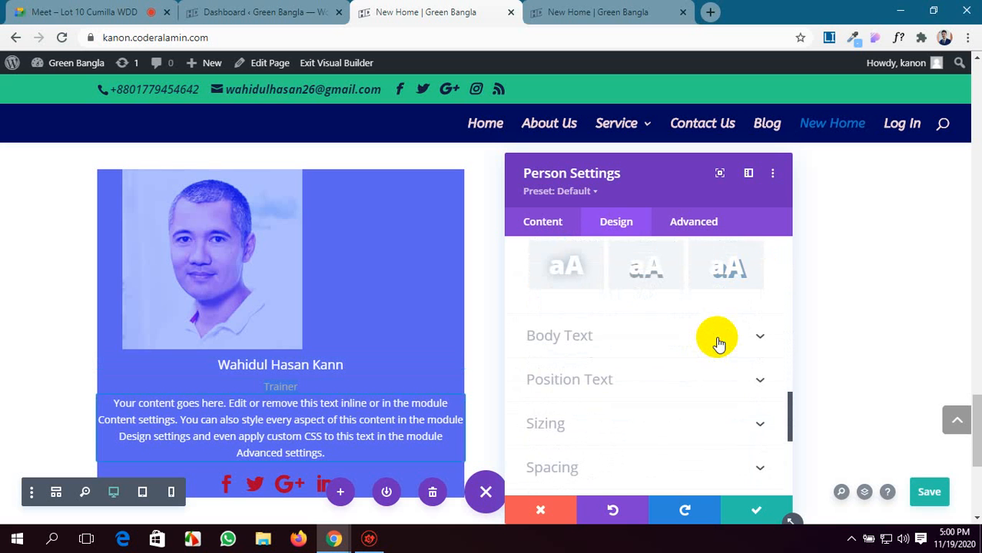
pyautogui.click(717, 343)
pyautogui.scroll(-2, 659, 361)
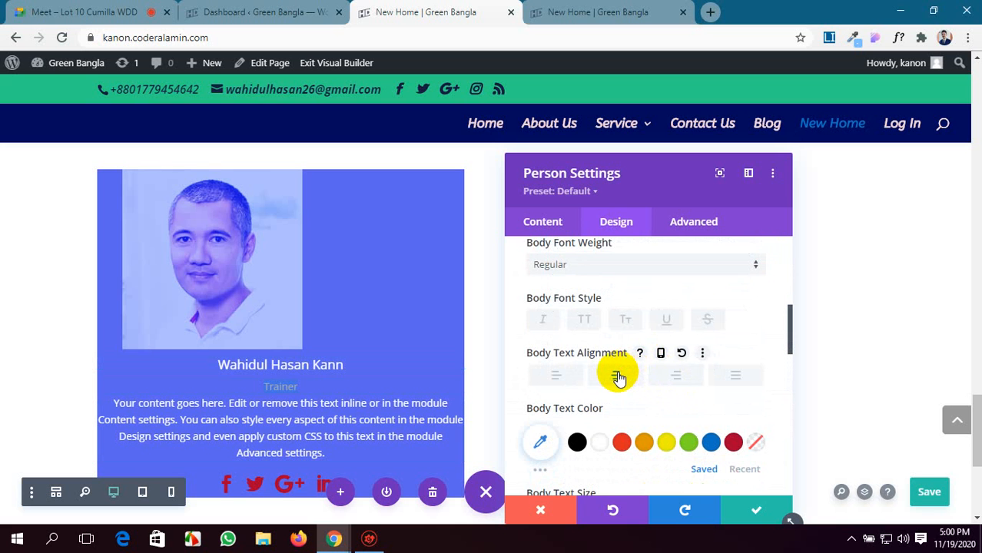
pyautogui.scroll(-3, 675, 404)
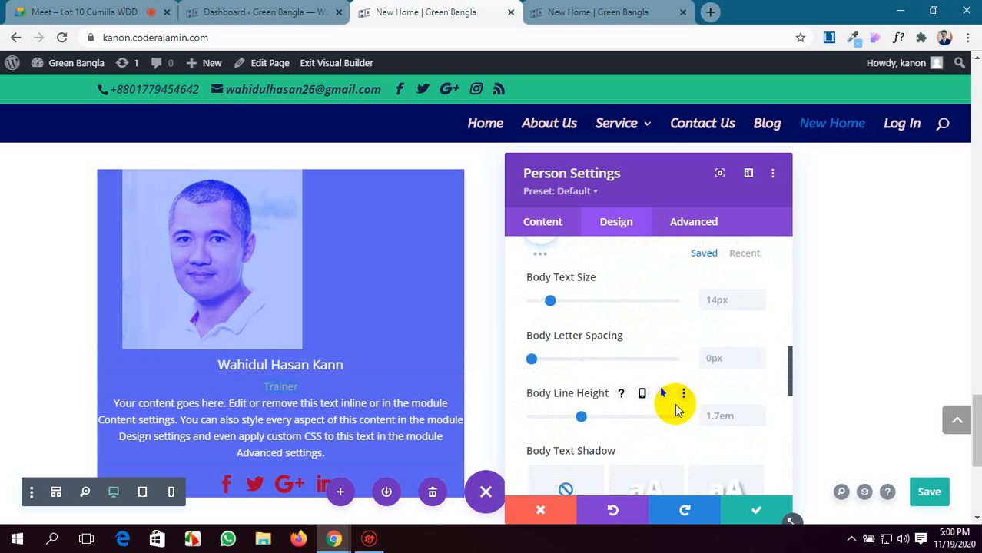
# Set the person's position text color to orange (#e09900).
pyautogui.scroll(-4, 675, 407)
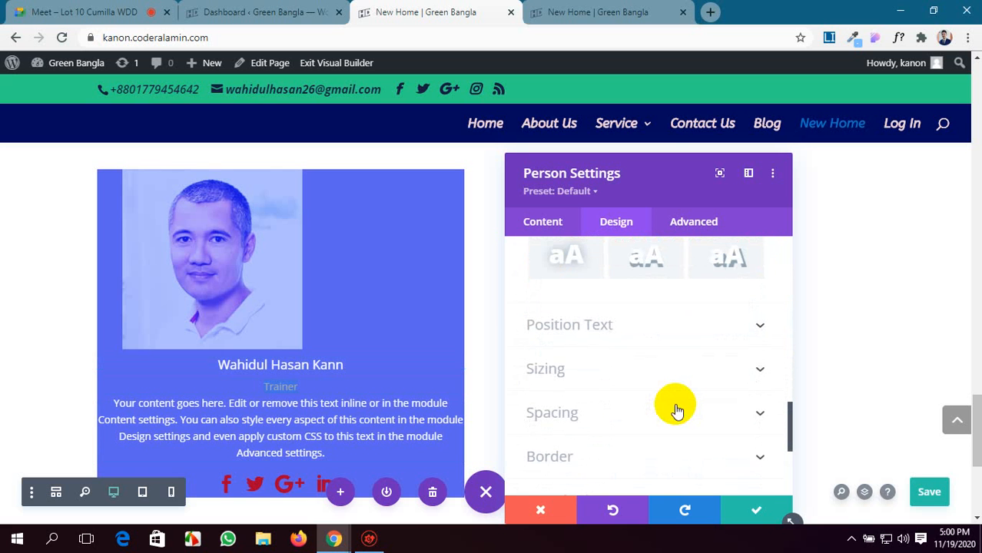
pyautogui.click(697, 329)
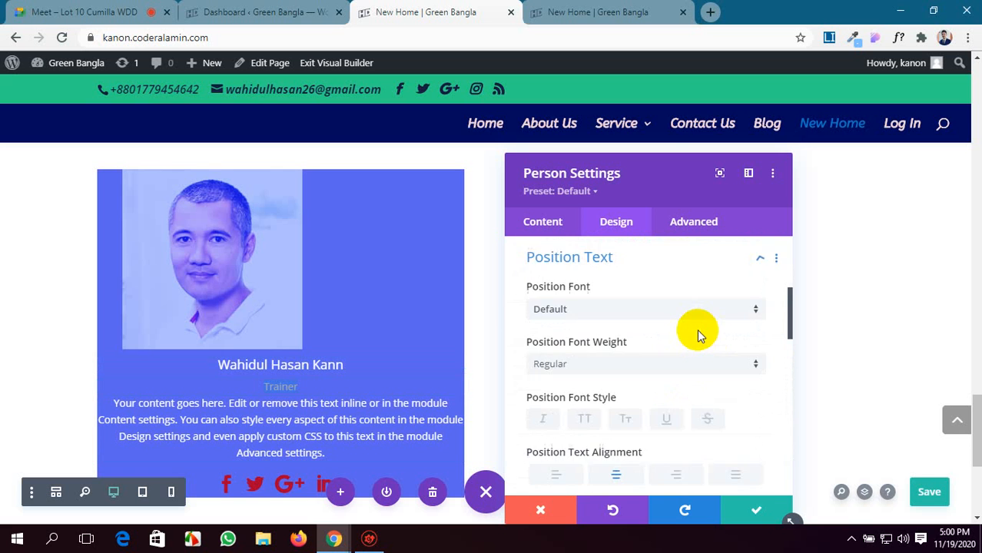
pyautogui.scroll(-2, 697, 335)
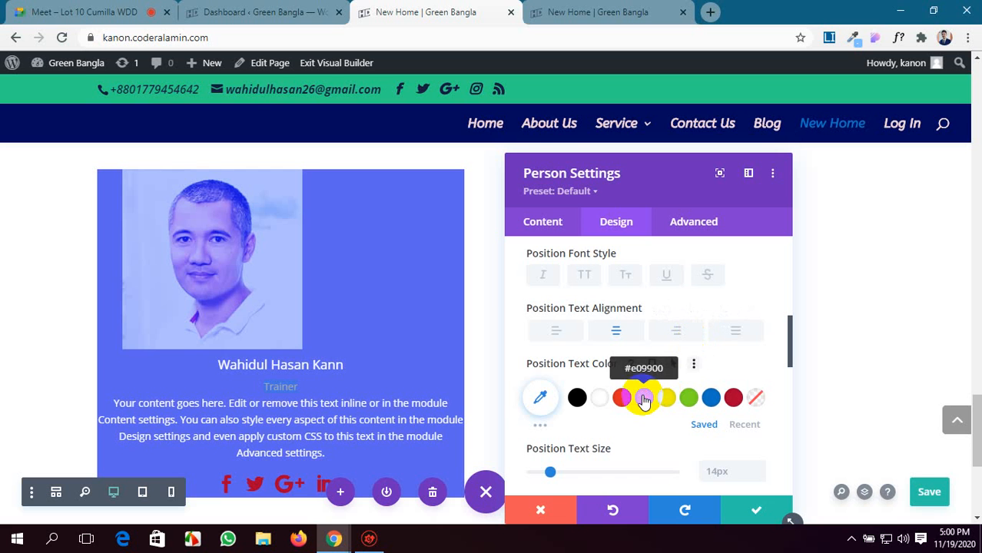
pyautogui.scroll(-1, 618, 398)
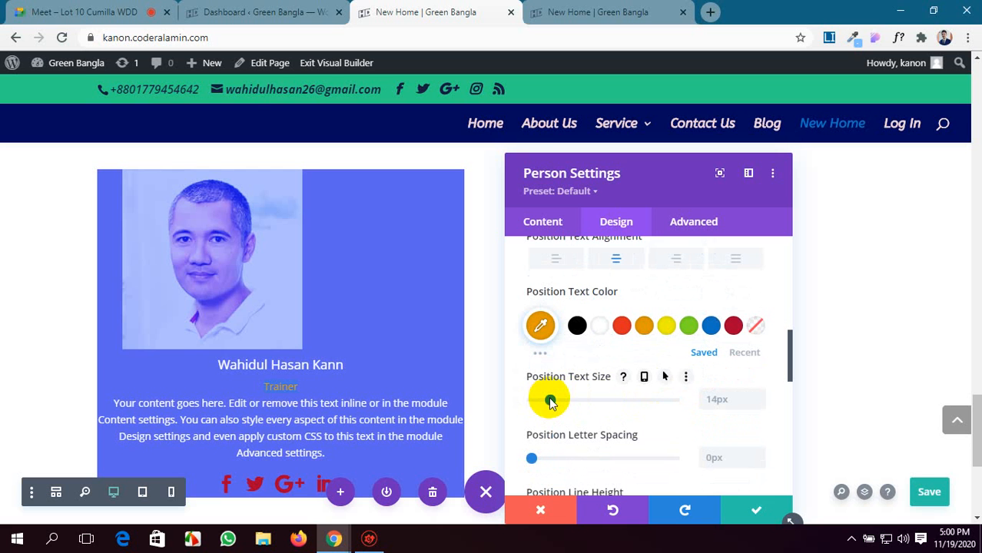
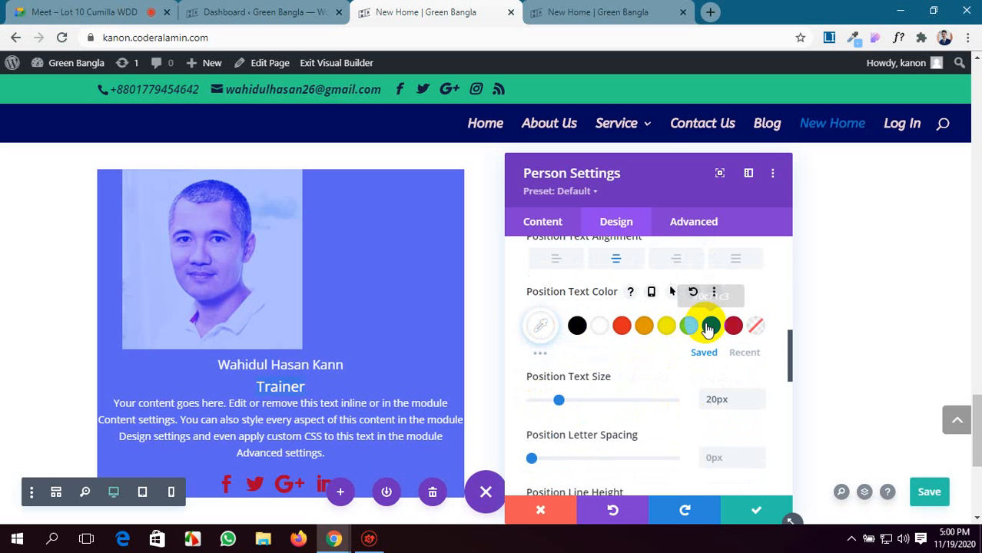
# Set the person's position text color to green (#7cda24) from the expanded saved color palette.
pyautogui.click(538, 352)
pyautogui.scroll(-1, 653, 356)
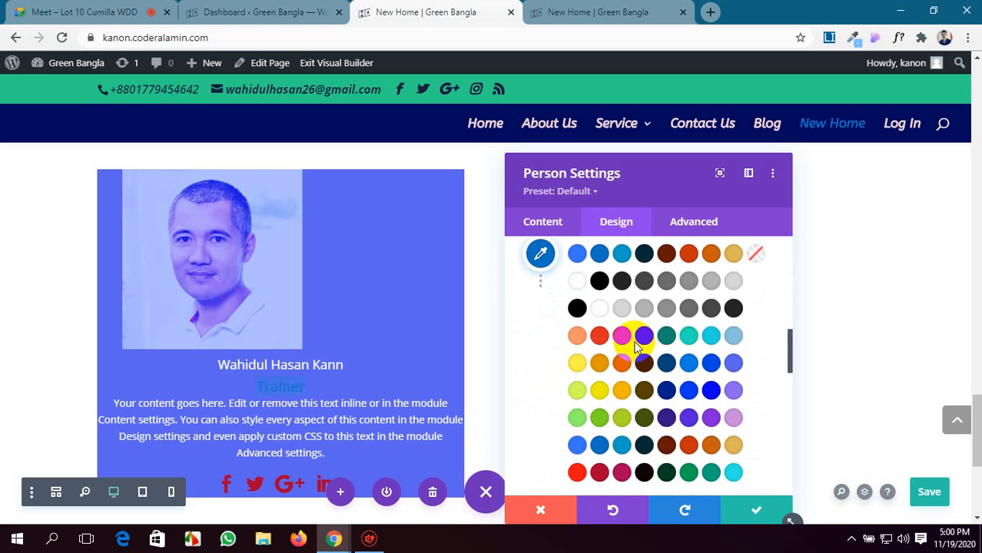
pyautogui.scroll(-1, 687, 431)
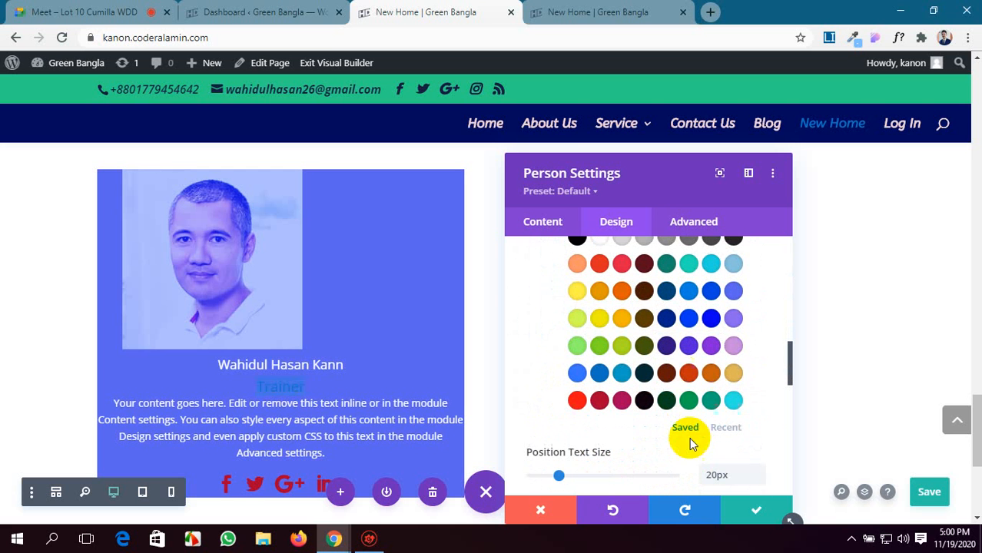
pyautogui.click(599, 345)
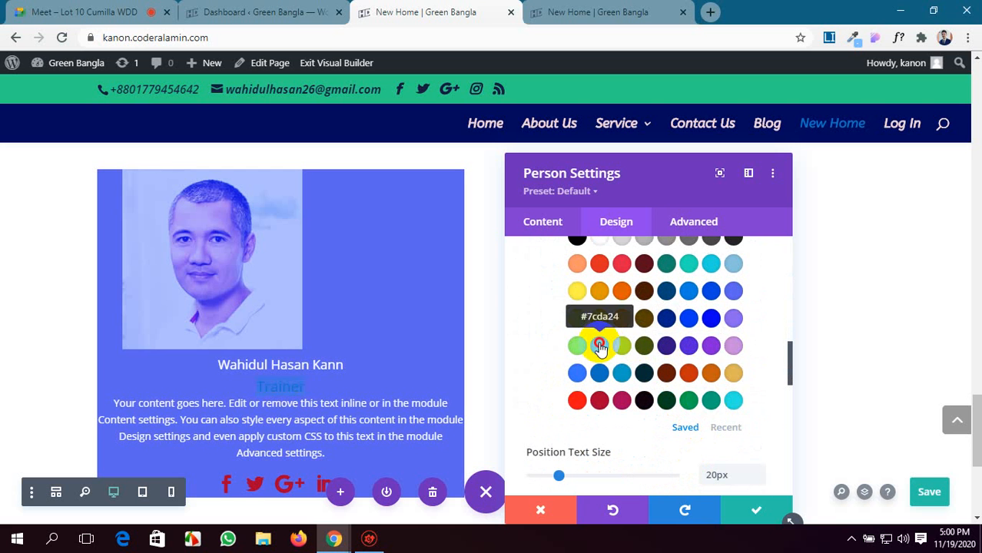
pyautogui.scroll(-3, 600, 346)
pyautogui.scroll(-2, 409, 408)
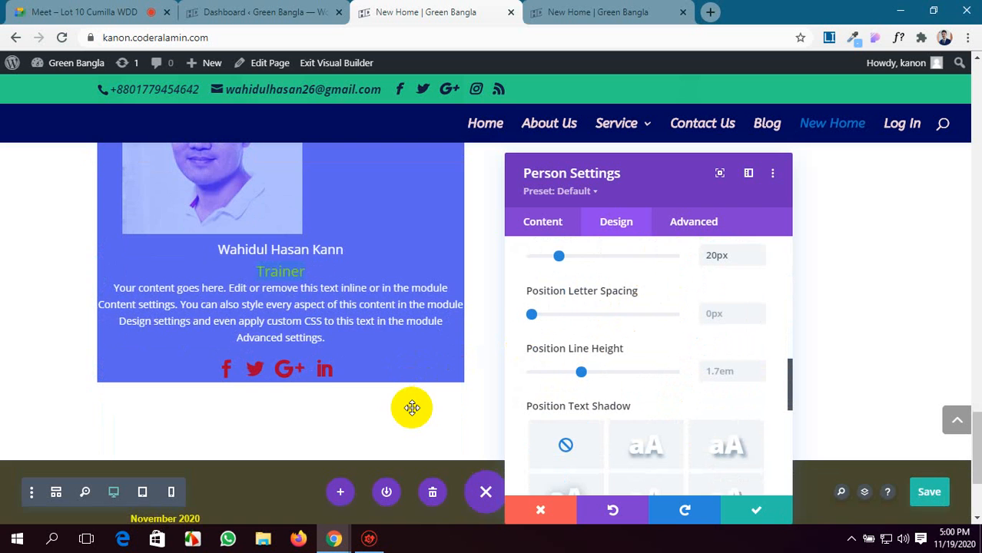
pyautogui.scroll(2, 412, 407)
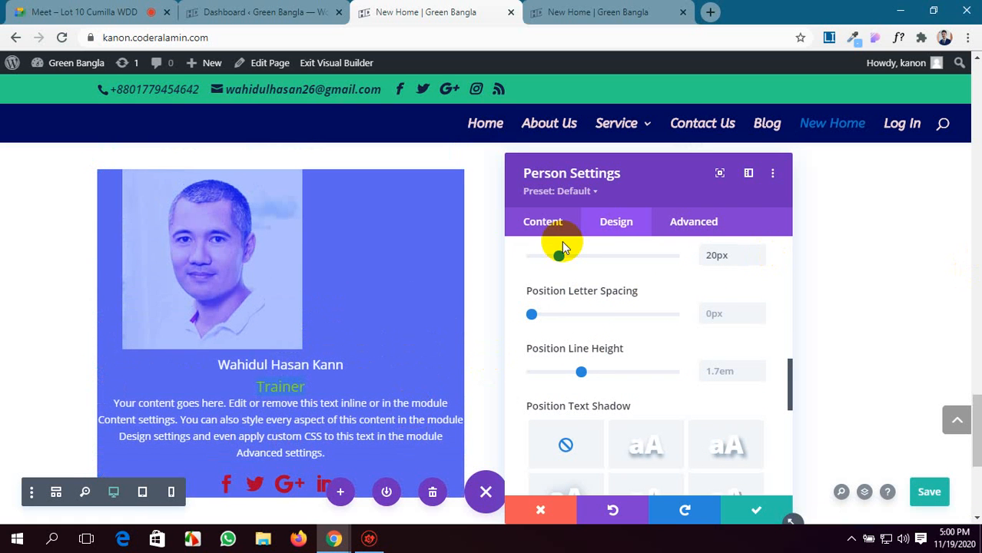
pyautogui.scroll(3, 596, 340)
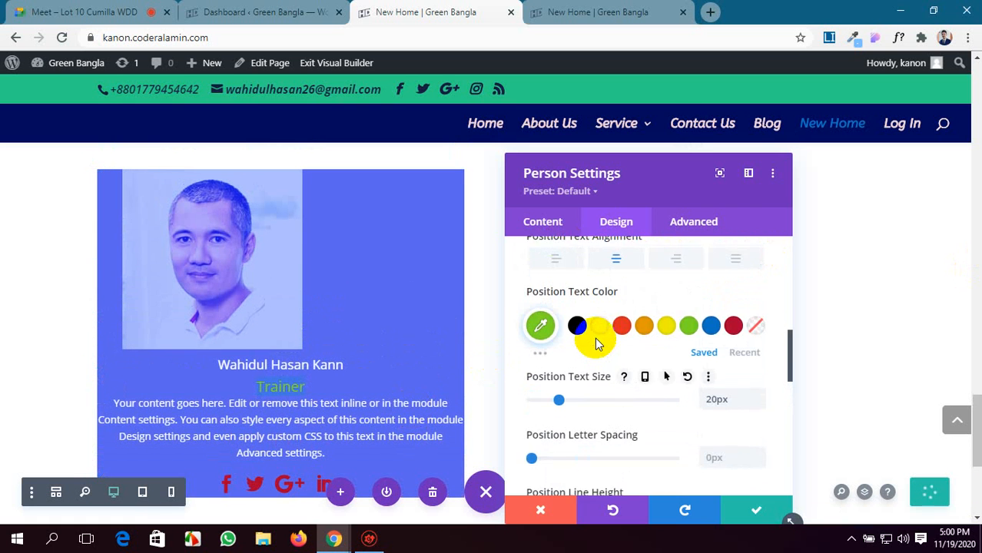
# Try left alignment for the person's position text, and set it back to center.
pyautogui.scroll(1, 596, 344)
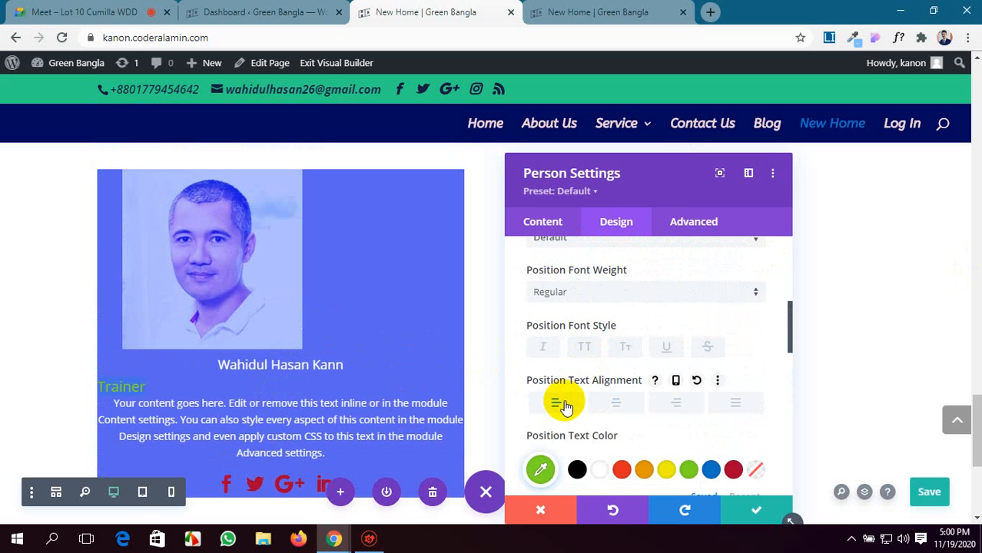
pyautogui.scroll(2, 566, 406)
pyautogui.scroll(-2, 565, 406)
pyautogui.click(617, 401)
pyautogui.scroll(6, 618, 401)
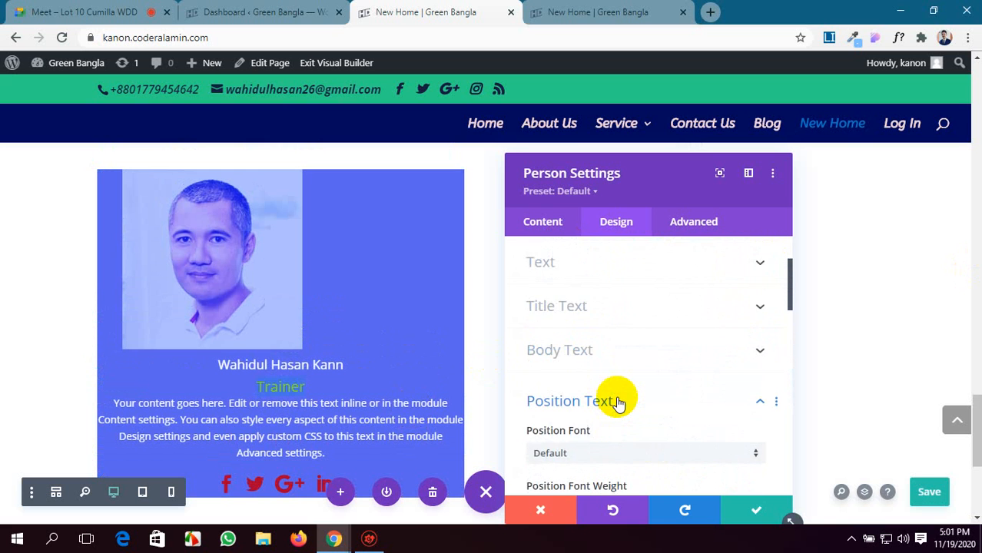
# Set the Person module's general text alignment to left after trying justified and center in the text design options.
pyautogui.click(701, 369)
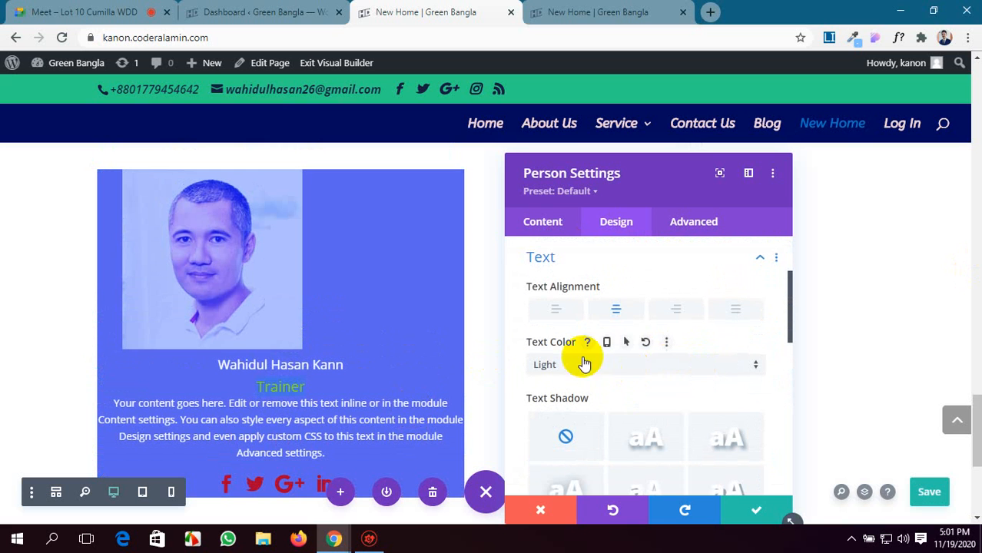
pyautogui.click(735, 309)
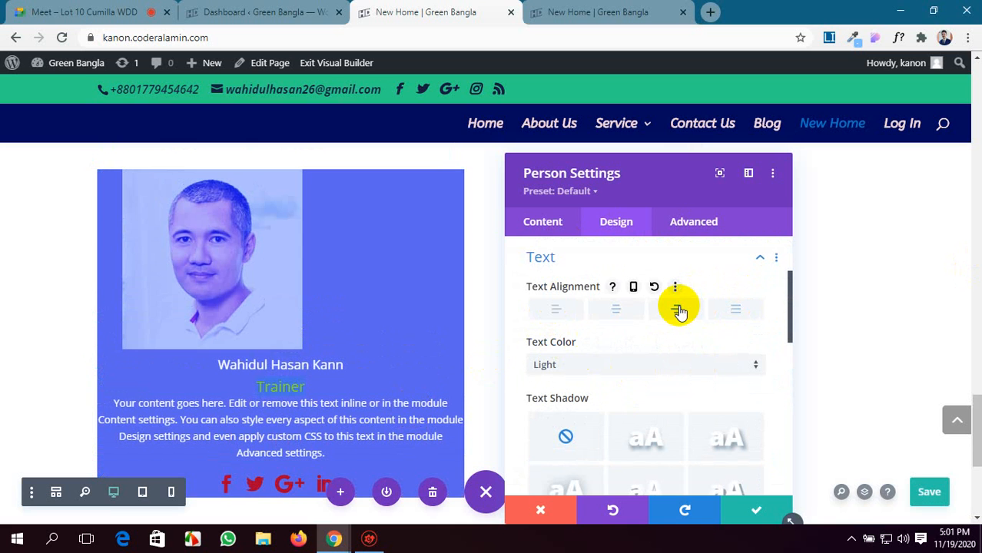
pyautogui.click(616, 308)
pyautogui.click(548, 308)
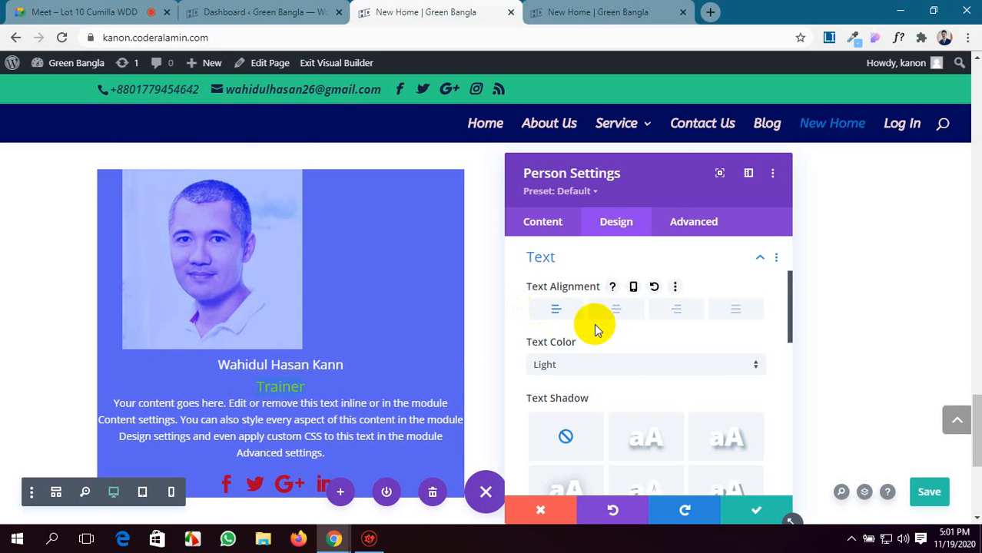
pyautogui.scroll(3, 615, 338)
pyautogui.scroll(-3, 636, 350)
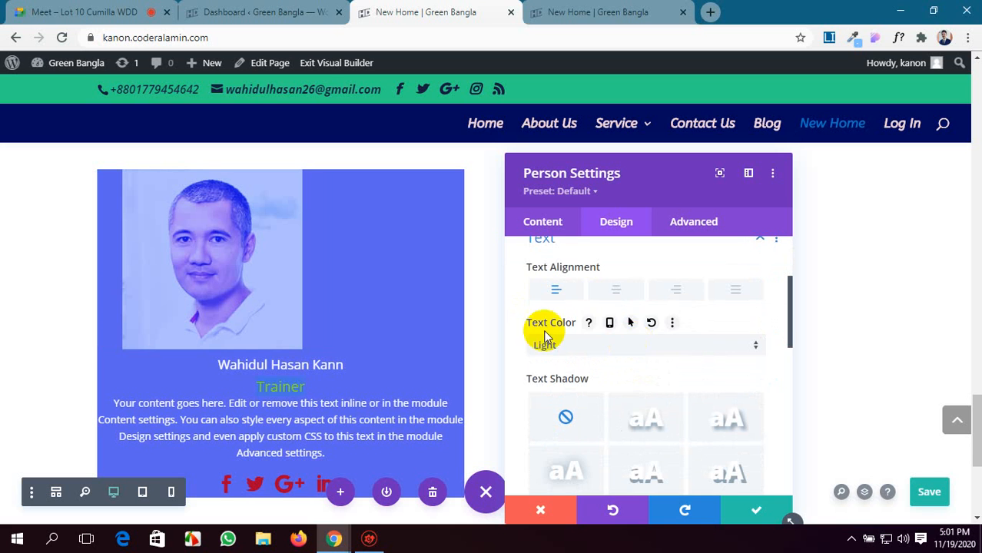
# Set the Person module's title text alignment to left and review the remaining title text options.
pyautogui.scroll(-5, 697, 336)
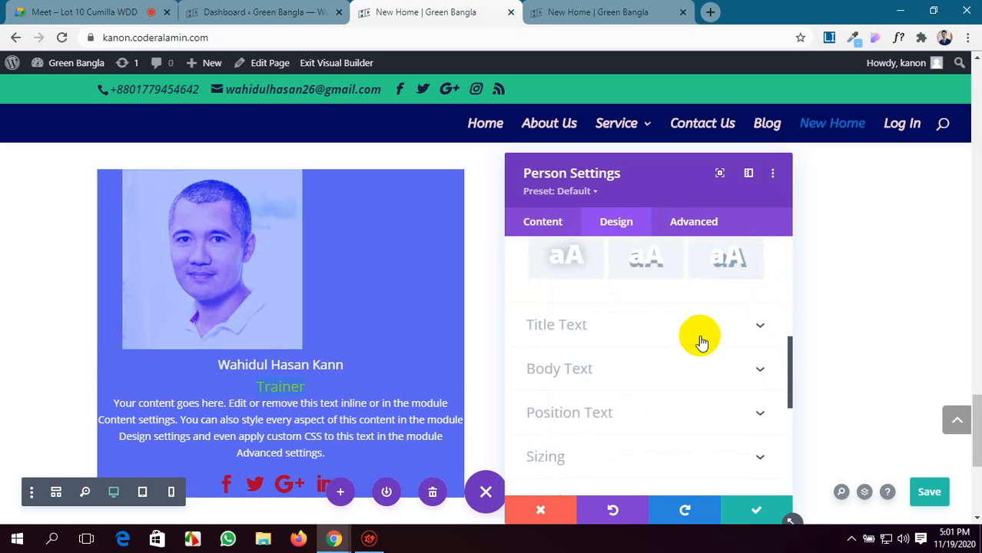
pyautogui.click(706, 326)
pyautogui.scroll(-3, 554, 369)
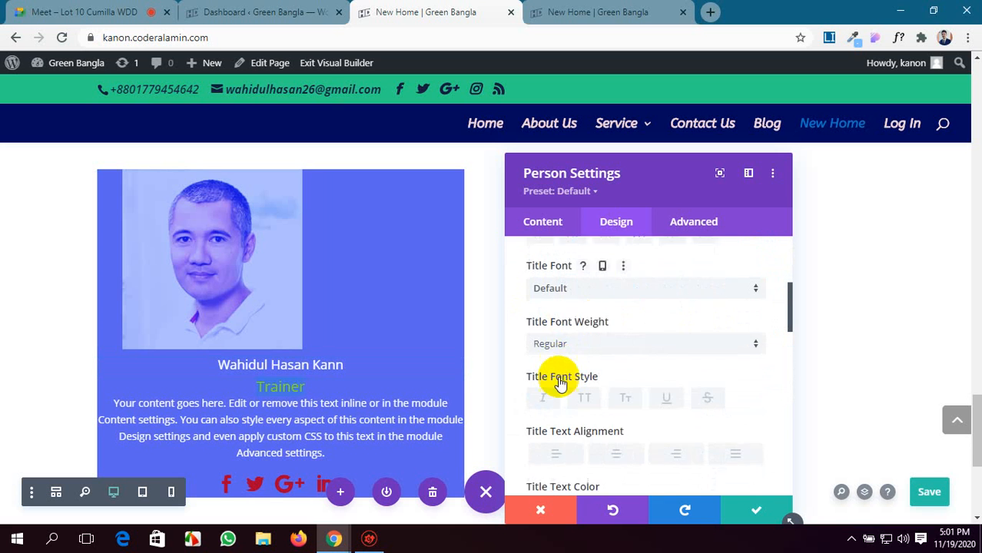
pyautogui.click(554, 384)
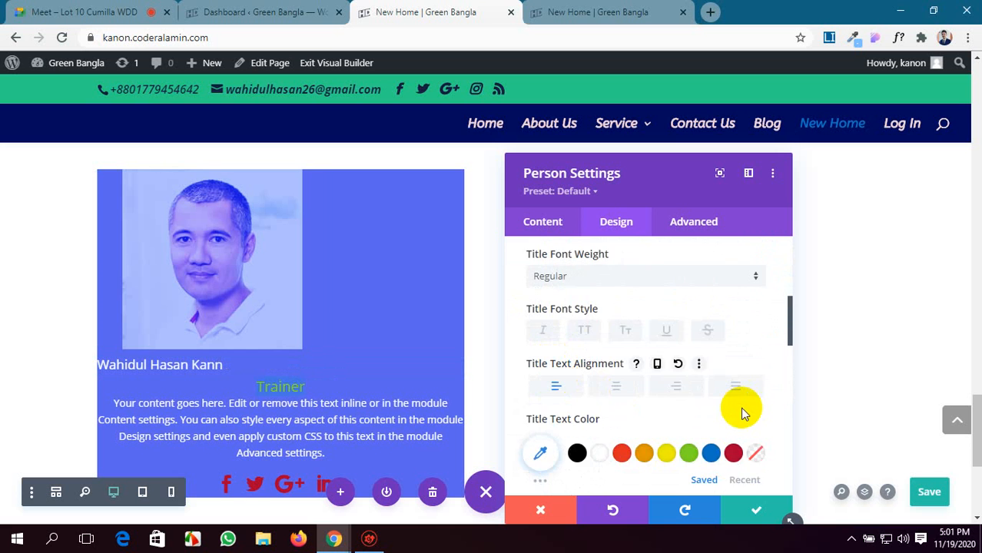
pyautogui.scroll(-2, 738, 408)
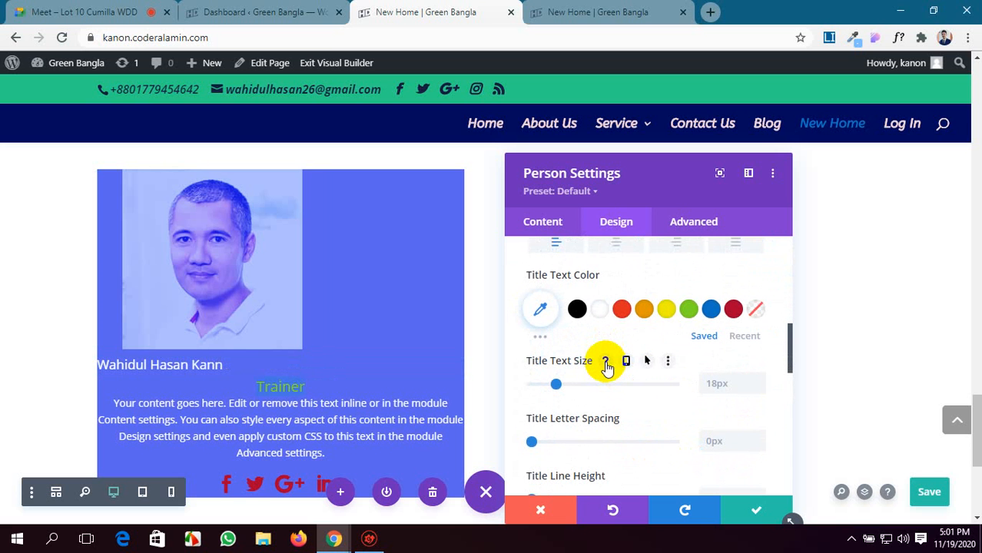
pyautogui.scroll(-3, 605, 367)
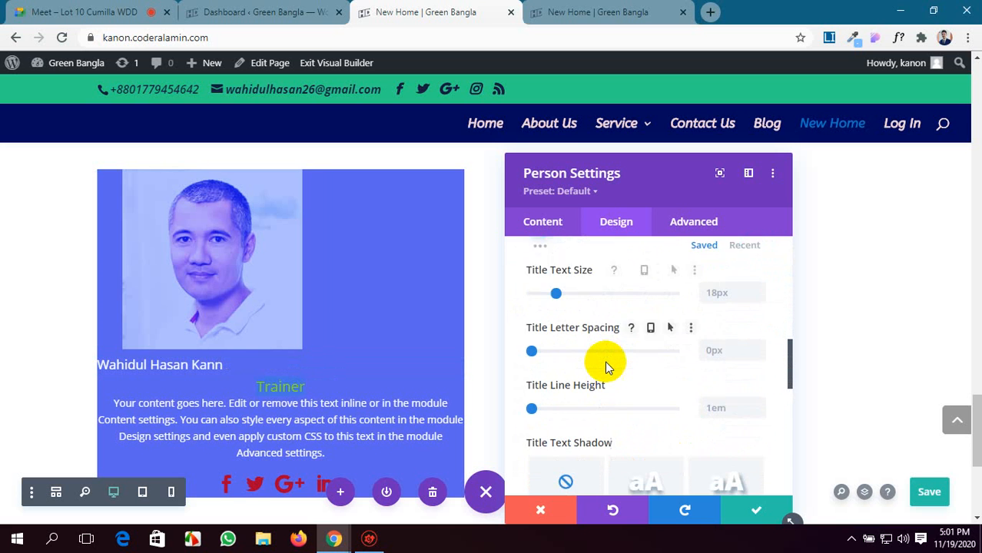
pyautogui.scroll(-6, 605, 366)
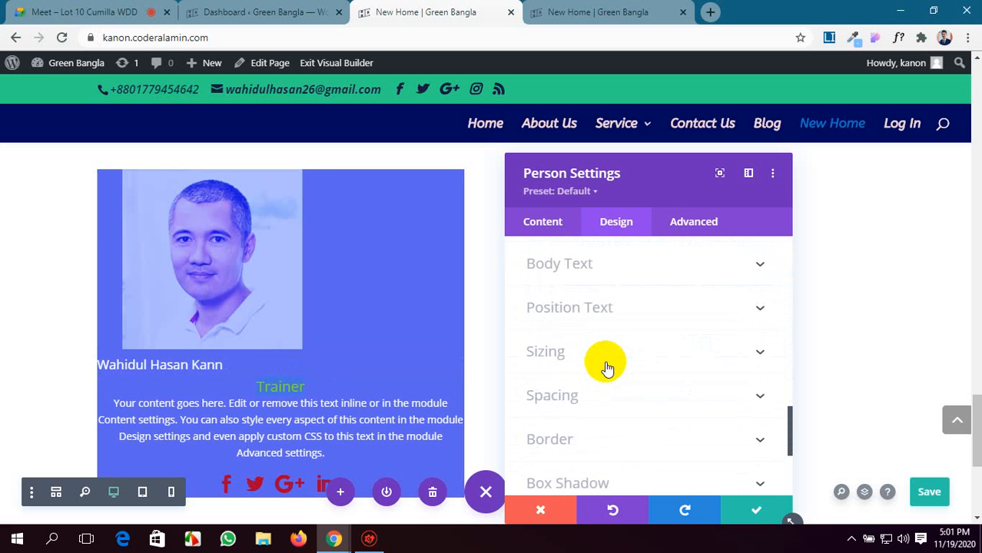
# Set the Person module's body text alignment to left in the body text design options.
pyautogui.scroll(2, 603, 368)
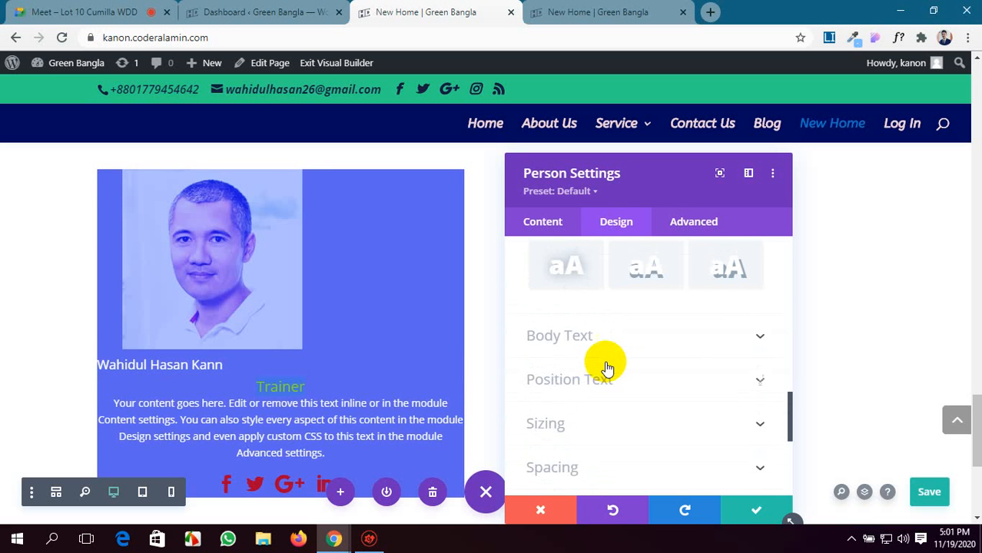
pyautogui.click(708, 336)
pyautogui.scroll(-4, 588, 324)
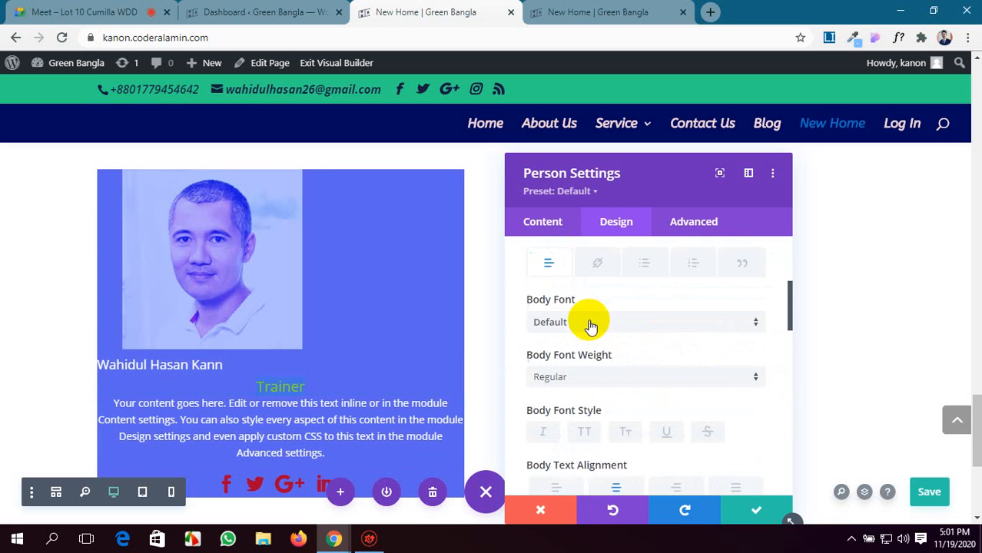
pyautogui.click(557, 304)
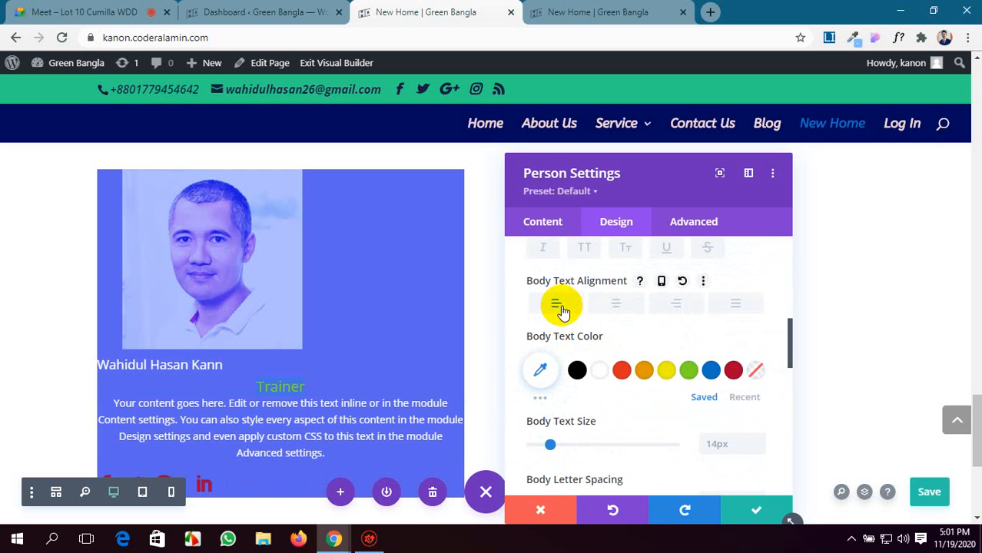
pyautogui.scroll(-2, 562, 309)
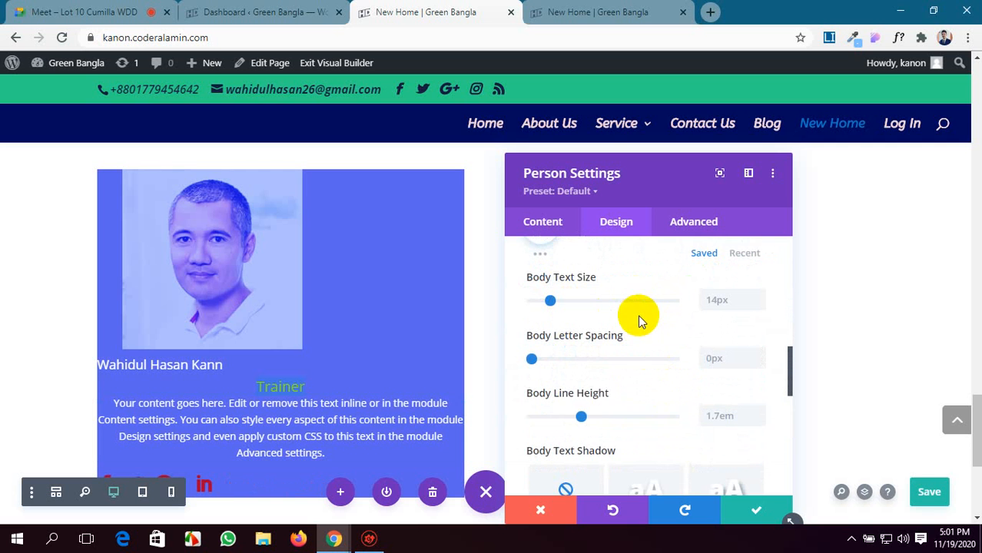
pyautogui.scroll(-1, 638, 314)
# Left-align the body paragraph in the Person module's content editor.
pyautogui.click(554, 223)
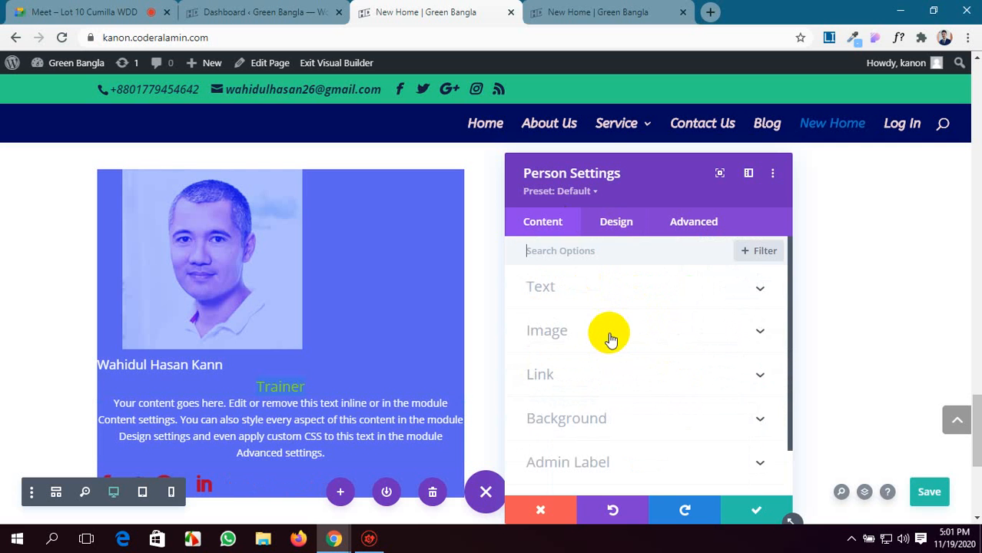
pyautogui.click(673, 287)
pyautogui.scroll(-1, 604, 369)
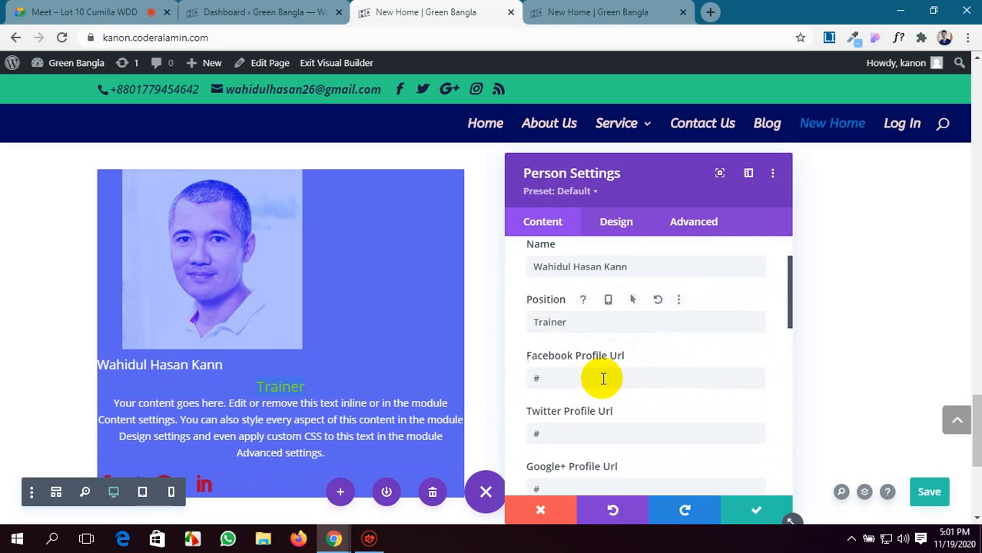
pyautogui.scroll(-3, 603, 378)
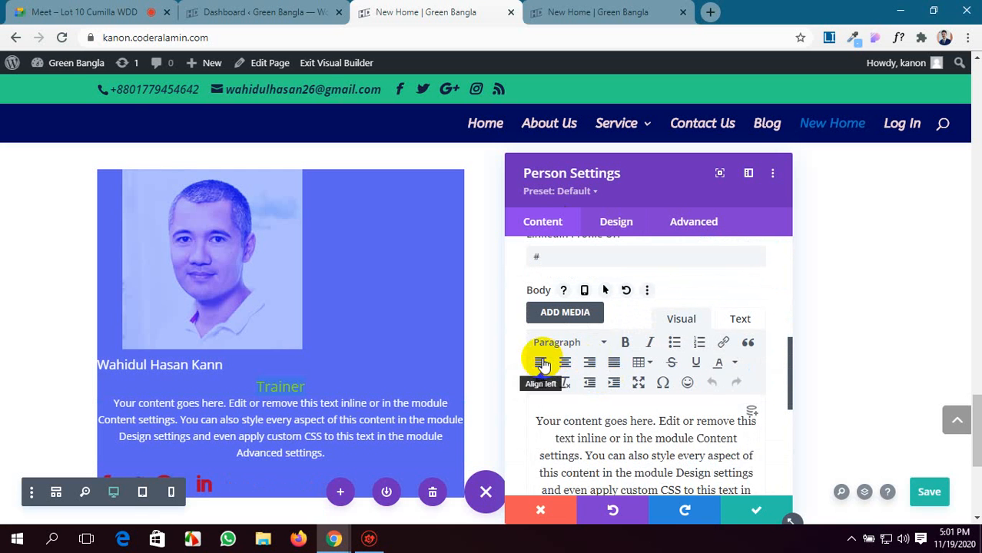
pyautogui.scroll(-3, 619, 368)
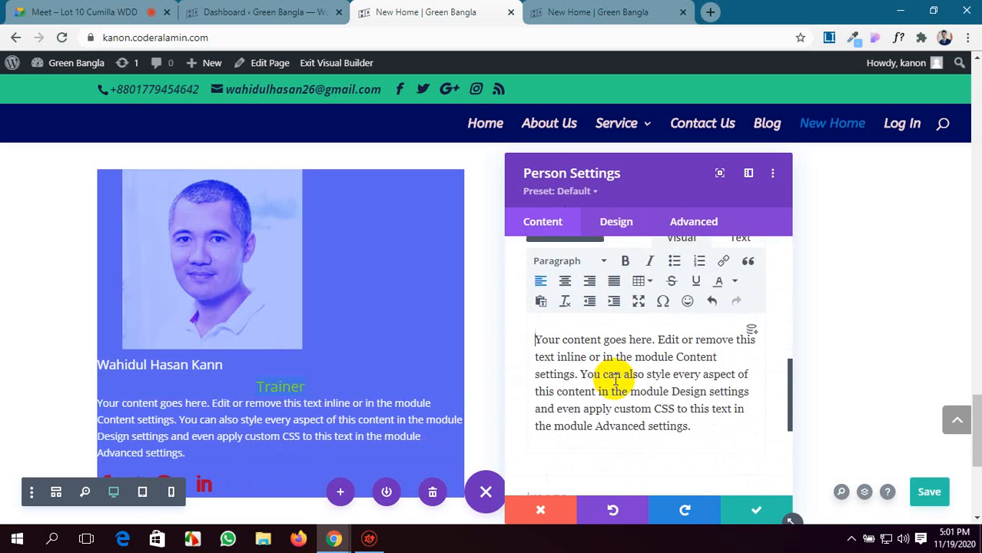
# Set the person's position text alignment to left in the position text design options.
pyautogui.click(626, 231)
pyautogui.scroll(-1, 679, 346)
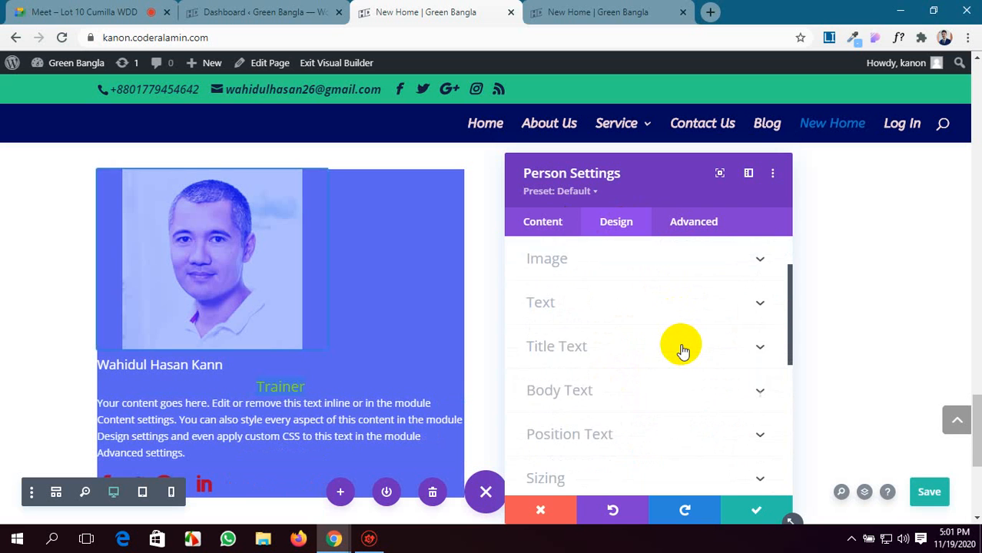
pyautogui.scroll(-1, 681, 348)
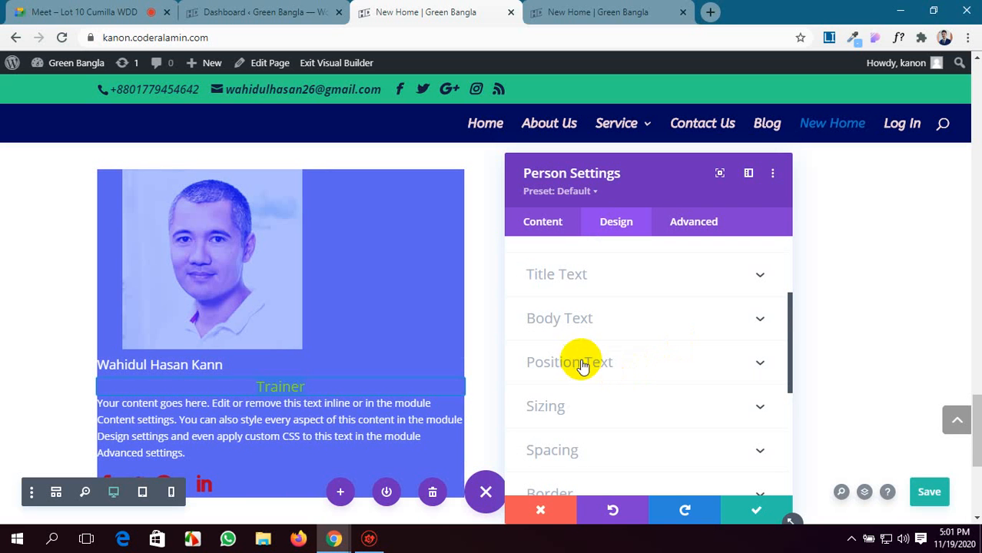
pyautogui.click(655, 362)
pyautogui.scroll(-2, 654, 356)
pyautogui.click(561, 335)
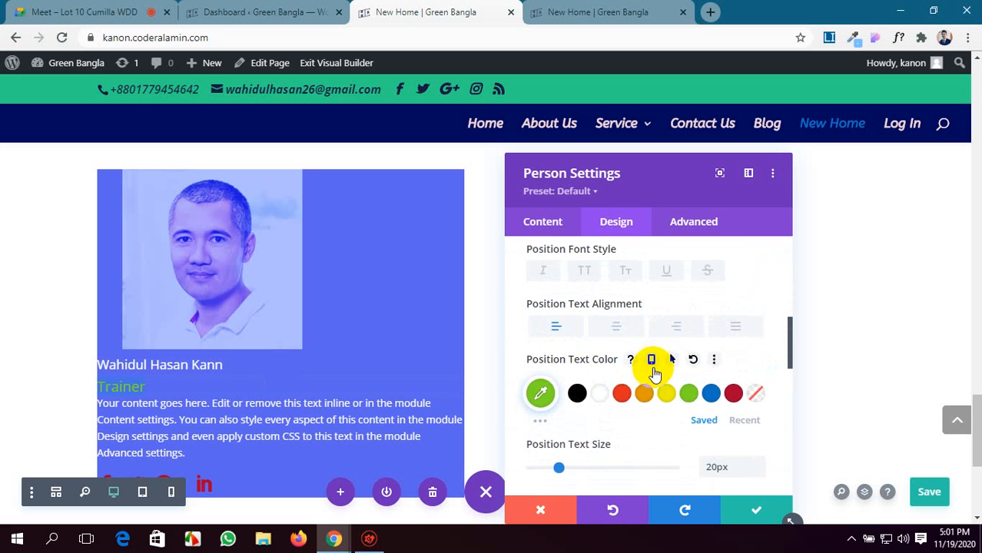
pyautogui.scroll(-5, 653, 371)
pyautogui.scroll(4, 652, 367)
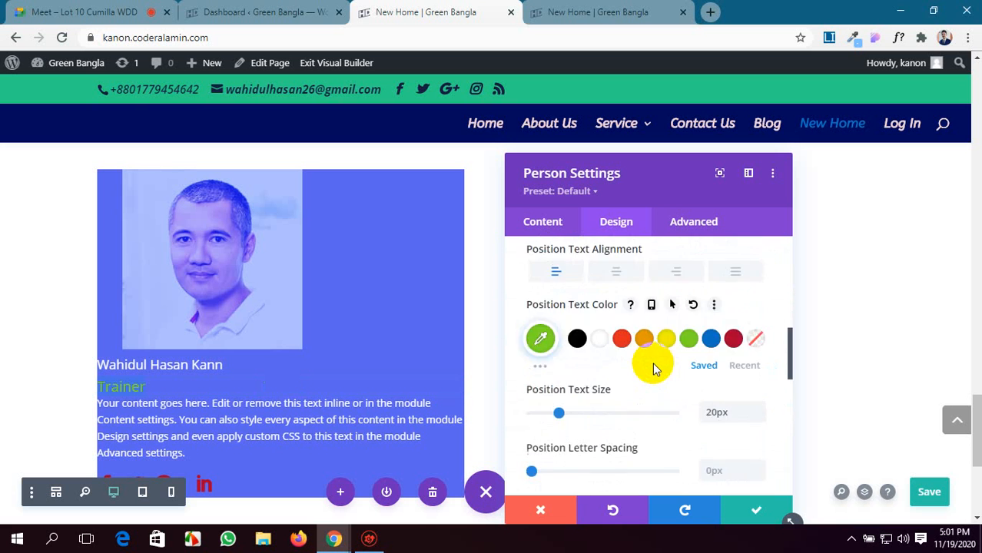
# Examine the Person module's image design options and its custom CSS fields.
pyautogui.scroll(10, 653, 365)
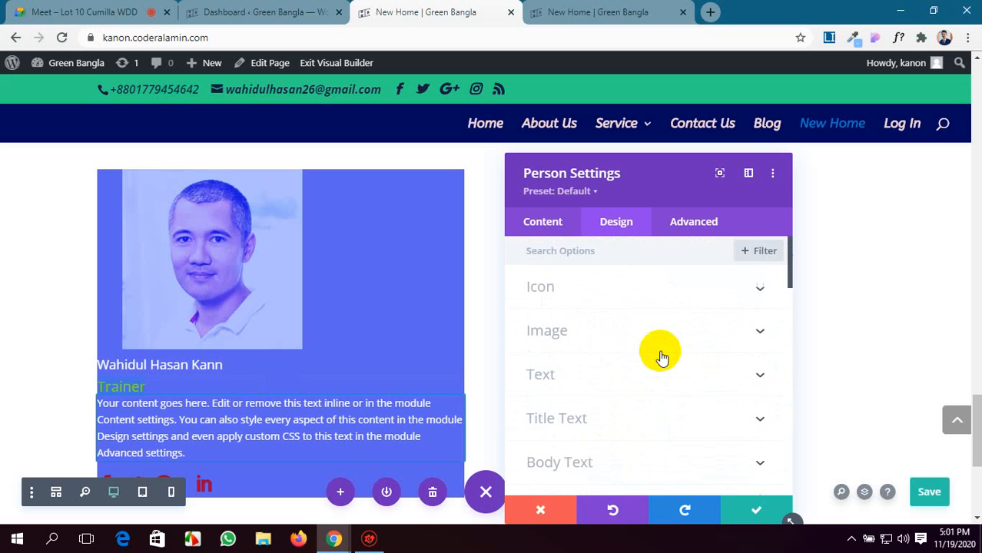
pyautogui.click(667, 332)
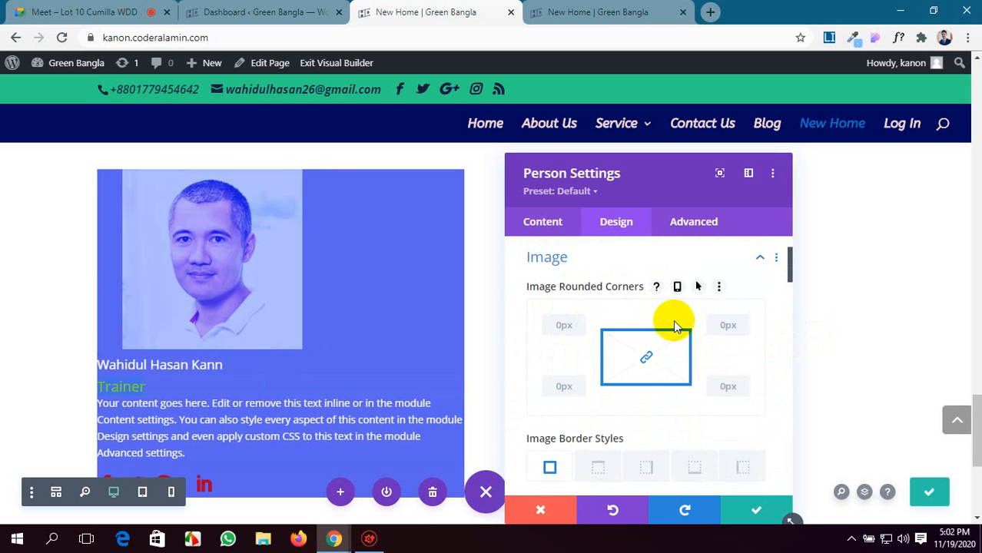
pyautogui.scroll(-3, 716, 396)
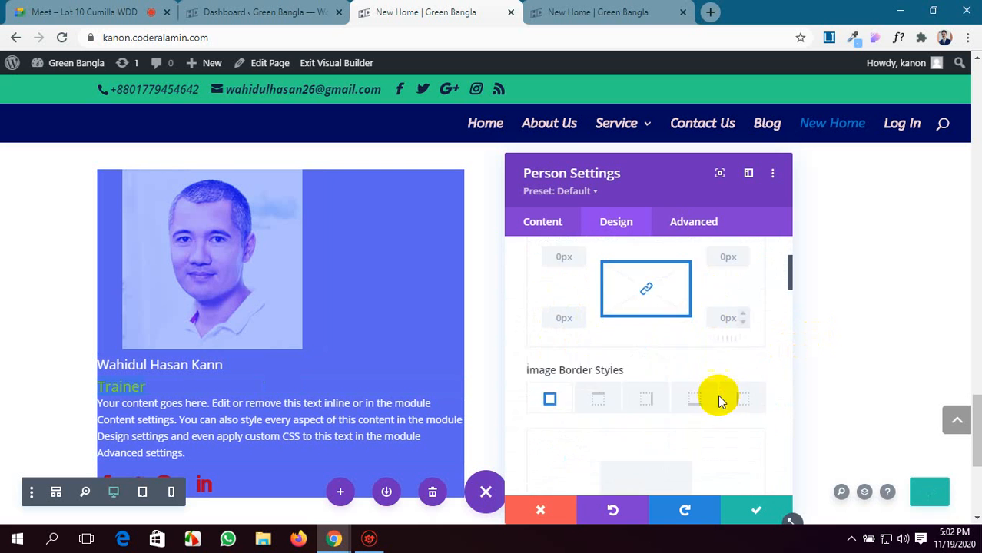
pyautogui.click(708, 226)
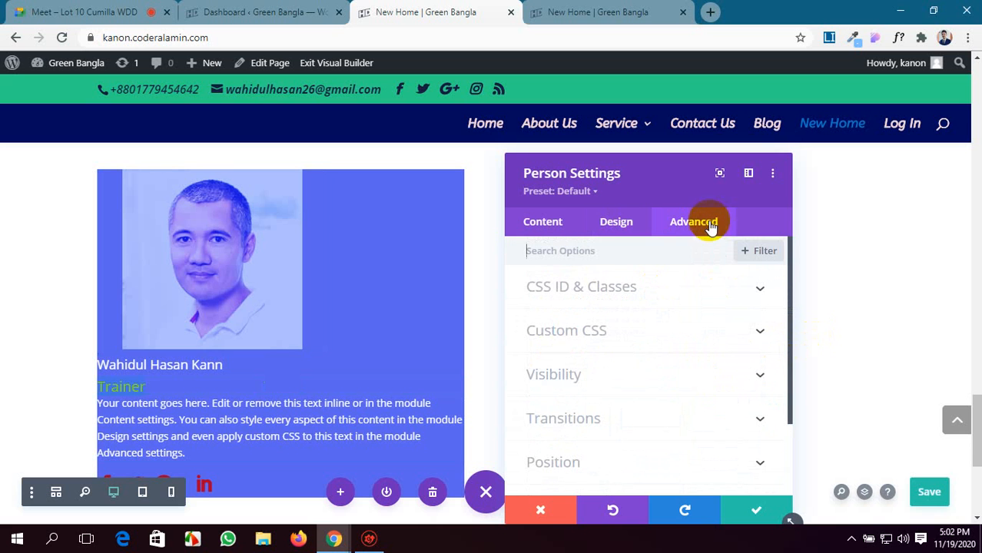
pyautogui.click(690, 335)
pyautogui.scroll(-2, 588, 402)
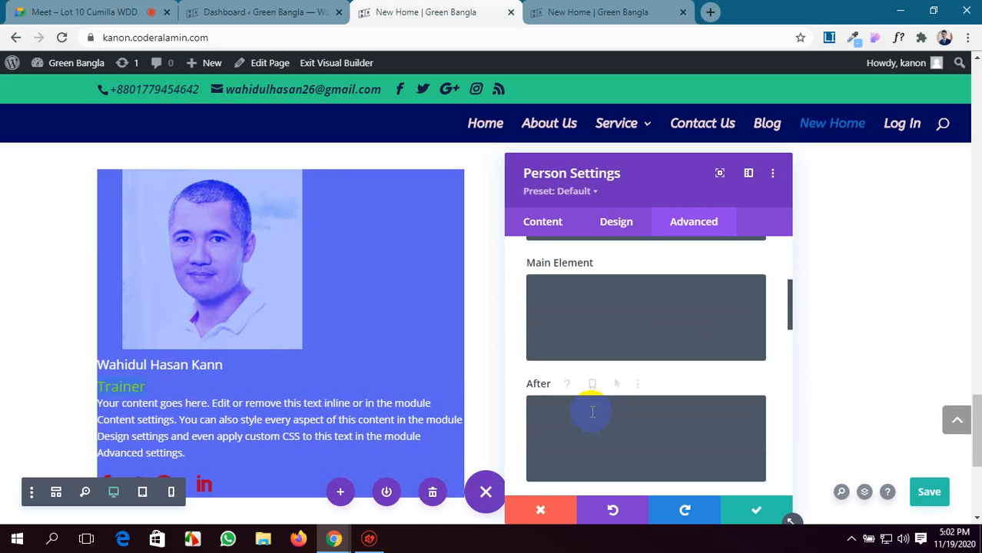
# Center the member image by adding the rule "Margin: auto;" to the Person module's Member Image custom CSS.
pyautogui.scroll(-3, 592, 413)
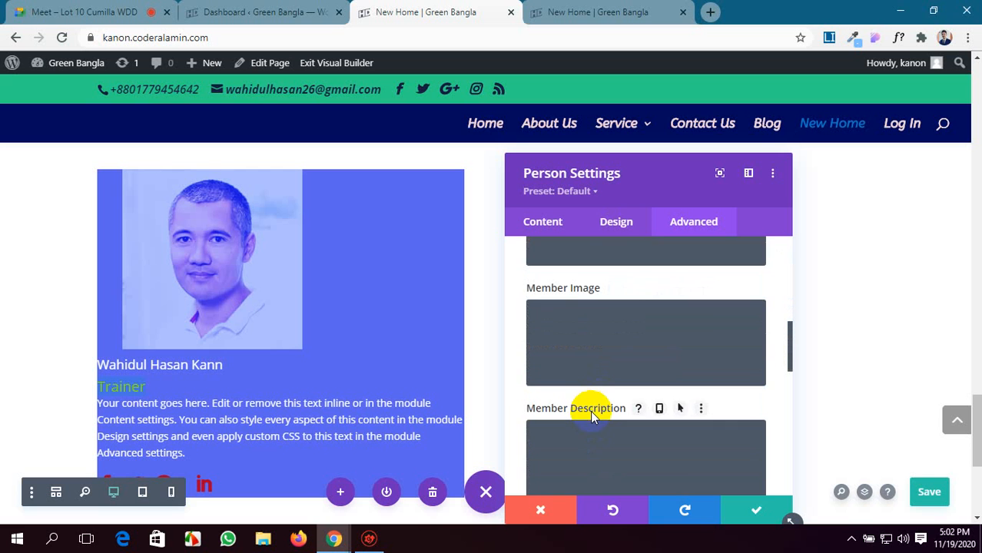
pyautogui.scroll(-2, 590, 410)
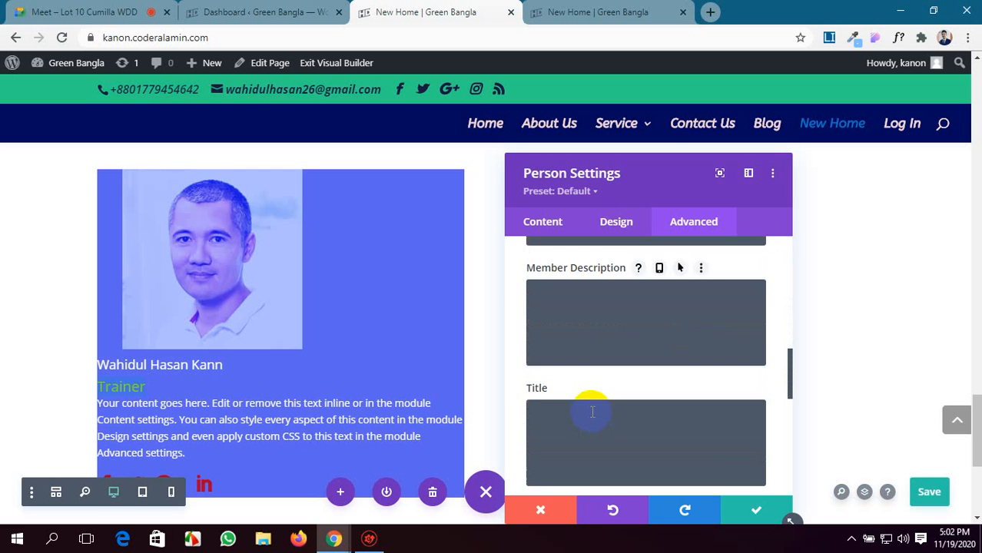
pyautogui.scroll(-3, 593, 412)
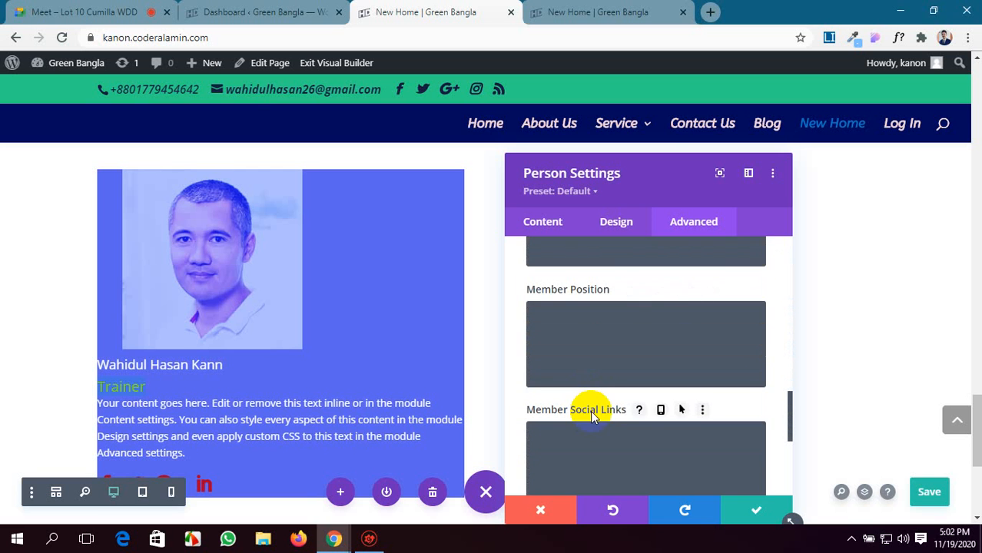
pyautogui.scroll(4, 593, 412)
pyautogui.scroll(5, 592, 411)
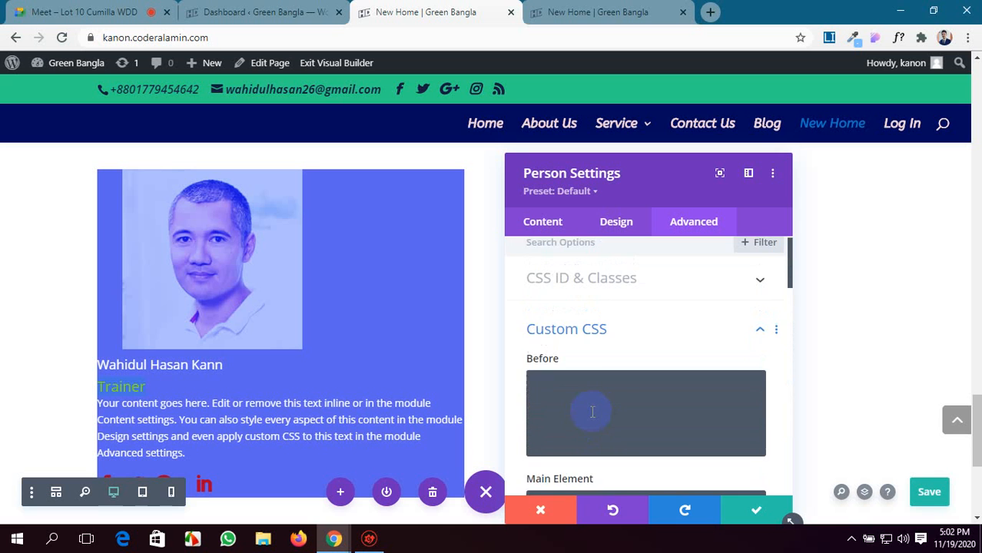
pyautogui.scroll(-3, 593, 411)
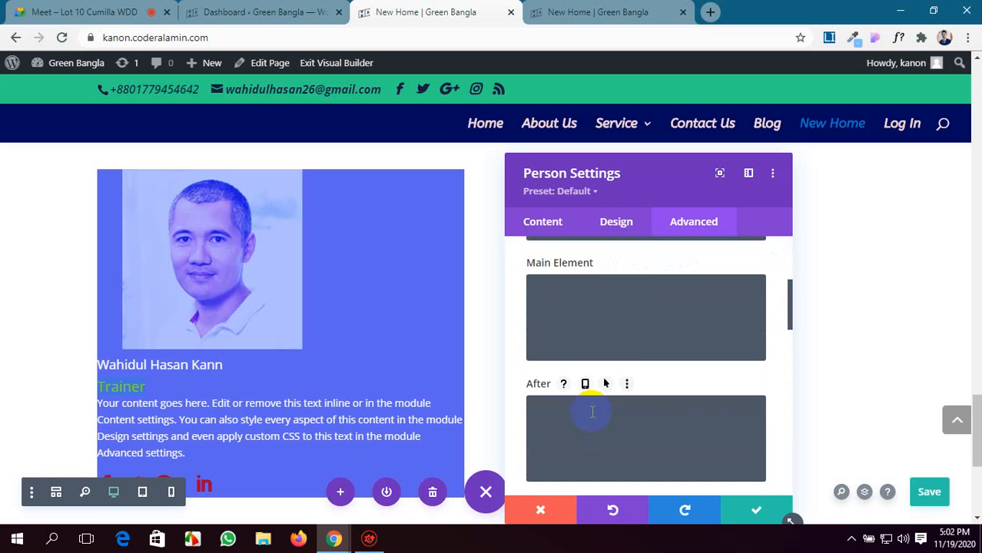
pyautogui.scroll(-2, 592, 412)
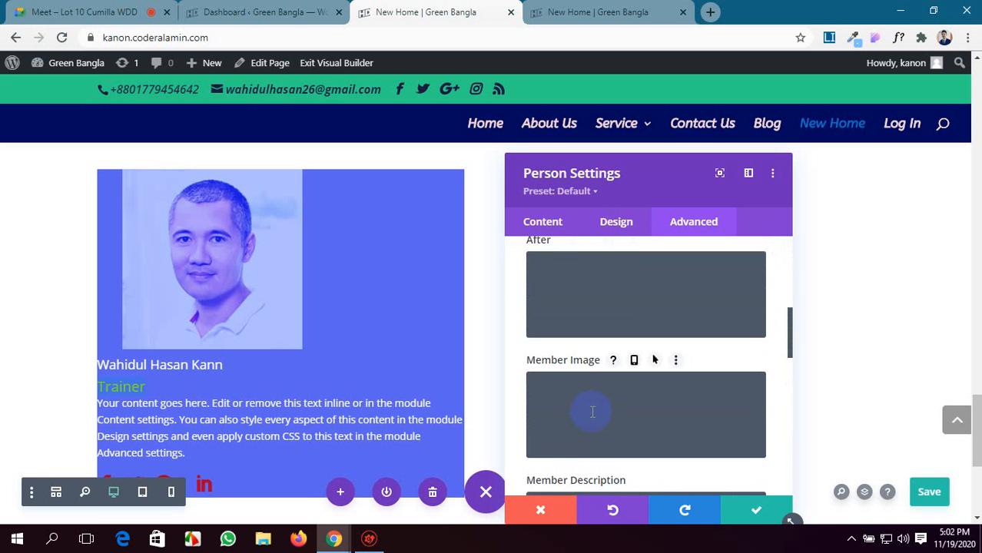
pyautogui.scroll(-2, 592, 412)
pyautogui.scroll(2, 592, 411)
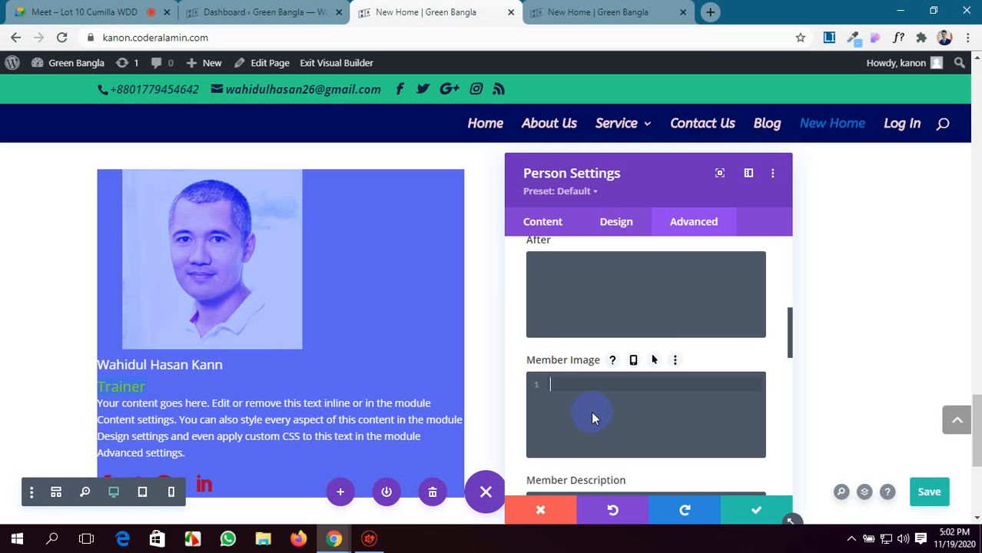
pyautogui.write('Mar')
pyautogui.write('gin: auto;')
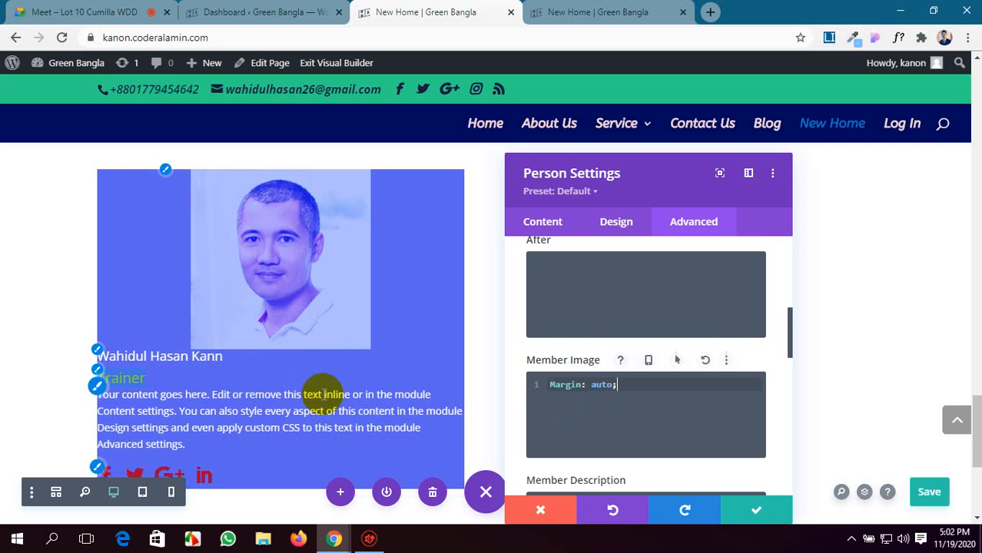
# Set the Person module's general text alignment to center in the text design options.
pyautogui.scroll(-1, 696, 436)
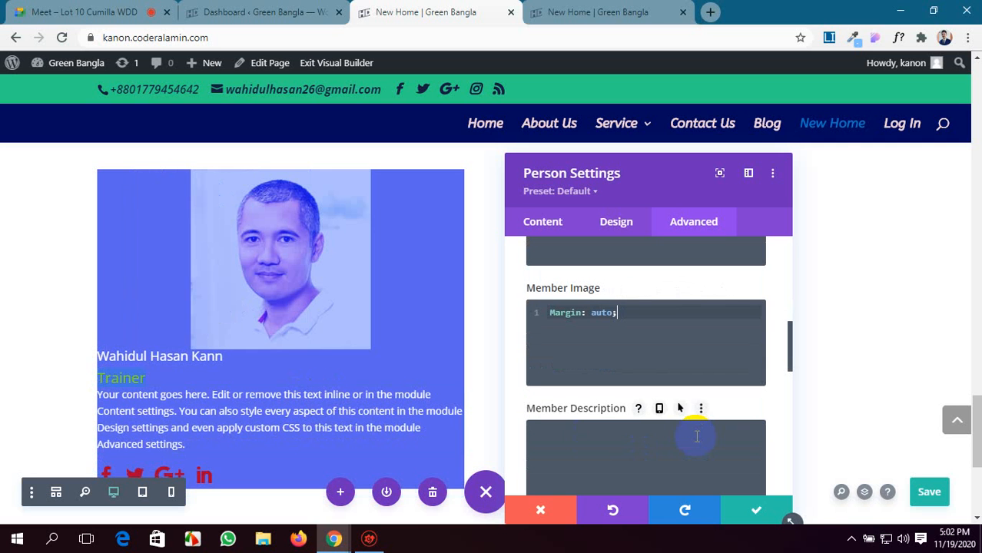
pyautogui.scroll(2, 696, 437)
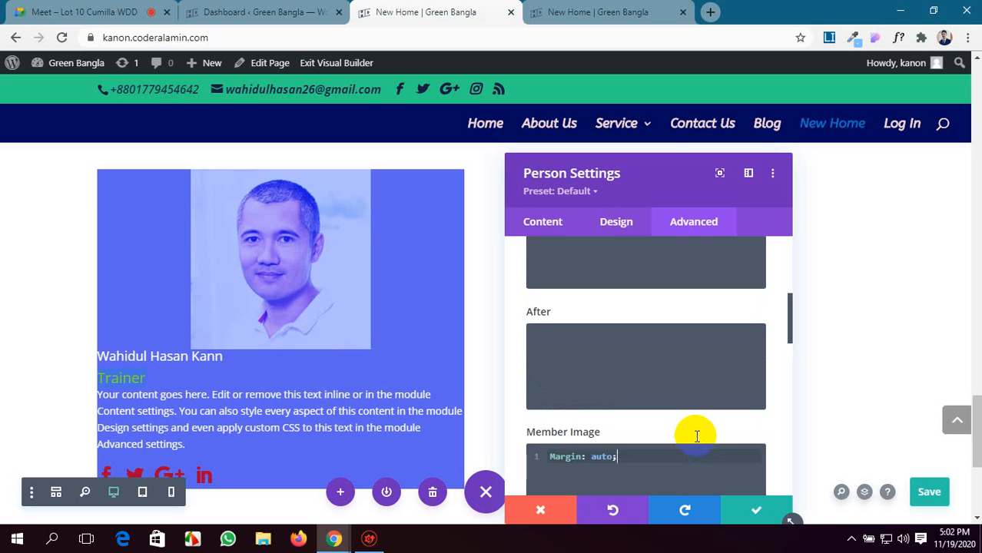
pyautogui.scroll(1, 696, 436)
pyautogui.scroll(-7, 696, 436)
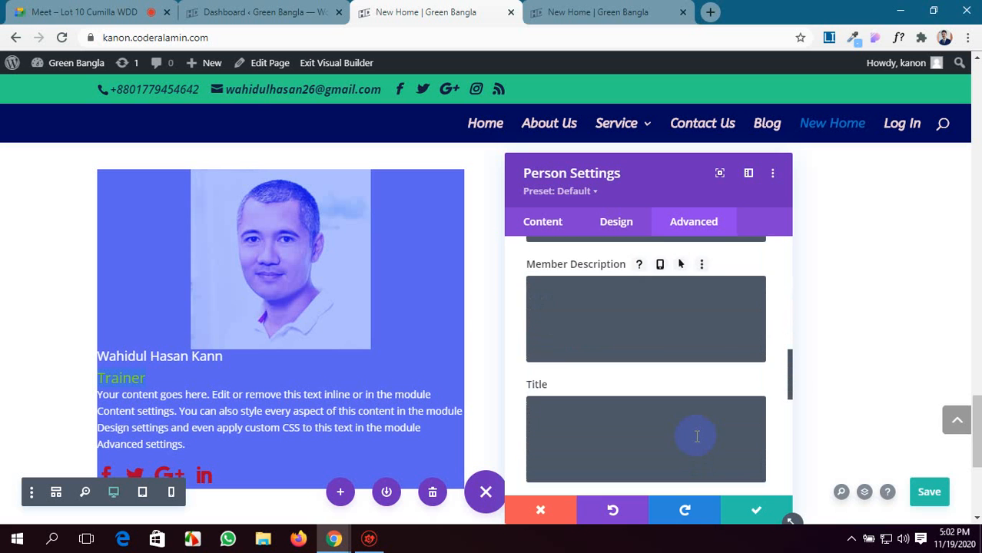
pyautogui.scroll(-1, 696, 436)
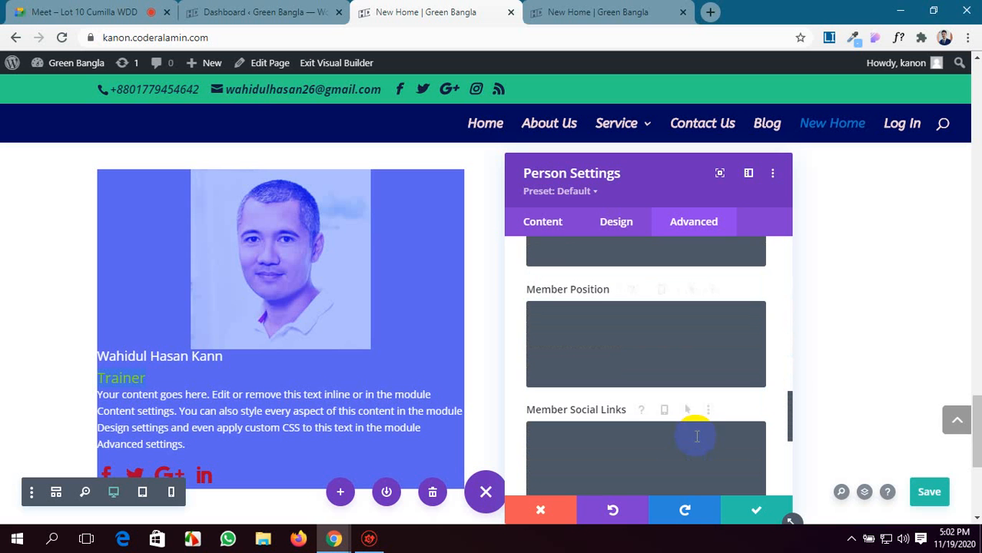
pyautogui.click(621, 231)
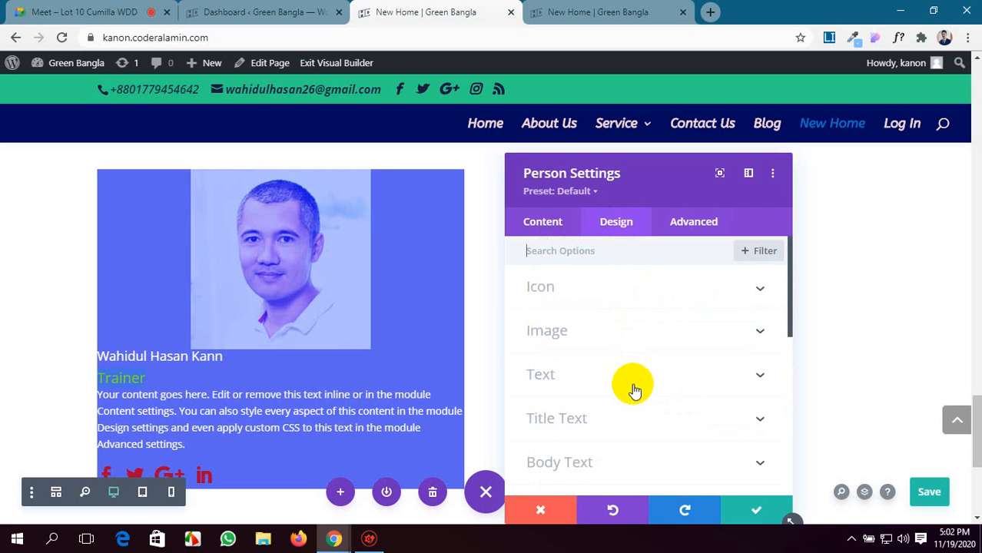
pyautogui.click(699, 376)
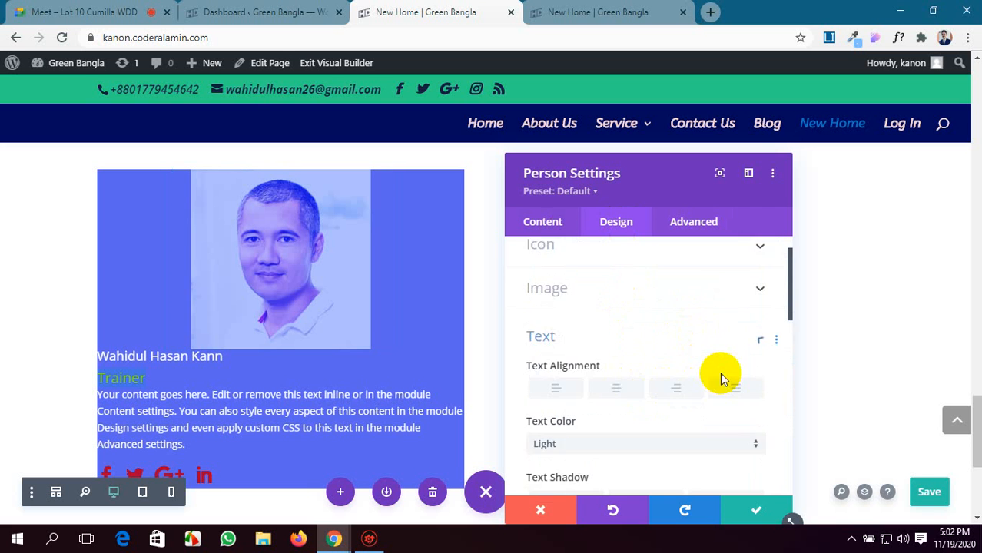
pyautogui.click(618, 311)
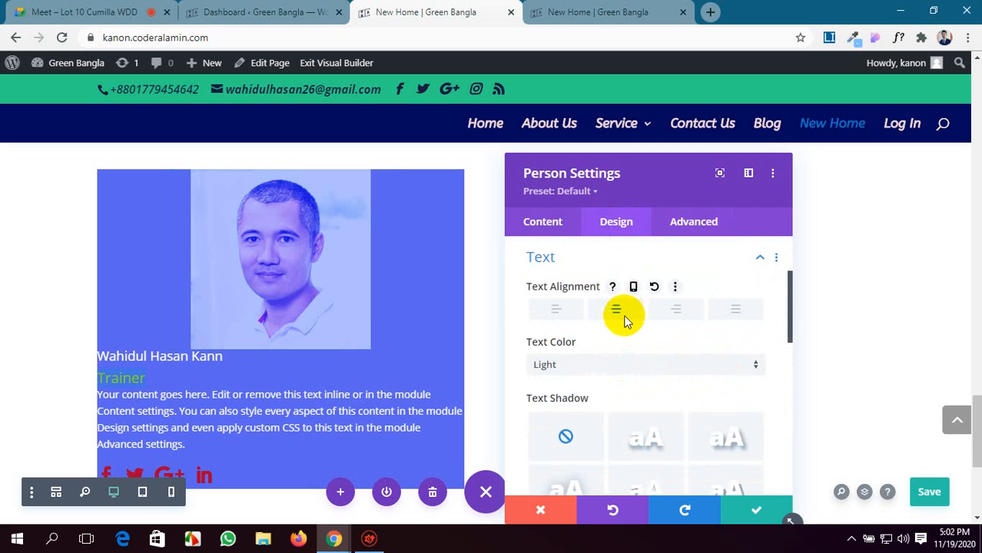
# Set the Person module's title text alignment to center and its title text color to turquoise.
pyautogui.scroll(-3, 650, 362)
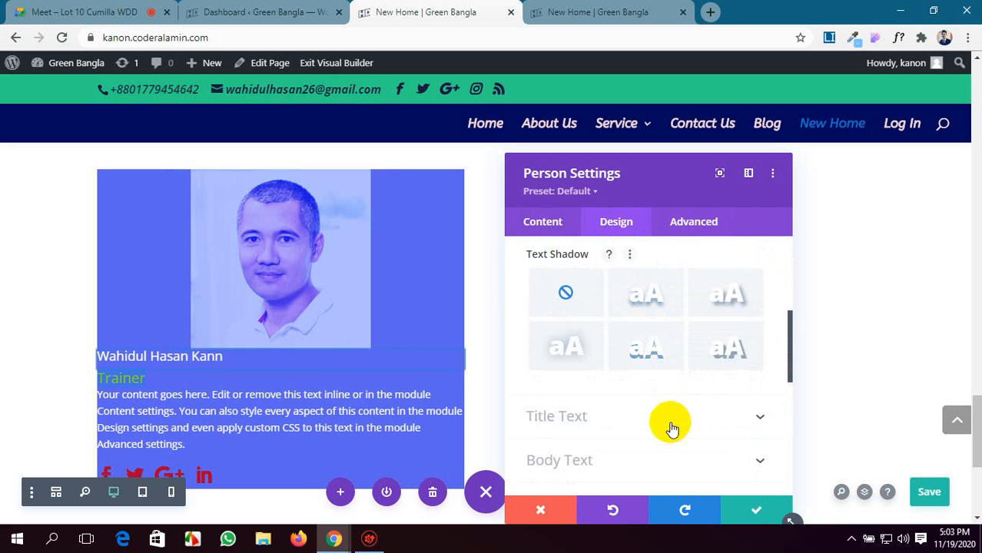
pyautogui.click(669, 421)
pyautogui.scroll(-3, 669, 421)
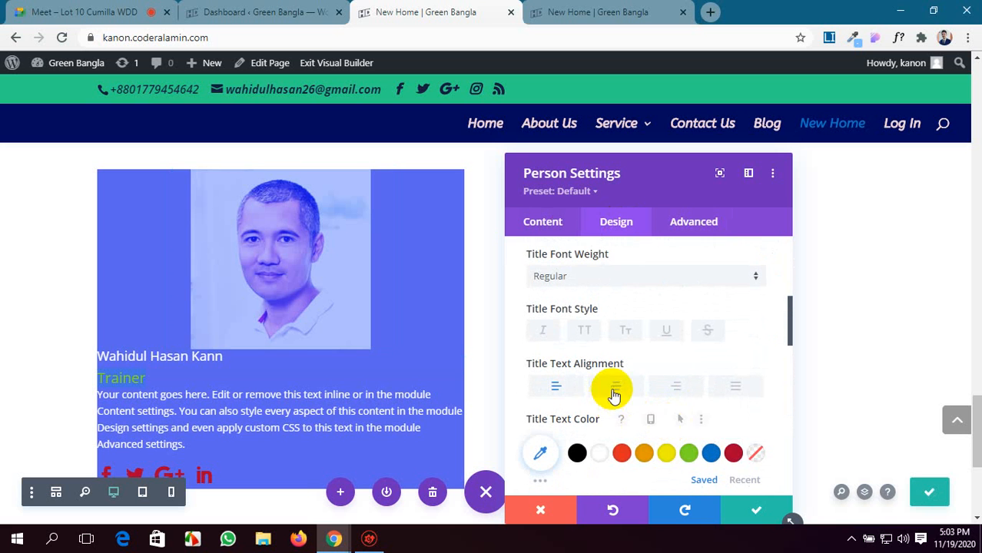
pyautogui.click(614, 387)
pyautogui.scroll(-2, 679, 415)
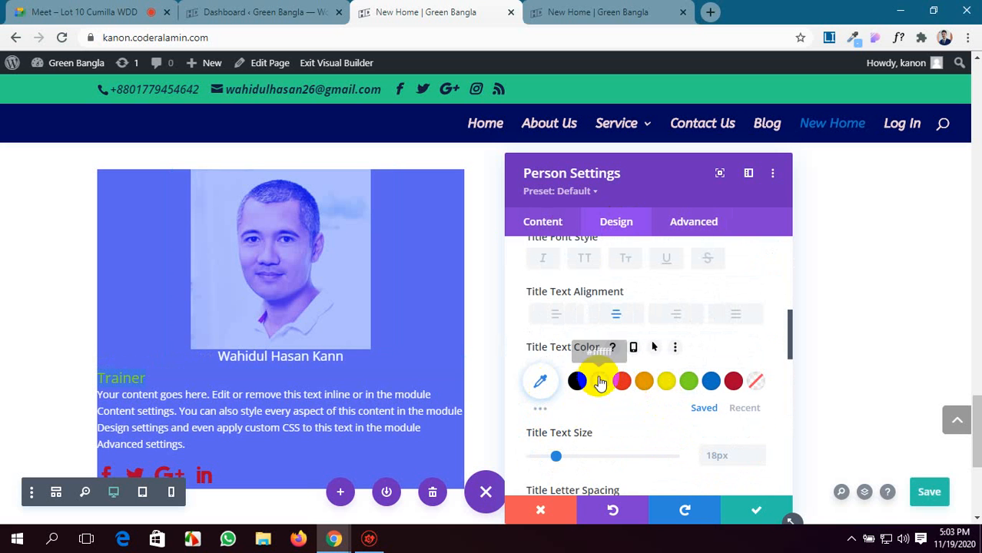
pyautogui.click(539, 408)
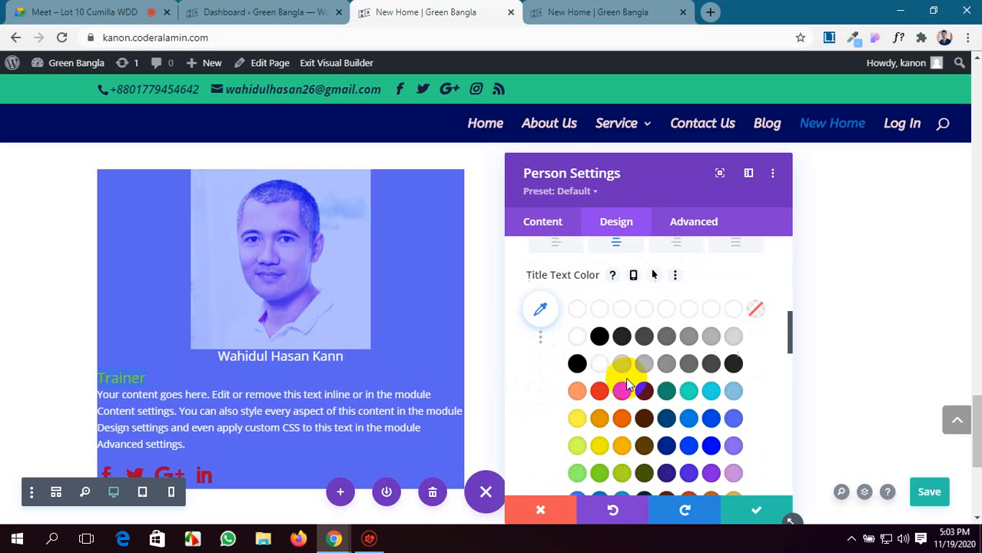
pyautogui.click(687, 390)
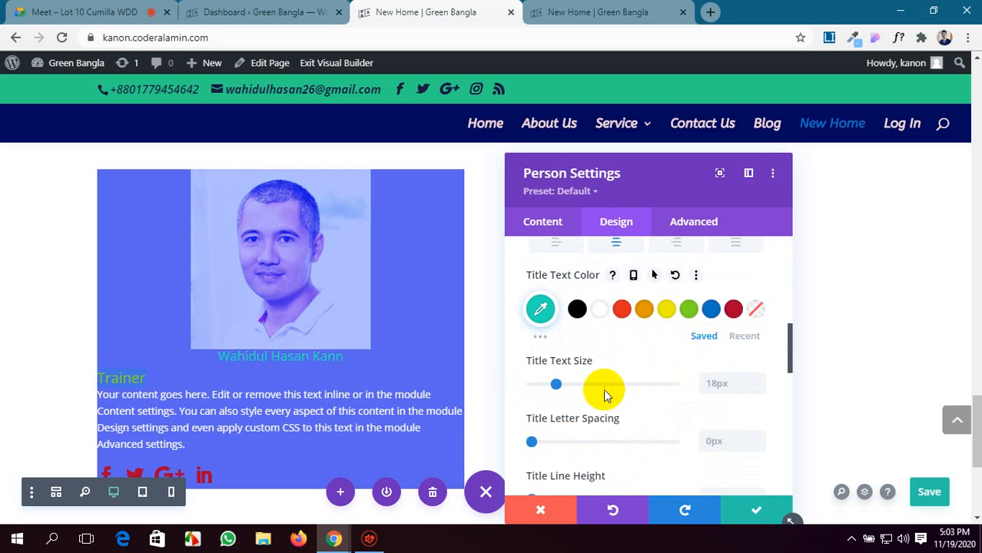
# Set the title text size to 21px and the title line height to 1.7em.
pyautogui.moveTo(554, 384); pyautogui.dragTo(562, 390)
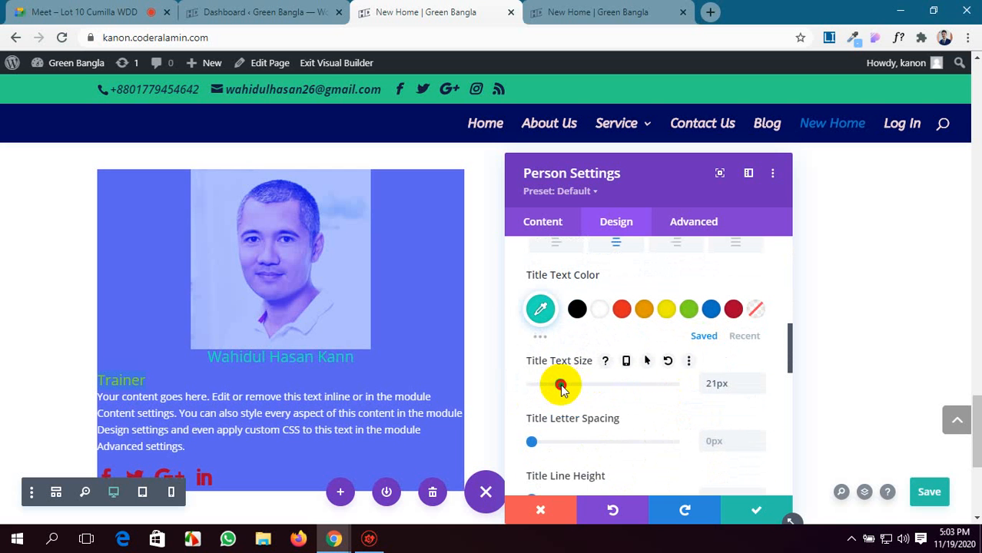
pyautogui.scroll(-1, 530, 433)
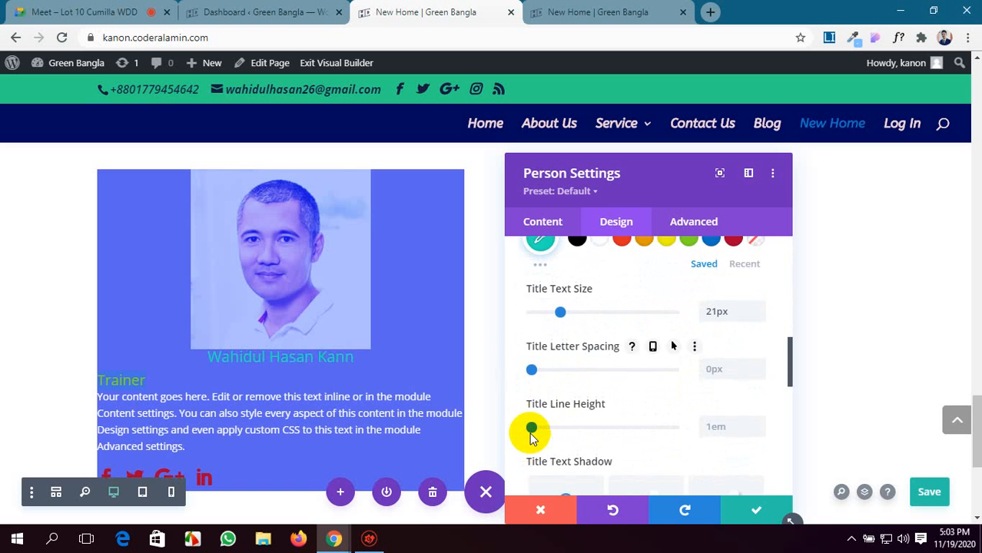
pyautogui.moveTo(531, 430); pyautogui.dragTo(580, 435)
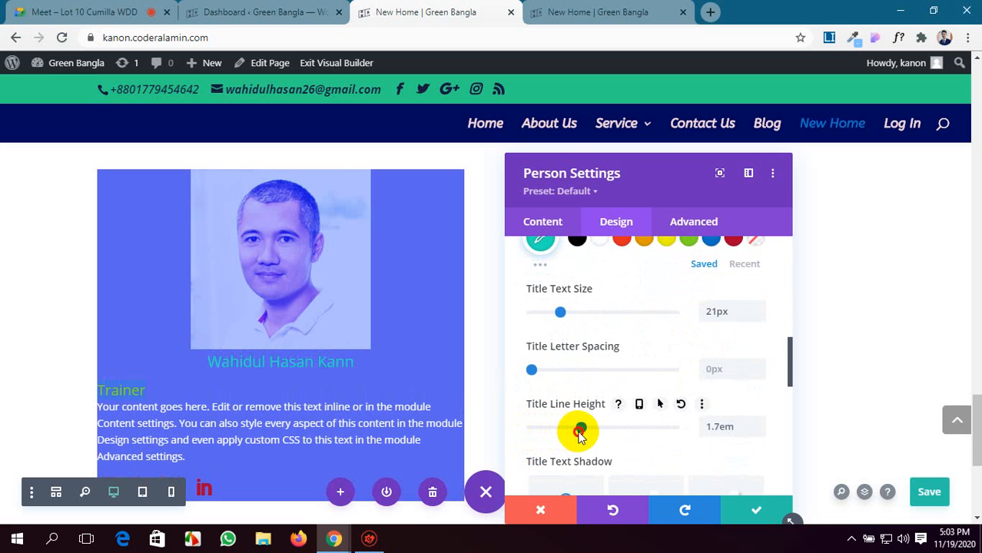
# Set the Person module's body text alignment to center in the body text design options.
pyautogui.scroll(-4, 644, 427)
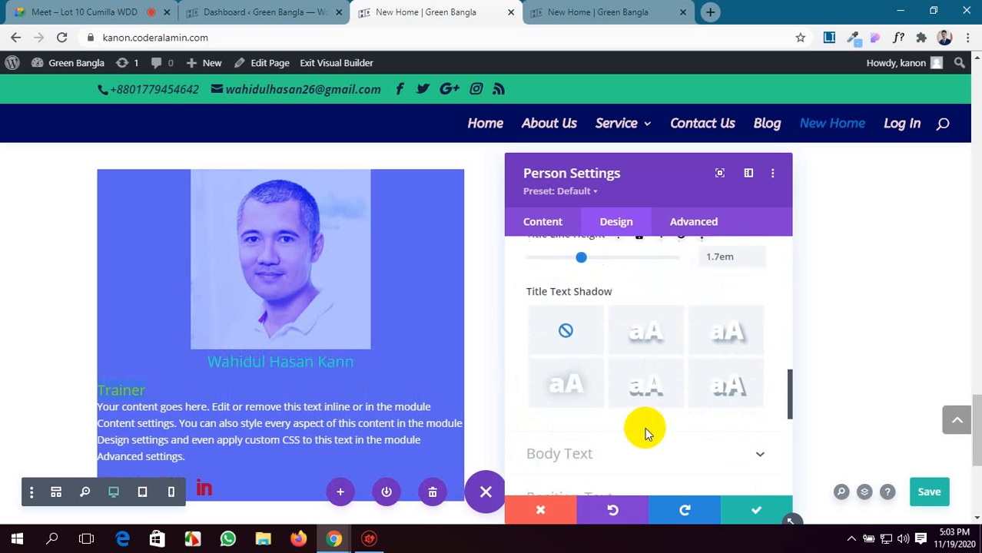
pyautogui.click(692, 334)
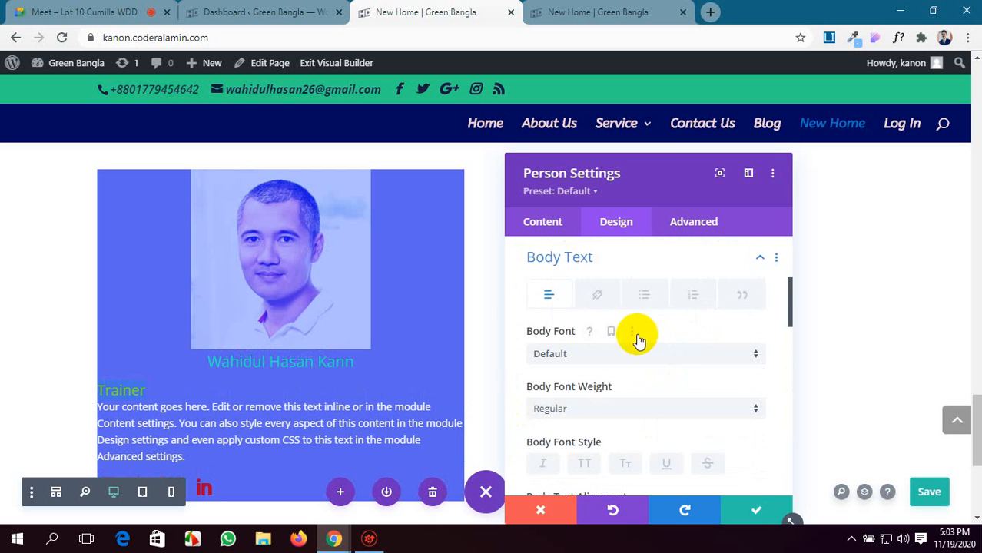
pyautogui.scroll(-3, 599, 372)
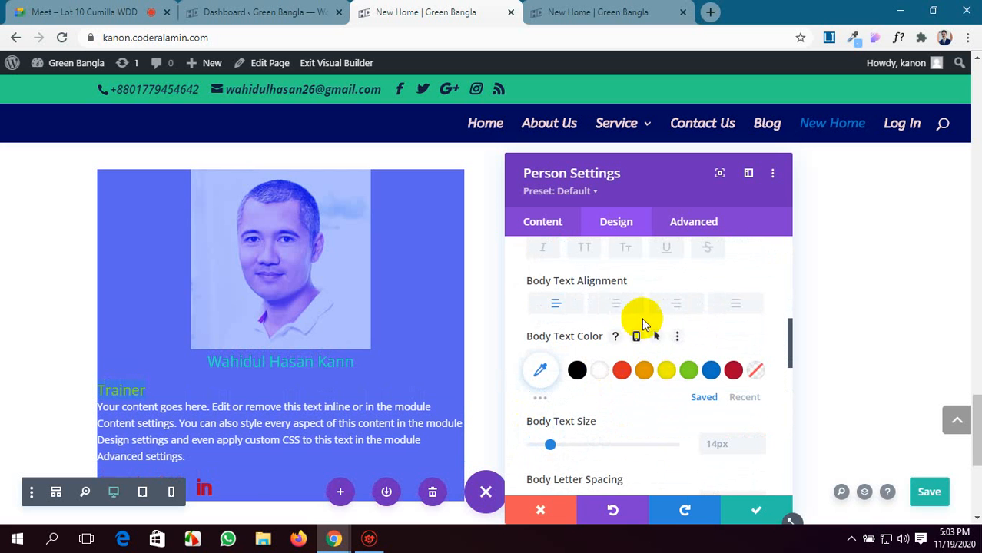
pyautogui.click(614, 305)
pyautogui.scroll(-1, 357, 410)
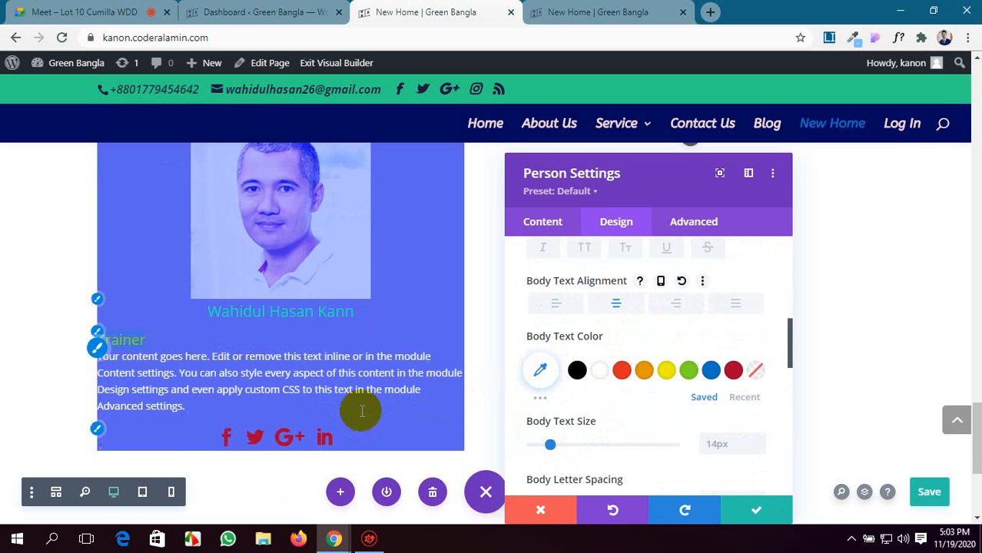
# Set the person's position text alignment to center in the position text design options.
pyautogui.scroll(-2, 616, 402)
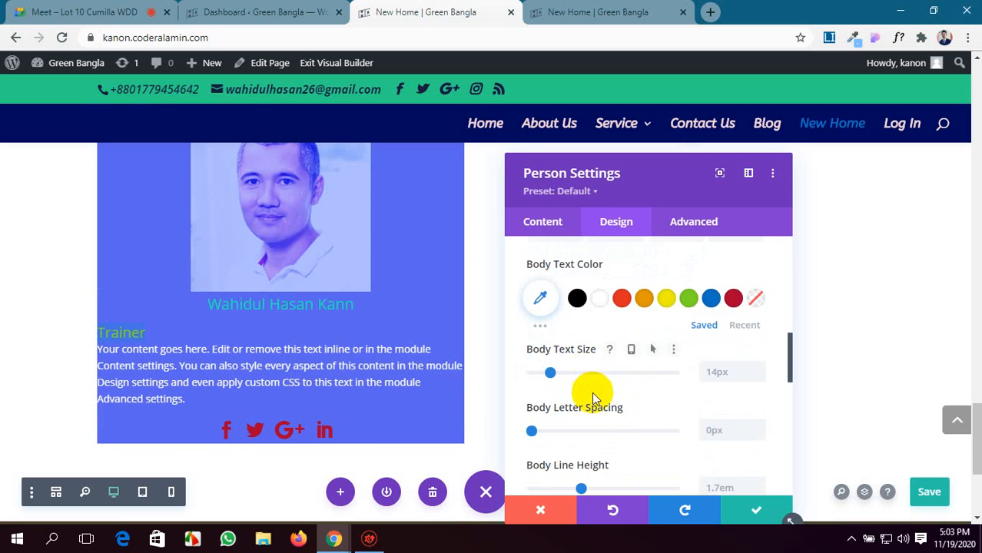
pyautogui.scroll(-2, 593, 396)
pyautogui.scroll(-4, 591, 407)
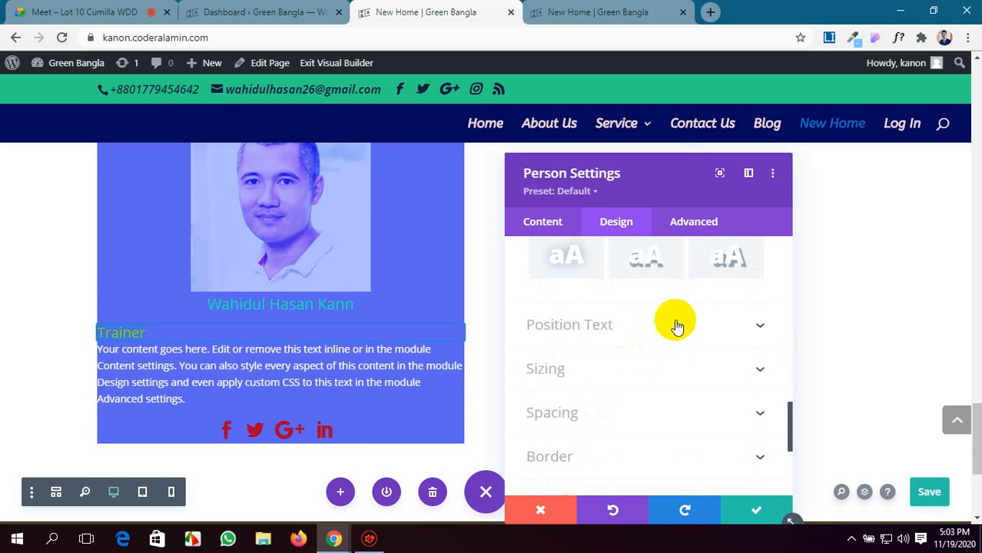
pyautogui.click(676, 326)
pyautogui.scroll(-3, 594, 373)
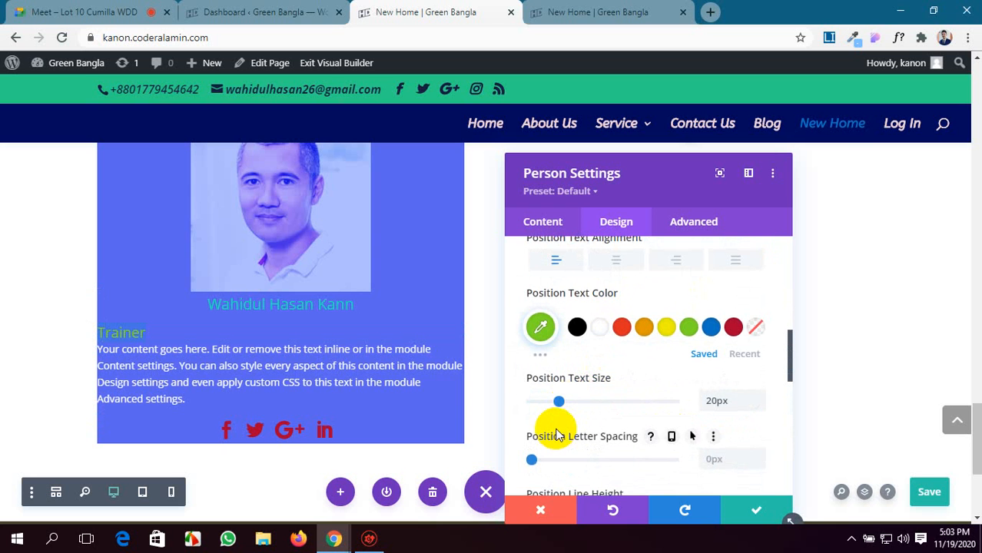
pyautogui.scroll(2, 561, 408)
pyautogui.click(621, 332)
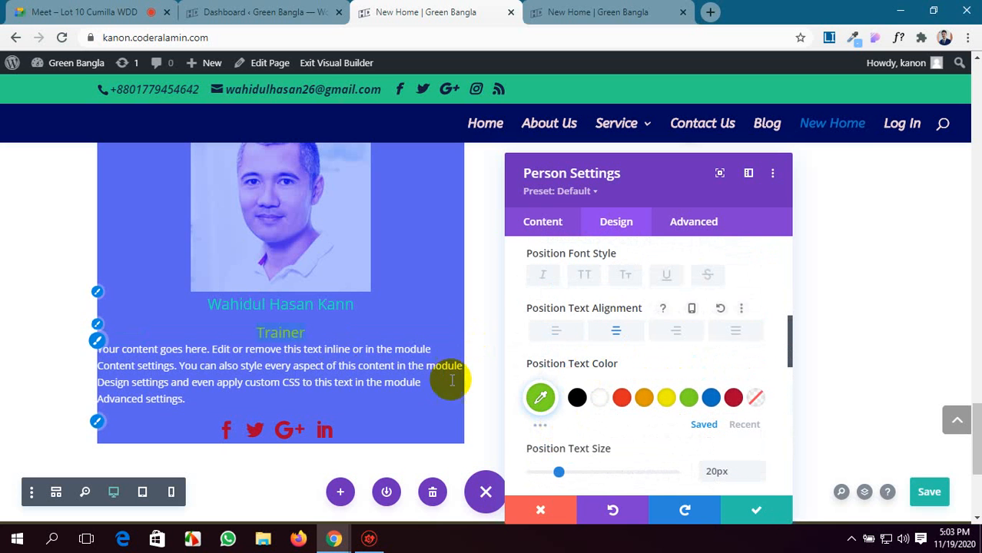
# Set the position text's letter spacing to 4px and its line height to 1.8em.
pyautogui.scroll(-4, 514, 392)
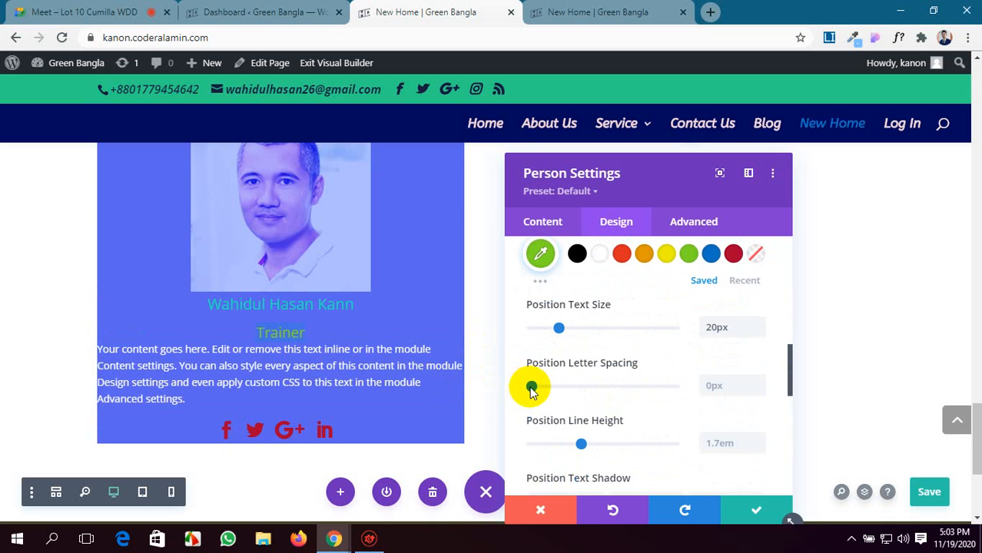
pyautogui.moveTo(529, 388); pyautogui.dragTo(537, 392)
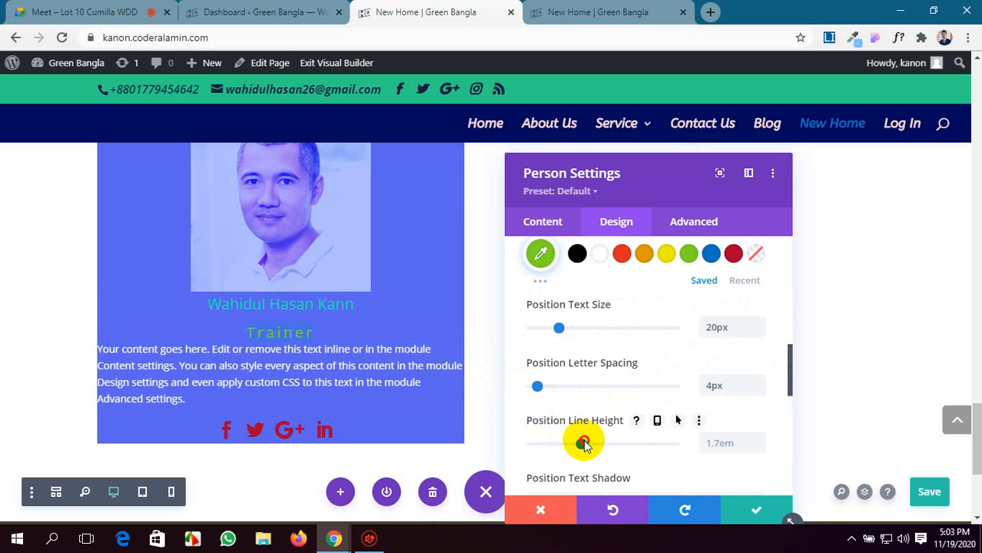
pyautogui.moveTo(587, 444); pyautogui.dragTo(588, 444)
pyautogui.scroll(-1, 412, 390)
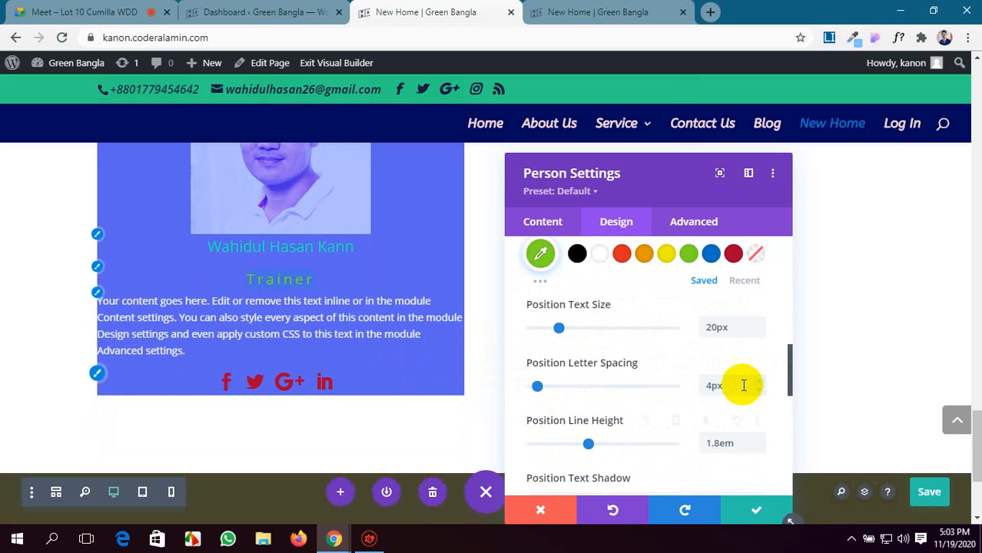
# Center-align the Person module's body paragraph in the content text editor.
pyautogui.scroll(-1, 737, 388)
pyautogui.click(542, 223)
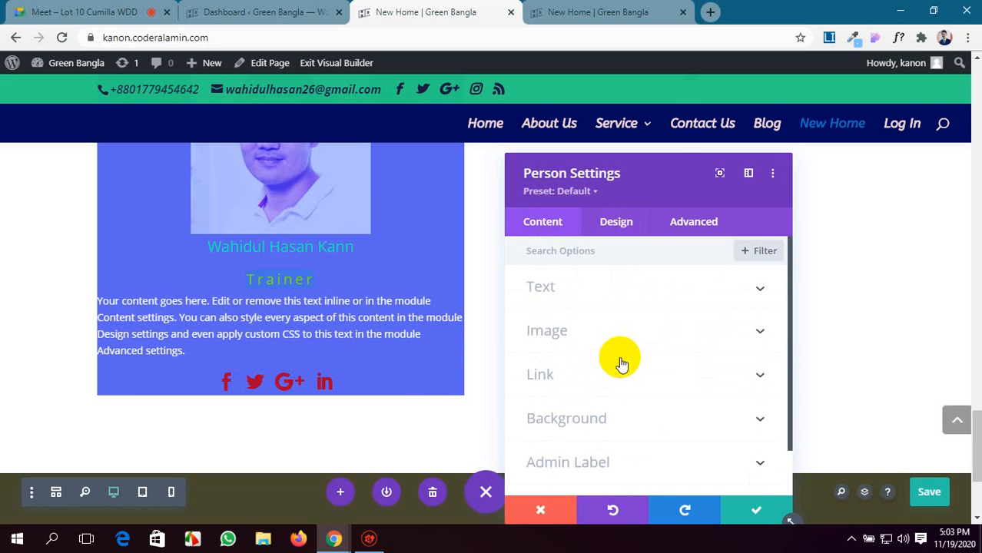
pyautogui.click(662, 294)
pyautogui.scroll(-5, 599, 390)
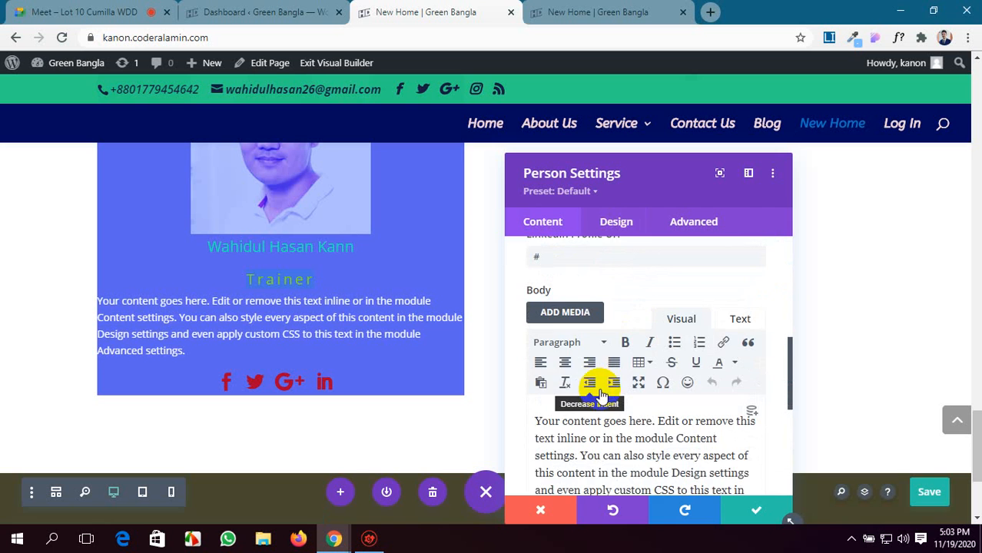
pyautogui.click(566, 362)
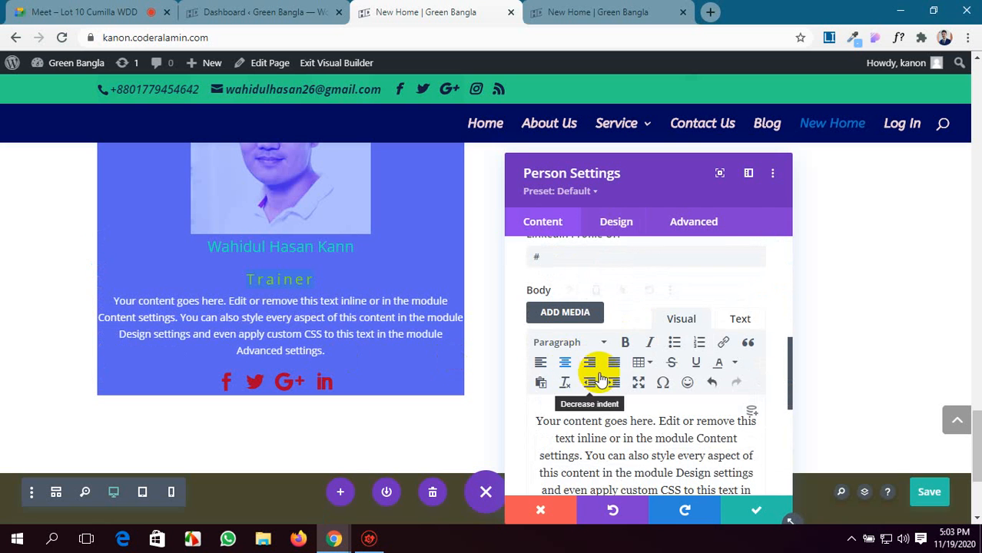
pyautogui.scroll(-2, 595, 373)
pyautogui.scroll(2, 431, 335)
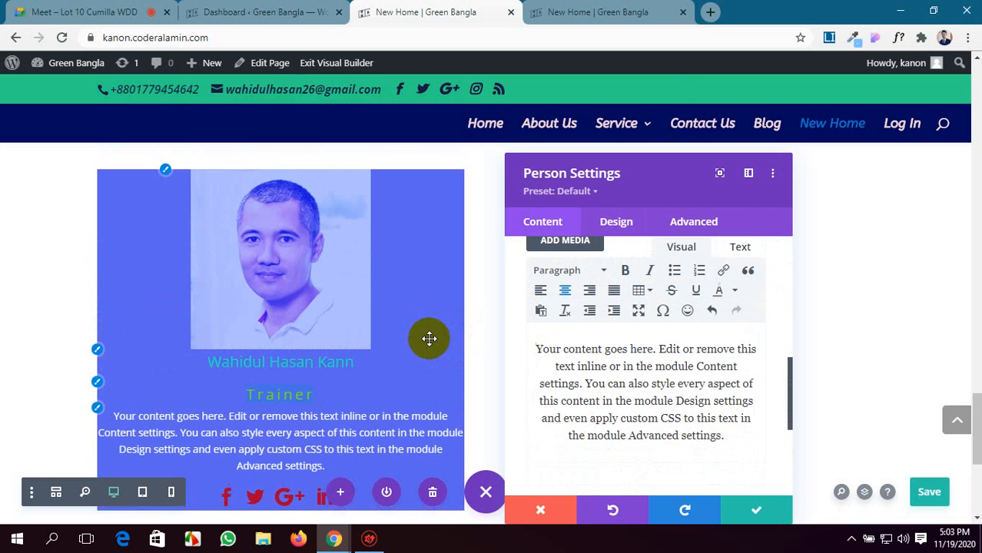
# Set the Person module's padding to 20px on all four sides, with top/bottom and left/right values linked, and save the page.
pyautogui.click(618, 229)
pyautogui.scroll(-5, 687, 353)
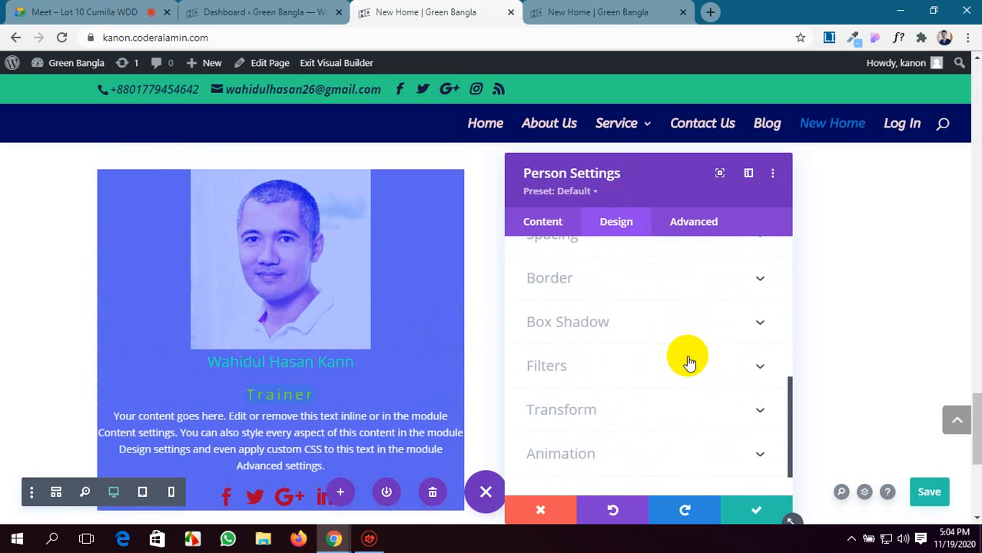
pyautogui.scroll(-1, 689, 361)
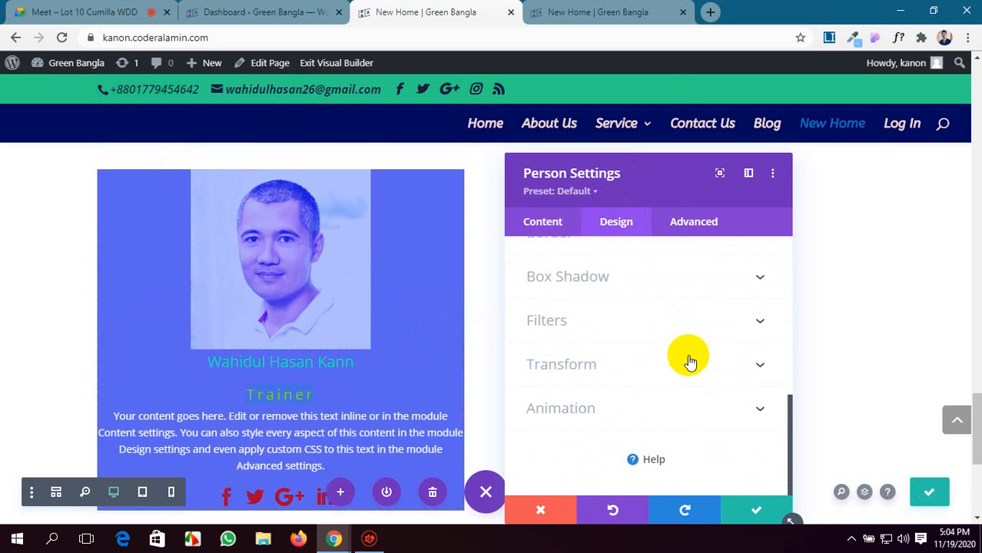
pyautogui.scroll(4, 690, 358)
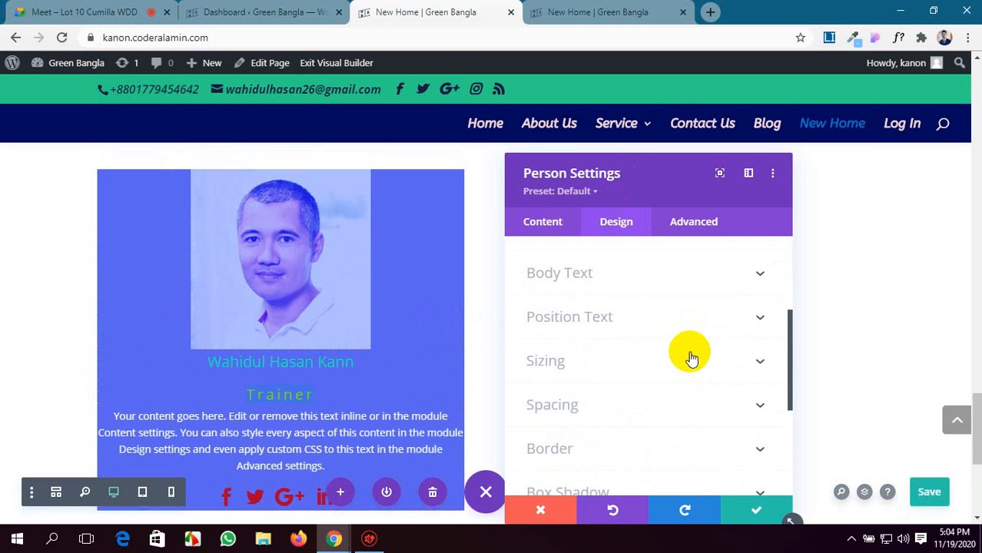
pyautogui.click(693, 405)
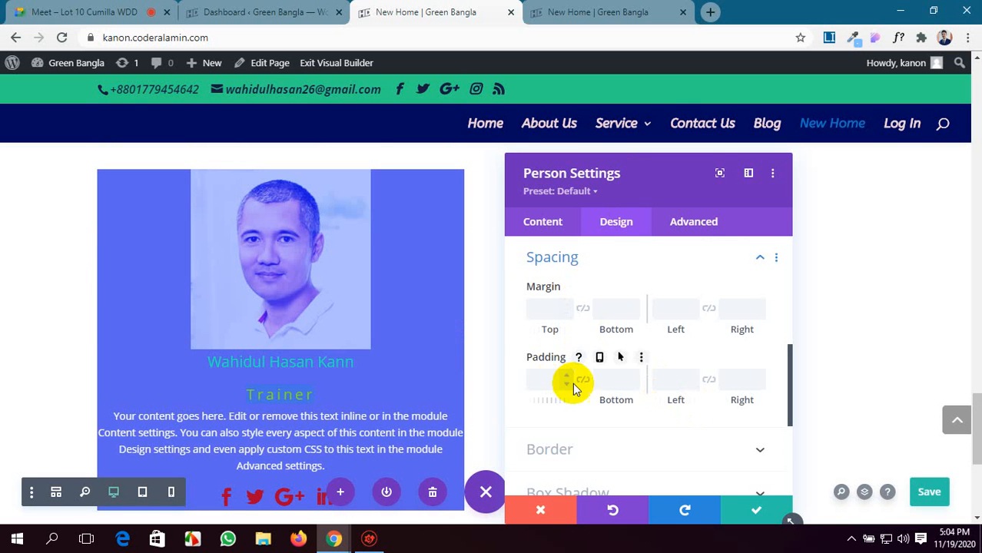
pyautogui.click(543, 384)
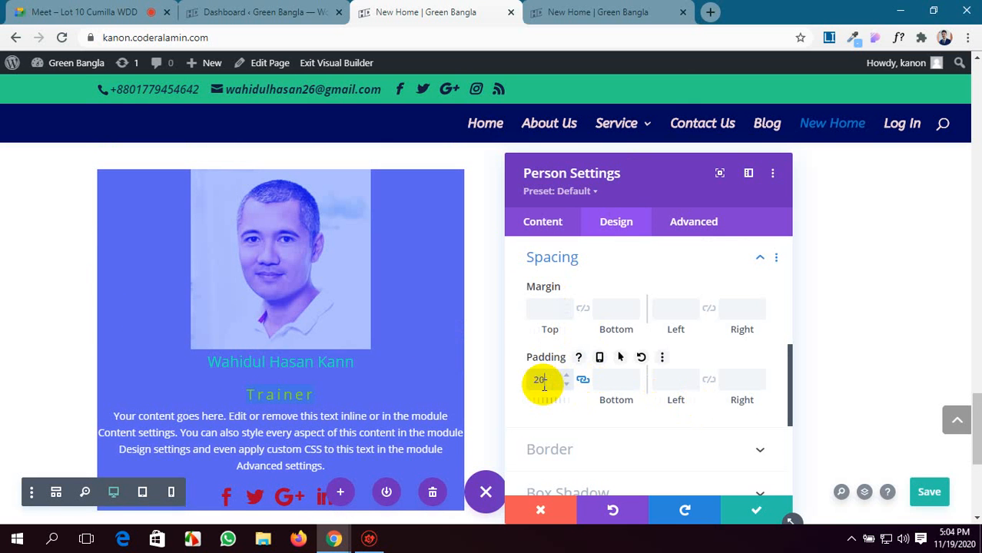
pyautogui.write('20')
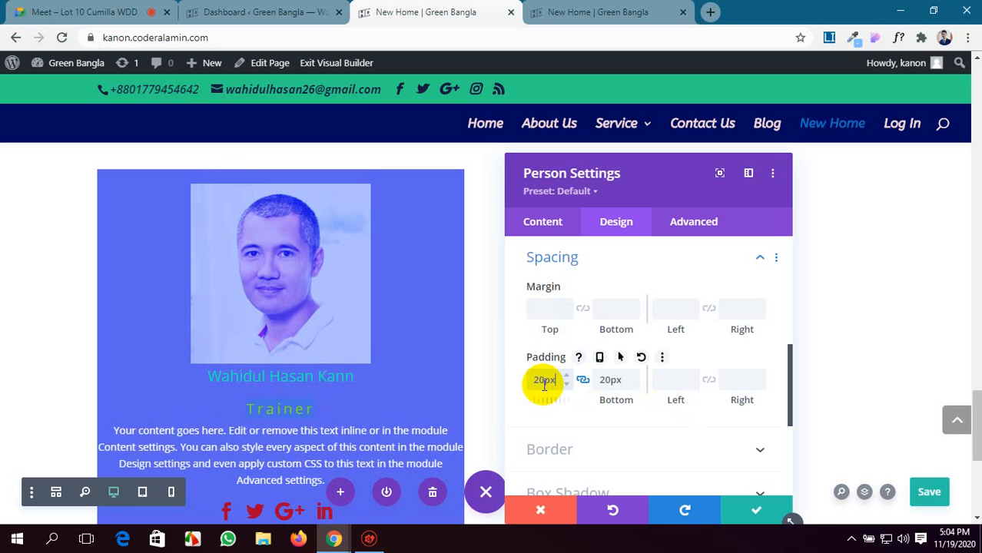
pyautogui.click(708, 381)
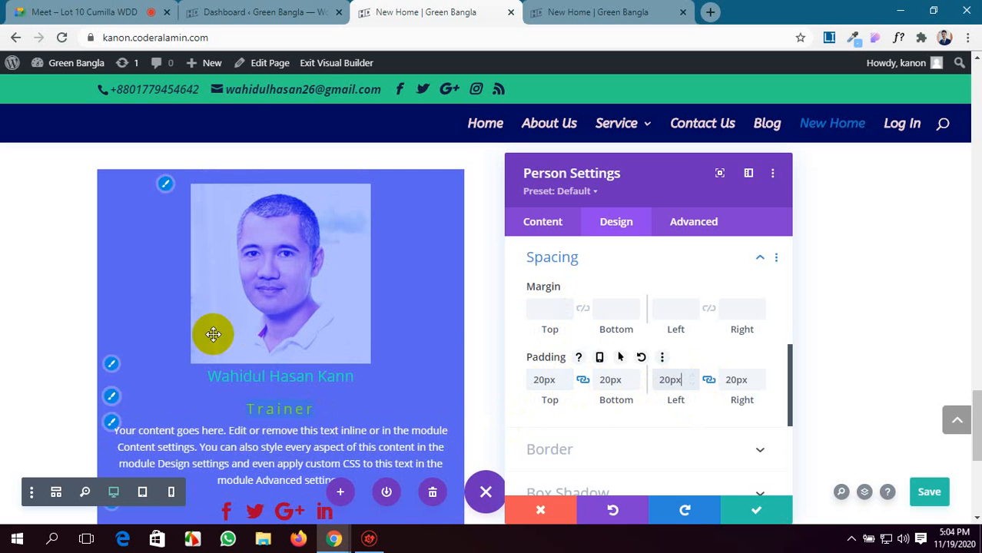
pyautogui.scroll(-2, 261, 326)
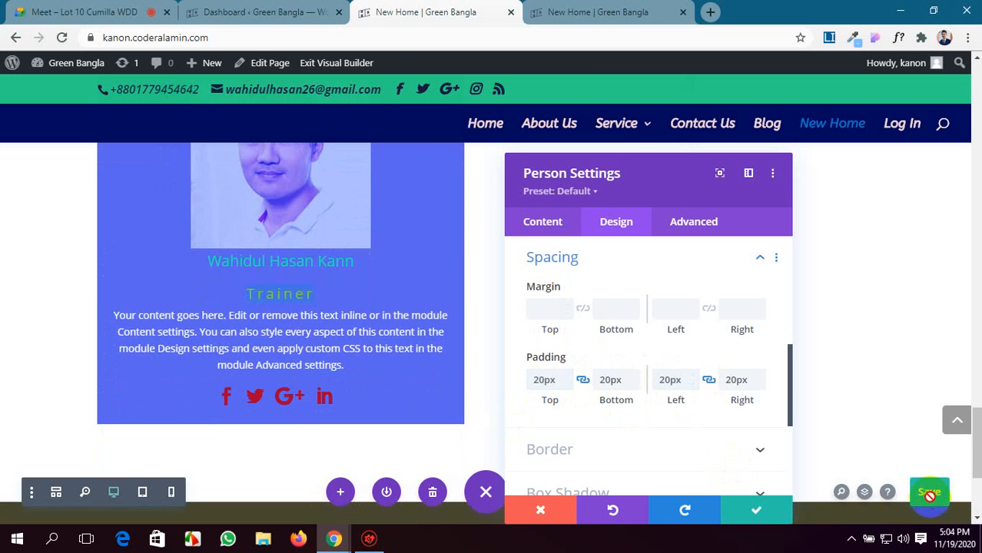
# Reload the live New Home page and examine the Person module's layout, text and social icons.
pyautogui.click(587, 12)
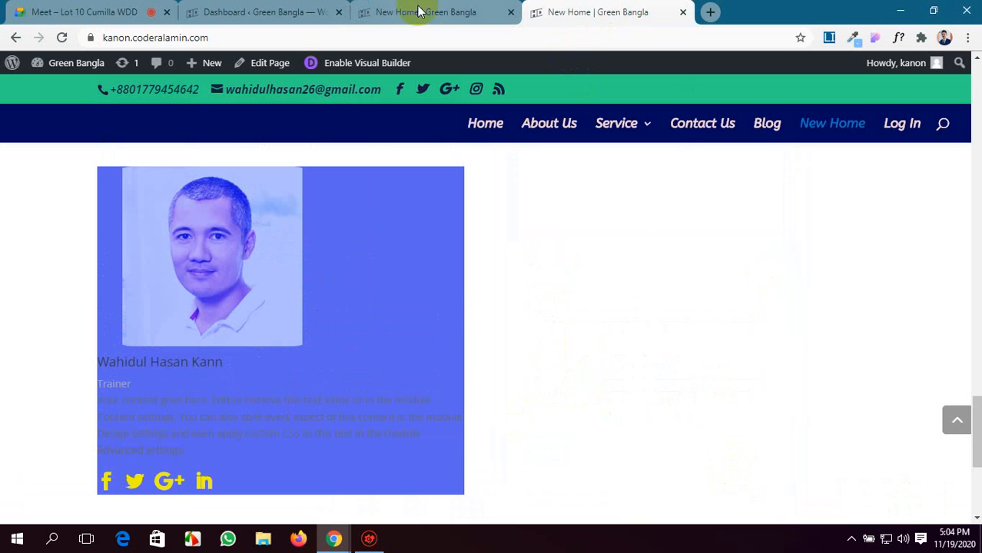
pyautogui.click(63, 38)
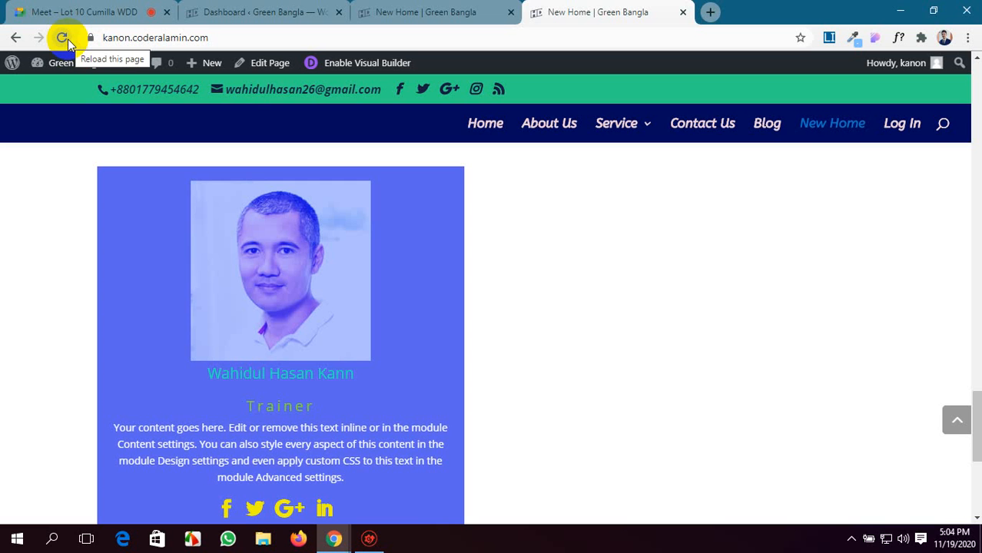
pyautogui.scroll(-2, 346, 320)
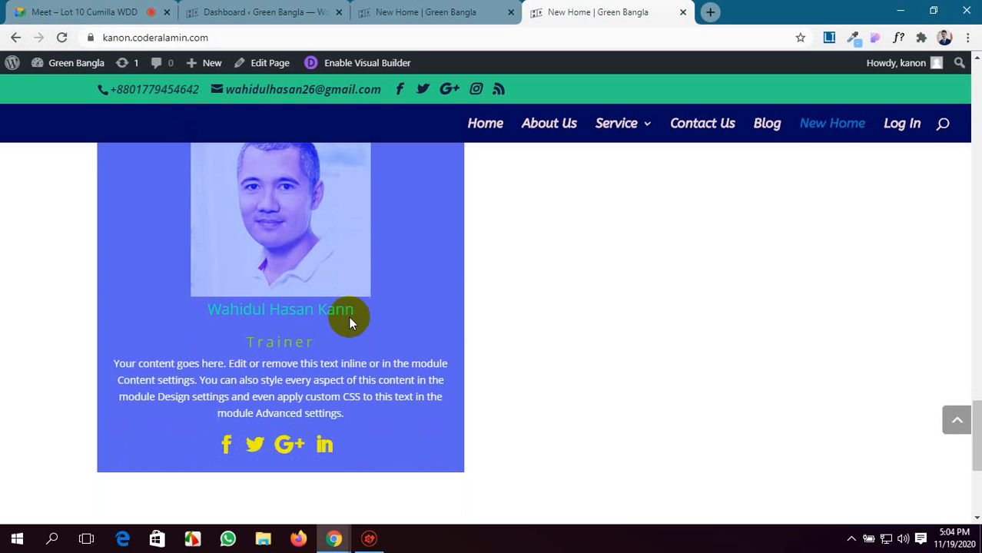
pyautogui.scroll(1, 355, 335)
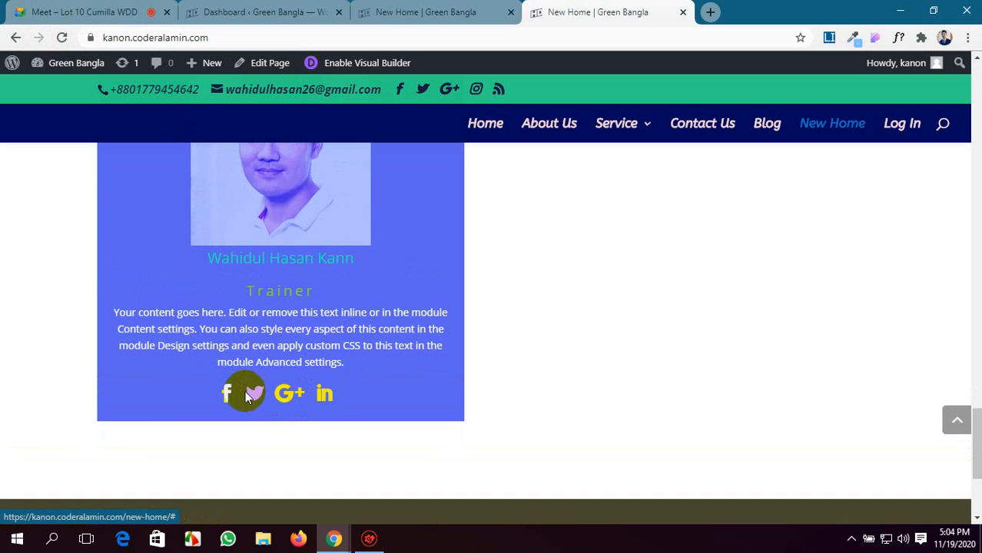
pyautogui.scroll(3, 265, 214)
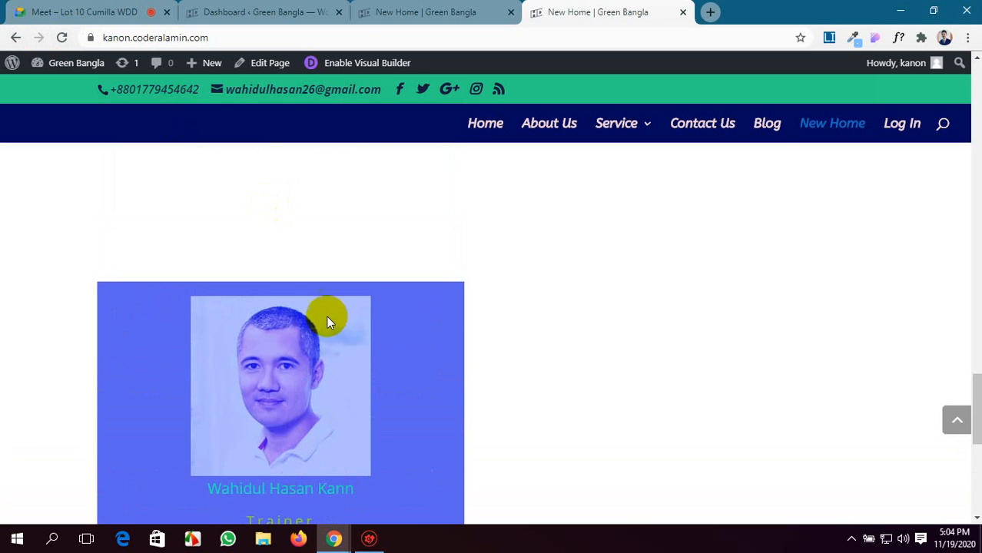
# Apply the Person module's settings in the visual builder and reopen them at the advanced Custom CSS options.
pyautogui.click(426, 11)
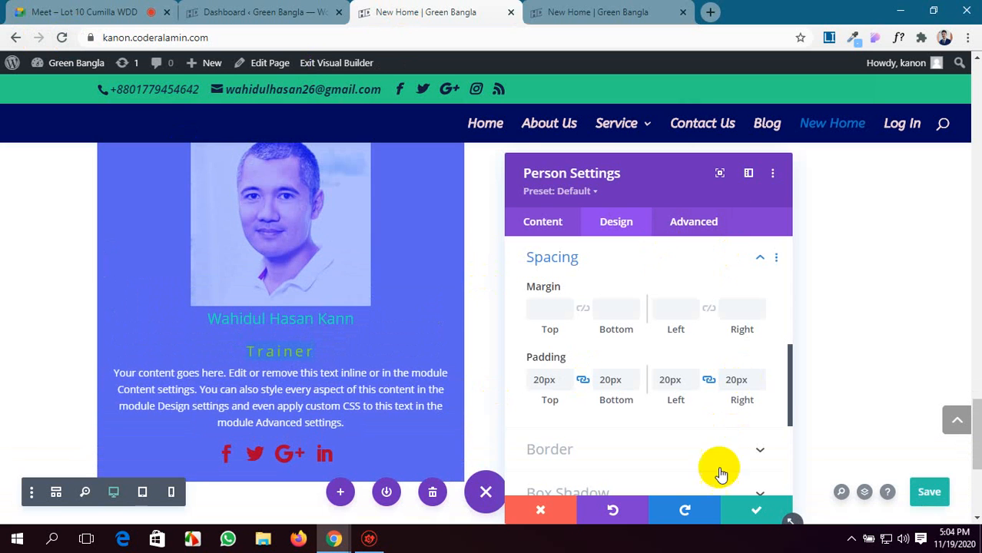
pyautogui.click(745, 508)
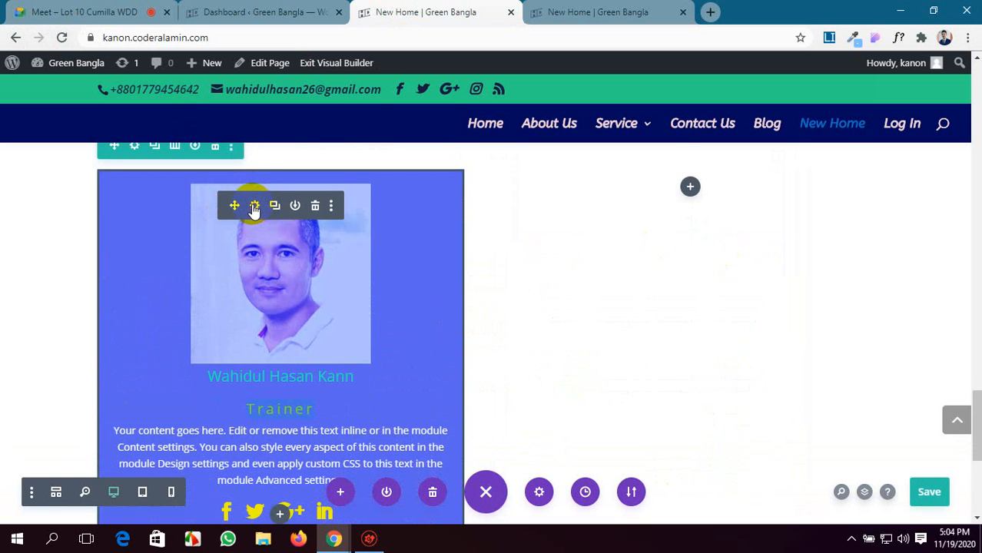
pyautogui.click(255, 206)
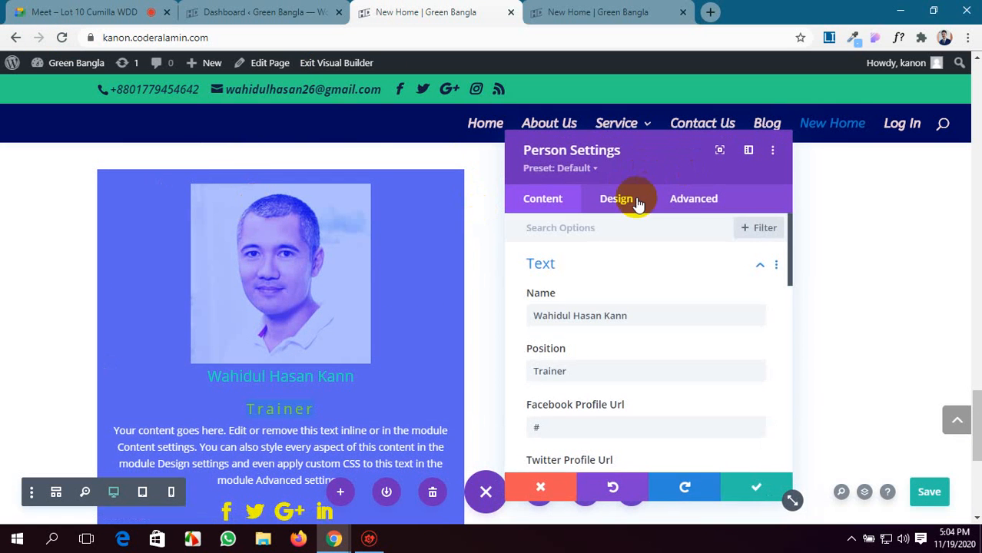
pyautogui.click(692, 200)
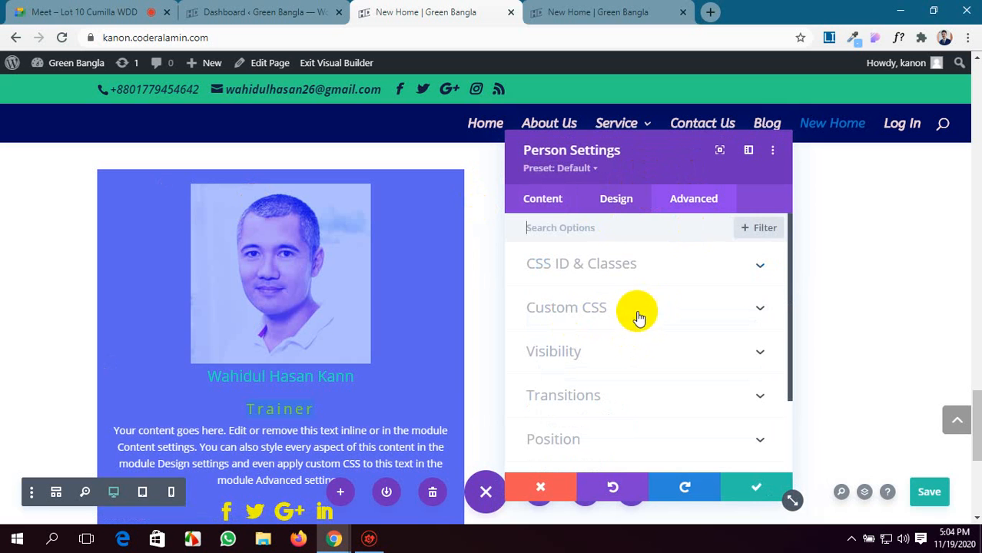
pyautogui.click(735, 306)
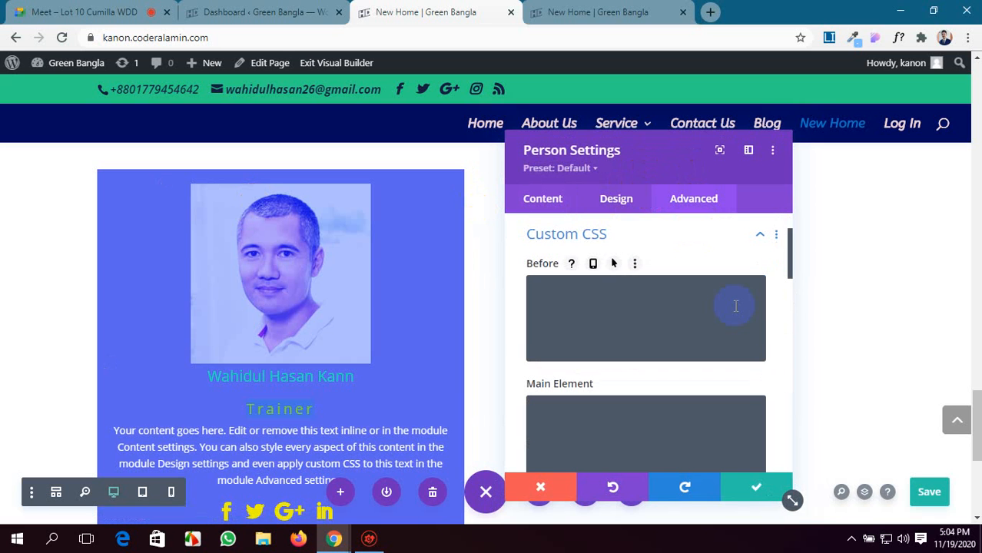
# Examine the Before, Main Element, After, Member Image, Member Description and Title custom CSS fields alongside the module preview.
pyautogui.scroll(-3, 584, 326)
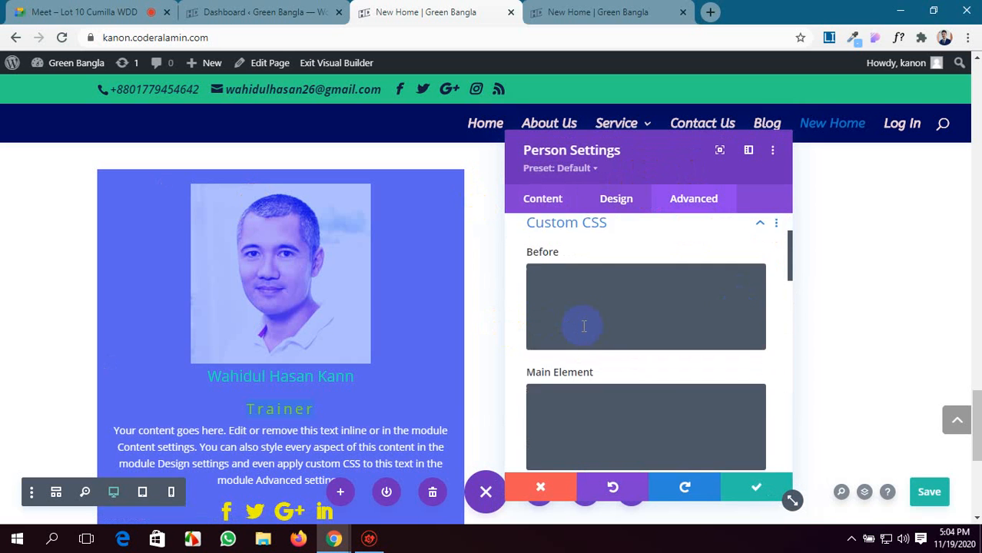
pyautogui.scroll(2, 584, 326)
pyautogui.scroll(3, 584, 326)
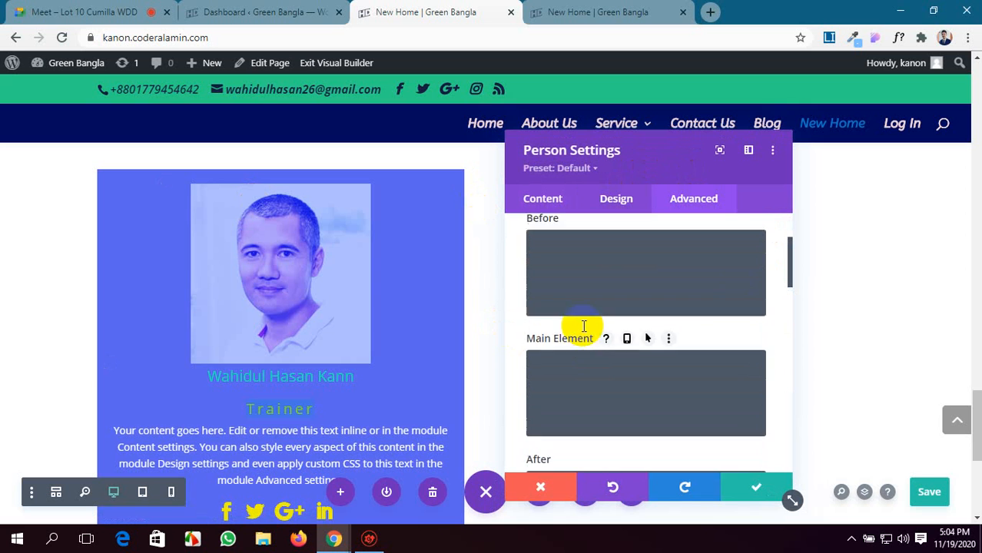
pyautogui.click(579, 308)
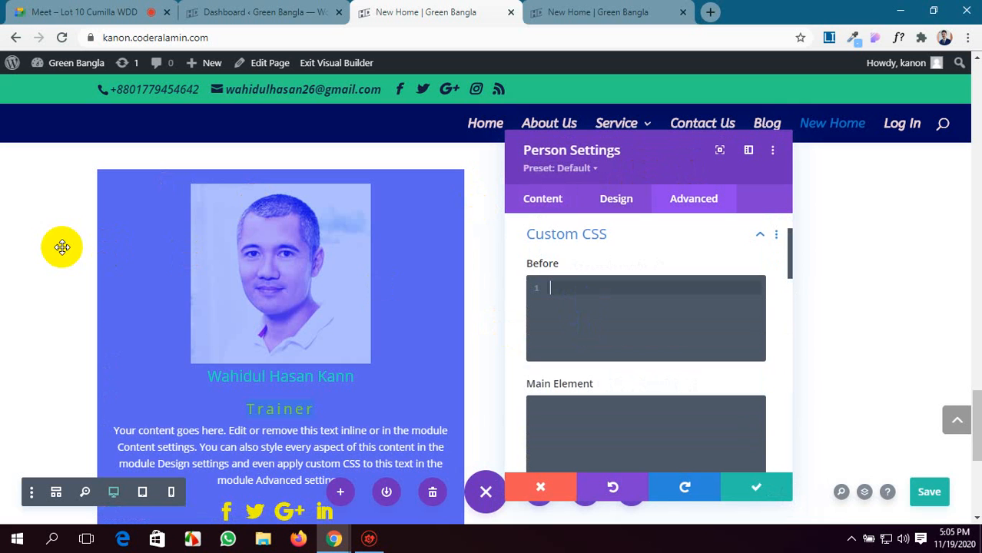
pyautogui.scroll(-1, 558, 454)
pyautogui.click(628, 346)
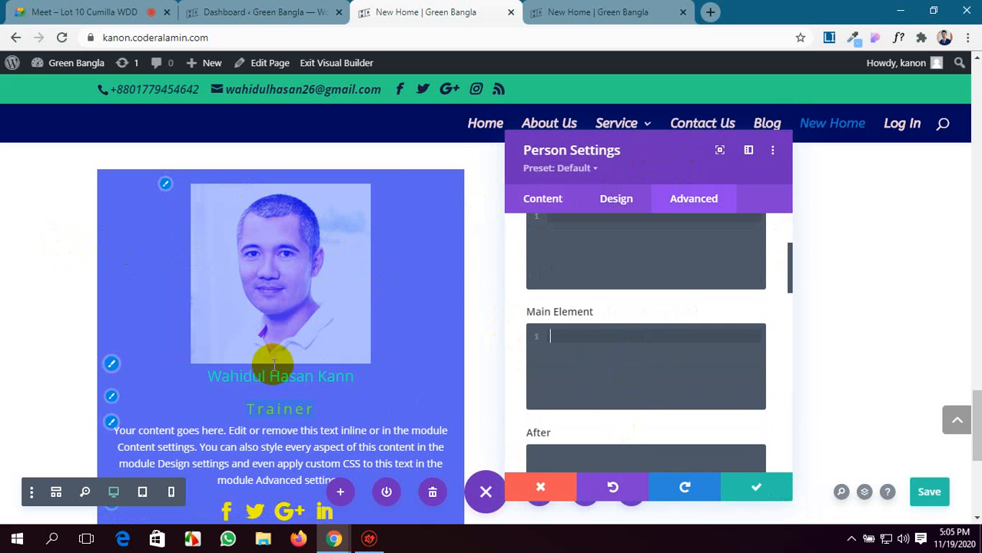
pyautogui.scroll(-2, 760, 438)
pyautogui.click(596, 349)
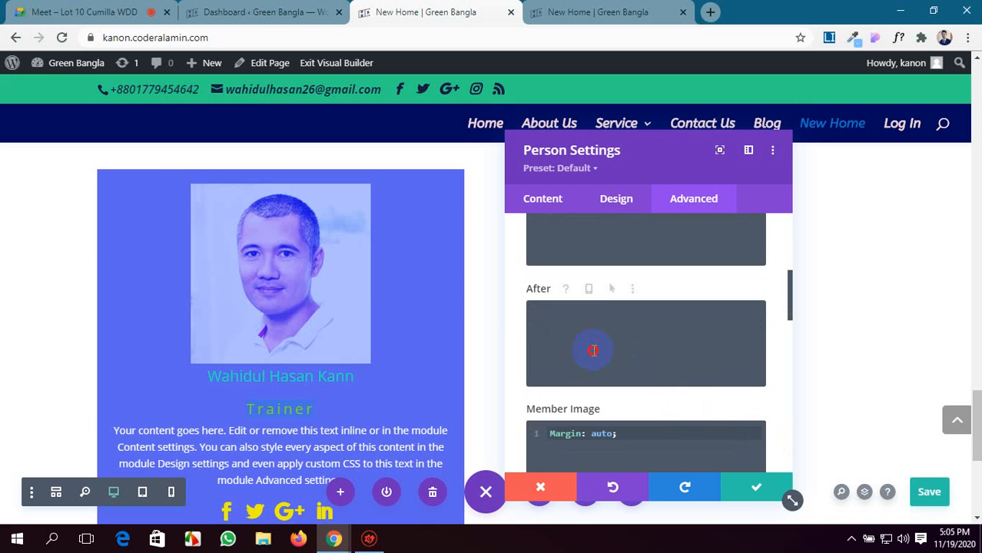
pyautogui.scroll(-2, 645, 346)
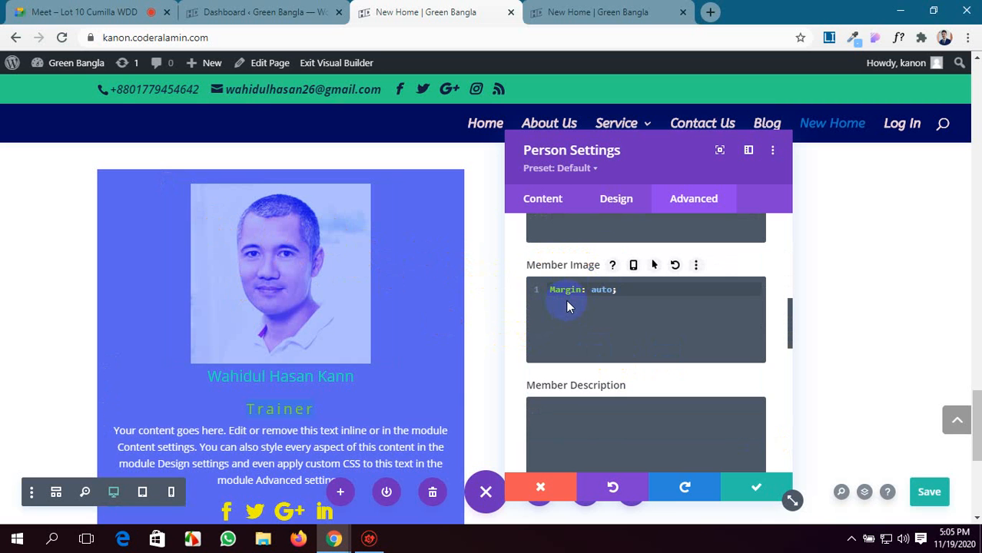
pyautogui.hotkey('ctrl', 's')
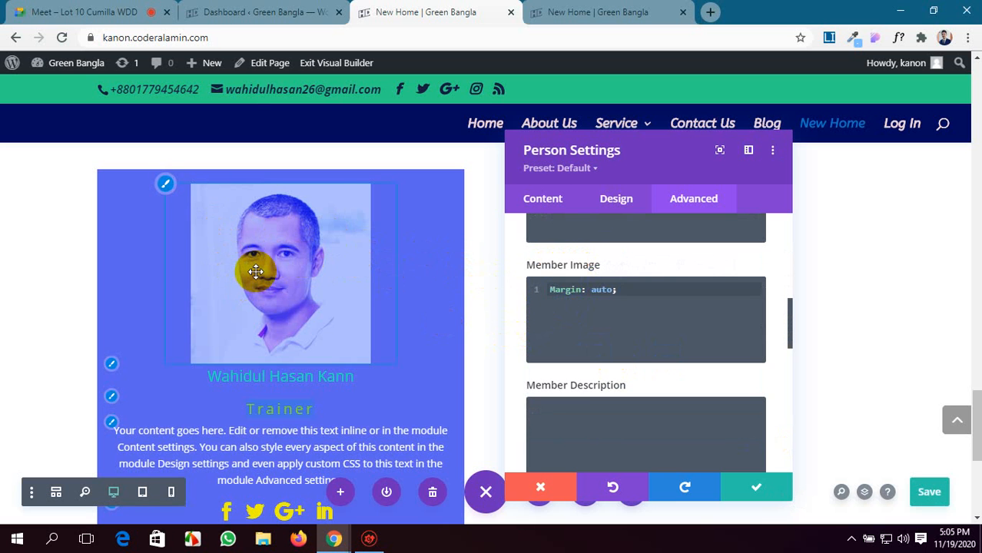
pyautogui.scroll(-3, 679, 459)
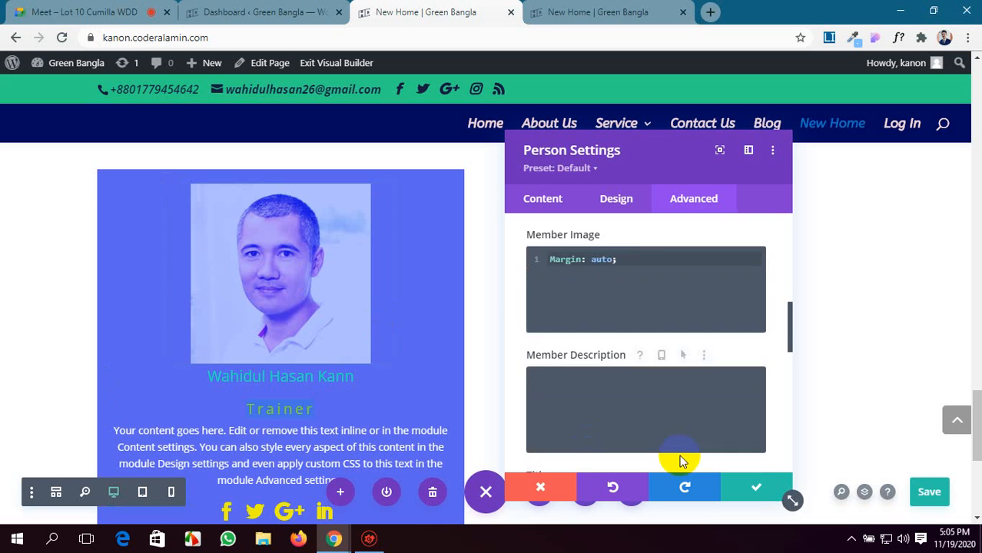
pyautogui.scroll(1, 543, 295)
pyautogui.scroll(1, 537, 323)
pyautogui.scroll(-2, 531, 350)
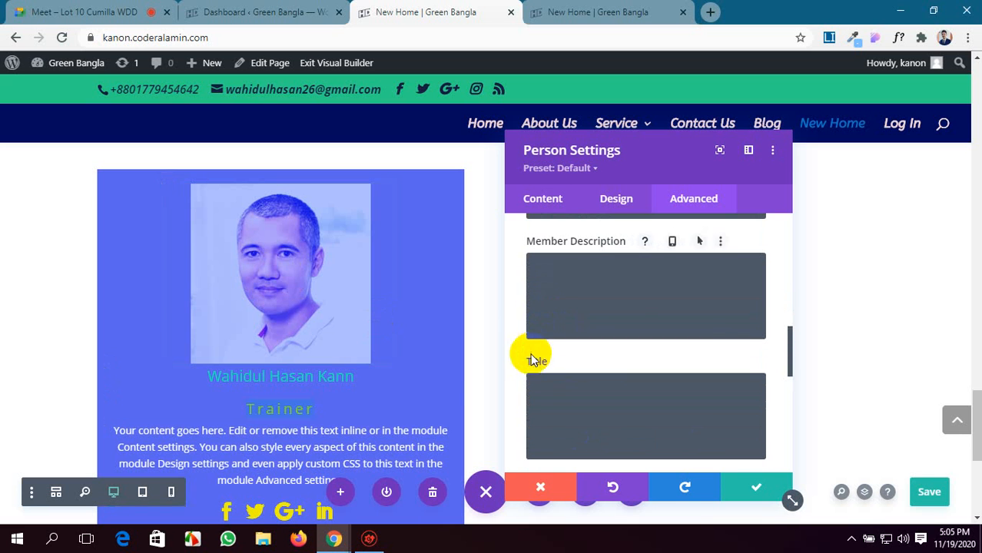
pyautogui.scroll(-1, 243, 444)
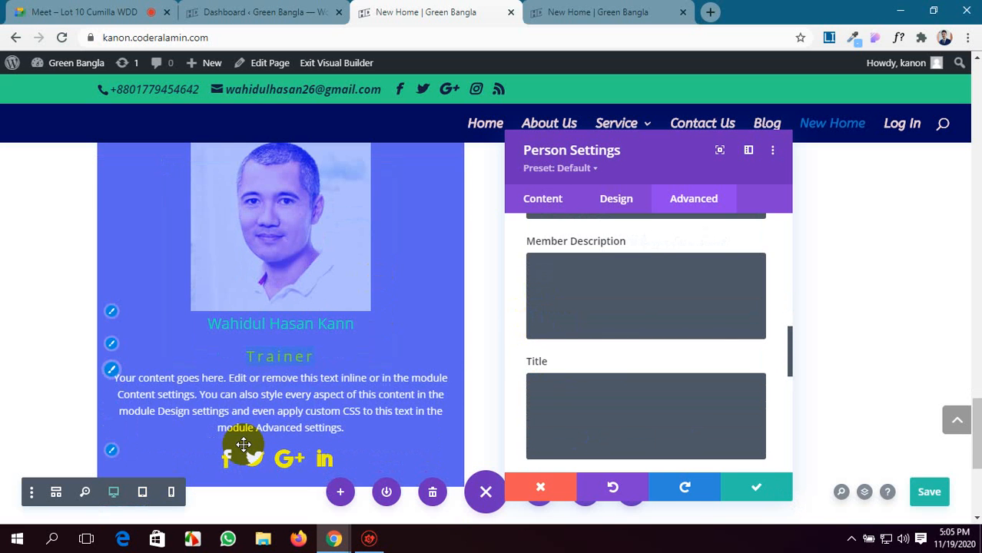
# Try the declaration color: red in the Member Description custom CSS and clear the field again.
pyautogui.click(542, 288)
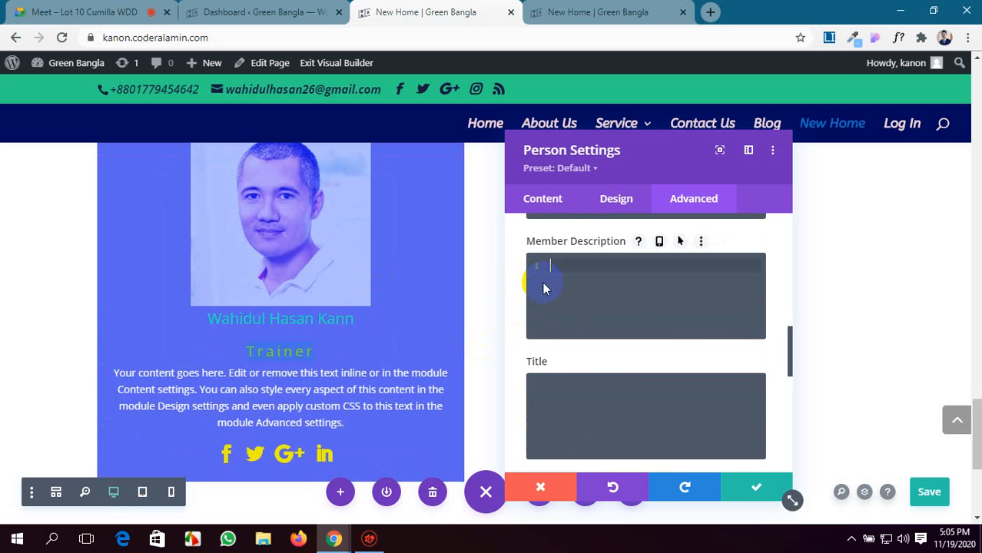
pyautogui.write('color: red;')
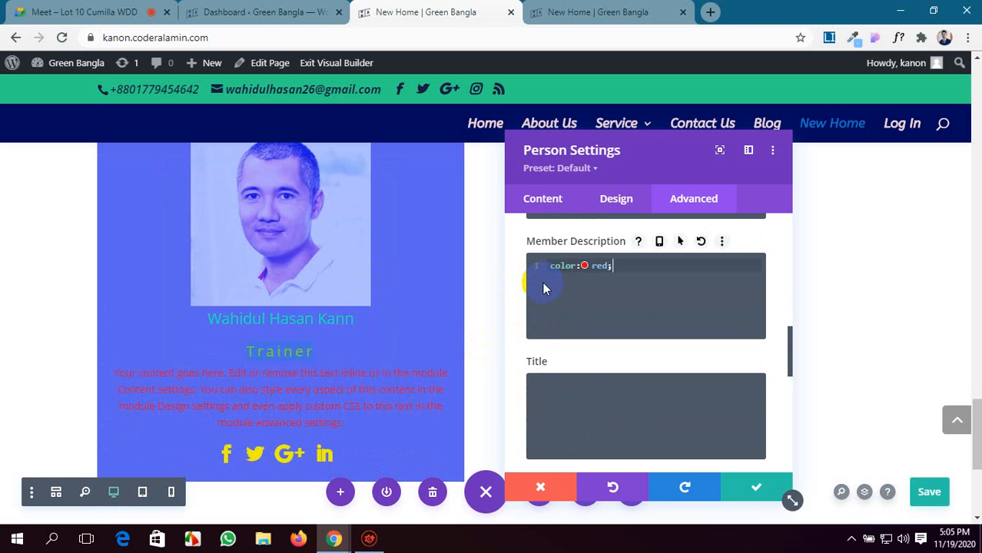
pyautogui.press('BackSpace')
pyautogui.press('BackSpace')
pyautogui.press('BackSpace')
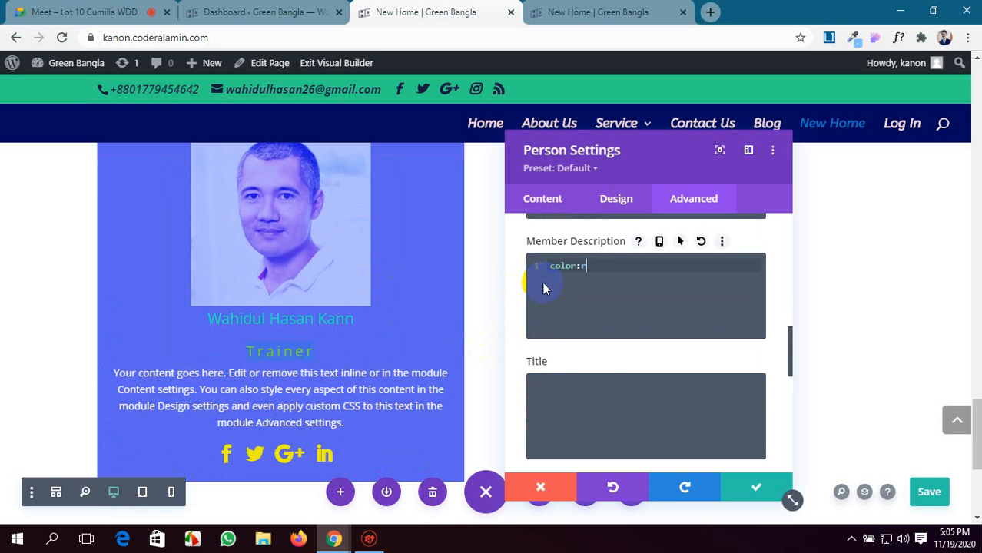
pyautogui.press('BackSpace')
pyautogui.click(553, 384)
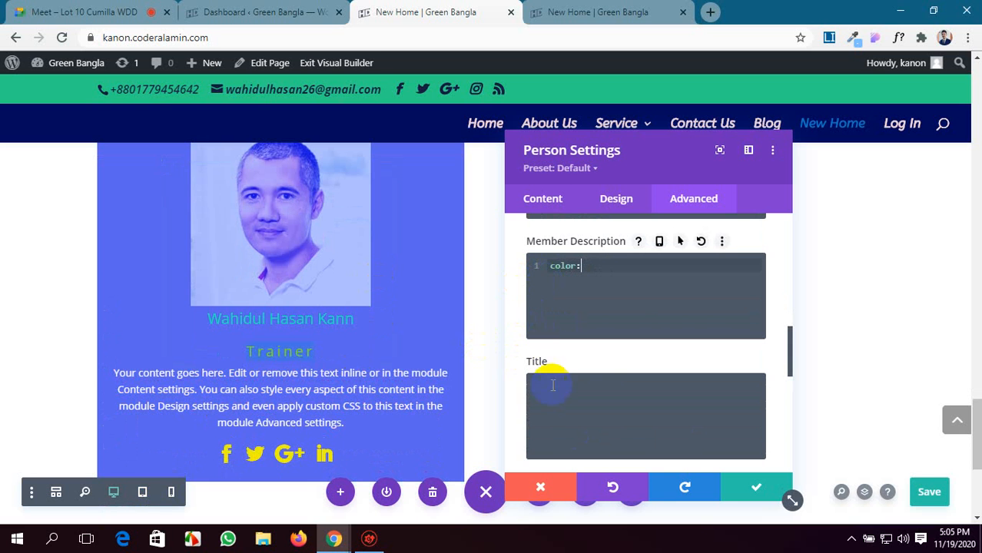
pyautogui.tripleClick(593, 266)
pyautogui.press('BackSpace')
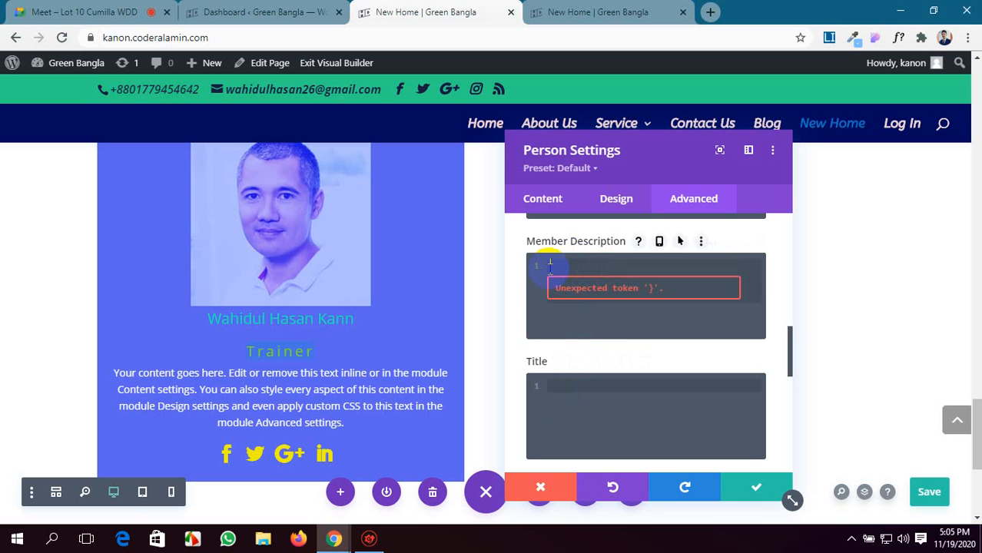
# Add background-color: red; to the Person module's Title custom CSS.
pyautogui.click(553, 387)
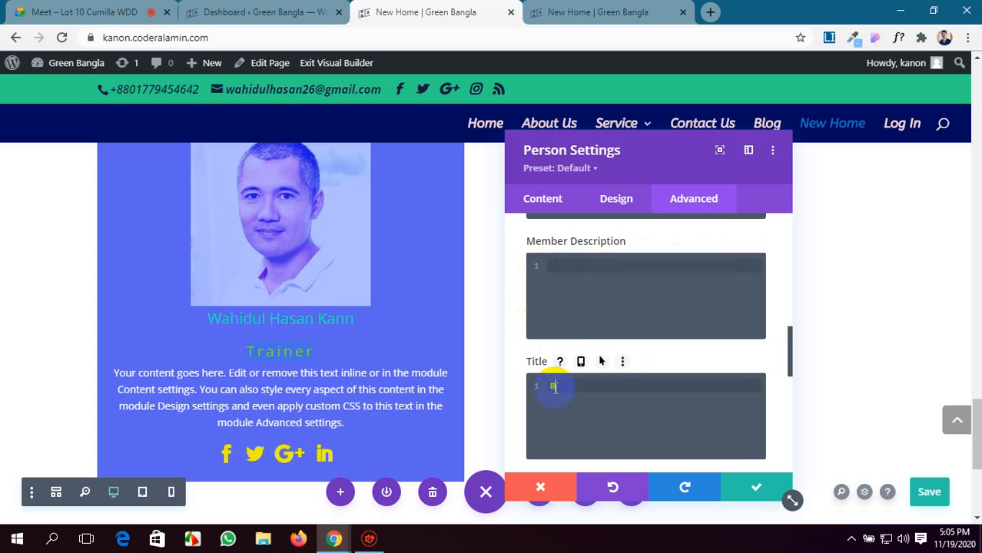
pyautogui.write('back')
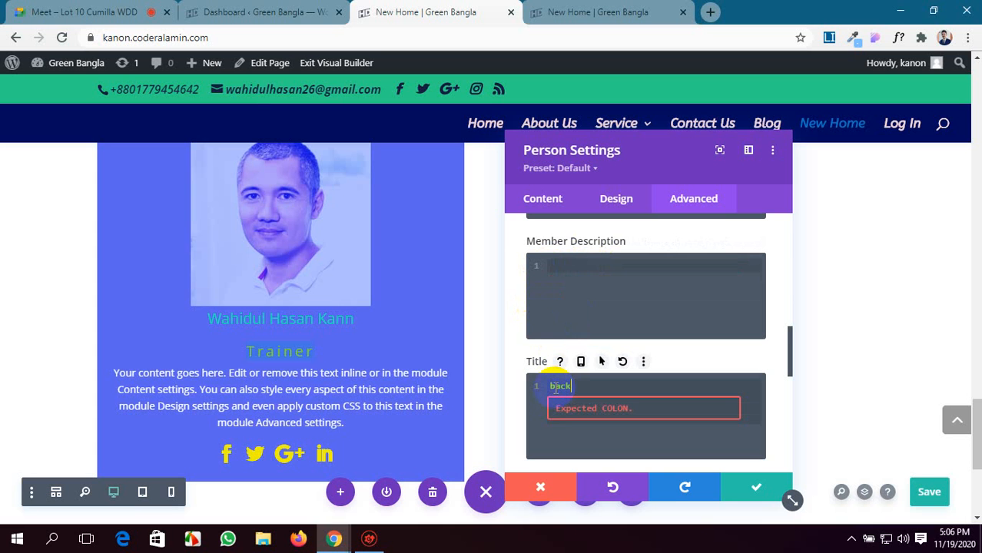
pyautogui.write('ground-color: red;')
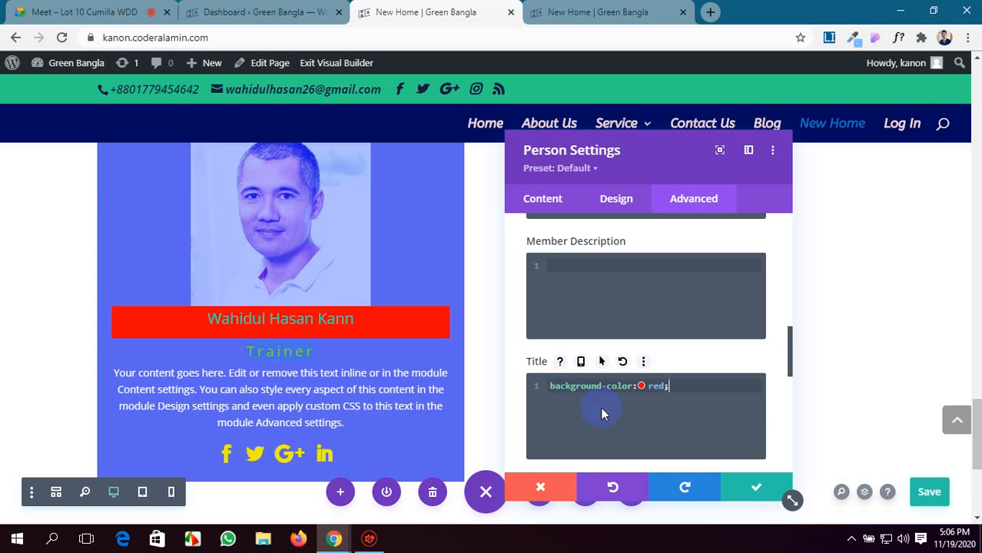
# Add border-radius:20px; on a second line of the Title custom CSS.
pyautogui.press('Return')
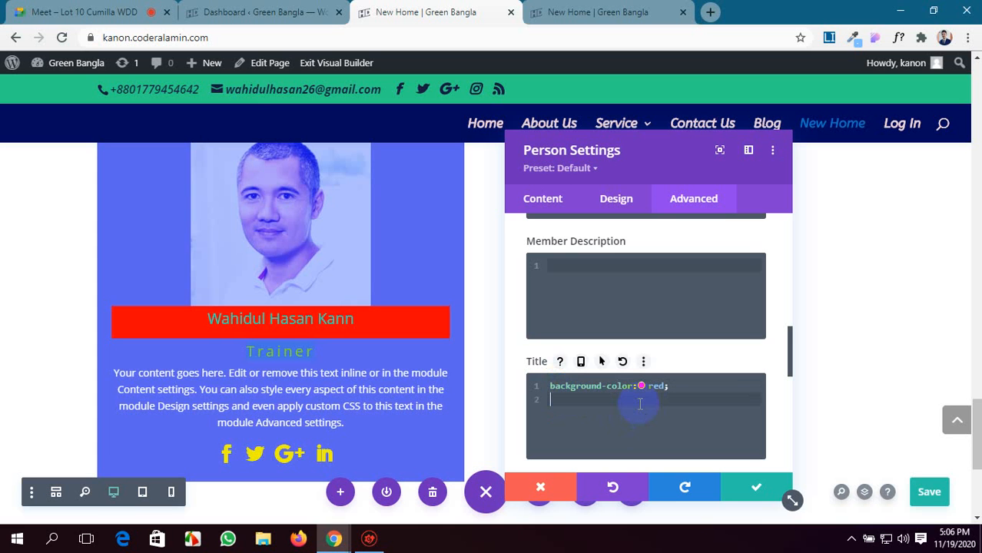
pyautogui.hotkey('ctrl', 's')
pyautogui.write('border')
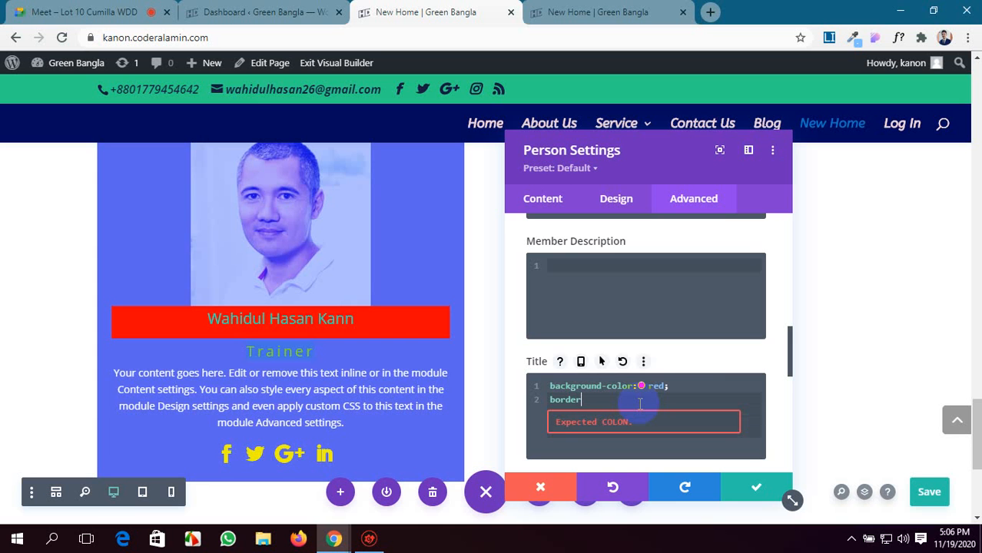
pyautogui.write('-radius:')
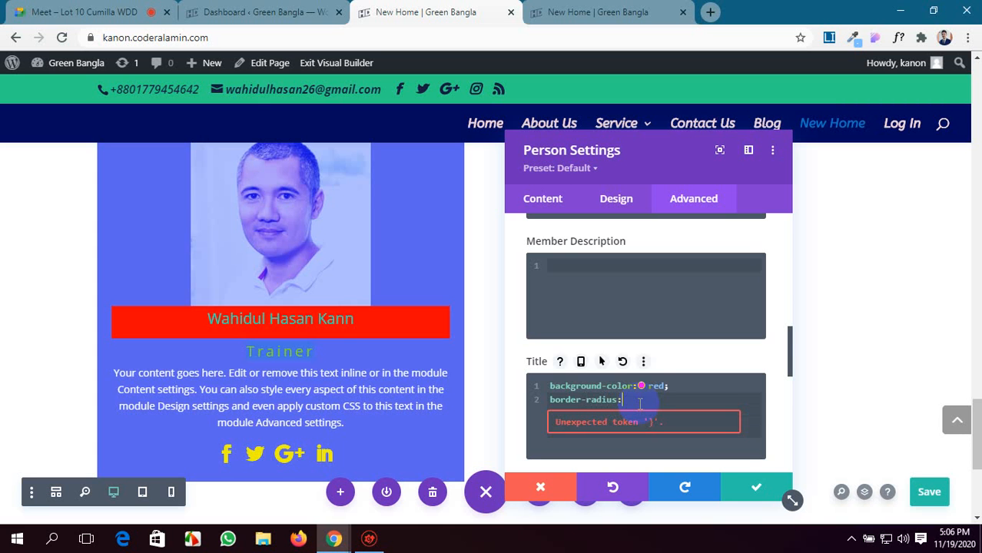
pyautogui.write('20px;')
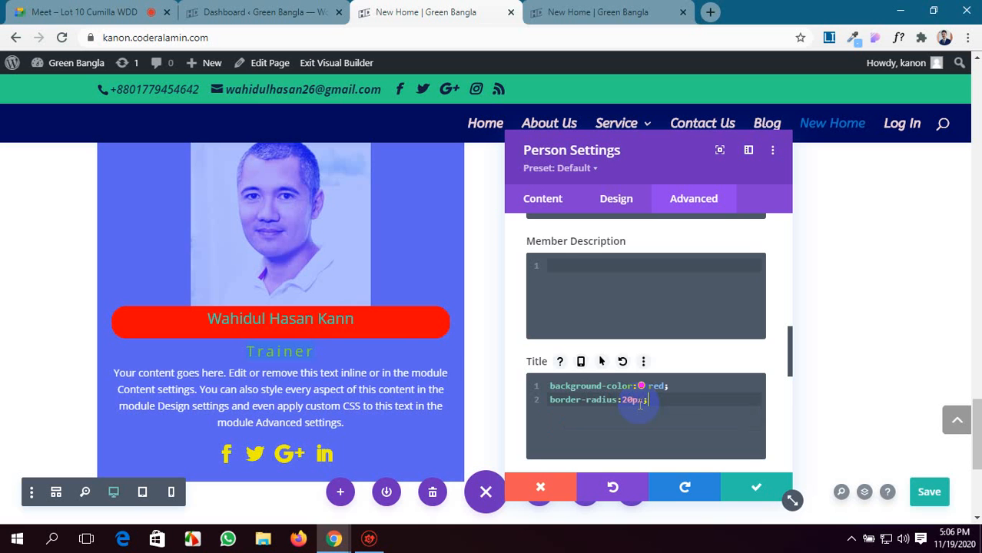
# Add margin-top:10px; on a third line of the Title custom CSS.
pyautogui.press('Return')
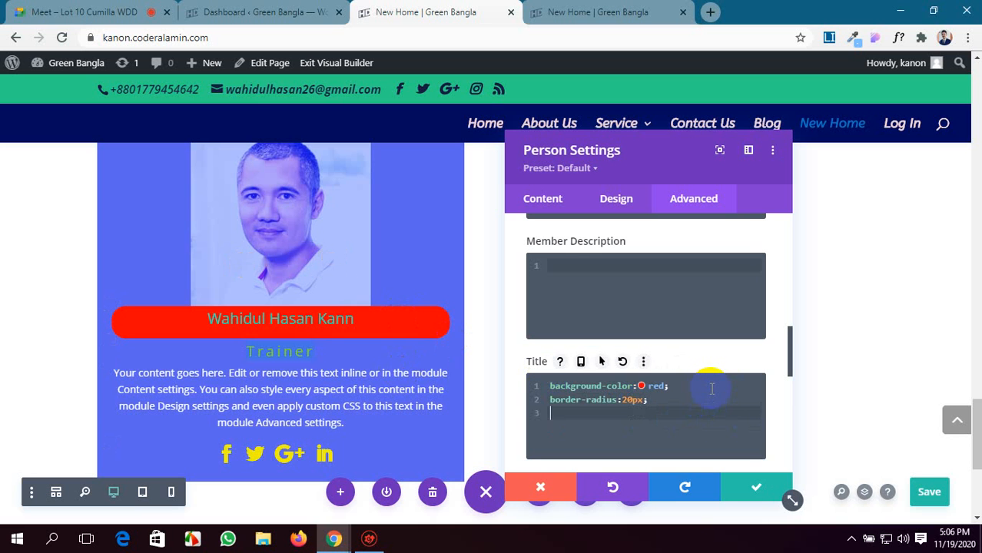
pyautogui.write('margin-top:10px;')
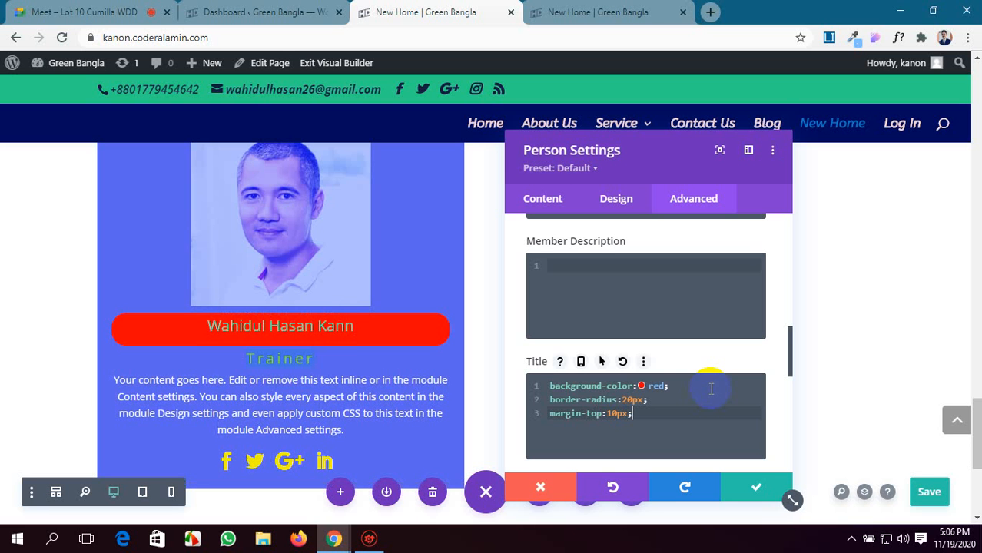
# Add background-color:orange; to the Person module's Member Social Links custom CSS.
pyautogui.scroll(-3, 718, 406)
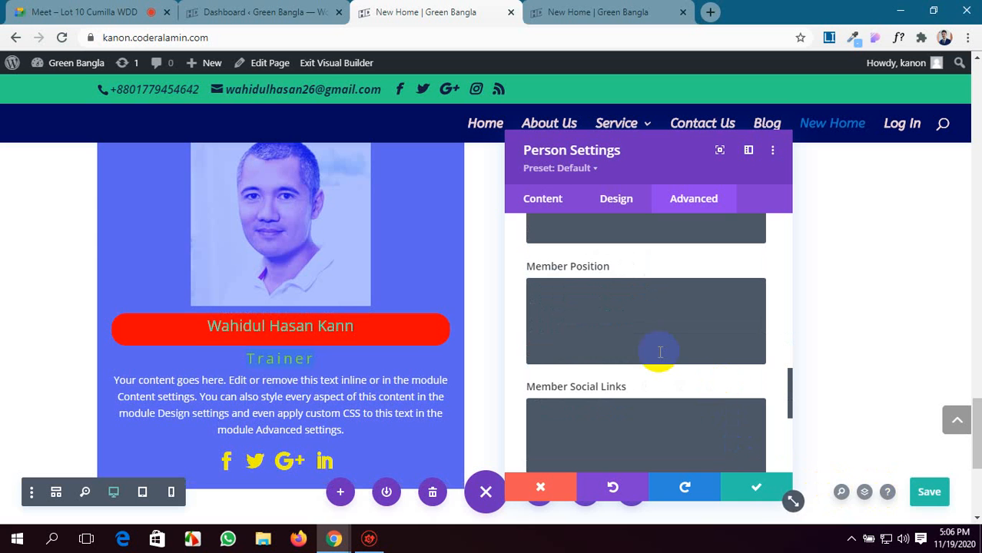
pyautogui.scroll(-1, 658, 349)
pyautogui.scroll(-2, 281, 350)
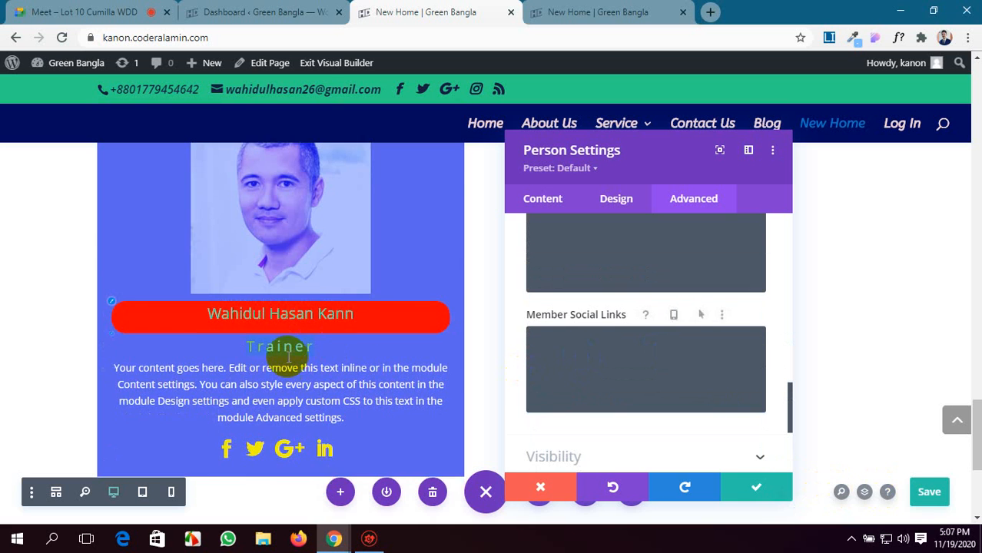
pyautogui.scroll(1, 576, 350)
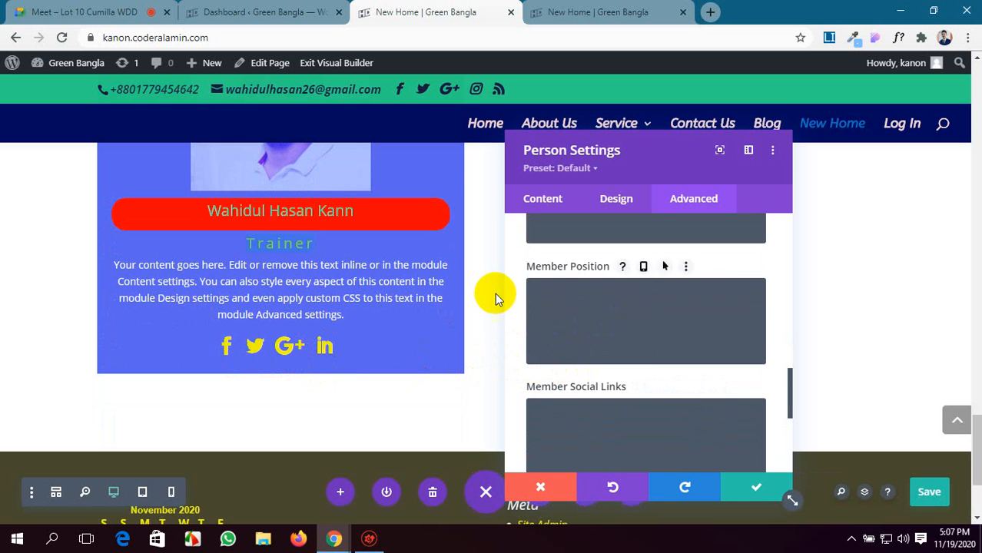
pyautogui.doubleClick(264, 297)
pyautogui.scroll(3, 657, 318)
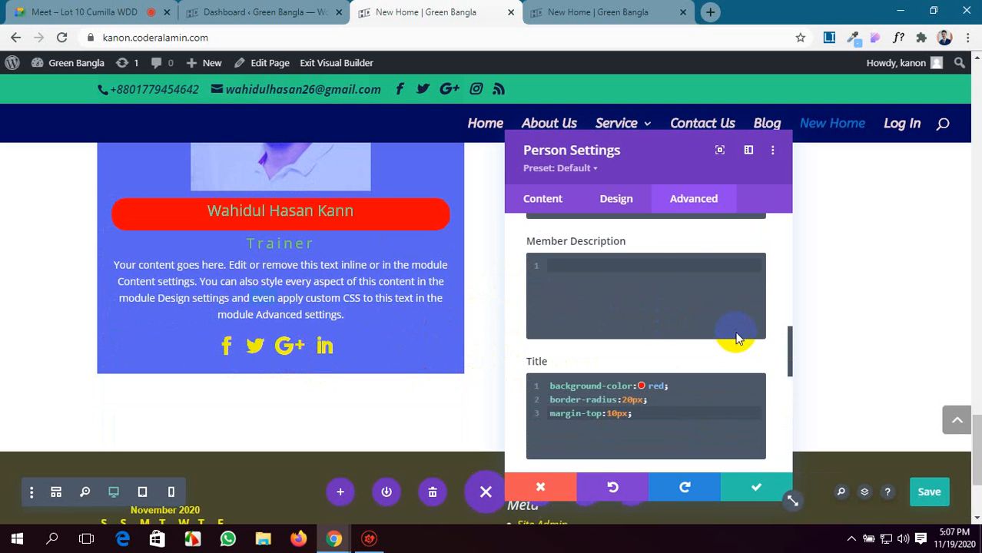
pyautogui.scroll(-6, 662, 311)
pyautogui.scroll(2, 666, 318)
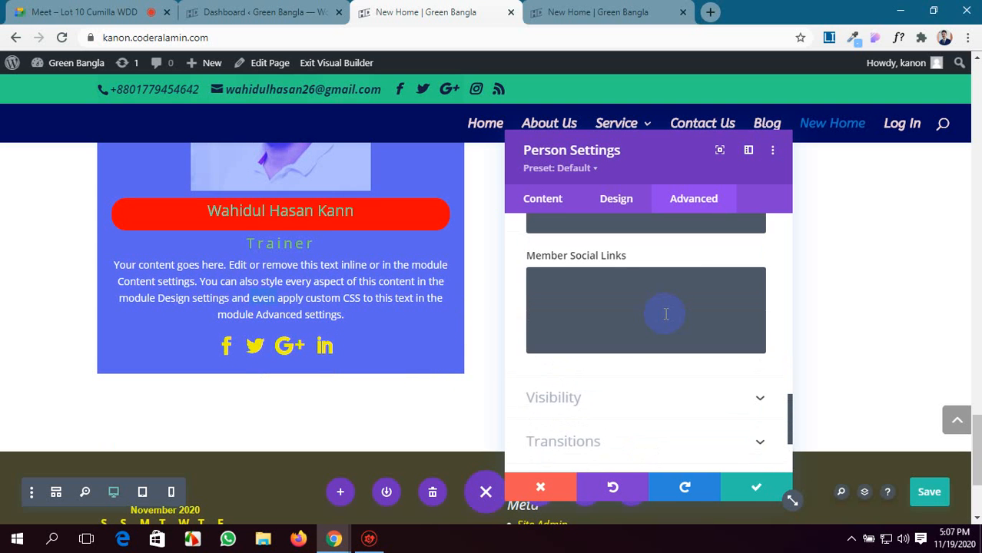
pyautogui.click(623, 280)
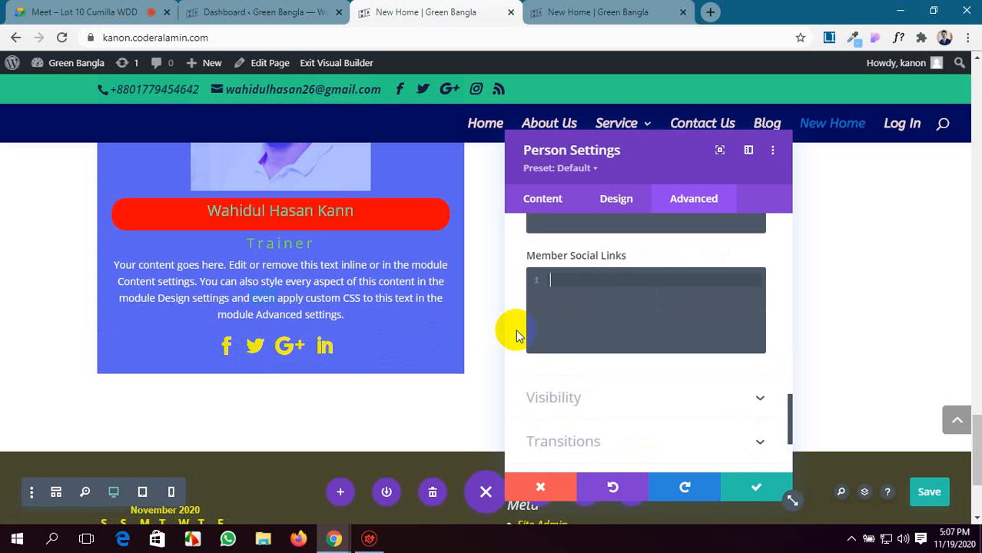
pyautogui.write('background-color:')
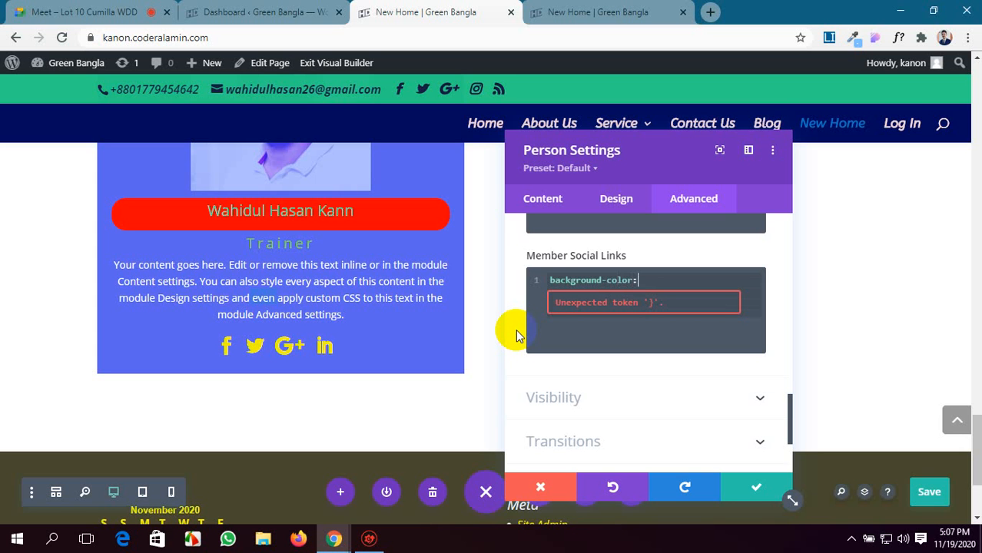
pyautogui.write('orange;')
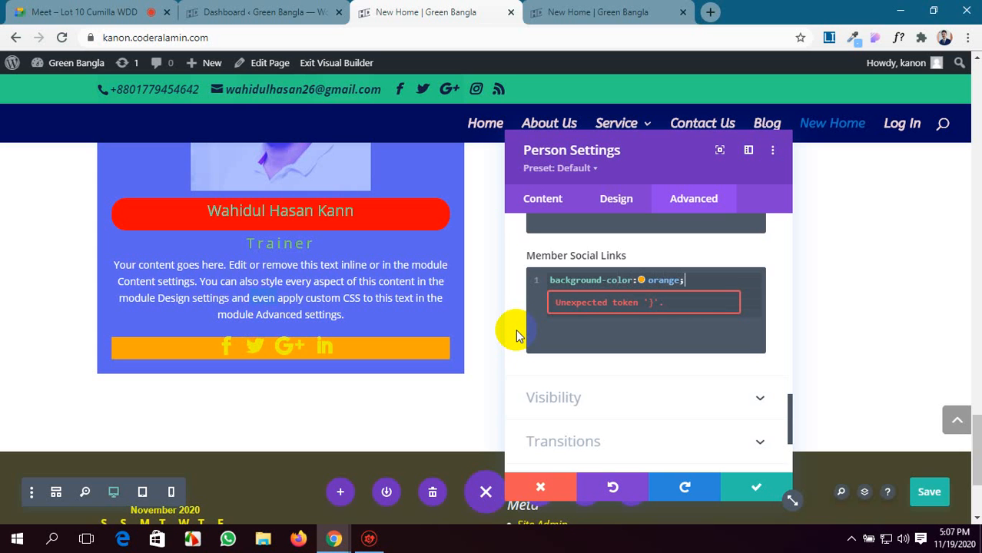
# Add padding:10px 0px; on a second line of the Member Social Links custom CSS.
pyautogui.press('Return')
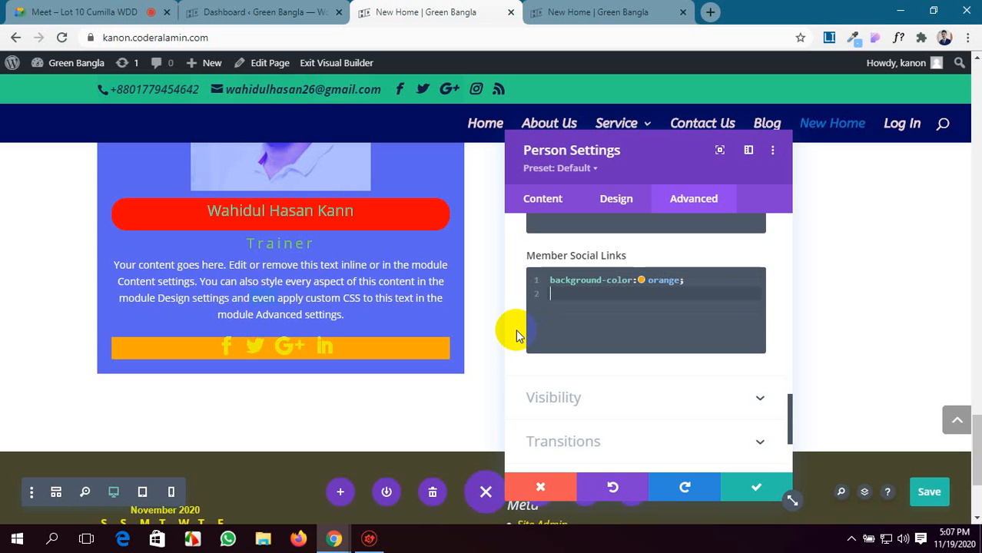
pyautogui.write('padding')
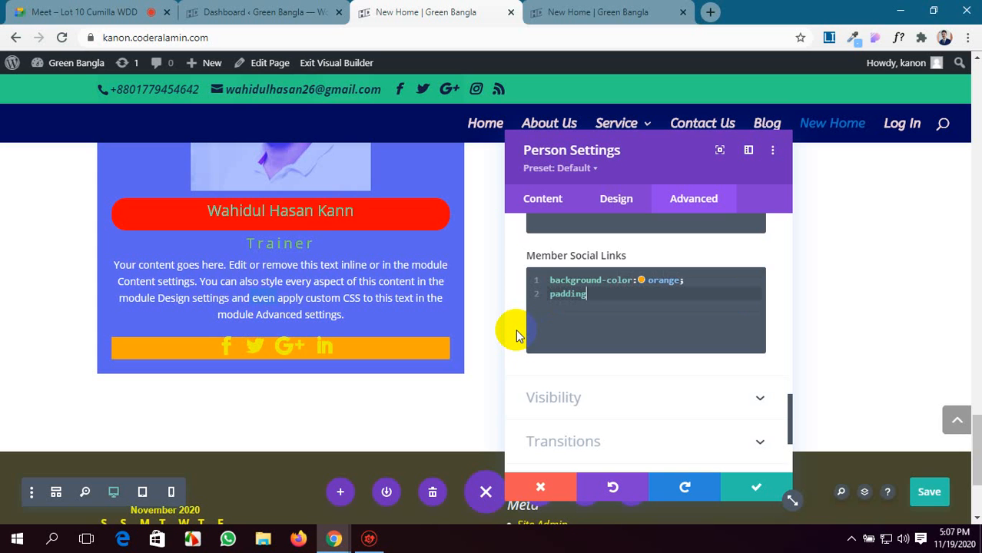
pyautogui.write(':')
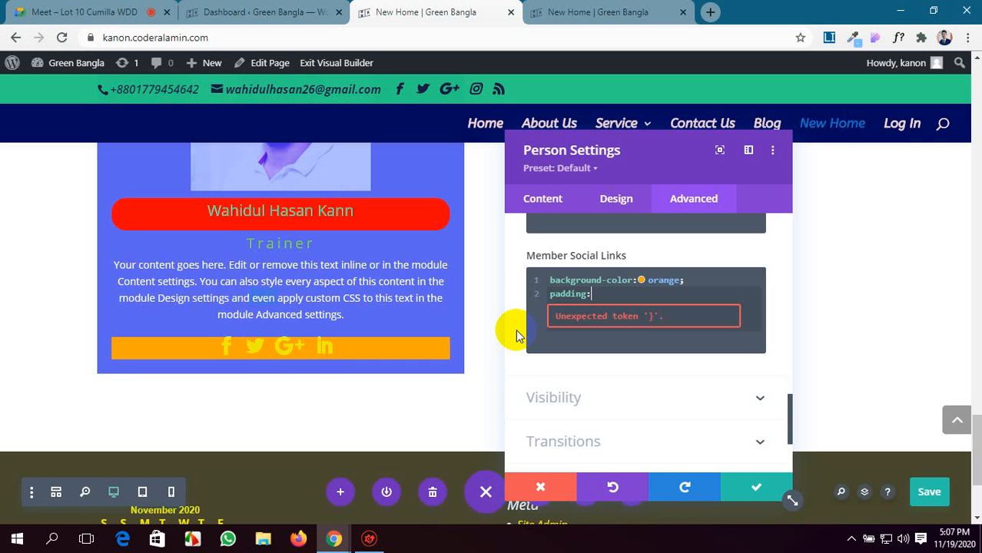
pyautogui.write('10px')
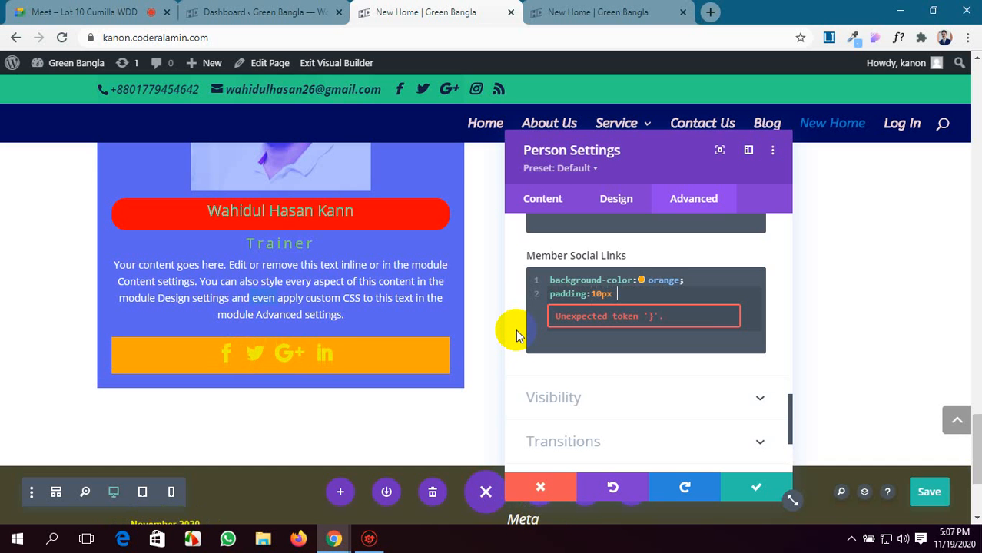
pyautogui.write(' 0px')
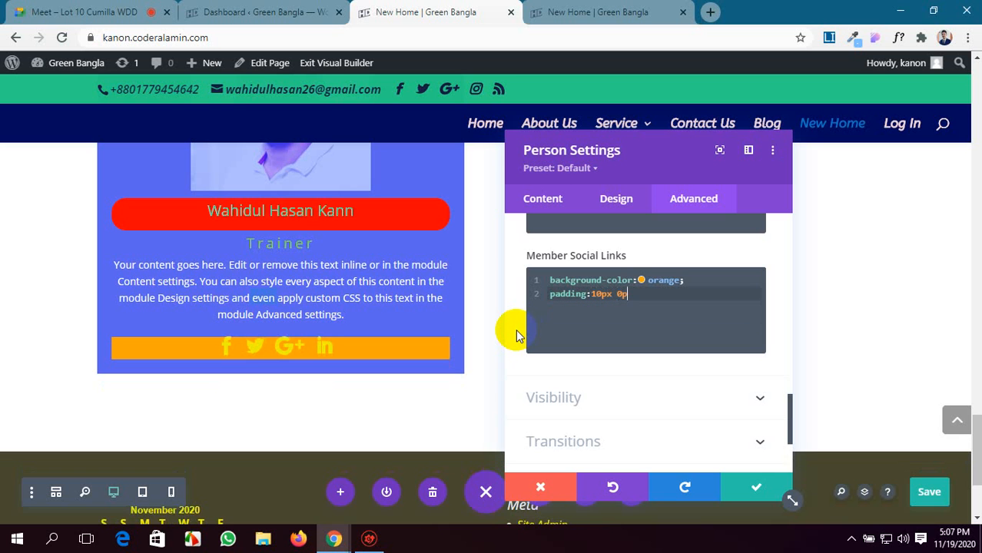
pyautogui.press('BackSpace')
pyautogui.write(';')
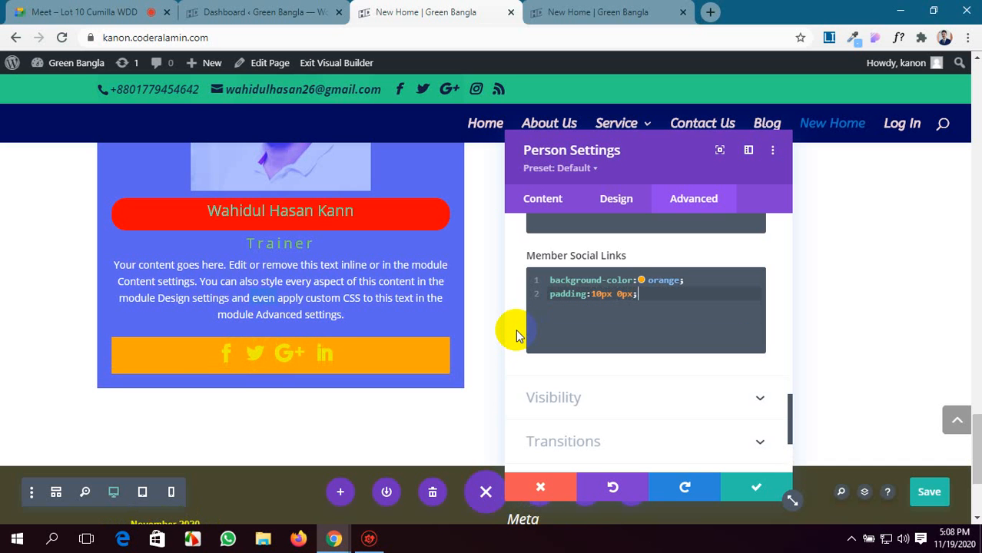
# Change the Member Social Links background-color to green and add border-radius:25px; on a third line.
pyautogui.press('Return')
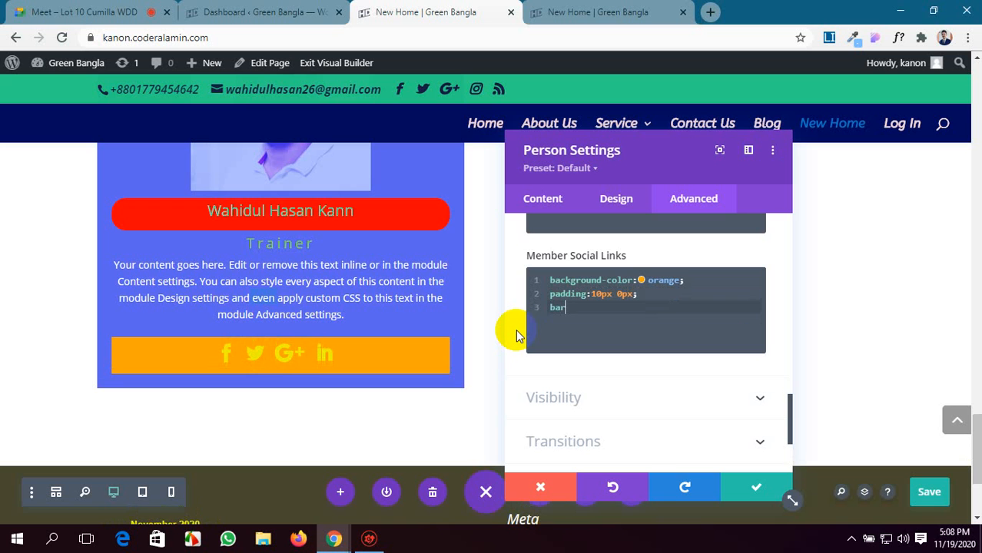
pyautogui.doubleClick(662, 280)
pyautogui.write('gr')
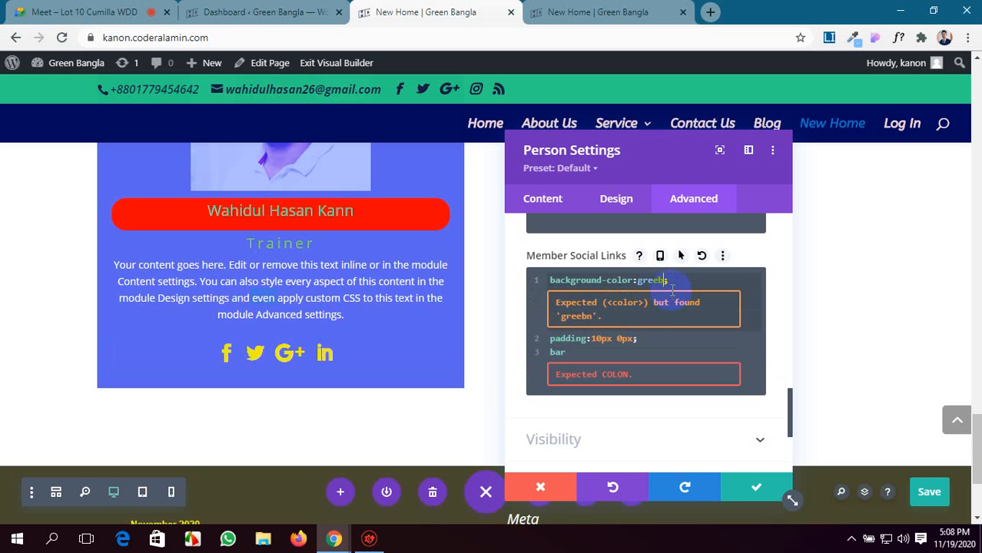
pyautogui.write('een')
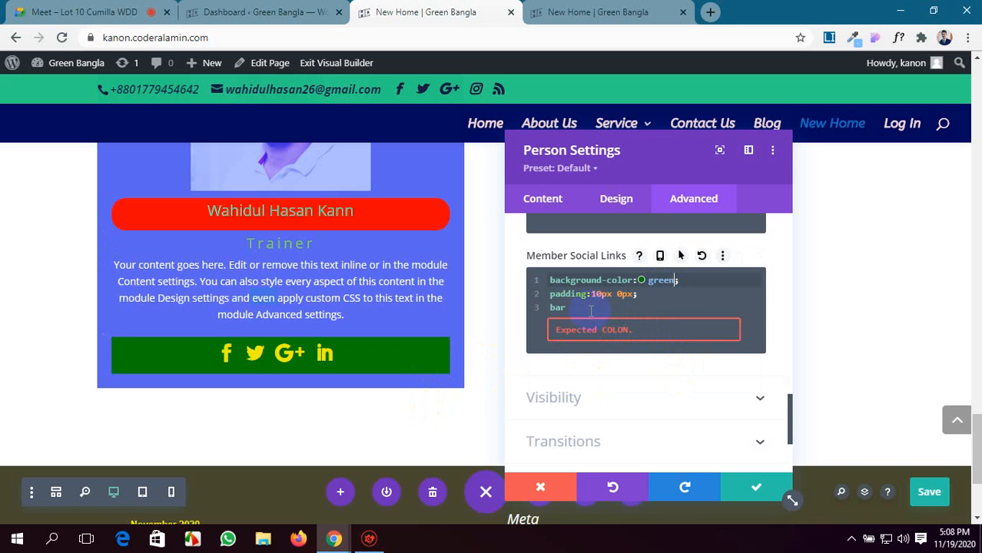
pyautogui.click(569, 307)
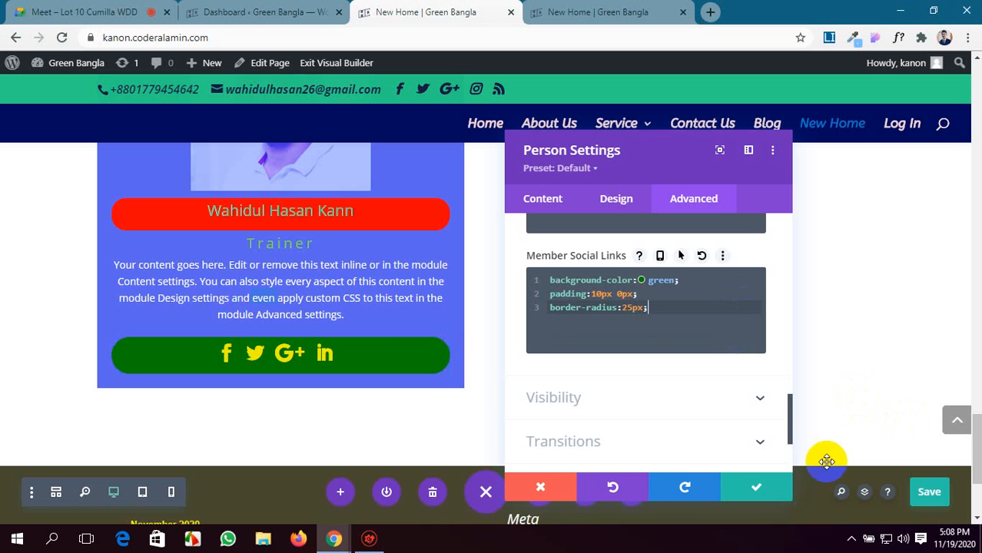
# Save the page and check the Person module's title and social links styling on the reloaded live New Home page.
pyautogui.click(929, 491)
pyautogui.click(628, 8)
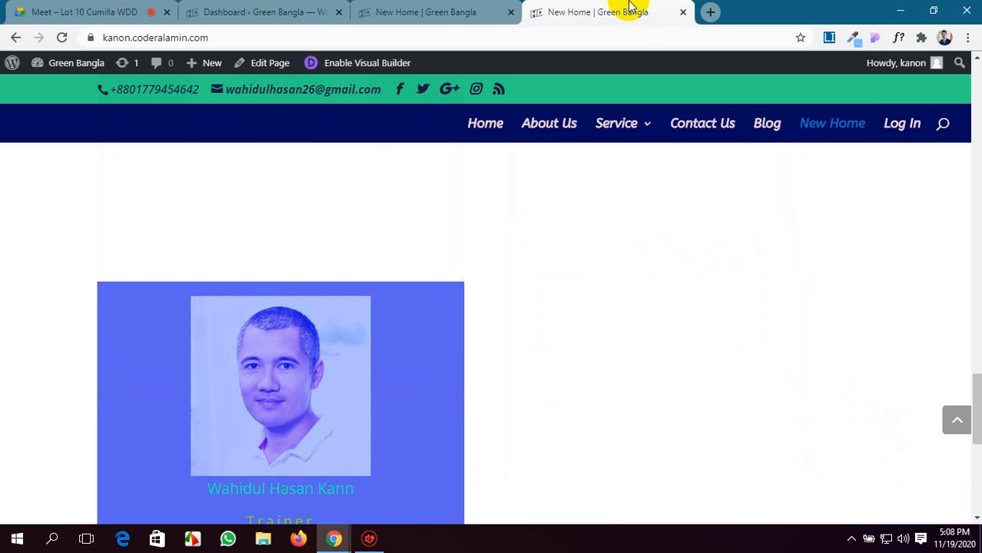
pyautogui.click(63, 38)
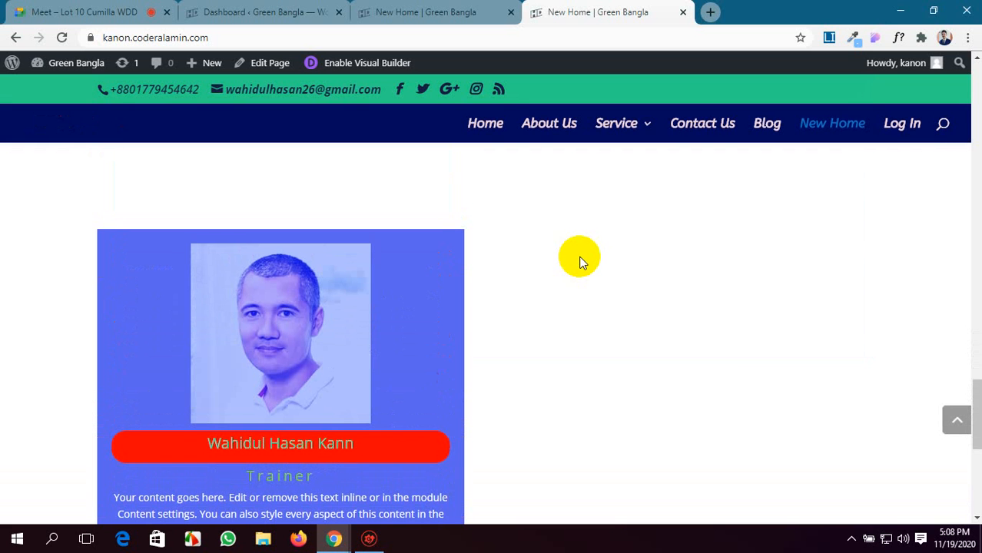
pyautogui.scroll(-3, 432, 355)
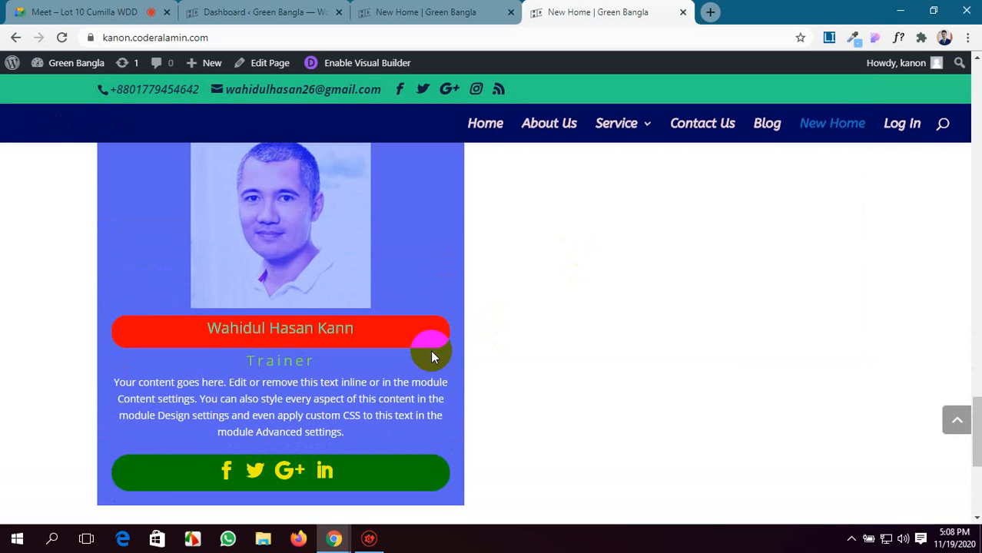
# Return to the New Home builder, review the styled Person module and save its settings.
pyautogui.scroll(2, 432, 355)
pyautogui.click(419, 9)
pyautogui.scroll(-2, 500, 366)
pyautogui.scroll(4, 500, 366)
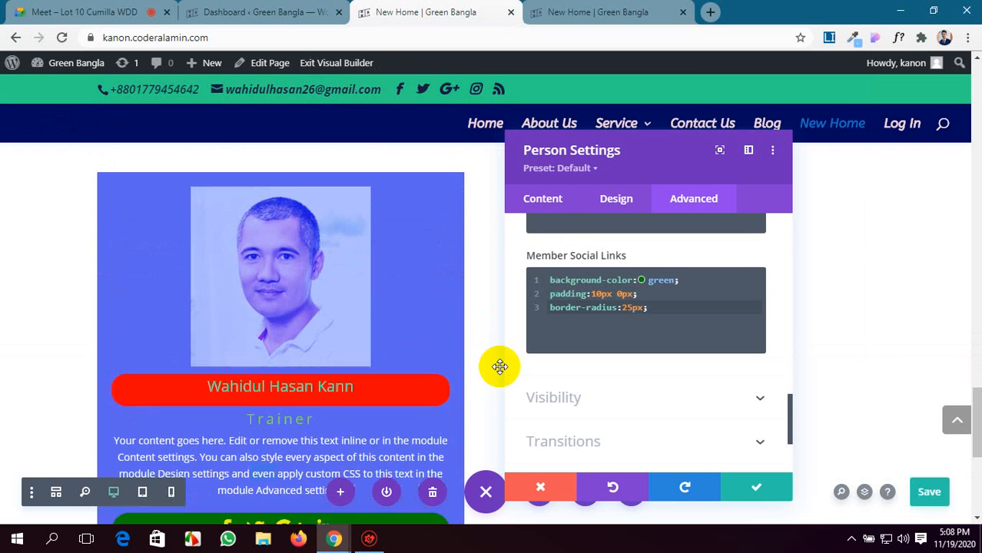
pyautogui.scroll(-1, 500, 366)
pyautogui.click(739, 486)
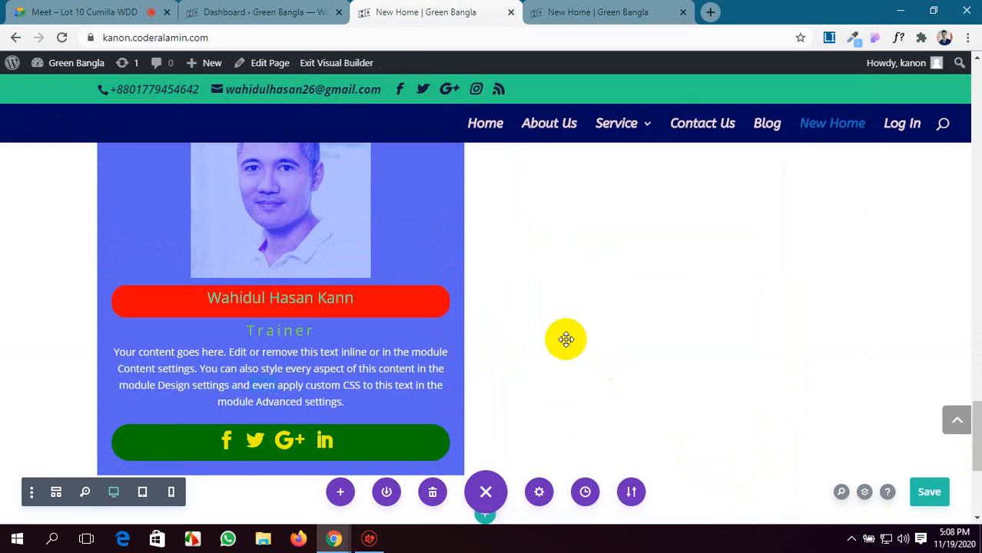
# Open the module list for the empty column beside the Person module.
pyautogui.scroll(-2, 407, 333)
pyautogui.scroll(3, 405, 336)
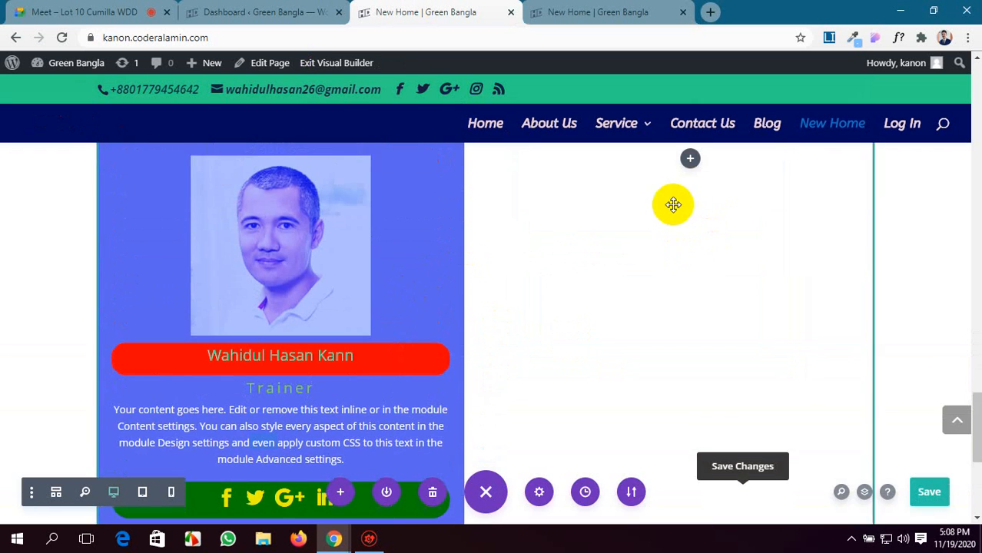
pyautogui.scroll(2, 668, 222)
pyautogui.click(691, 275)
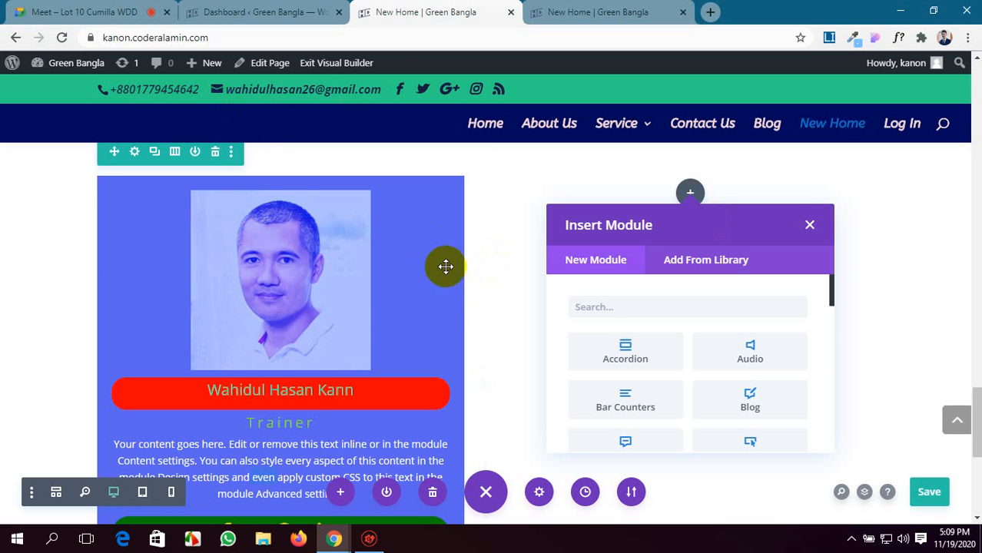
# Inspect the Person module's image on the live New Home page and examine its HTML classes.
pyautogui.click(537, 9)
pyautogui.rightClick(314, 215)
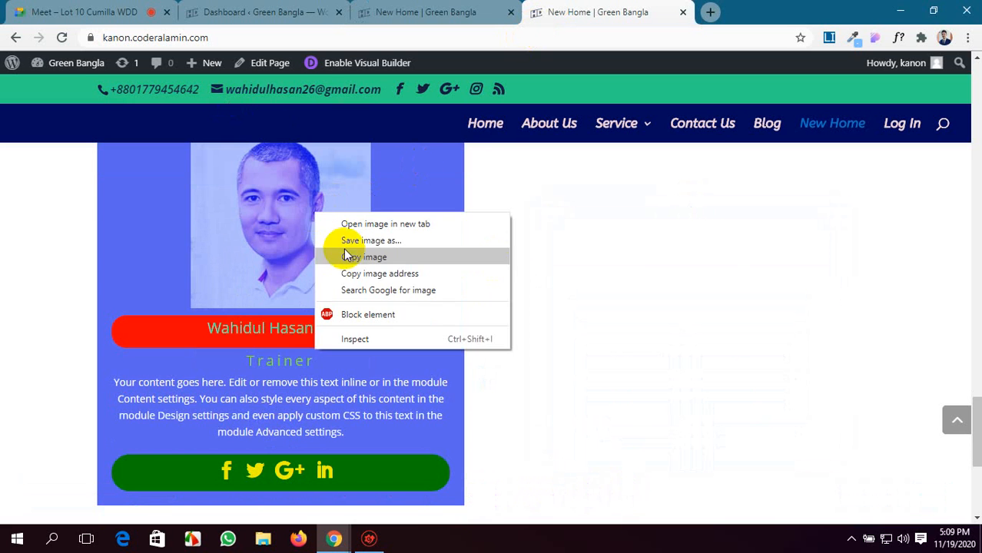
pyautogui.click(379, 341)
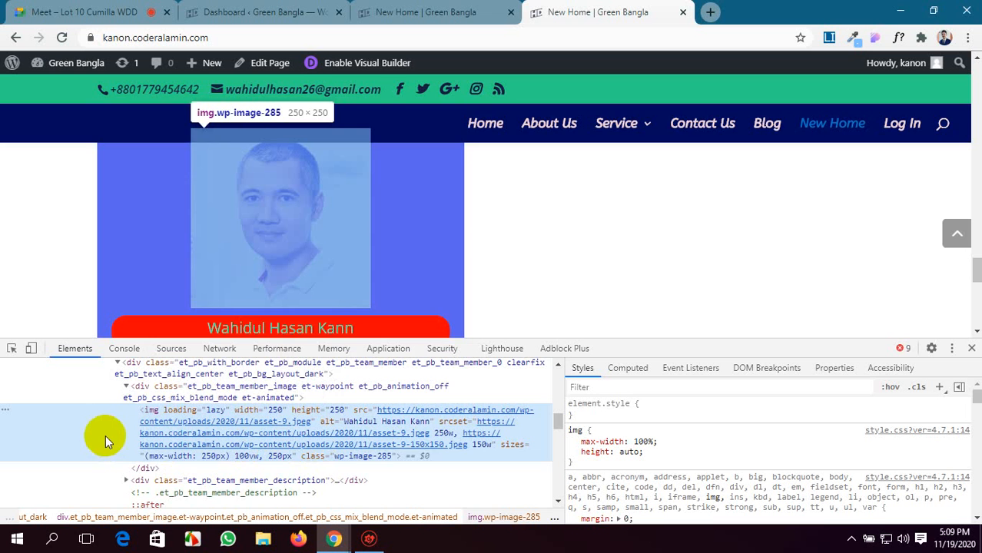
pyautogui.scroll(2, 157, 402)
pyautogui.scroll(-2, 157, 402)
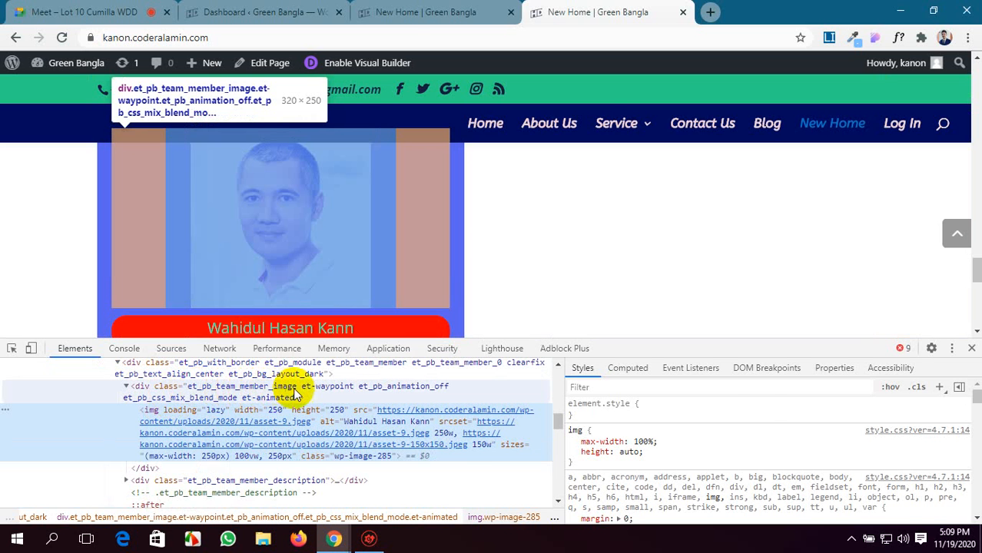
# Look over the Appearance options in the WordPress dashboard and close the element inspector on the live page.
pyautogui.click(320, 12)
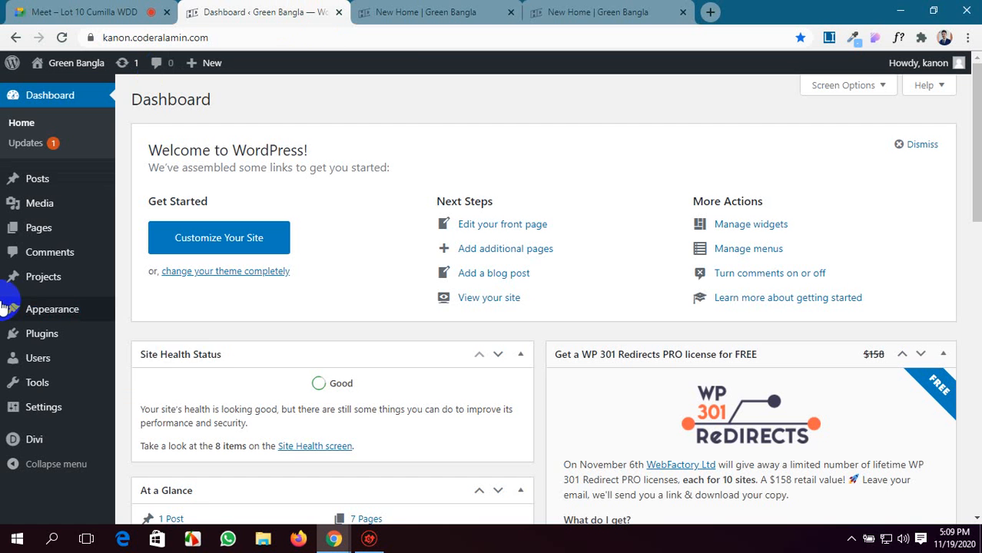
pyautogui.moveTo(17, 309)
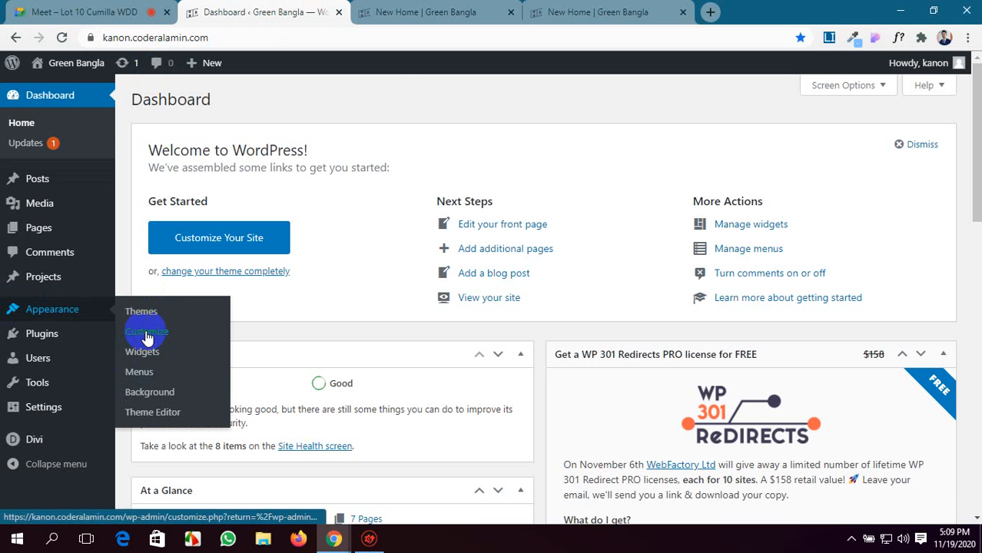
pyautogui.click(572, 12)
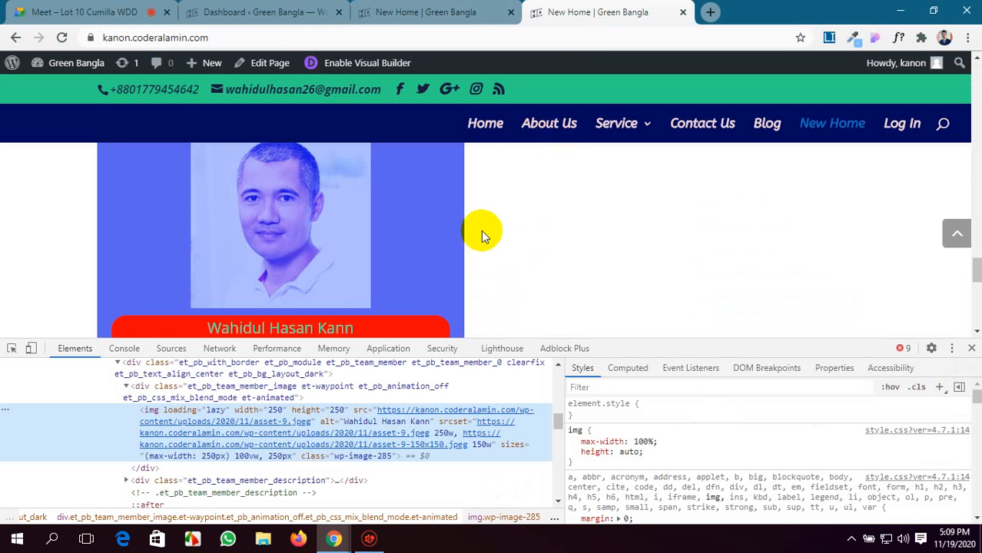
pyautogui.click(971, 348)
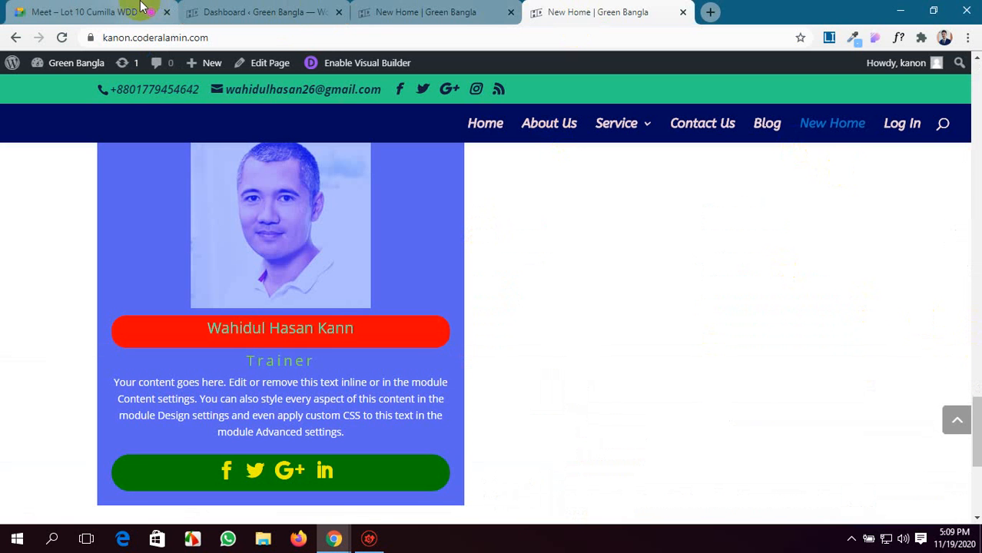
pyautogui.click(292, 12)
pyautogui.click(439, 11)
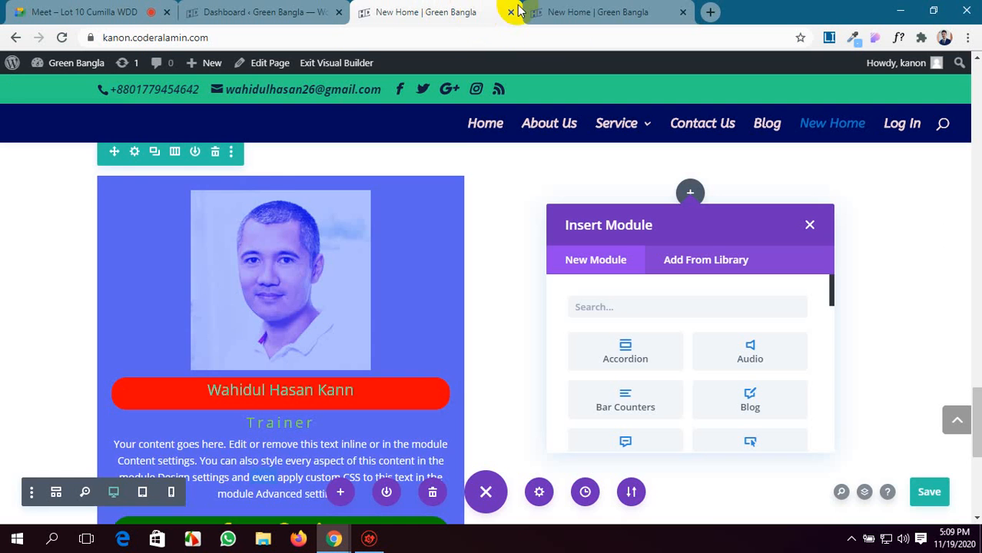
pyautogui.click(538, 12)
pyautogui.click(423, 8)
pyautogui.click(275, 8)
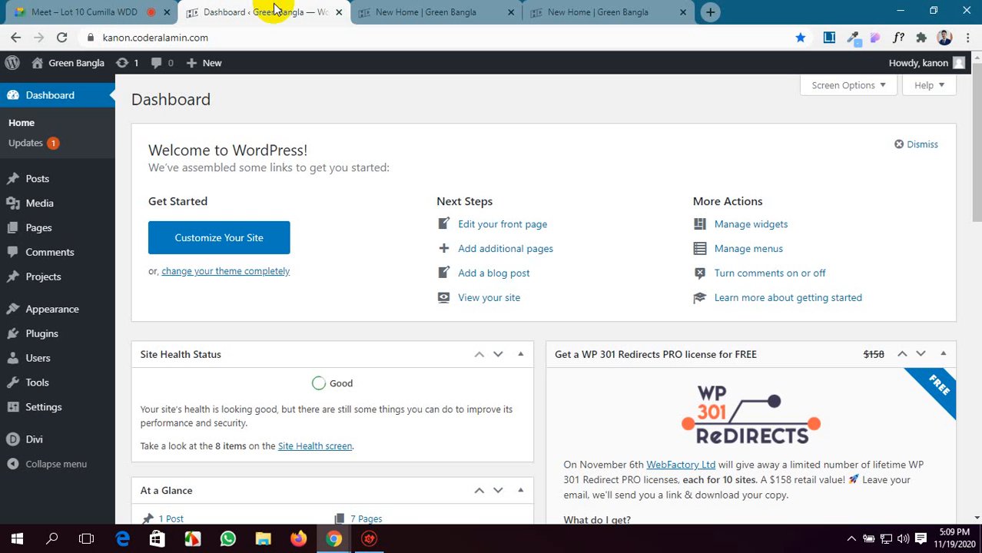
pyautogui.click(415, 10)
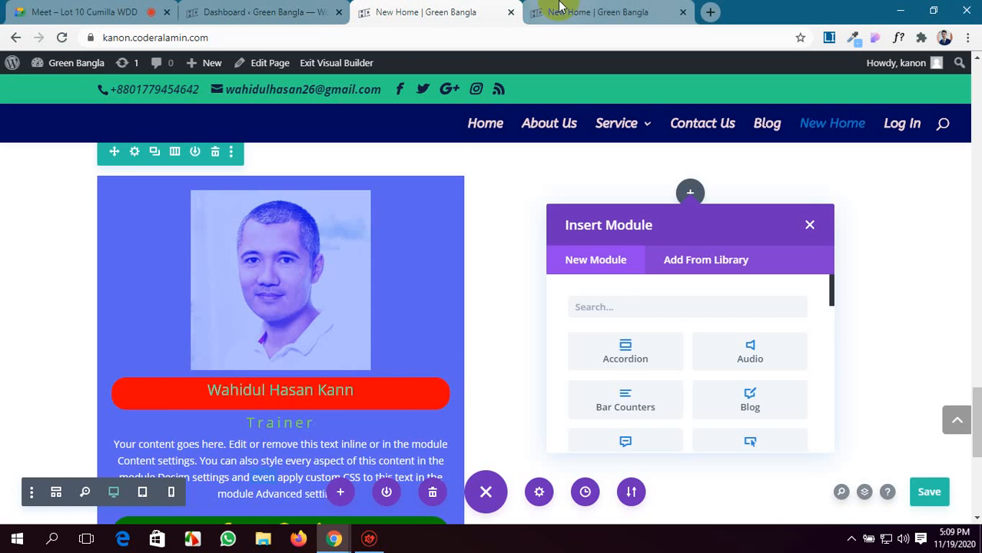
pyautogui.click(560, 10)
pyautogui.scroll(2, 568, 219)
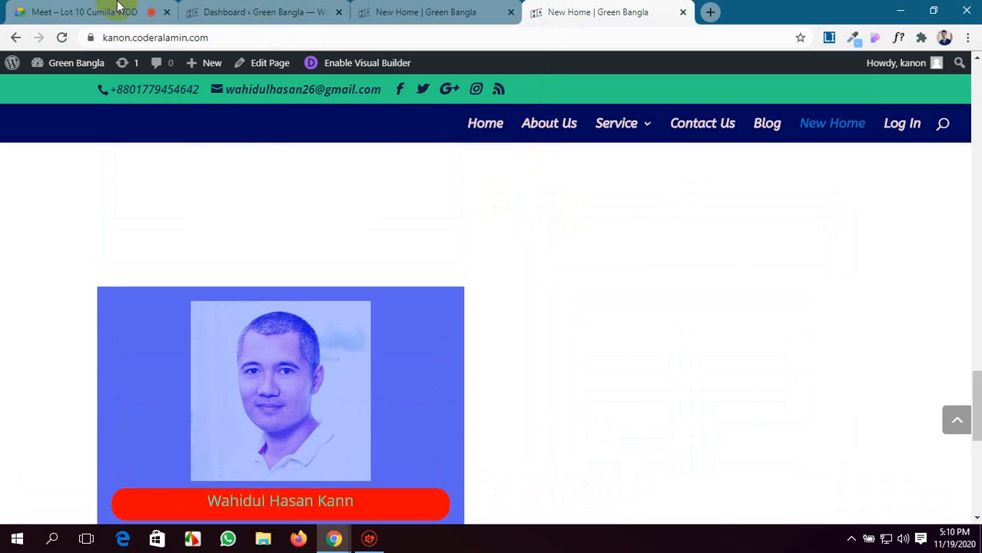
pyautogui.click(21, 8)
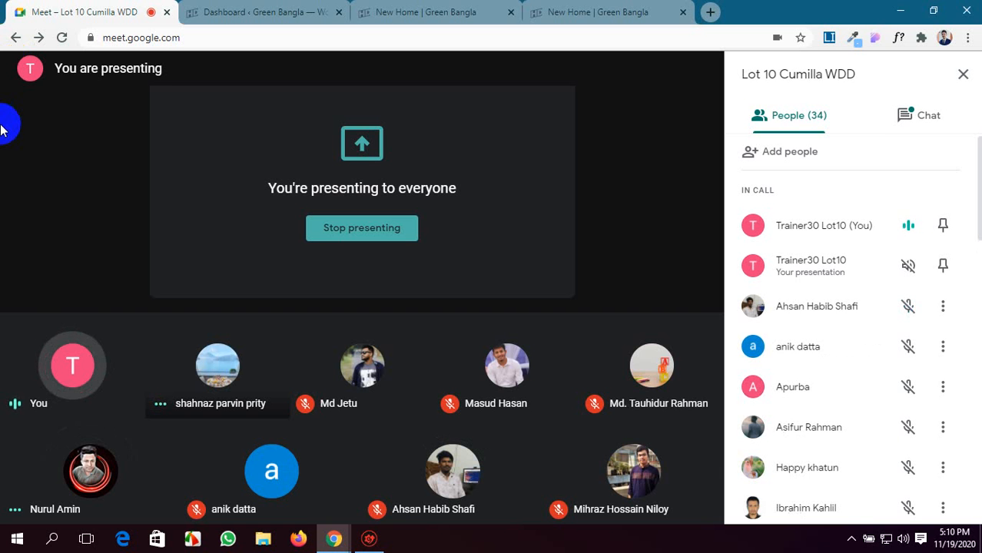
pyautogui.click(538, 12)
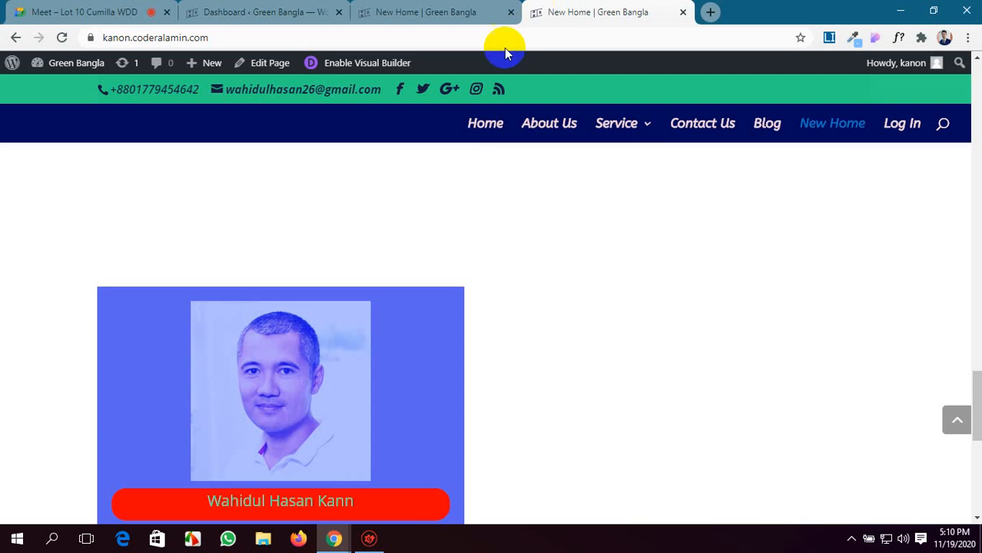
pyautogui.scroll(-1, 484, 353)
pyautogui.click(76, 12)
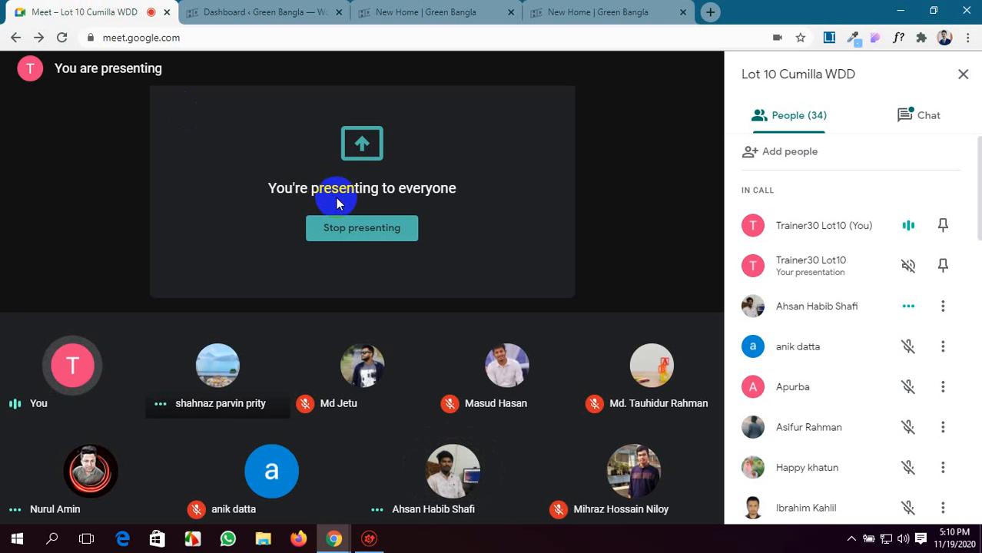
pyautogui.click(574, 8)
# Insert a Portfolio module in the empty column beside the Person module and save its default settings.
pyautogui.click(519, 6)
pyautogui.scroll(-2, 449, 256)
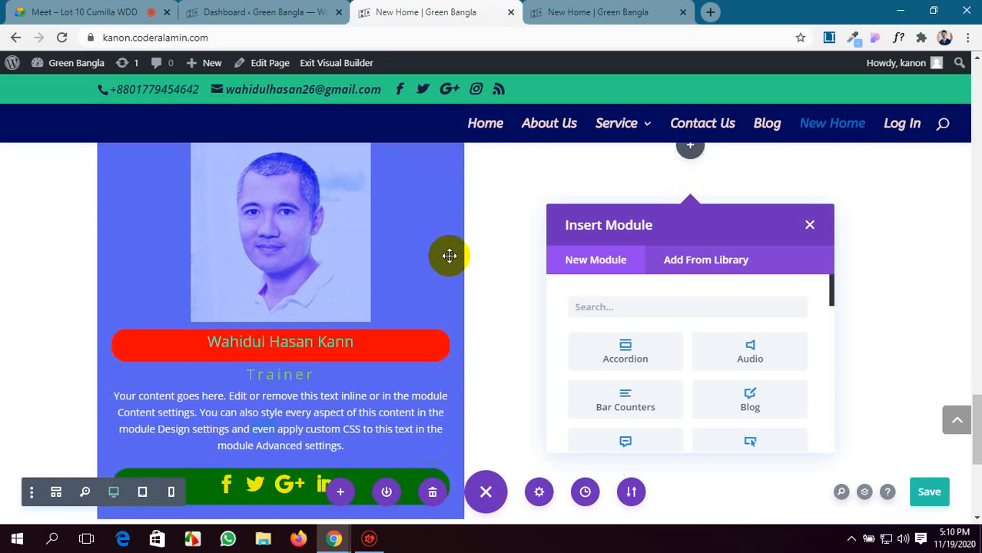
pyautogui.scroll(-3, 692, 340)
pyautogui.scroll(-2, 695, 343)
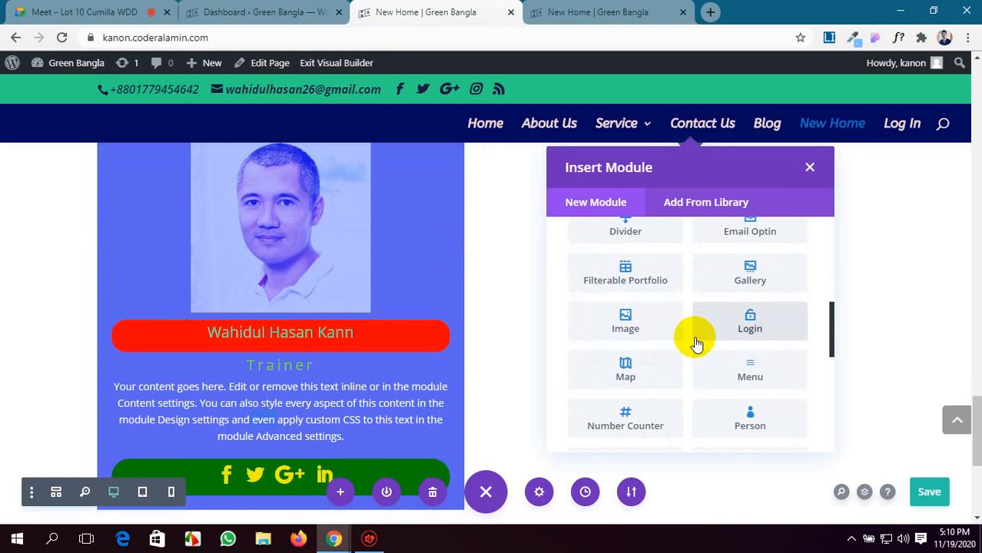
pyautogui.scroll(-3, 695, 343)
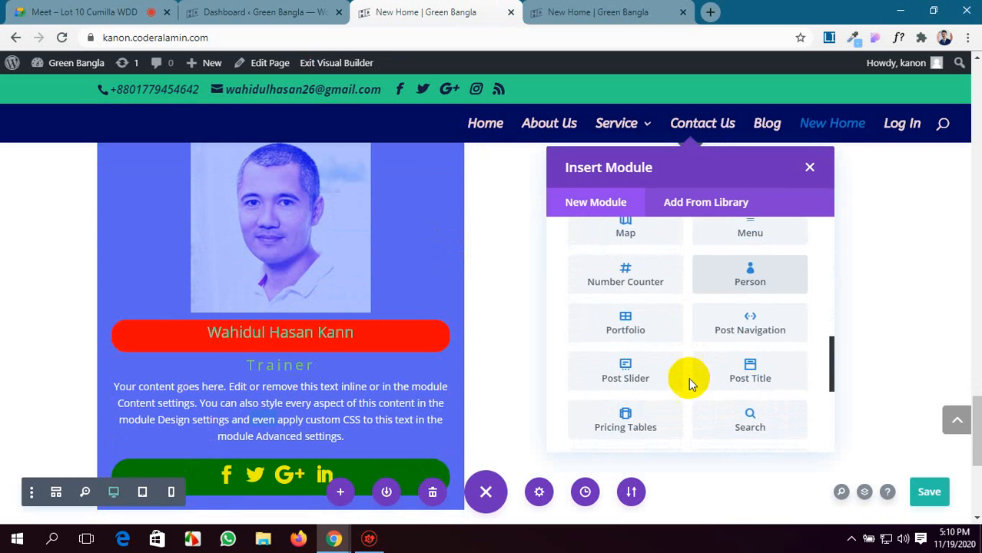
pyautogui.scroll(5, 620, 348)
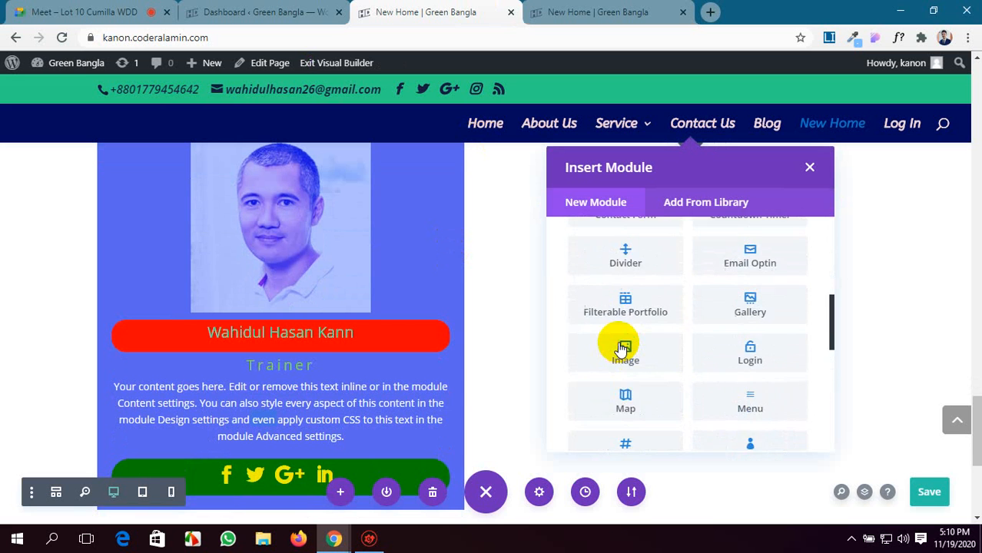
pyautogui.scroll(-4, 622, 346)
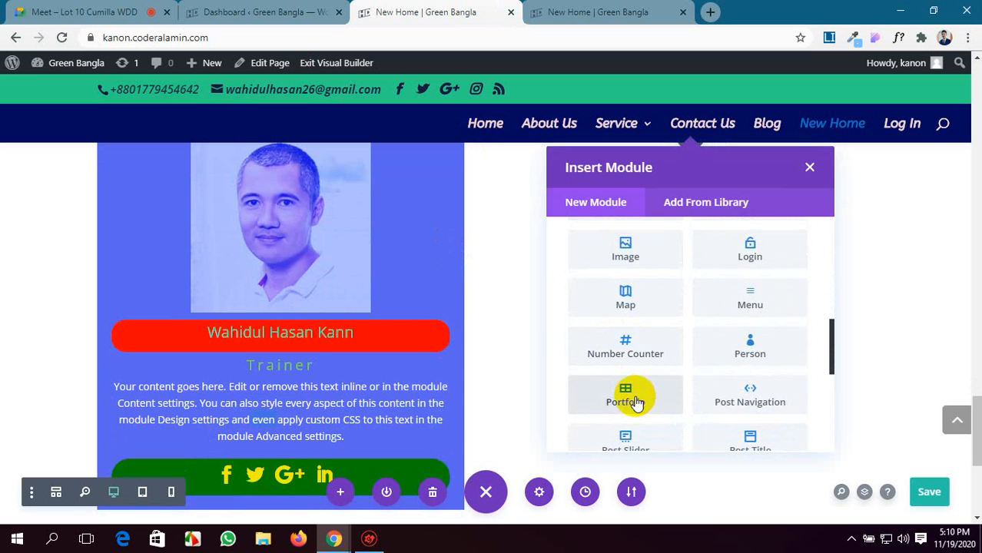
pyautogui.click(634, 398)
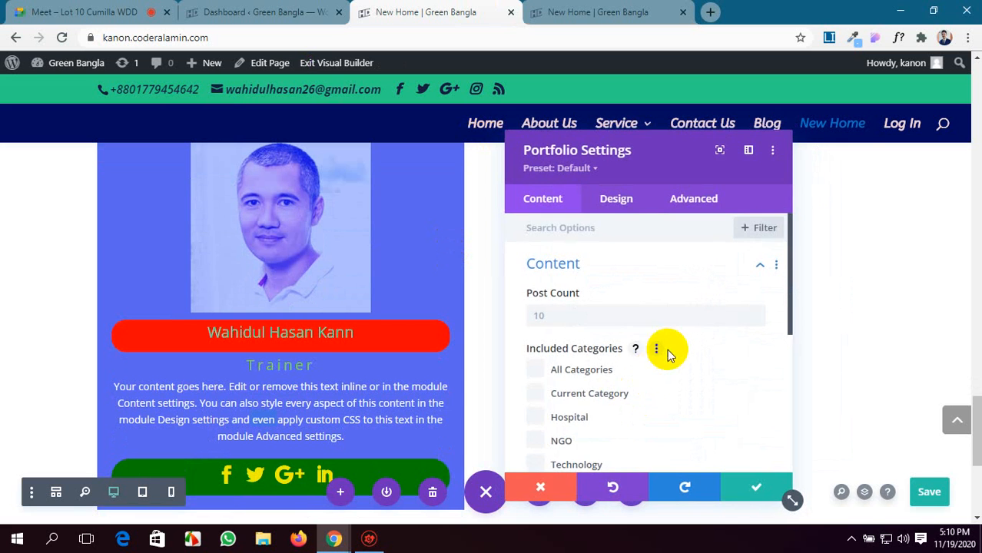
pyautogui.scroll(-2, 666, 353)
pyautogui.click(747, 486)
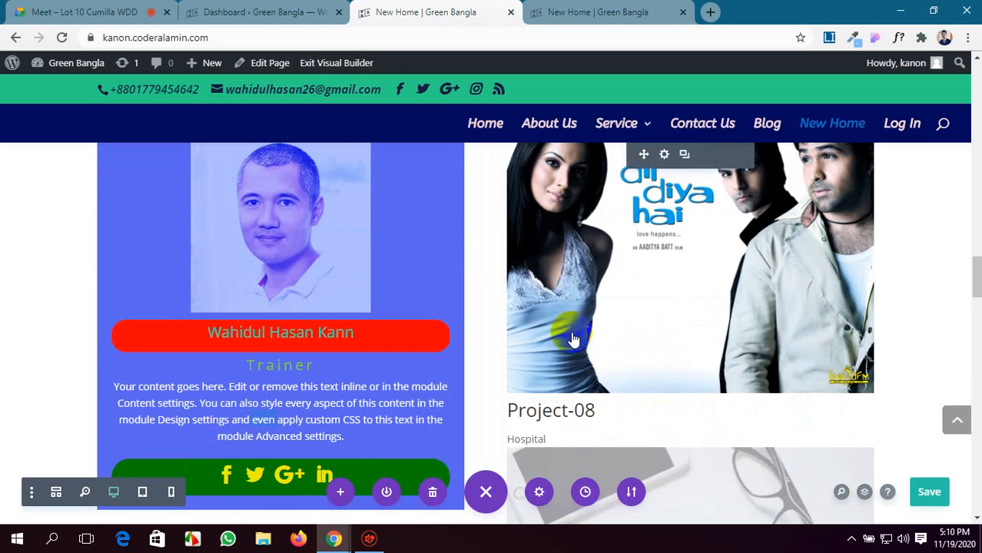
# Review the inserted project list and delete the Portfolio module.
pyautogui.scroll(-17, 620, 343)
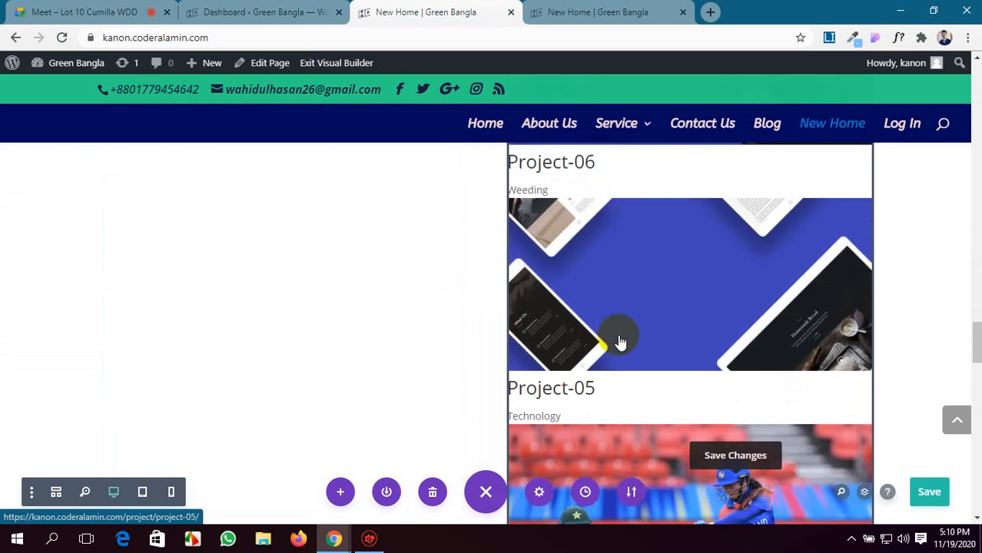
pyautogui.scroll(10, 620, 343)
pyautogui.scroll(8, 620, 342)
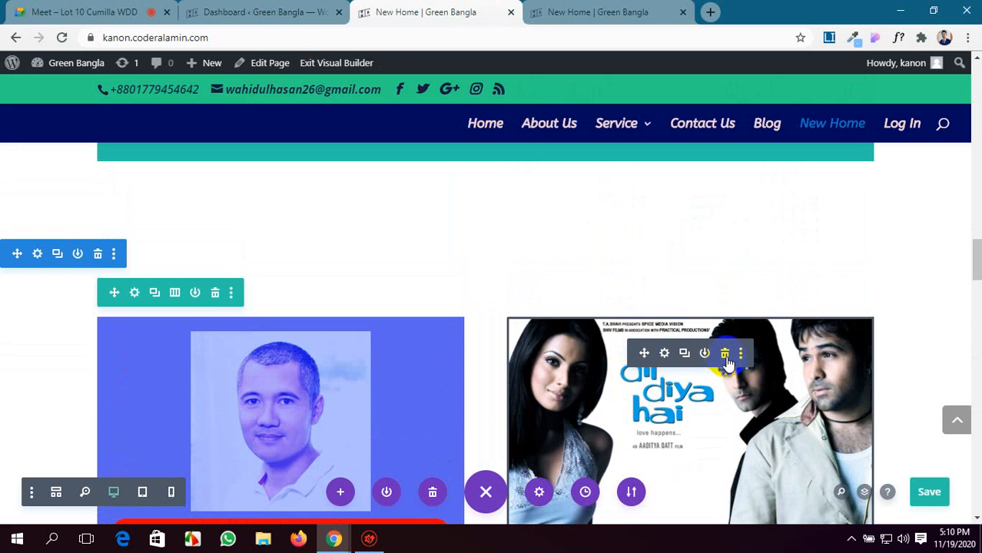
pyautogui.click(725, 354)
# Add a Specialty section below the Person section with a half-width row area beside a full column, and insert a single-column row.
pyautogui.scroll(-8, 631, 355)
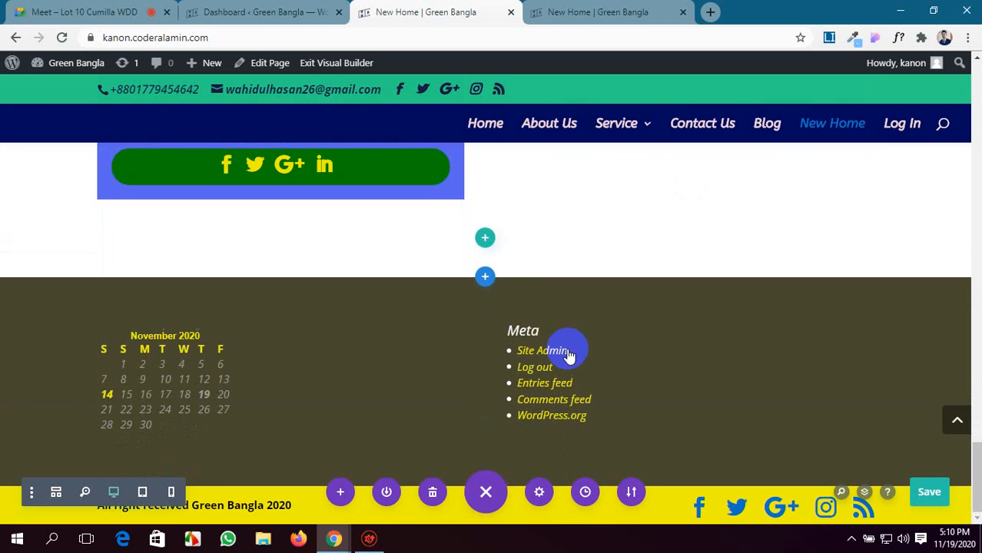
pyautogui.click(485, 278)
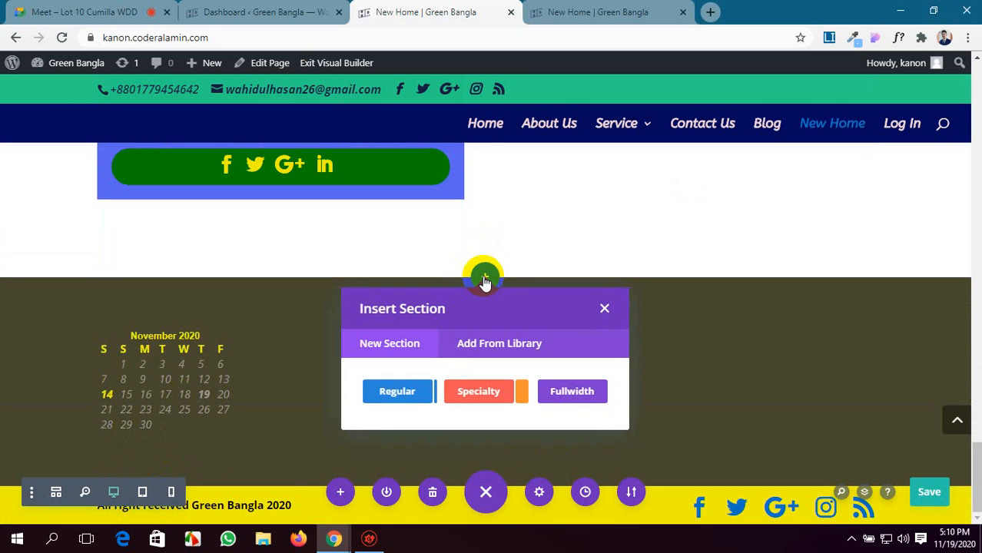
pyautogui.click(493, 401)
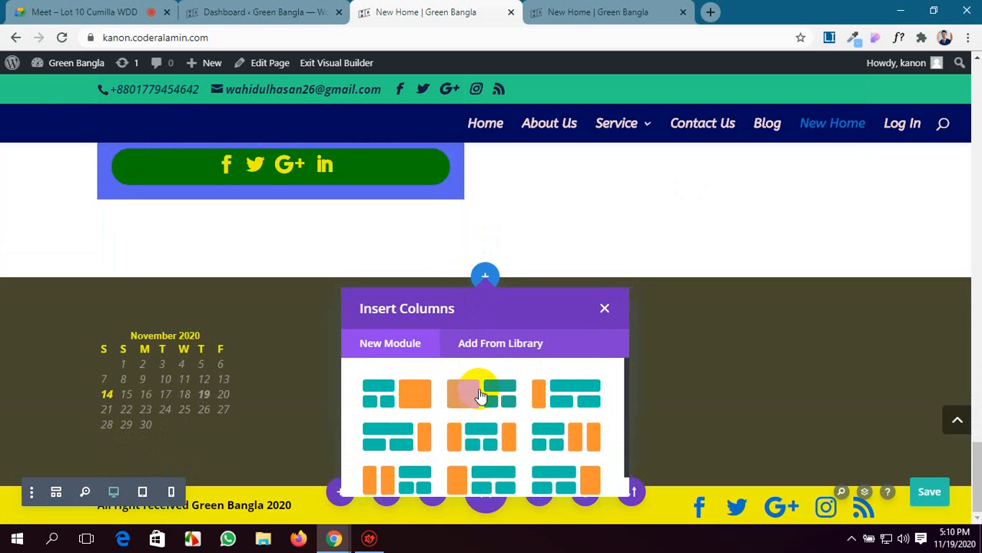
pyautogui.click(401, 395)
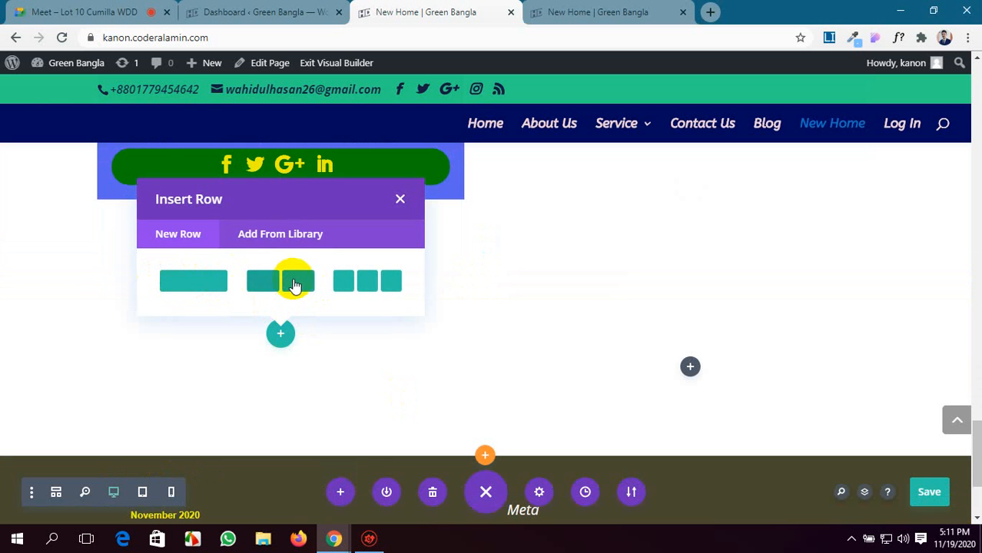
pyautogui.click(202, 285)
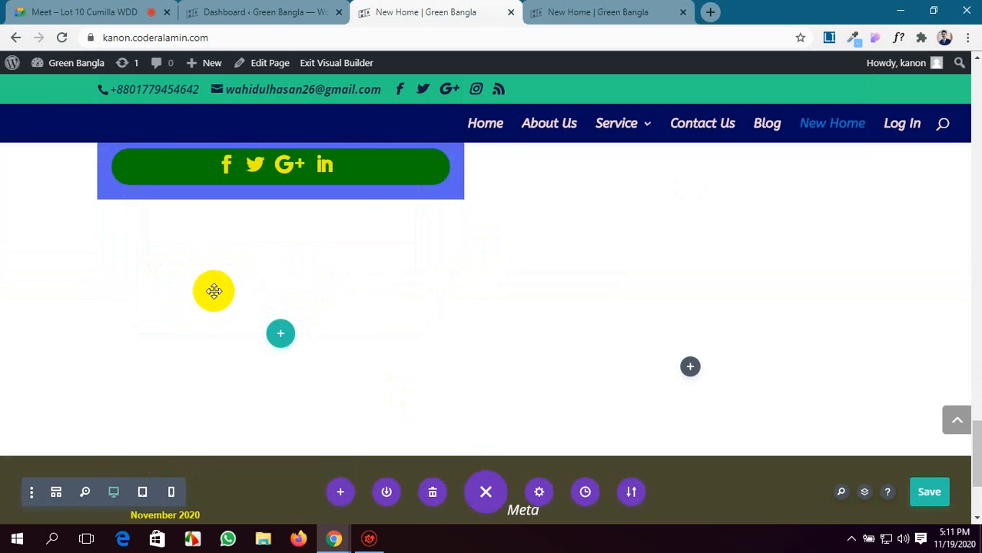
# Insert a Portfolio module in the Specialty section's new single-column row and save its default settings.
pyautogui.click(280, 334)
pyautogui.scroll(-6, 263, 294)
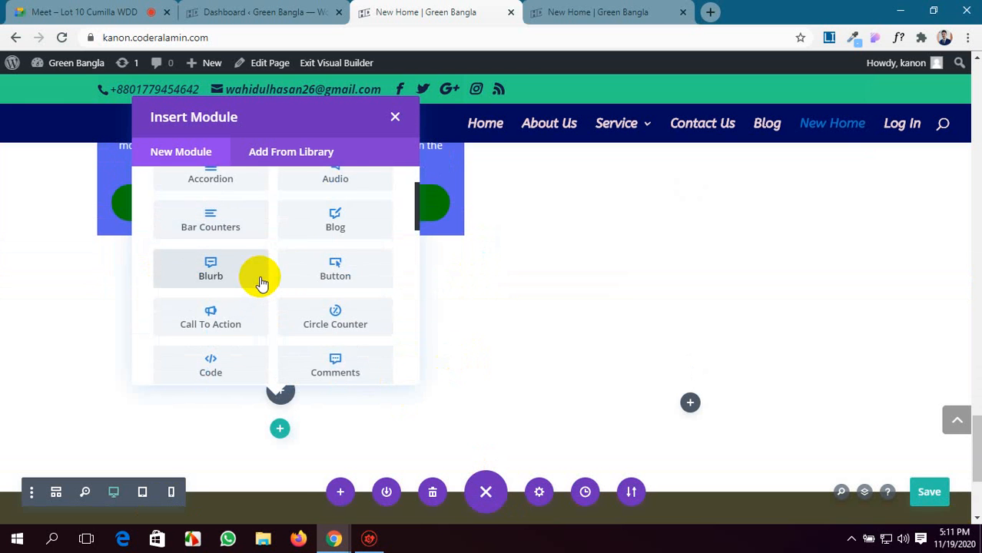
pyautogui.scroll(-3, 262, 282)
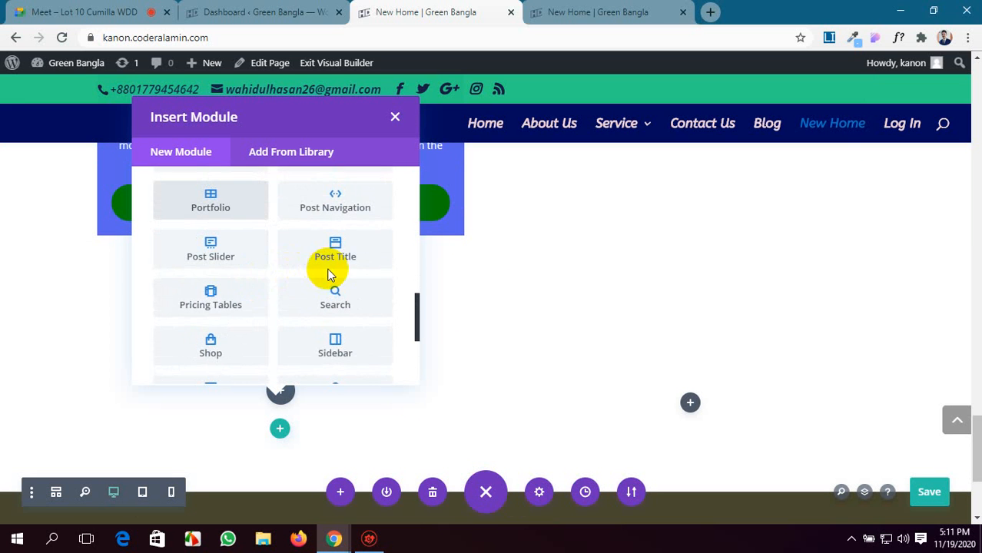
pyautogui.scroll(-3, 329, 274)
pyautogui.scroll(2, 329, 275)
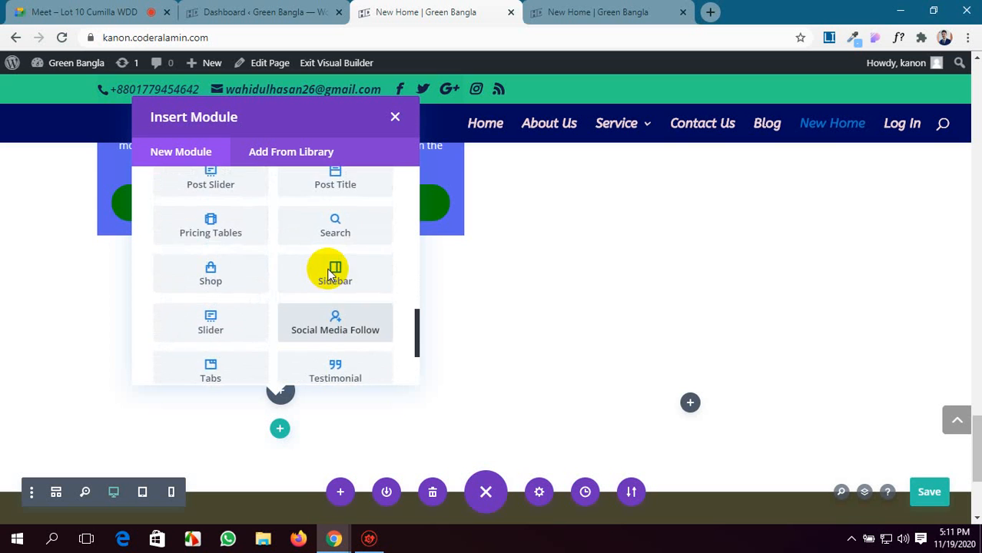
pyautogui.scroll(-3, 329, 275)
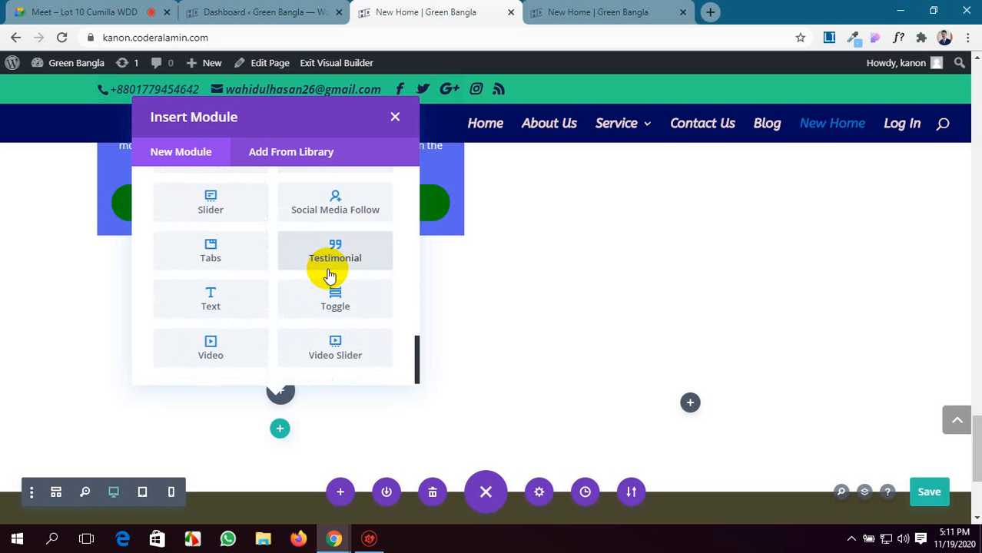
pyautogui.scroll(2, 329, 273)
pyautogui.scroll(1, 349, 291)
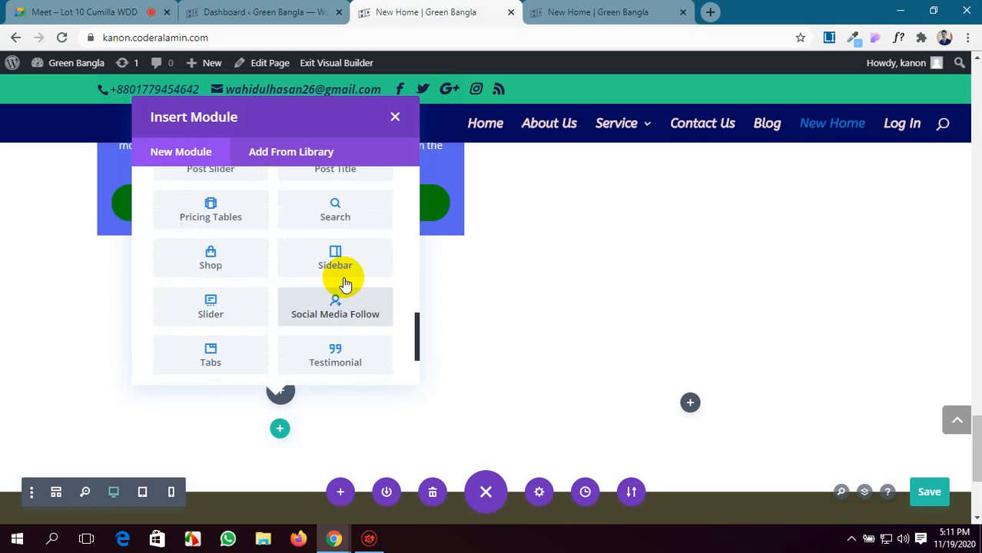
pyautogui.scroll(2, 344, 284)
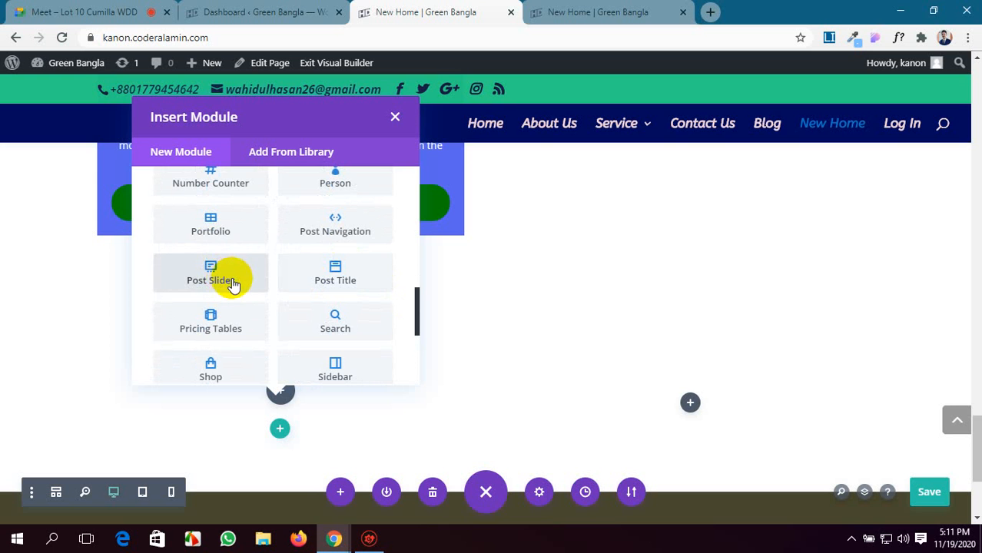
pyautogui.click(232, 235)
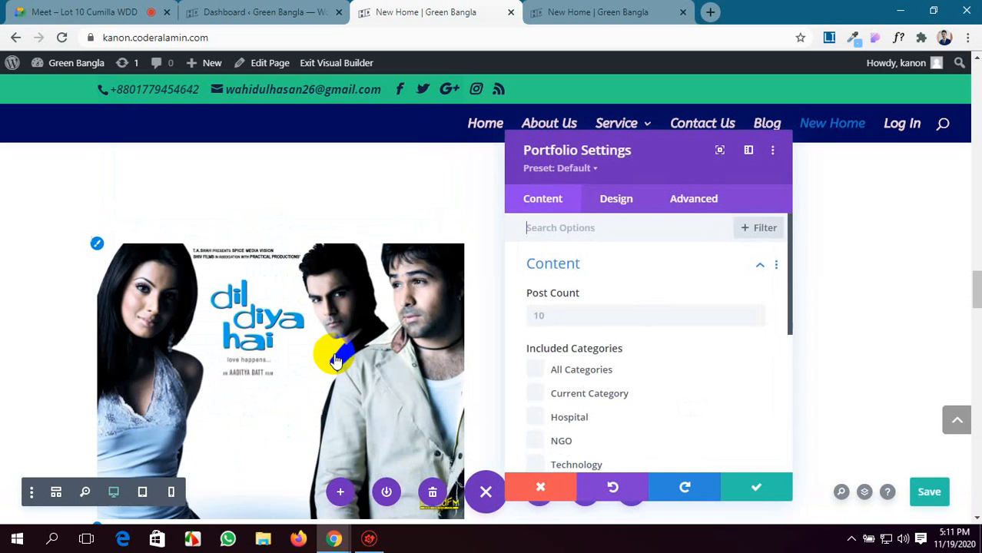
pyautogui.scroll(-4, 548, 391)
pyautogui.click(756, 487)
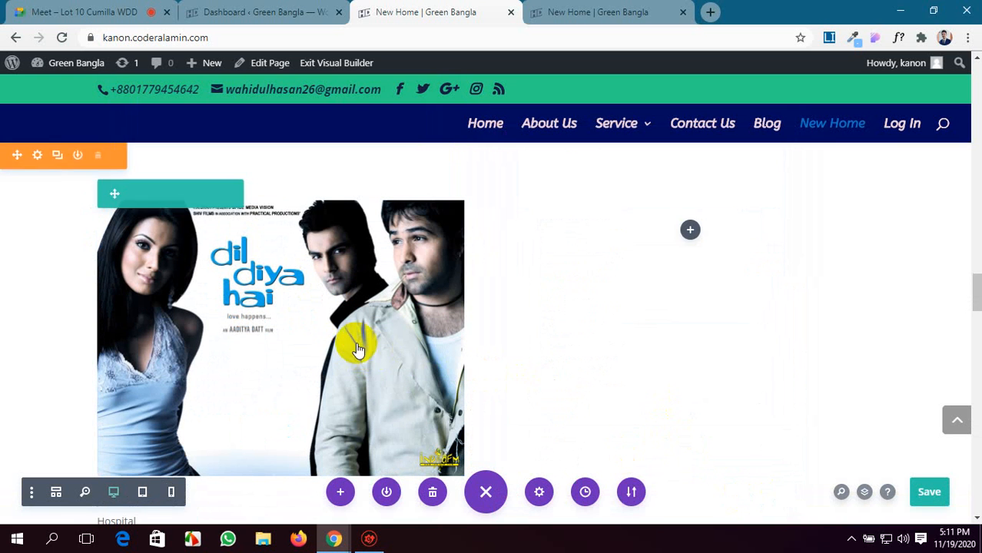
# Set the Portfolio module's post count to 6 and include all categories.
pyautogui.scroll(-6, 356, 343)
pyautogui.scroll(8, 356, 343)
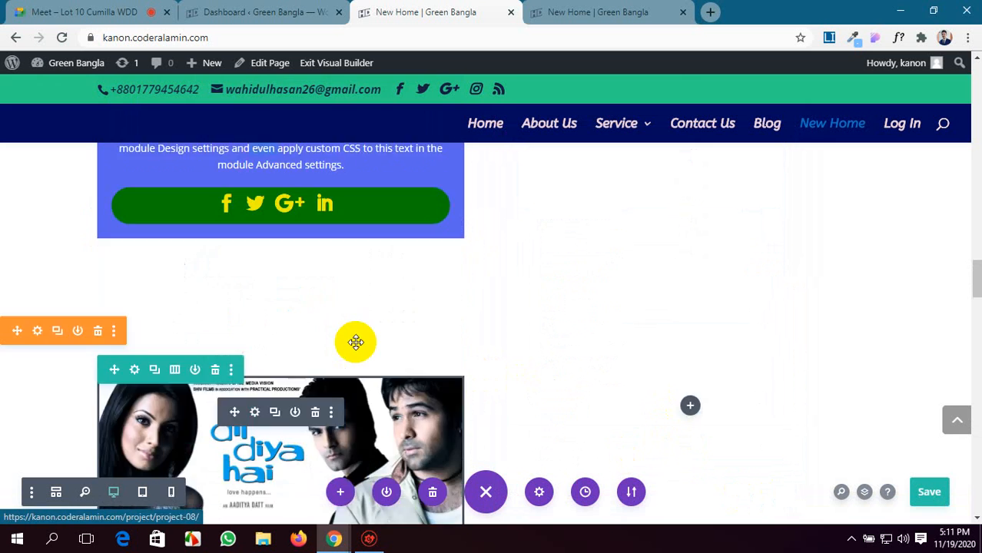
pyautogui.scroll(1, 356, 343)
pyautogui.scroll(-1, 87, 381)
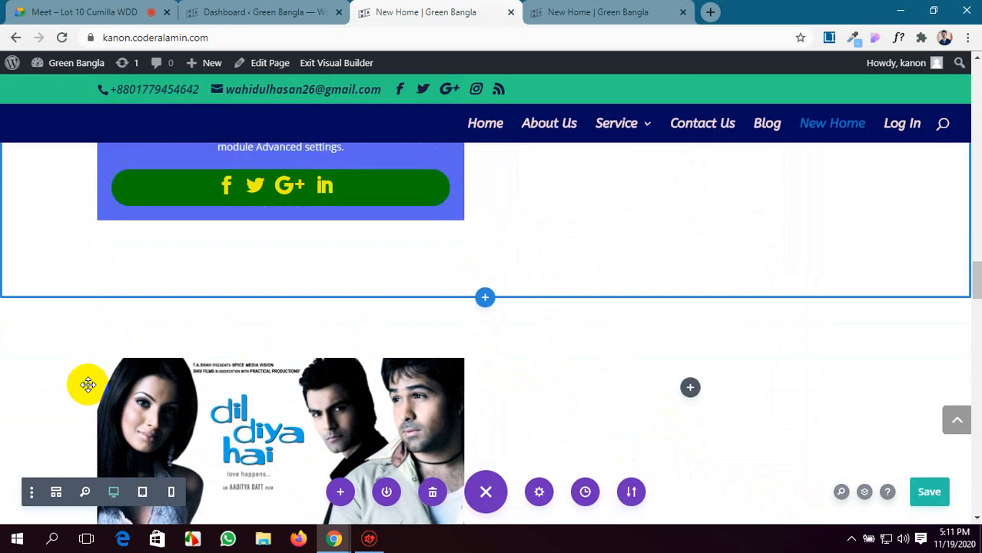
pyautogui.scroll(-1, 88, 384)
pyautogui.scroll(-3, 324, 405)
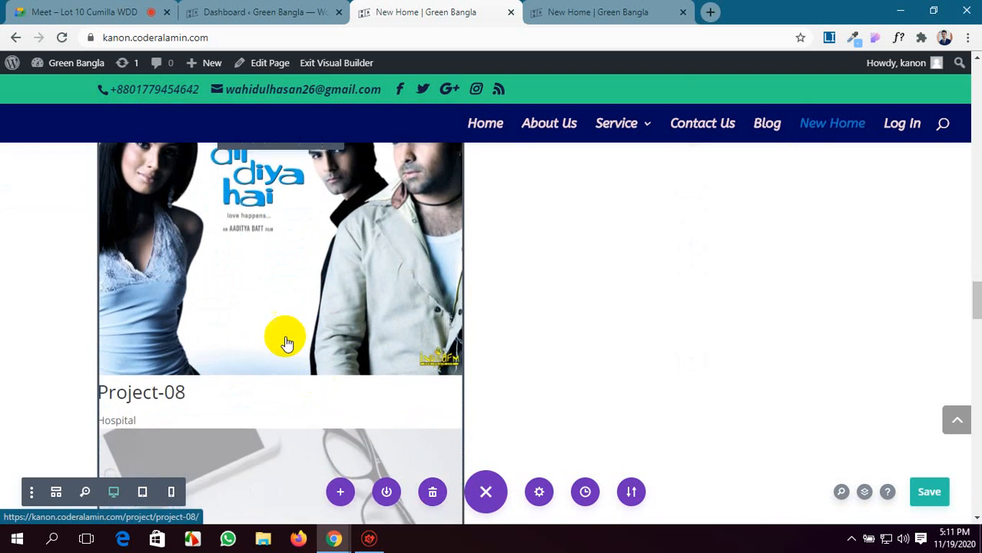
pyautogui.scroll(2, 277, 268)
pyautogui.click(254, 249)
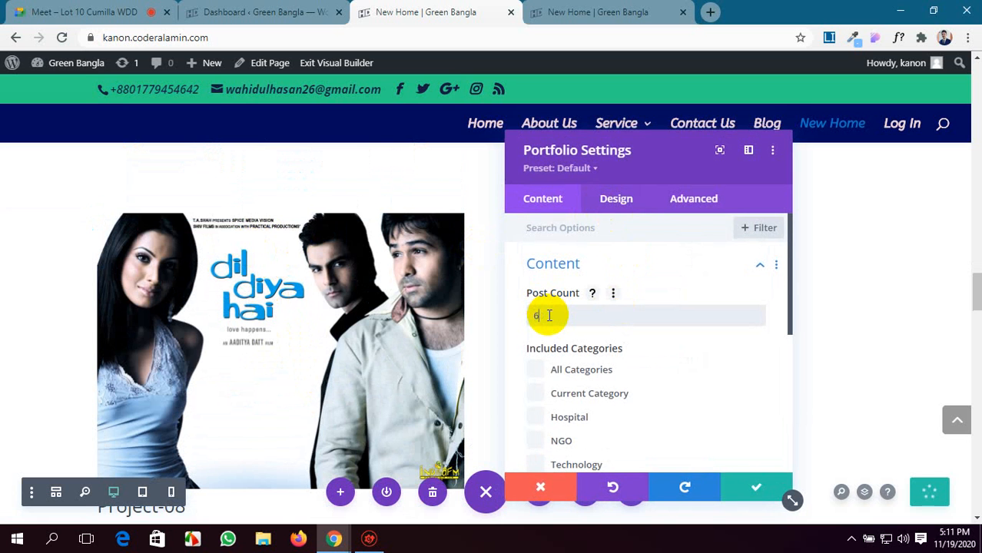
pyautogui.click(543, 372)
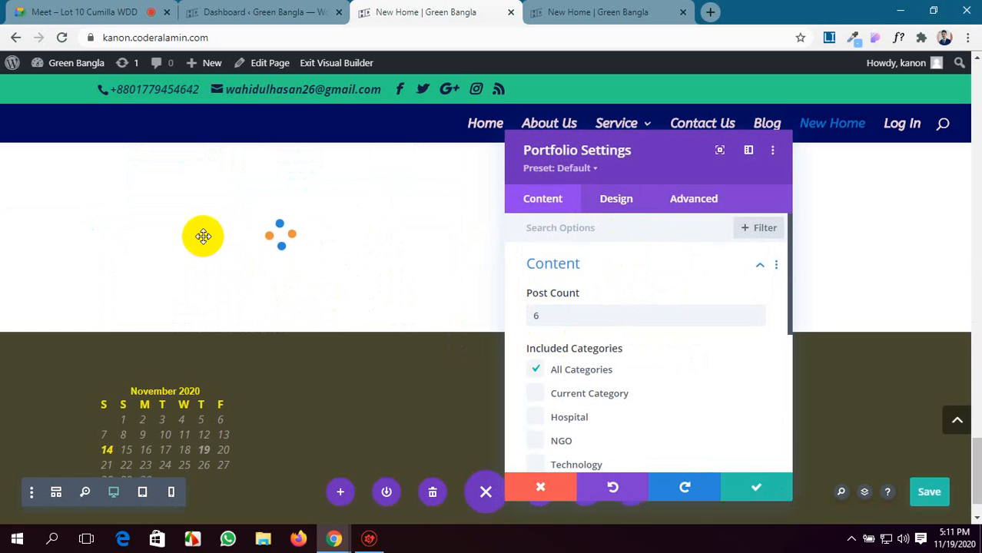
# Switch the portfolio layout to Grid and review how the projects are arranged on the page.
pyautogui.scroll(-1, 637, 348)
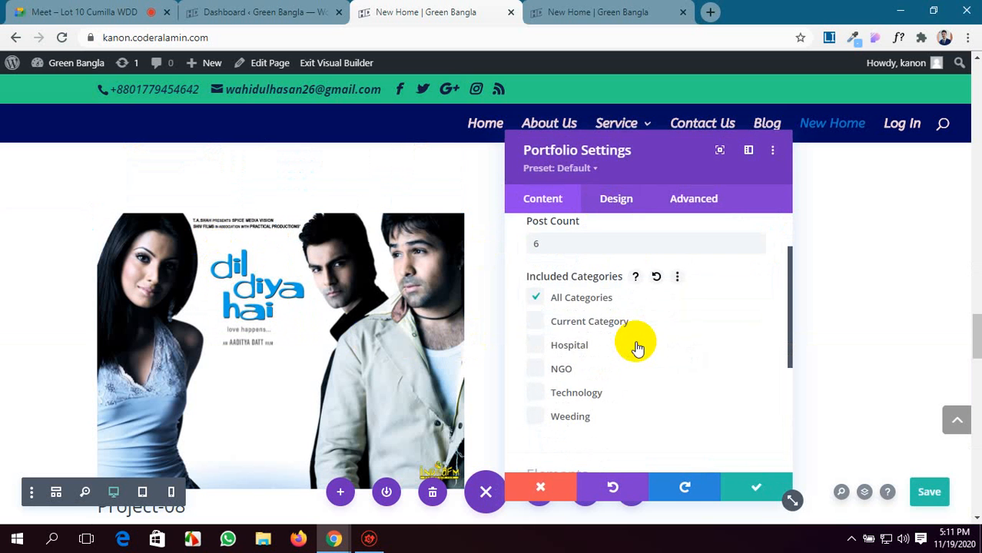
pyautogui.scroll(-2, 637, 348)
pyautogui.scroll(1, 637, 348)
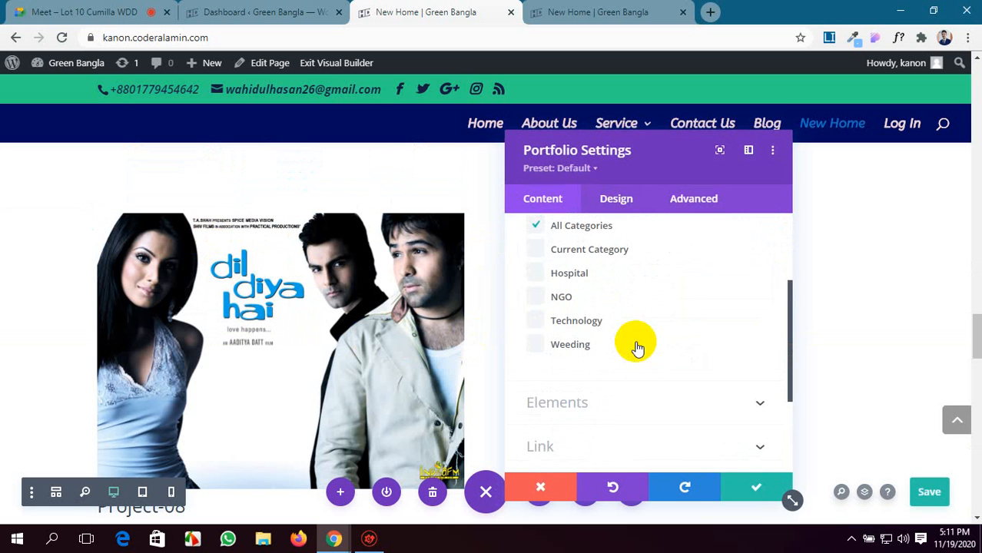
pyautogui.scroll(-2, 636, 348)
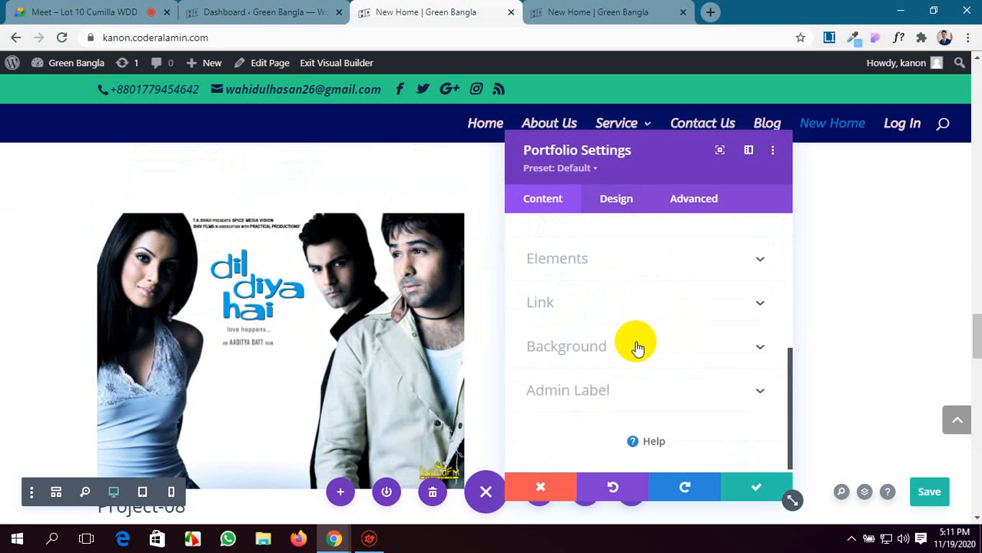
pyautogui.click(616, 198)
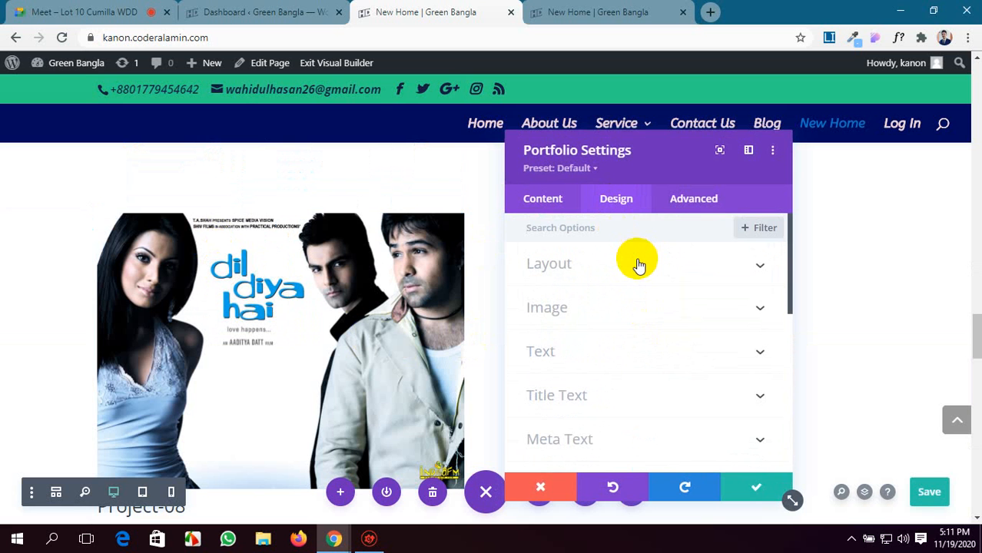
pyautogui.click(638, 265)
pyautogui.click(628, 317)
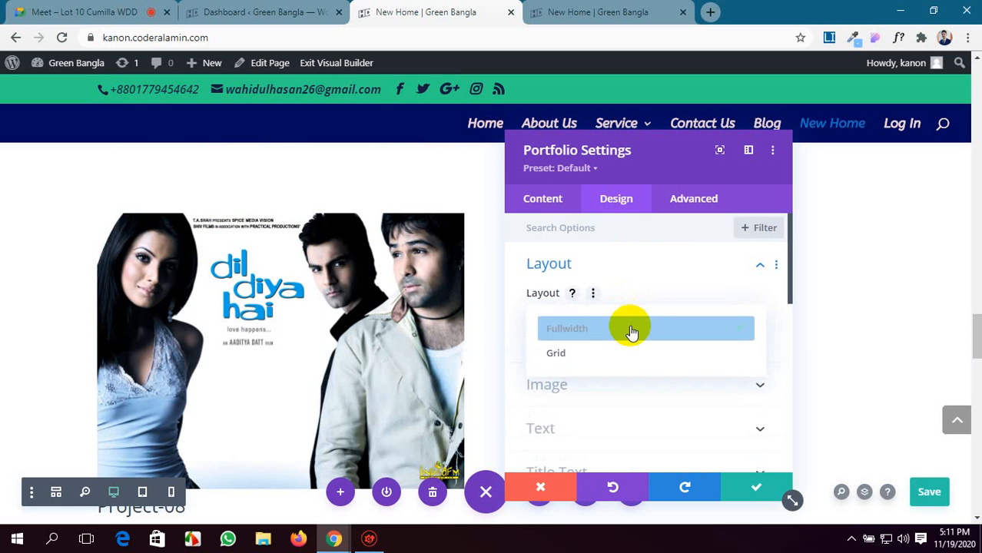
pyautogui.click(632, 352)
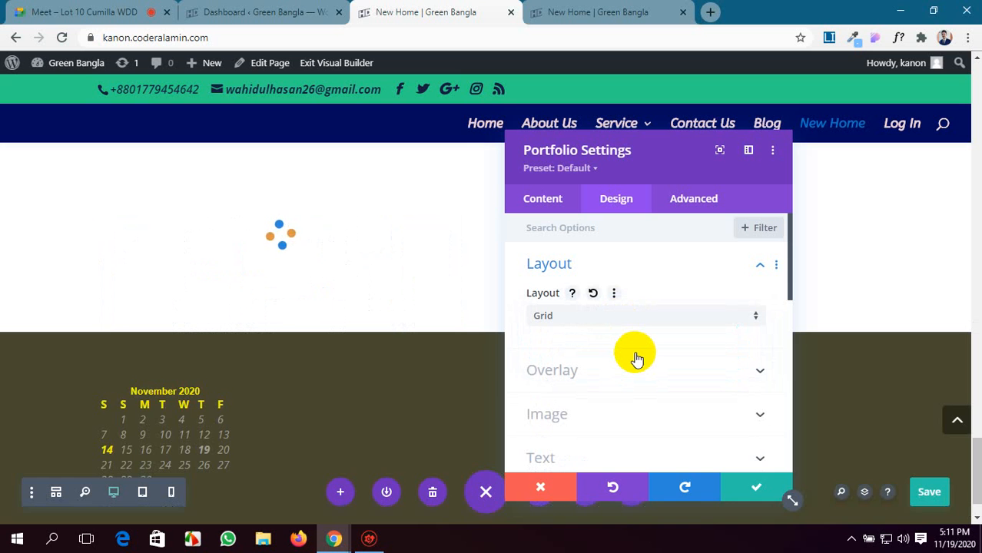
pyautogui.scroll(-5, 381, 339)
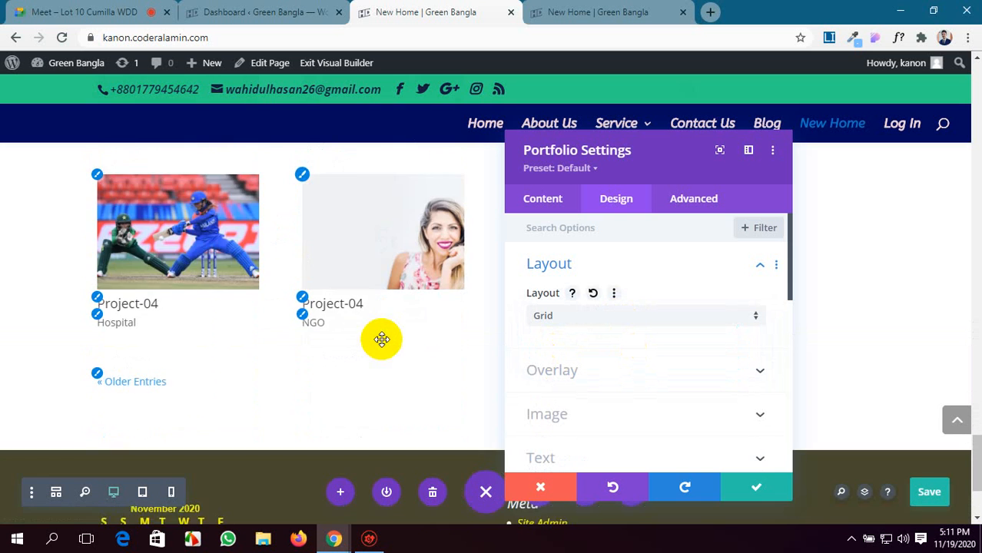
pyautogui.scroll(4, 381, 339)
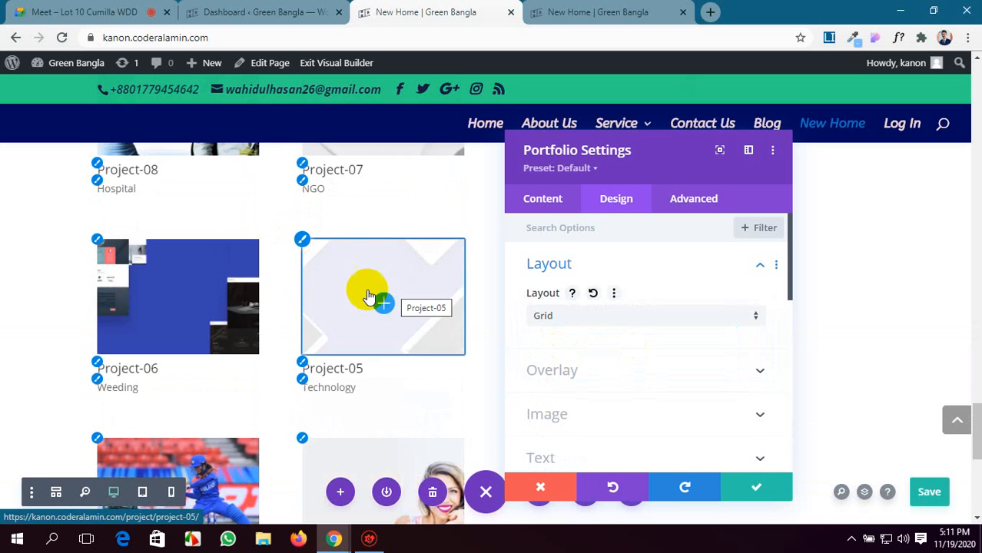
pyautogui.scroll(3, 241, 254)
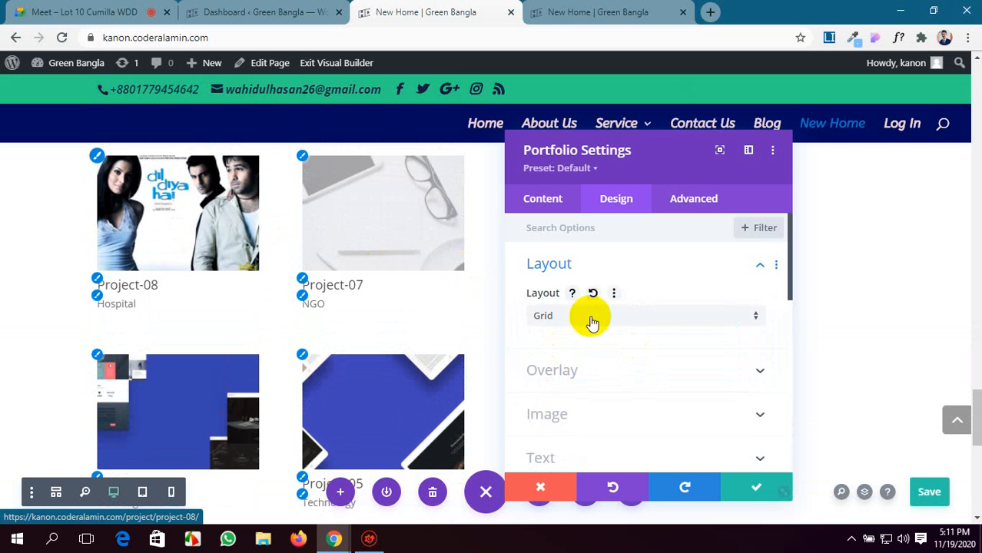
# Set the portfolio's post count to 1.
pyautogui.scroll(-5, 697, 344)
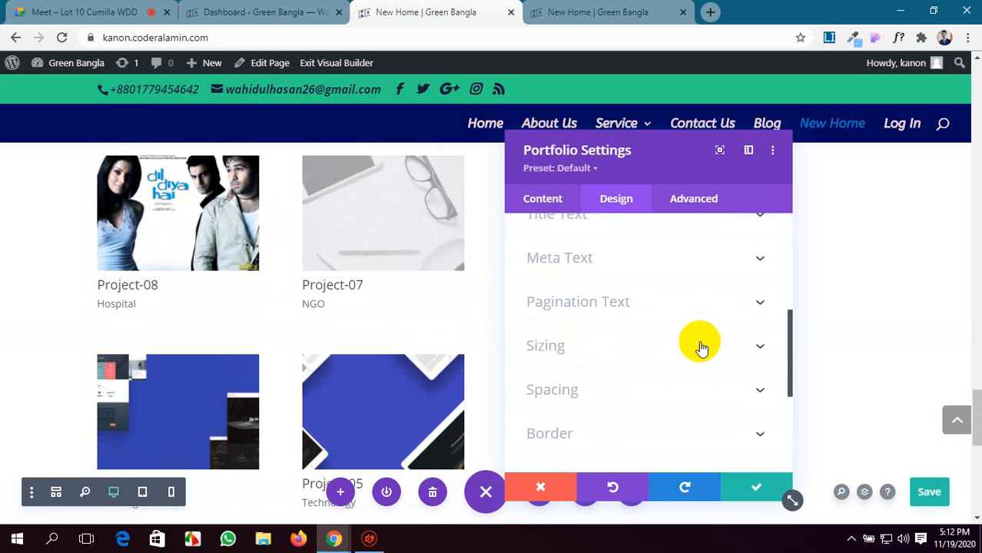
pyautogui.scroll(-4, 696, 344)
pyautogui.scroll(9, 697, 344)
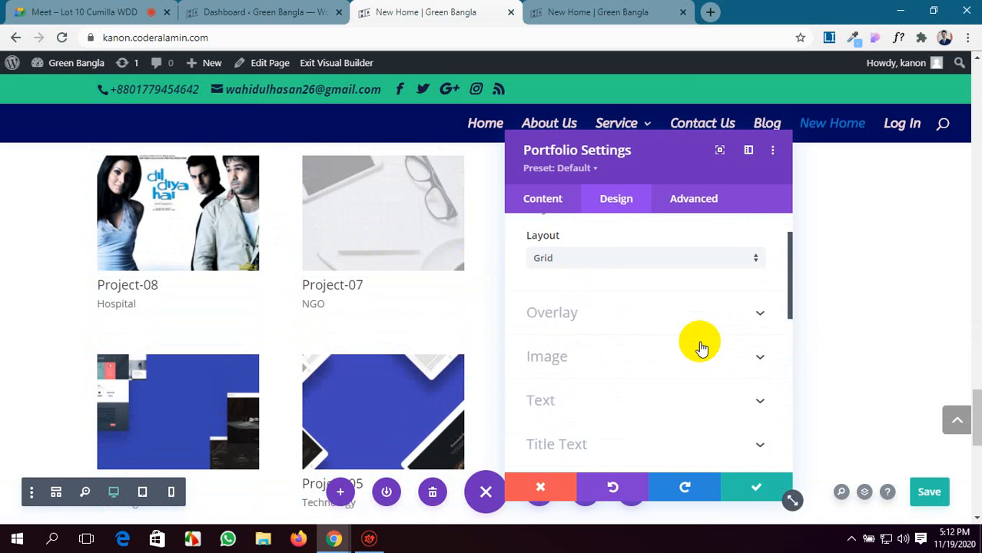
pyautogui.click(544, 209)
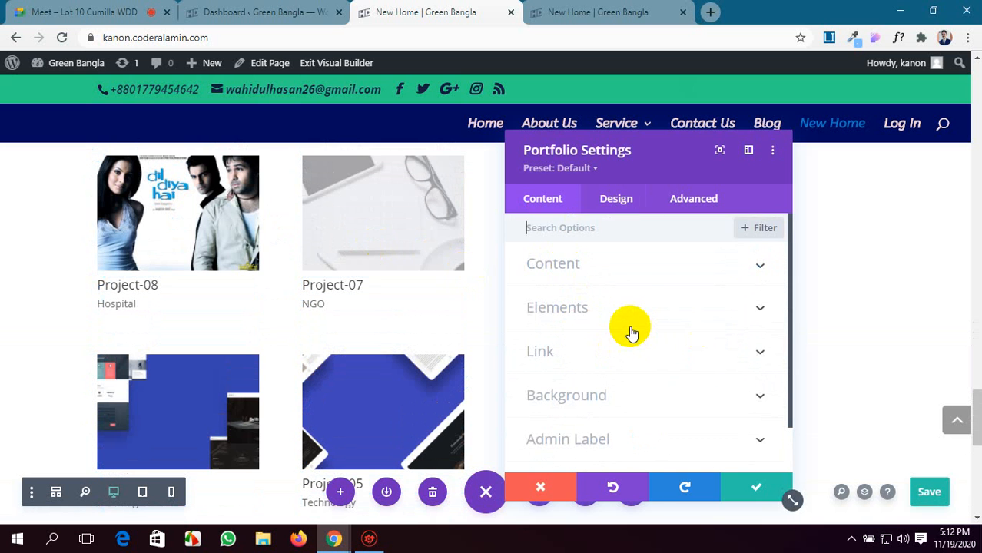
pyautogui.click(632, 268)
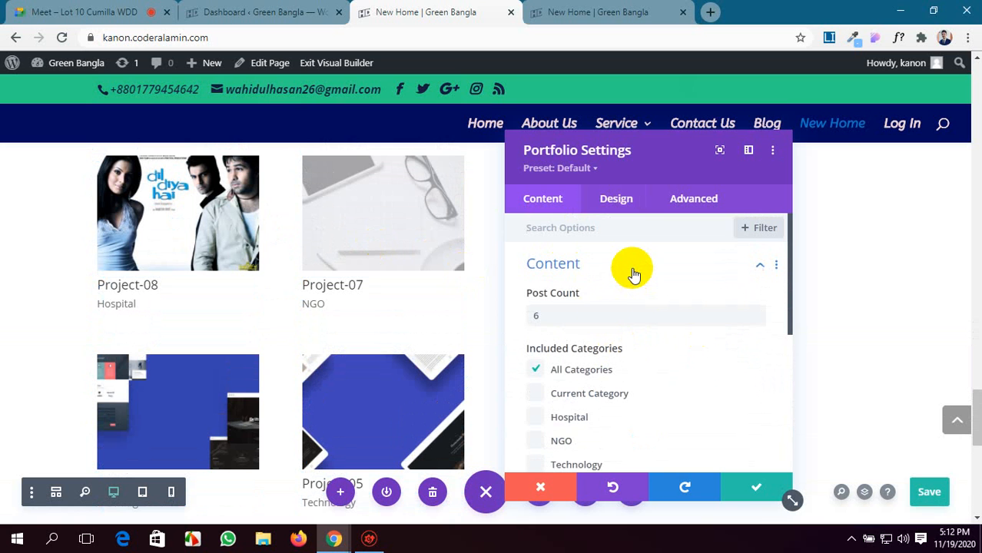
pyautogui.click(546, 321)
pyautogui.press('BackSpace')
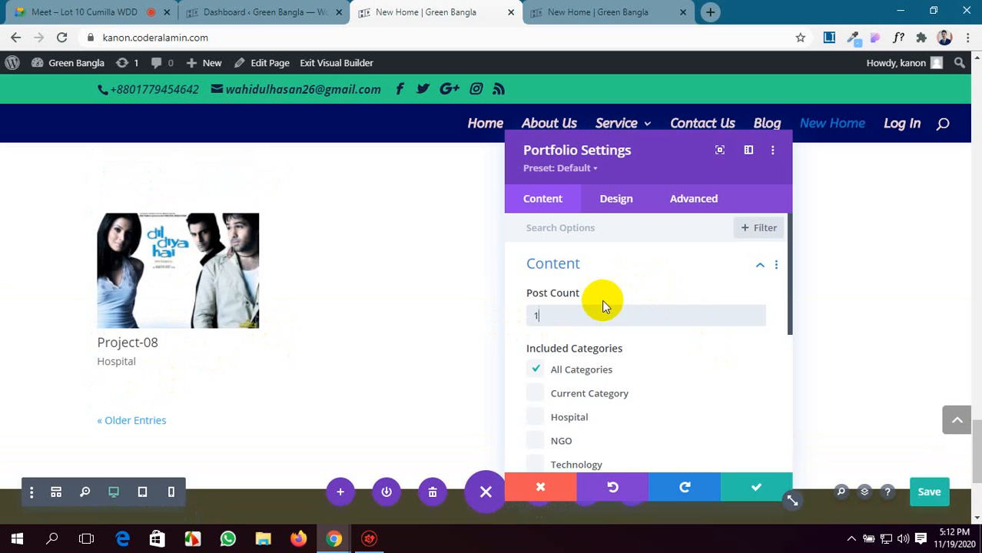
# Set the portfolio layout to Fullwidth and check the single project's preview.
pyautogui.click(614, 201)
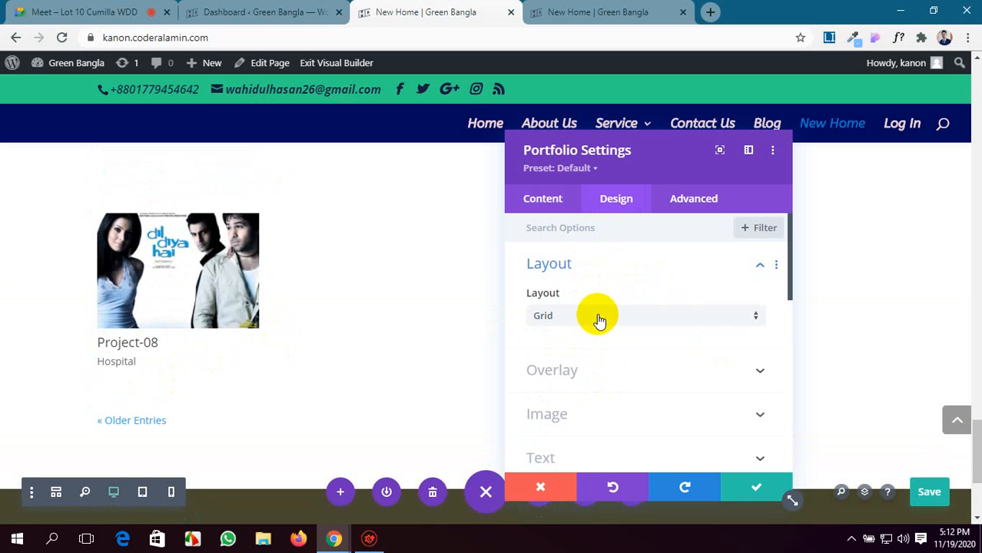
pyautogui.click(597, 317)
pyautogui.click(600, 330)
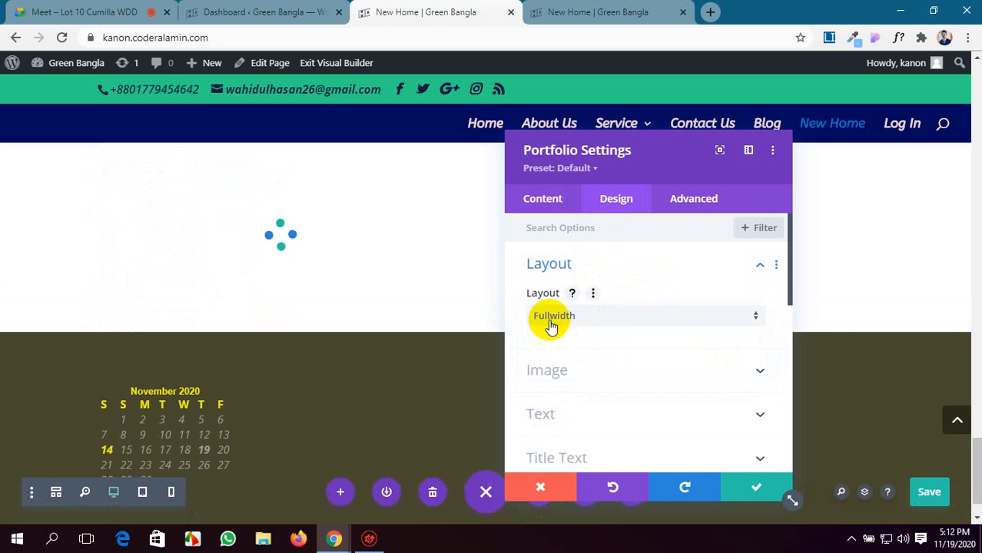
pyautogui.scroll(-2, 329, 339)
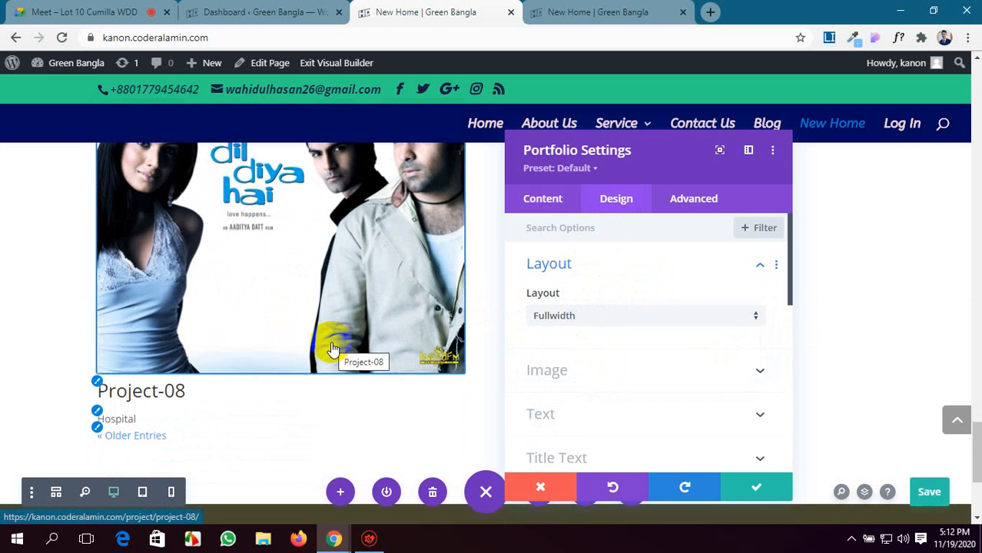
pyautogui.scroll(-2, 329, 350)
pyautogui.scroll(3, 329, 347)
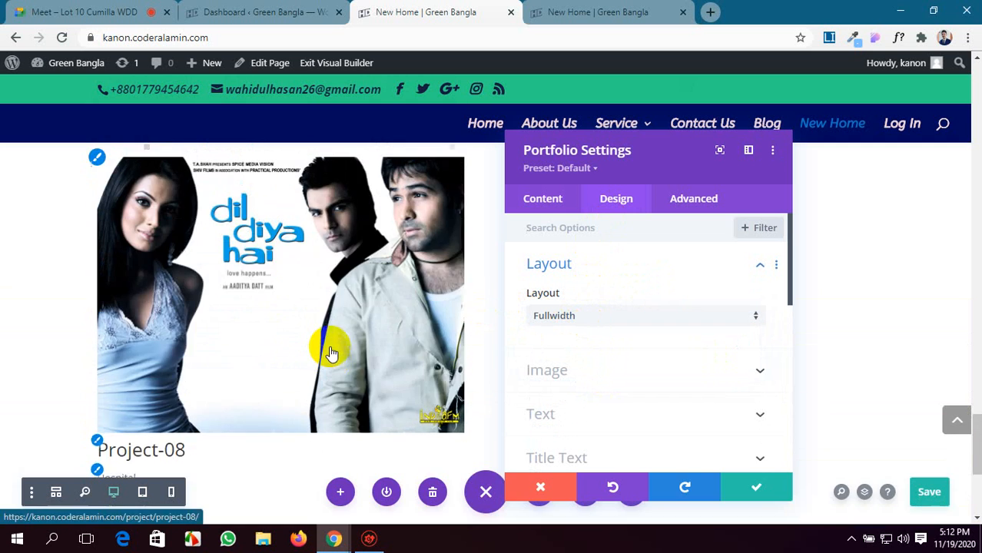
pyautogui.scroll(-3, 328, 346)
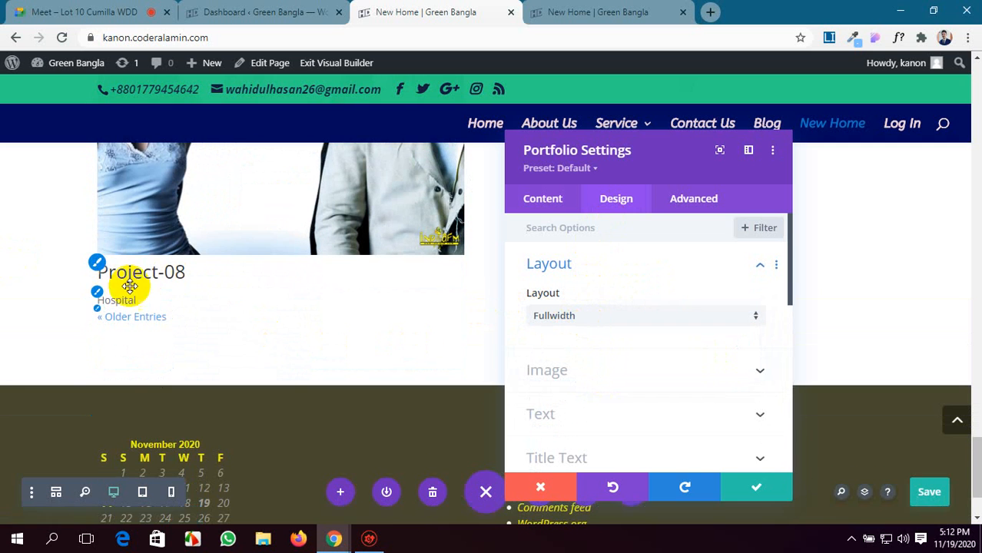
pyautogui.scroll(2, 125, 306)
pyautogui.scroll(1, 219, 268)
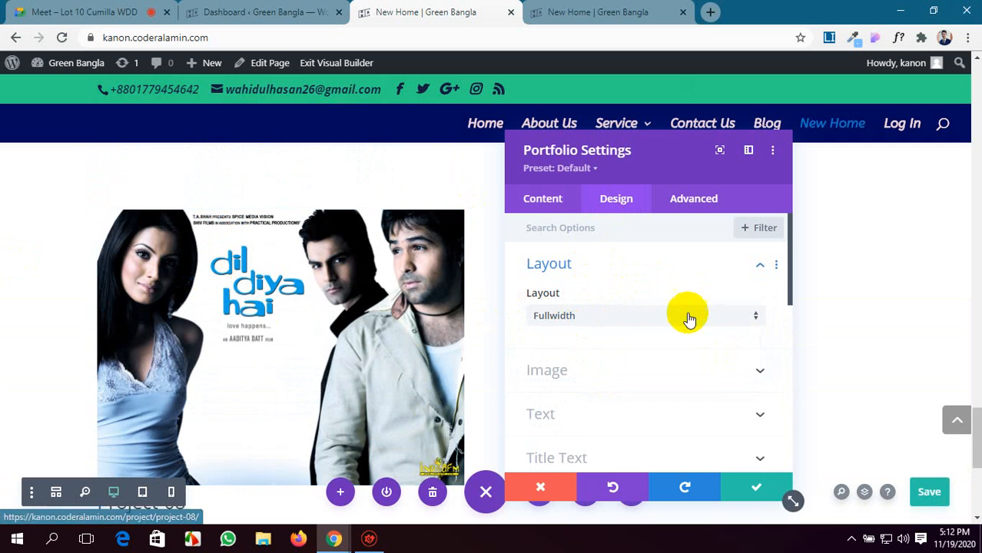
# Give the portfolio image a 6px border on all sides and check it on the page.
pyautogui.scroll(-2, 686, 315)
pyautogui.scroll(1, 699, 311)
pyautogui.click(717, 304)
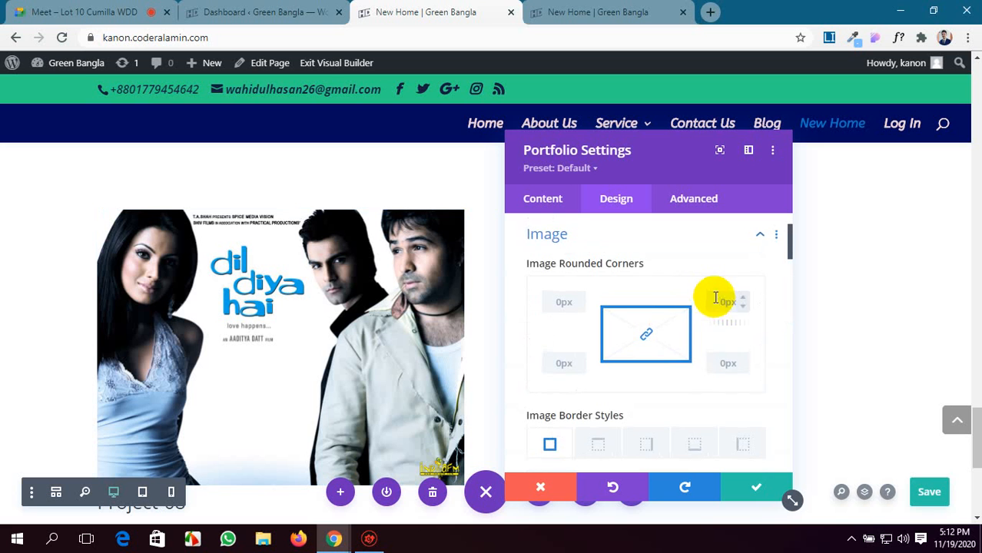
pyautogui.scroll(-1, 665, 329)
pyautogui.scroll(1, 636, 311)
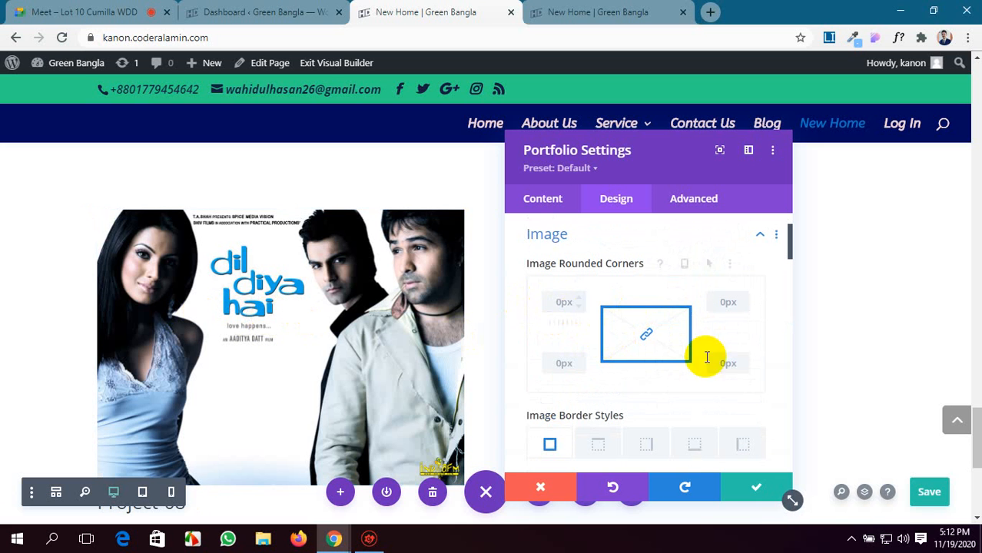
pyautogui.scroll(-2, 710, 363)
pyautogui.scroll(-3, 718, 372)
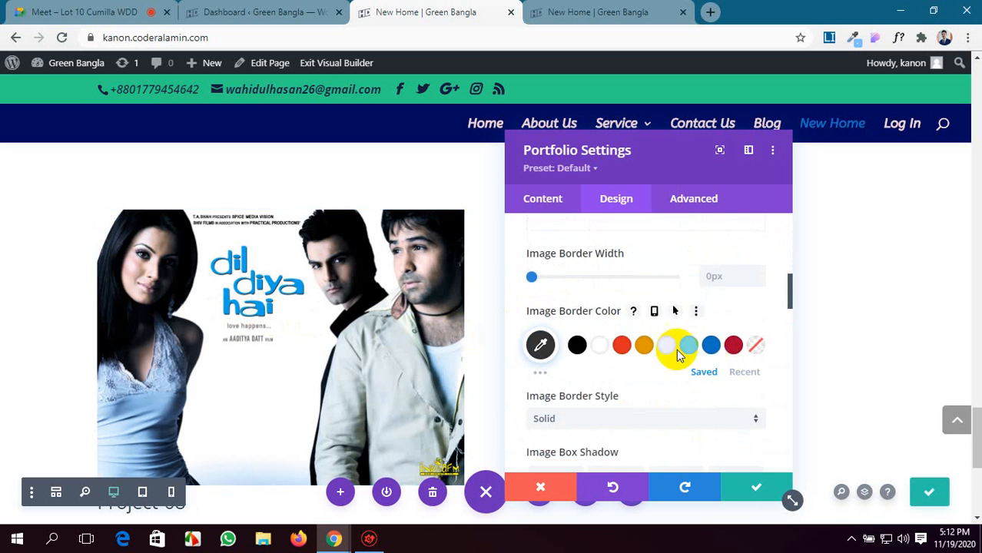
pyautogui.scroll(-2, 676, 349)
pyautogui.scroll(2, 668, 351)
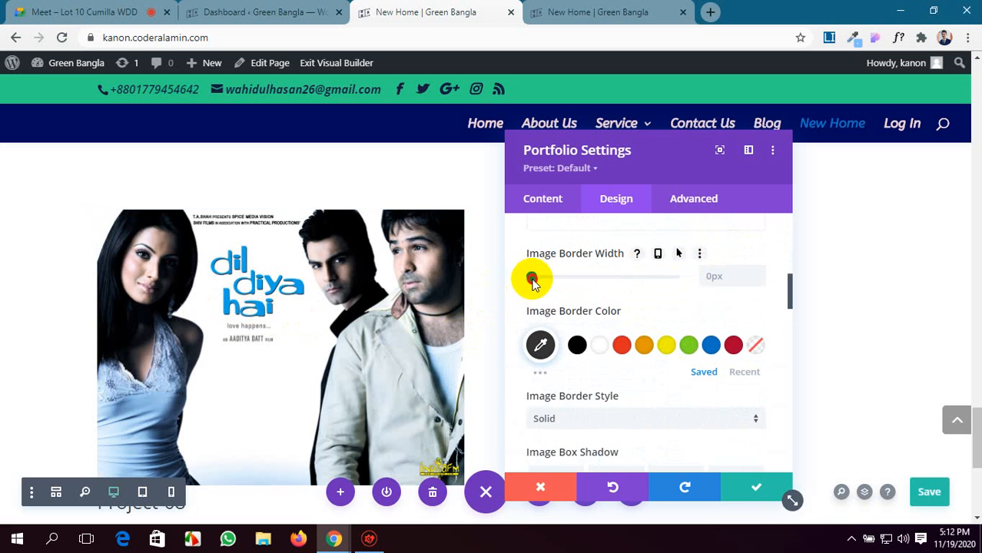
pyautogui.moveTo(532, 278); pyautogui.dragTo(547, 278)
pyautogui.scroll(-2, 382, 338)
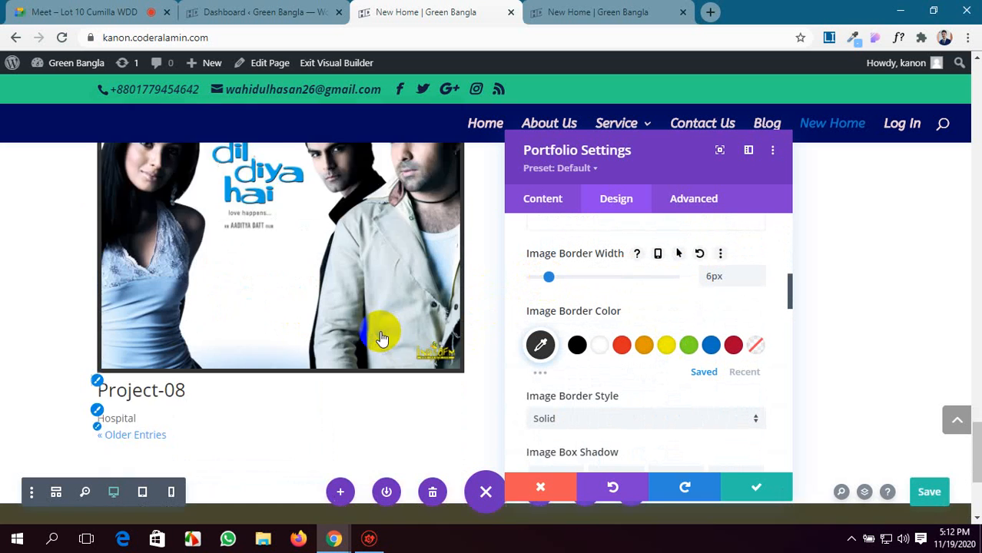
pyautogui.scroll(-2, 381, 338)
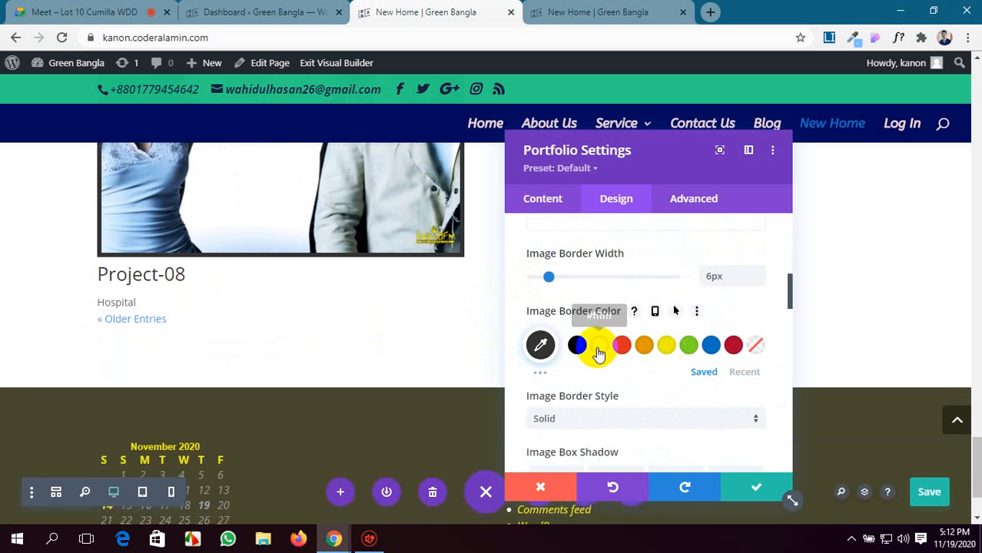
# Set the portfolio image hue to 64deg and check the recoloured project image.
pyautogui.scroll(-1, 598, 355)
pyautogui.scroll(1, 597, 354)
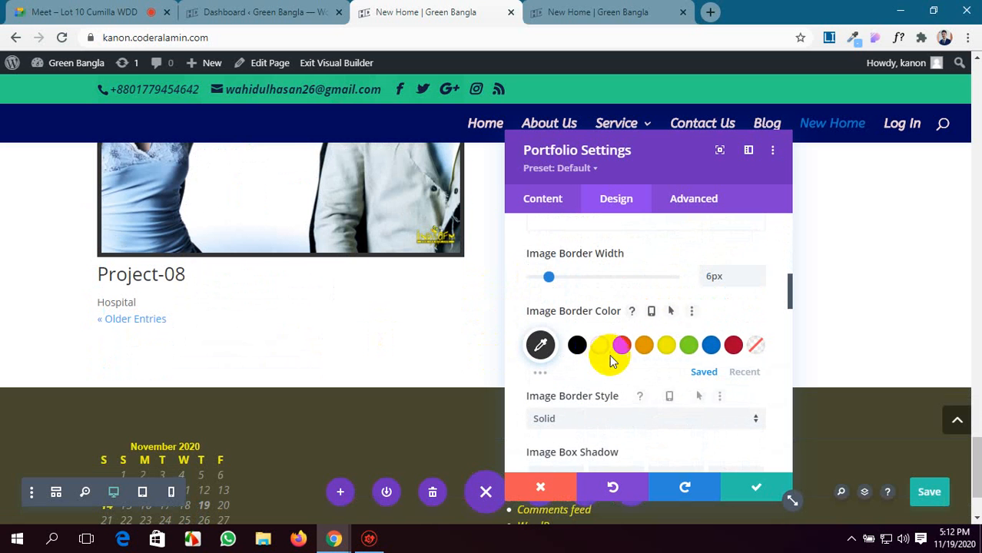
pyautogui.scroll(-2, 610, 361)
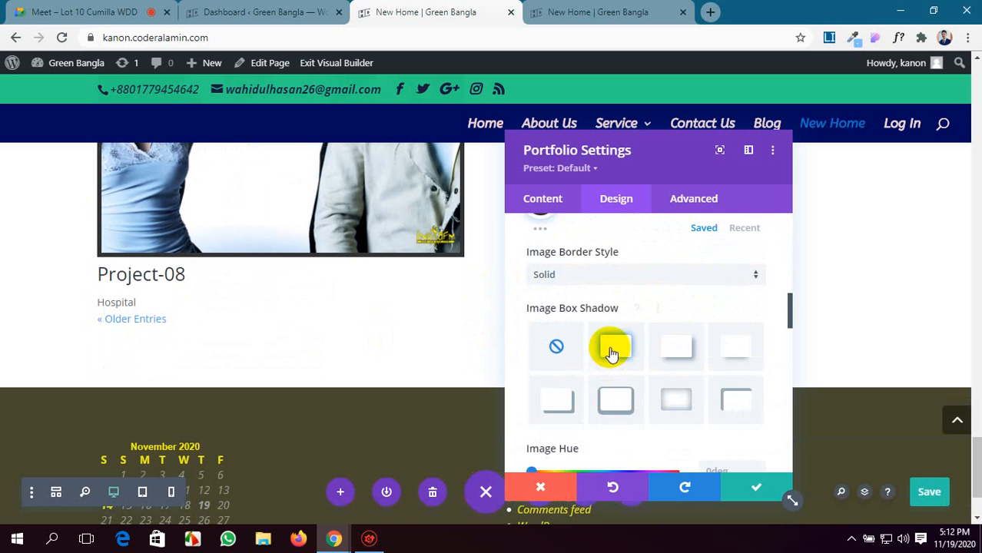
pyautogui.scroll(-2, 609, 353)
pyautogui.scroll(-1, 609, 346)
pyautogui.moveTo(532, 256); pyautogui.dragTo(561, 259)
pyautogui.scroll(2, 432, 329)
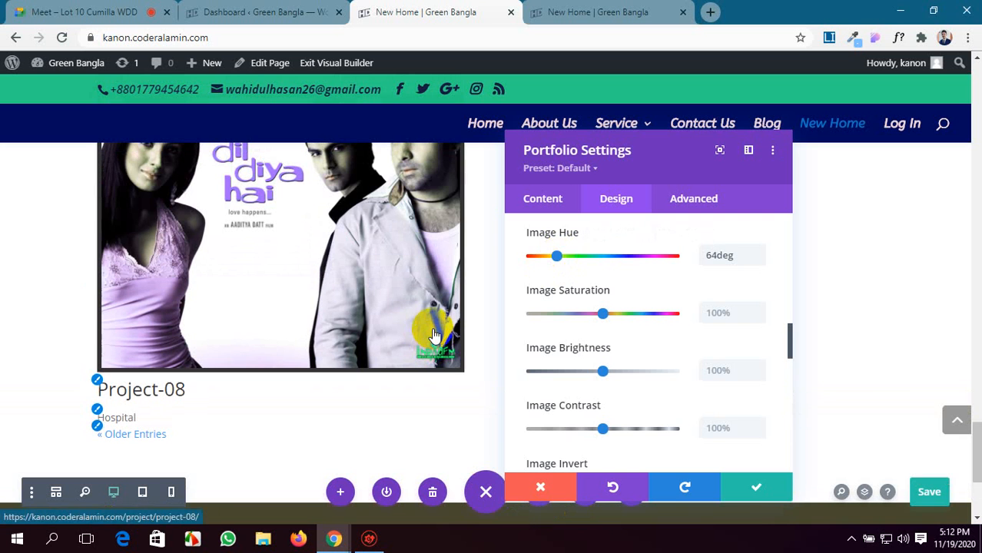
# Center-align the portfolio's text.
pyautogui.scroll(-2, 627, 387)
pyautogui.scroll(-1, 626, 384)
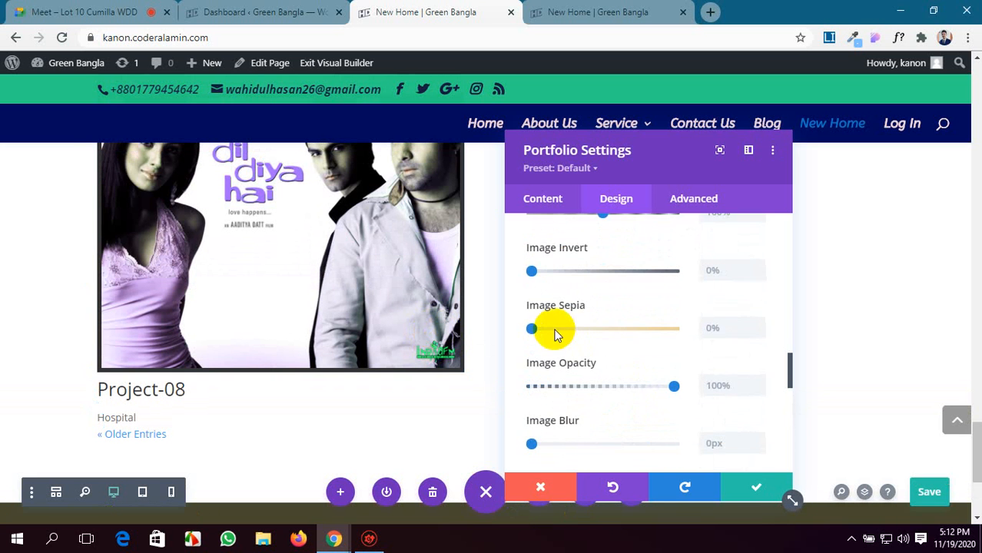
pyautogui.scroll(-4, 554, 338)
pyautogui.scroll(2, 556, 344)
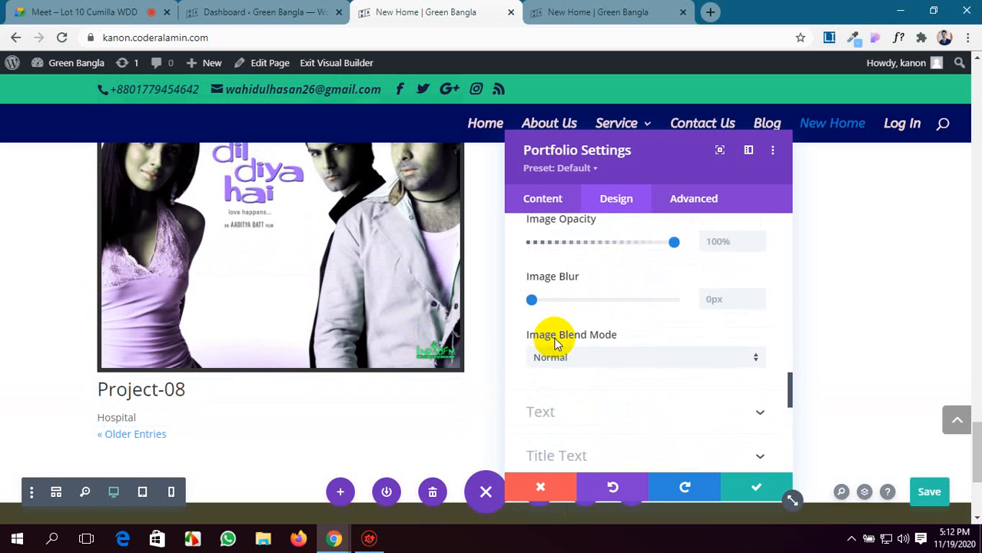
pyautogui.scroll(-1, 556, 344)
pyautogui.scroll(-2, 556, 345)
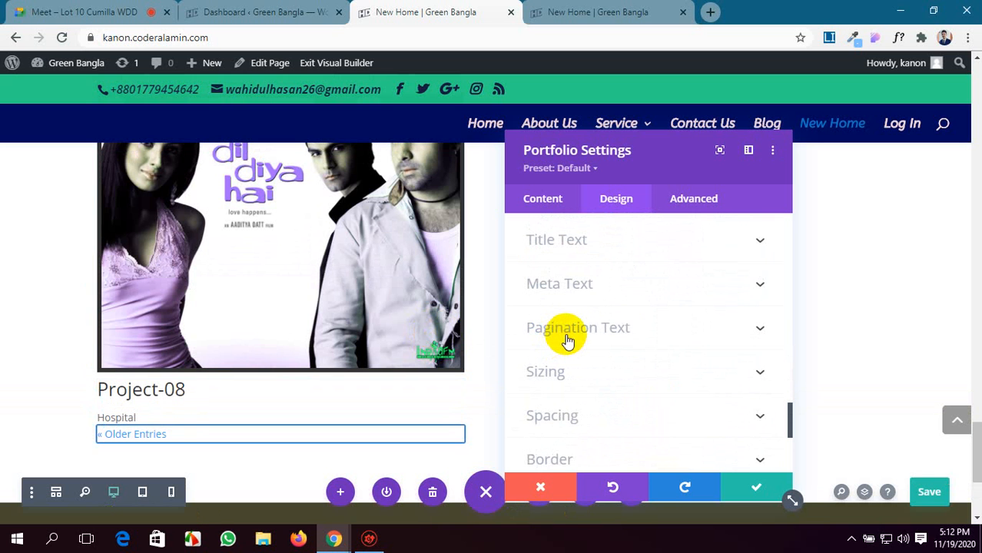
pyautogui.scroll(-1, 391, 370)
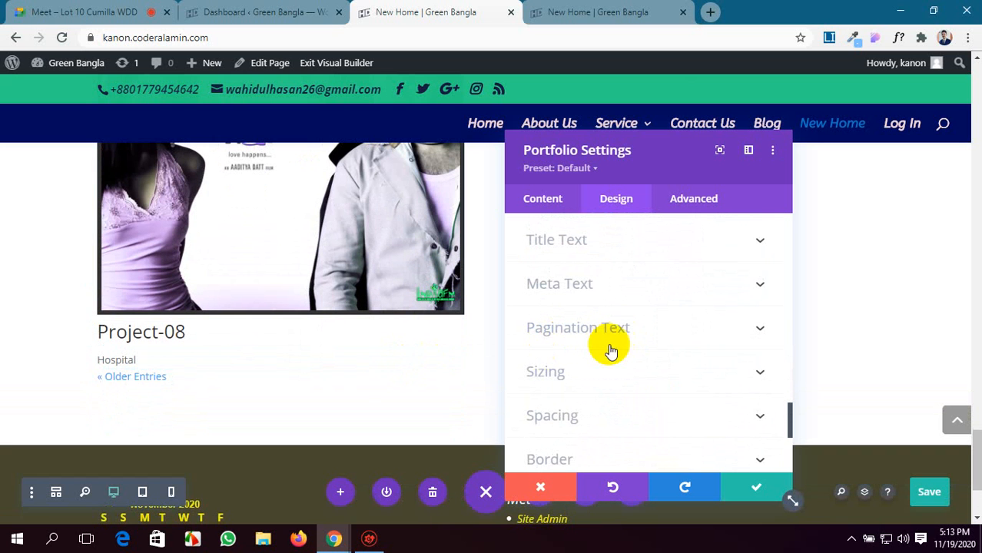
pyautogui.scroll(-1, 610, 351)
pyautogui.scroll(3, 610, 351)
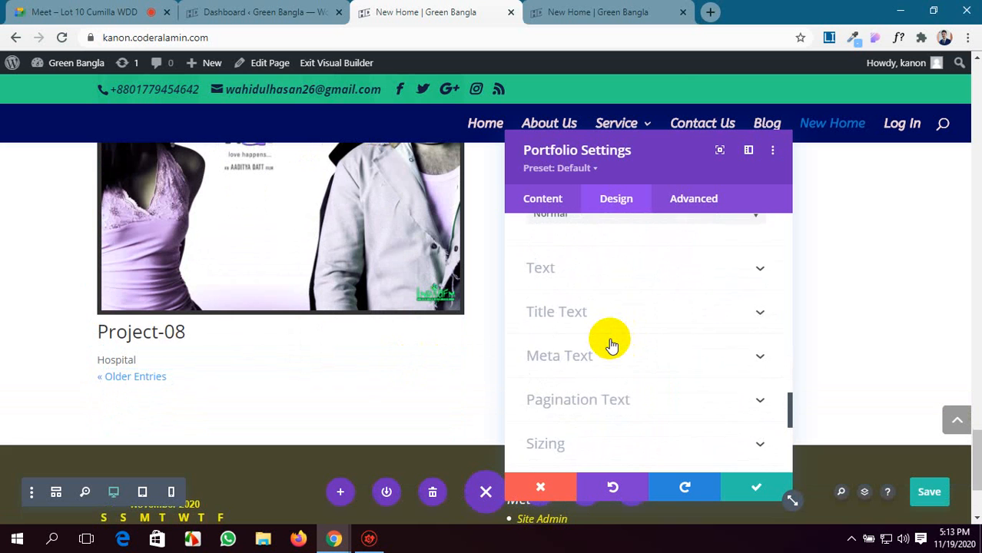
pyautogui.click(612, 344)
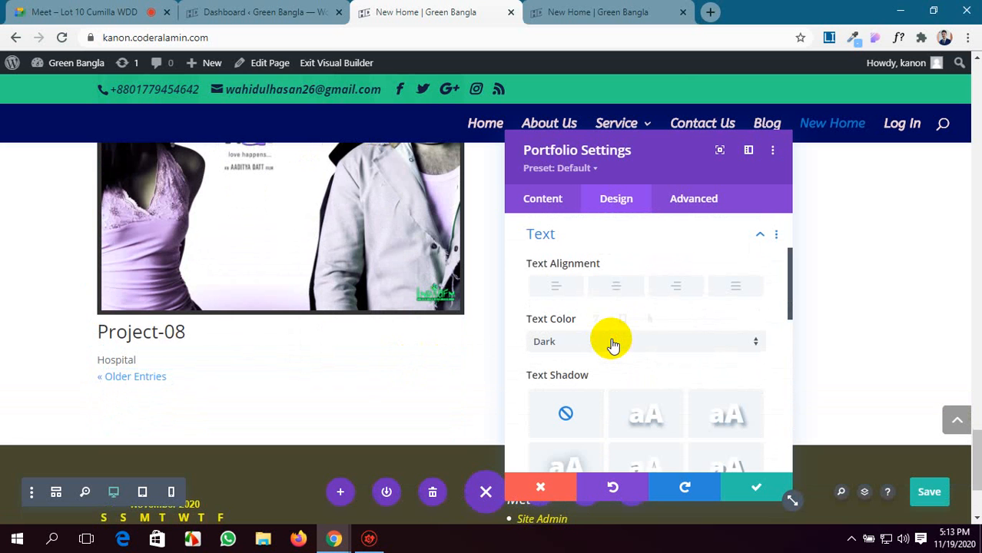
pyautogui.click(618, 290)
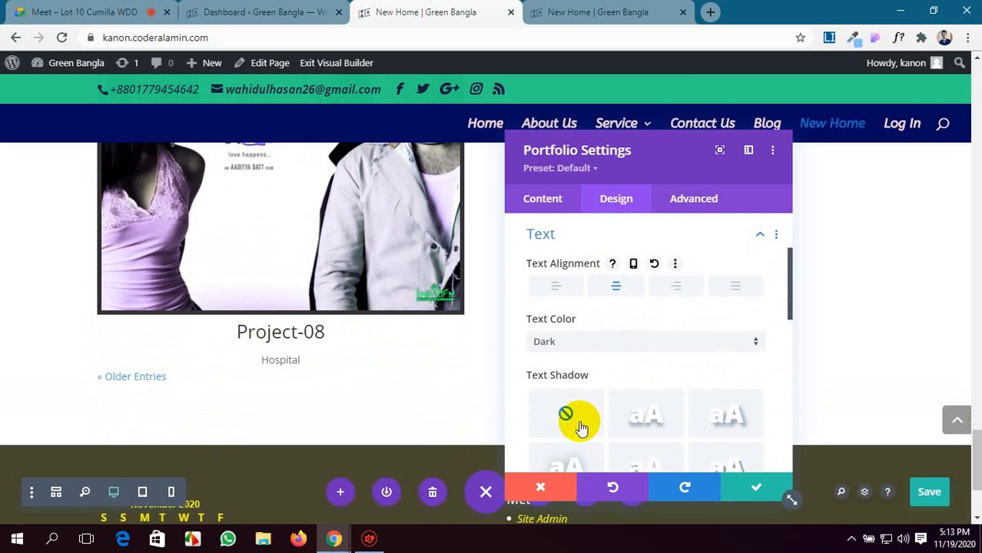
# Slightly increase the portfolio's pagination text size and accept the module settings.
pyautogui.scroll(-1, 593, 398)
pyautogui.scroll(-4, 590, 393)
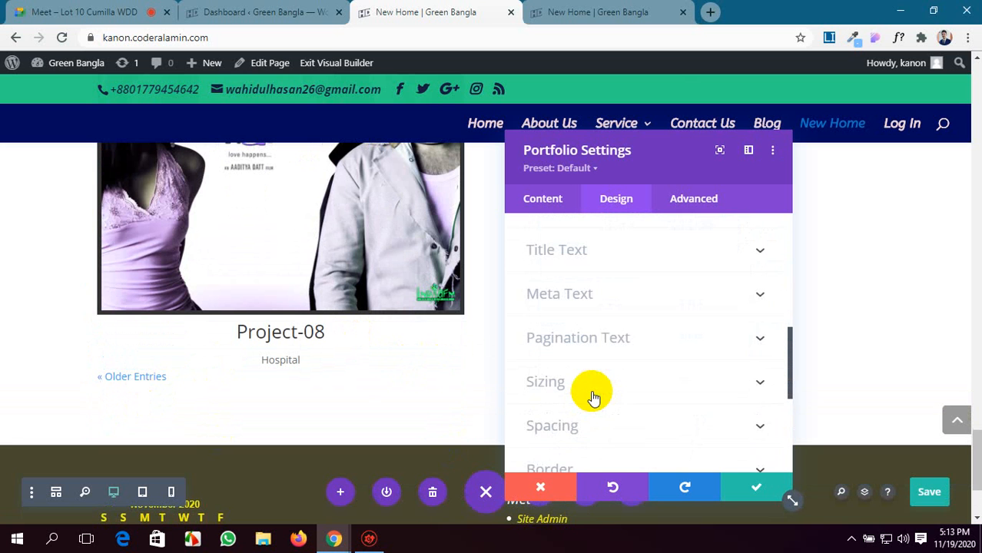
pyautogui.click(638, 341)
pyautogui.scroll(-4, 641, 347)
pyautogui.scroll(3, 642, 347)
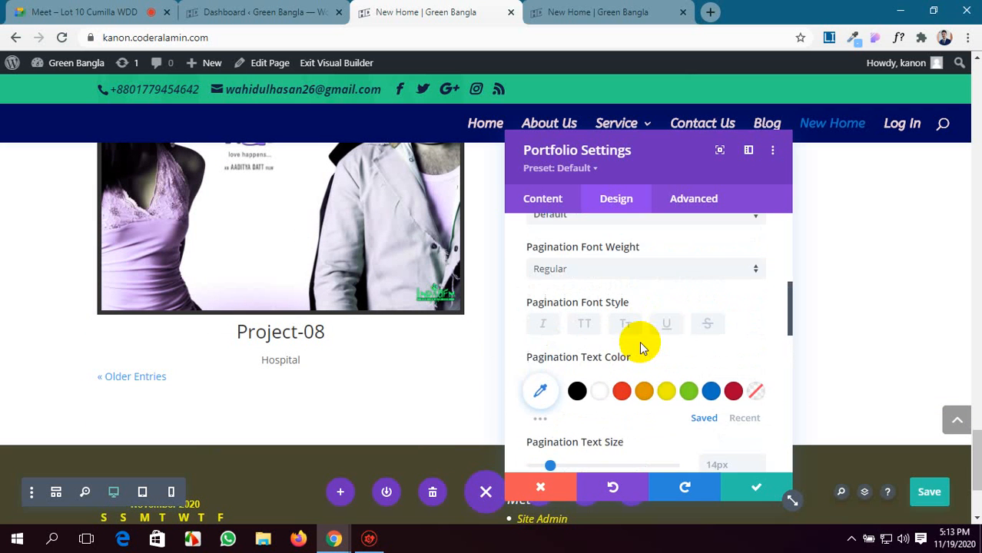
pyautogui.scroll(1, 639, 341)
pyautogui.scroll(-5, 639, 341)
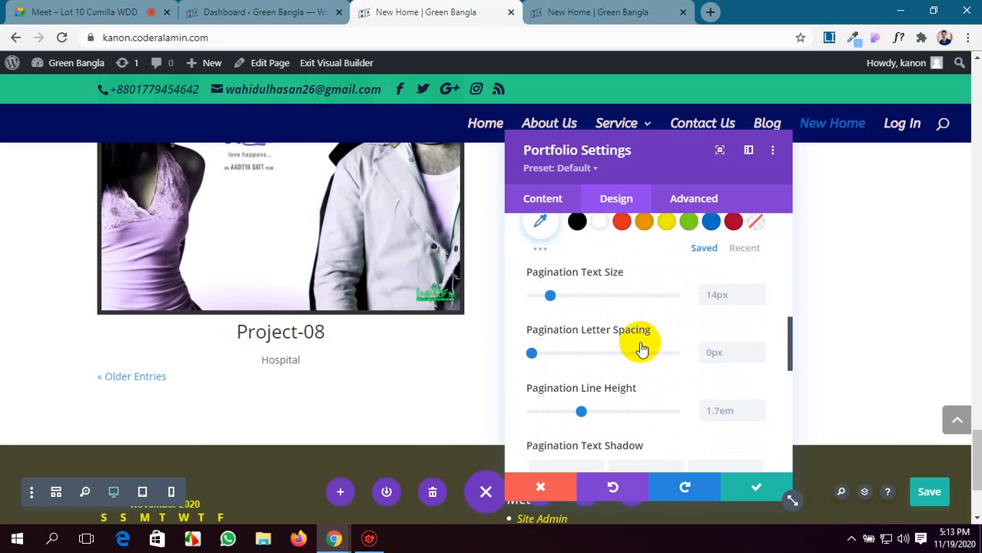
pyautogui.scroll(-1, 642, 348)
pyautogui.scroll(3, 641, 347)
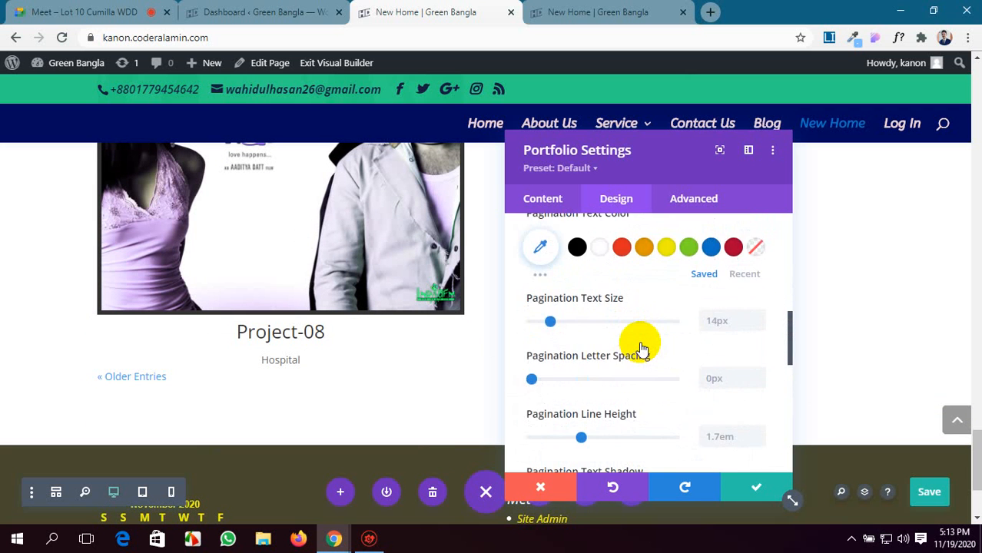
pyautogui.click(550, 323)
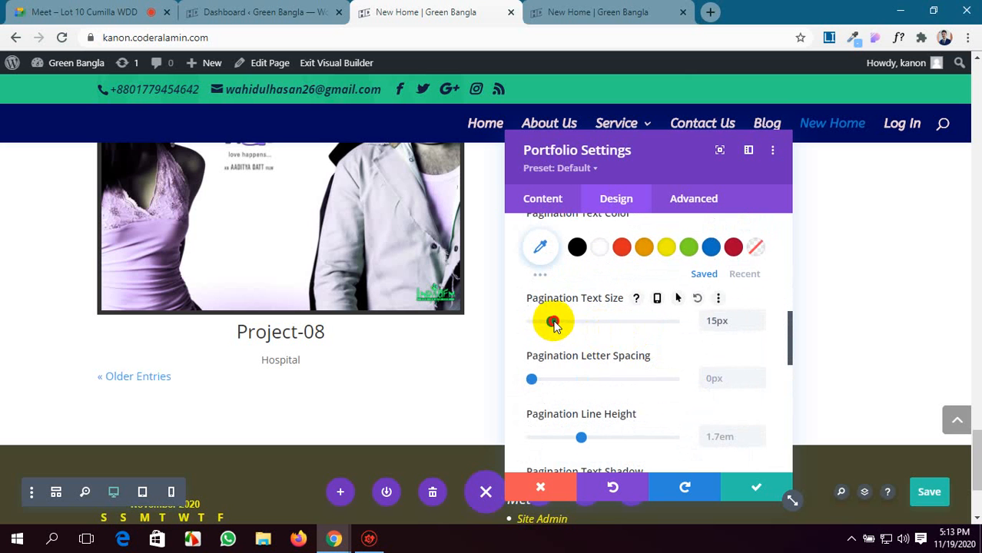
pyautogui.click(738, 492)
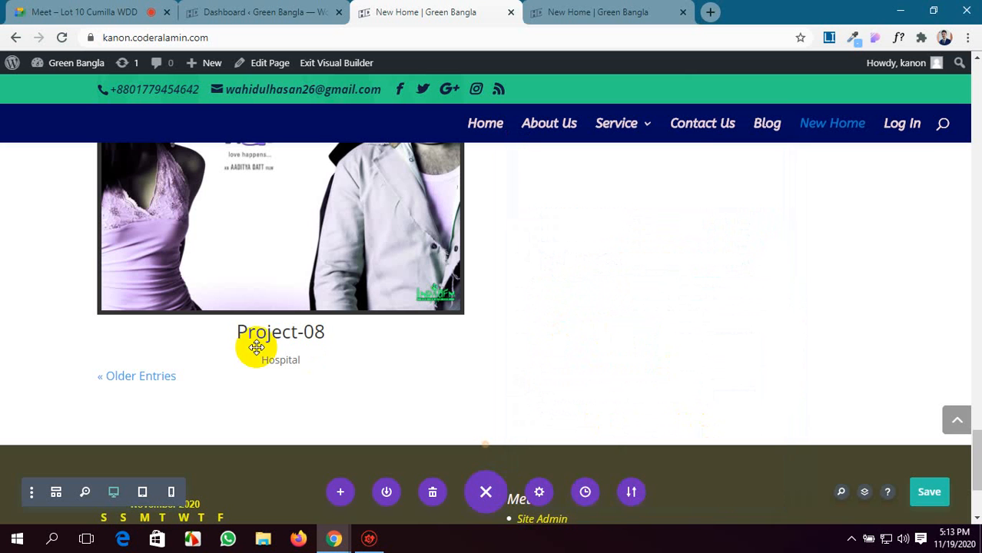
# Save the page and reload the live New Home page to check the styled portfolio.
pyautogui.scroll(2, 256, 349)
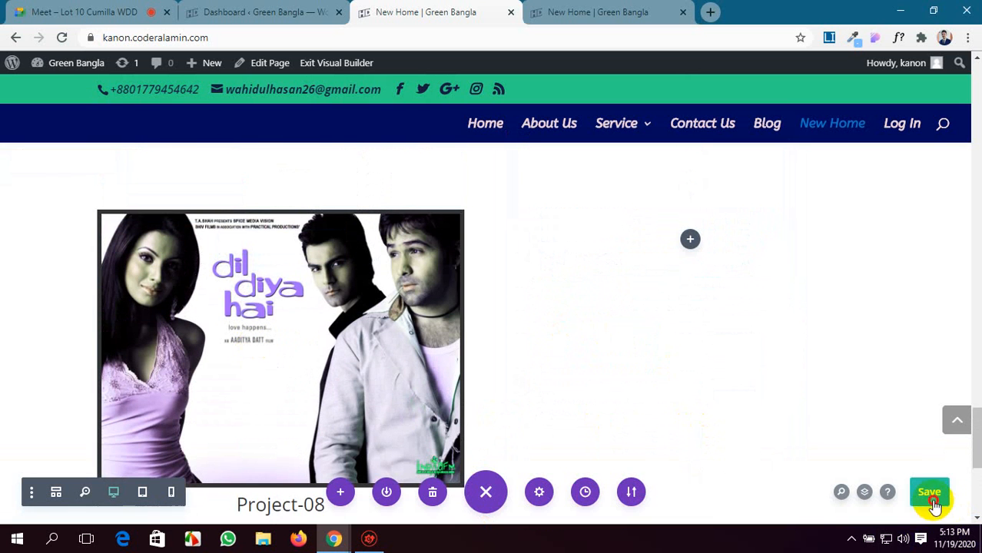
pyautogui.click(934, 503)
pyautogui.click(538, 11)
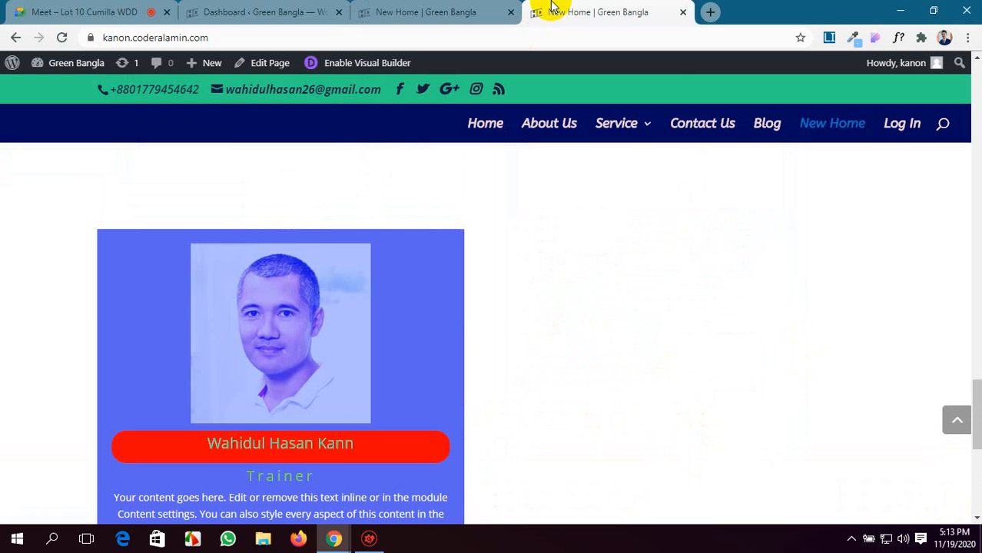
pyautogui.click(64, 36)
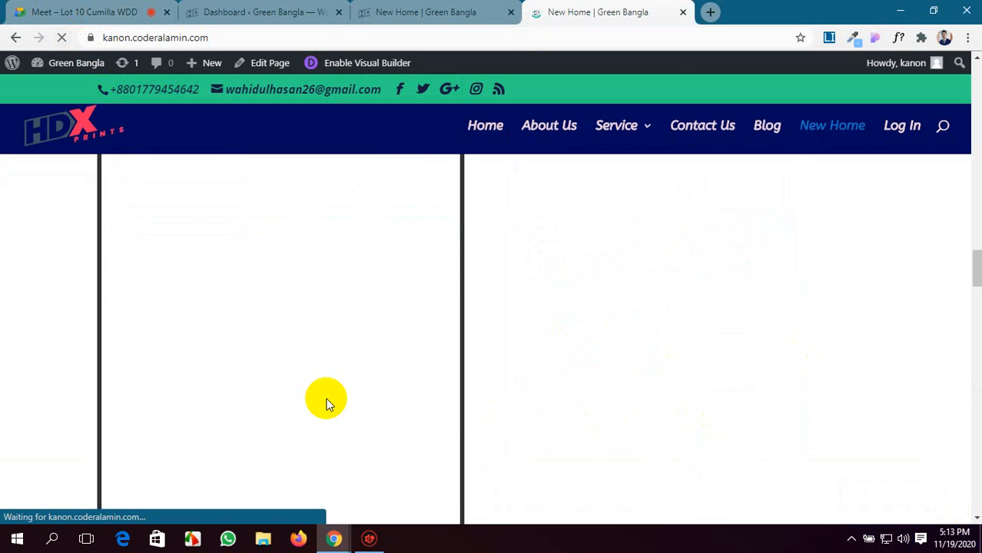
pyautogui.scroll(-5, 326, 398)
pyautogui.scroll(-2, 326, 403)
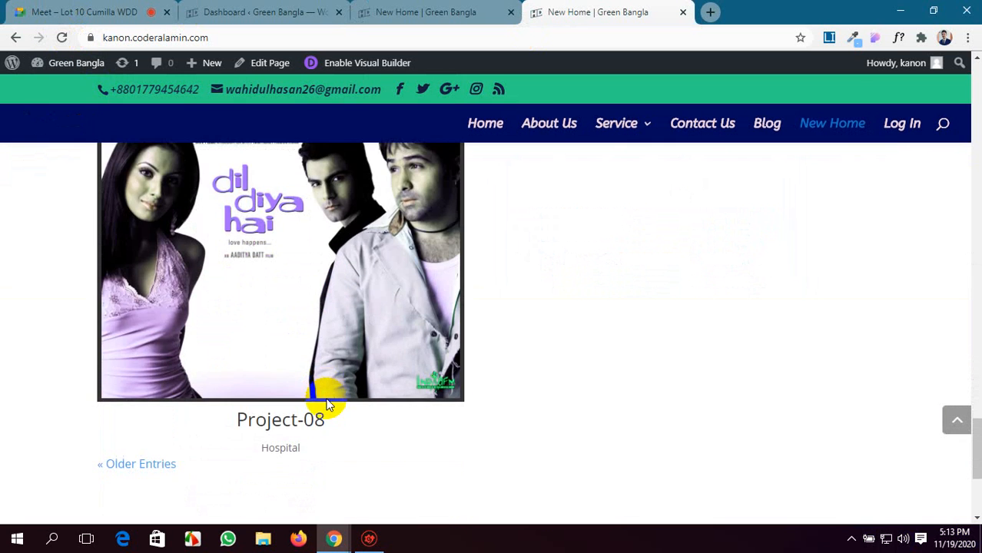
pyautogui.scroll(3, 231, 450)
pyautogui.scroll(-3, 208, 472)
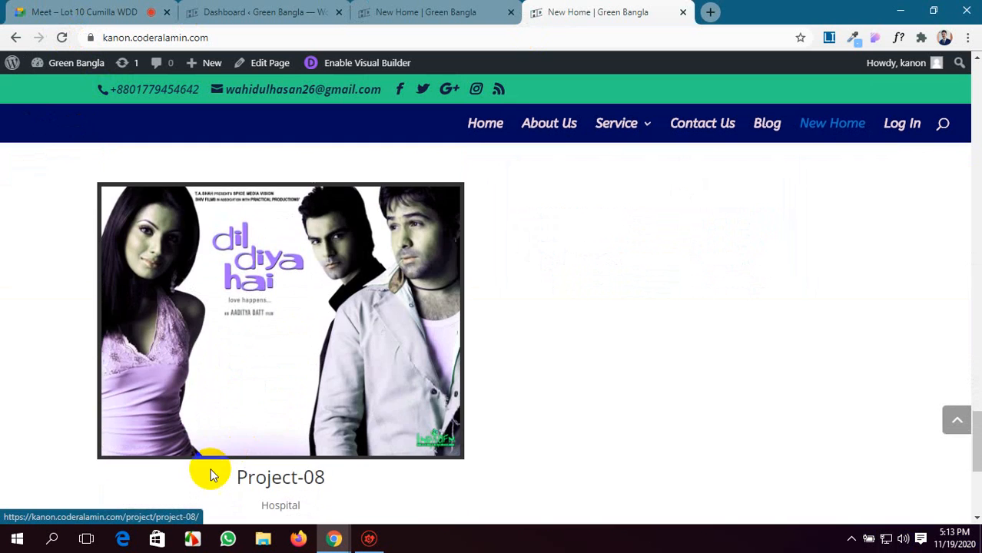
pyautogui.scroll(-1, 132, 480)
# Page through the portfolio's older entries on the live page, back to Project-05.
pyautogui.click(122, 410)
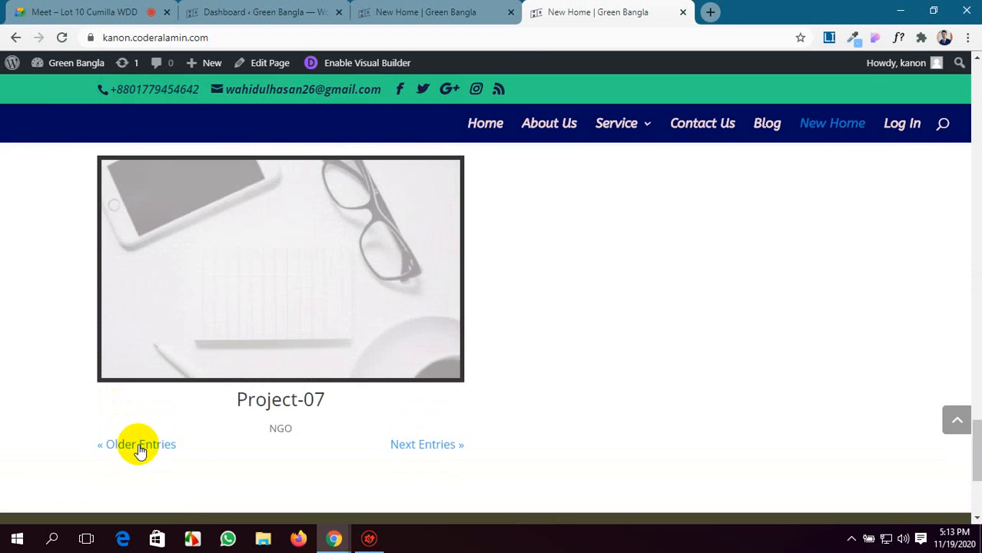
pyautogui.click(142, 455)
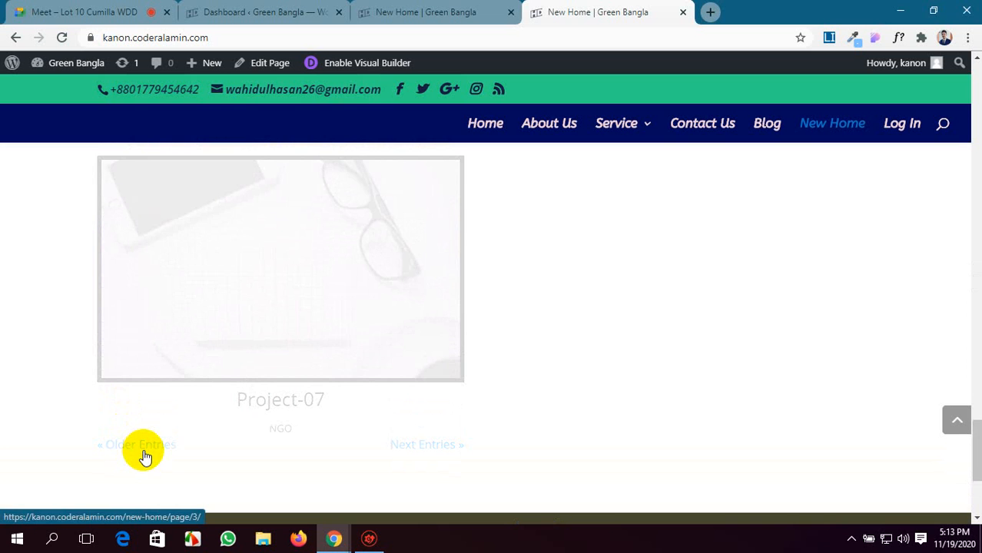
pyautogui.click(151, 416)
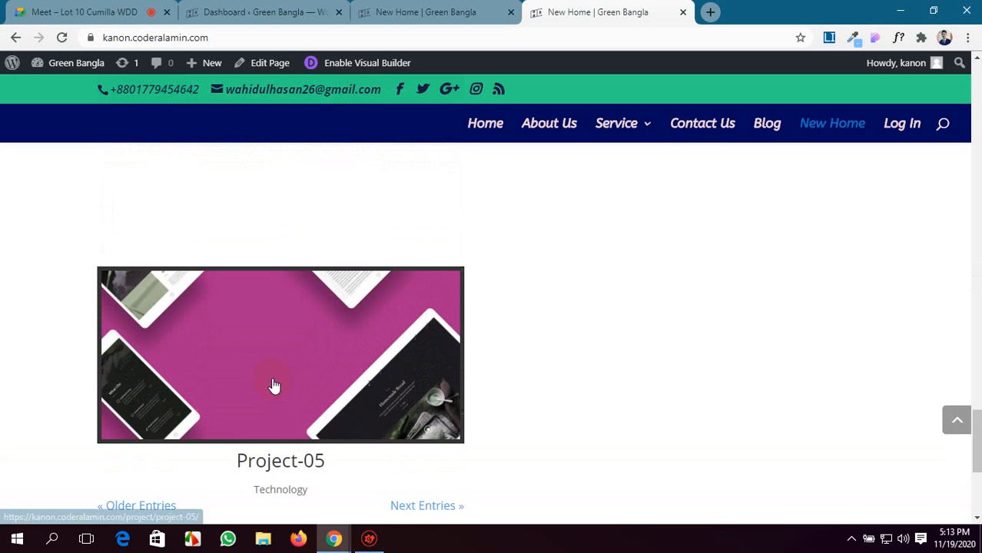
pyautogui.scroll(5, 274, 383)
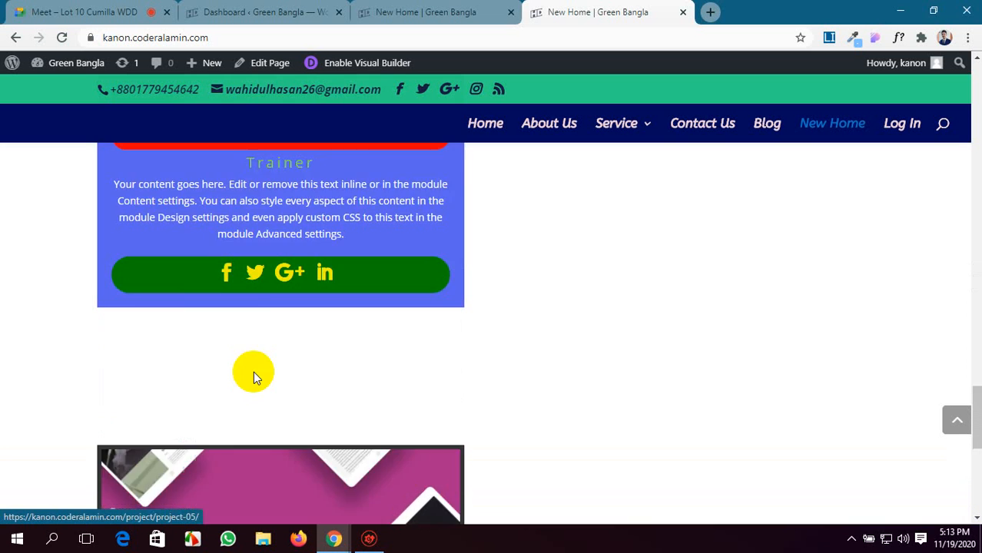
pyautogui.scroll(-2, 253, 371)
# Return to the visual builder and show the page in wireframe view at the specialty section holding the Portfolio module.
pyautogui.click(392, 8)
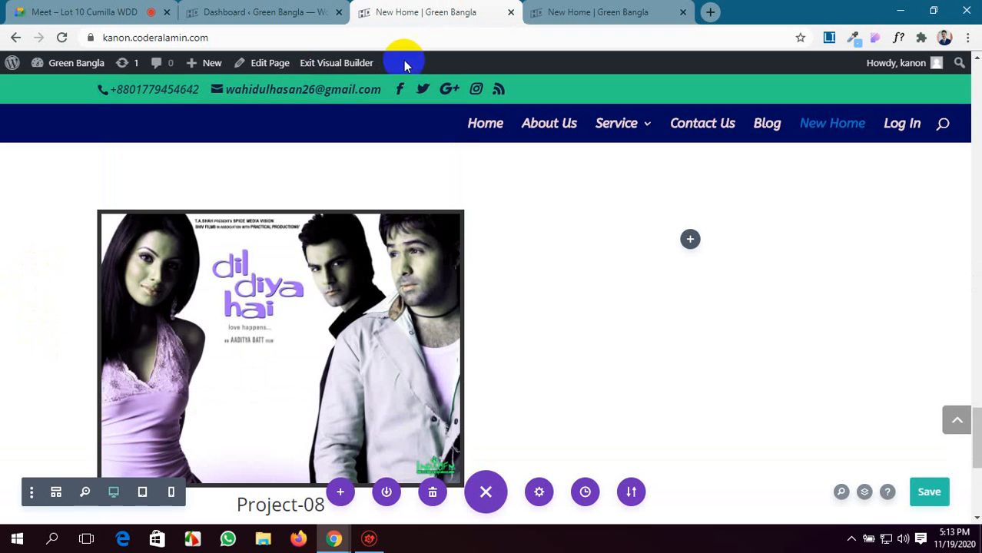
pyautogui.scroll(2, 43, 212)
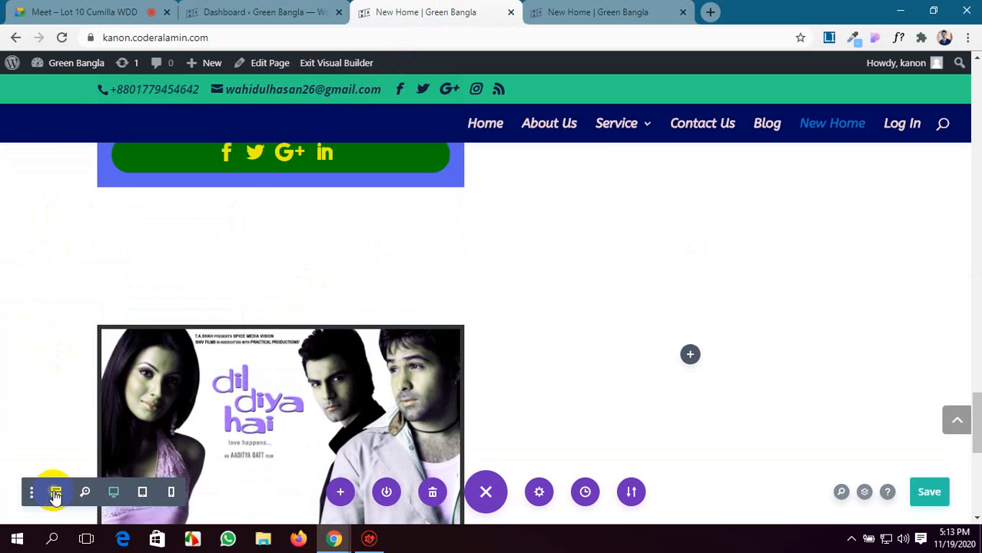
pyautogui.click(55, 493)
pyautogui.scroll(-1, 444, 333)
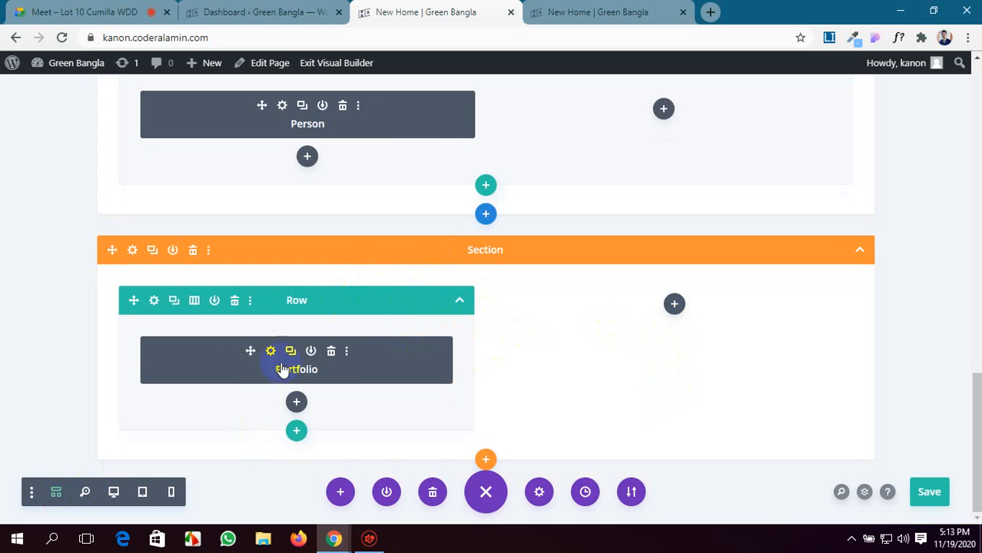
# Examine the column layouts offered for a specialty section and the row layouts available beneath the Portfolio row, without inserting any.
pyautogui.click(485, 464)
pyautogui.click(478, 409)
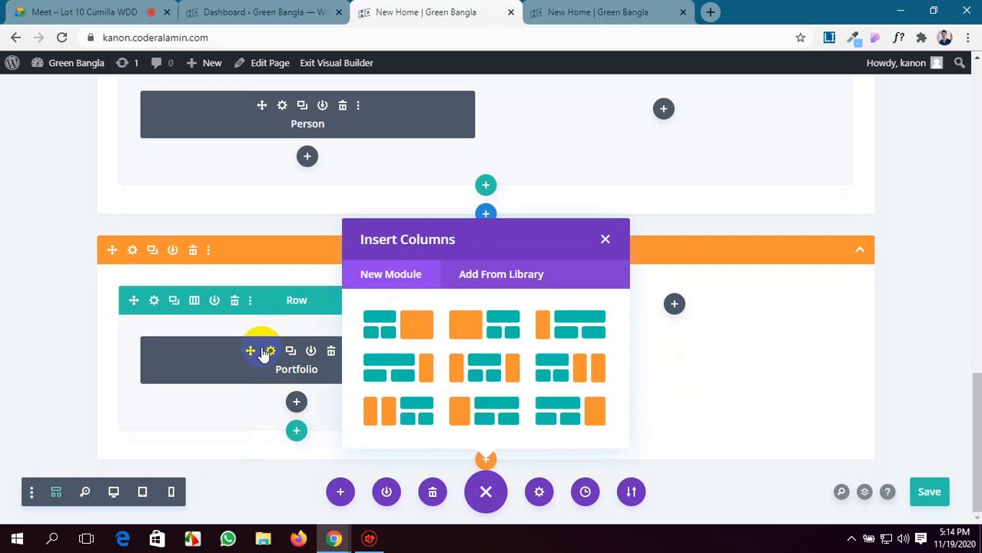
pyautogui.click(606, 242)
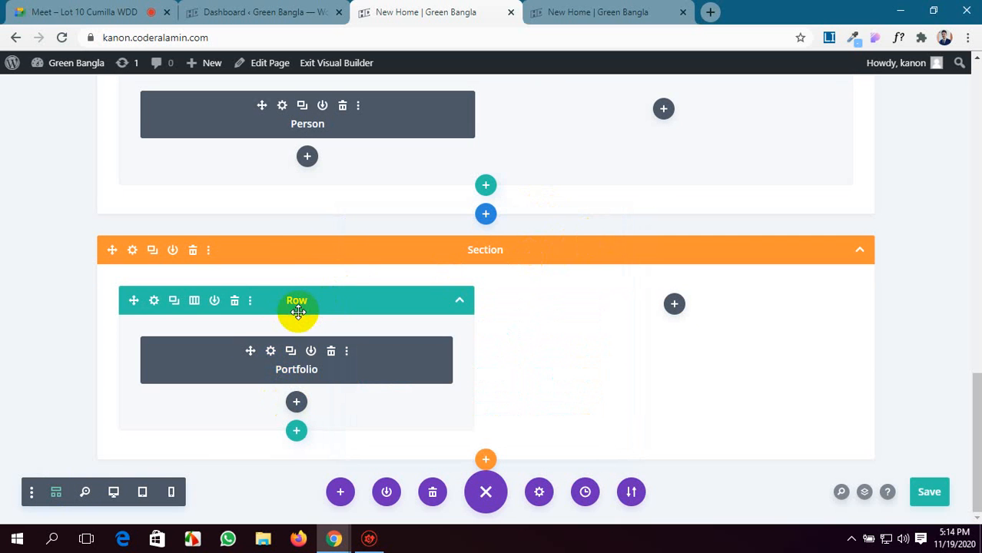
pyautogui.click(296, 435)
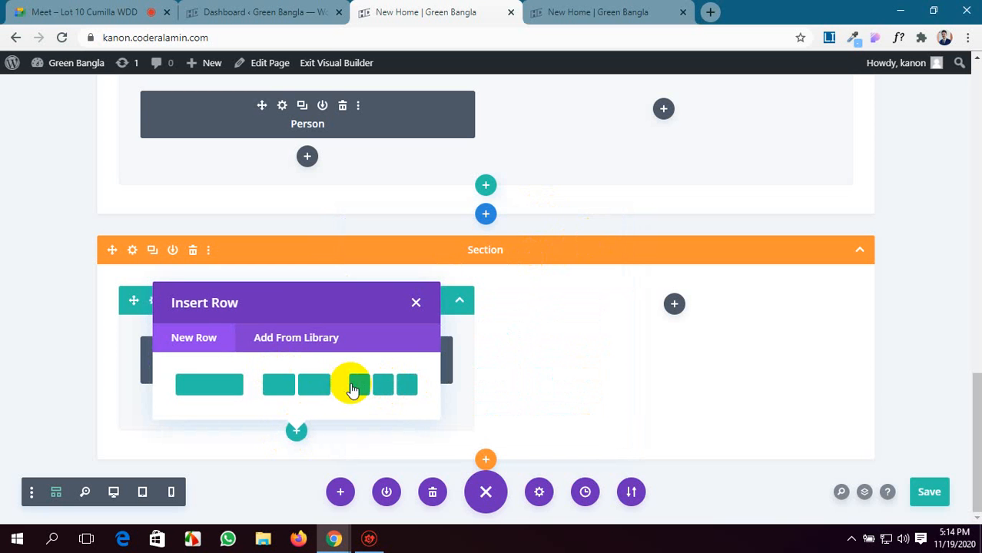
pyautogui.click(415, 301)
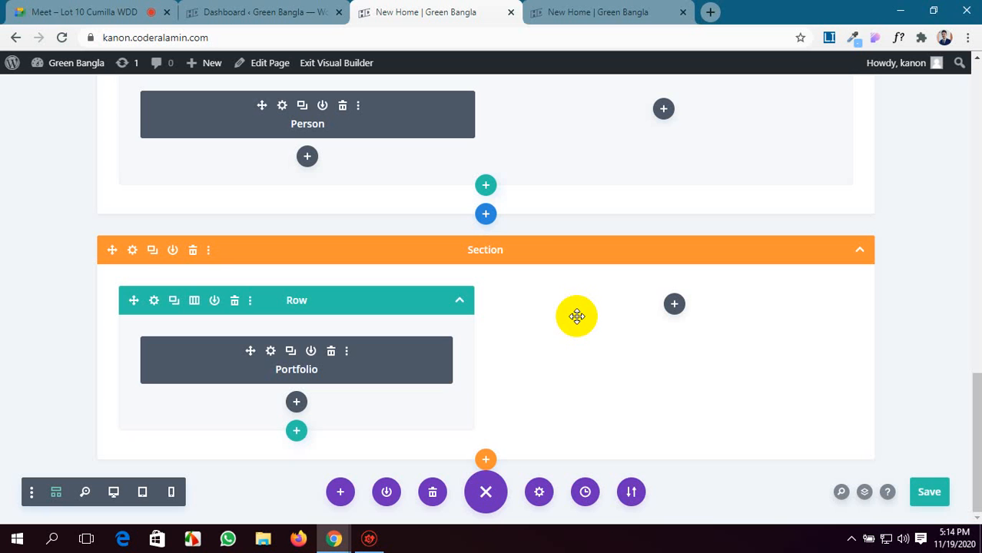
pyautogui.click(512, 245)
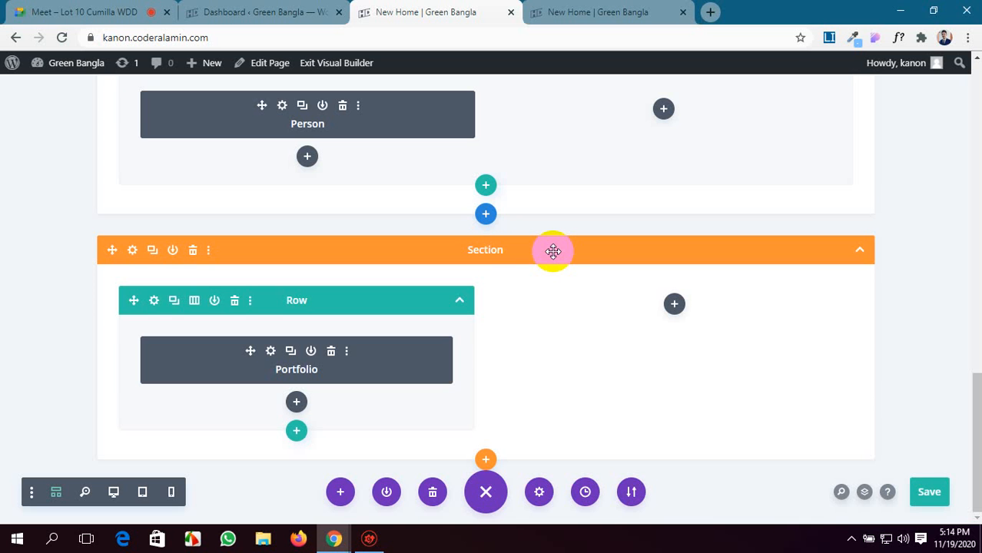
# Insert a specialty section below the Portfolio section, using the layout with a nested row area between two narrow side columns.
pyautogui.click(485, 459)
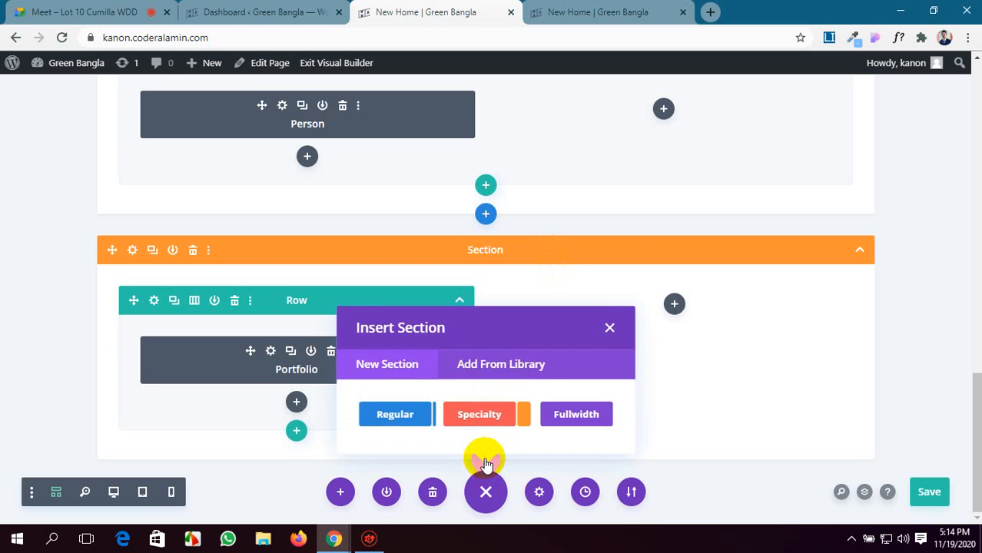
pyautogui.click(498, 412)
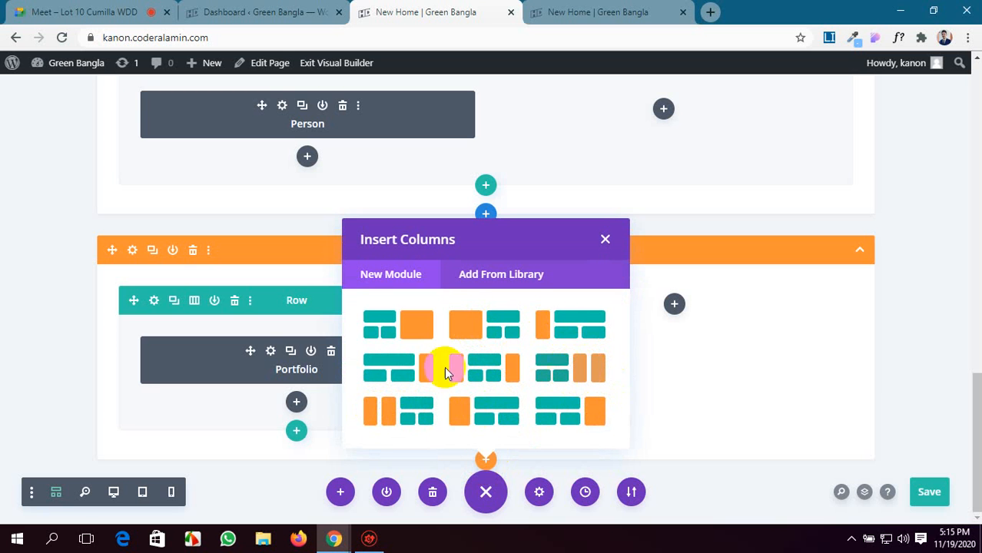
pyautogui.click(484, 376)
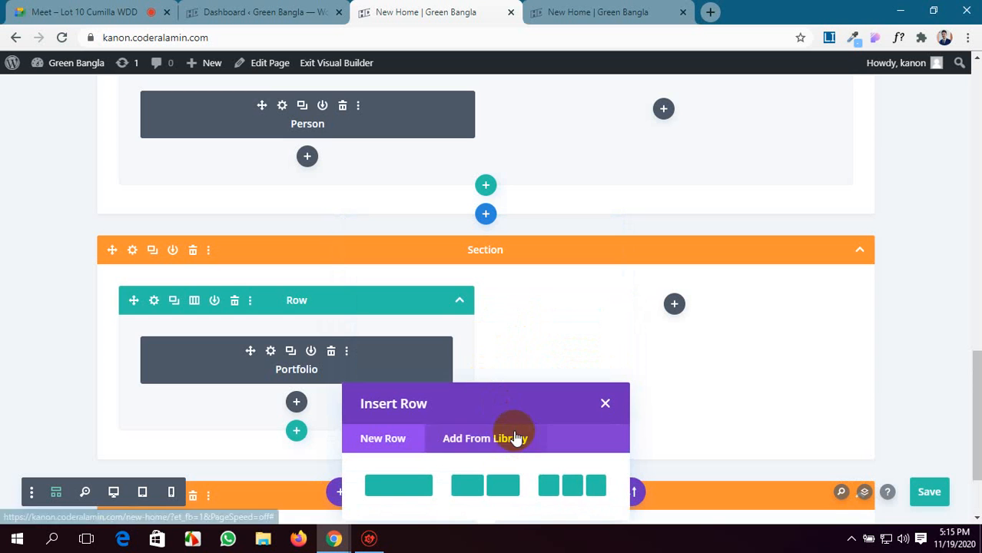
pyautogui.click(605, 404)
pyautogui.scroll(-2, 532, 311)
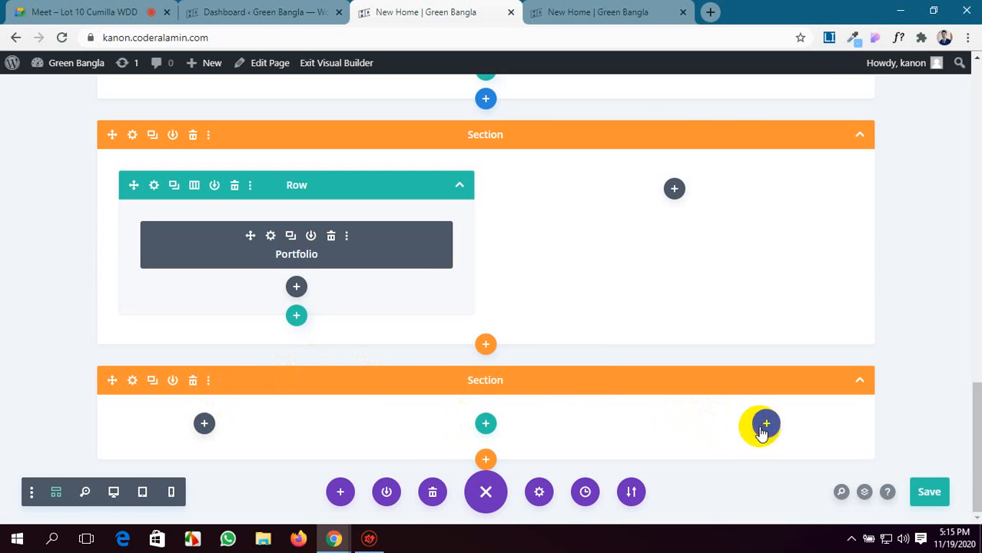
# Insert a three-column row in the middle area of the new specialty section, without adding a module to it.
pyautogui.click(482, 423)
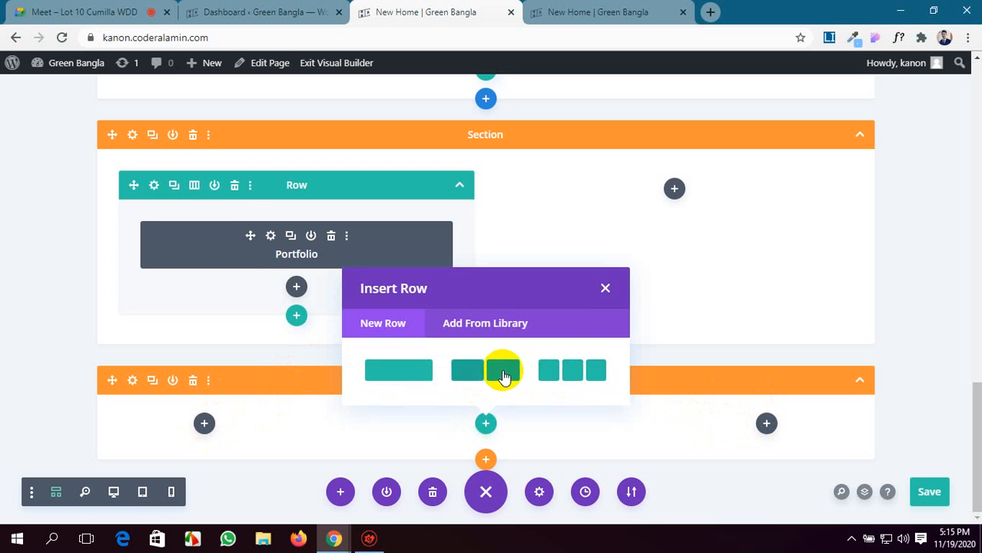
pyautogui.click(554, 374)
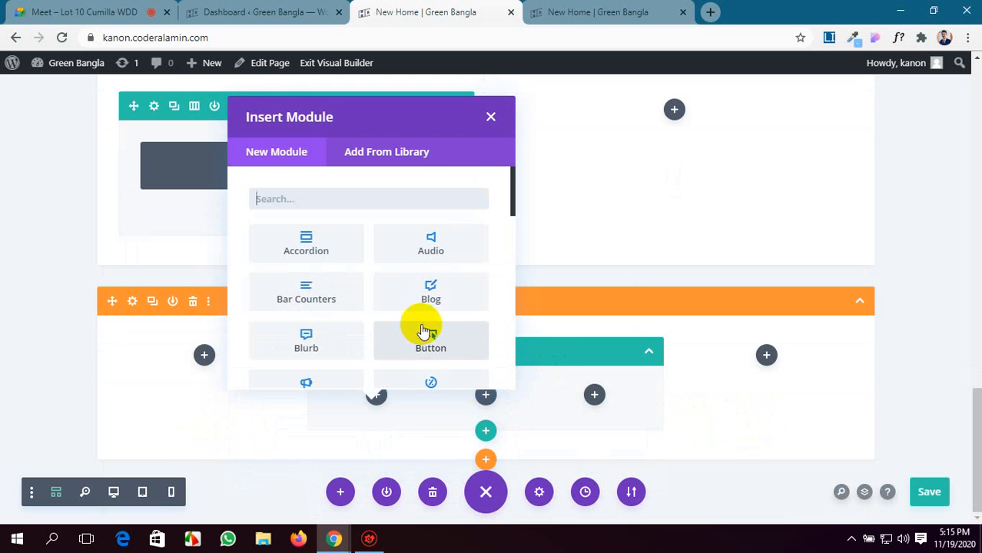
pyautogui.click(491, 116)
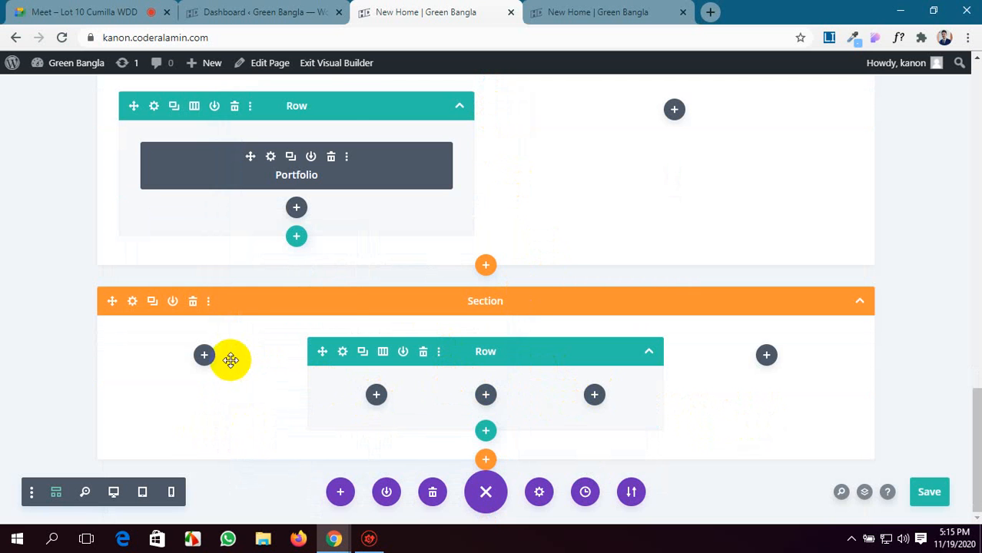
# Add an Image module to the section's left column, using the media library portrait of the man in the white polo shirt.
pyautogui.click(201, 358)
pyautogui.scroll(-5, 197, 268)
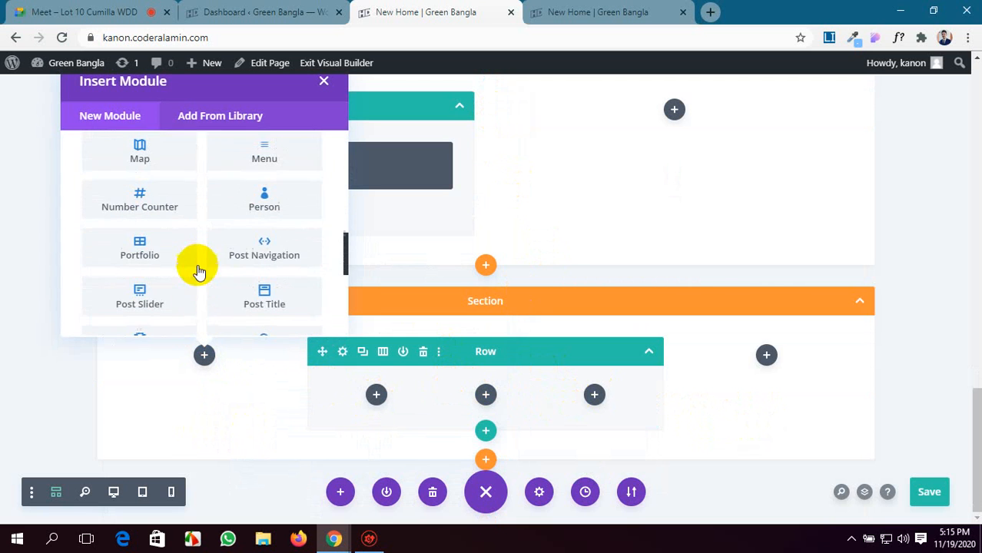
pyautogui.scroll(2, 156, 230)
pyautogui.click(158, 240)
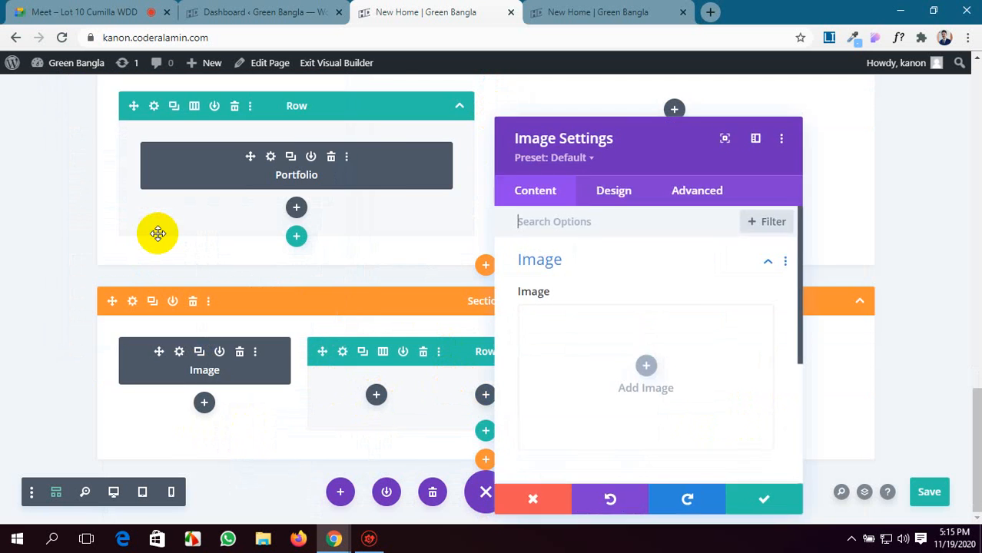
pyautogui.click(636, 368)
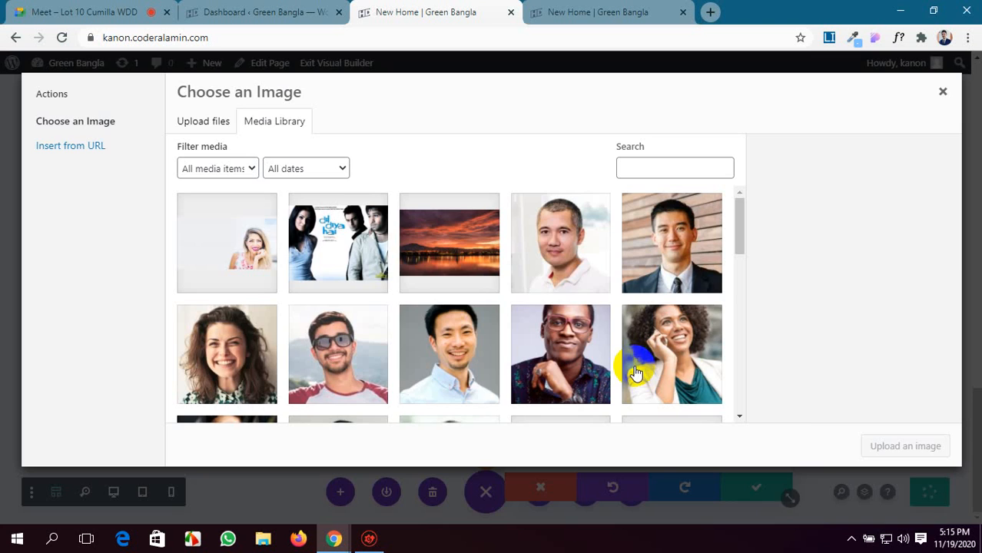
pyautogui.click(564, 281)
pyautogui.click(903, 447)
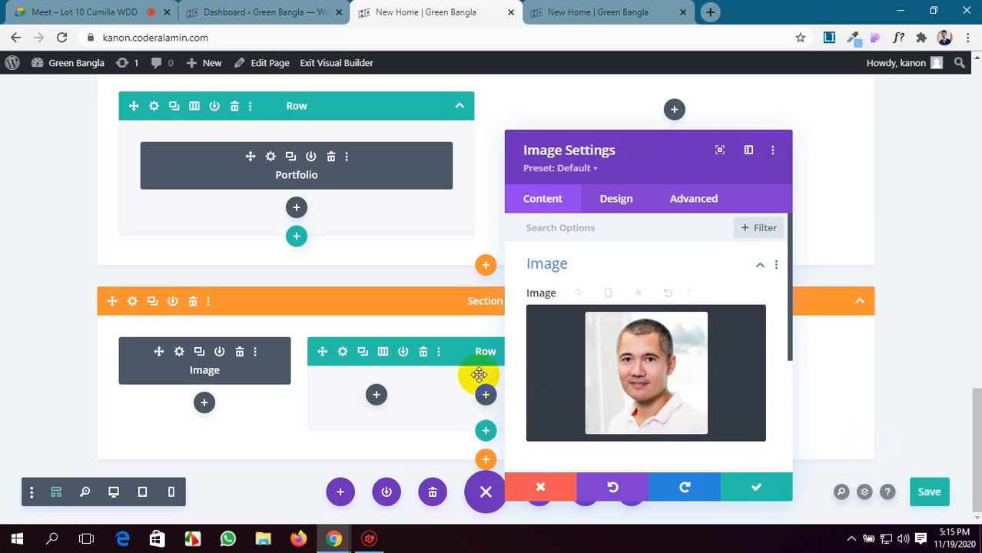
pyautogui.click(745, 482)
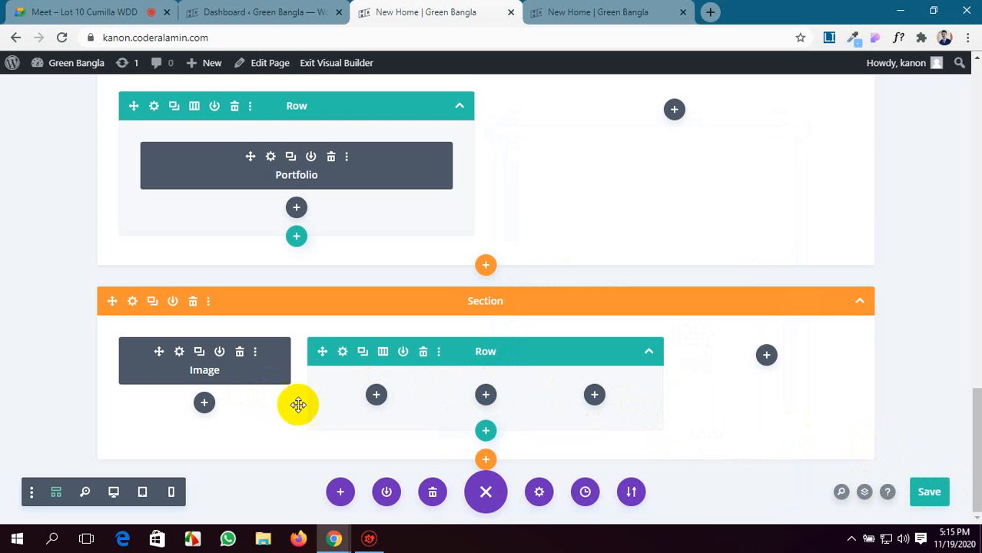
# Switch from wireframe to the desktop layout view and show the new specialty section.
pyautogui.click(55, 491)
pyautogui.scroll(-6, 320, 380)
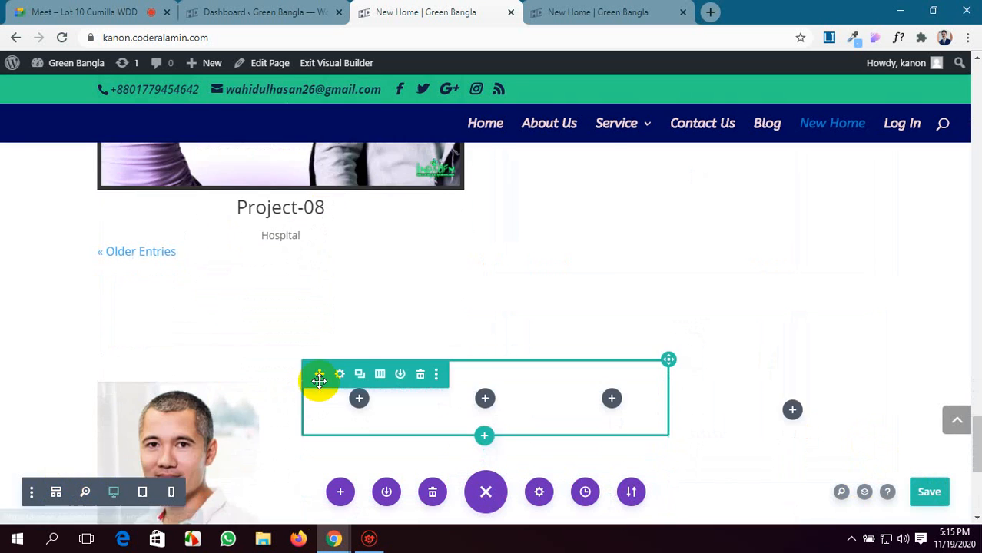
pyautogui.scroll(2, 318, 381)
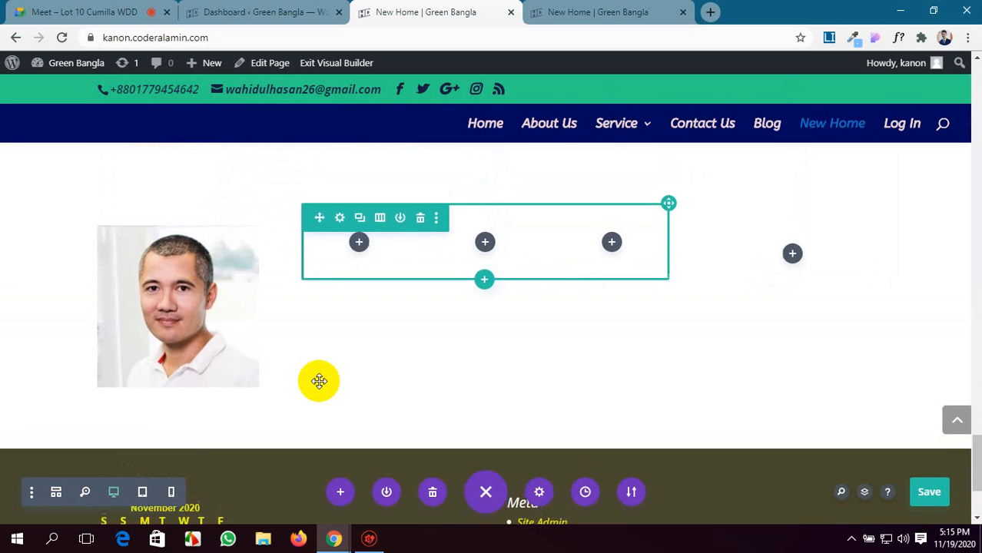
# Find the Image module in the module list and insert it in the specialty section's right column.
pyautogui.click(793, 261)
pyautogui.scroll(-4, 767, 345)
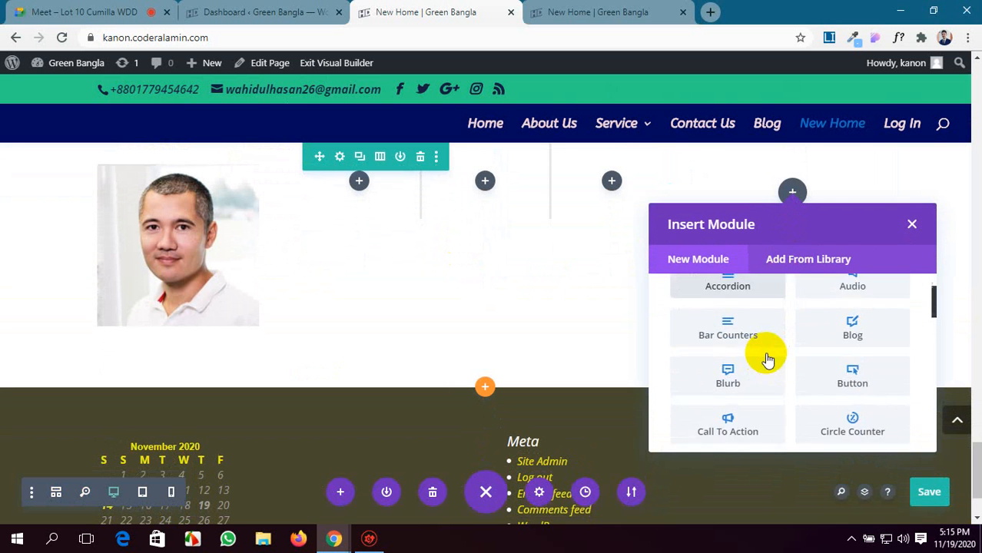
pyautogui.scroll(-5, 767, 358)
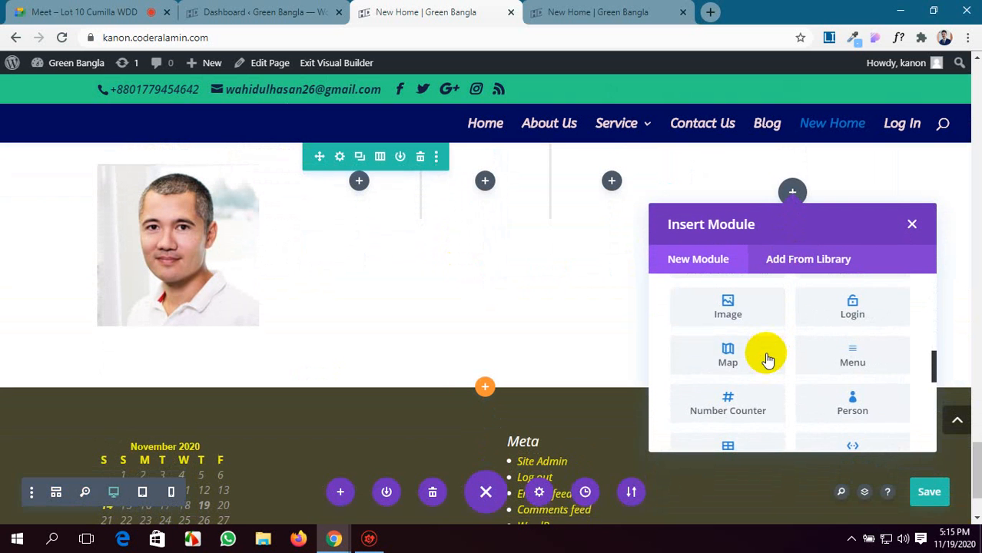
pyautogui.scroll(-2, 767, 359)
pyautogui.scroll(4, 767, 359)
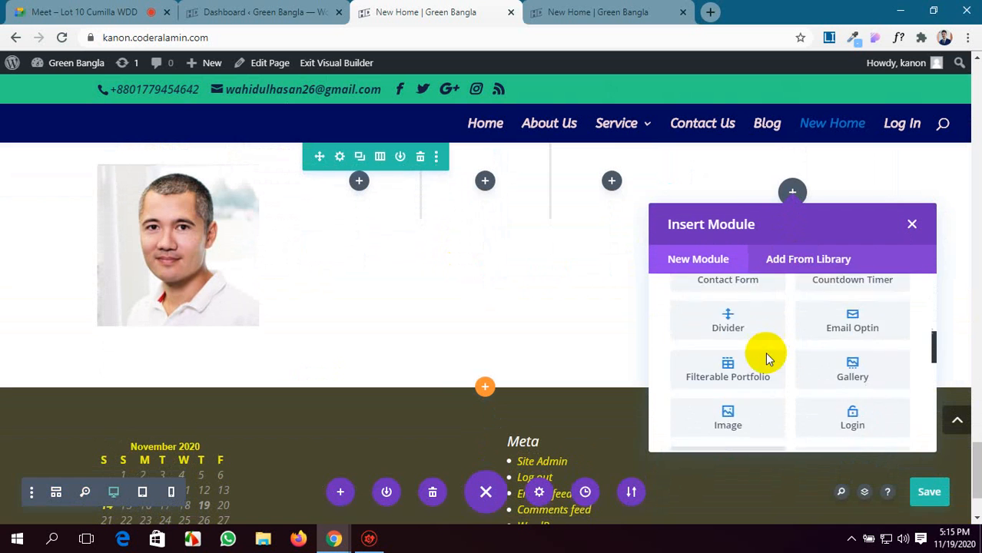
pyautogui.scroll(-2, 767, 358)
pyautogui.scroll(-1, 767, 359)
pyautogui.scroll(10, 766, 354)
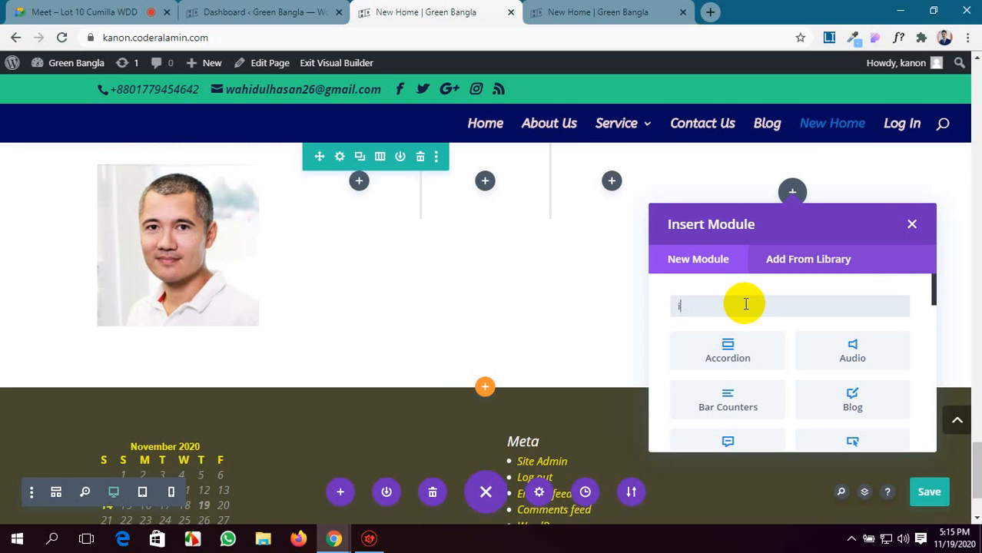
pyautogui.write('mag')
pyautogui.click(730, 355)
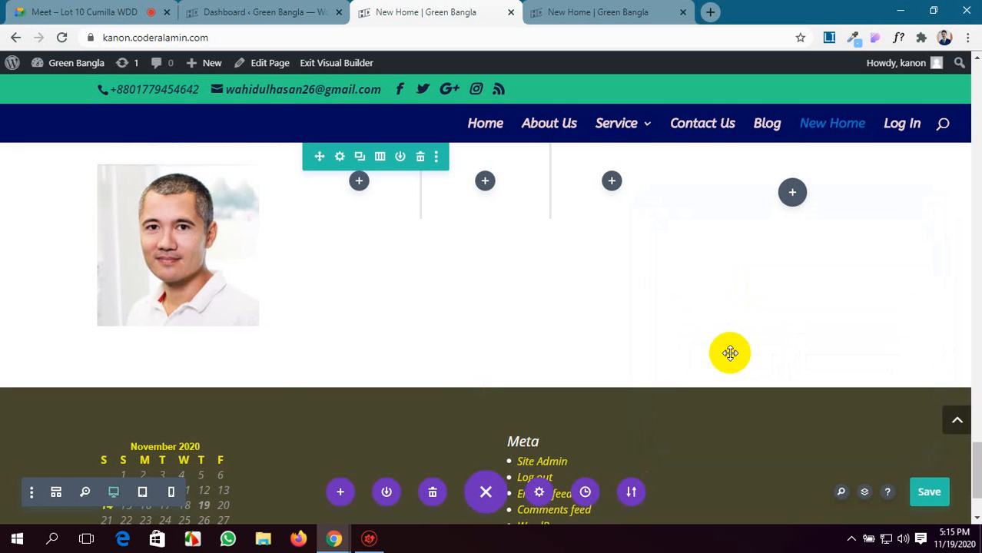
# Set the right column's image to the media library photo of the woman on the phone and save the module.
pyautogui.click(666, 380)
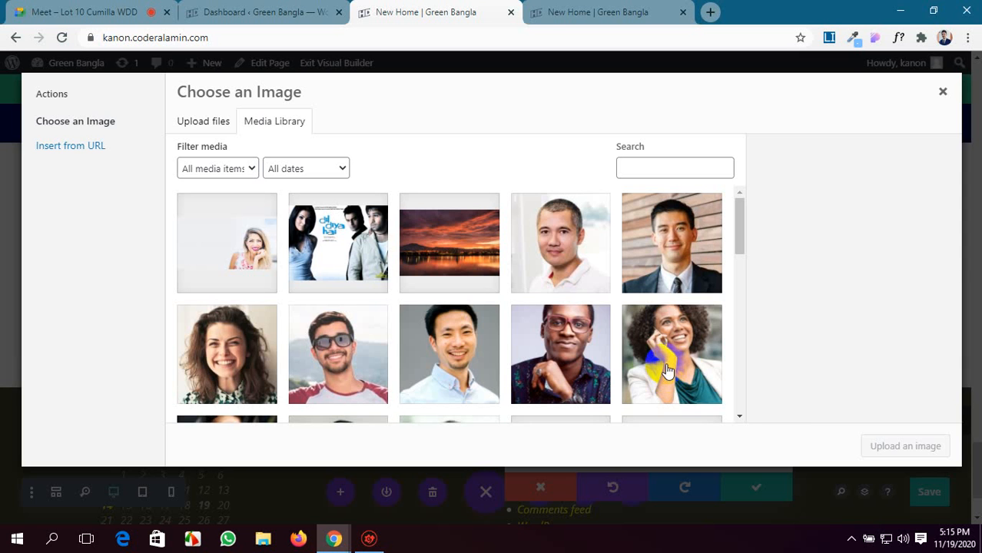
pyautogui.click(668, 368)
pyautogui.click(945, 449)
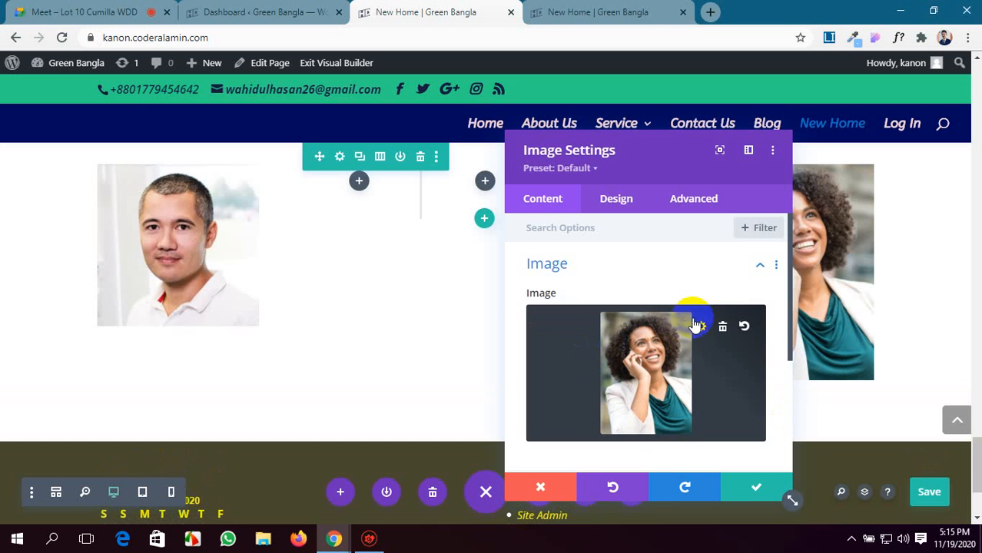
pyautogui.click(743, 487)
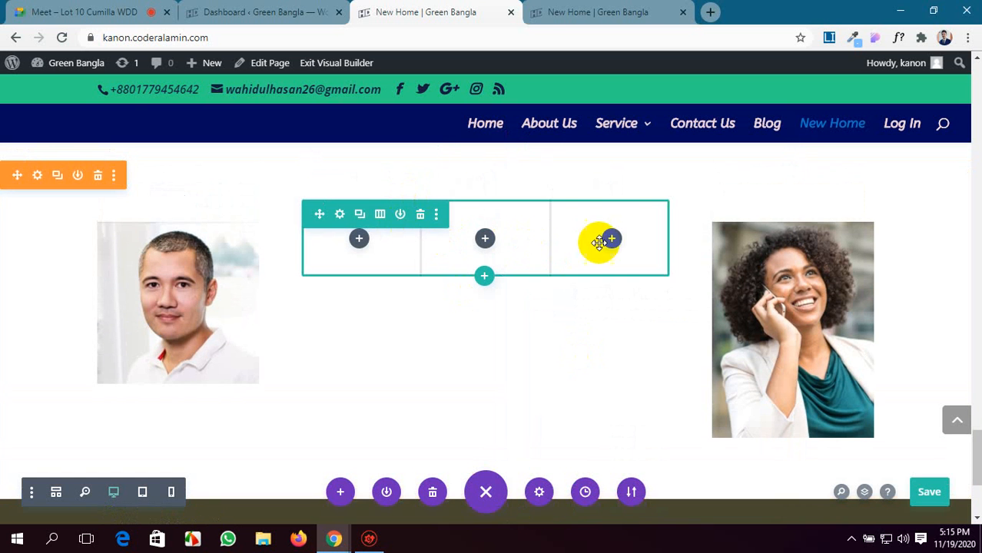
# Change the column structure of the middle row to a single full-width column.
pyautogui.click(483, 284)
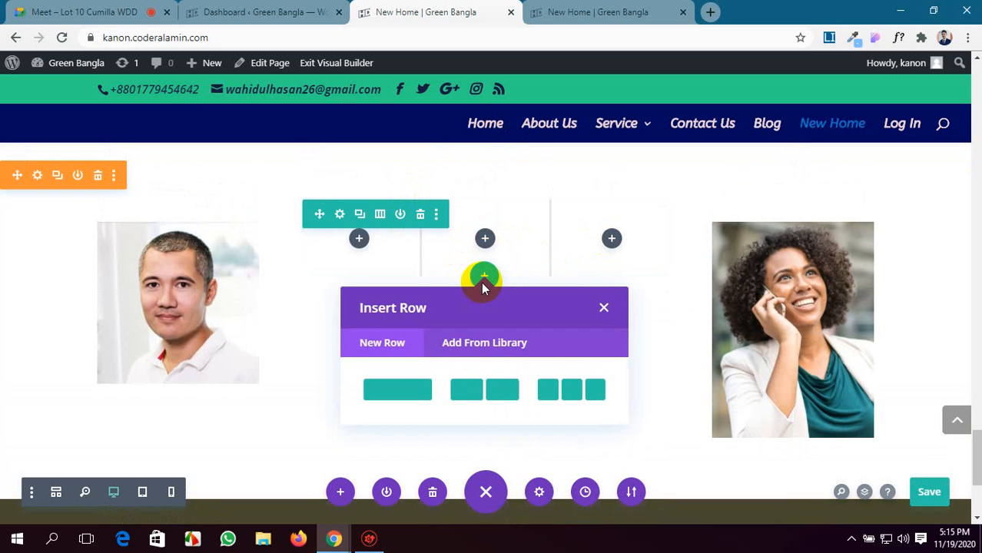
pyautogui.click(604, 307)
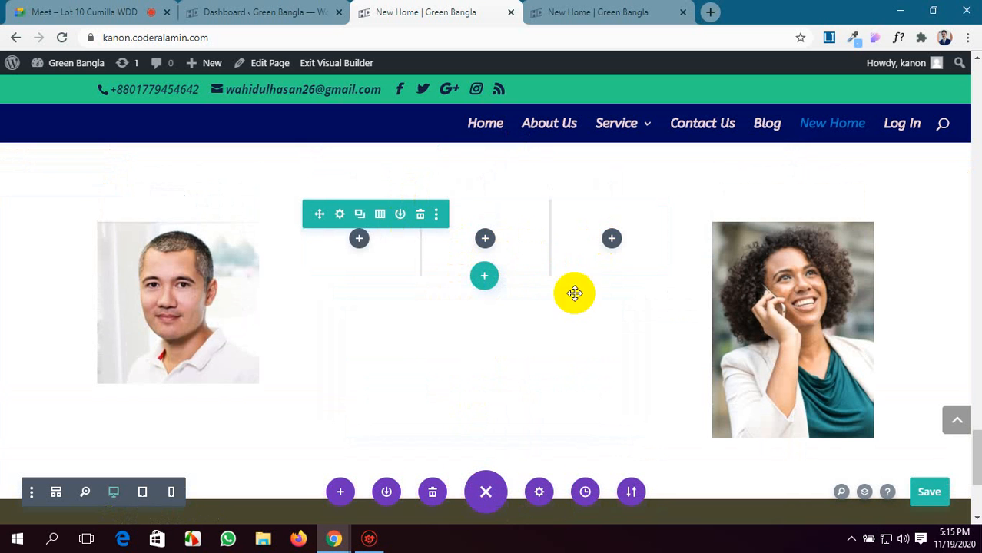
pyautogui.click(340, 217)
pyautogui.click(636, 290)
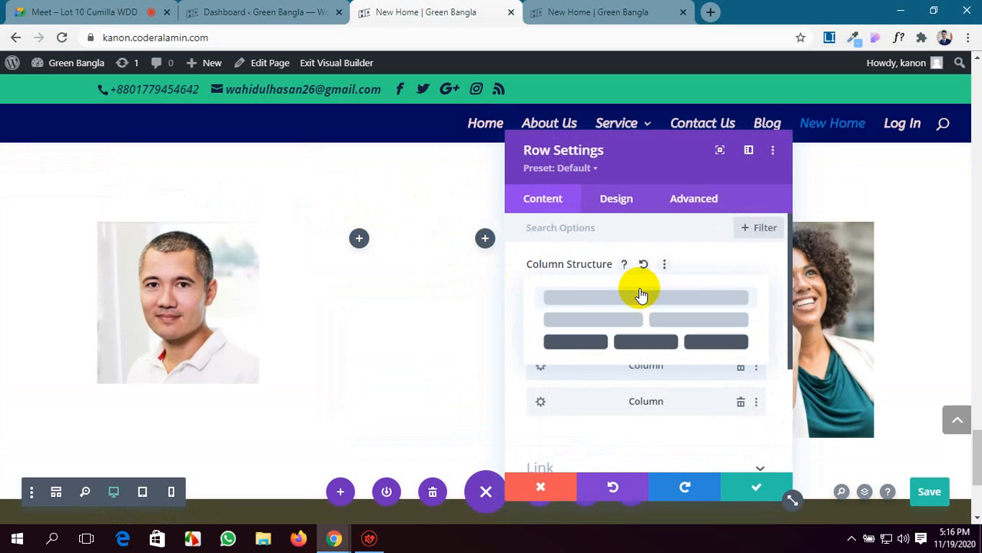
pyautogui.click(645, 298)
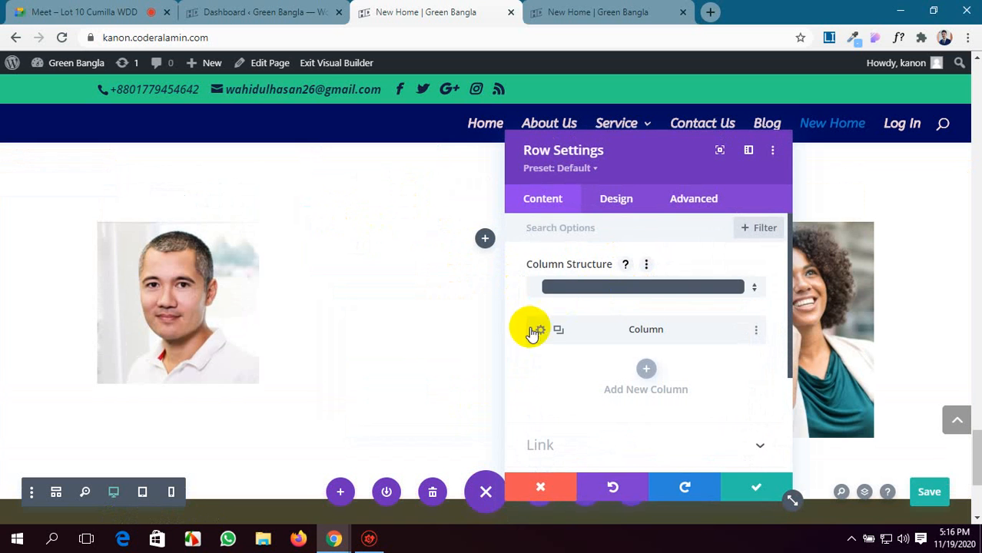
# Add a second column to the middle row and delete it again.
pyautogui.scroll(-1, 613, 330)
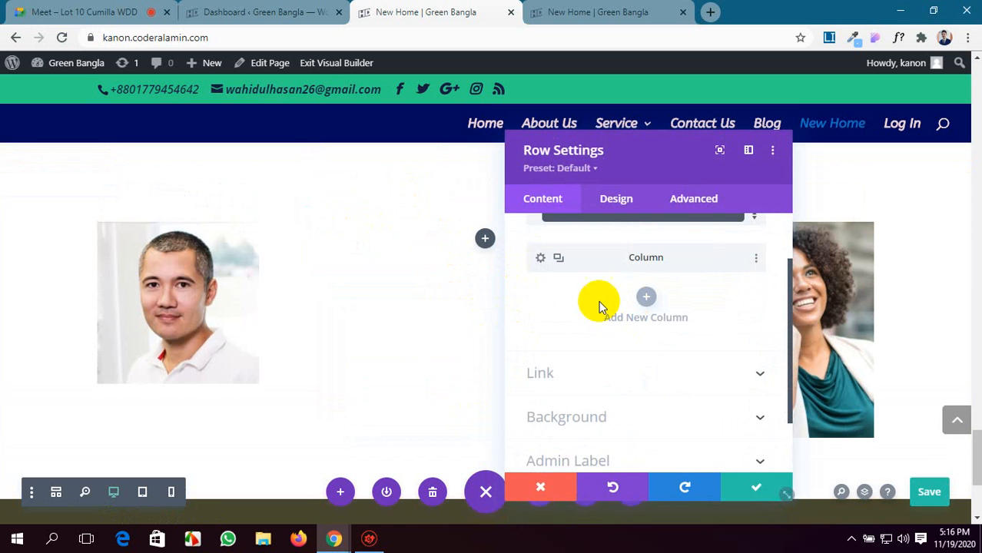
pyautogui.click(646, 299)
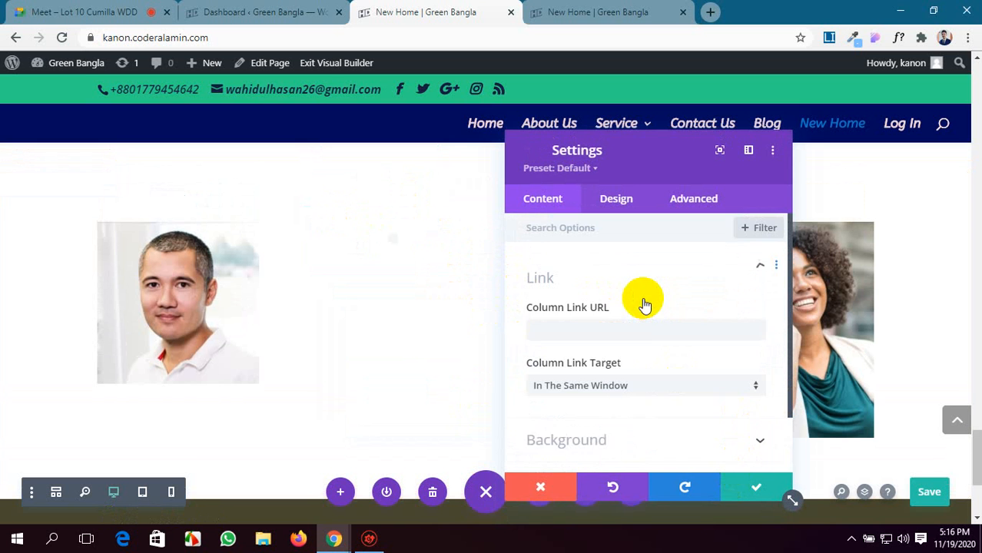
pyautogui.click(735, 487)
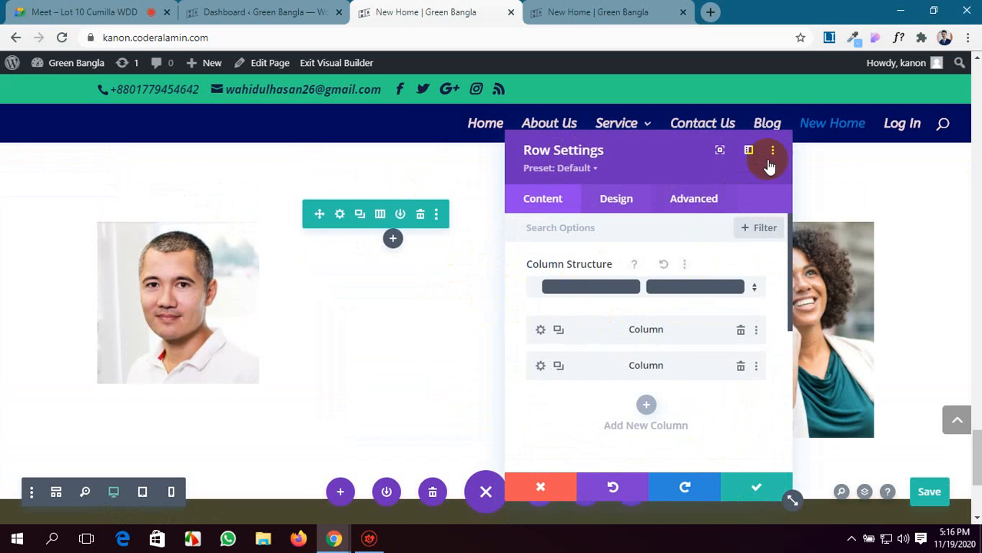
pyautogui.click(740, 369)
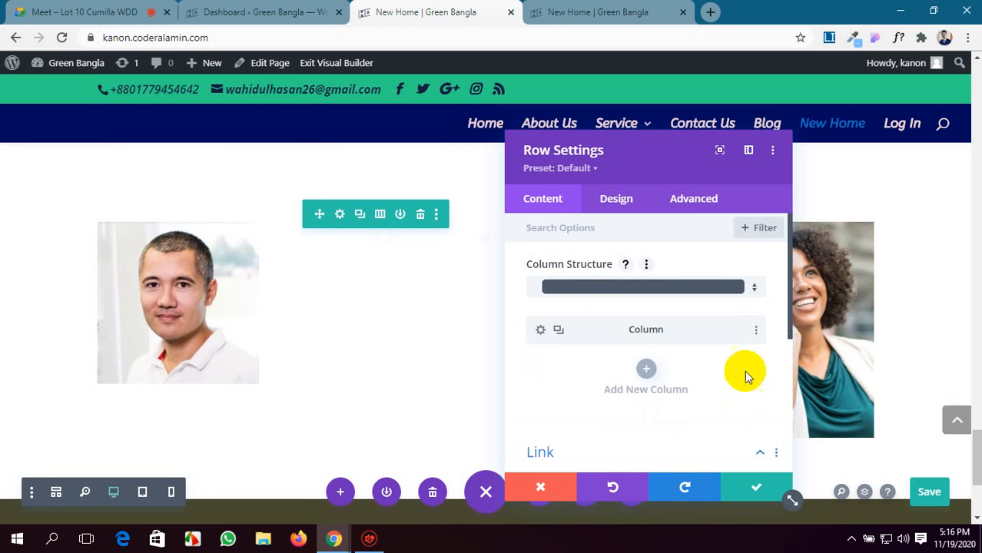
# Save the row settings and insert a Text module in the row's single column.
pyautogui.click(756, 487)
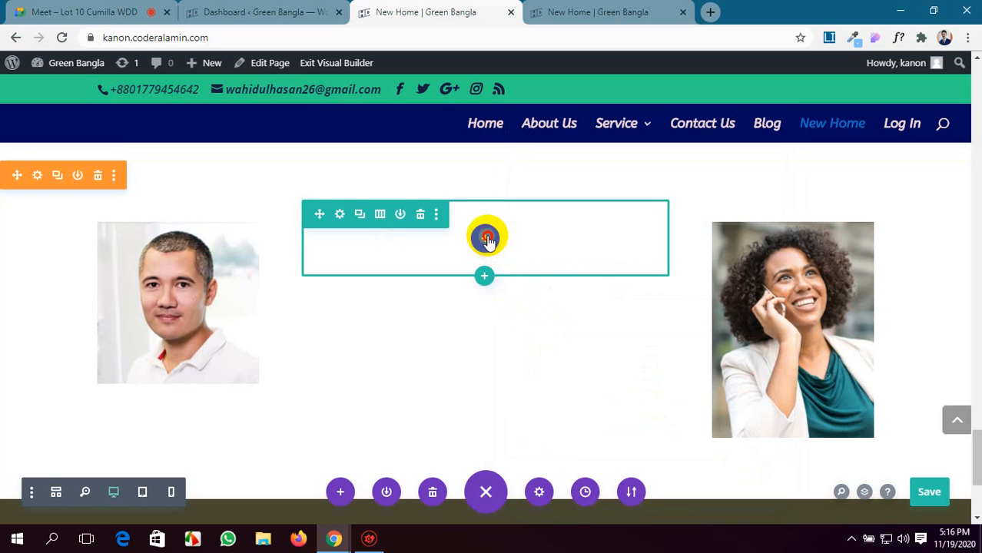
pyautogui.click(487, 238)
pyautogui.write('t')
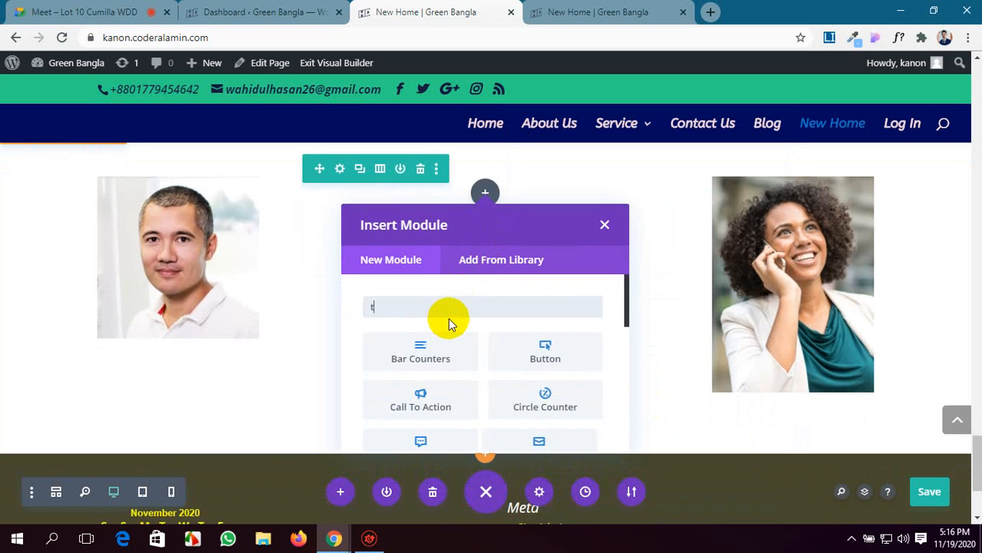
pyautogui.write('ex')
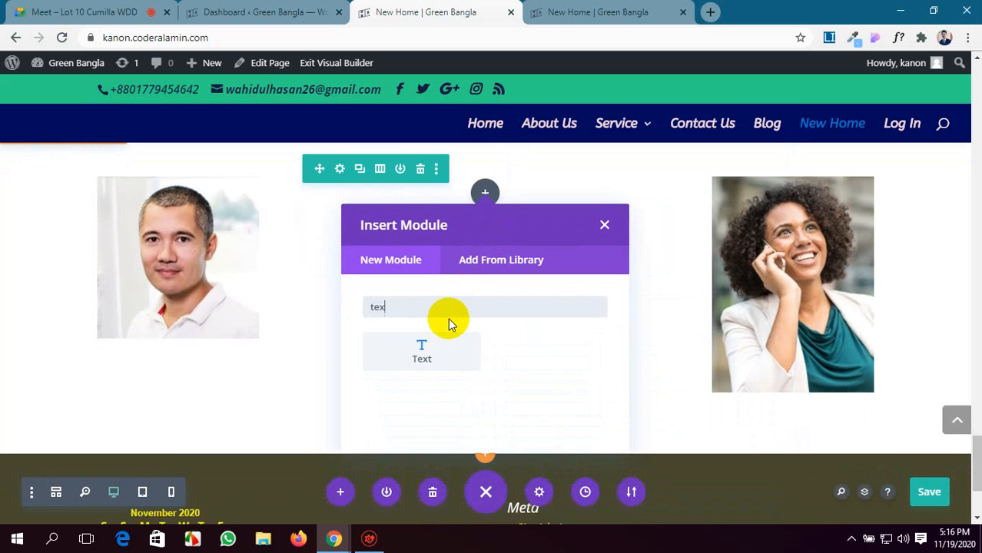
pyautogui.click(421, 349)
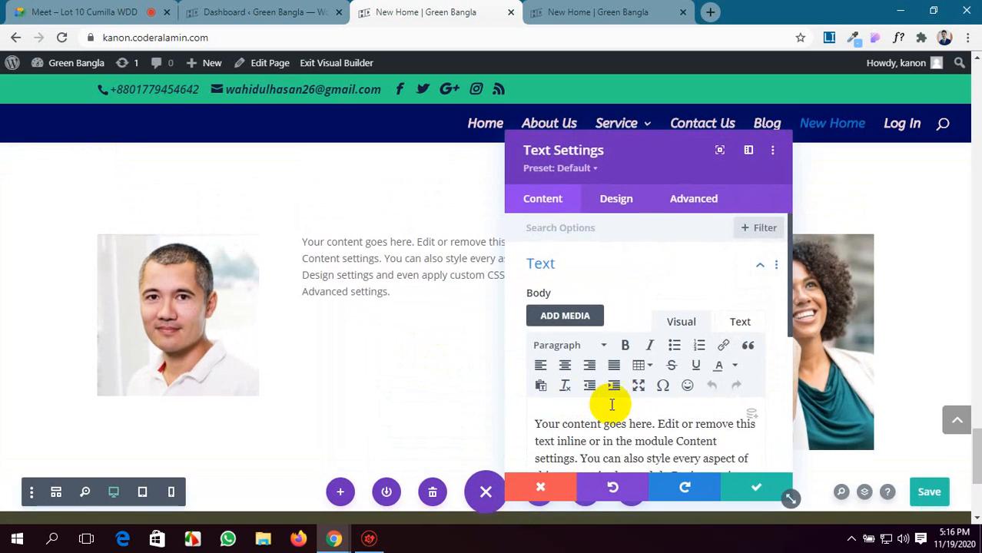
# Cut the Text module's placeholder body down to its first sentence, "Your content goes here.".
pyautogui.scroll(-2, 615, 396)
pyautogui.moveTo(698, 376); pyautogui.dragTo(650, 283)
pyautogui.press('BackSpace')
pyautogui.doubleClick(545, 298)
pyautogui.press('BackSpace')
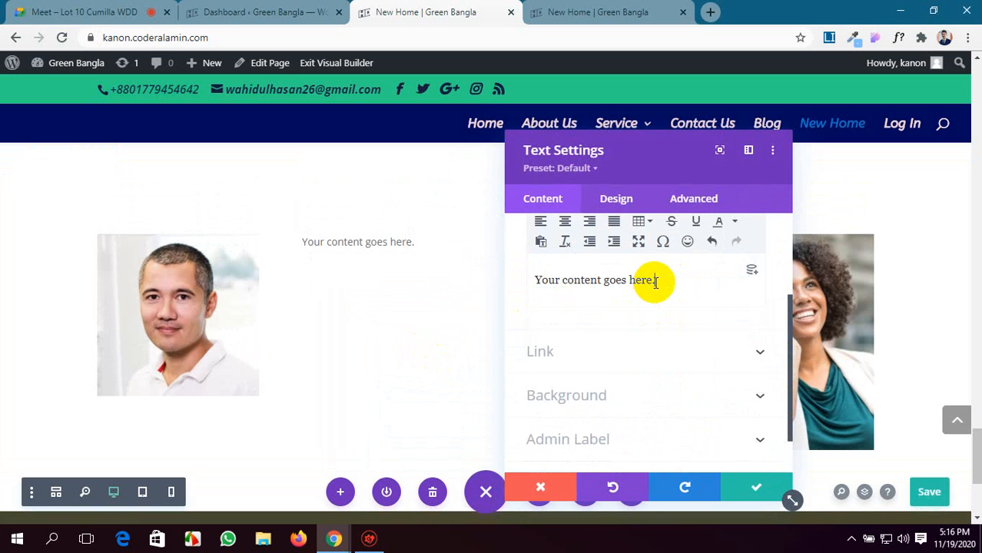
# Centre-align the whole body text of the Text module.
pyautogui.scroll(3, 655, 282)
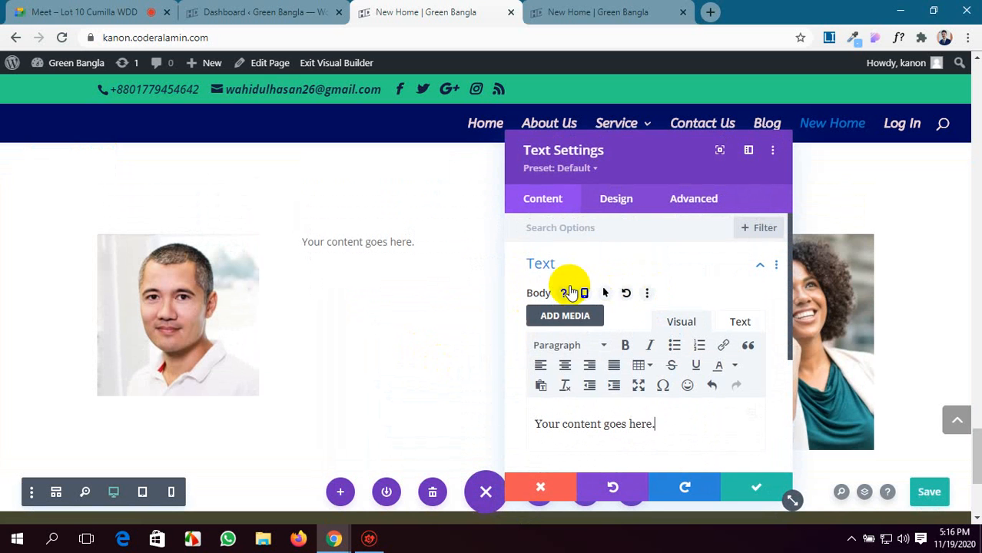
pyautogui.hotkey('ctrl', 'a')
pyautogui.click(565, 365)
# Set the Heading 1 text size to 42px in the Text module's heading design options.
pyautogui.click(622, 212)
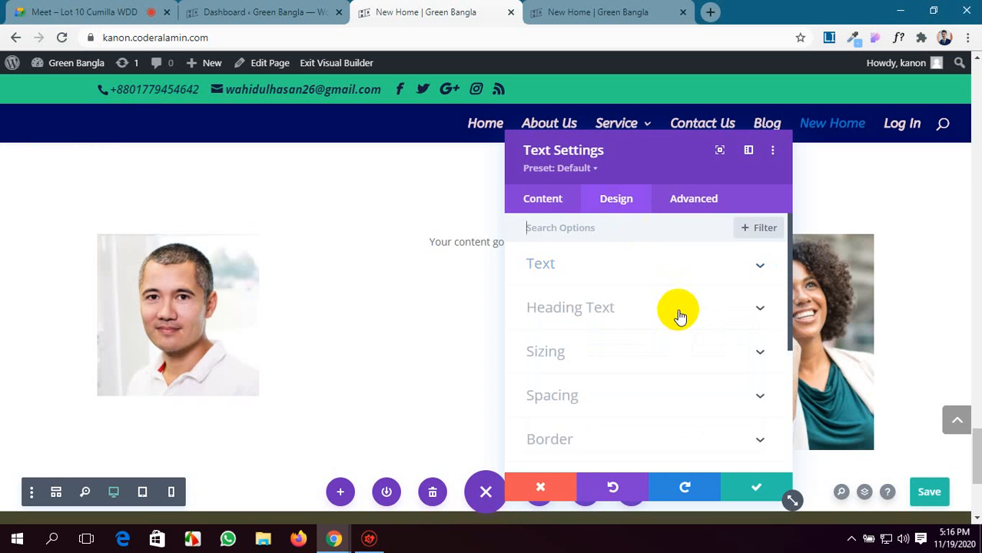
pyautogui.click(679, 315)
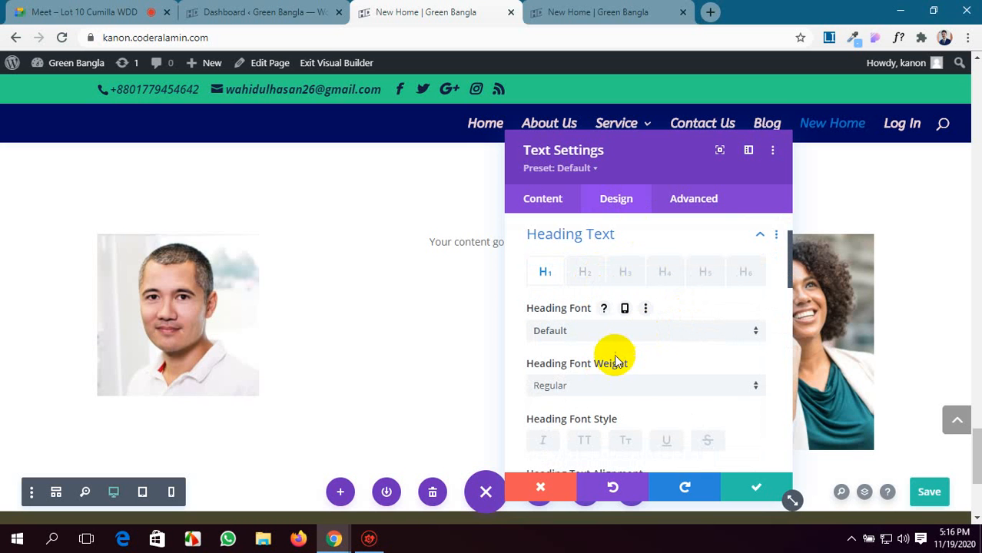
pyautogui.scroll(-2, 614, 365)
pyautogui.scroll(1, 615, 372)
pyautogui.scroll(-3, 616, 377)
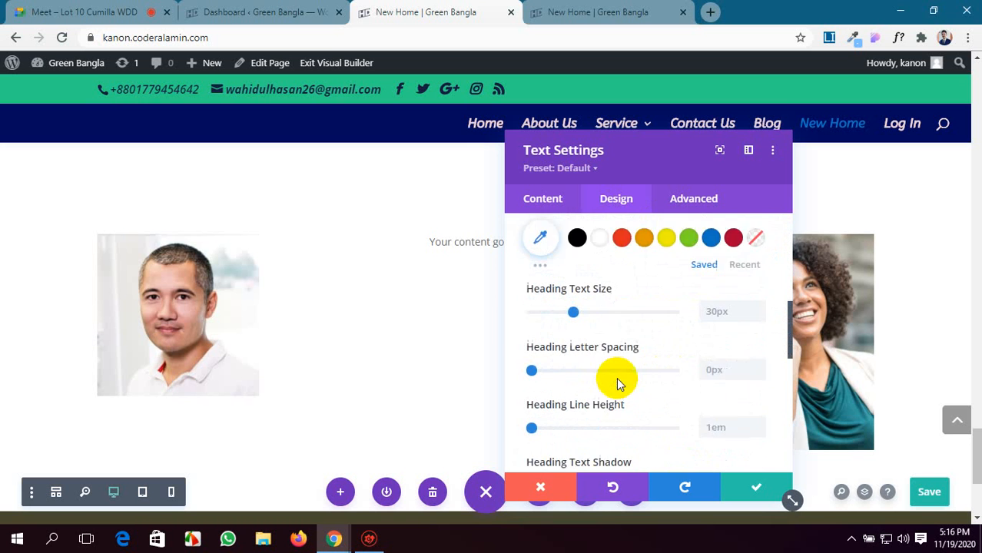
pyautogui.scroll(-1, 616, 377)
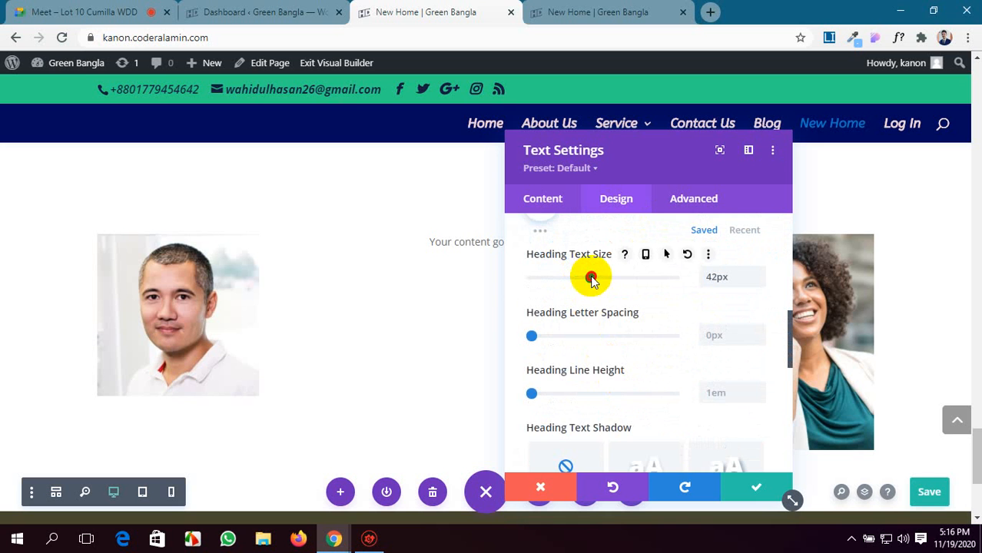
# Adjust the Heading 2 text size slightly in the Text module's heading design options.
pyautogui.scroll(5, 590, 276)
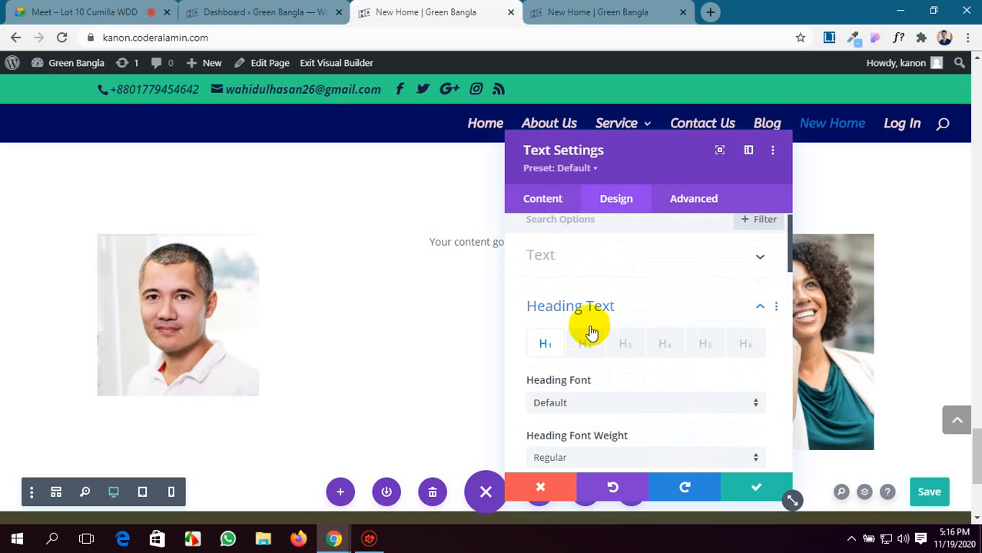
pyautogui.click(588, 338)
pyautogui.scroll(-5, 650, 351)
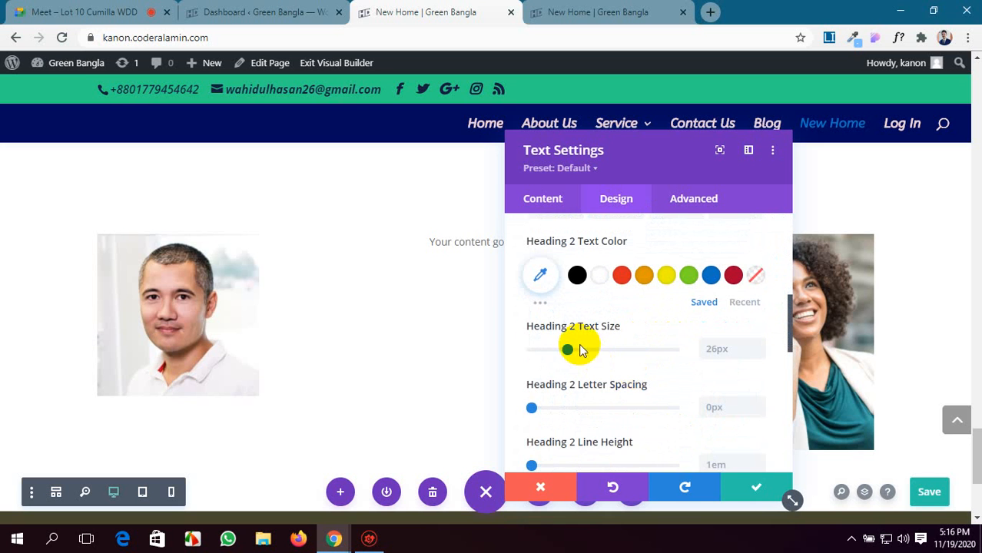
pyautogui.moveTo(580, 351)
pyautogui.mouseDown()
pyautogui.moveTo(566, 347)
pyautogui.moveTo(580, 353)
pyautogui.mouseUp()
pyautogui.scroll(5, 607, 303)
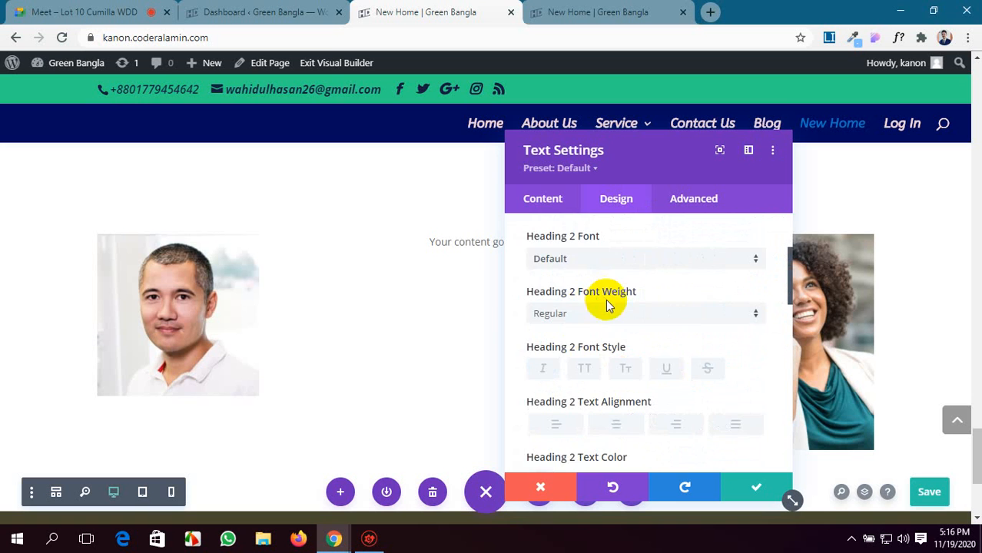
# Format the body sentence "Your content goes here." as Heading 1 and save the Text module.
pyautogui.click(545, 201)
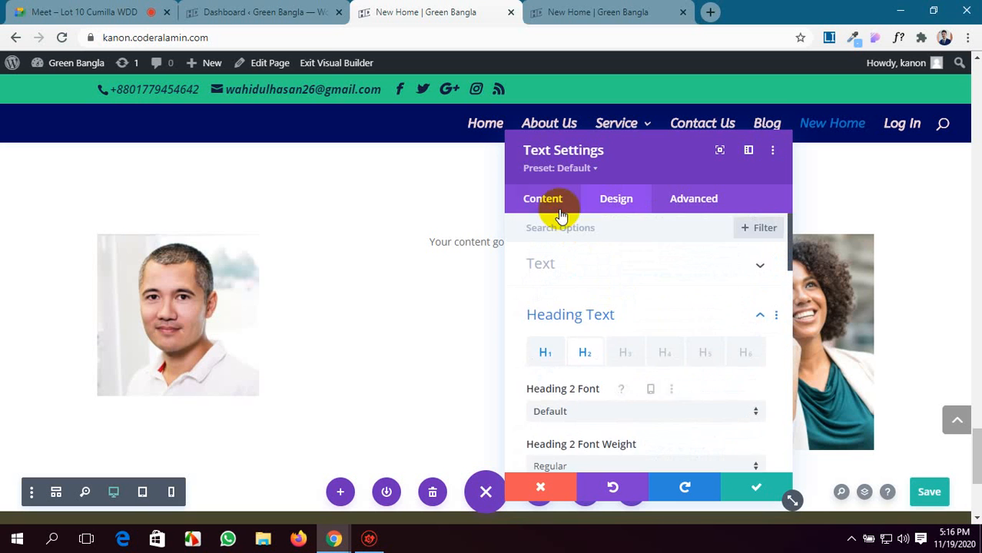
pyautogui.click(633, 265)
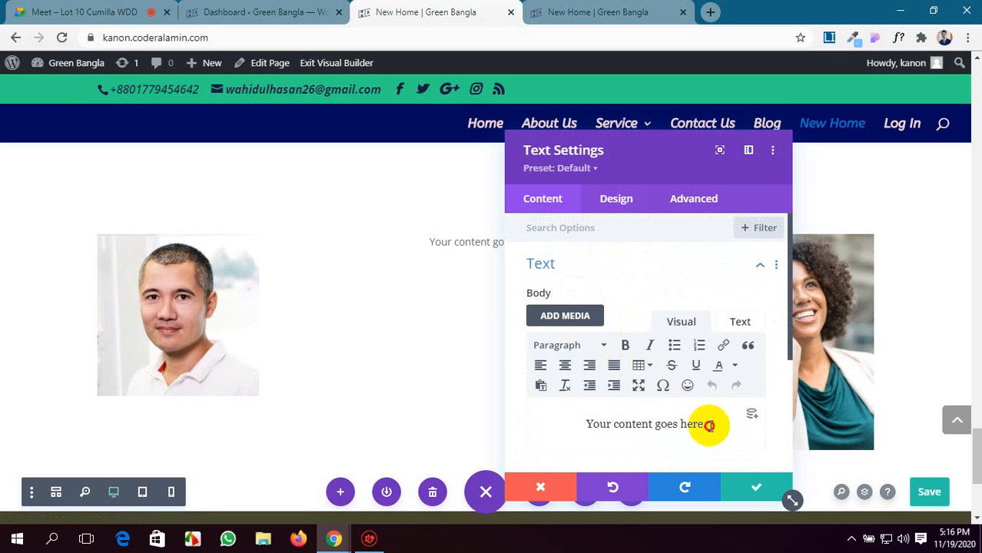
pyautogui.moveTo(706, 425); pyautogui.dragTo(582, 424)
pyautogui.click(581, 346)
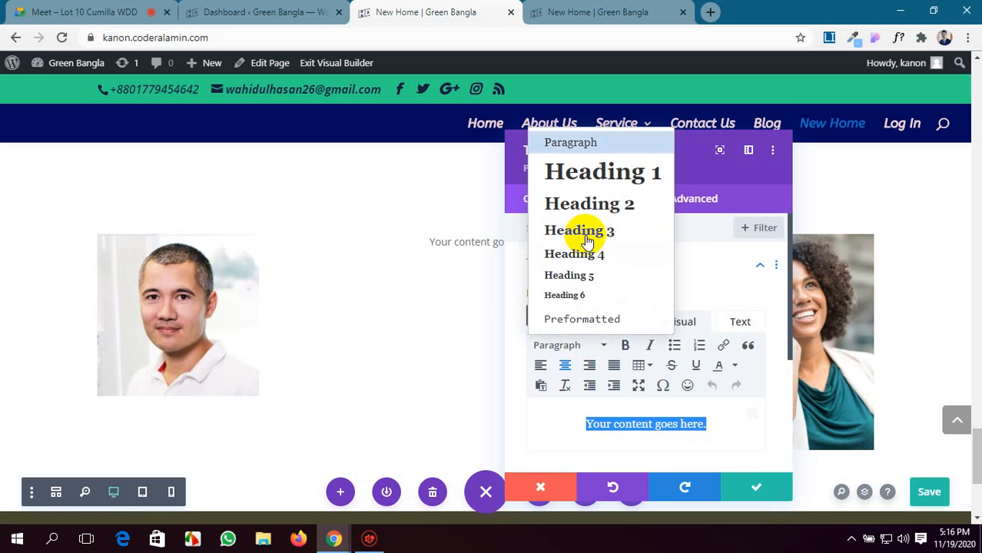
pyautogui.click(600, 169)
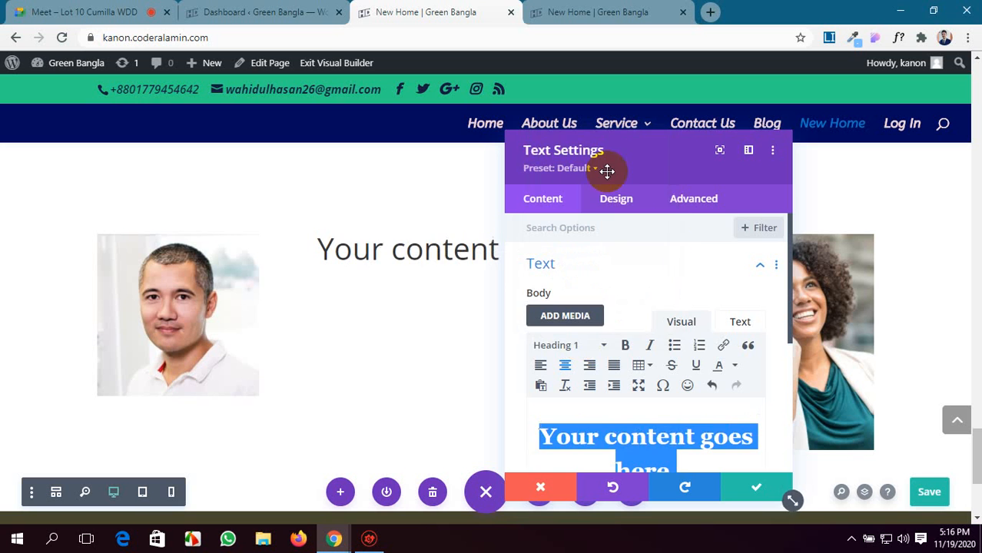
pyautogui.click(755, 487)
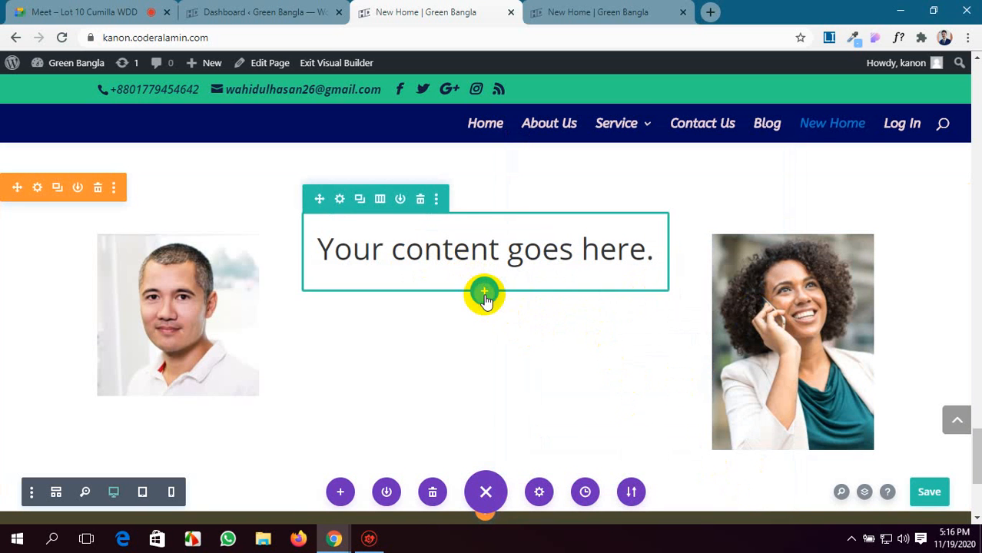
# Add a two-column row beneath the heading row and insert a Bar Counters module in its first column.
pyautogui.click(484, 293)
pyautogui.click(473, 407)
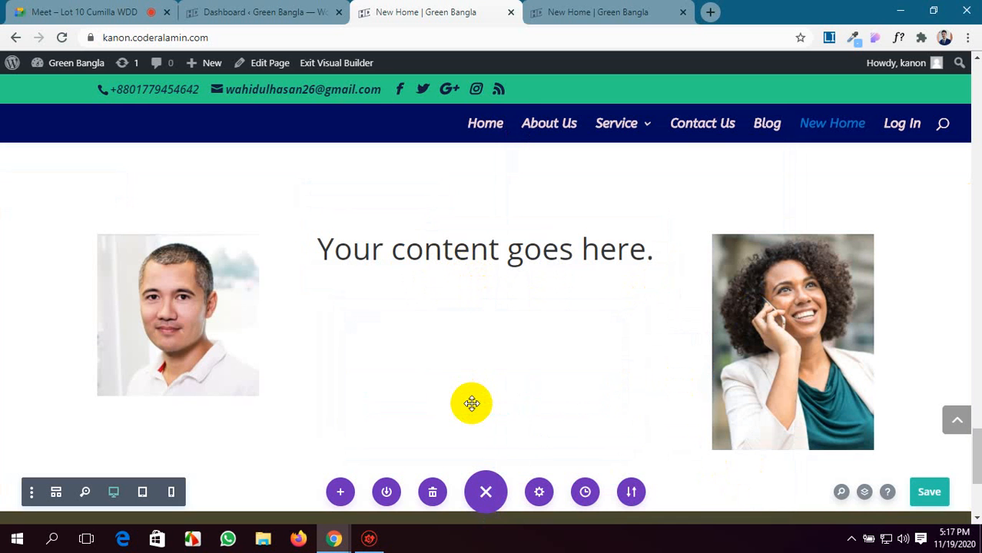
pyautogui.scroll(-5, 499, 318)
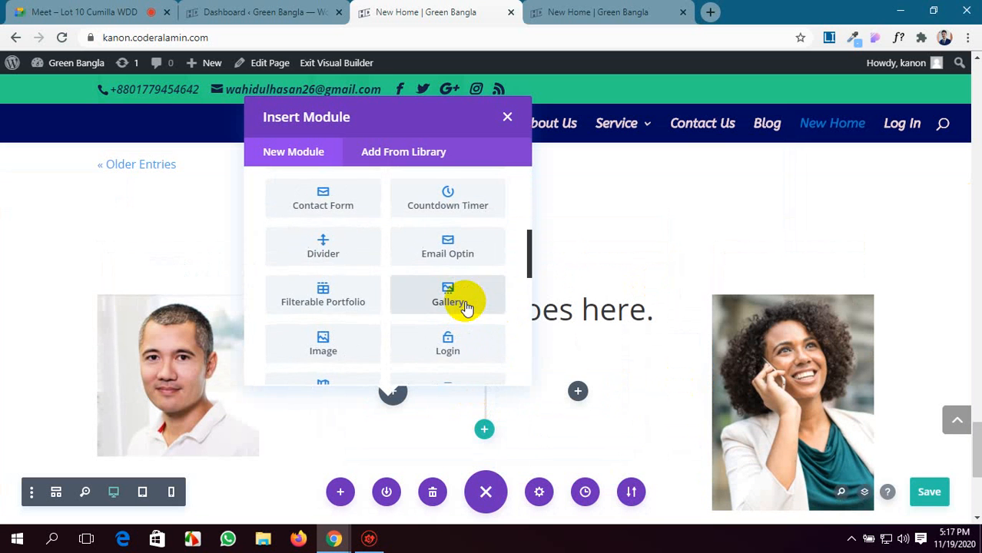
pyautogui.scroll(5, 465, 305)
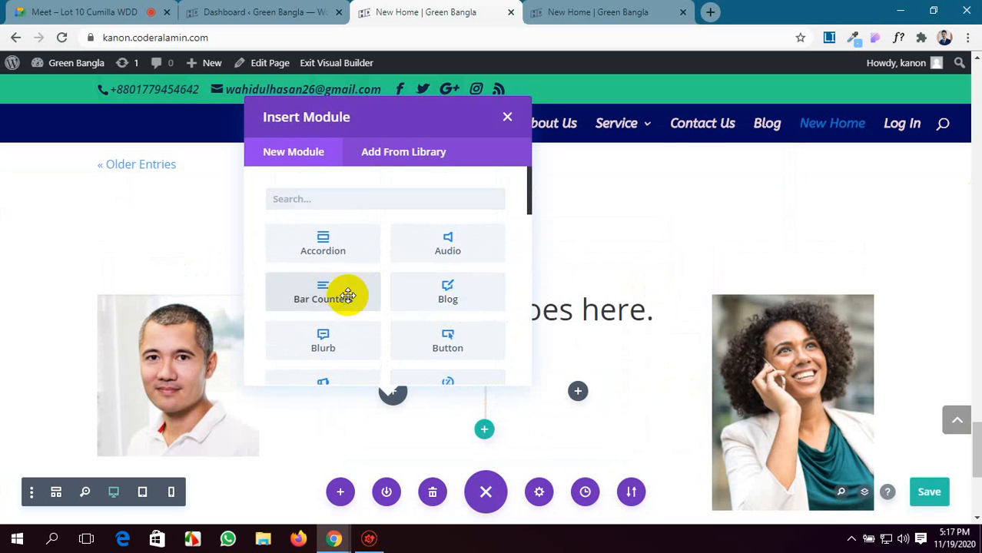
pyautogui.click(348, 296)
# Add a second bar counter titled "html" with its percent set to 25 and save it.
pyautogui.scroll(-1, 538, 391)
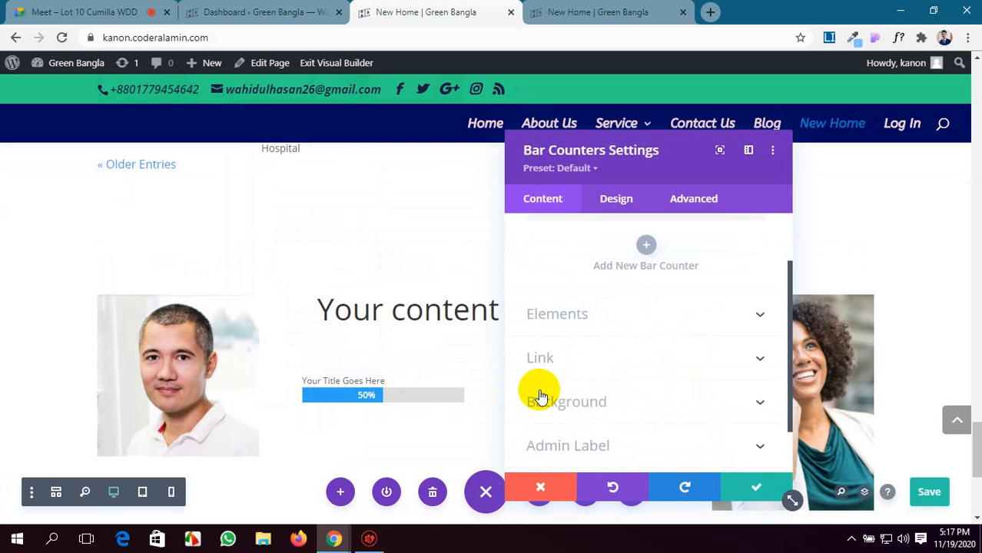
pyautogui.click(647, 253)
pyautogui.scroll(1, 567, 292)
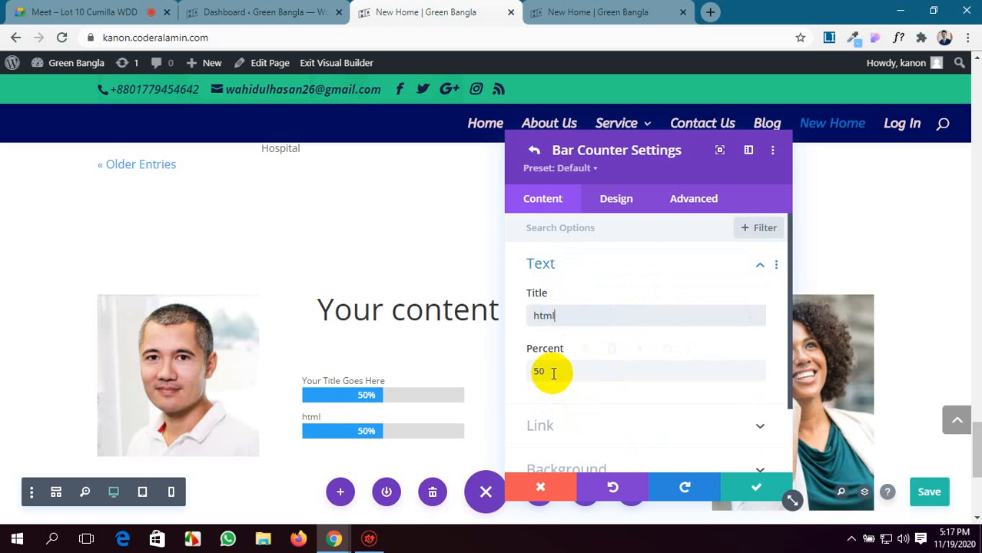
pyautogui.moveTo(548, 370); pyautogui.dragTo(528, 377)
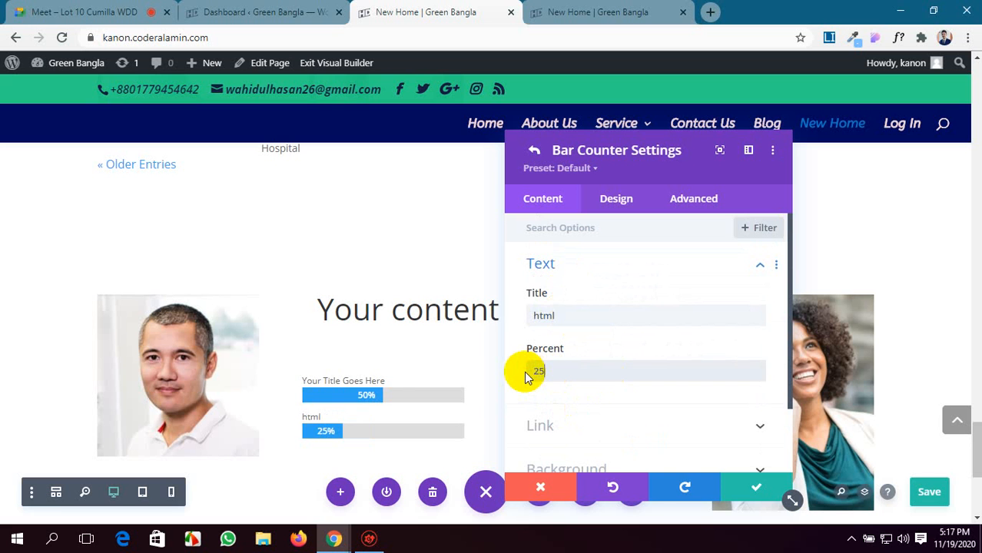
pyautogui.click(747, 482)
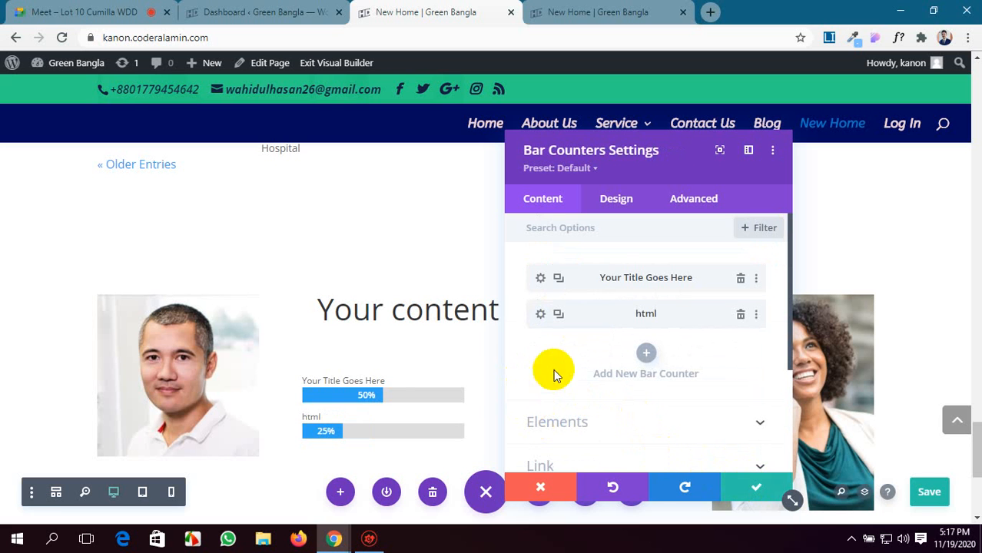
# Title the first bar counter "Php", set its percent to 35 and save it.
pyautogui.click(540, 277)
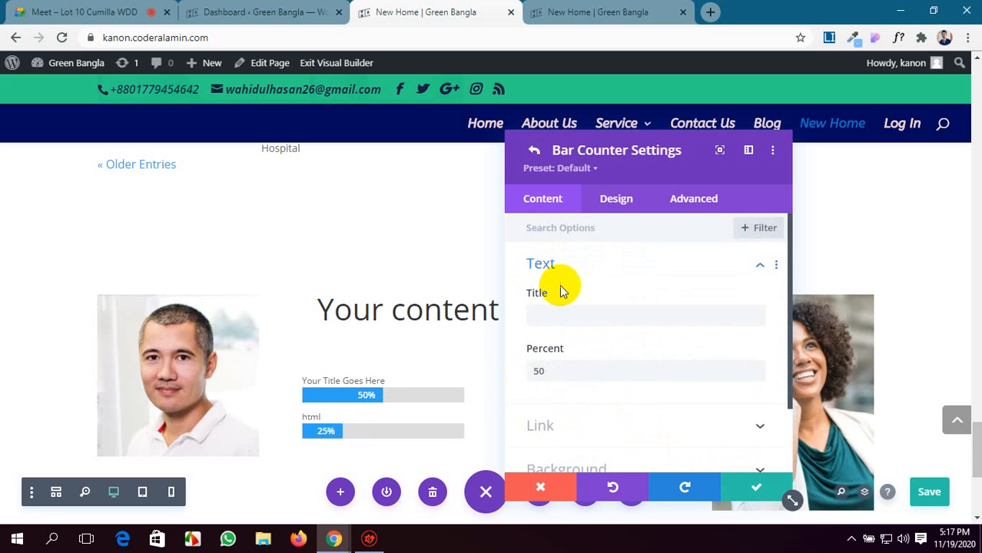
pyautogui.click(557, 310)
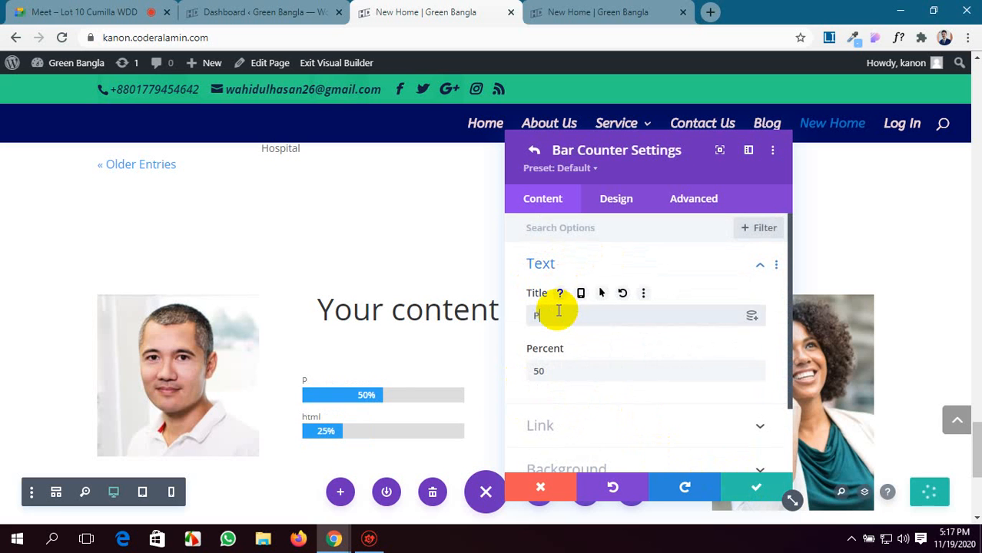
pyautogui.doubleClick(534, 372)
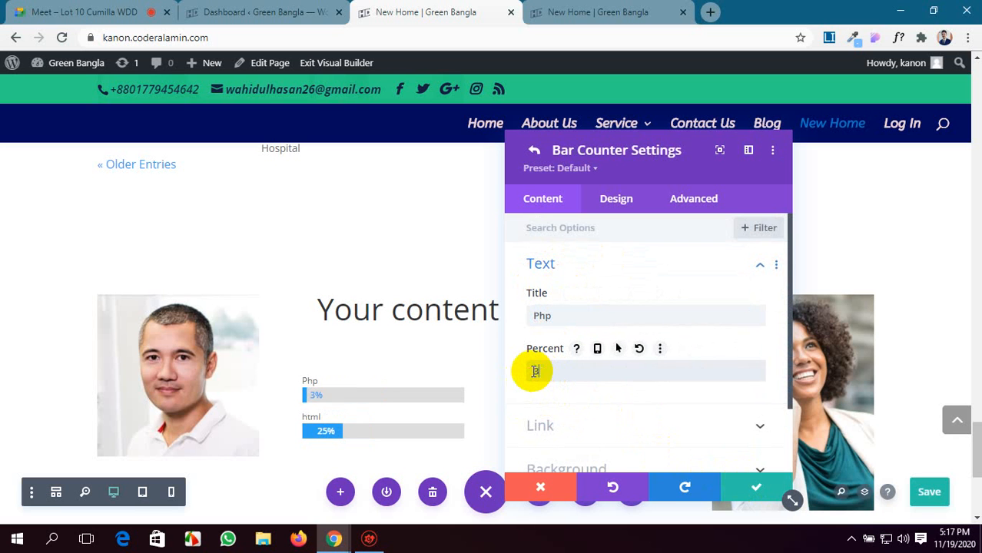
pyautogui.click(746, 488)
# Add a third bar counter titled "Css" at 55 percent and save the Bar Counters module.
pyautogui.scroll(-1, 653, 361)
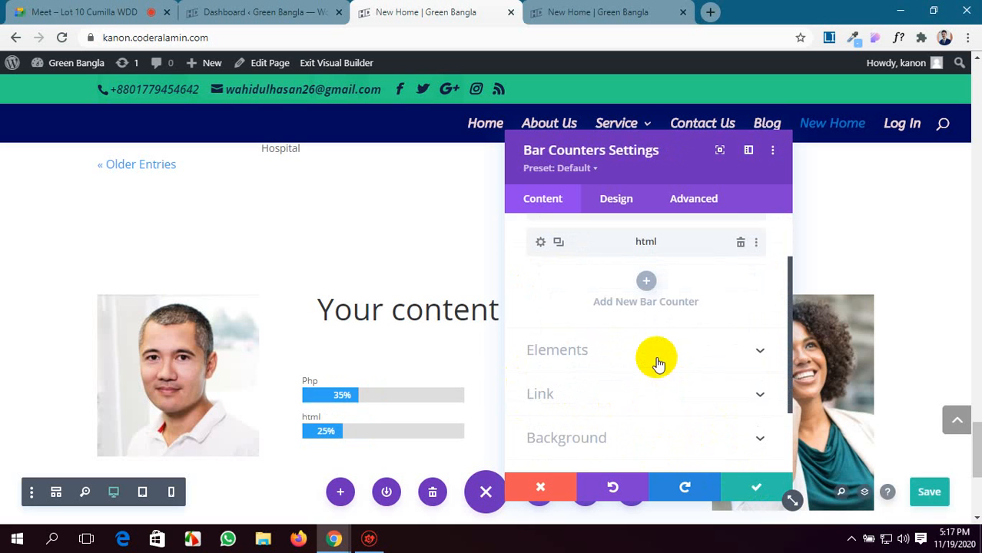
pyautogui.click(648, 286)
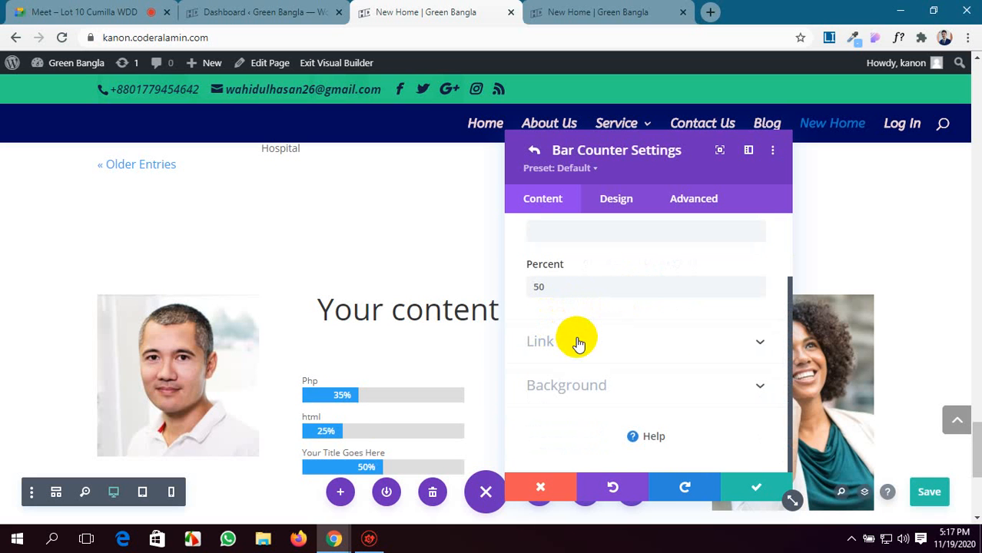
pyautogui.scroll(1, 553, 282)
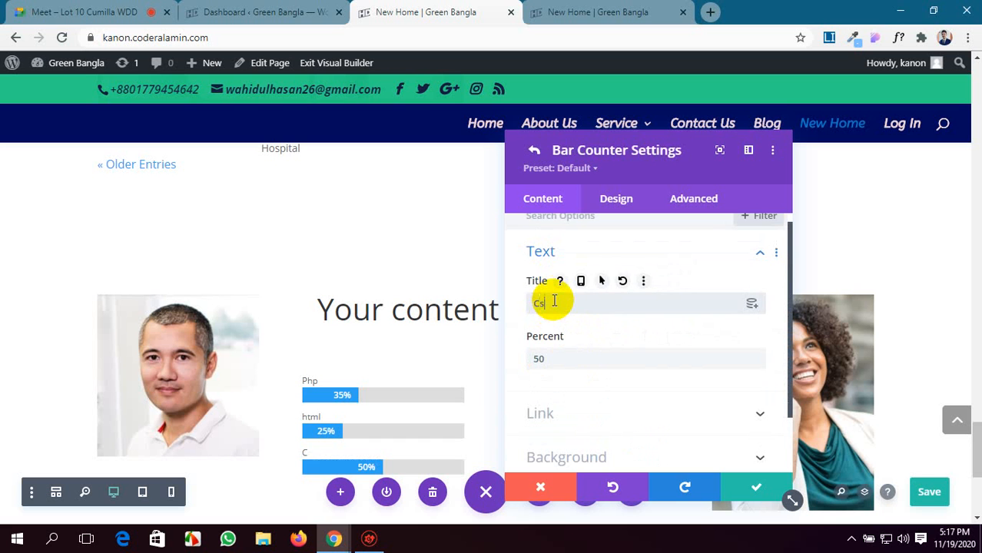
pyautogui.moveTo(543, 358); pyautogui.dragTo(515, 362)
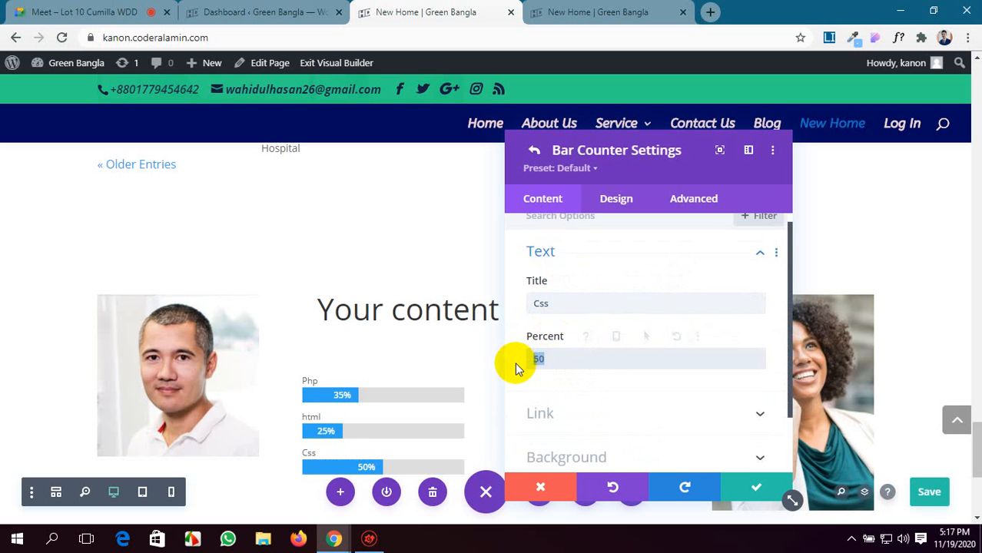
pyautogui.write('55')
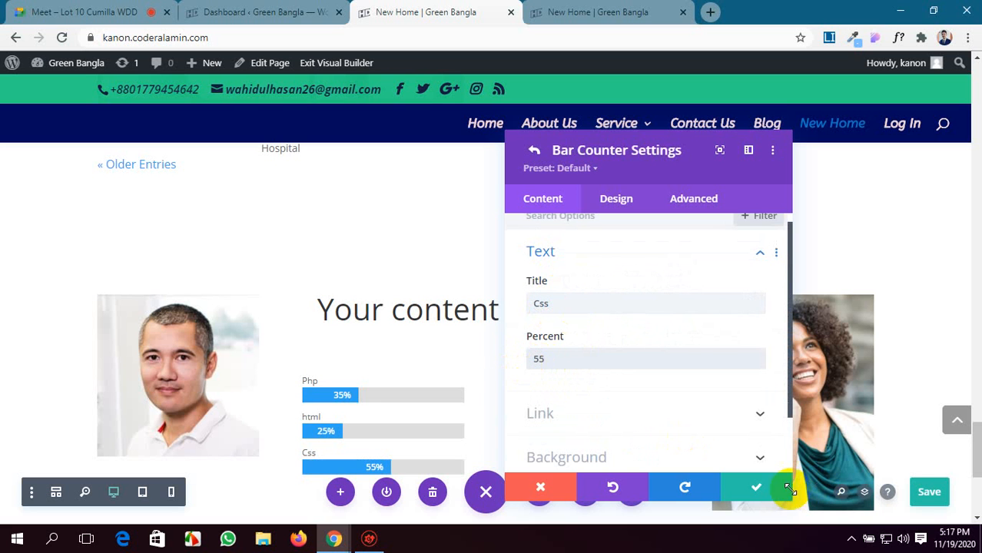
pyautogui.click(751, 488)
pyautogui.click(749, 493)
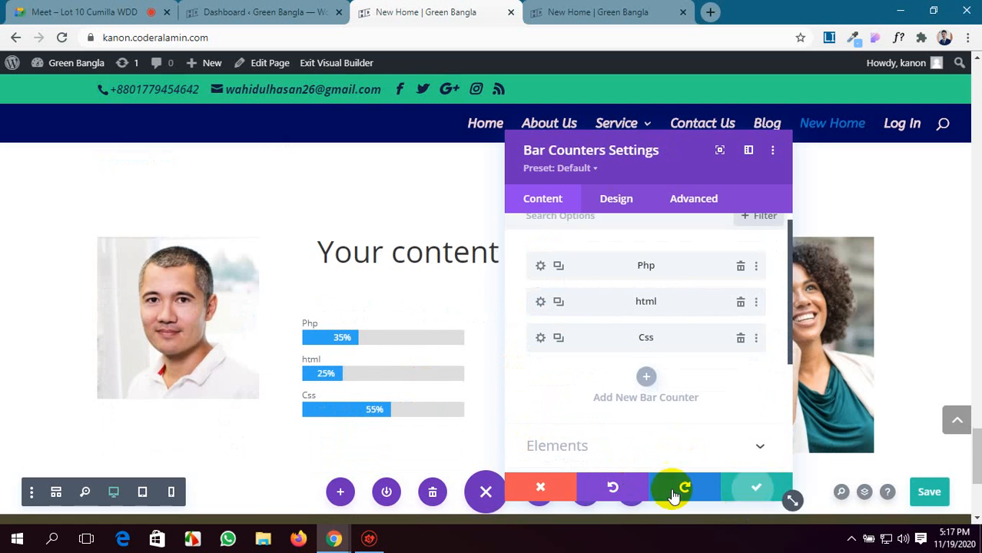
# Insert a Countdown Timer module in the second column beside the bar counters and save it with its default settings.
pyautogui.scroll(-2, 318, 417)
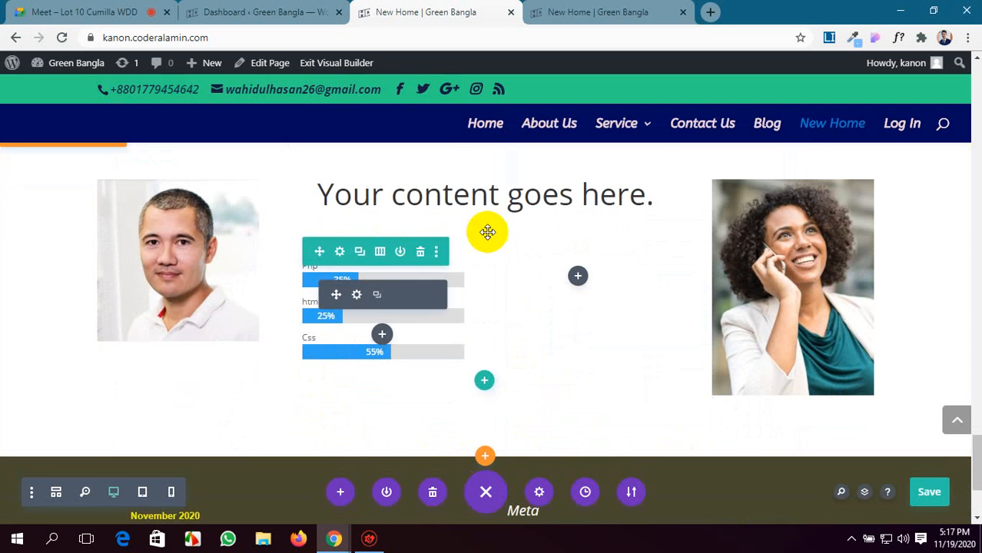
pyautogui.click(578, 278)
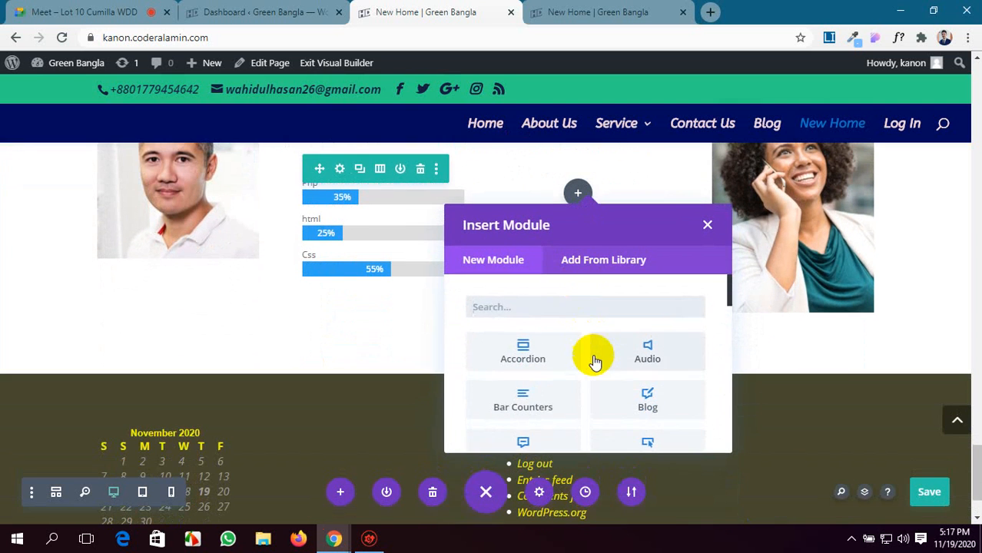
pyautogui.scroll(-3, 592, 354)
pyautogui.scroll(1, 592, 355)
pyautogui.scroll(-2, 592, 354)
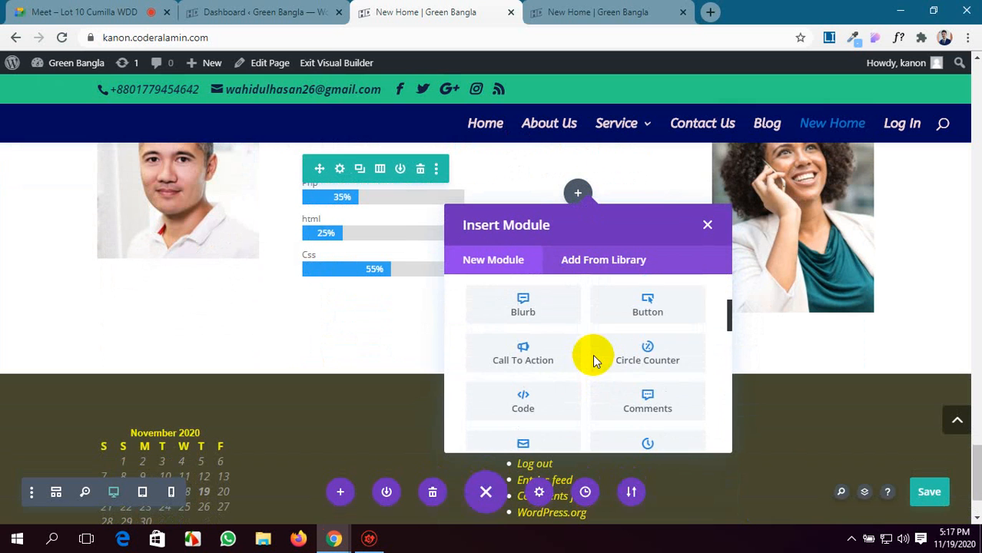
pyautogui.scroll(-3, 592, 354)
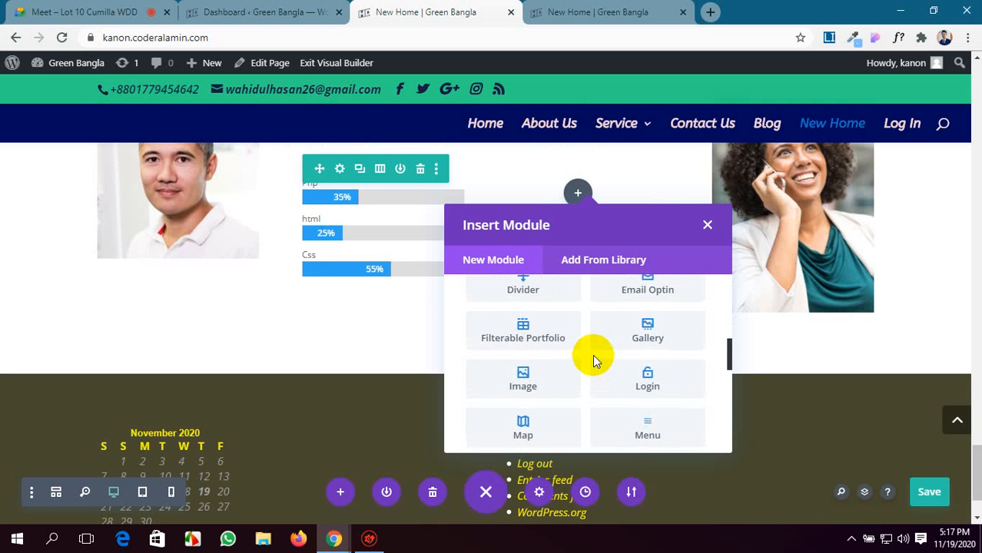
pyautogui.scroll(-2, 593, 354)
pyautogui.scroll(-1, 593, 354)
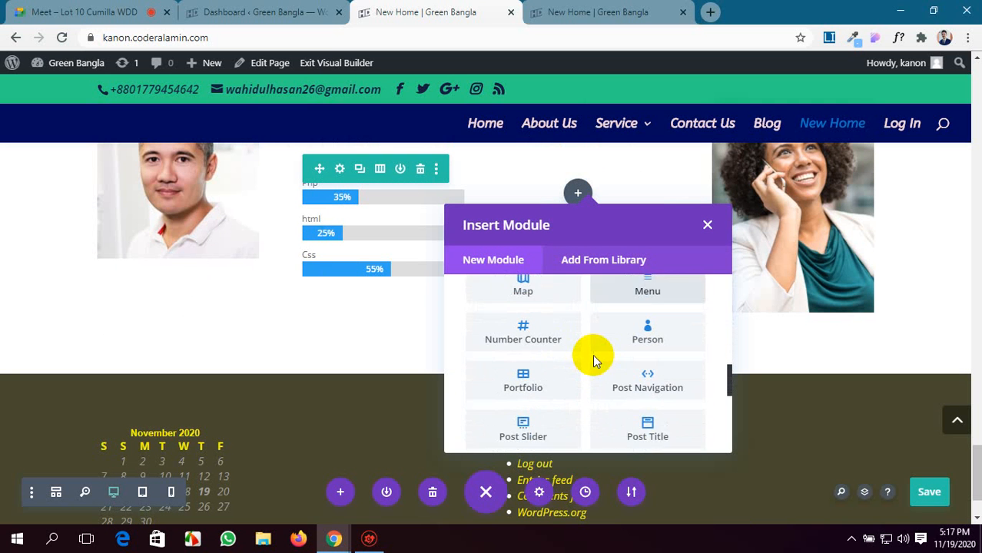
pyautogui.scroll(5, 592, 354)
pyautogui.scroll(2, 592, 354)
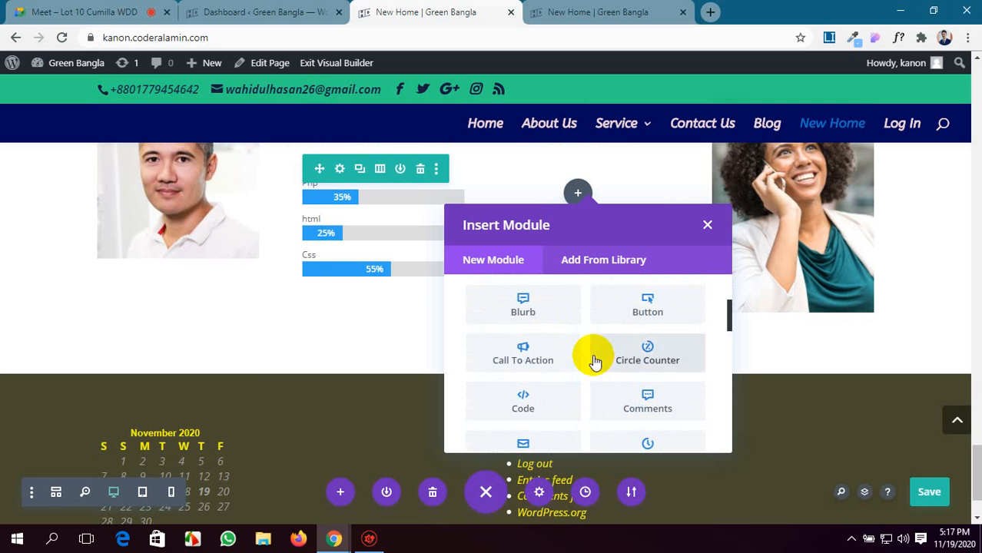
pyautogui.scroll(2, 592, 354)
pyautogui.scroll(1, 592, 354)
pyautogui.scroll(-3, 592, 354)
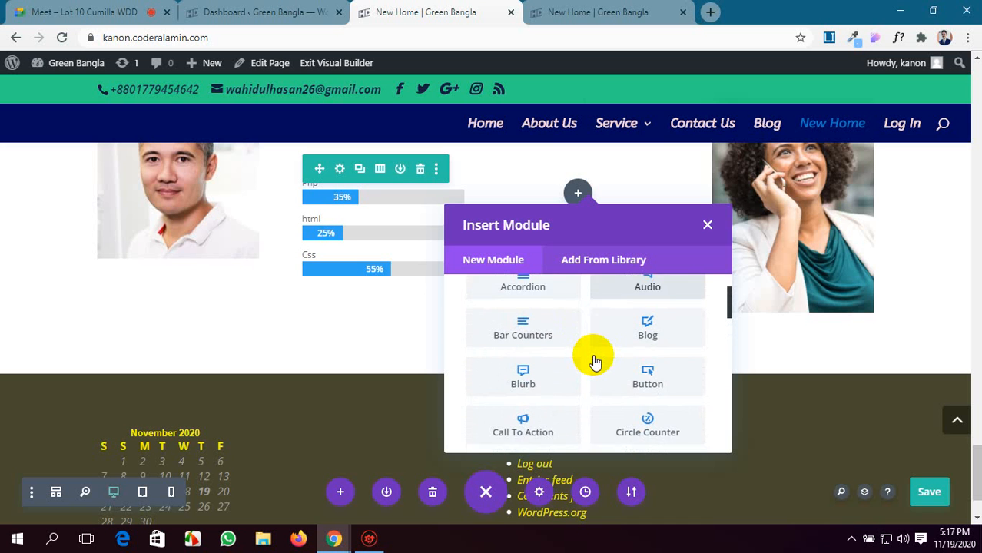
pyautogui.scroll(-1, 592, 354)
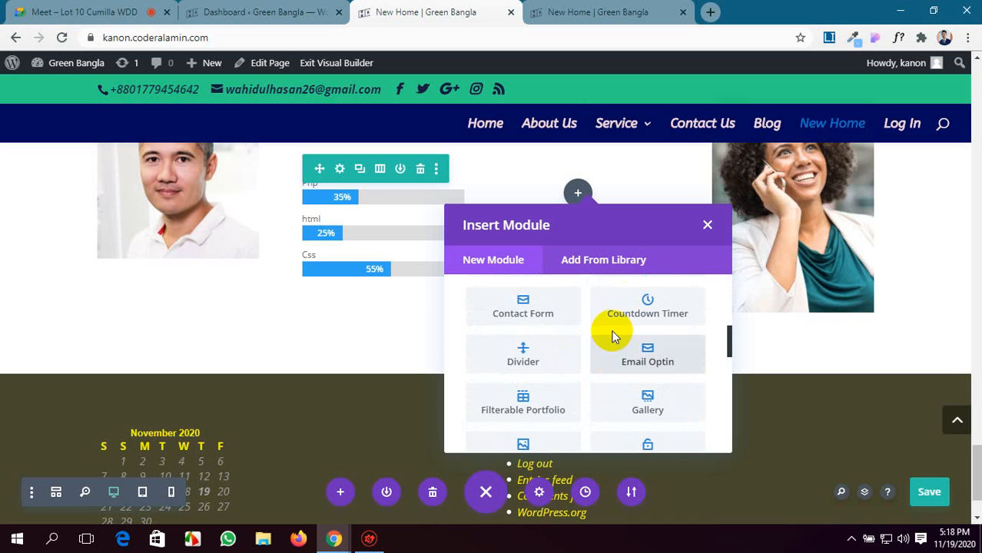
pyautogui.click(627, 302)
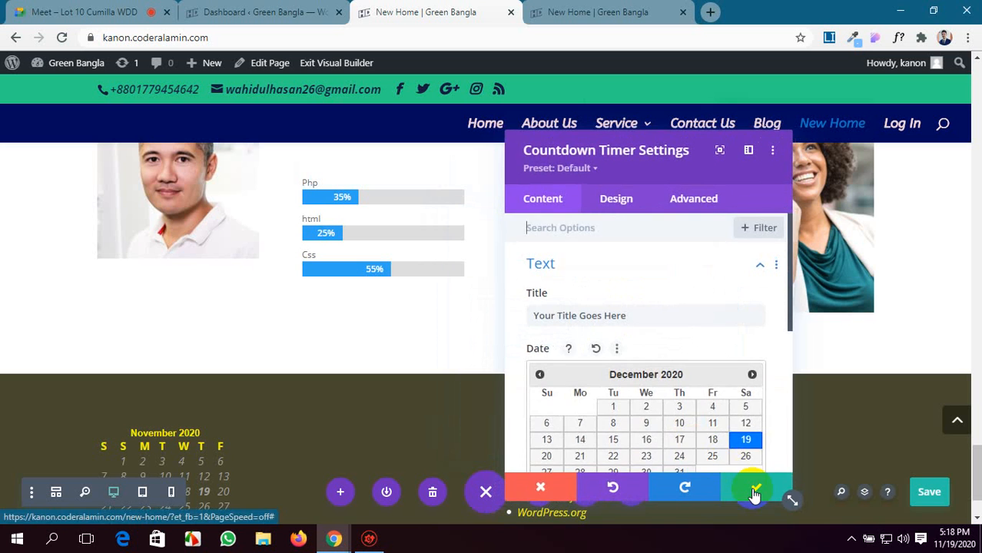
pyautogui.click(760, 498)
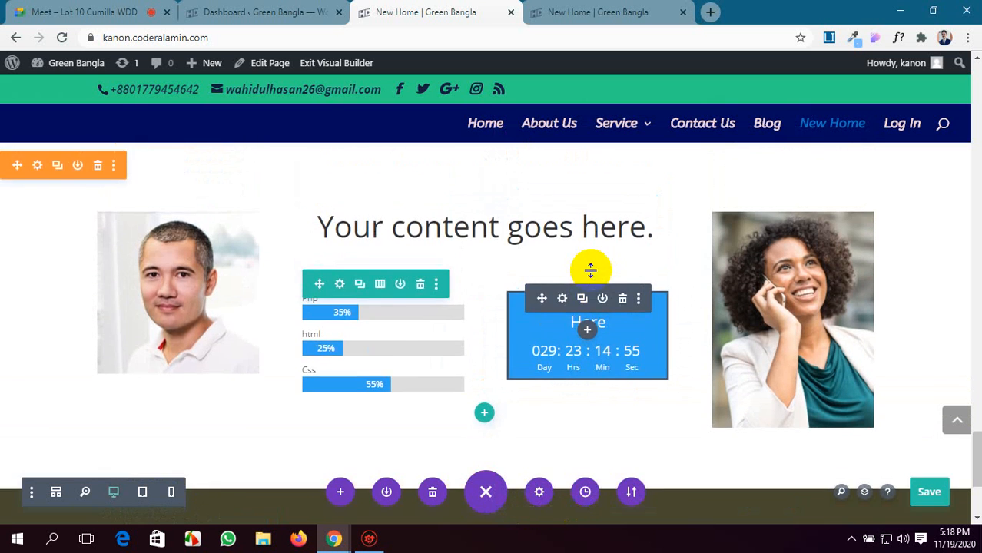
# Add a three-column row beneath the row holding the bar counters and countdown timer.
pyautogui.scroll(-1, 564, 302)
pyautogui.click(484, 361)
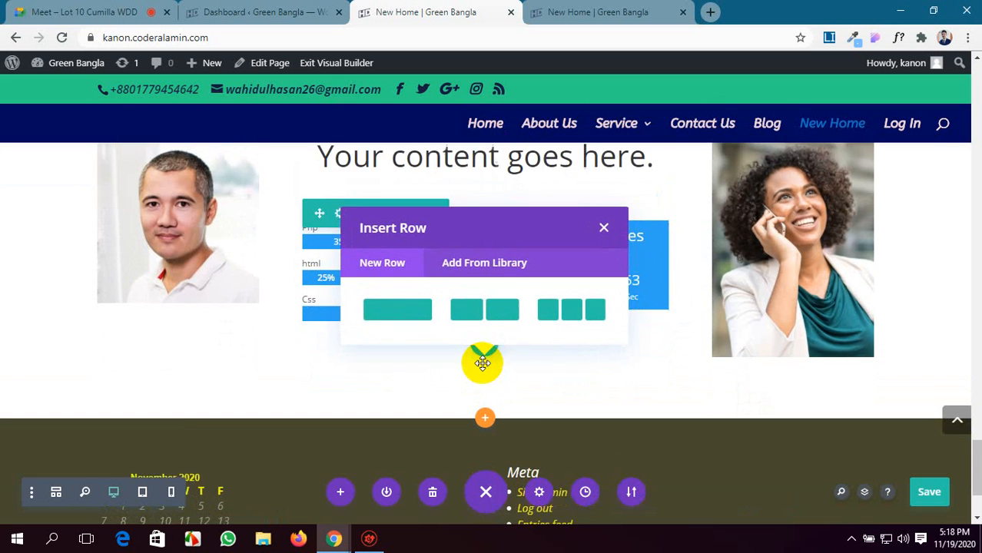
pyautogui.scroll(-1, 573, 272)
pyautogui.click(569, 412)
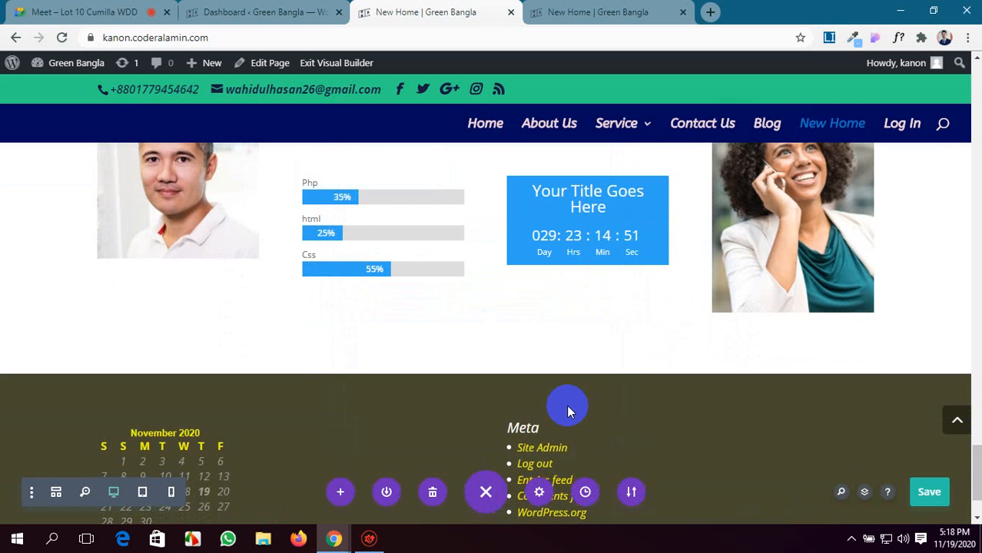
# Insert a Tabs module in the first column of the three-column row.
pyautogui.scroll(-1, 461, 292)
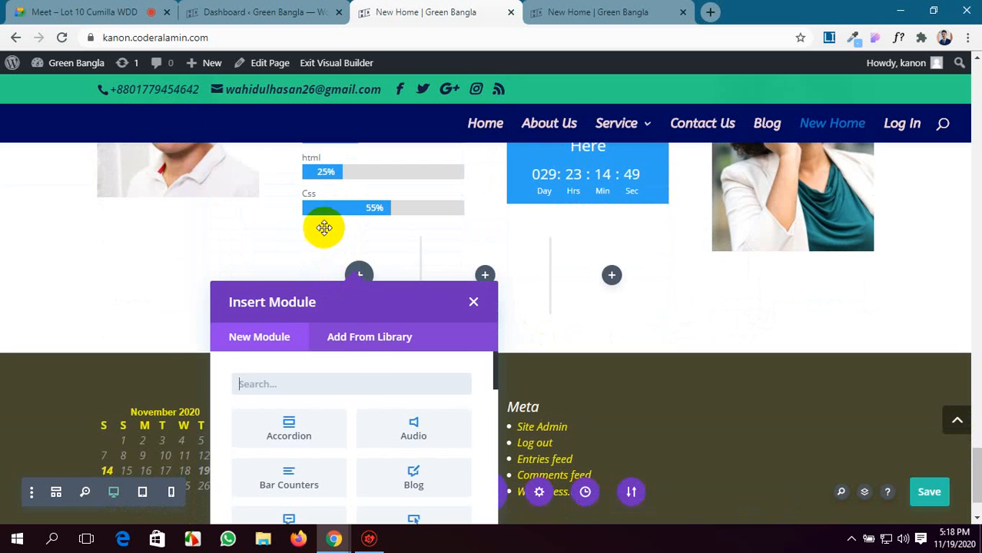
pyautogui.scroll(-4, 369, 407)
pyautogui.scroll(-5, 370, 407)
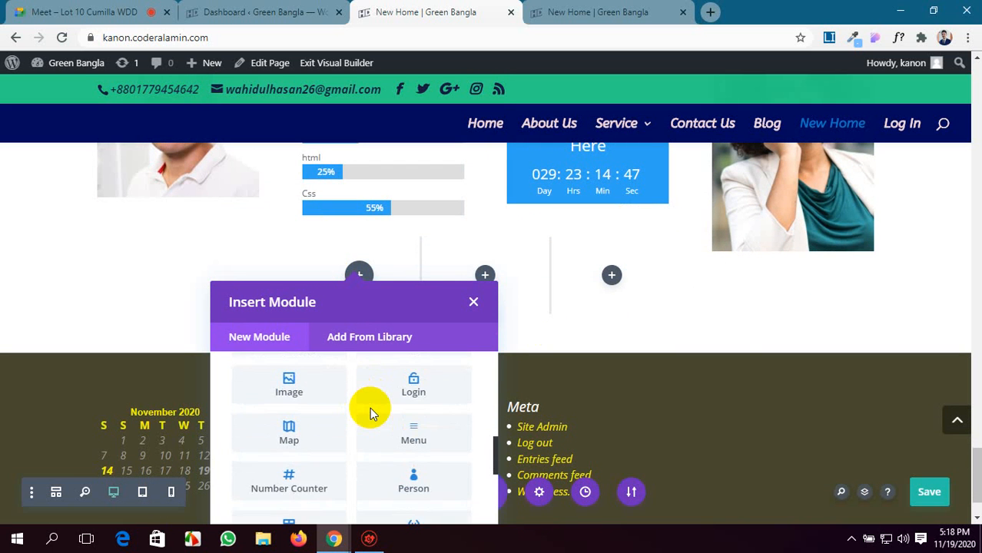
pyautogui.scroll(-3, 370, 407)
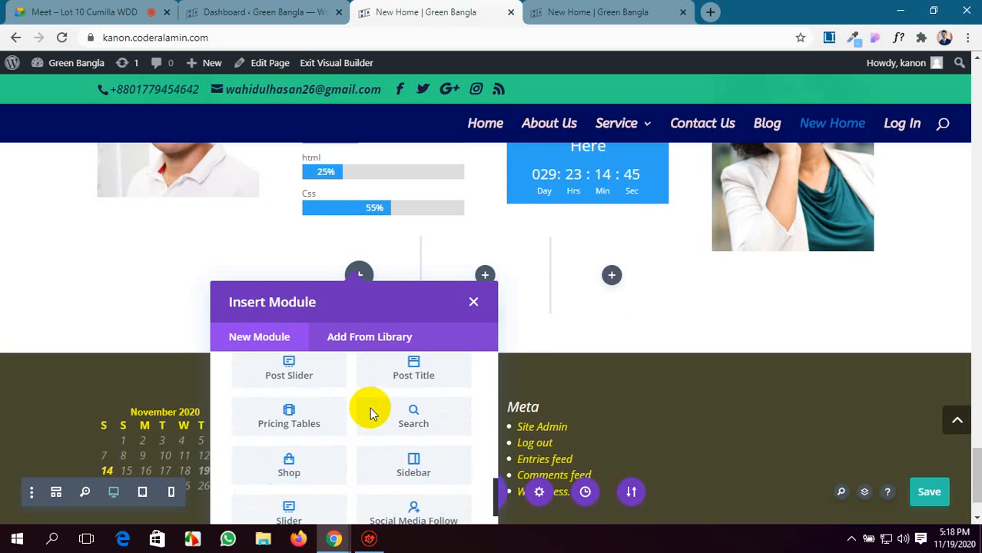
pyautogui.scroll(-2, 370, 407)
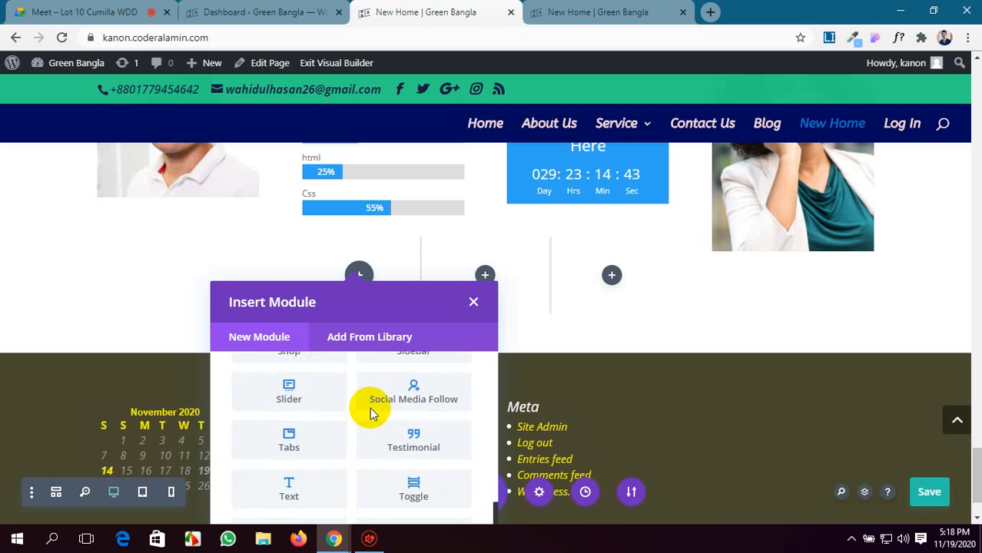
pyautogui.click(302, 425)
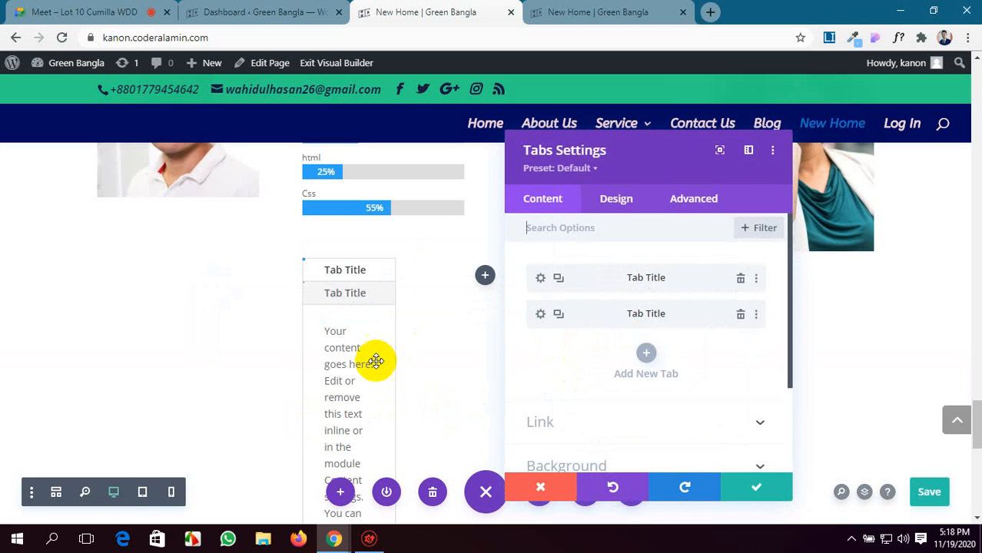
# Delete both default tabs and remove the Tabs module from the first column of the three-column row.
pyautogui.scroll(-3, 373, 360)
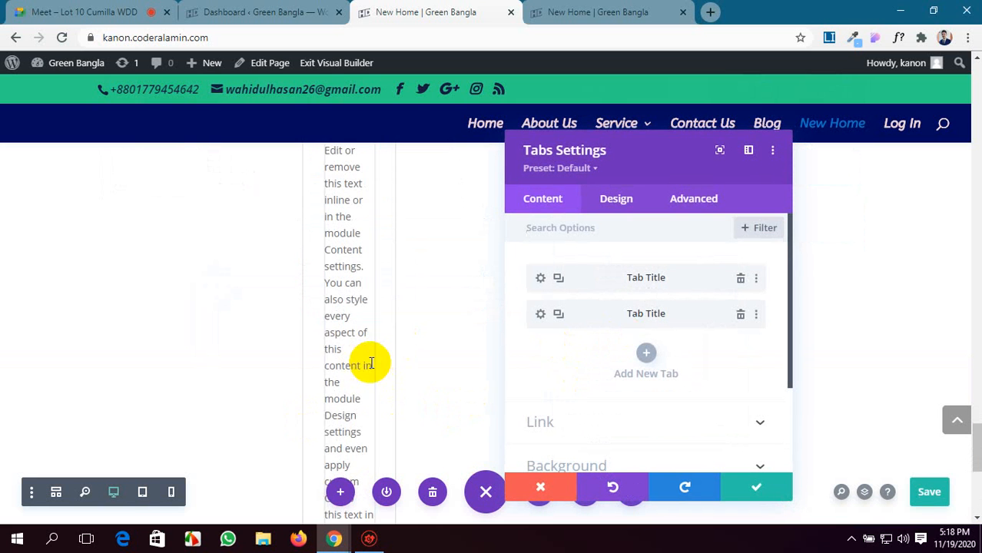
pyautogui.click(740, 316)
pyautogui.click(741, 279)
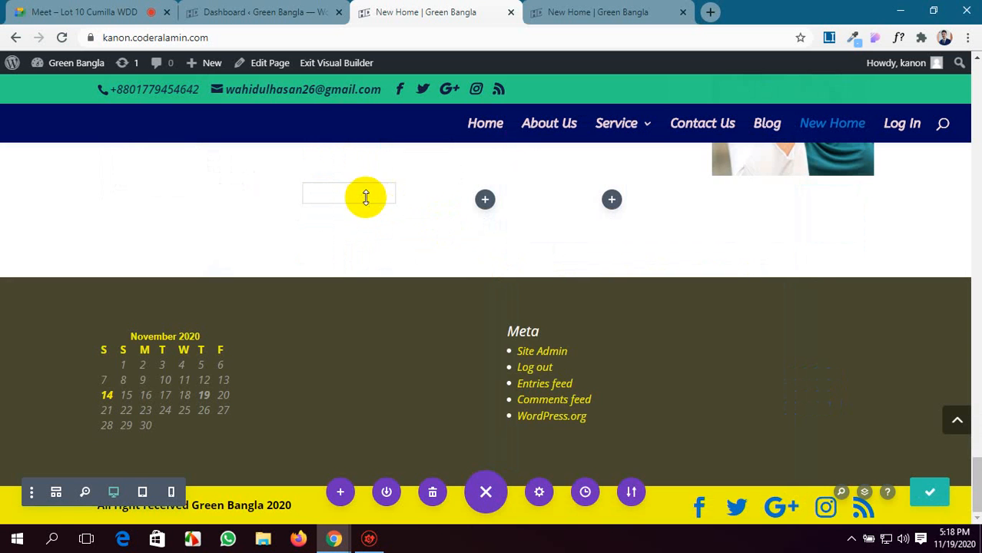
pyautogui.scroll(2, 367, 207)
pyautogui.click(383, 307)
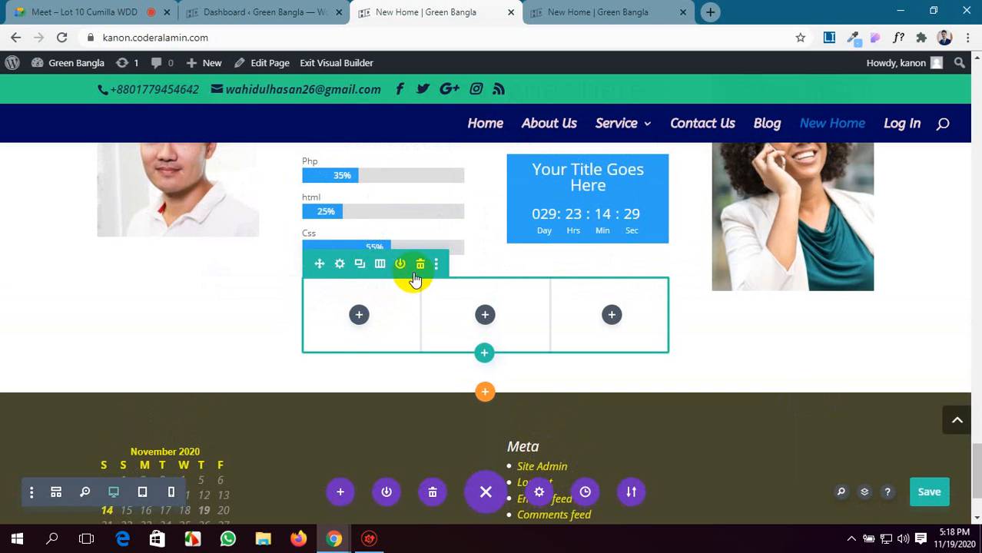
# Insert a Button module in each of the three columns of the new row, saving each with the default "Click Here" text.
pyautogui.click(359, 316)
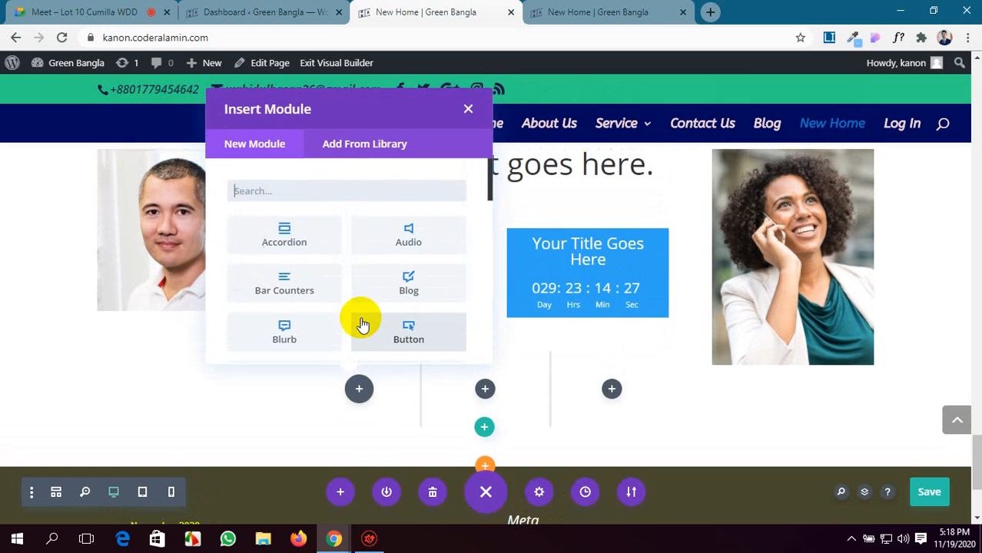
pyautogui.scroll(-2, 367, 306)
pyautogui.click(411, 273)
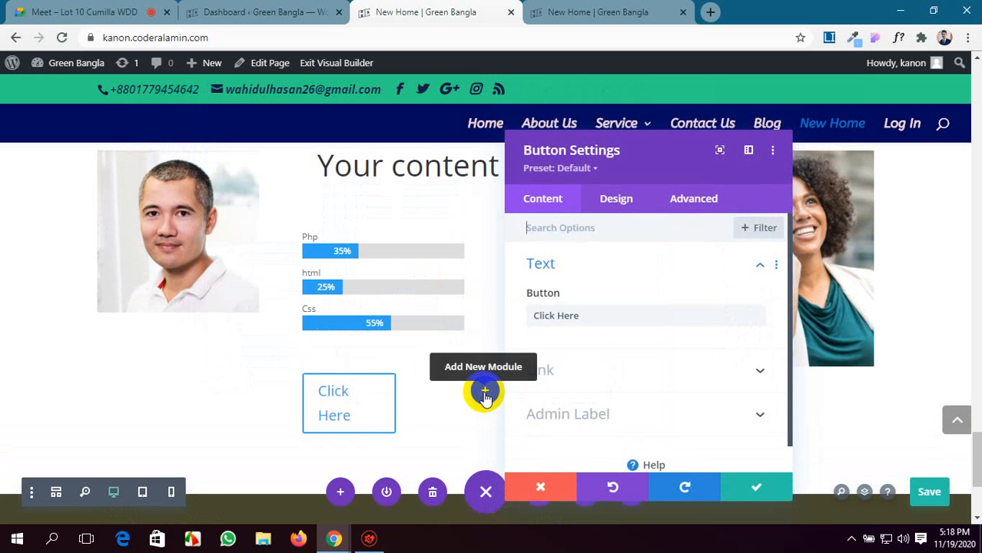
pyautogui.click(729, 488)
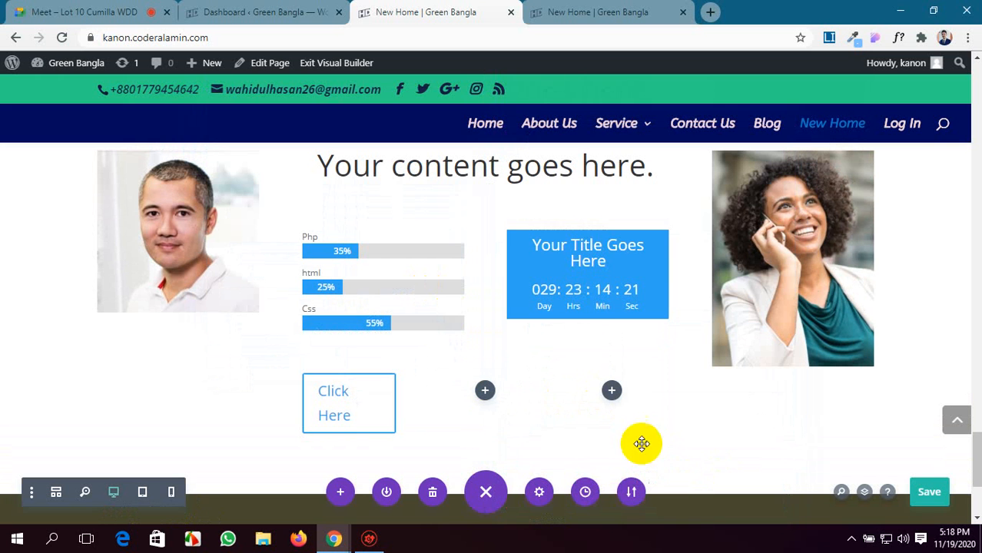
pyautogui.click(485, 390)
pyautogui.click(548, 359)
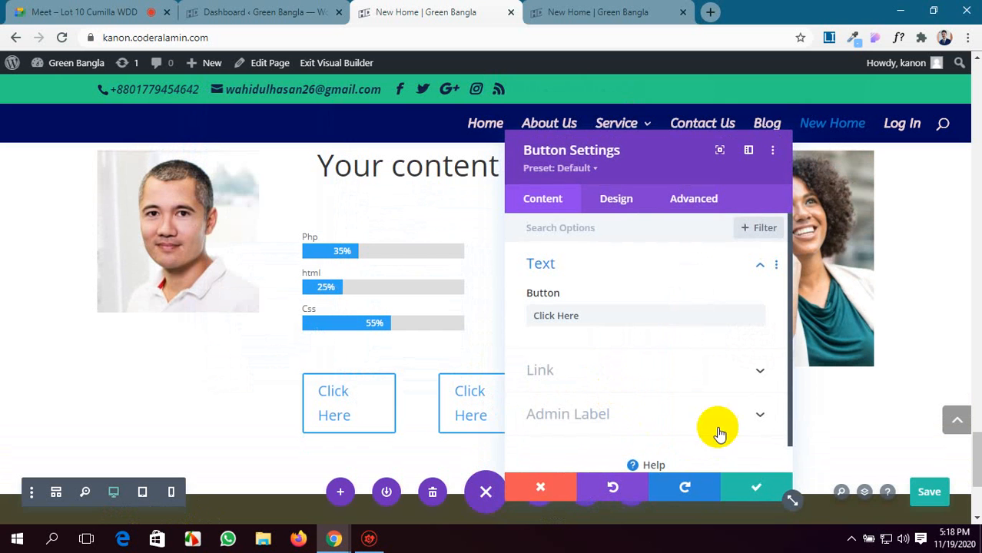
pyautogui.click(756, 487)
pyautogui.click(612, 391)
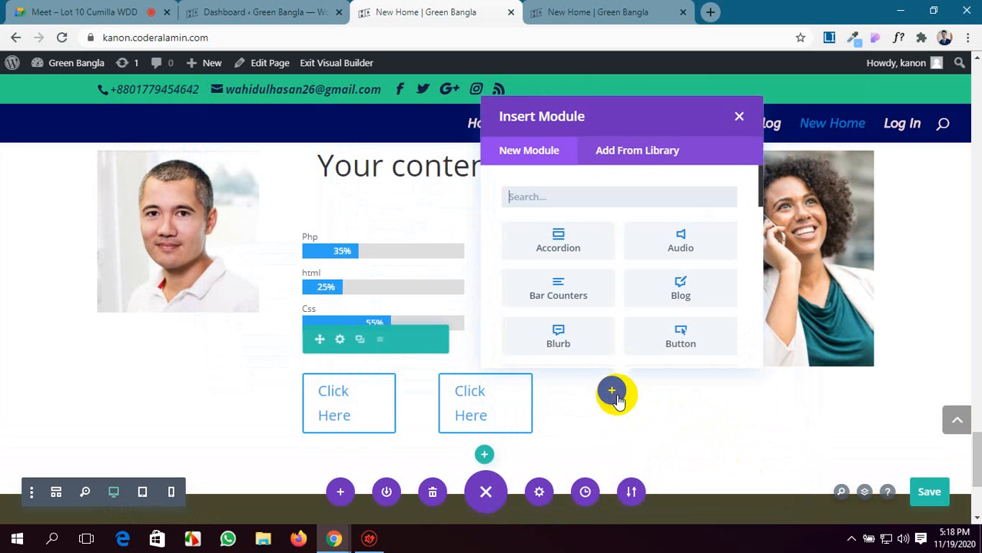
pyautogui.click(701, 350)
pyautogui.click(727, 483)
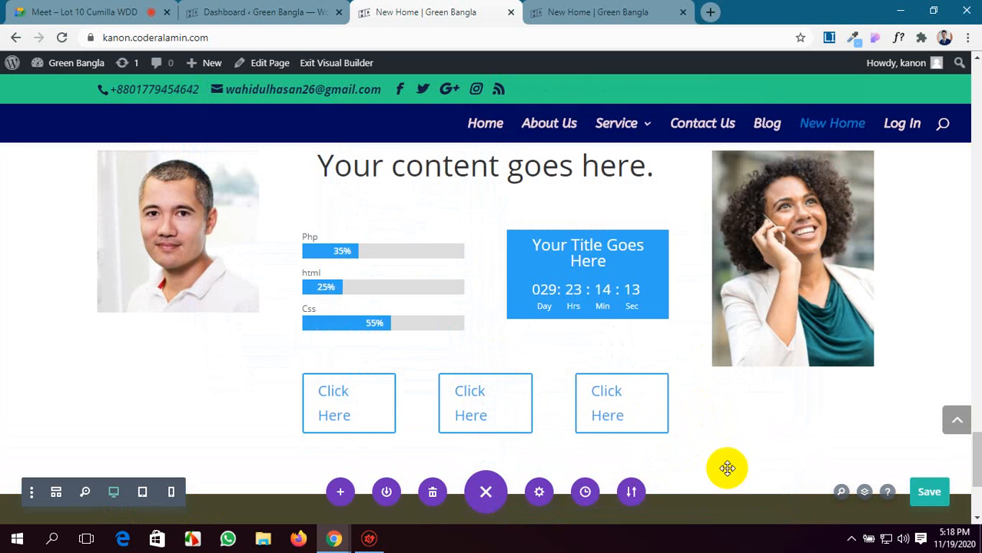
# Set the specialty section's background color to the saved green #7cda24 and save the section settings.
pyautogui.scroll(3, 193, 274)
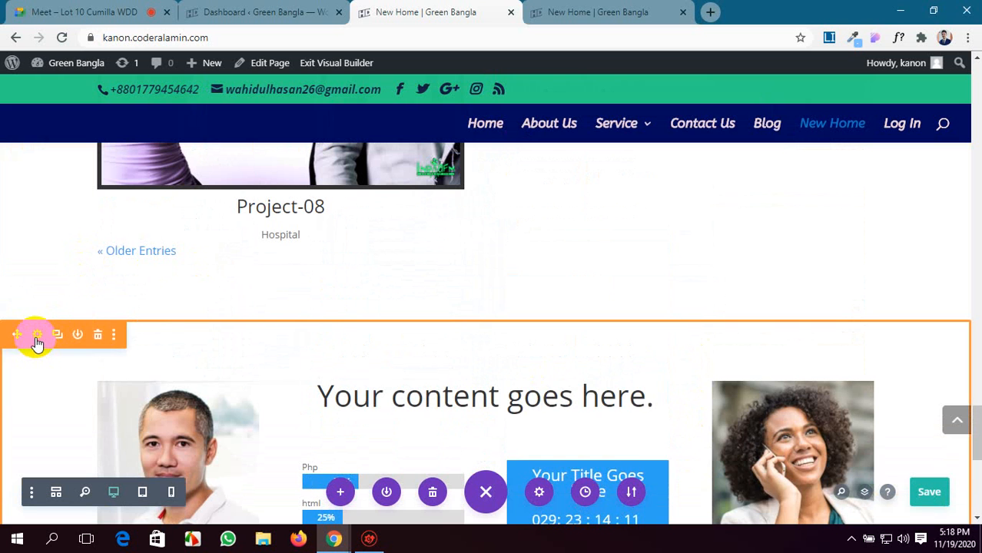
pyautogui.click(37, 336)
pyautogui.click(622, 306)
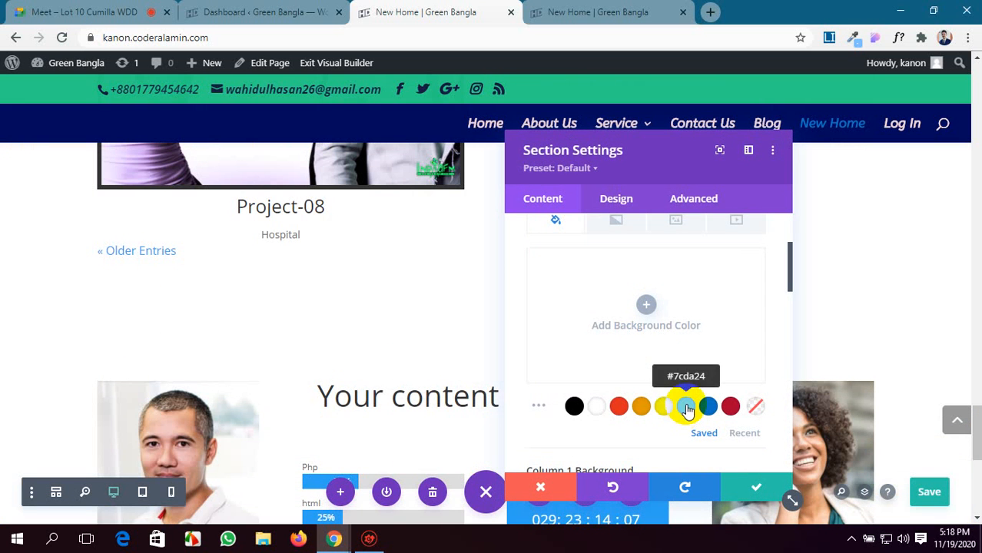
pyautogui.click(686, 410)
pyautogui.scroll(-5, 642, 365)
pyautogui.click(756, 487)
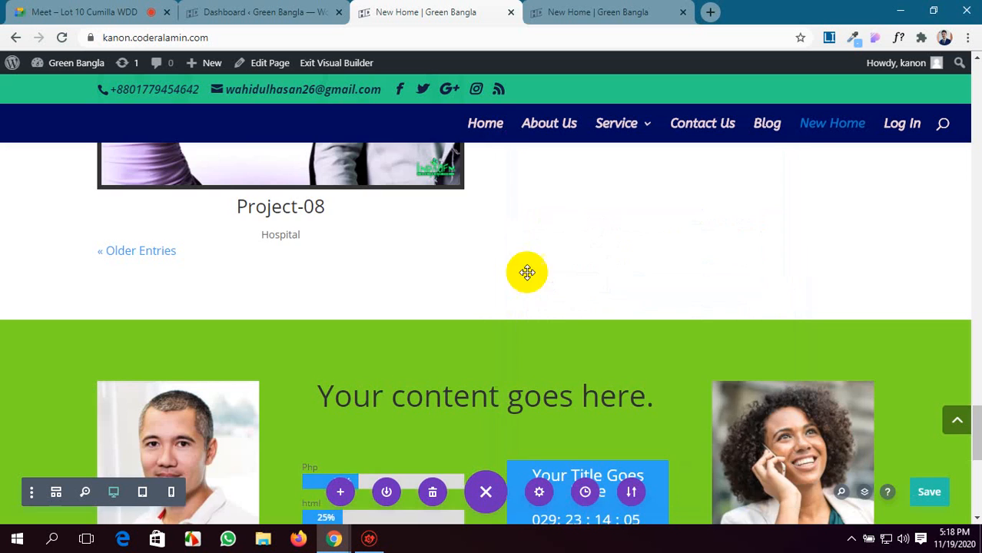
# Review the layout of the green specialty section, including its side images, heading, counters, timer and row of buttons.
pyautogui.scroll(-3, 527, 272)
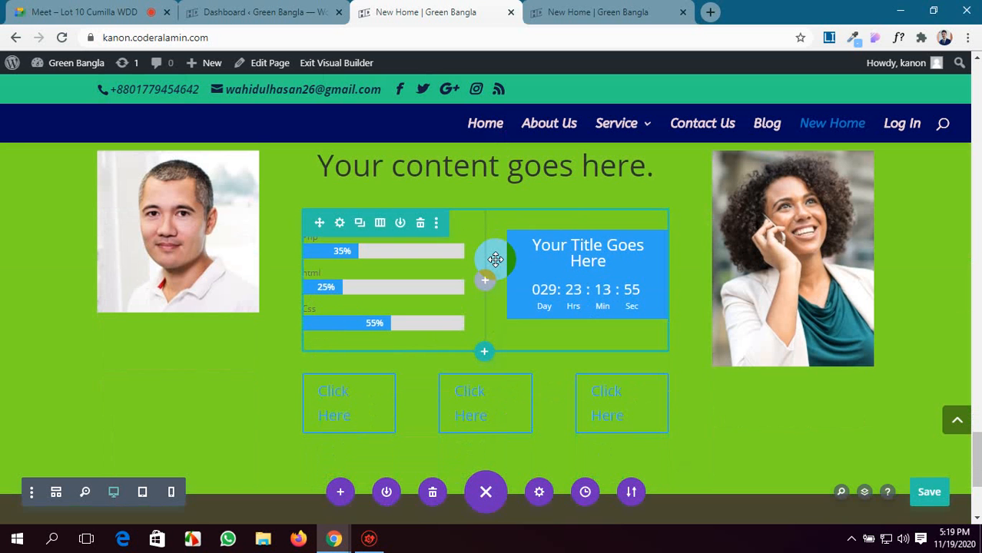
pyautogui.scroll(-1, 679, 458)
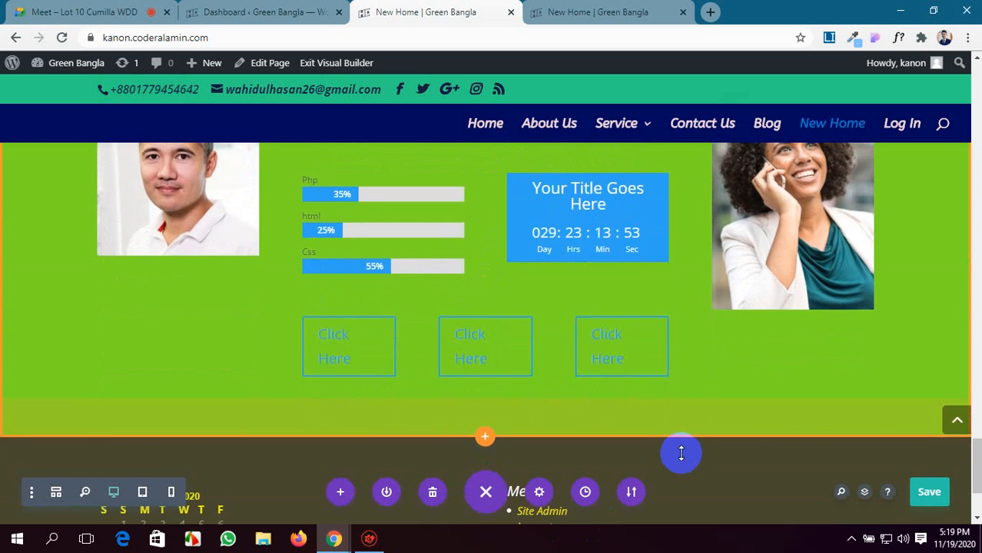
pyautogui.scroll(2, 681, 452)
pyautogui.scroll(-1, 676, 434)
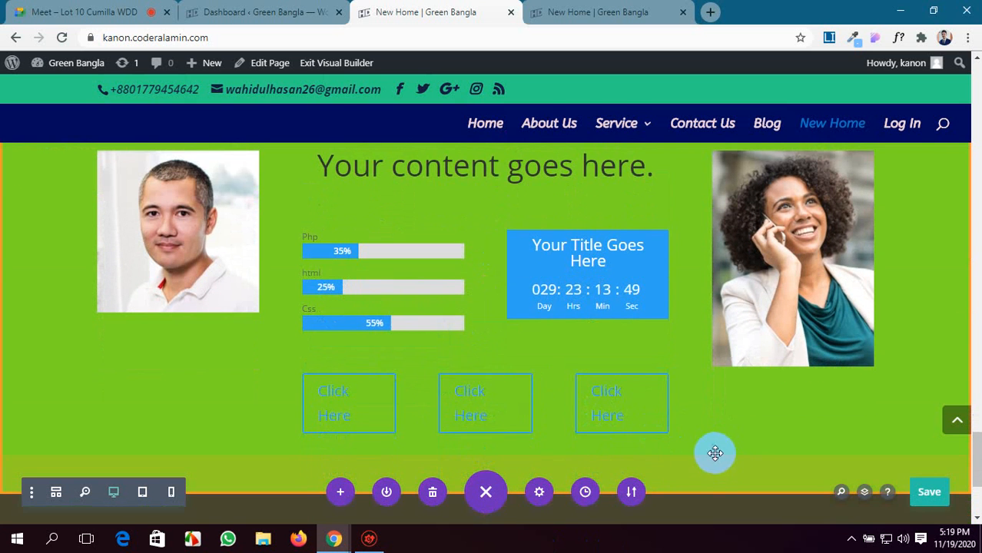
pyautogui.scroll(-2, 713, 451)
pyautogui.scroll(4, 712, 450)
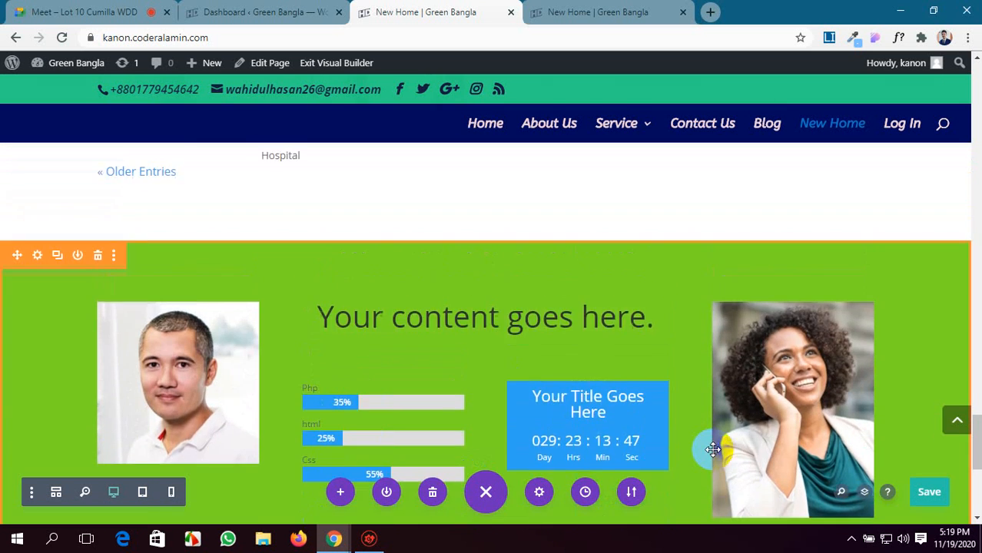
pyautogui.scroll(-2, 711, 448)
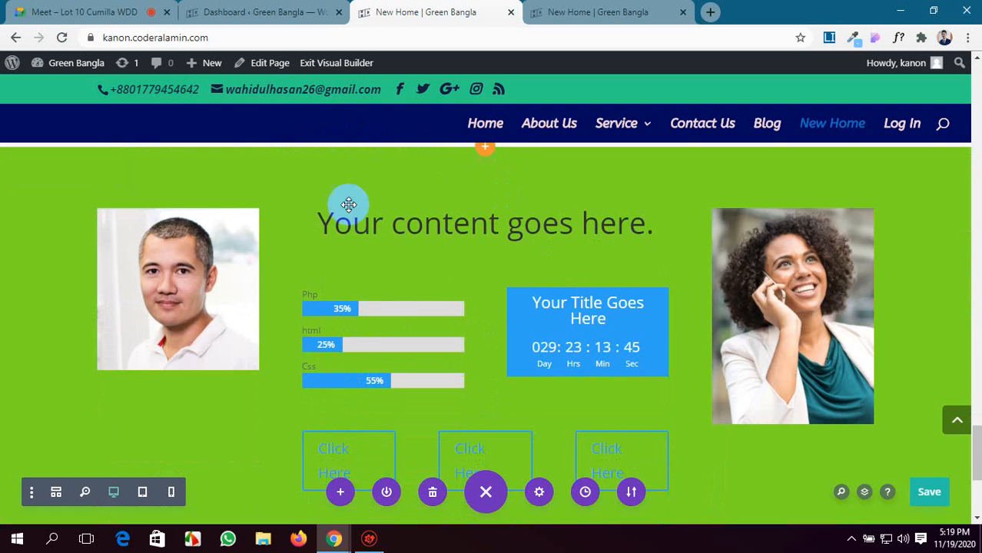
pyautogui.scroll(-1, 350, 237)
pyautogui.scroll(2, 351, 240)
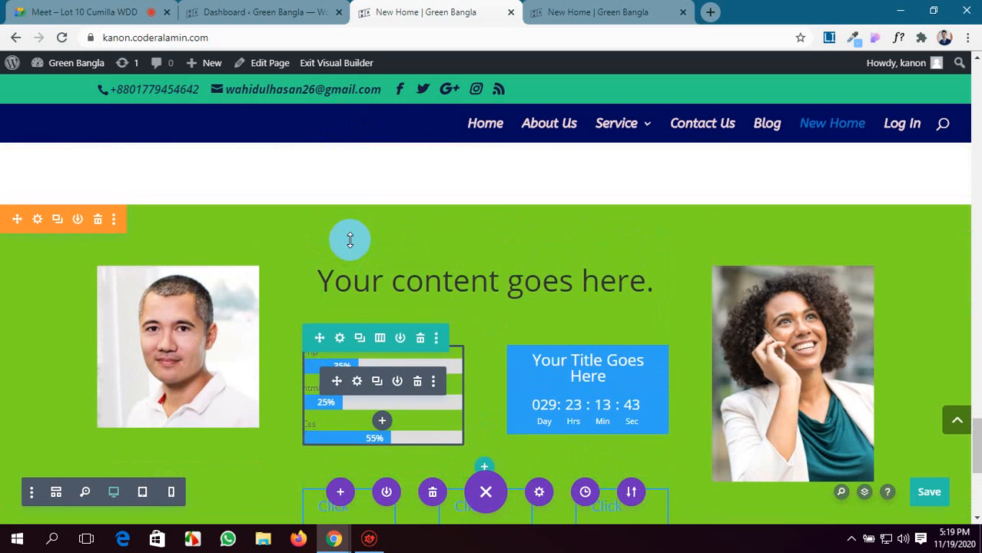
# Examine the finished specialty section from its side images and heading down to the counters, countdown timer and three Click Here buttons.
pyautogui.scroll(-1, 350, 241)
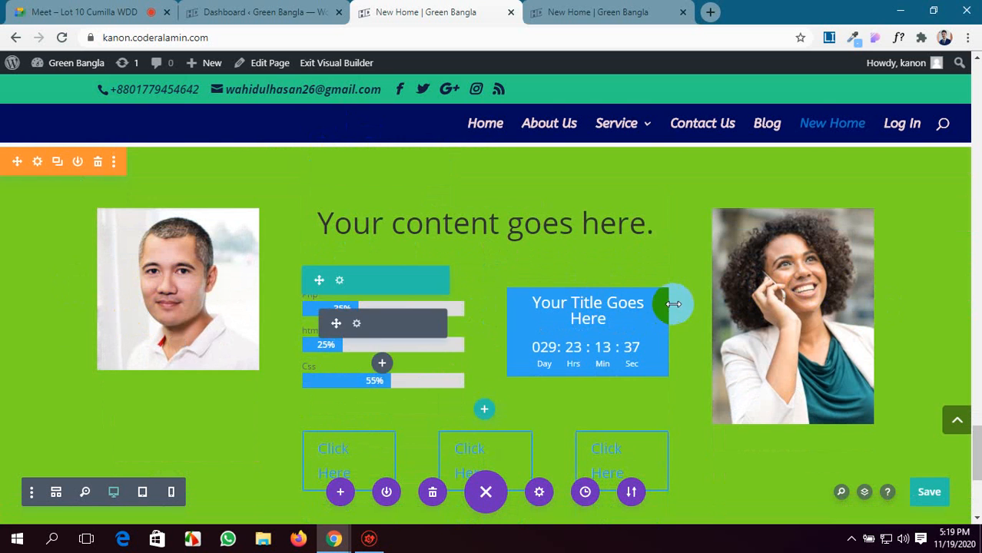
pyautogui.scroll(-2, 483, 346)
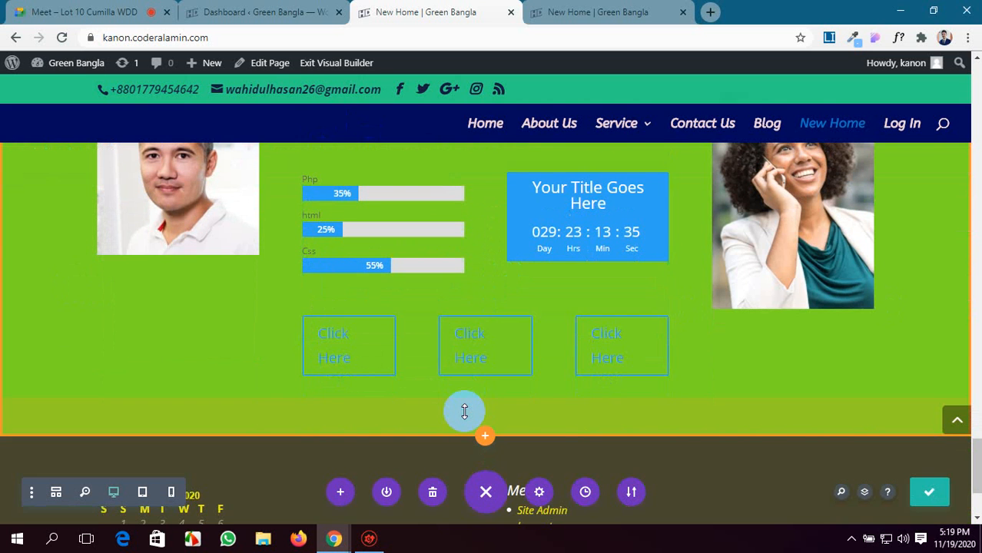
pyautogui.scroll(2, 464, 412)
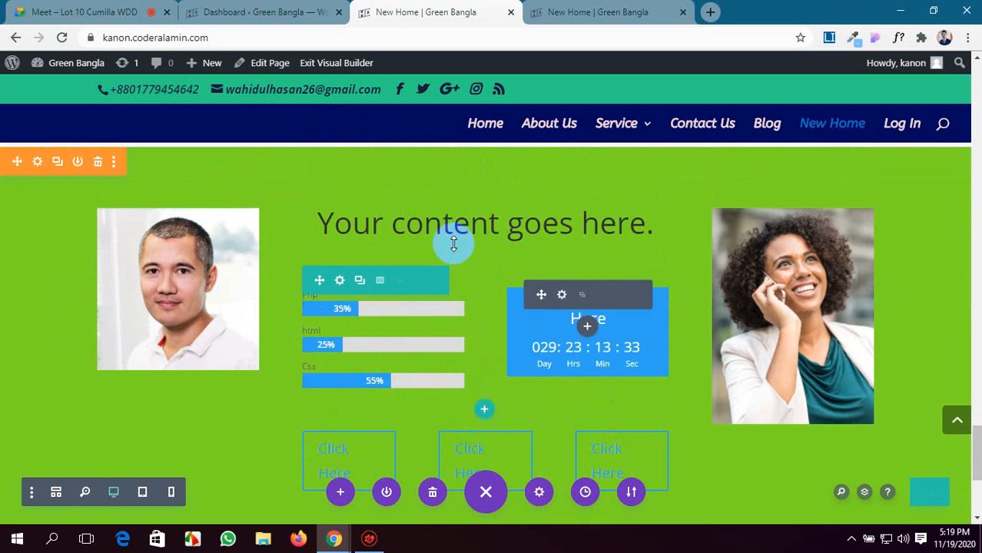
pyautogui.scroll(-2, 371, 301)
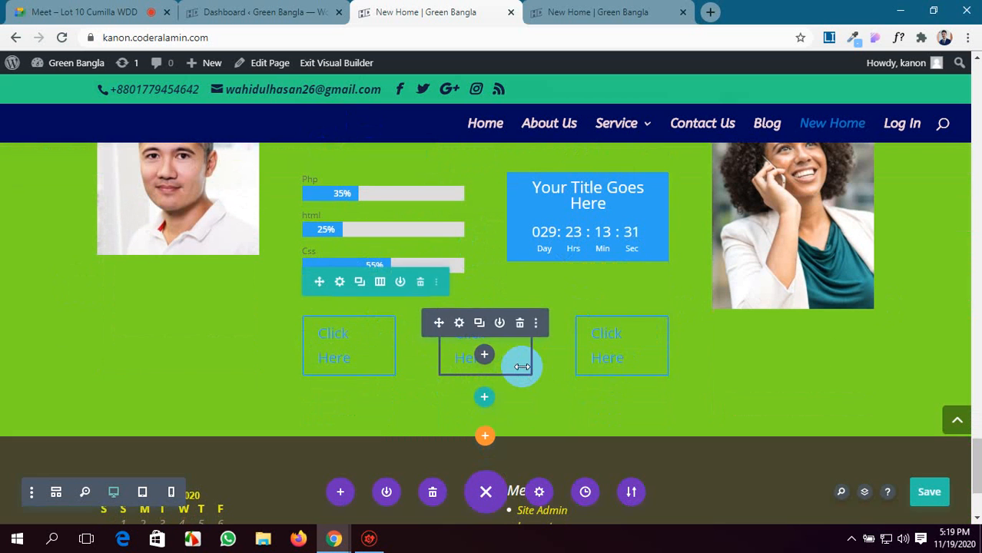
pyautogui.scroll(2, 521, 367)
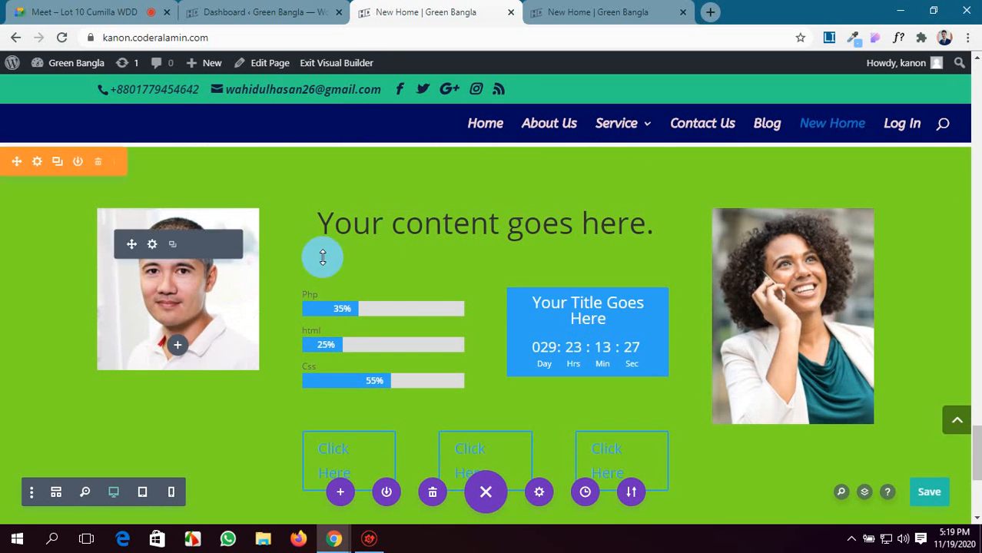
pyautogui.scroll(-1, 799, 453)
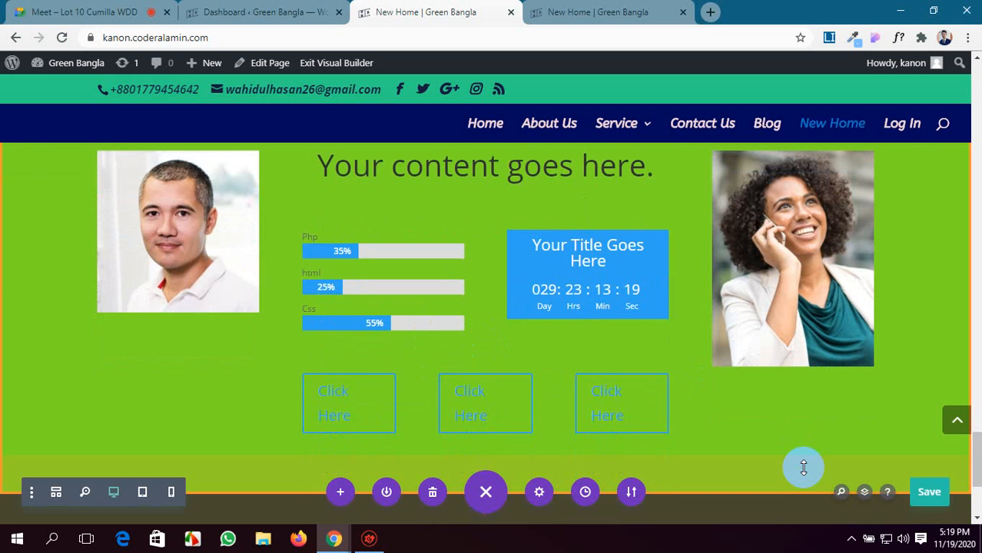
pyautogui.scroll(2, 803, 468)
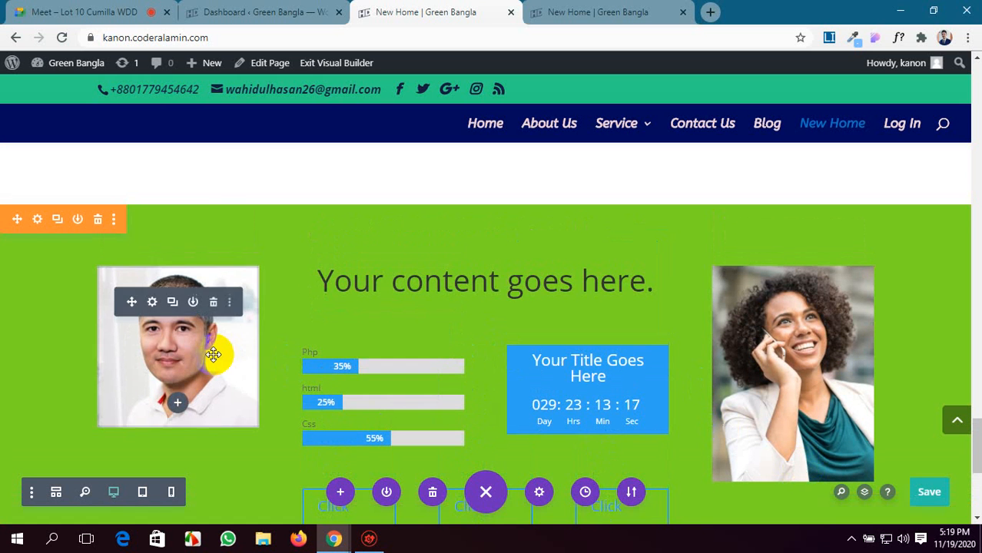
pyautogui.scroll(-1, 390, 334)
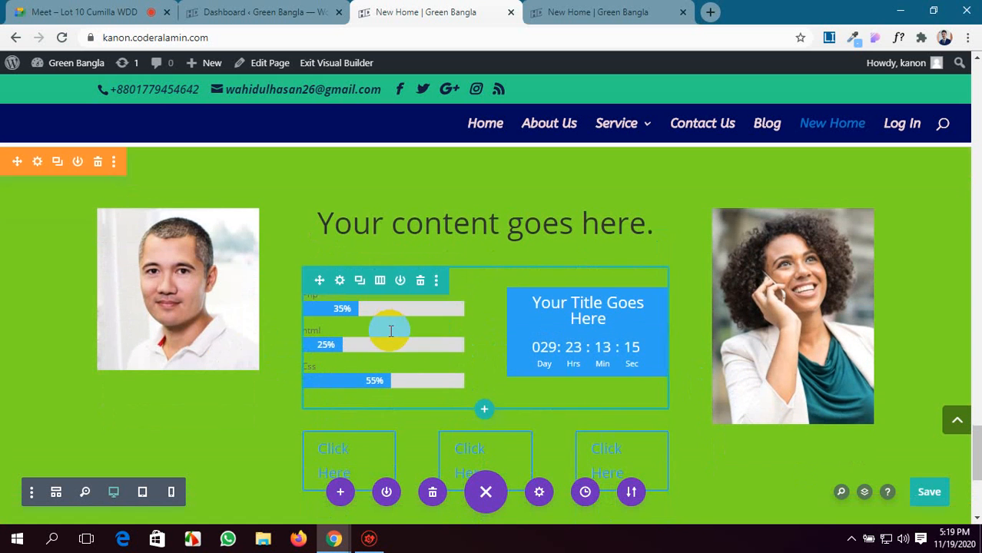
pyautogui.click(282, 10)
pyautogui.click(430, 11)
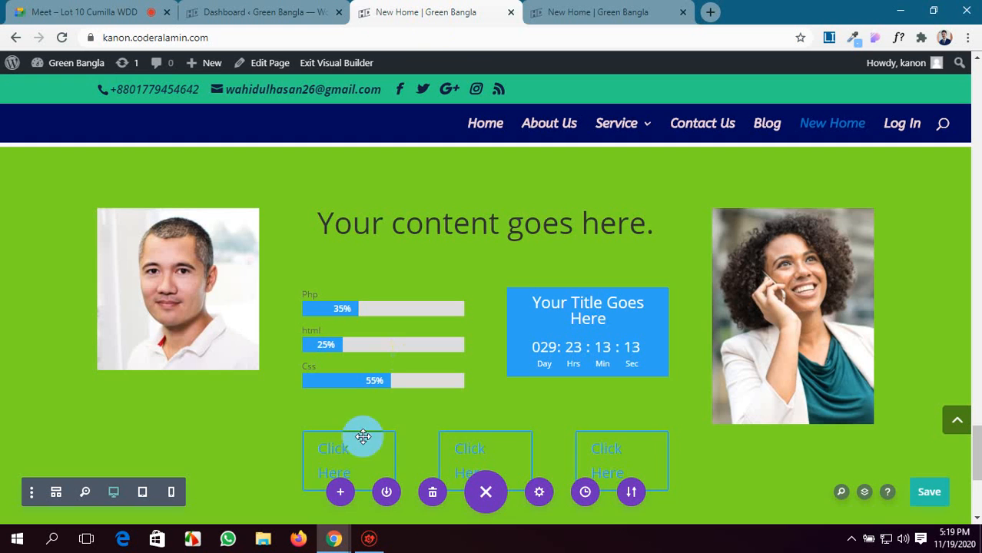
pyautogui.scroll(-1, 509, 412)
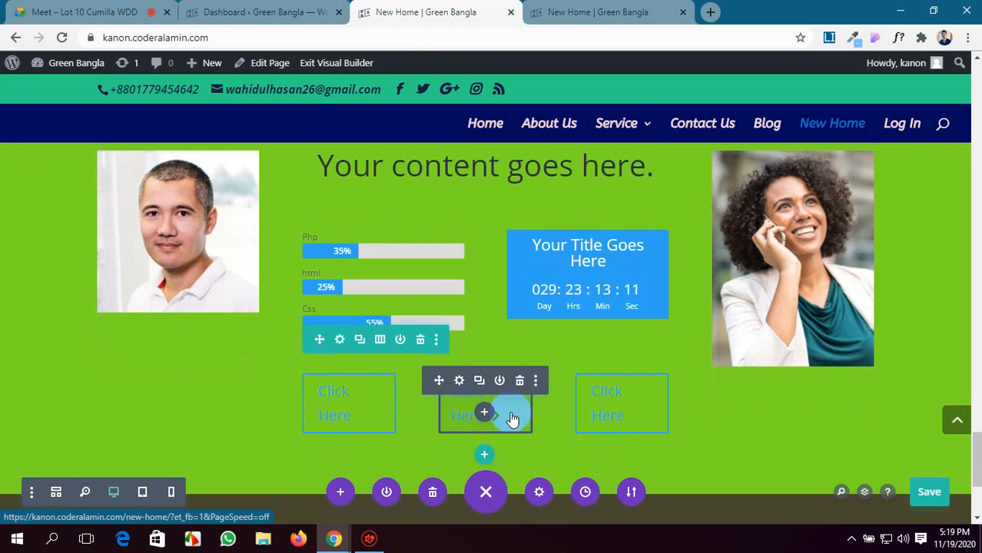
pyautogui.scroll(-2, 513, 417)
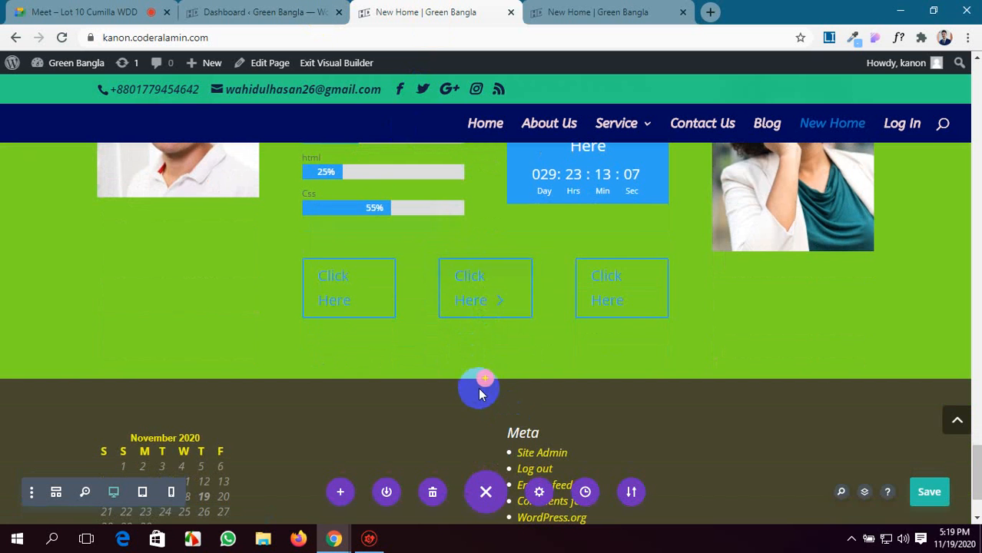
# Show the column layouts offered for a new specialty section below the green one, and close the list without inserting any.
pyautogui.click(484, 384)
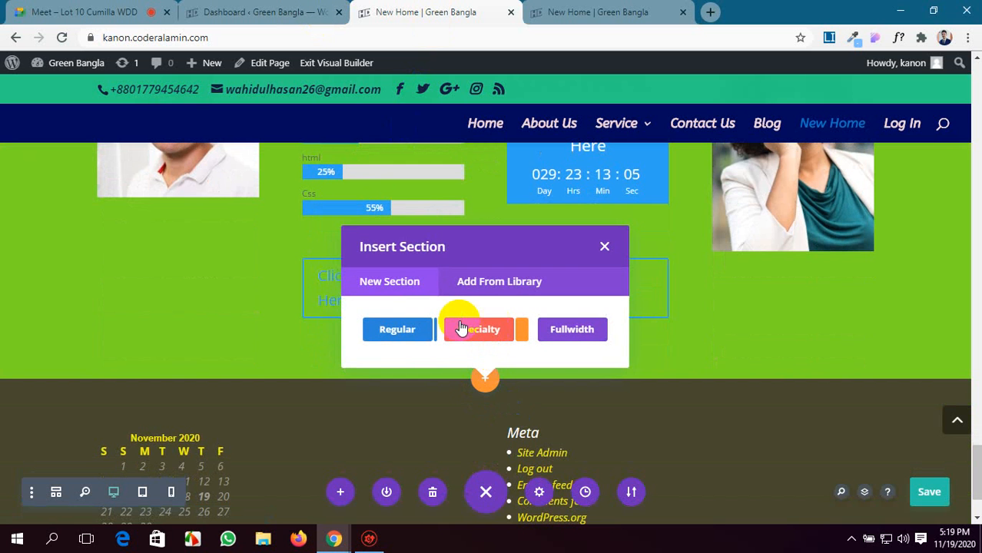
pyautogui.click(487, 331)
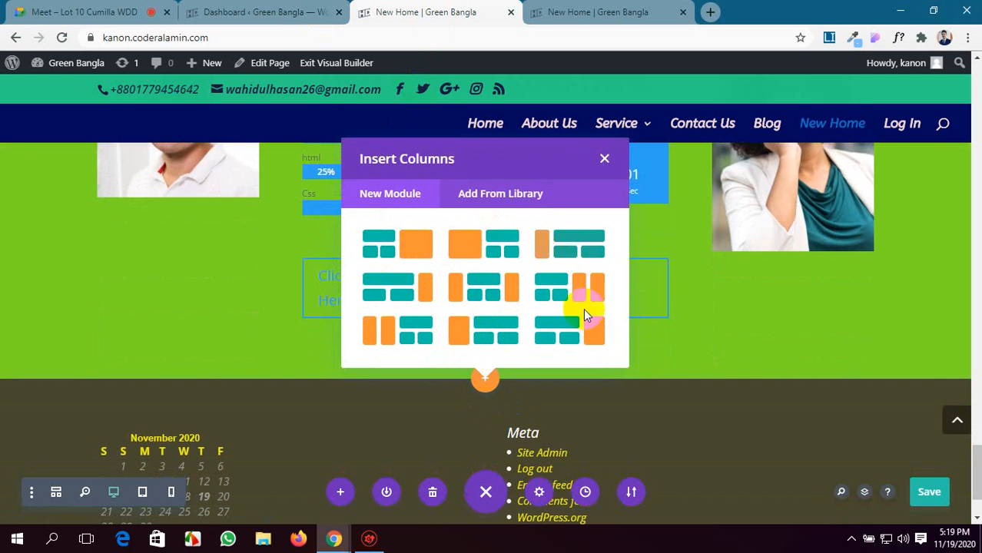
pyautogui.click(604, 161)
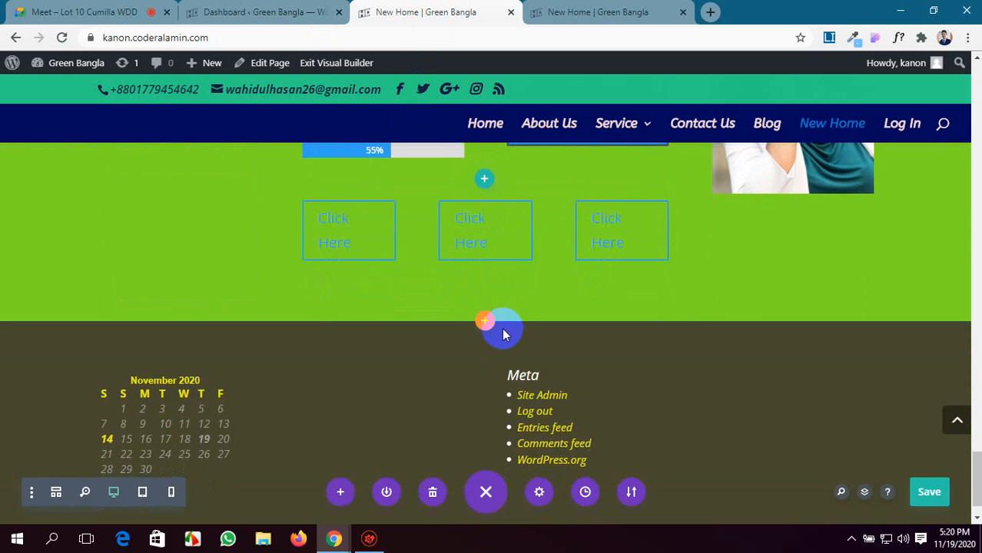
# Insert a Post Navigation module in the empty column beside the Project-08 portfolio item.
pyautogui.scroll(10, 503, 334)
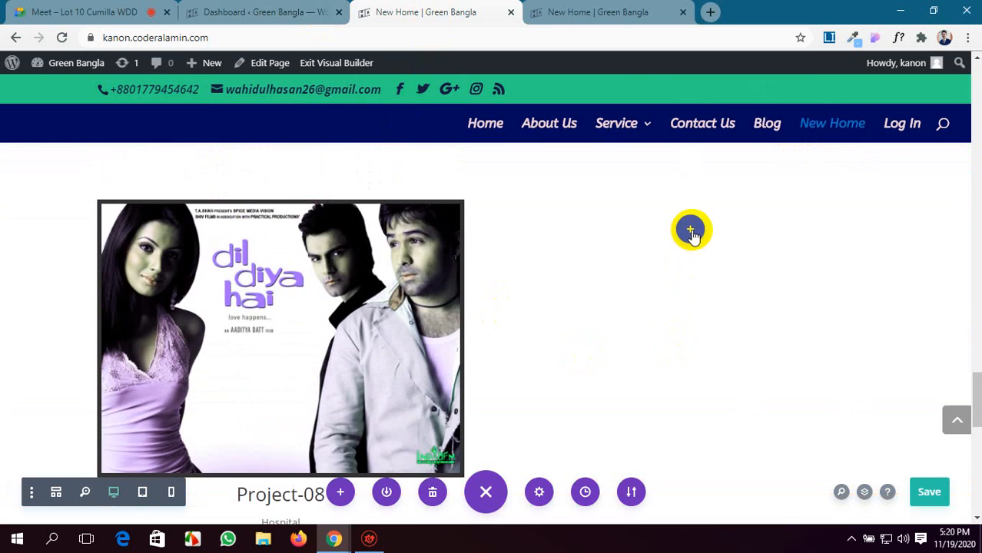
pyautogui.click(691, 230)
pyautogui.scroll(-3, 690, 335)
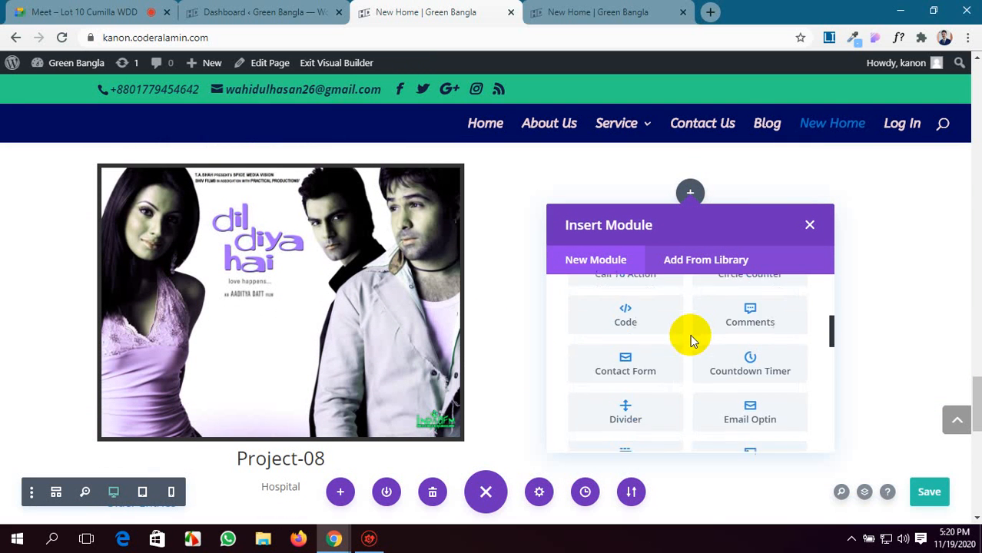
pyautogui.scroll(-4, 687, 341)
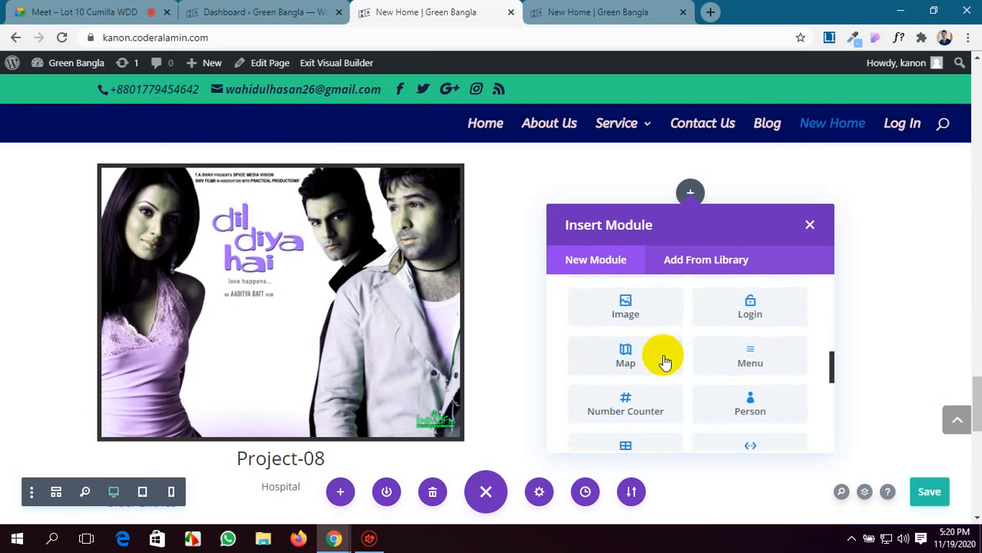
pyautogui.scroll(-2, 663, 359)
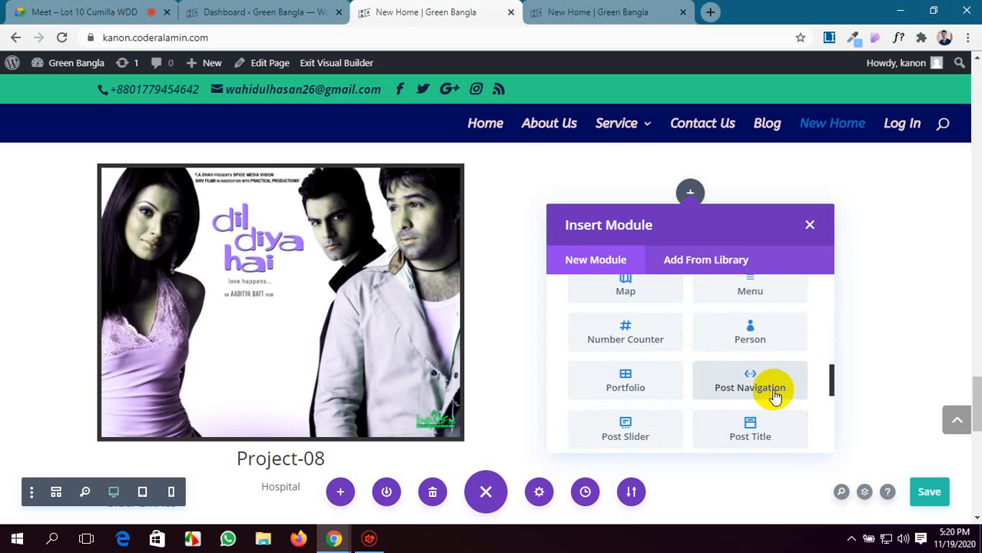
pyautogui.click(732, 388)
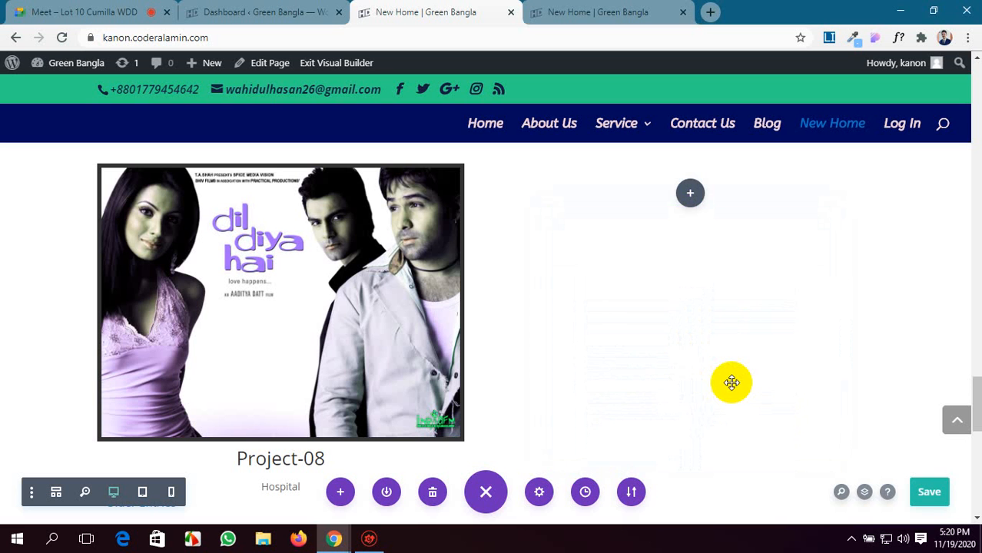
pyautogui.moveTo(697, 162); pyautogui.dragTo(303, 151)
pyautogui.scroll(2, 708, 311)
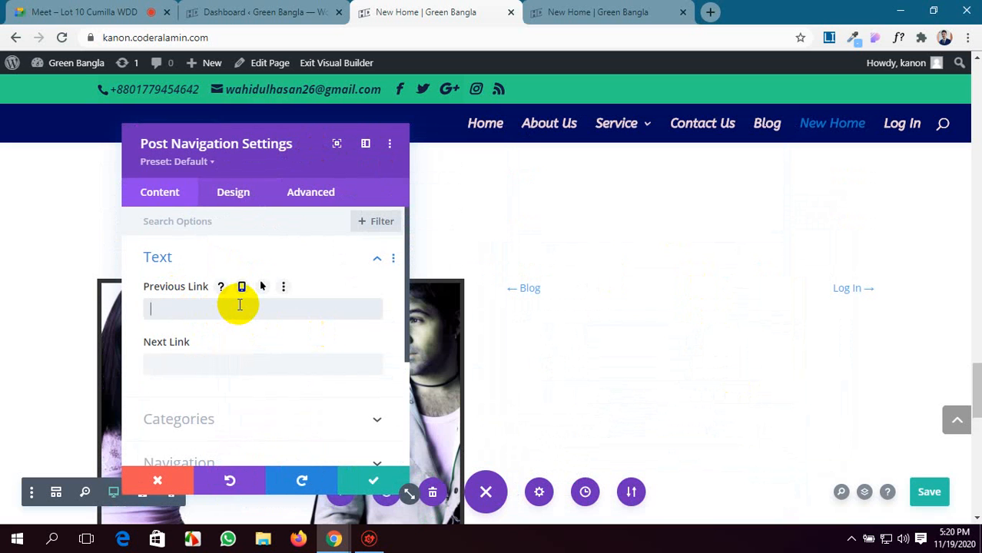
# Turn on Navigate Within Current Category for the Post Navigation module, display its Navigation options and save the module settings.
pyautogui.scroll(-1, 239, 305)
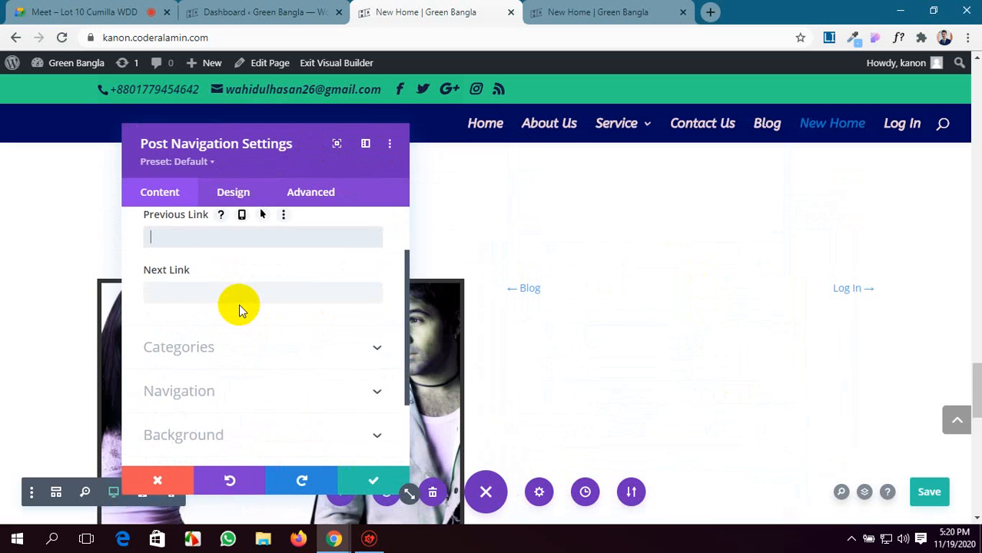
pyautogui.click(243, 349)
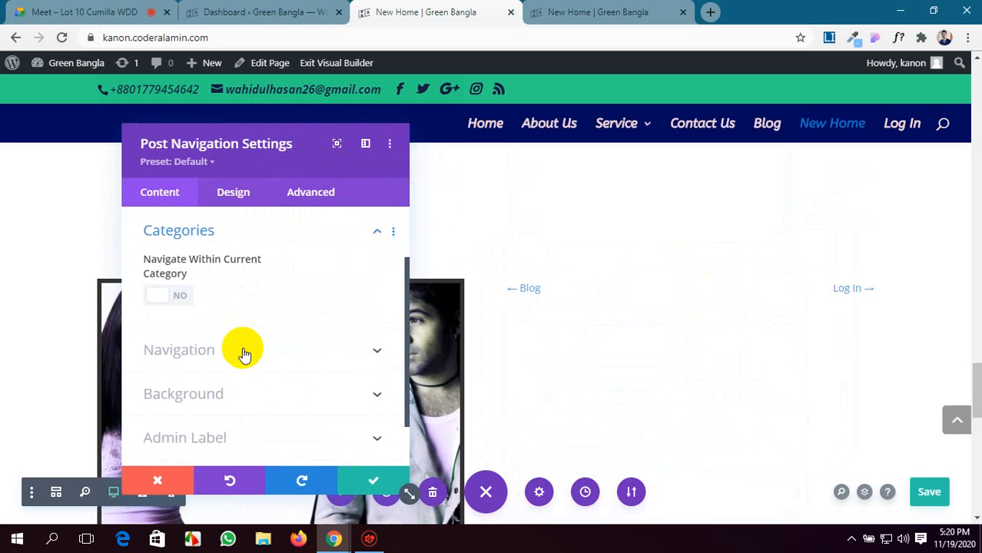
pyautogui.click(170, 294)
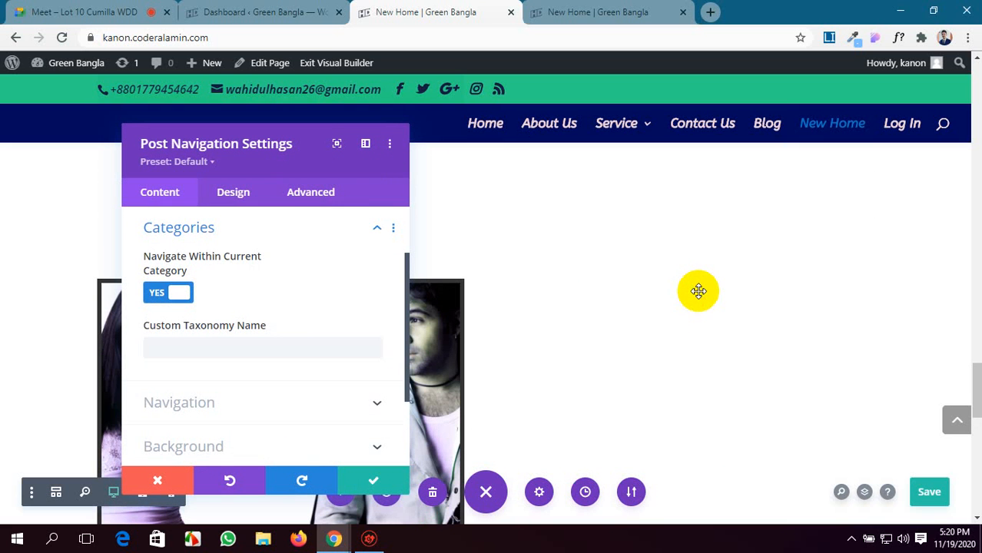
pyautogui.scroll(-2, 185, 346)
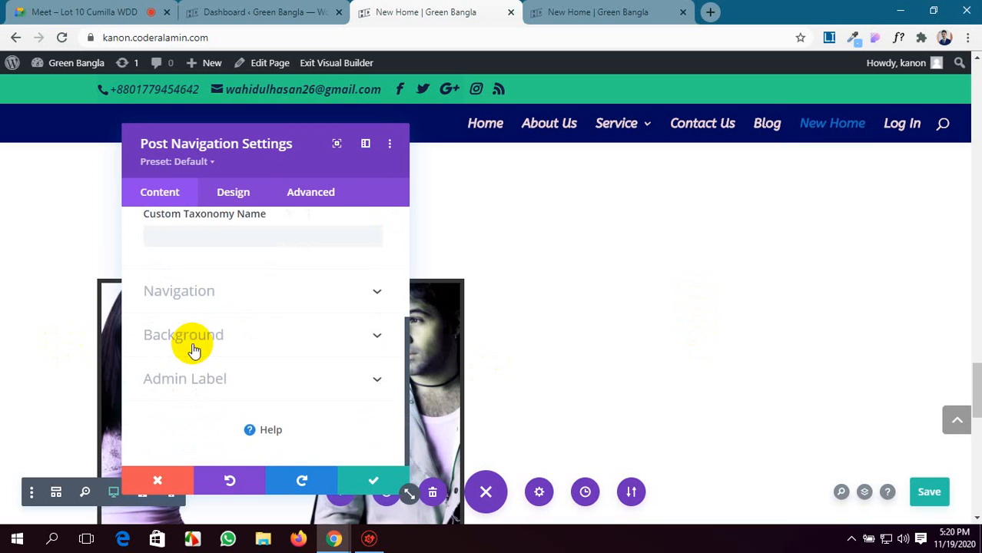
pyautogui.click(305, 291)
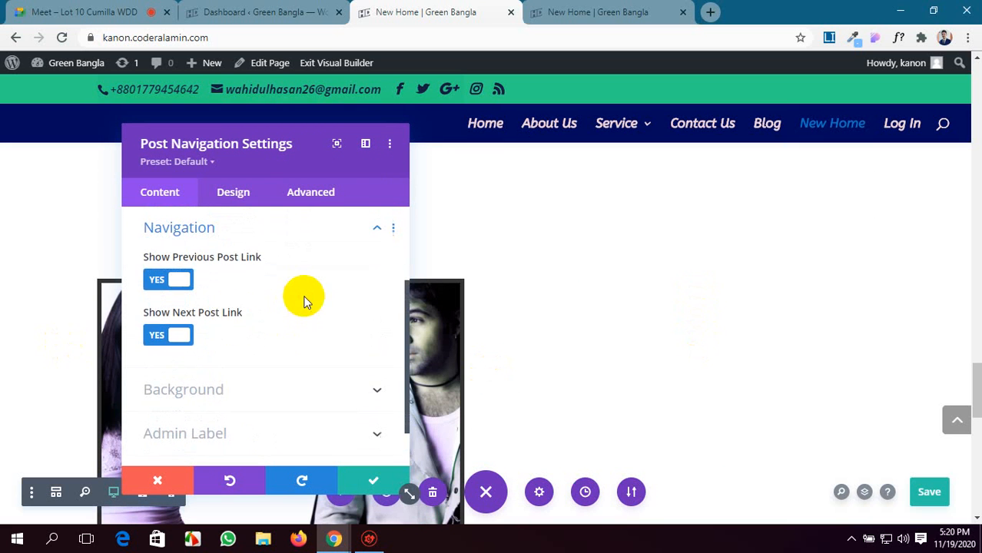
pyautogui.click(372, 479)
# Delete the Post Navigation module from the column beside the Project-08 portfolio item.
pyautogui.scroll(2, 725, 336)
pyautogui.scroll(-3, 714, 308)
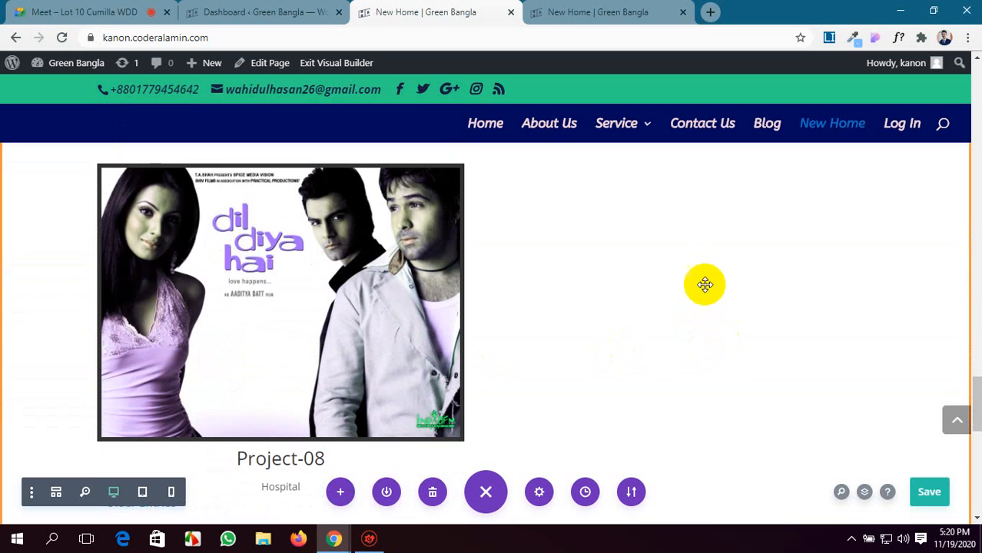
pyautogui.moveTo(714, 224)
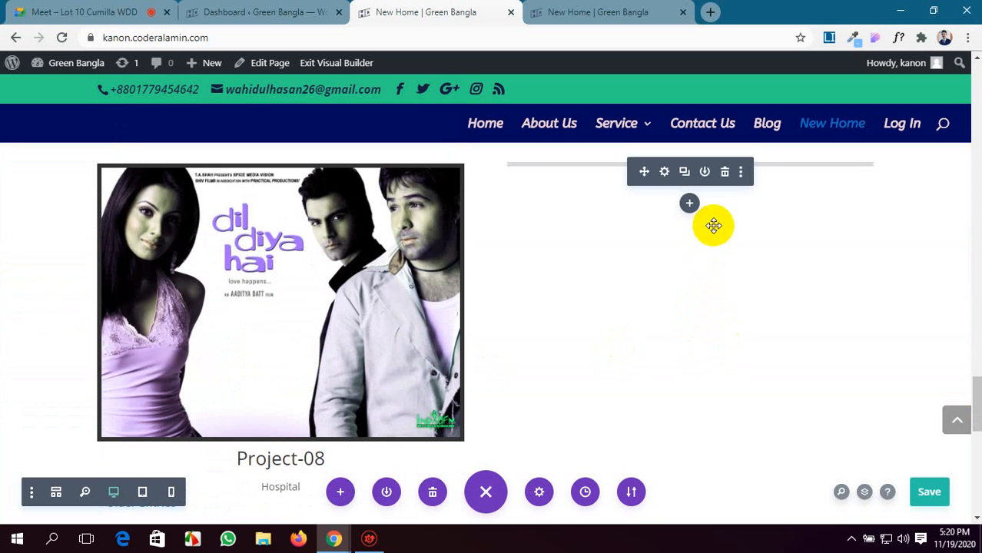
pyautogui.click(725, 173)
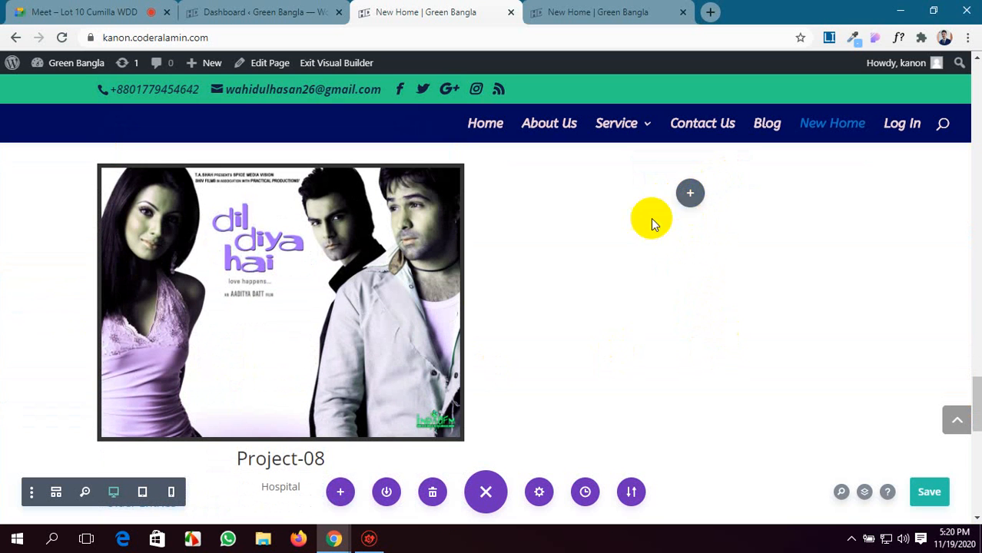
# Insert a Testimonial module in the empty column beside the Project-08 portfolio item and save it with its default content.
pyautogui.click(690, 193)
pyautogui.scroll(-6, 626, 396)
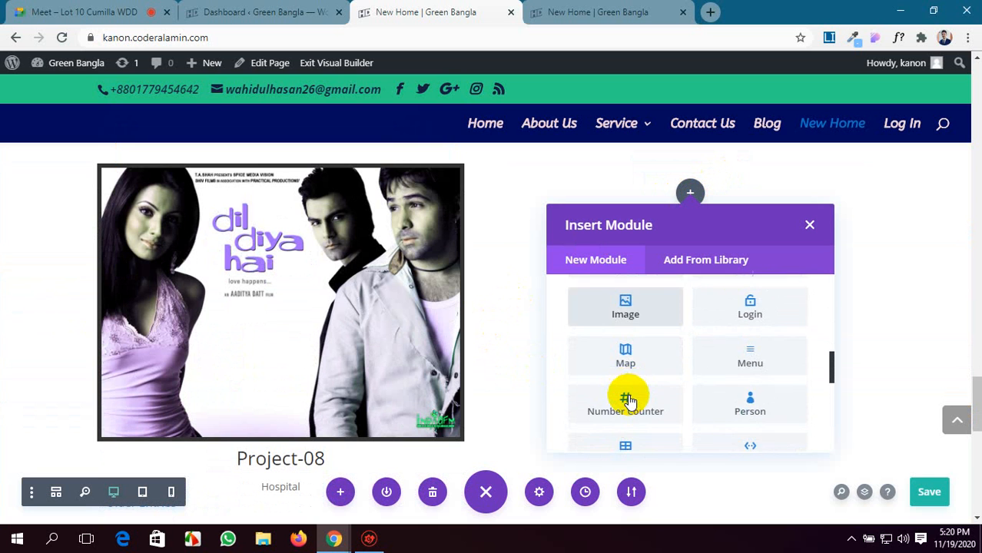
pyautogui.scroll(-2, 628, 402)
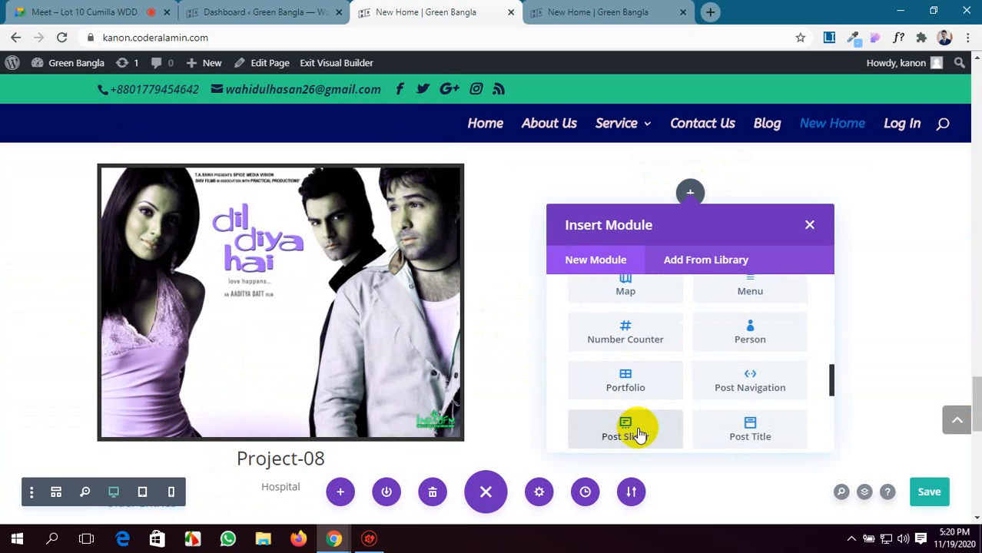
pyautogui.scroll(-5, 726, 411)
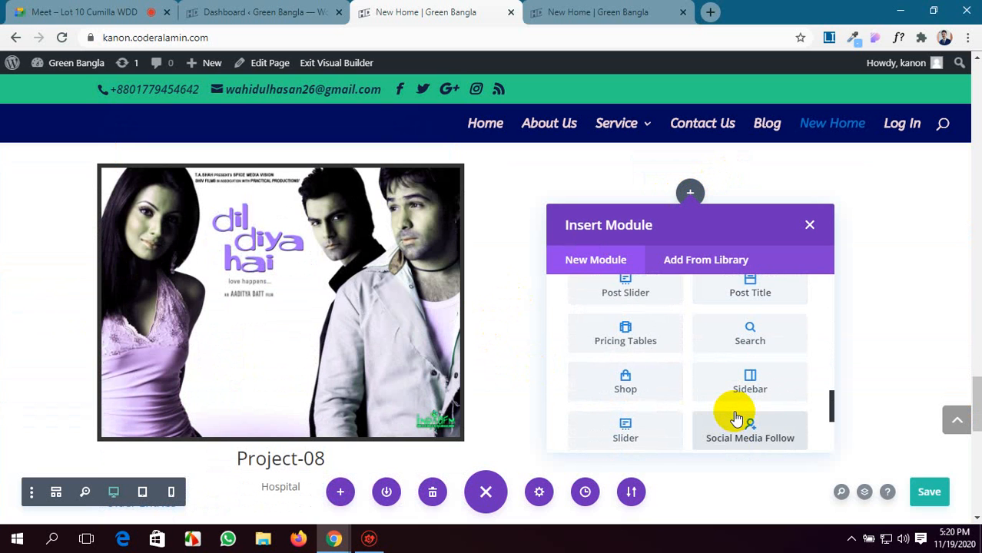
pyautogui.scroll(-2, 733, 418)
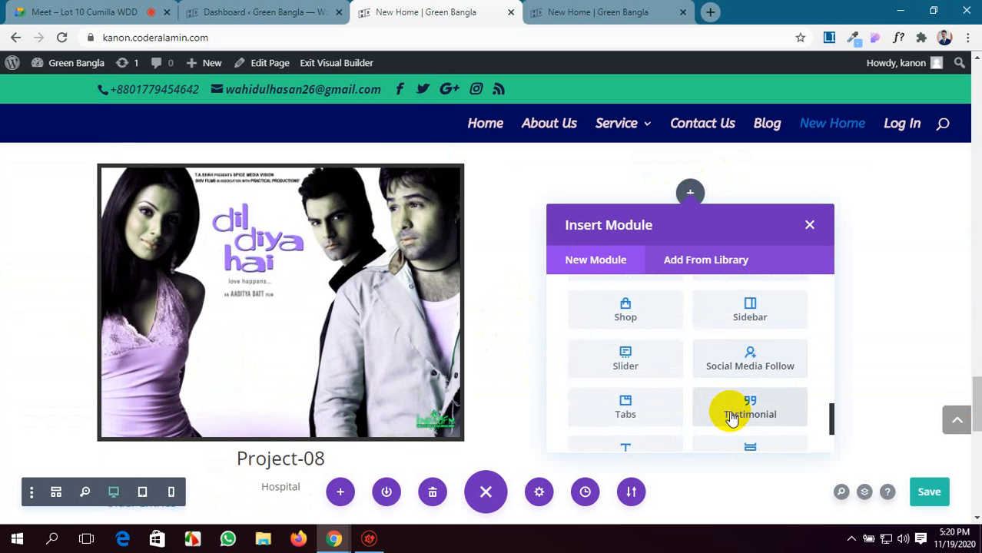
pyautogui.scroll(-2, 731, 417)
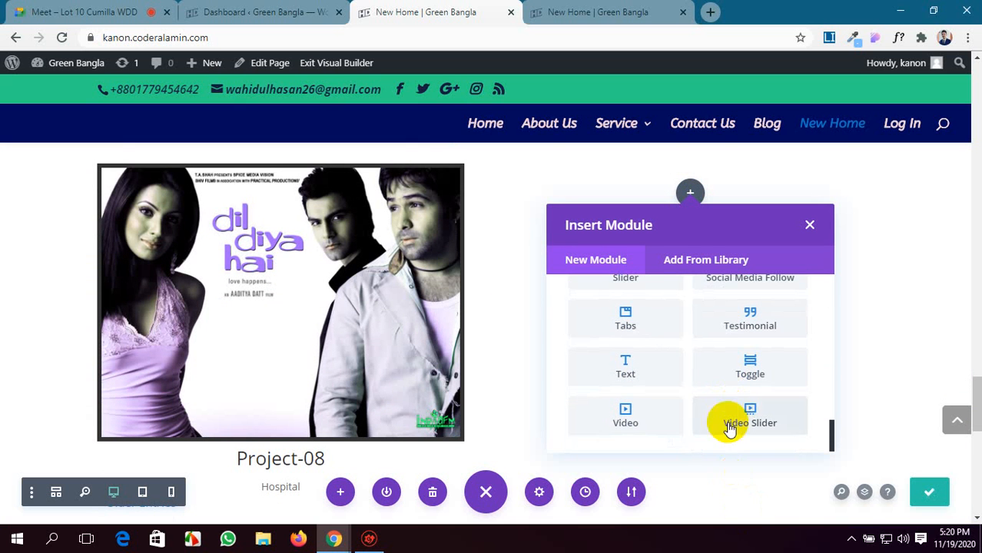
pyautogui.scroll(2, 729, 427)
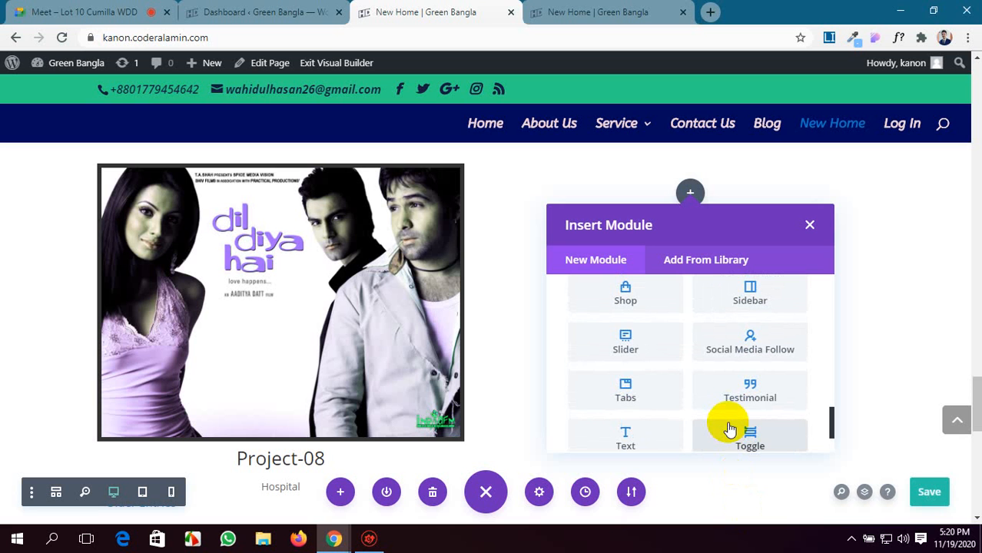
pyautogui.click(746, 394)
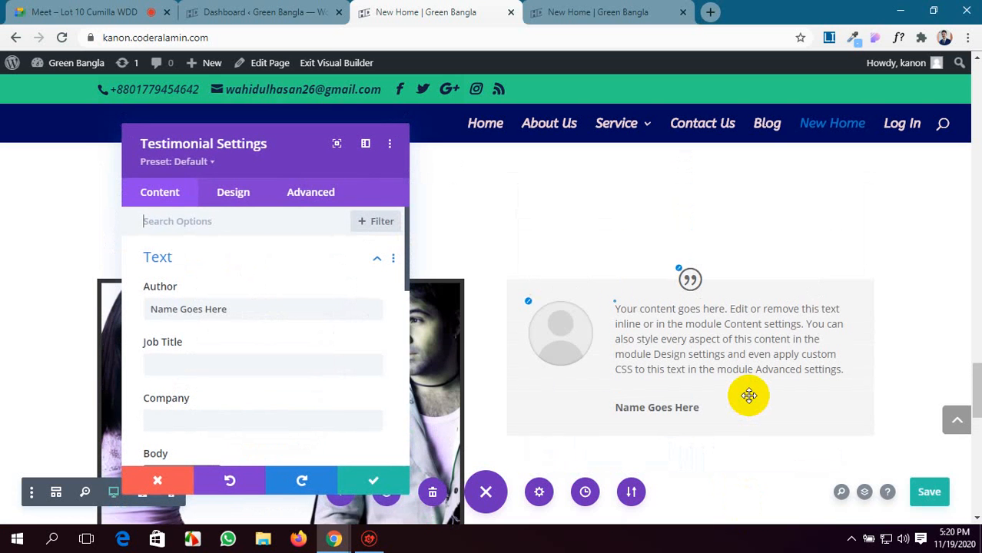
pyautogui.click(383, 482)
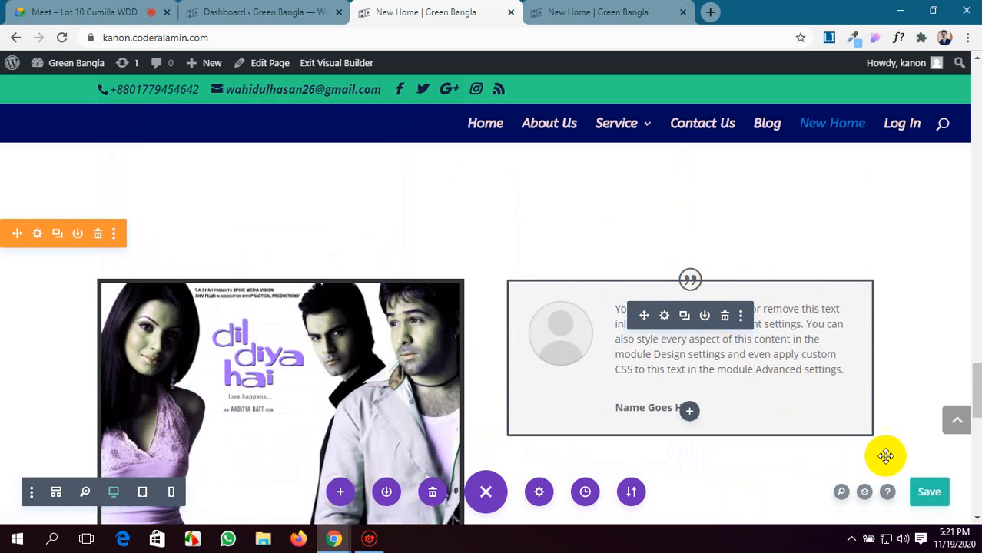
# Close both New Home browser tabs and return to the WordPress dashboard.
pyautogui.click(217, 8)
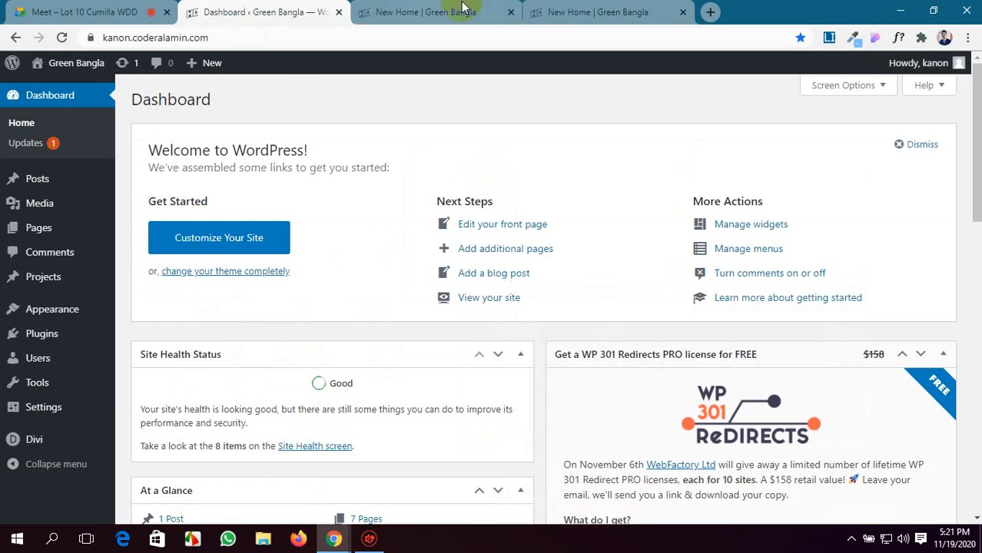
pyautogui.click(635, 9)
pyautogui.click(683, 13)
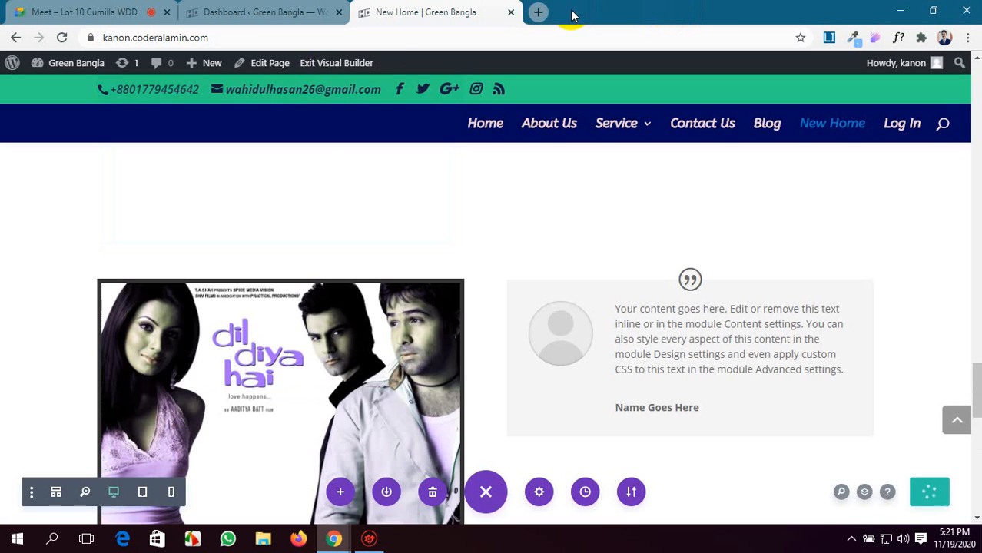
pyautogui.click(511, 12)
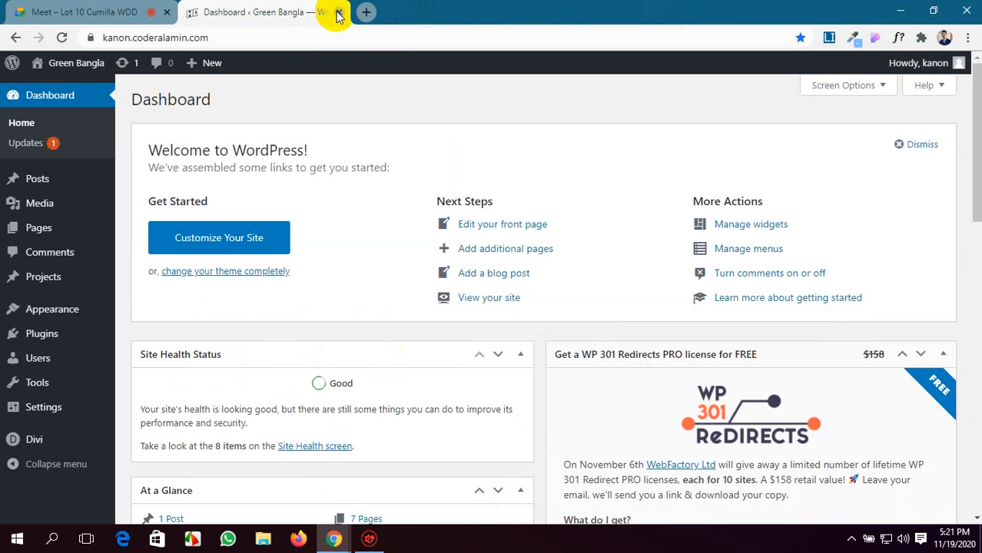